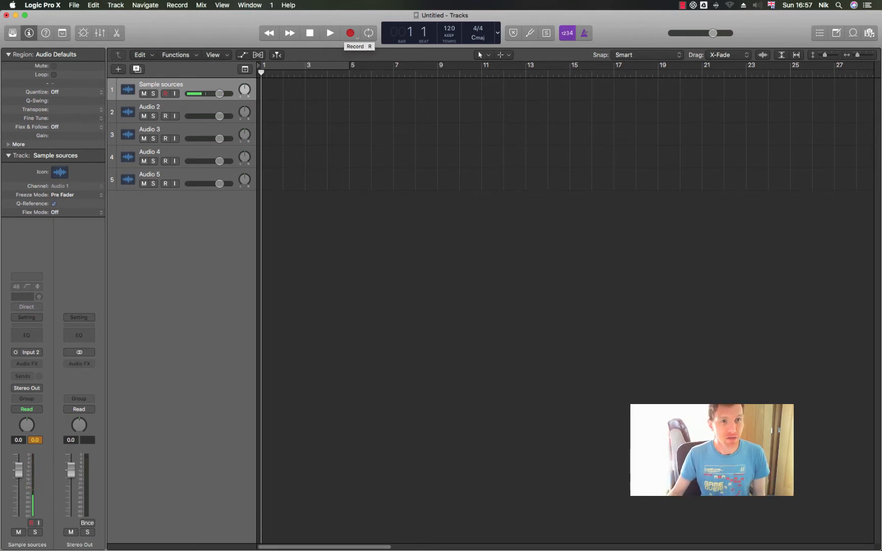
Step: Record two takes on the Sample sources track, one from bar 1 to about bar 4 and another from bar 5 to about bar 11
click(350, 34)
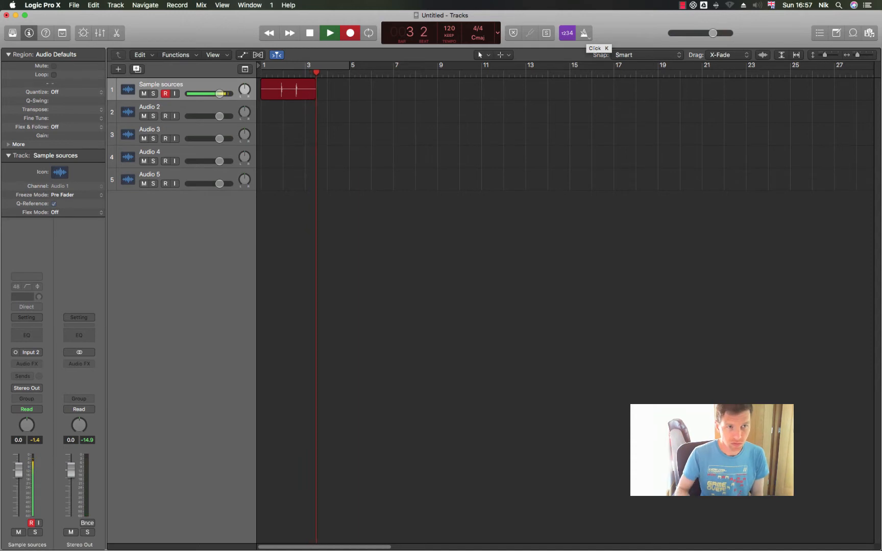
key(space)
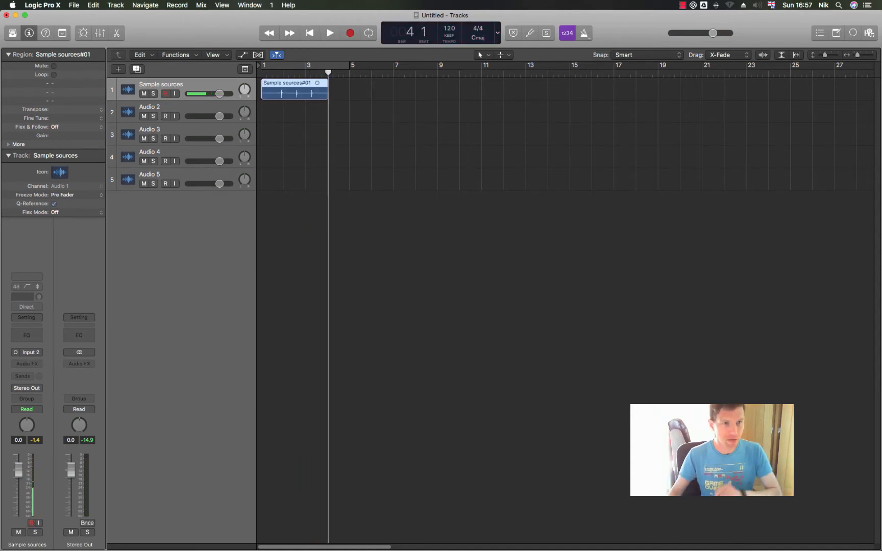
key(period)
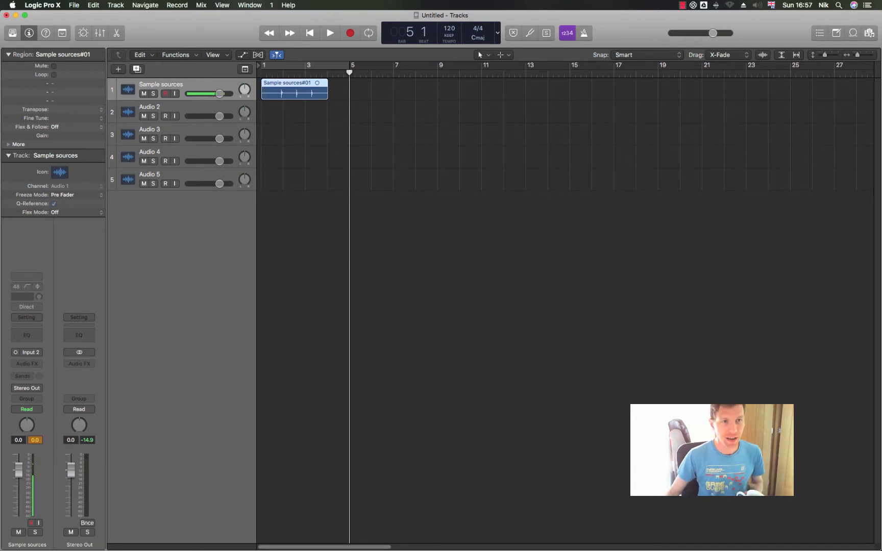
key(r)
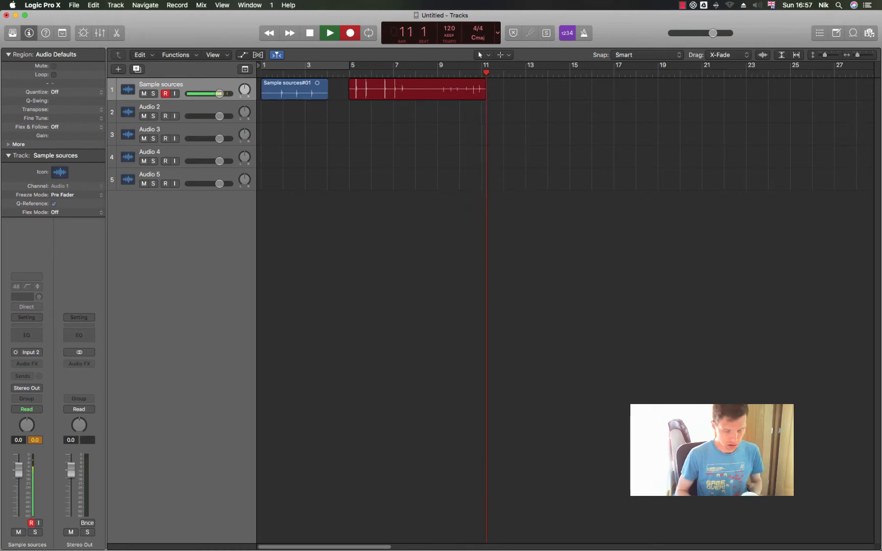
key(space)
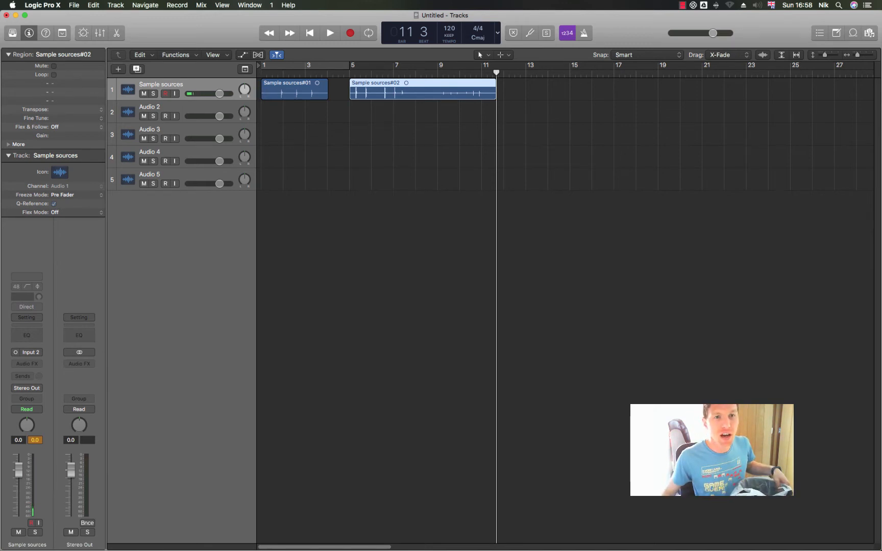
Step: Record a third take on the Sample sources track from bar 12 to about bar 16, and select the Audio 2 track
key(period)
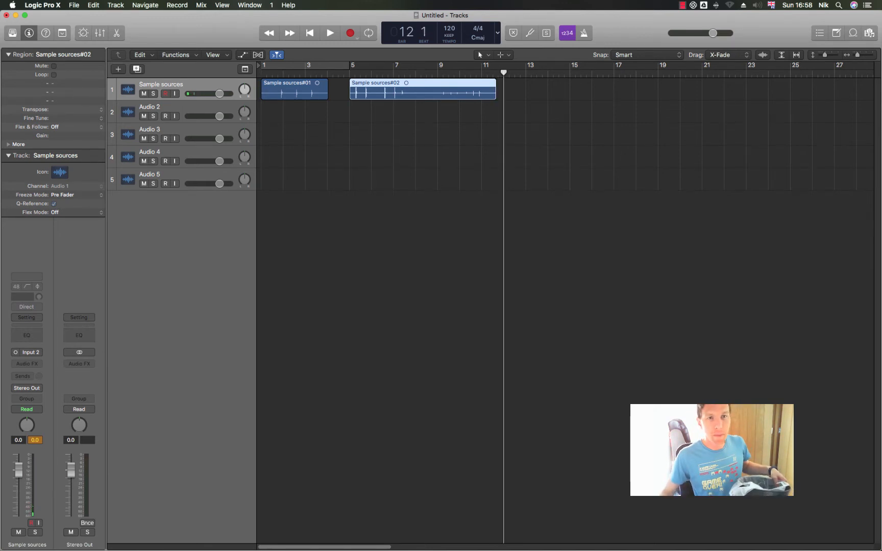
key(r)
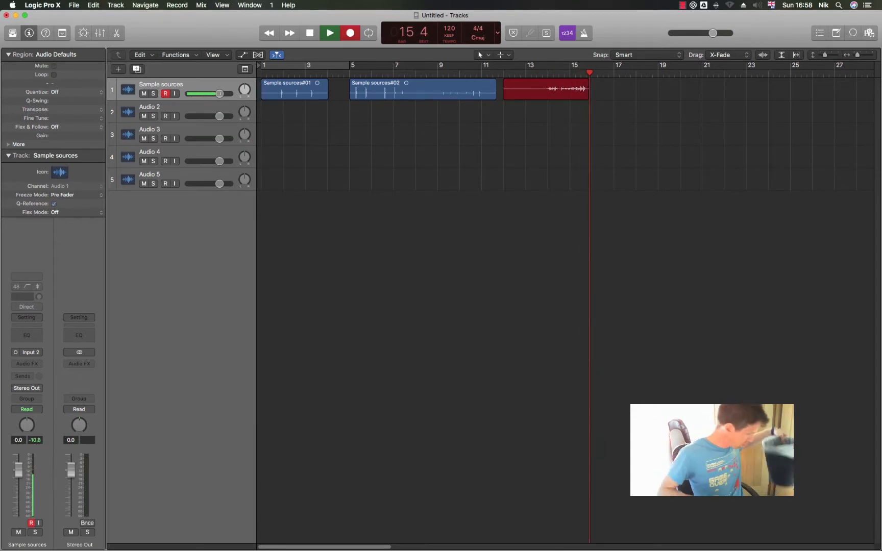
key(space)
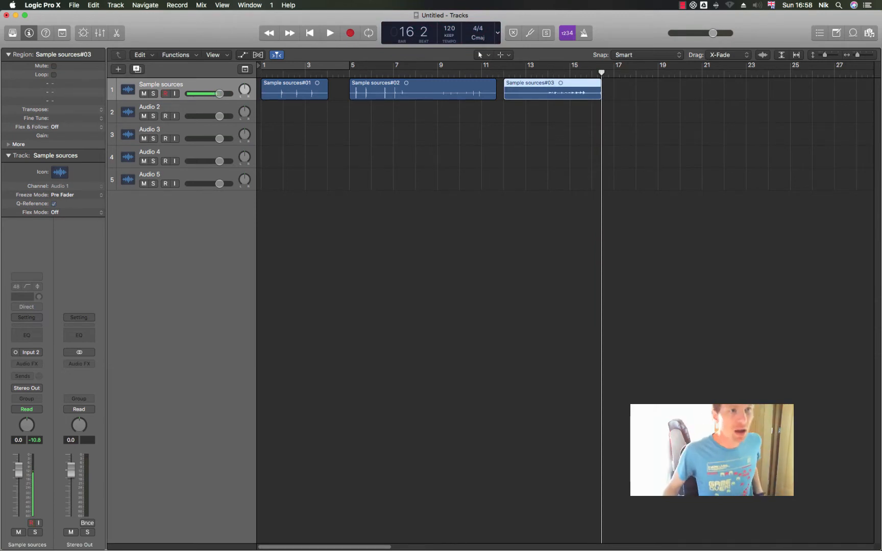
key(Down)
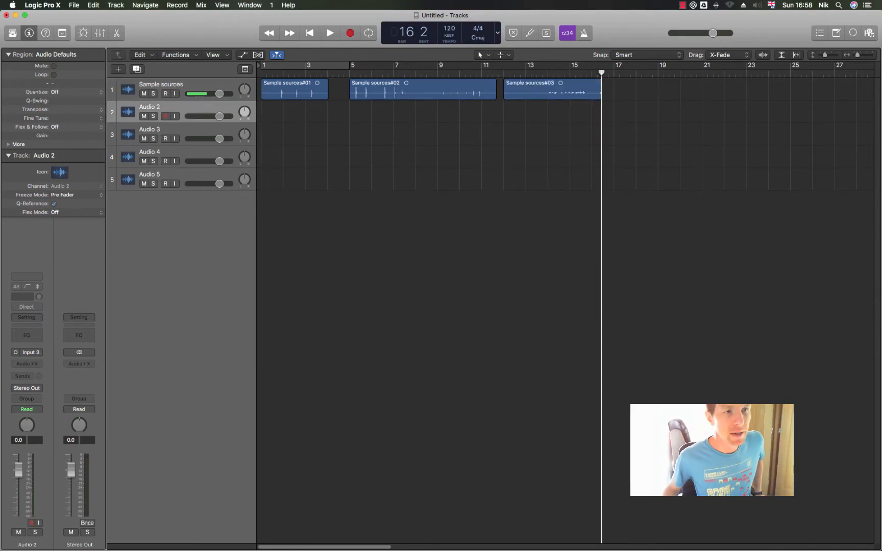
Step: Audition the hits in the first Sample sources take, starting from about bar 1 beat 3
click(295, 89)
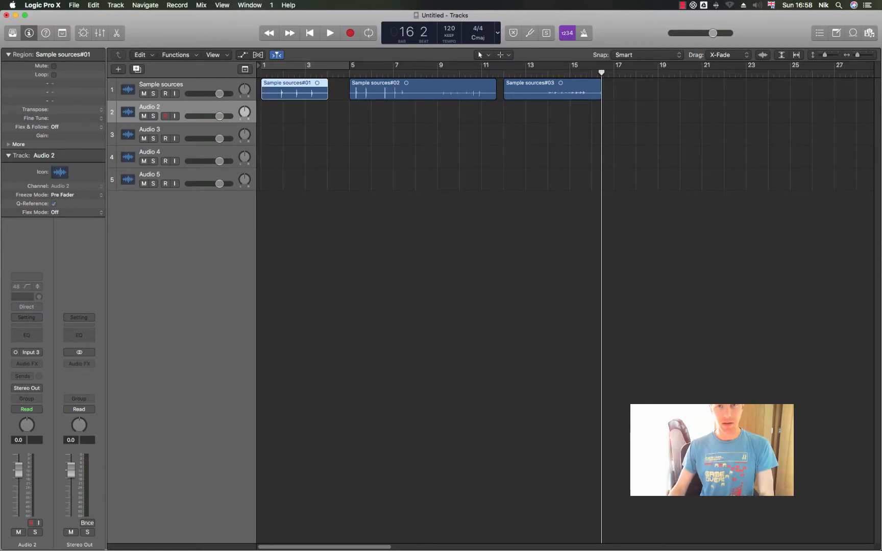
key(z)
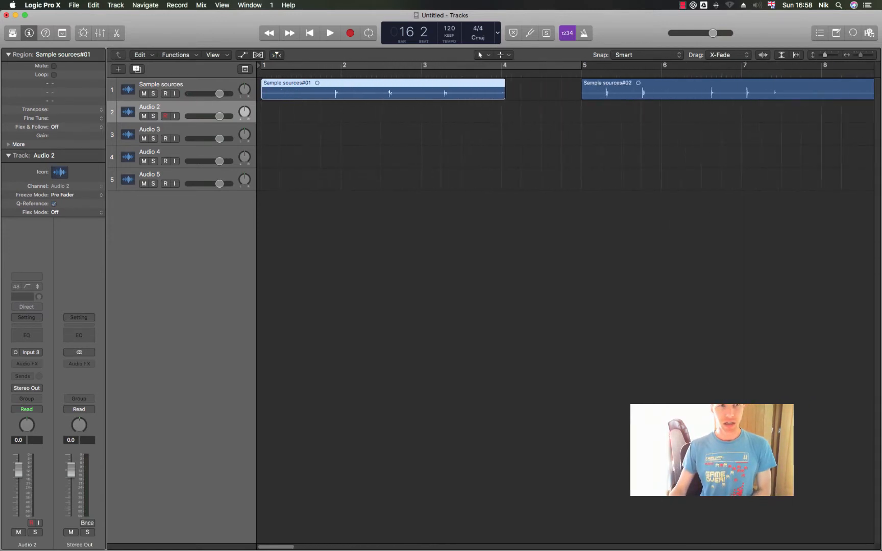
click(352, 73)
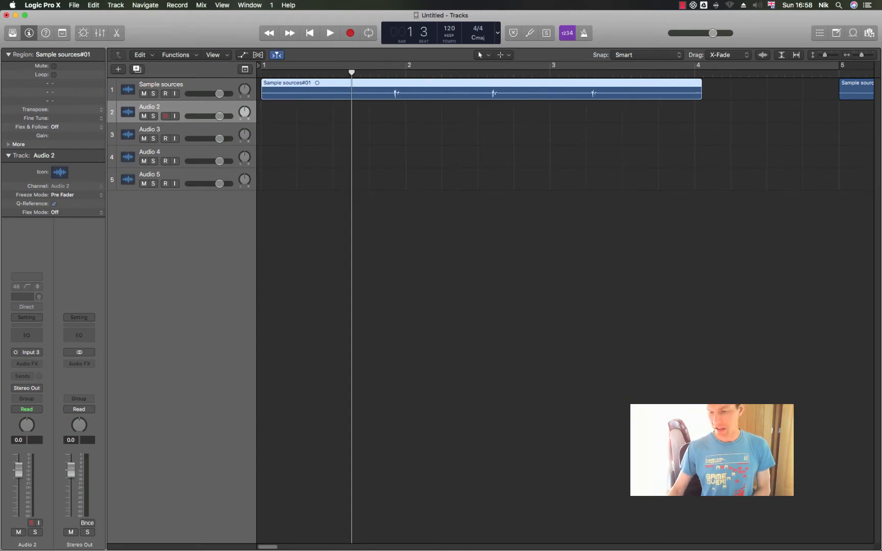
key(space)
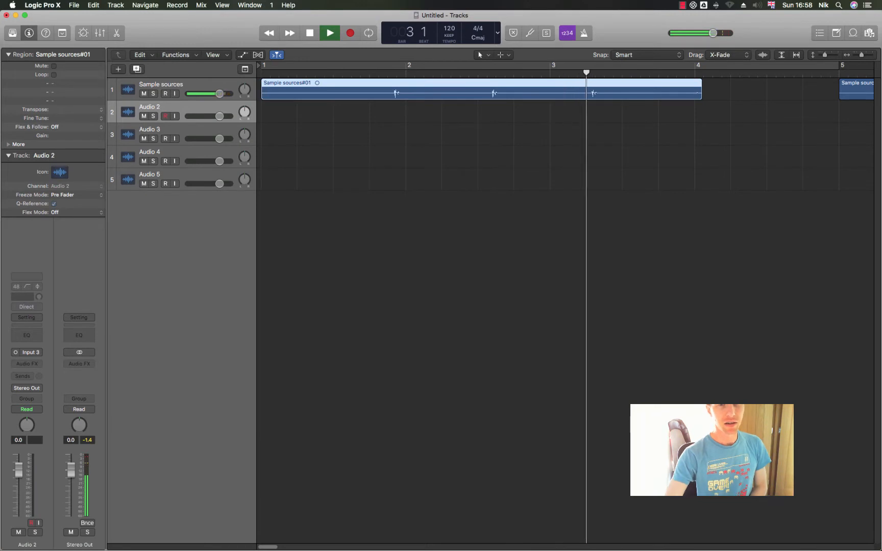
key(space)
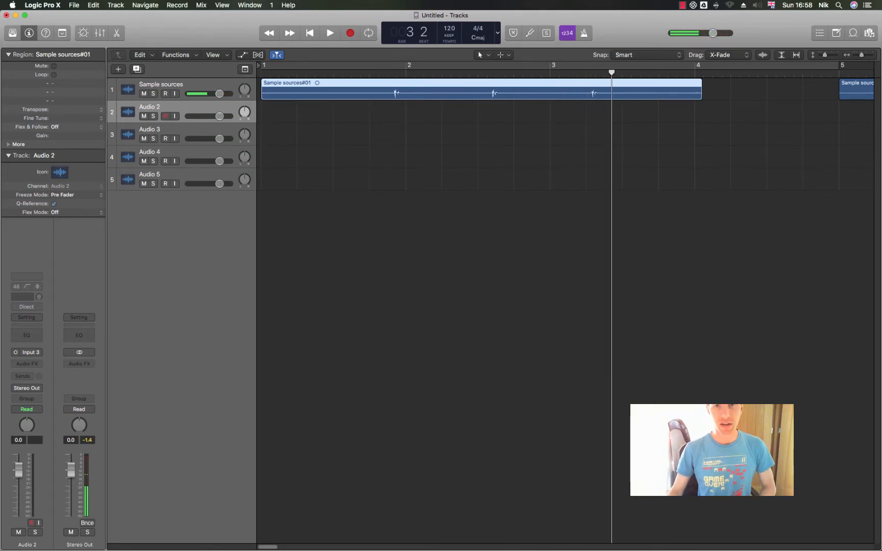
Step: Increase the Sample sources track's height to enlarge its waveform, and replay the third hit of the first take
drag(169, 100, 174, 174)
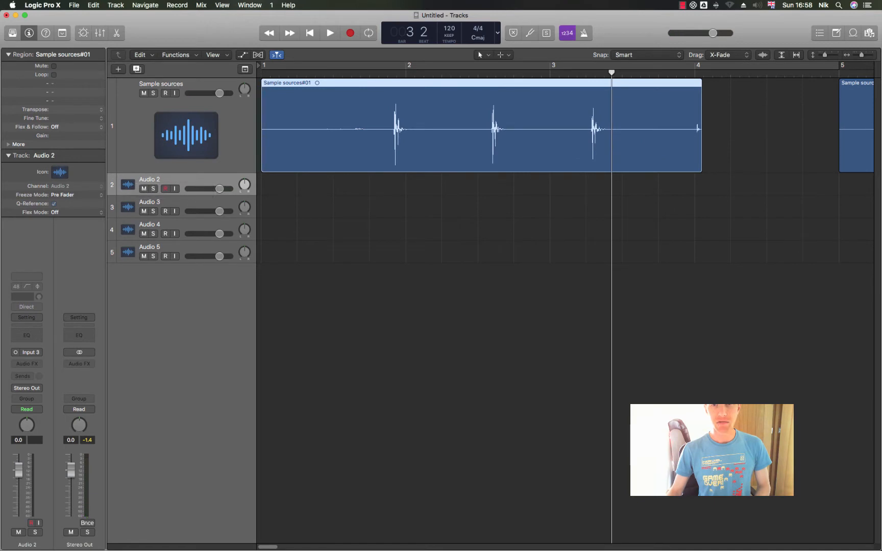
key(super+Right)
key(space)
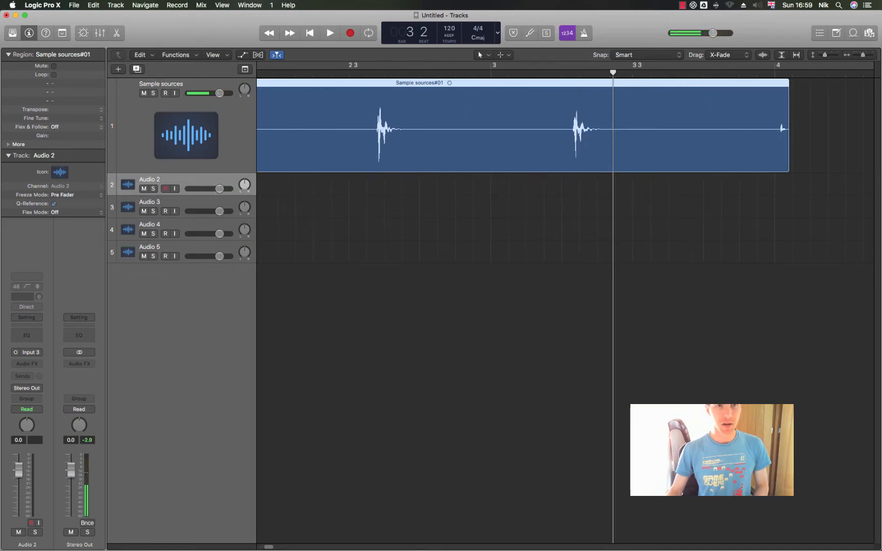
Step: Set the Command-click tool to Scissors and split the first take just before and shortly after its third hit
click(504, 55)
click(531, 115)
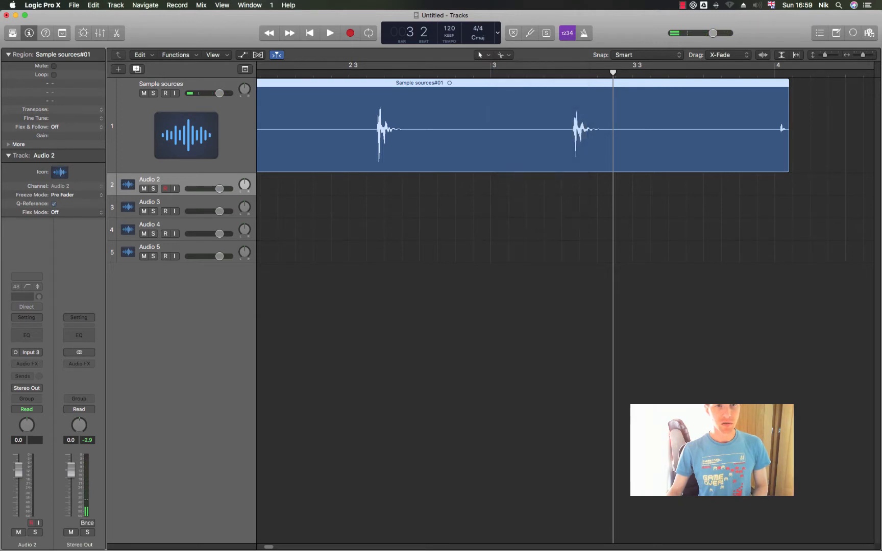
click(574, 133)
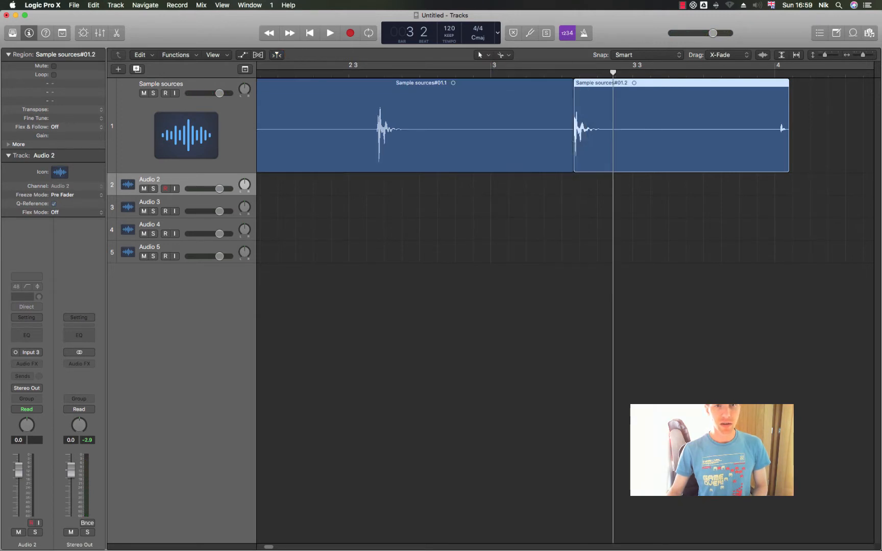
super+click(626, 134)
click(605, 133)
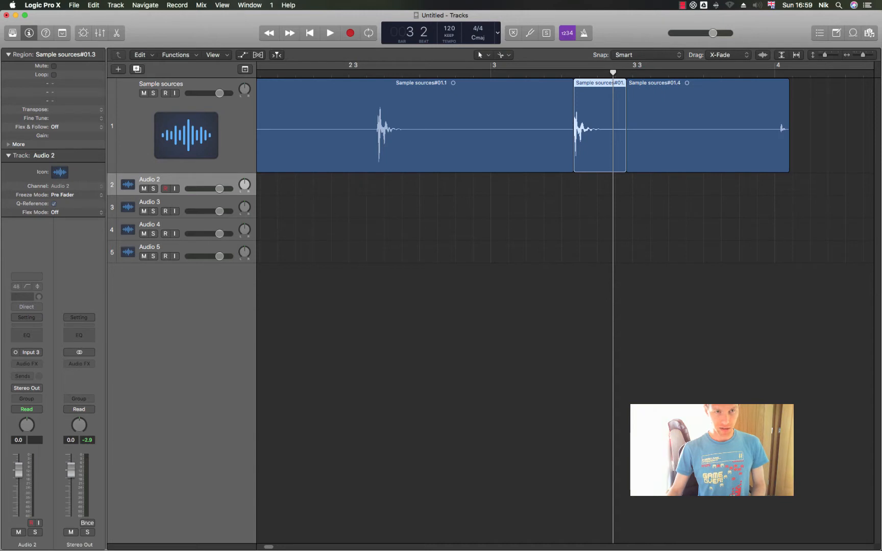
Step: Delete the leftover pieces of the first take on both sides of the isolated hit
click(489, 130)
key(Delete)
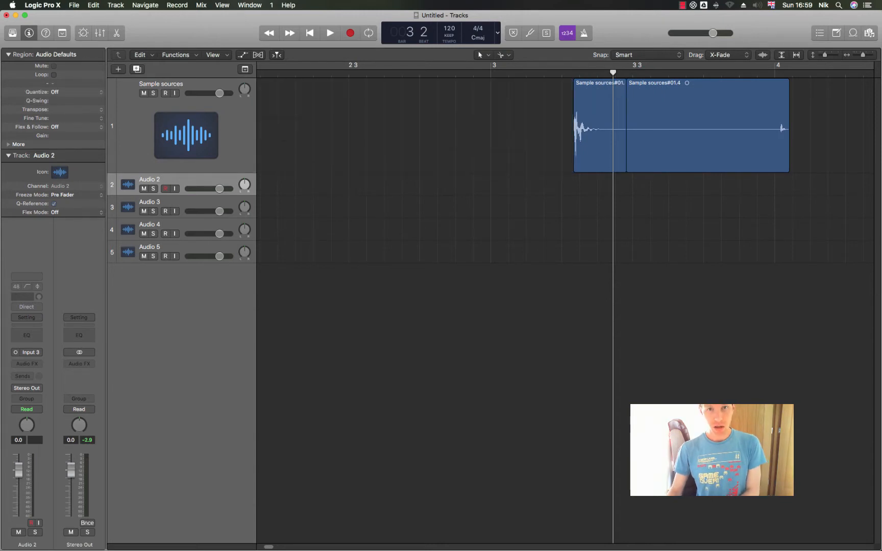
click(707, 130)
key(Delete)
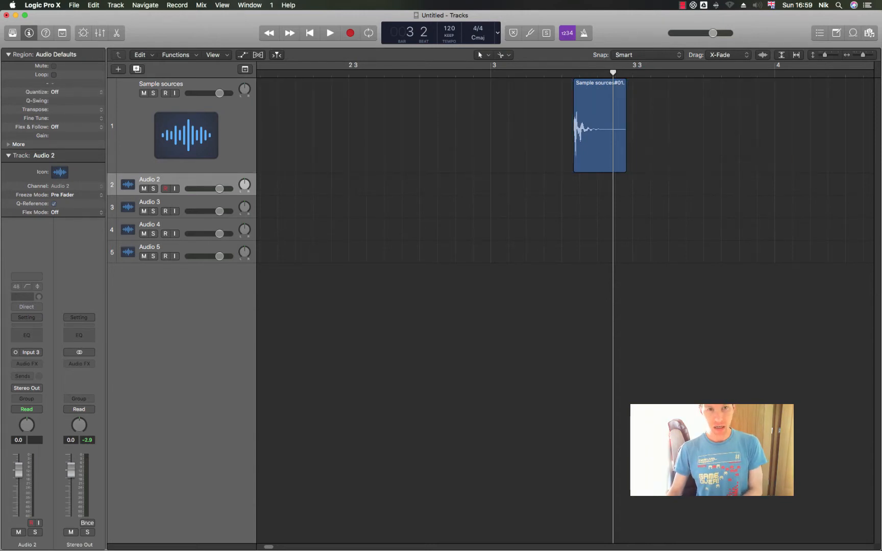
Step: Rename the isolated hit's region as kick
click(600, 85)
right_click(601, 81)
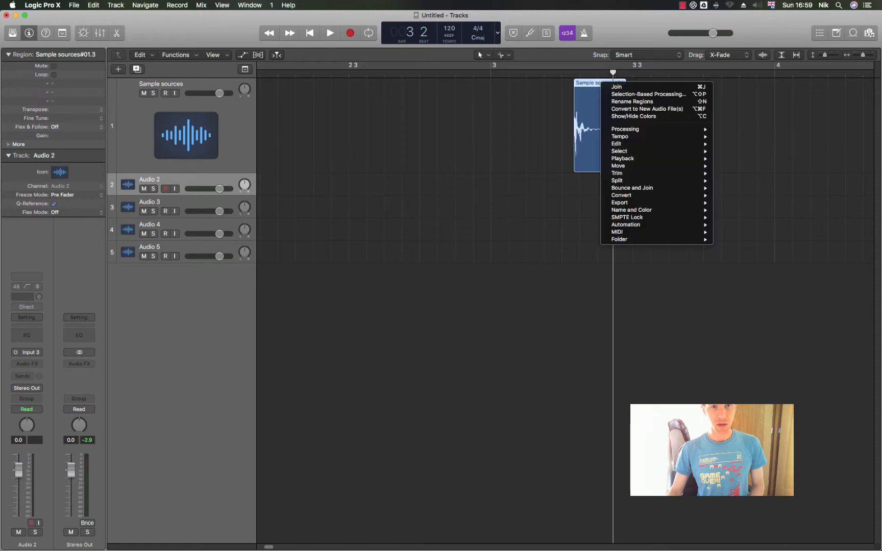
click(631, 102)
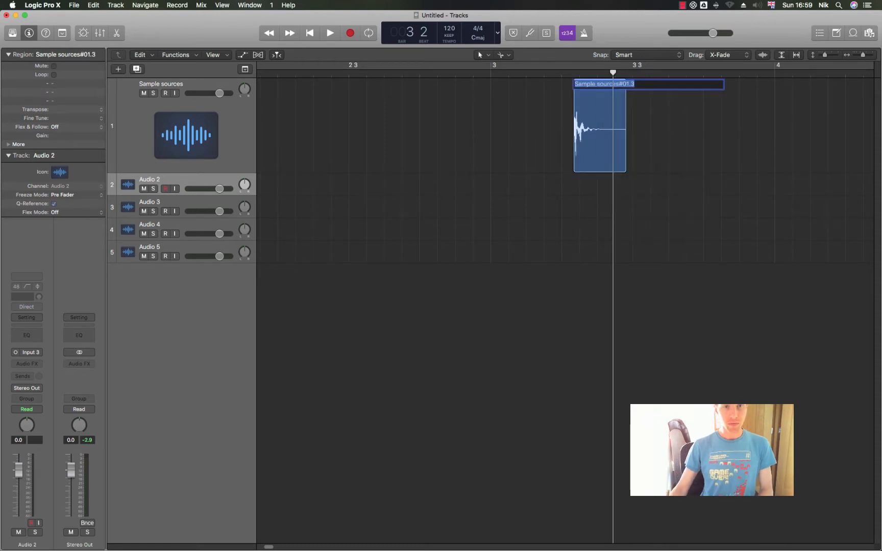
text(kick)
key(Return)
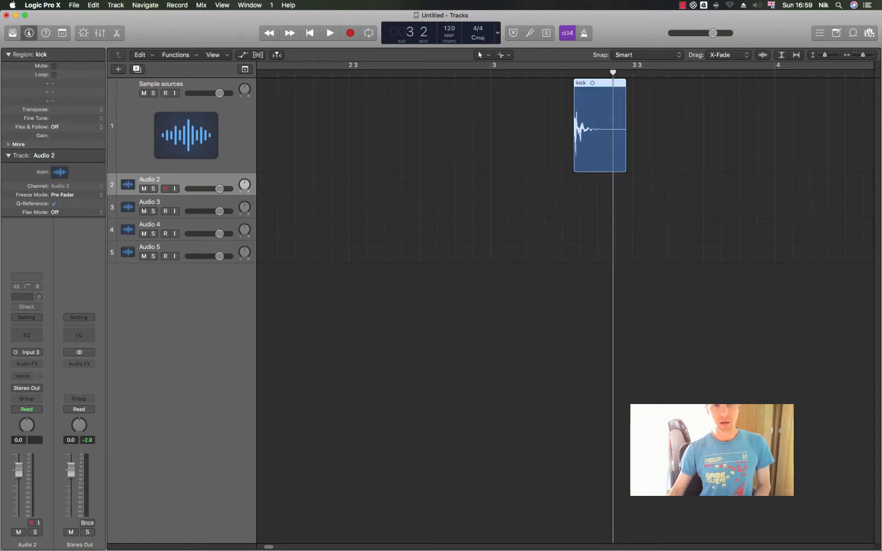
Step: Move the kick region to bar 1 of the Sample sources track
drag(599, 127, 520, 174)
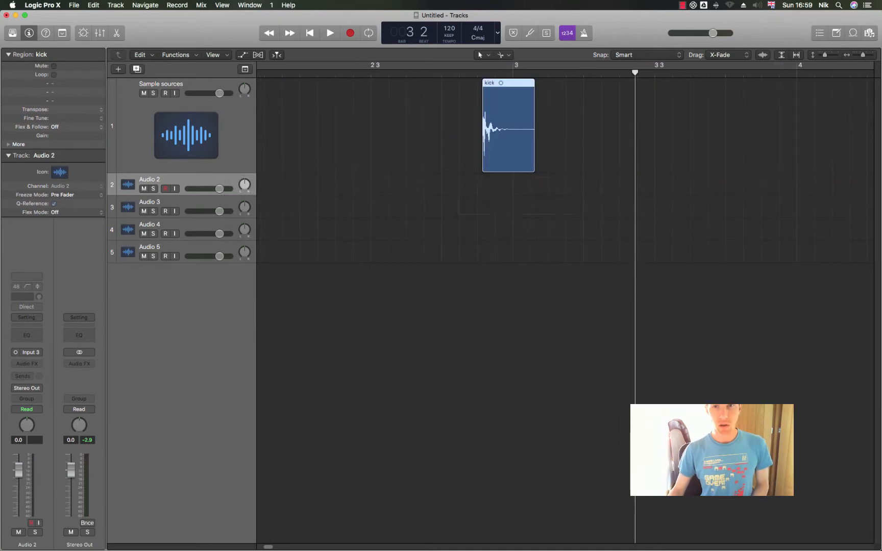
key(super+Left)
key(super+Left)
key(super+Left)
key(super+Left)
key(super+Left)
key(super+Left)
key(super+Left)
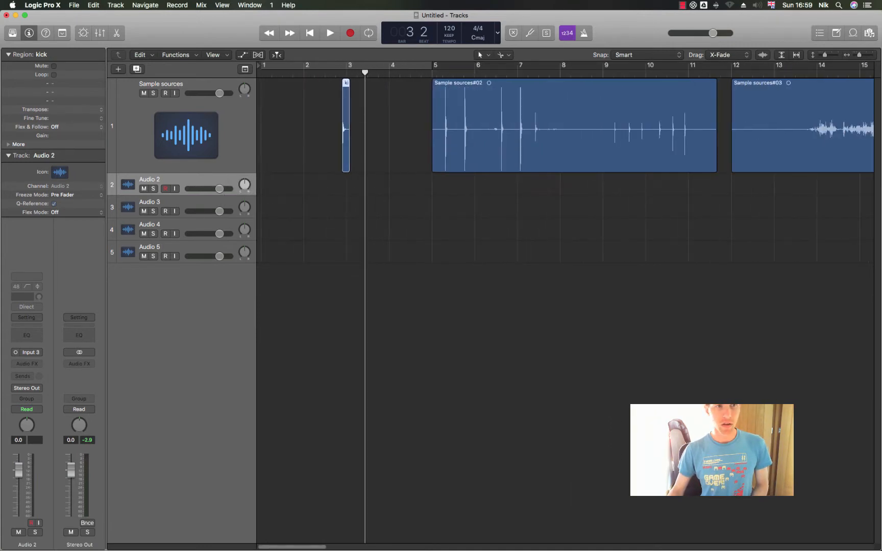
drag(346, 127, 265, 127)
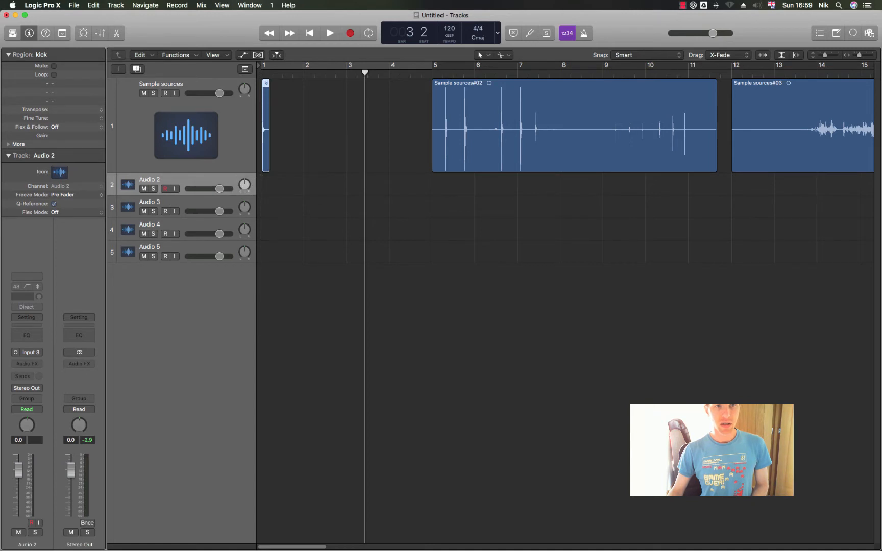
Step: Audition the second Sample sources take from bar 5 to about bar 11
key(Right)
key(shift+space)
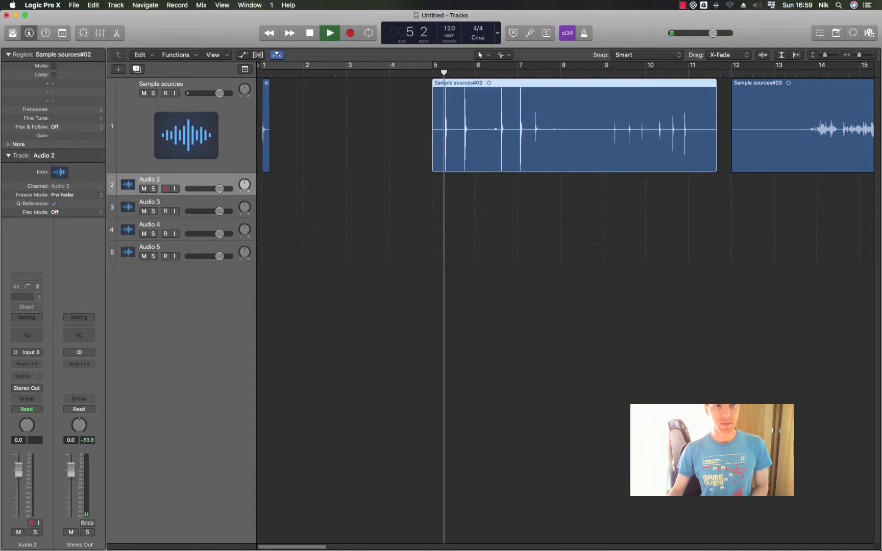
key(space)
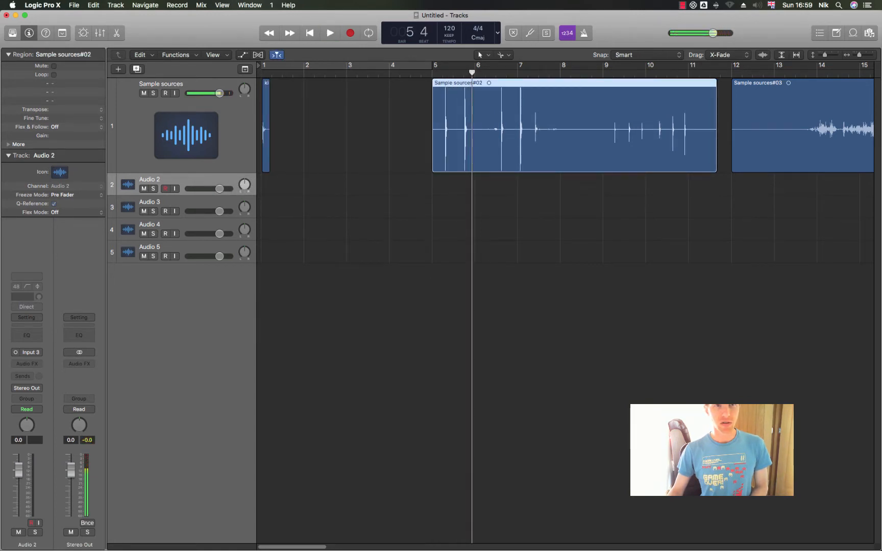
key(space)
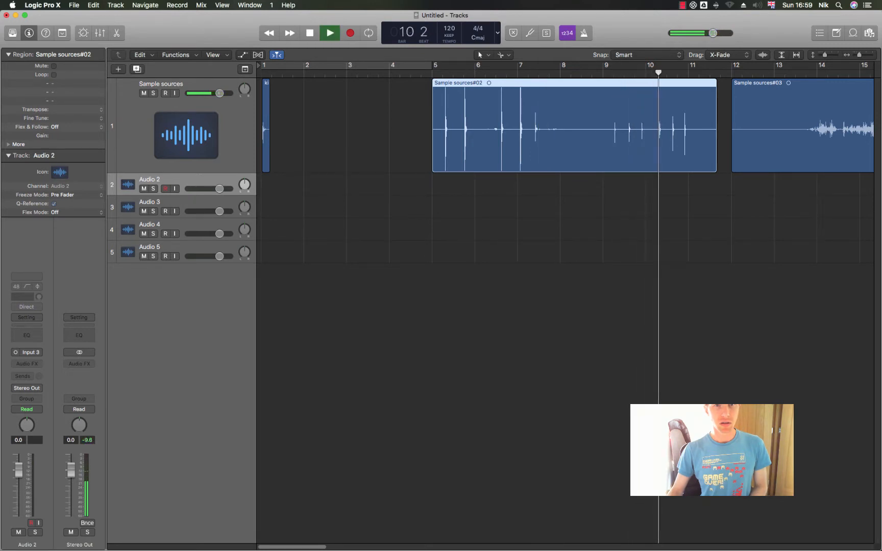
key(space)
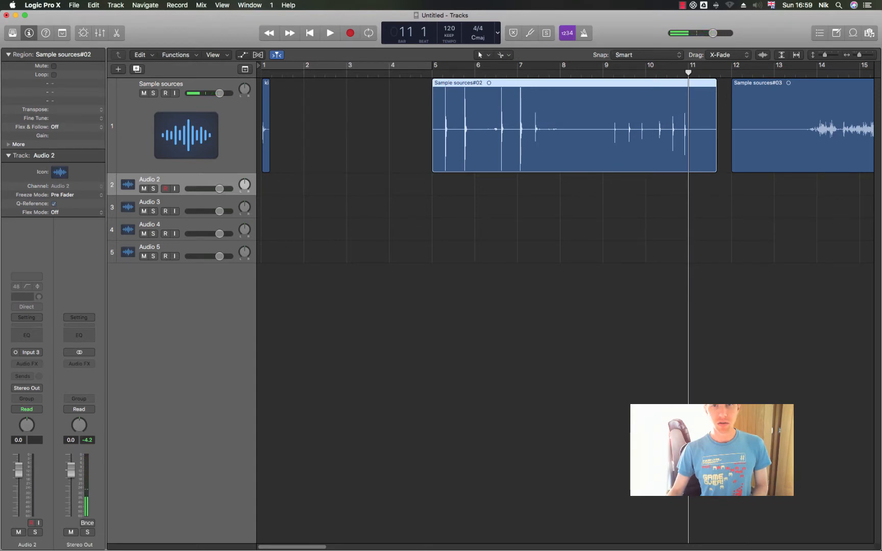
Step: Replay the second take's final hit just before bar 11 to check its sound
key(super+Right)
key(super+Right)
key(super+Right)
click(665, 72)
key(space)
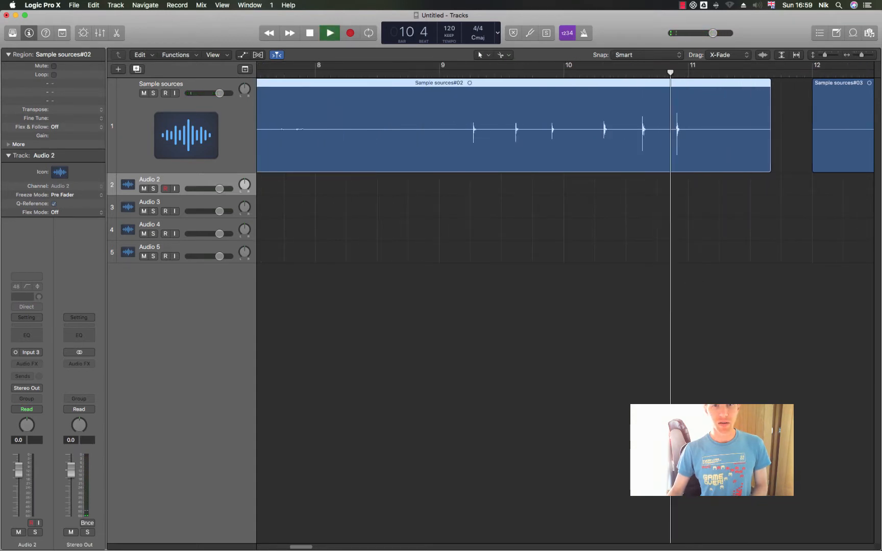
key(space)
click(664, 72)
key(space)
key(space)
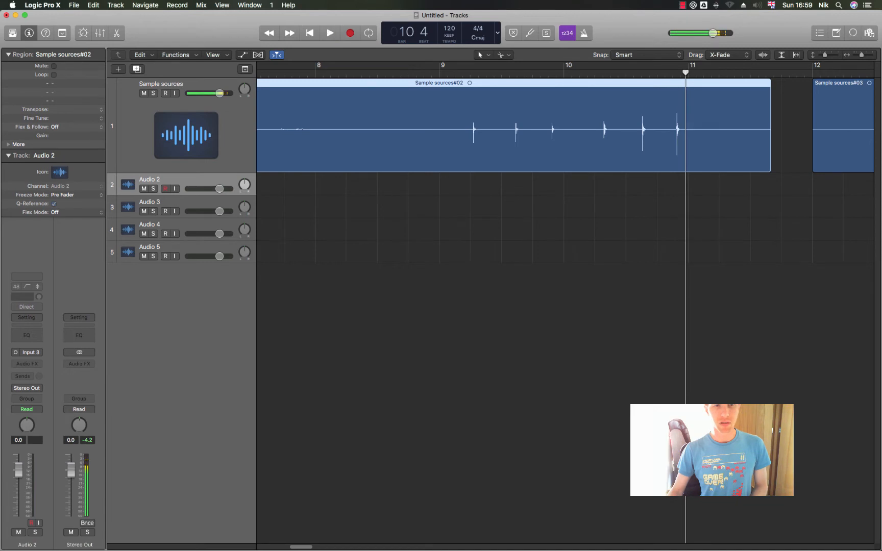
Step: Audition the second take's loud hits from about bar 6 beat 3 to just past bar 7
scroll(561, 128, left, 5)
scroll(561, 128, left, 3)
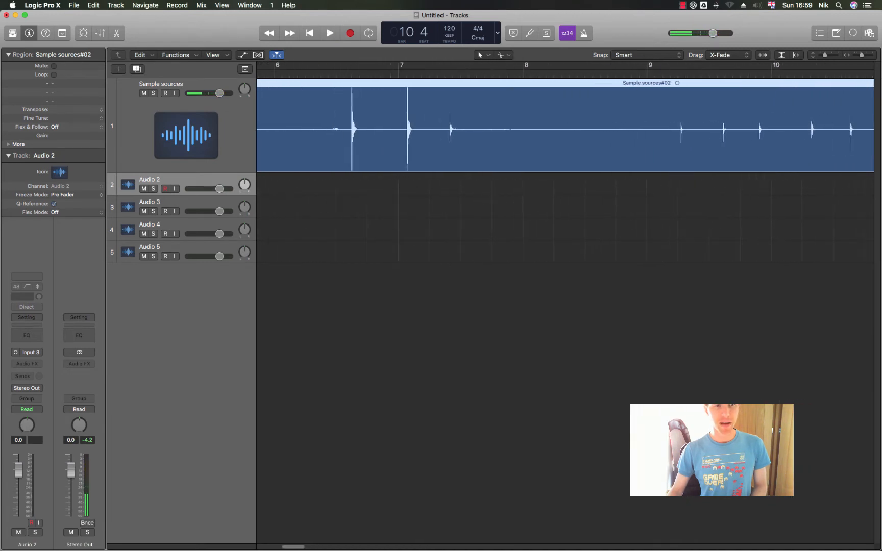
click(358, 72)
key(space)
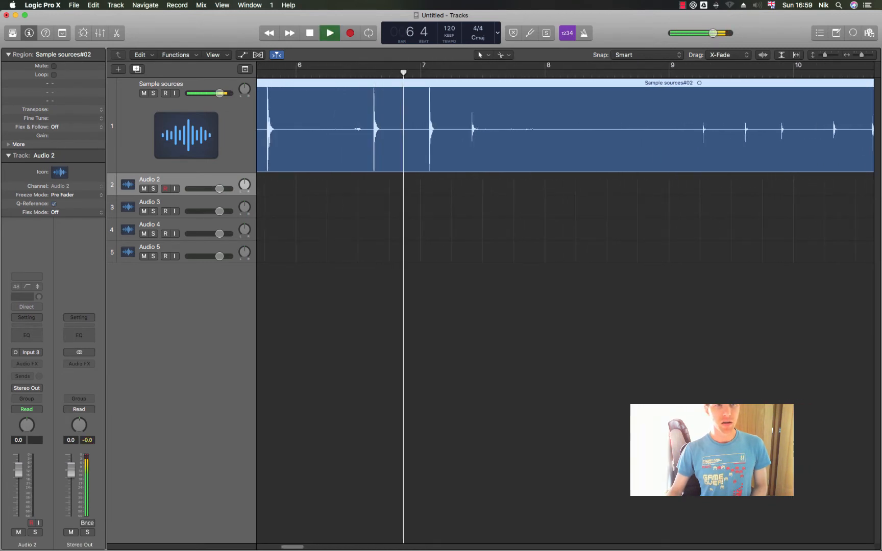
key(space)
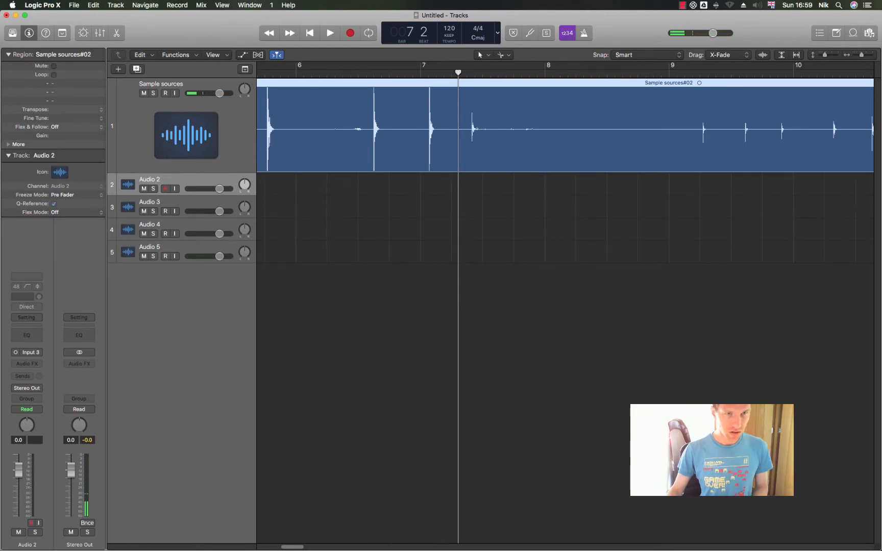
Step: Split the second take at the loud hit just after bar 7 and check the cut against its transient
super+click(429, 125)
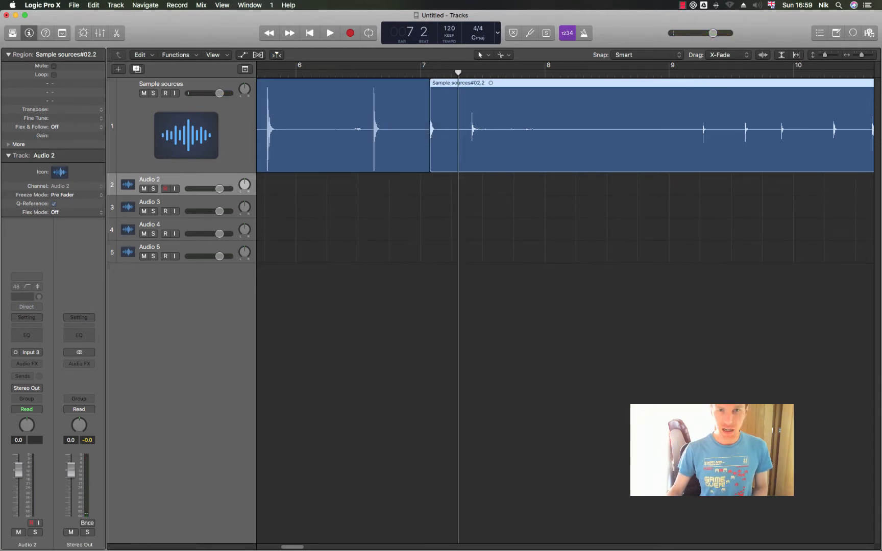
key(super+Right)
key(super+Right)
key(super+Right)
key(super+Right)
key(super+Right)
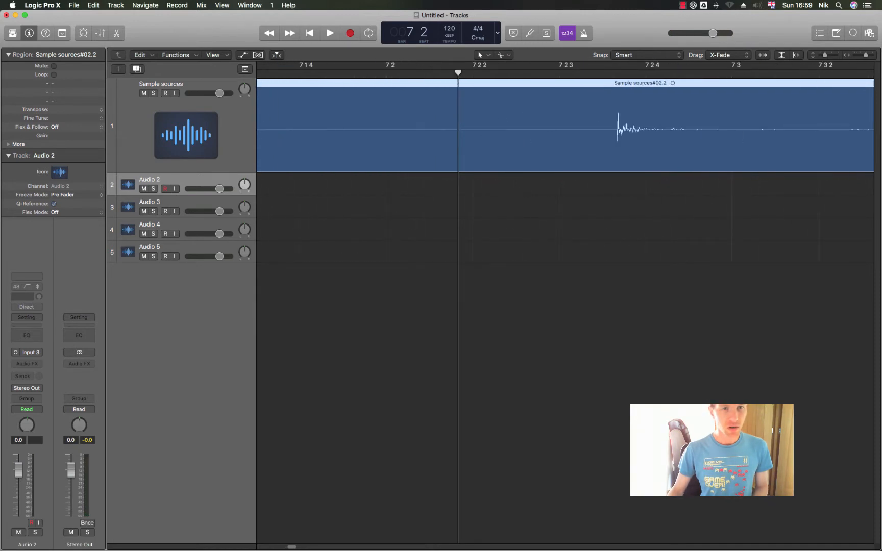
scroll(565, 125, left, 4)
scroll(564, 125, left, 5)
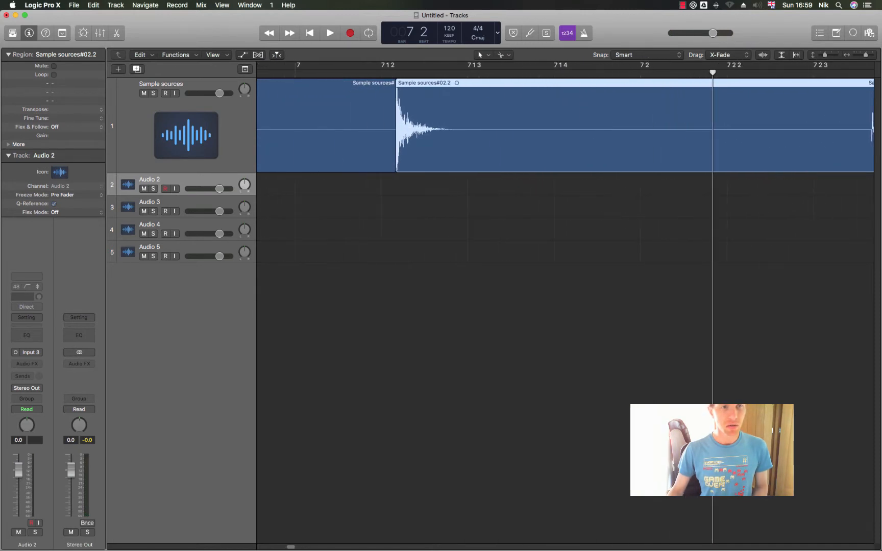
mouse_move(426, 171)
mouse_down()
mouse_move(415, 172)
mouse_move(427, 172)
mouse_up()
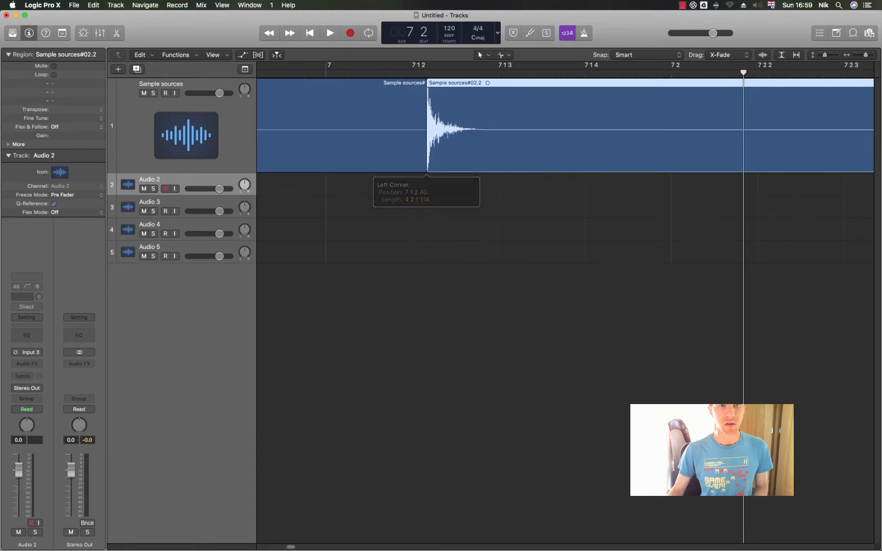
Step: Cut the second take after the hit's decay and delete the parts before and after it
super+click(498, 153)
click(393, 148)
key(Delete)
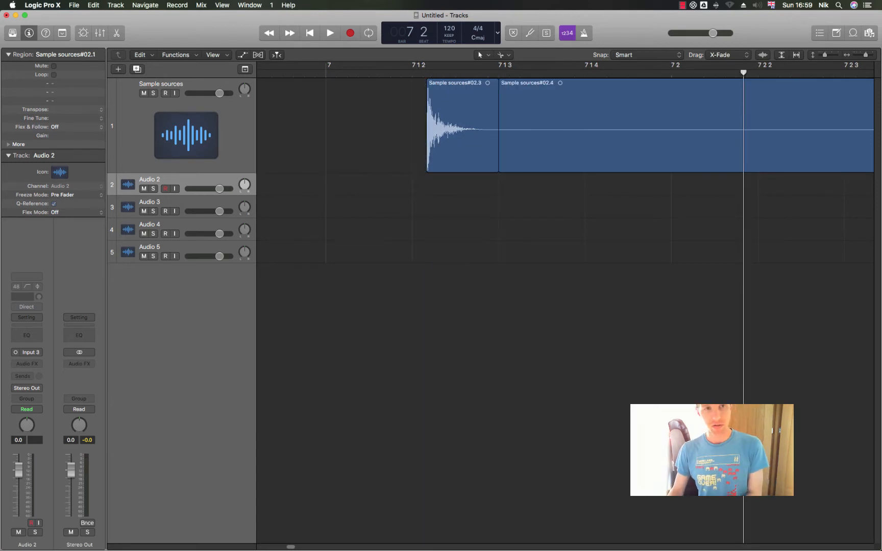
click(536, 148)
key(Delete)
Step: Rename the isolated hit's region near bar 7 as snare
click(465, 92)
right_click(464, 90)
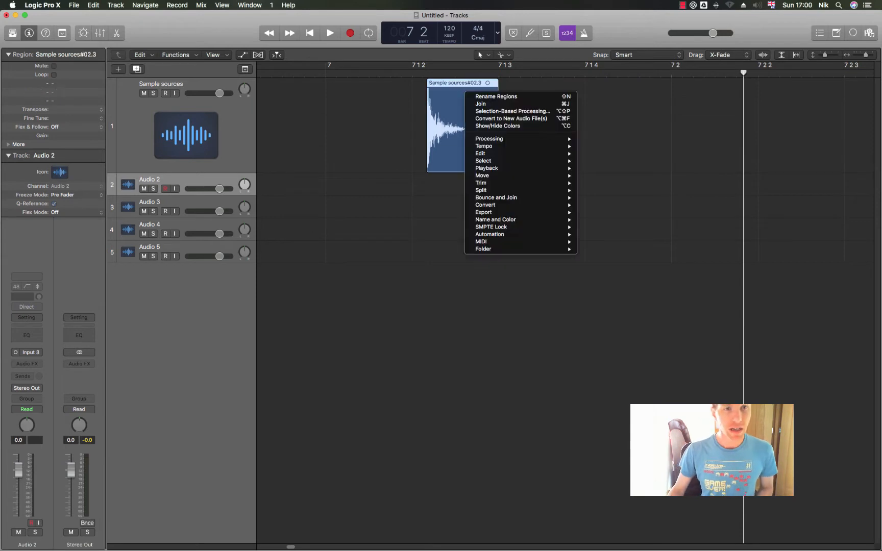
key(Up)
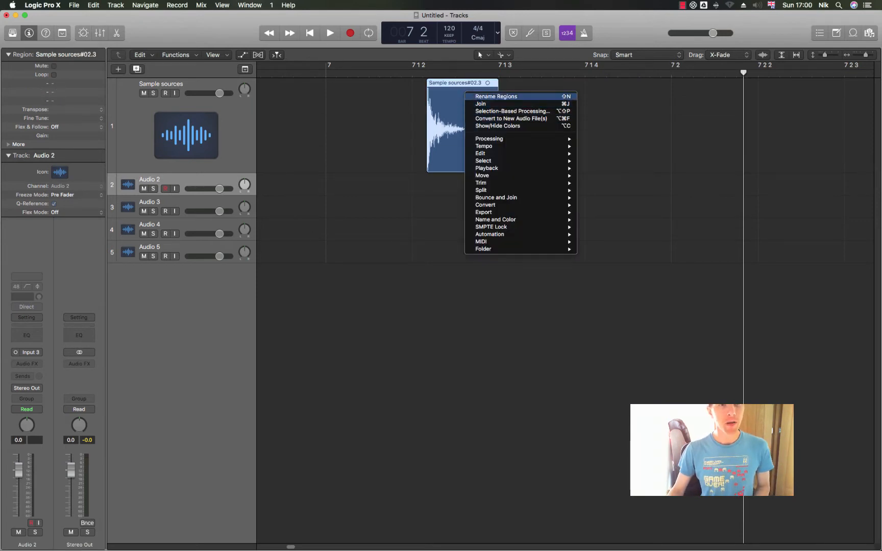
key(Return)
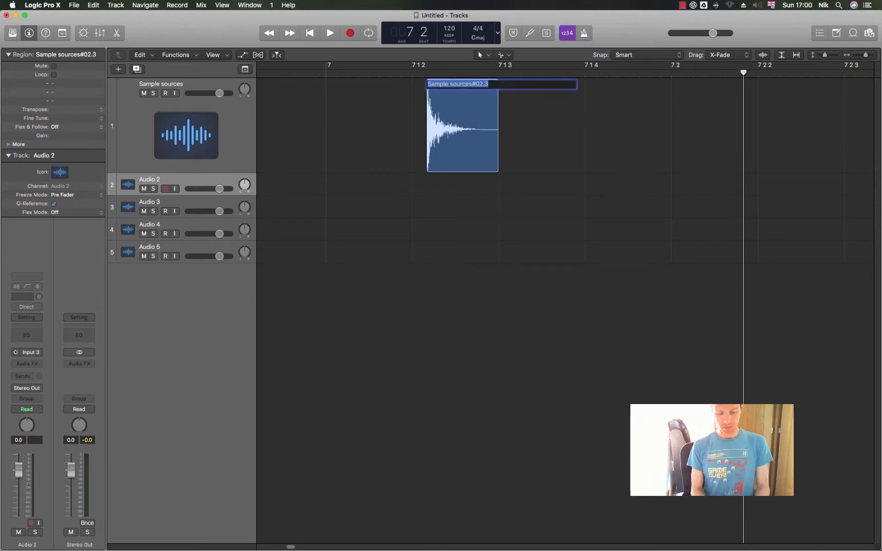
text(snare)
key(Return)
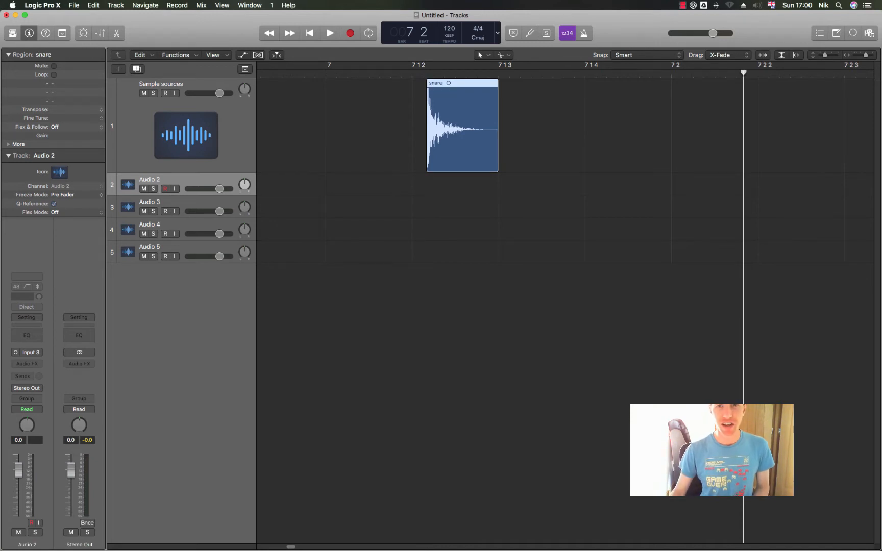
Step: Move the snare region to just after bar 2 and extend its end to about the kick region's length
scroll(427, 125, down, 6)
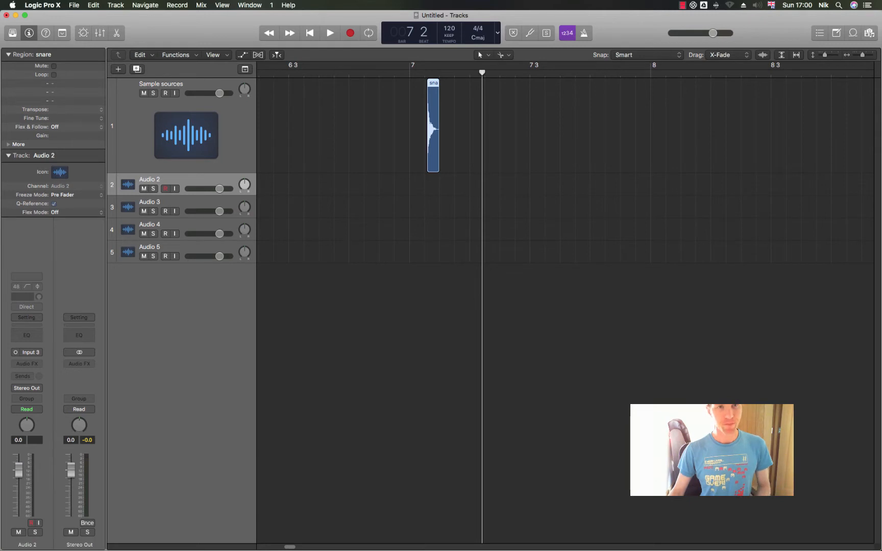
scroll(564, 311, right, 1)
scroll(534, 306, down, 5)
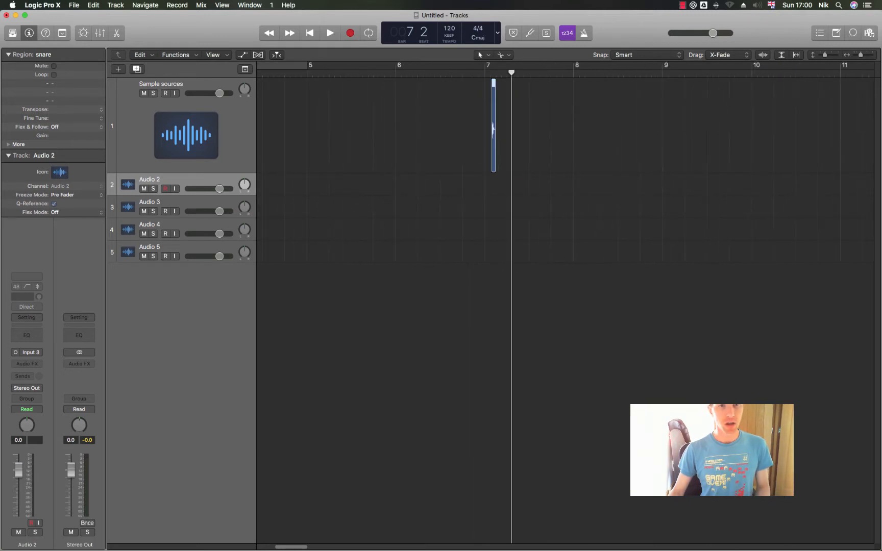
drag(493, 127, 359, 127)
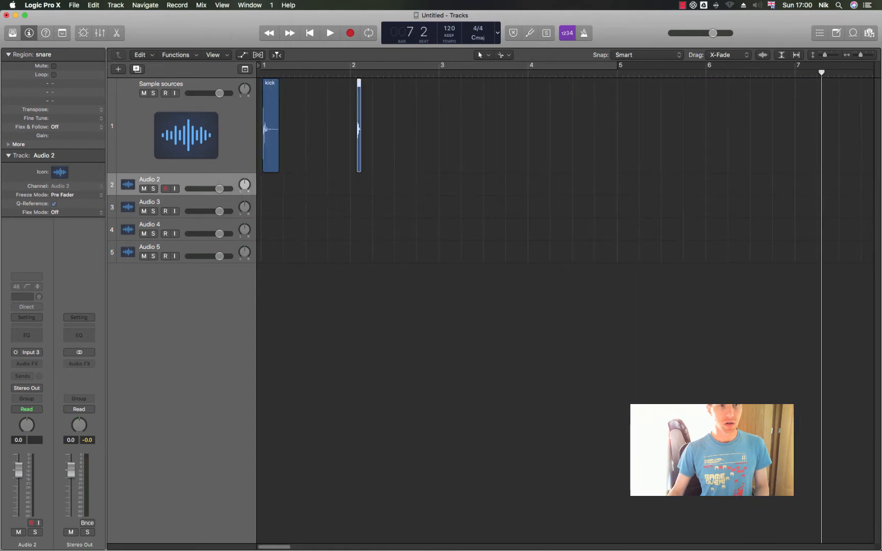
drag(360, 168, 374, 172)
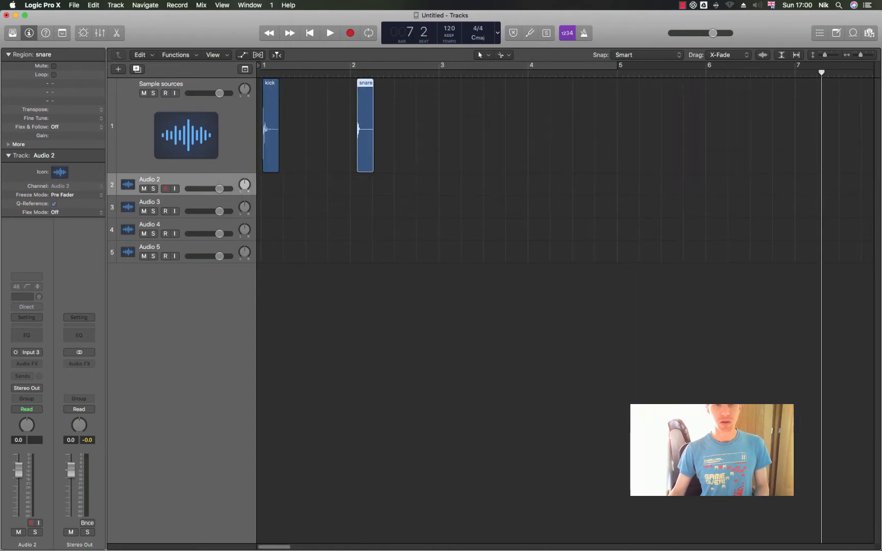
Step: Move the third Sample sources take from bar 12 to bar 4
key(alt+shift+d)
key(super+Left)
key(super+Left)
key(super+Left)
key(super+Left)
key(super+Left)
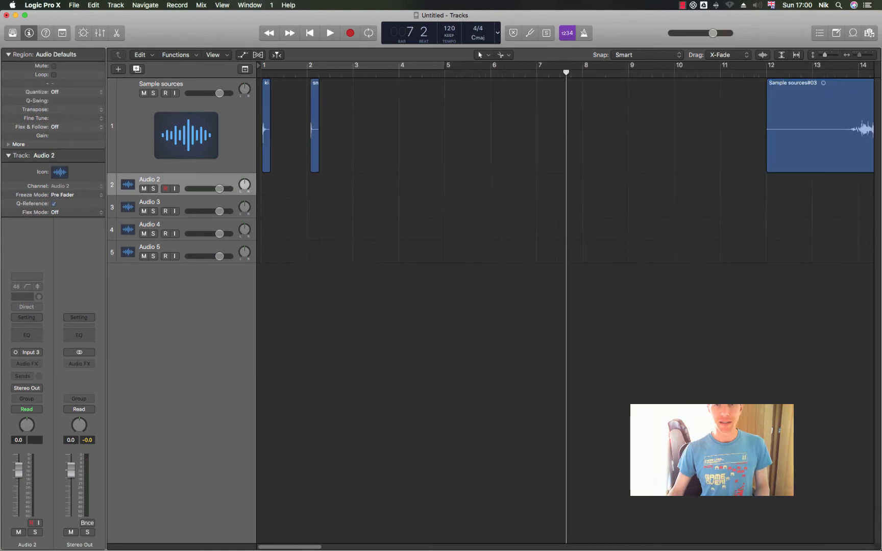
drag(658, 153, 367, 153)
drag(301, 163, 352, 164)
Step: Audition the third take from just after bar 4 to about bar 5 beat 3
key(super+Right)
key(super+Right)
key(super+Right)
key(super+Right)
key(super+Right)
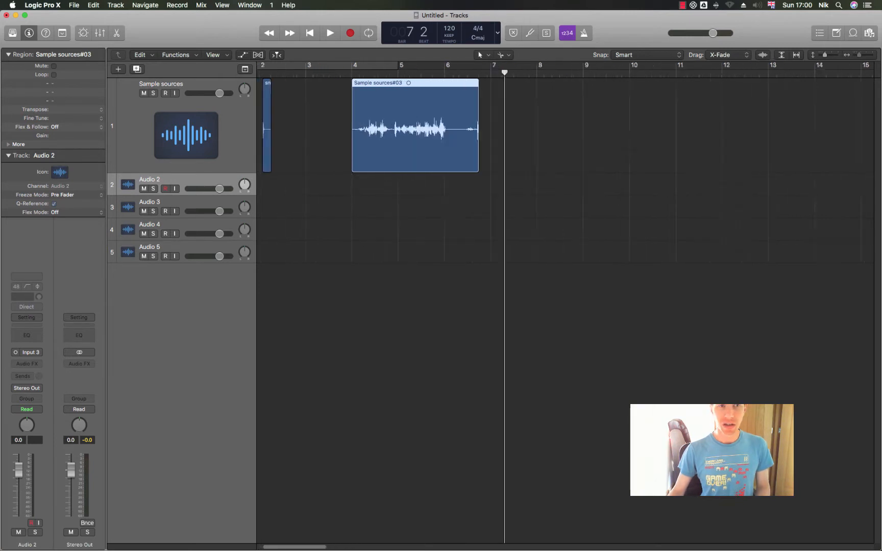
key(super+Right)
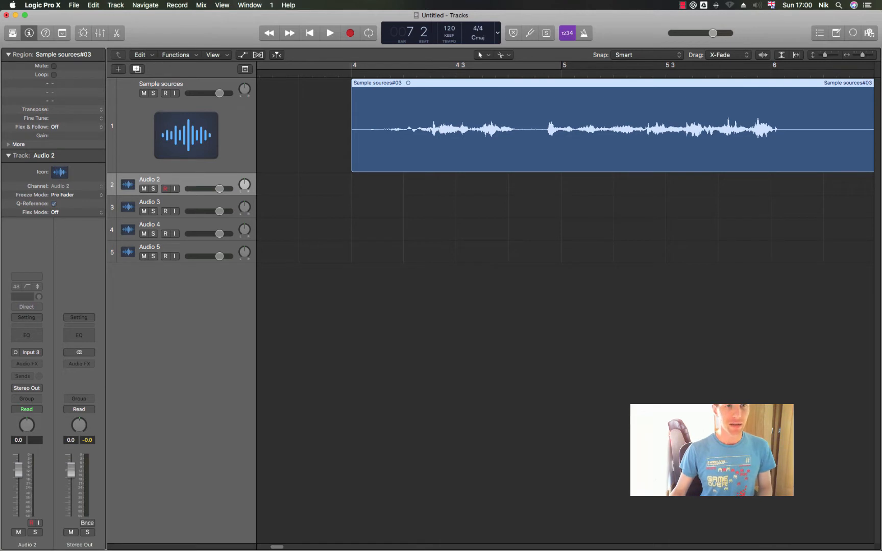
key(space)
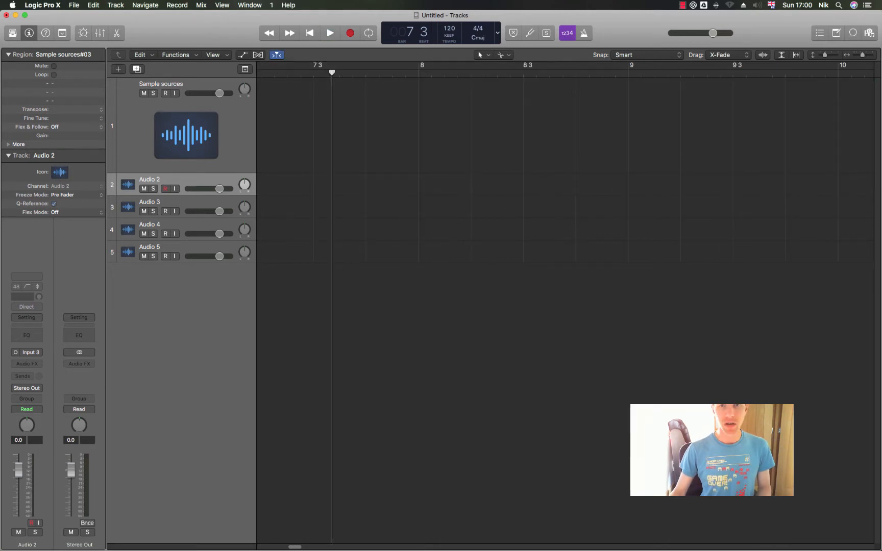
key(super+Left)
key(super+Left)
key(super+Left)
key(super+Left)
key(super+Left)
key(super+Left)
key(super+Left)
key(super+Left)
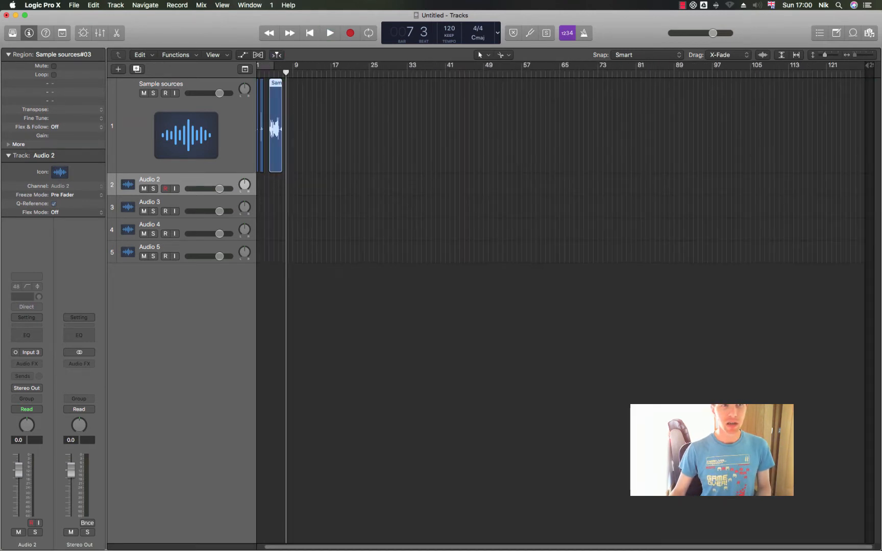
key(super+Right)
key(super+Right)
key(super+Right)
key(super+Right)
key(super+Right)
key(super+Right)
key(super+Right)
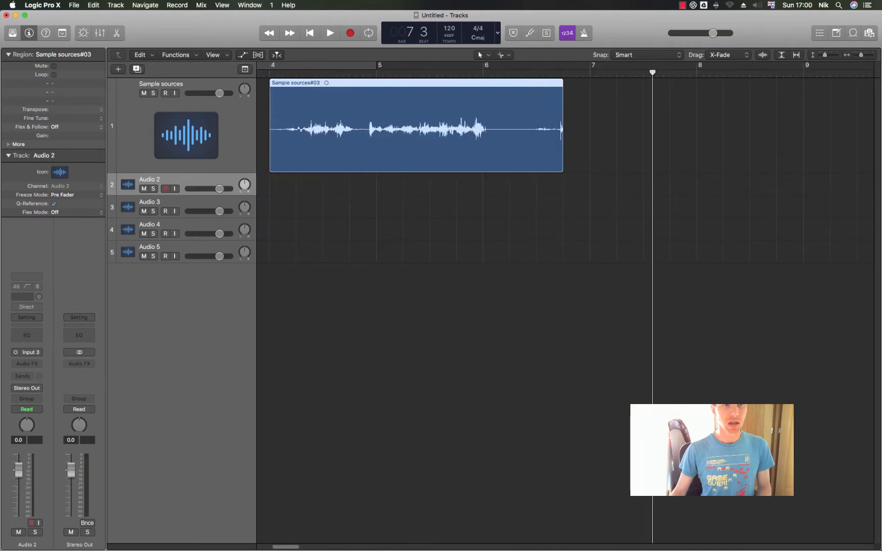
click(303, 72)
key(space)
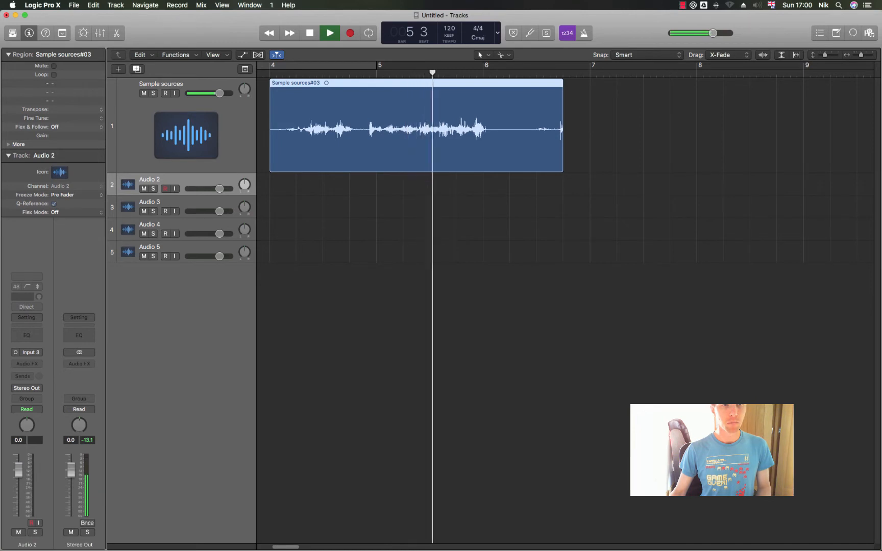
key(space)
Step: Continue auditioning the third take up to its last burst just before bar 6
key(super+Right)
key(super+Right)
key(super+Right)
key(super+Right)
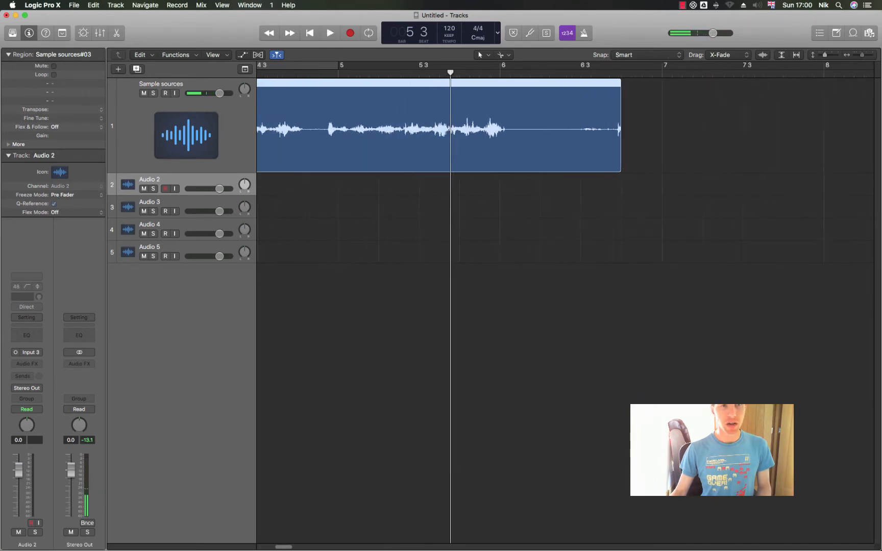
key(space)
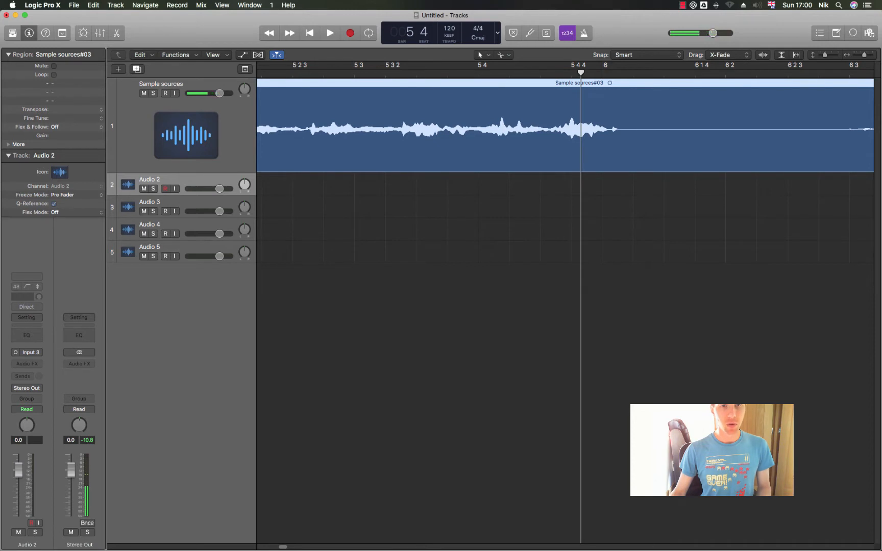
Step: Split the third take before its last burst, delete the earlier part and trim the start onto the burst
super+click(565, 130)
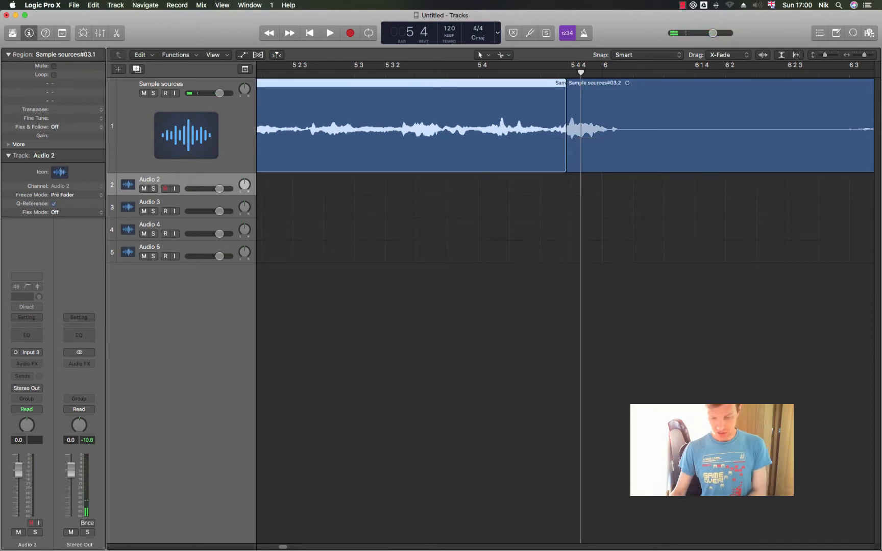
key(Delete)
drag(566, 170, 571, 170)
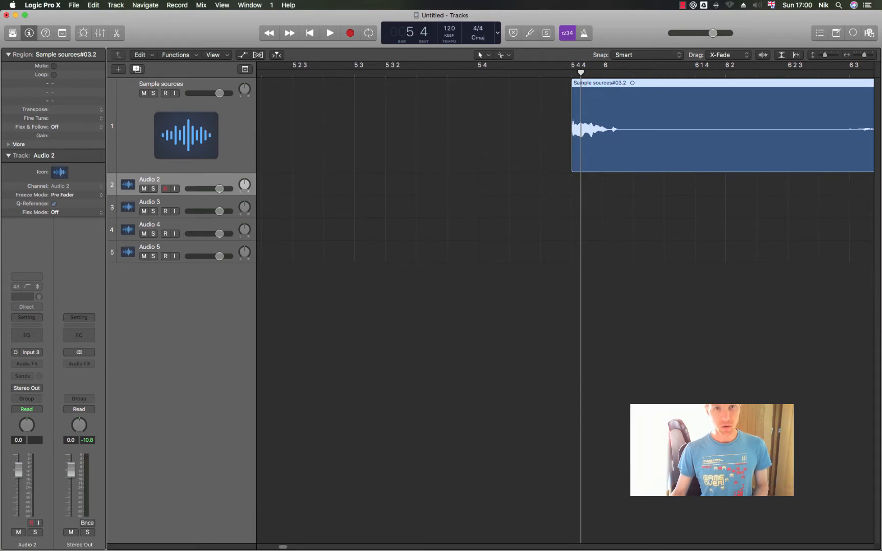
Step: Delete the rest of the third take after the burst and shorten the region to end just past bar 6
super+click(663, 130)
key(Delete)
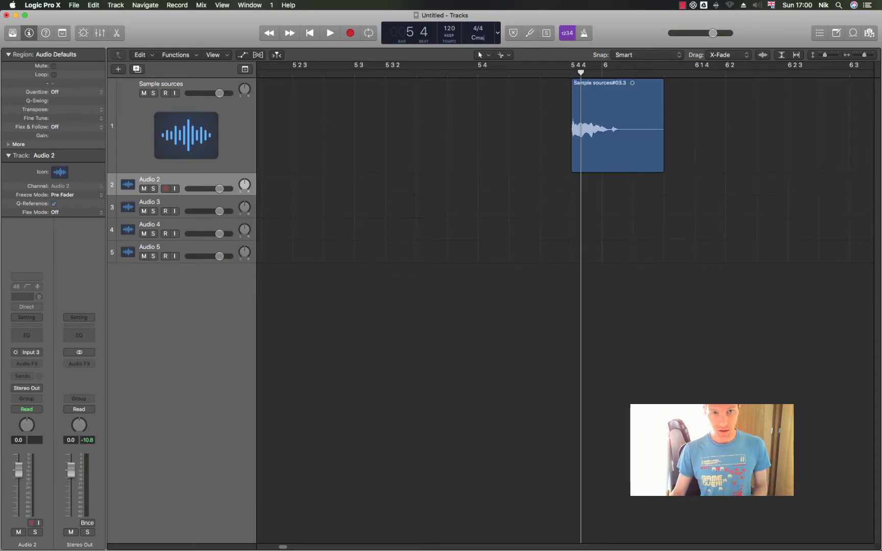
drag(662, 169, 621, 169)
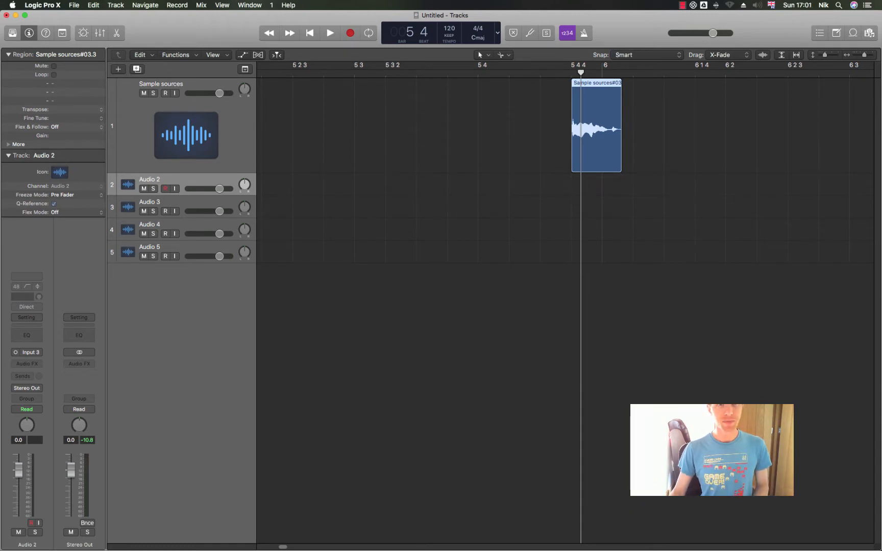
Step: Add a fade-out across nearly the whole burst region with the Fade Tool, nudge it slightly earlier and curve the fade steeply inward
click(503, 54)
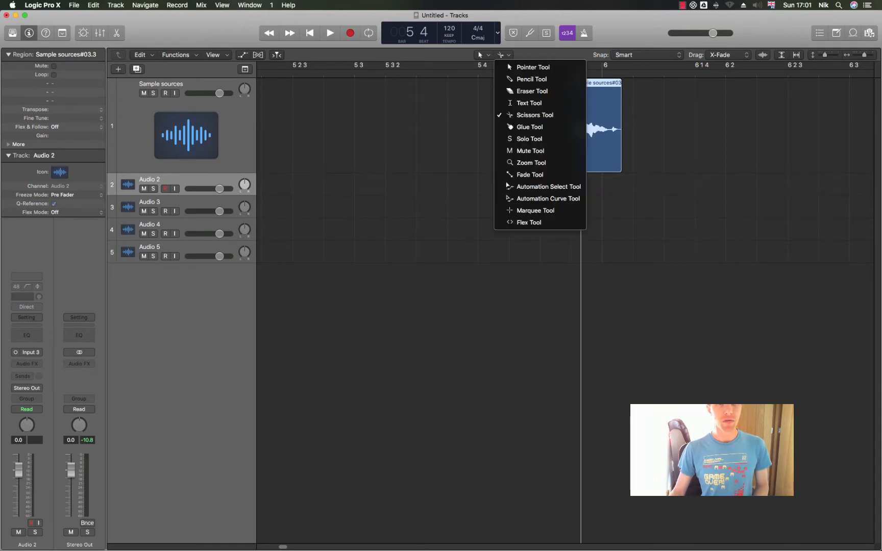
click(529, 175)
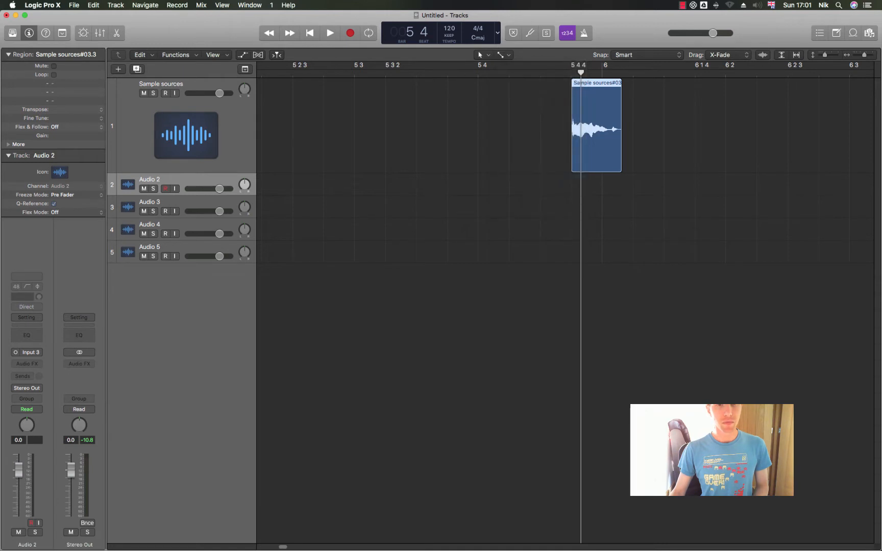
drag(575, 126, 632, 127)
drag(597, 153, 589, 153)
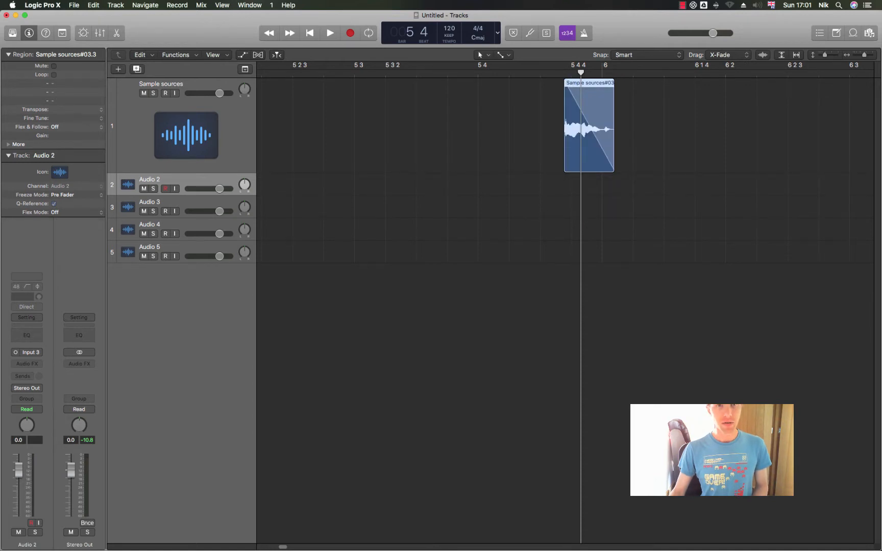
mouse_move(592, 129)
mouse_down()
mouse_move(602, 128)
mouse_move(575, 129)
mouse_up()
Step: Play the faded burst region repeatedly to check its sound
key(space)
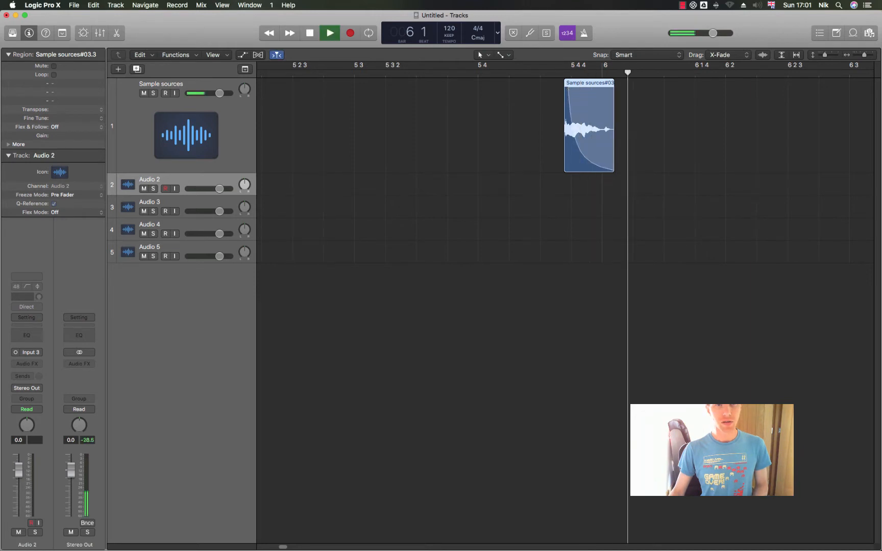
key(space)
key(space)
key(space)
key(space)
key(space)
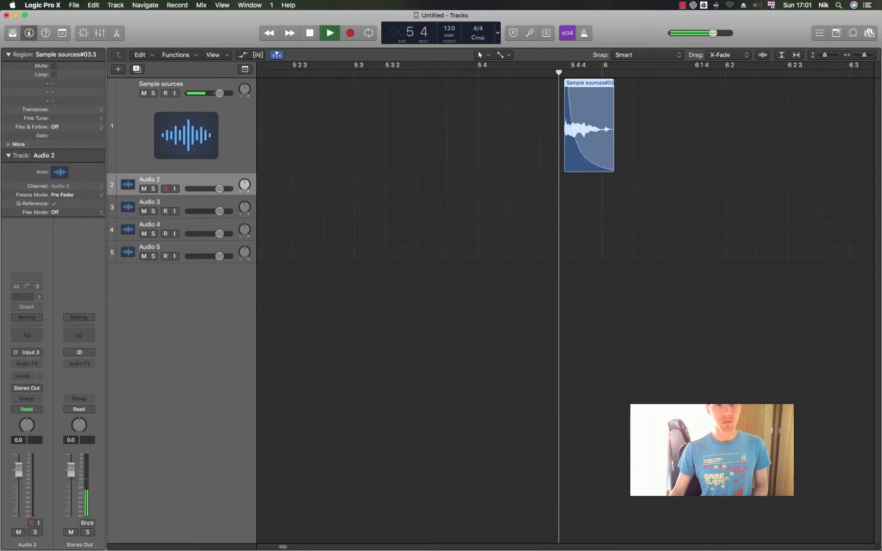
key(space)
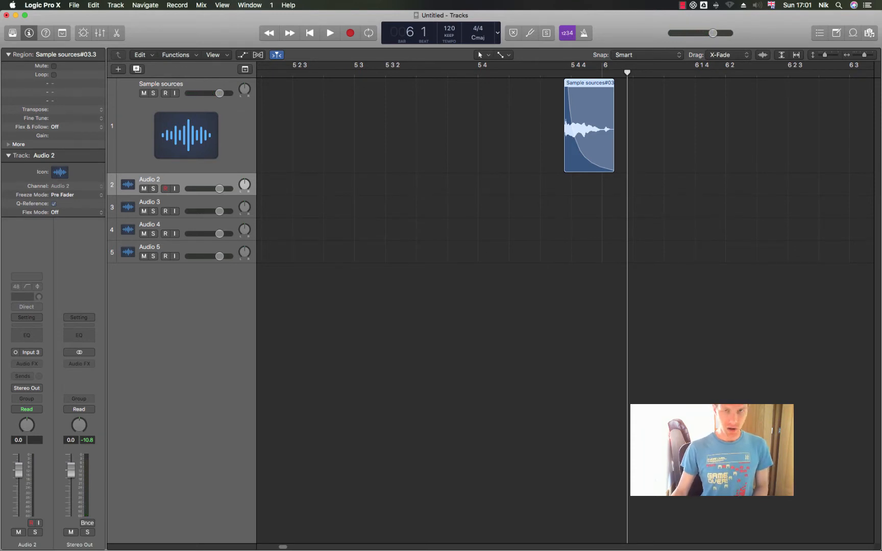
Step: Move the snare and the third faded region on the Sample sources track close behind the kick, all within bar 1
key(z)
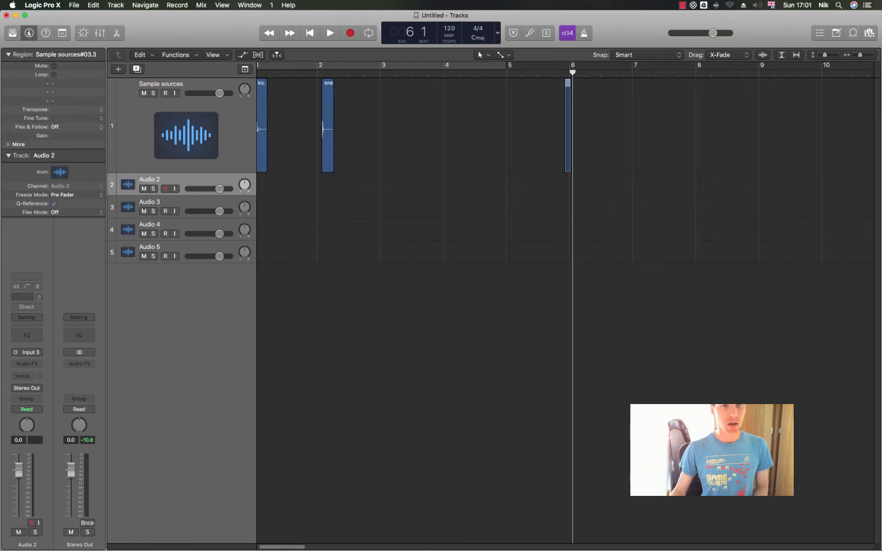
drag(568, 128, 285, 127)
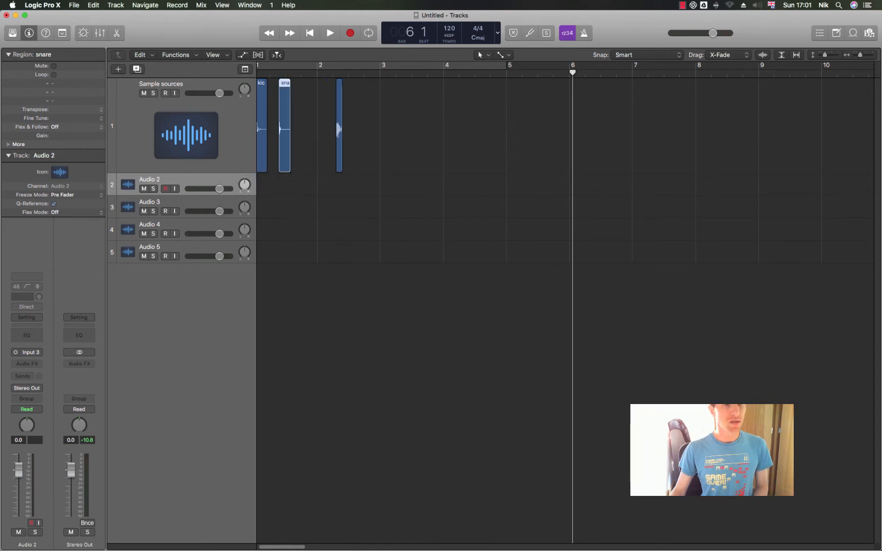
drag(339, 128, 307, 128)
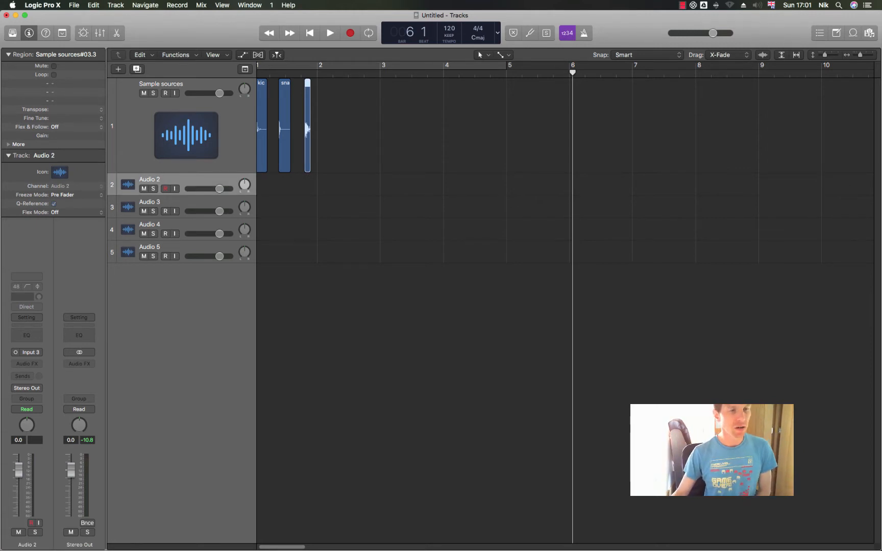
double_click(149, 179)
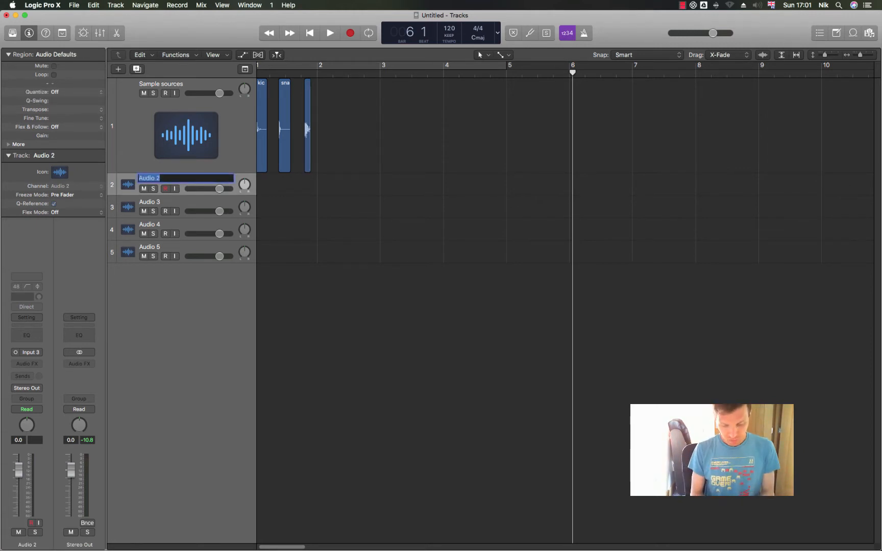
text(drums)
key(Return)
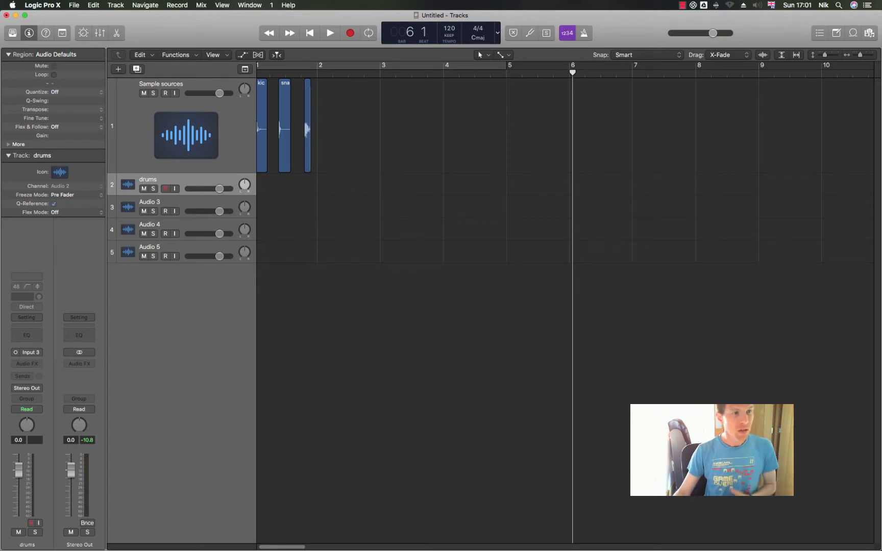
key(super+z)
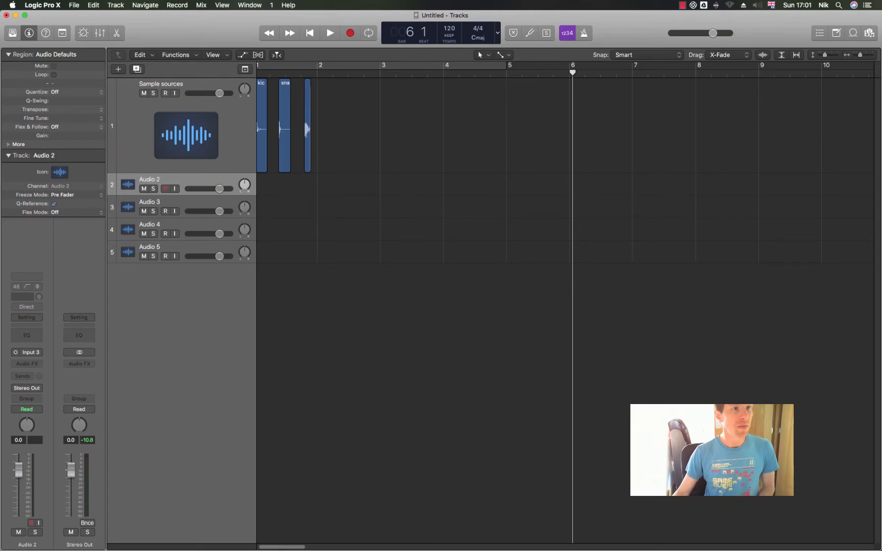
Step: Create a new software instrument track below Audio 2 and load the EXS24 sampler on it as Multi-Output
click(115, 5)
click(153, 33)
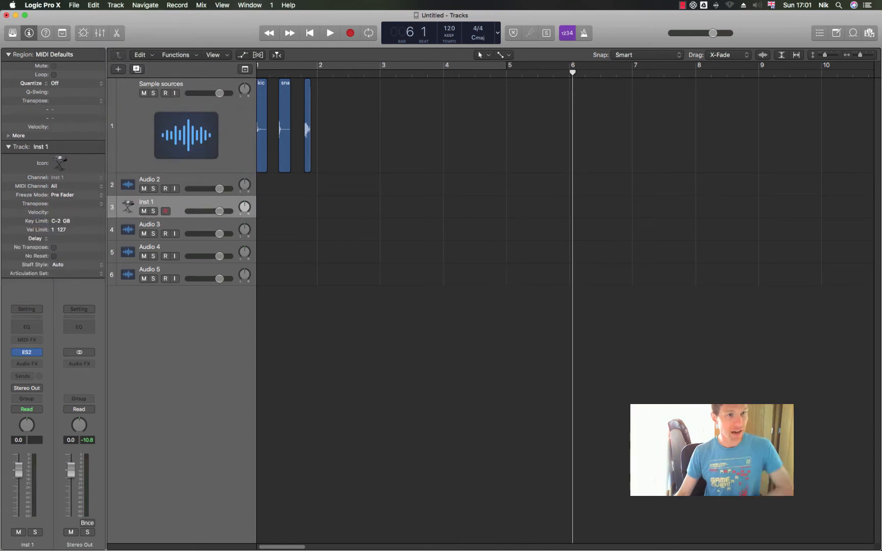
click(38, 353)
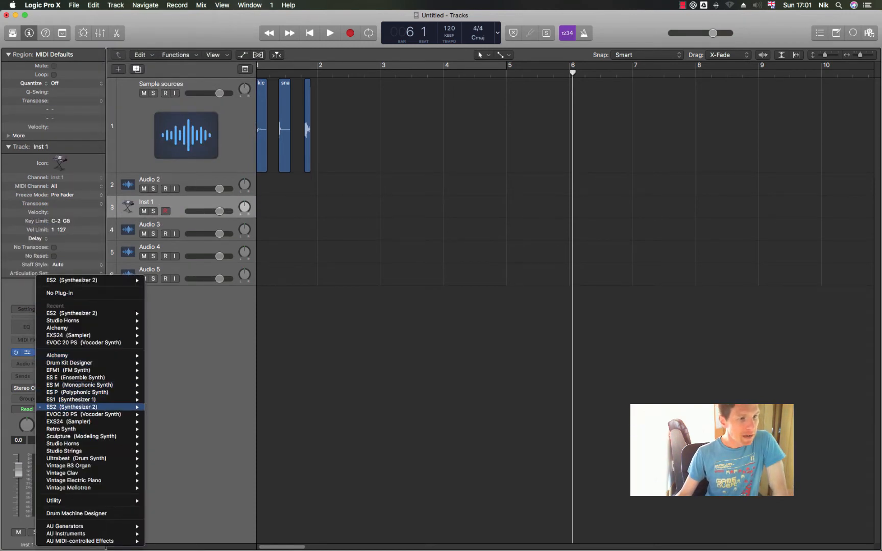
mouse_move(68, 421)
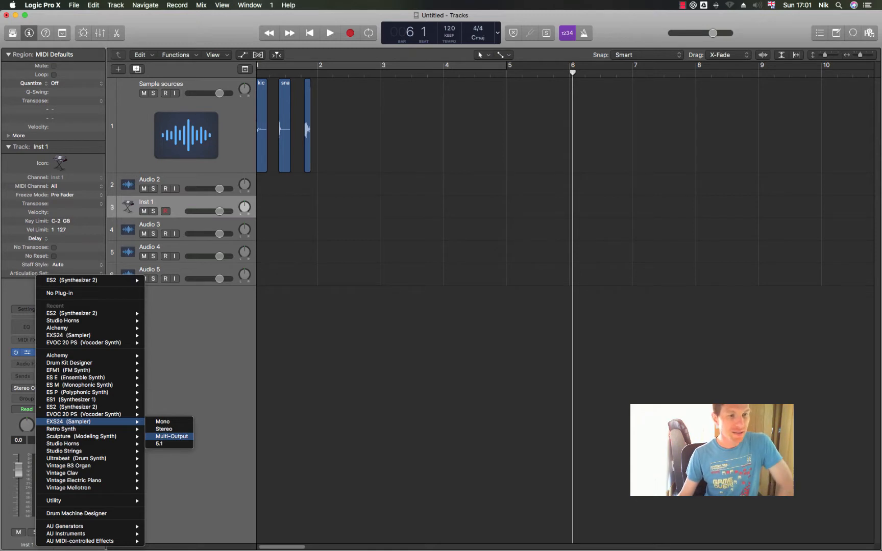
click(172, 436)
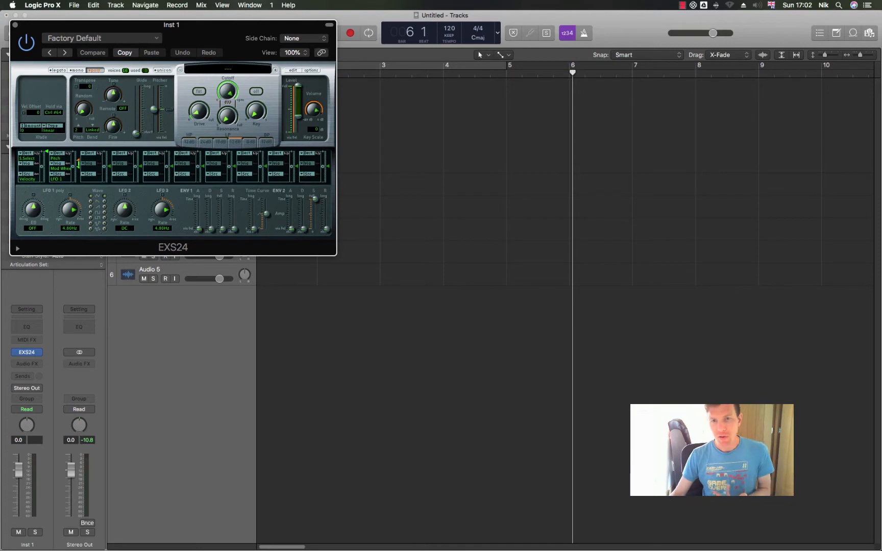
Step: Open the EXS24 Instrument Editor and add the kick, snare and third faded region as three separate zones
drag(171, 25, 352, 262)
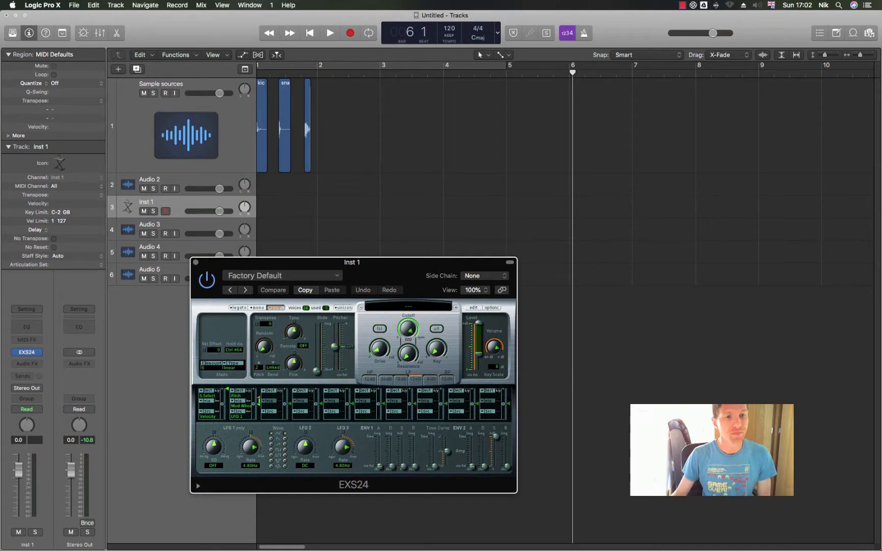
click(473, 308)
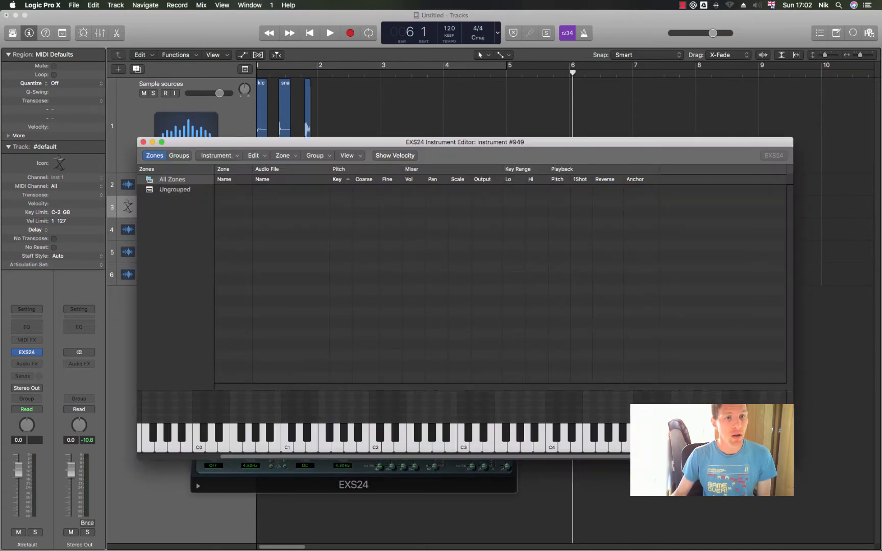
drag(462, 142, 417, 188)
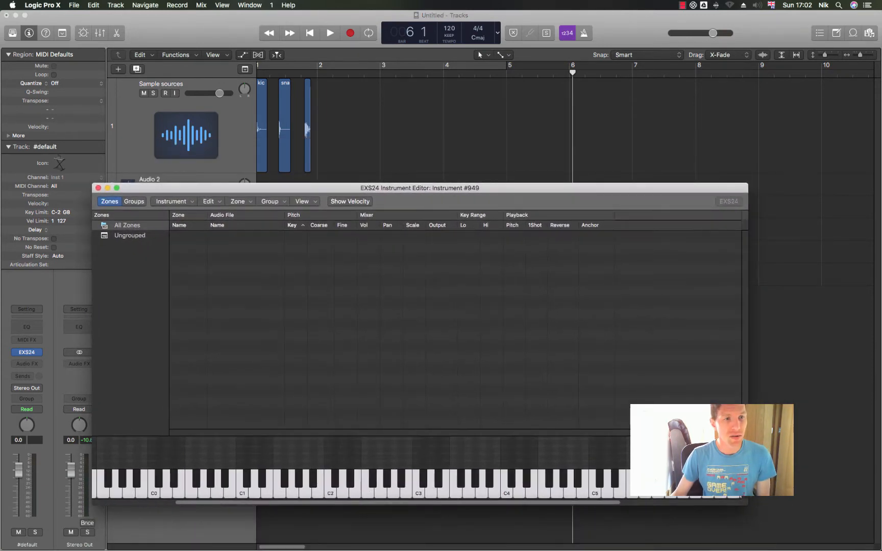
click(264, 153)
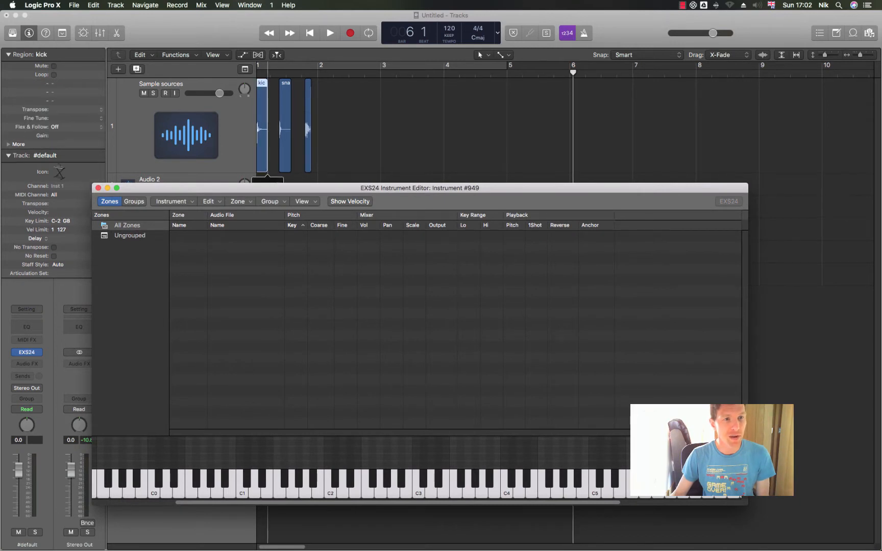
drag(267, 153, 277, 286)
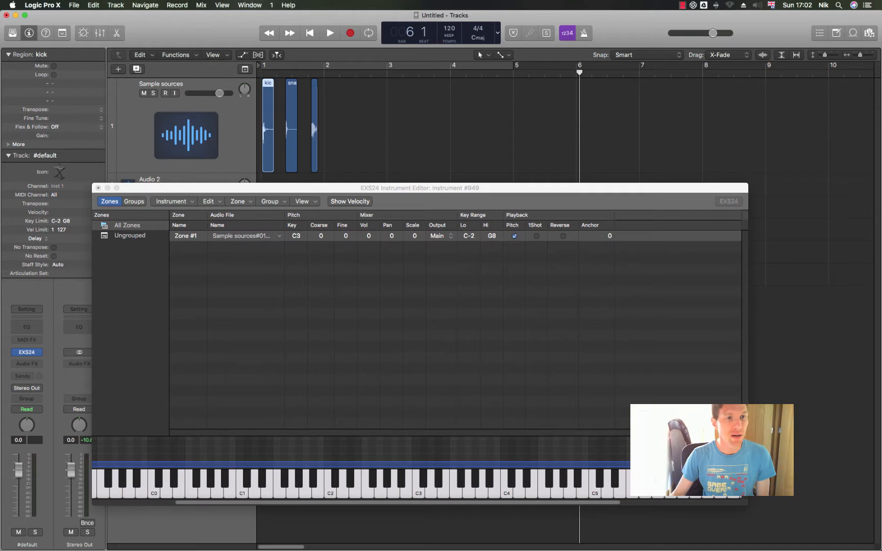
drag(291, 154, 294, 281)
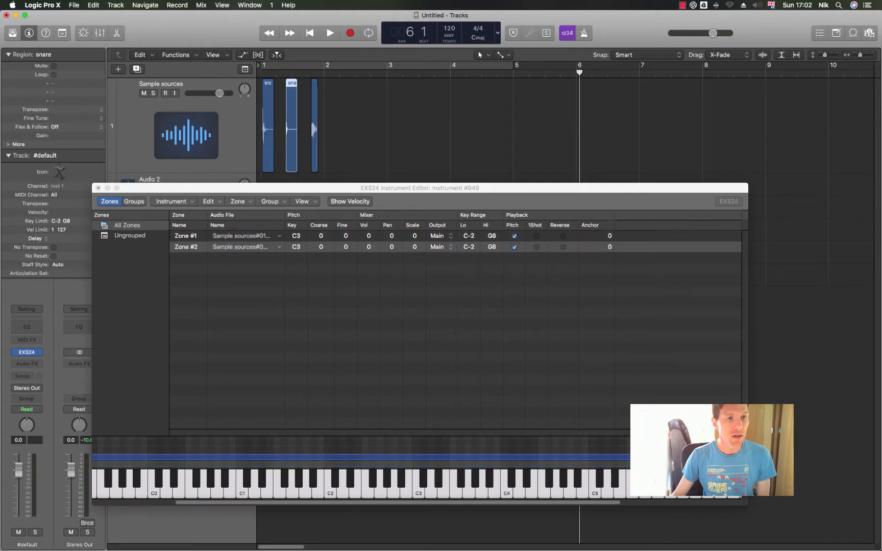
click(314, 153)
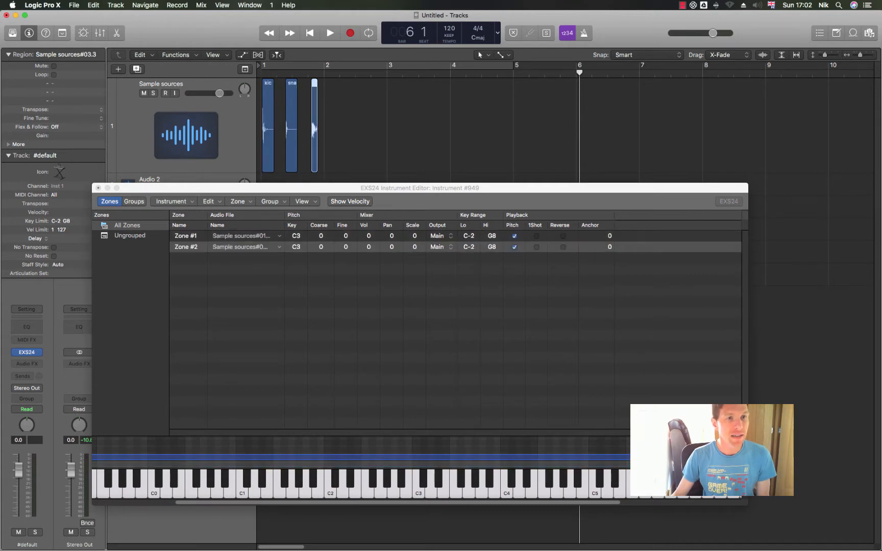
drag(314, 153, 316, 281)
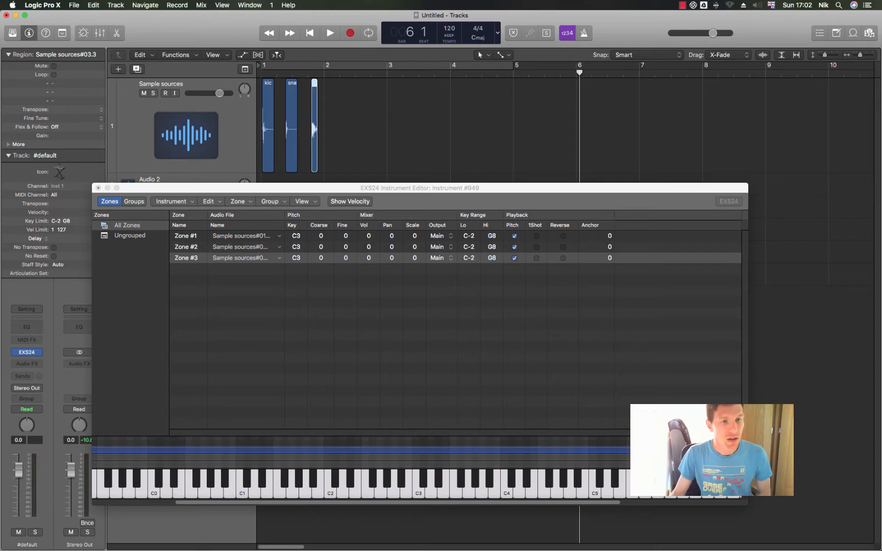
Step: Roughly narrow the key ranges: Zone #1 to C2–C#3, Zone #2 to C1–F#4 and Zone #3 to E1–D#4
click(186, 236)
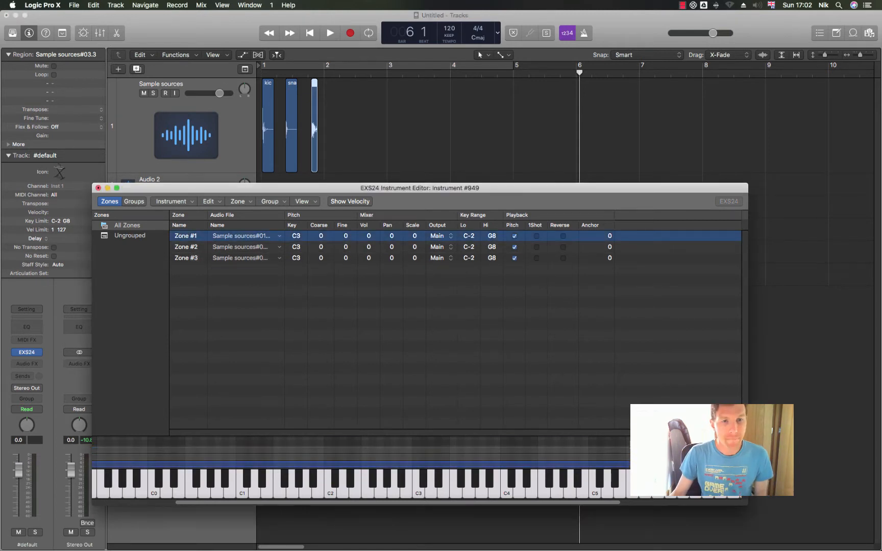
drag(492, 236, 491, 284)
click(491, 258)
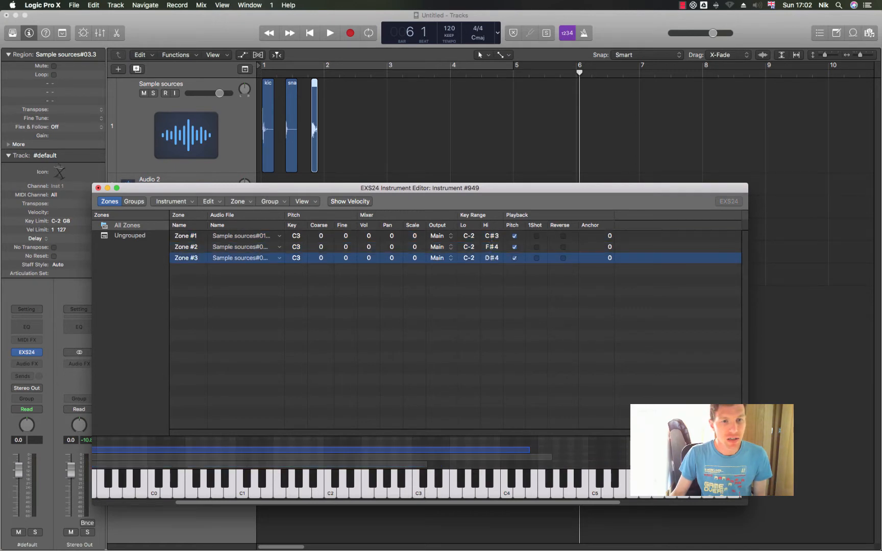
drag(468, 235, 469, 212)
mouse_move(469, 247)
mouse_down()
mouse_move(469, 228)
mouse_move(468, 250)
mouse_move(468, 237)
mouse_up()
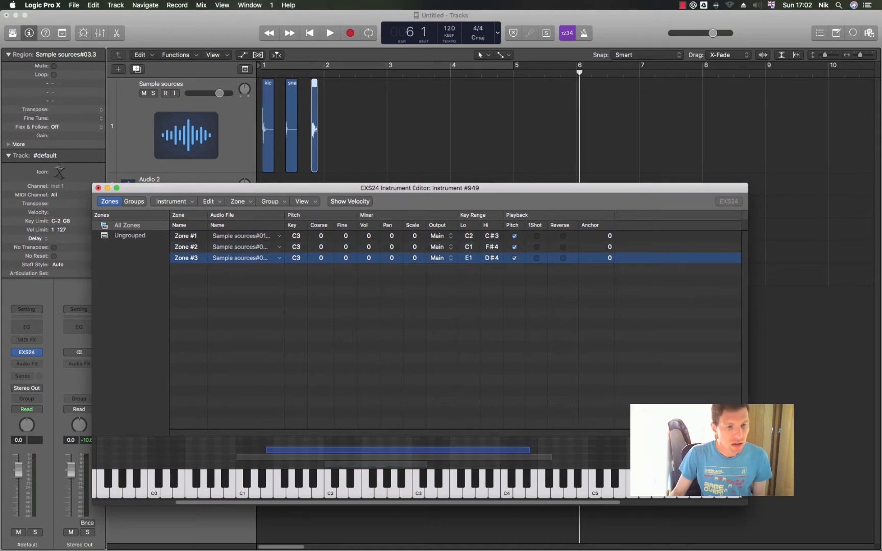
Step: Set Zone #1's highest key to C#2 and narrow Zone #2's key range to D2–E2
click(492, 236)
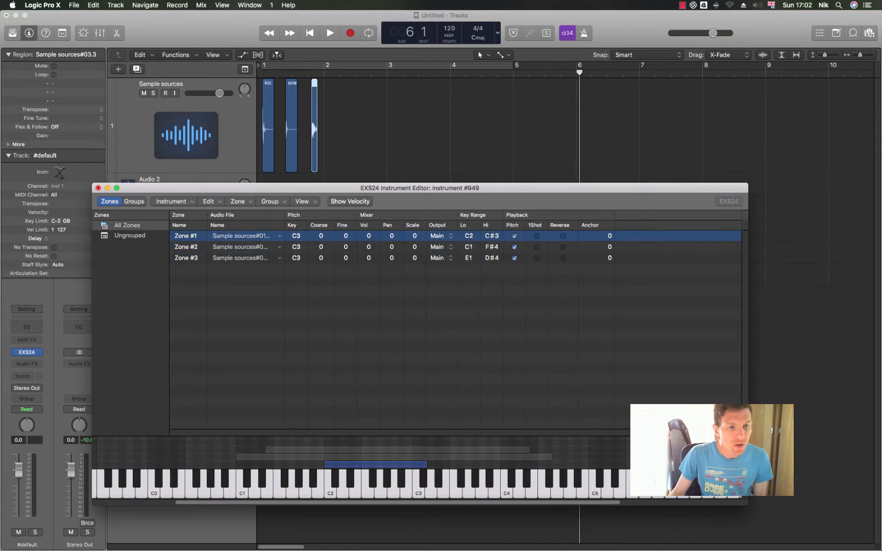
drag(427, 464, 337, 464)
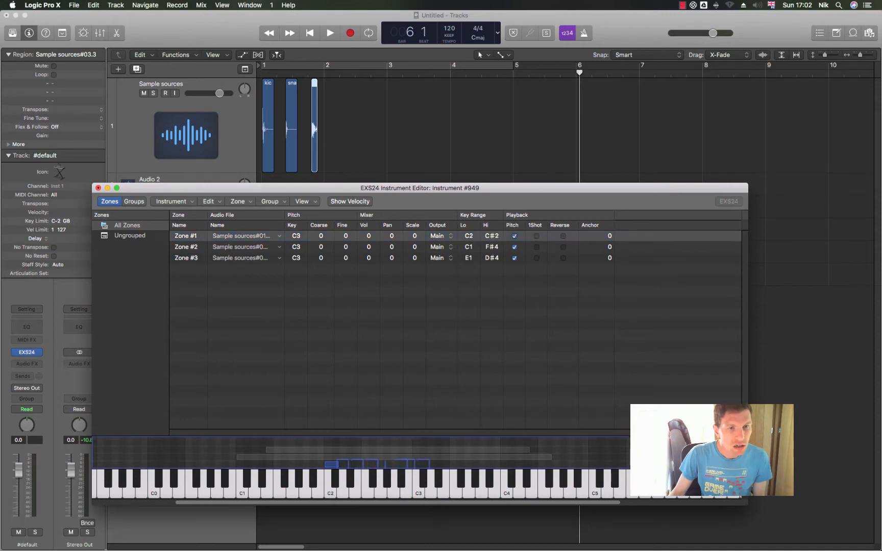
drag(326, 188, 308, 118)
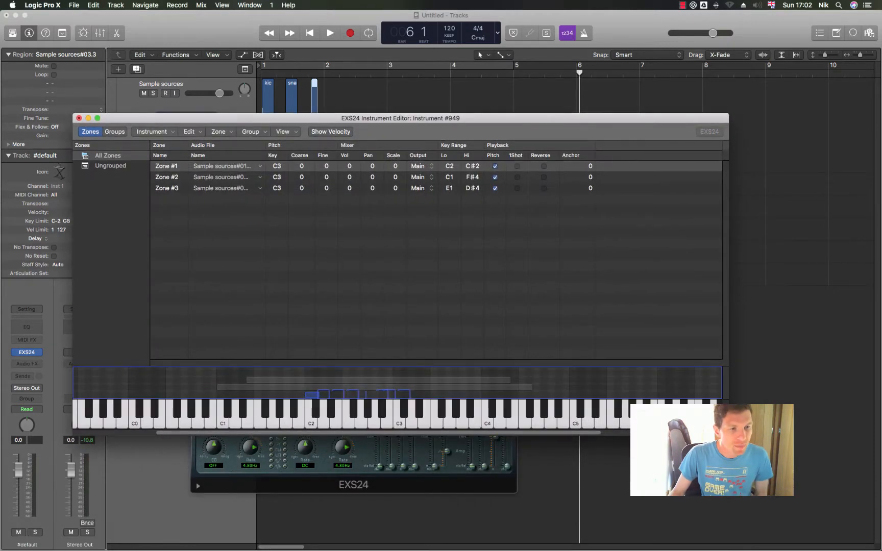
click(374, 387)
drag(218, 387, 321, 387)
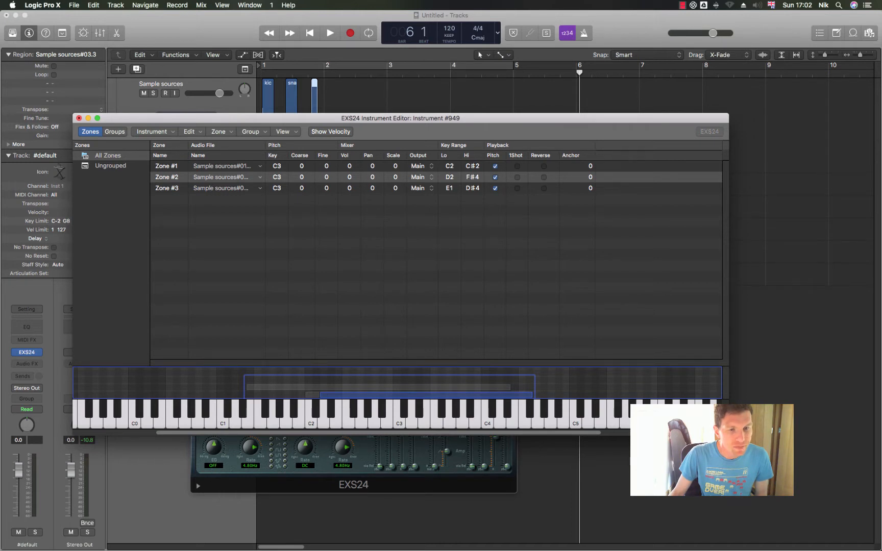
drag(532, 394, 340, 394)
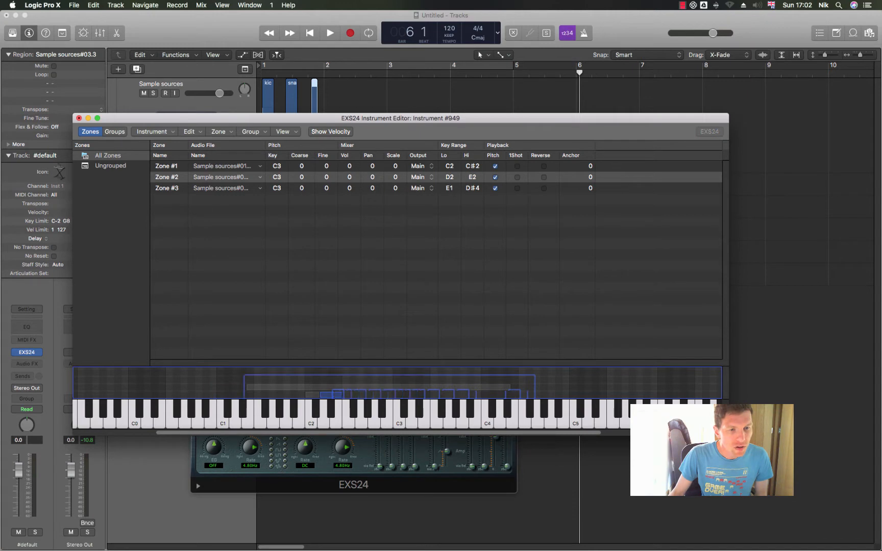
Step: Narrow Zone #3's key range to F2–C#3
click(166, 166)
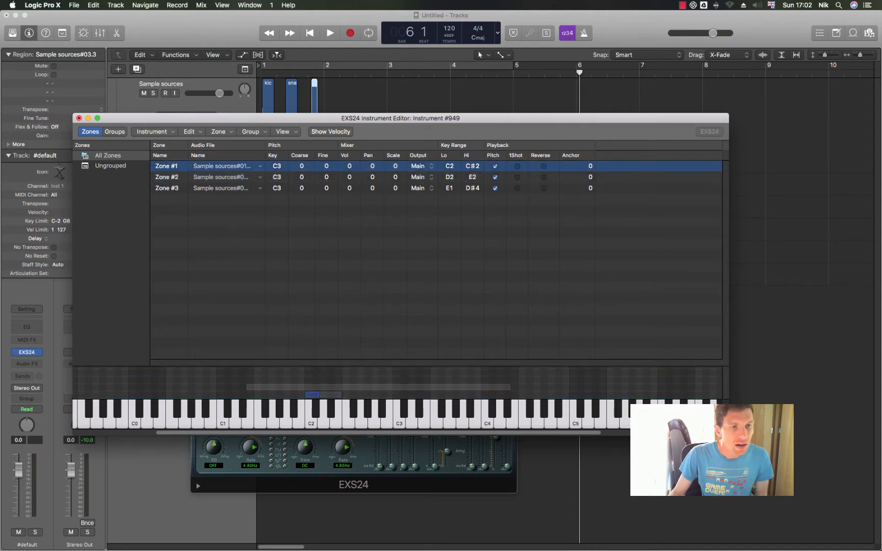
click(166, 188)
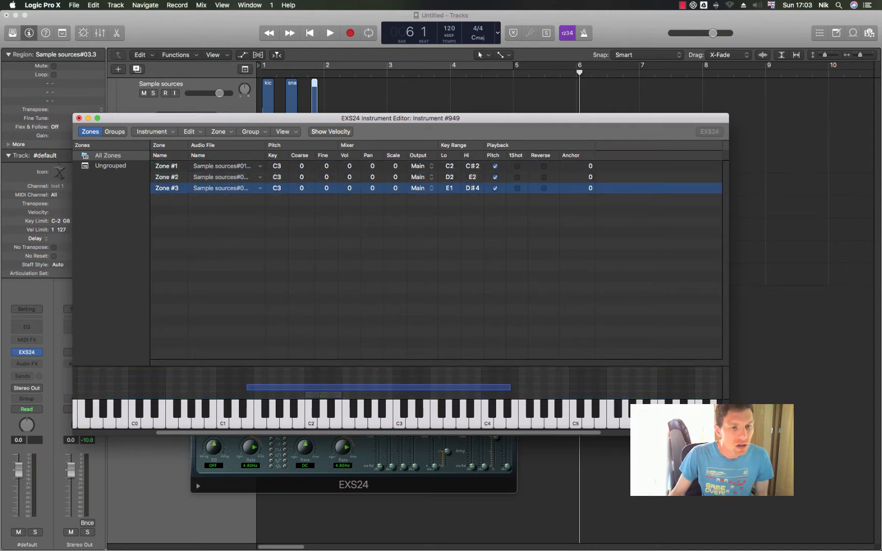
drag(248, 387, 343, 388)
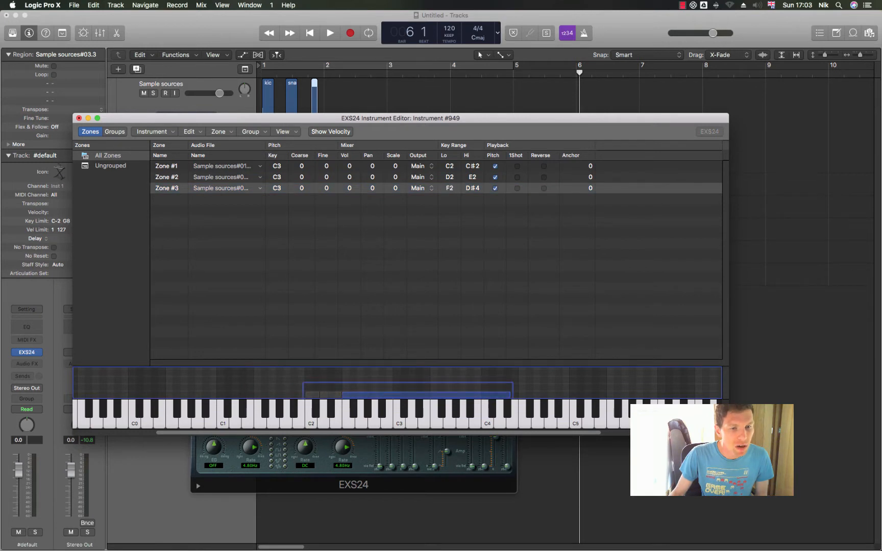
drag(510, 394, 408, 394)
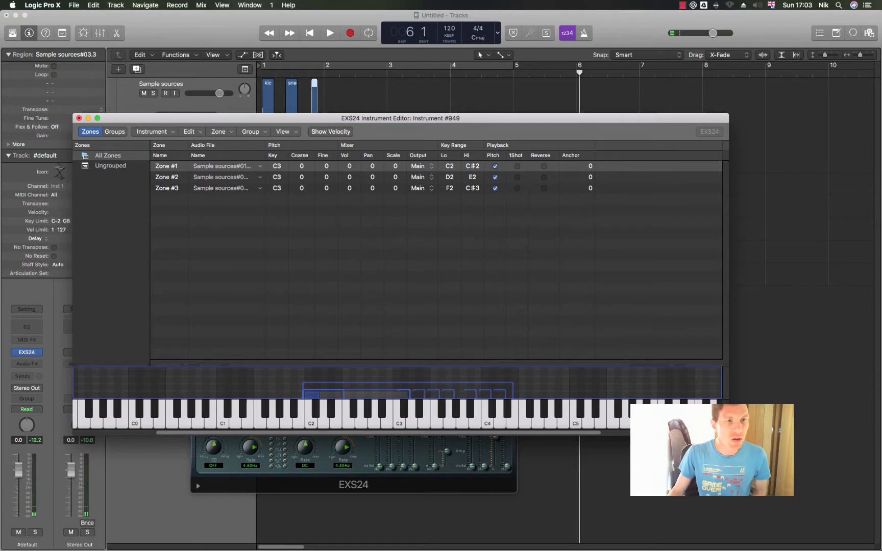
Step: Set the root keys of the three zones to C2 for Zone #1, D2 for Zone #2 and F2 for Zone #3
drag(277, 166, 276, 175)
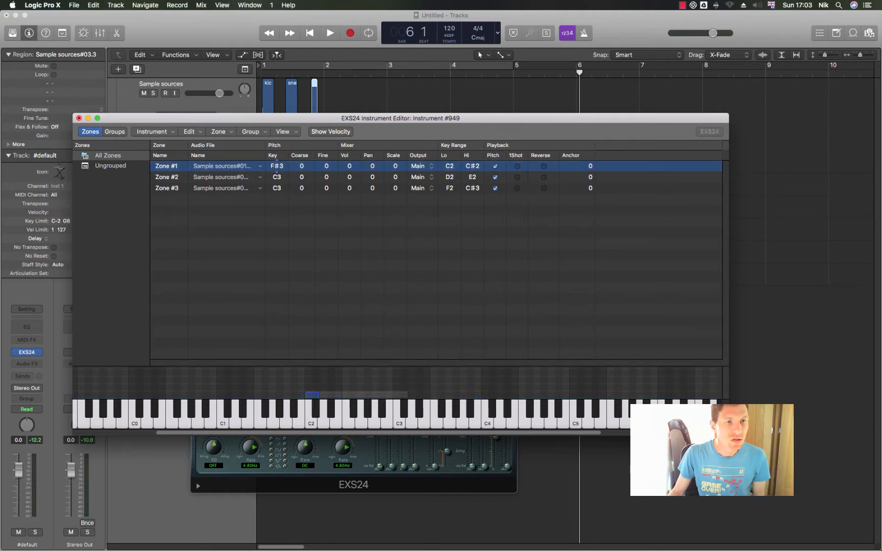
drag(277, 166, 277, 169)
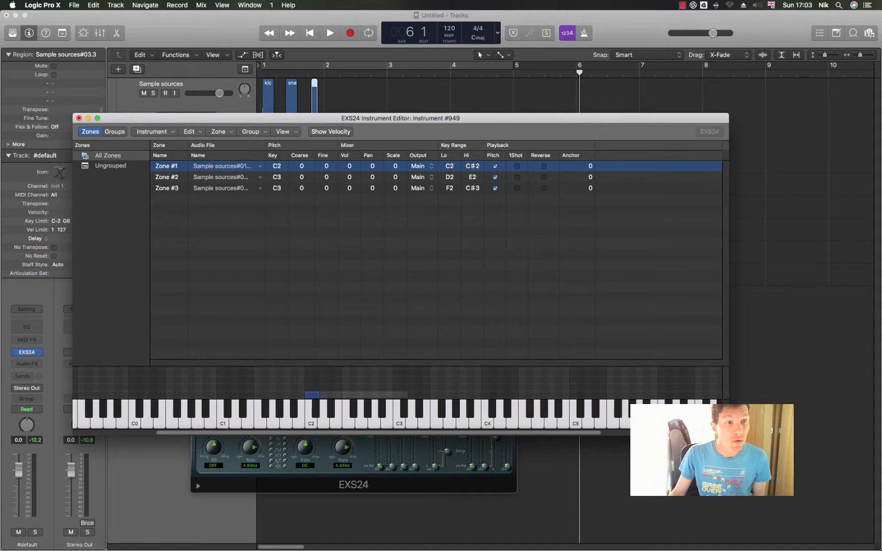
click(277, 177)
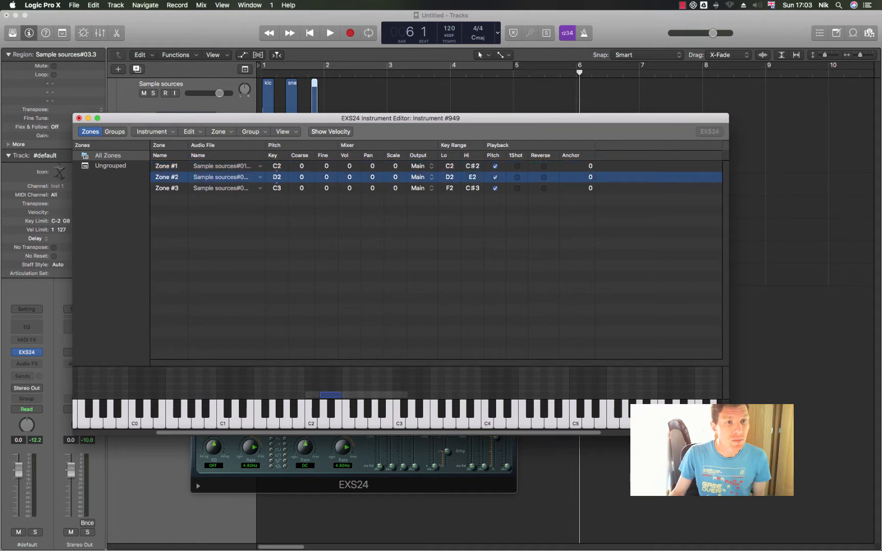
drag(276, 177, 277, 192)
click(277, 189)
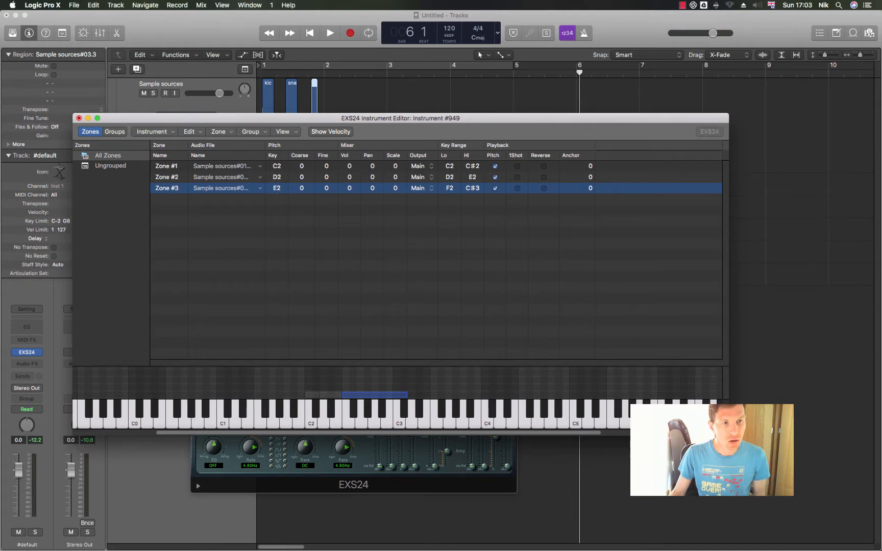
drag(277, 188, 276, 187)
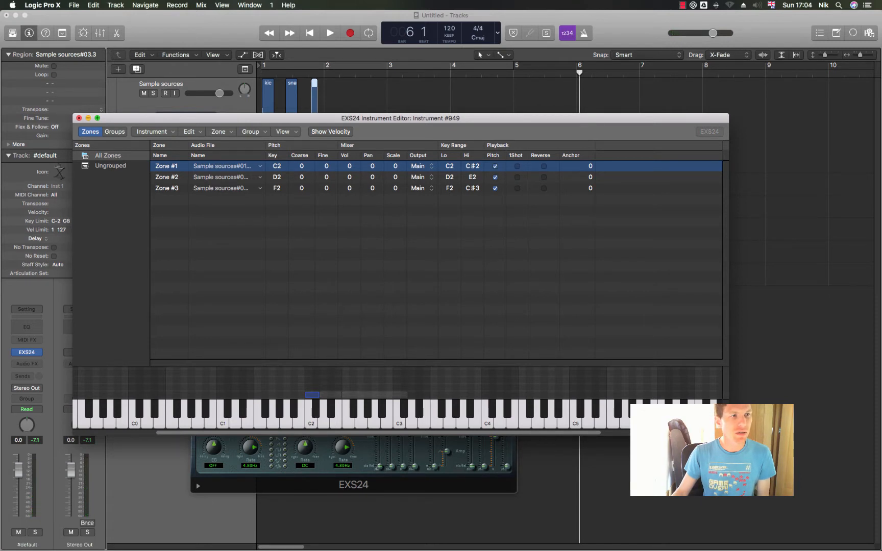
Step: Save the sampler instrument as "table drum kit" and close the instrument editor and sampler windows
click(79, 118)
click(476, 169)
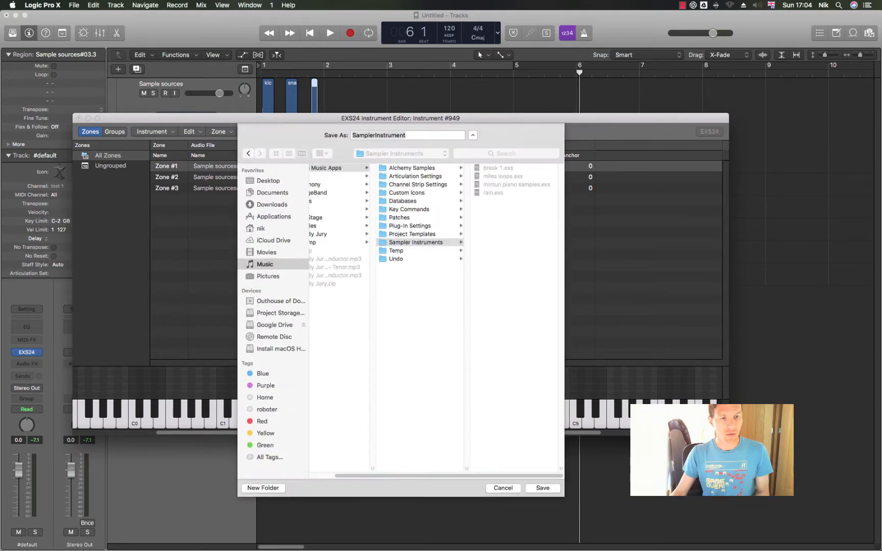
text(table drum kit)
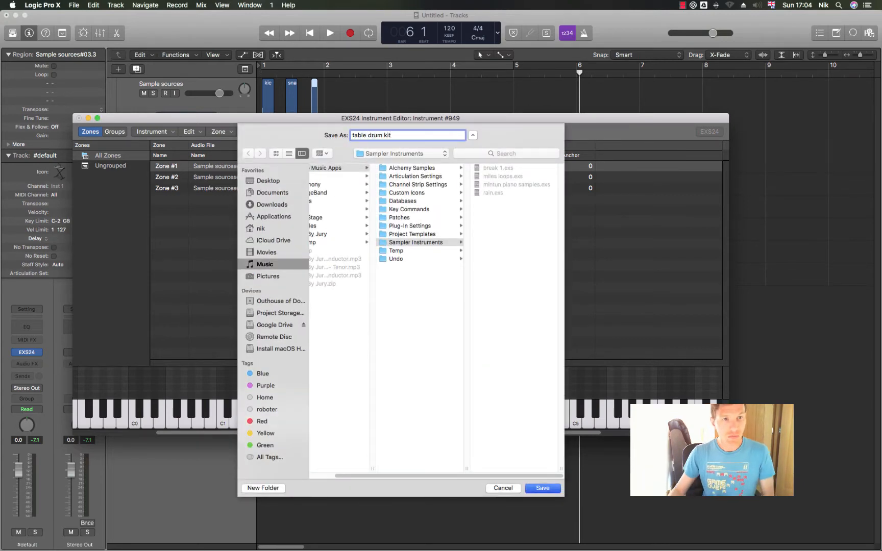
key(Return)
key(super+w)
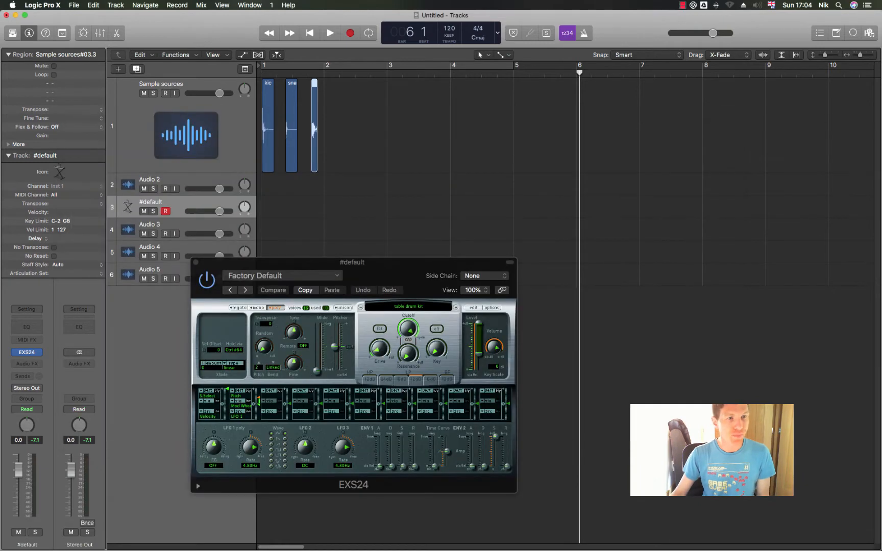
drag(321, 262, 494, 188)
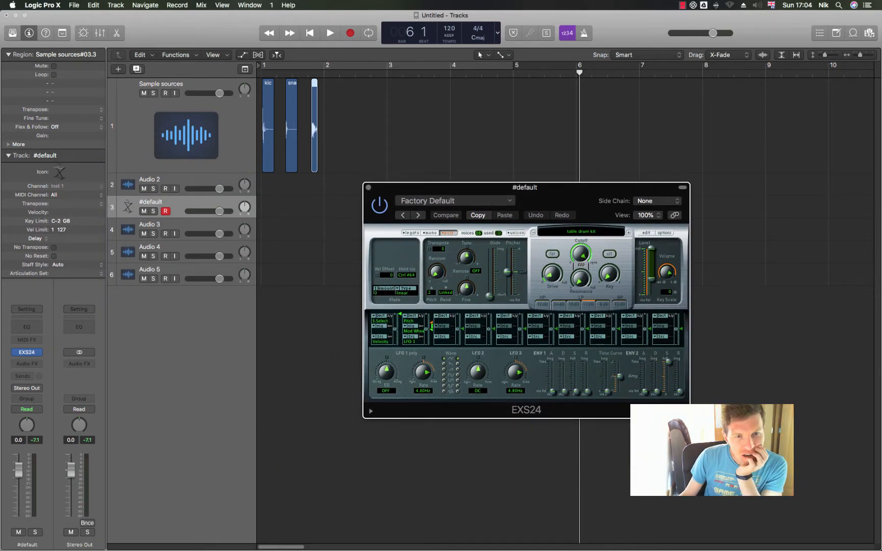
click(368, 187)
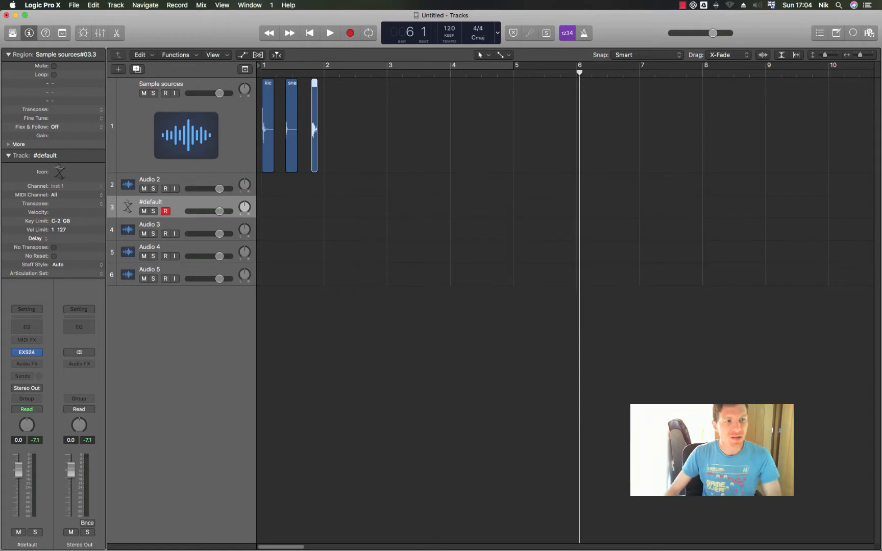
Step: Rename the #default instrument track as "drum kit"
double_click(151, 202)
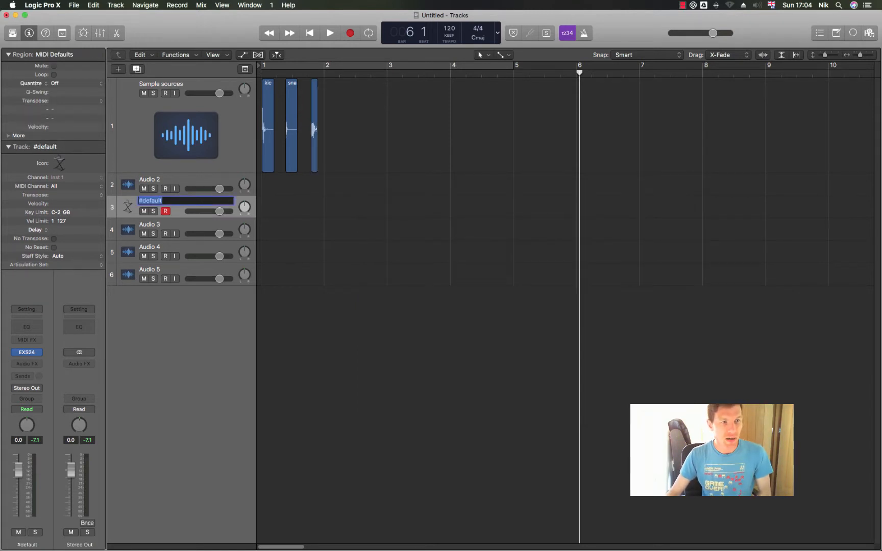
text(drum kit#)
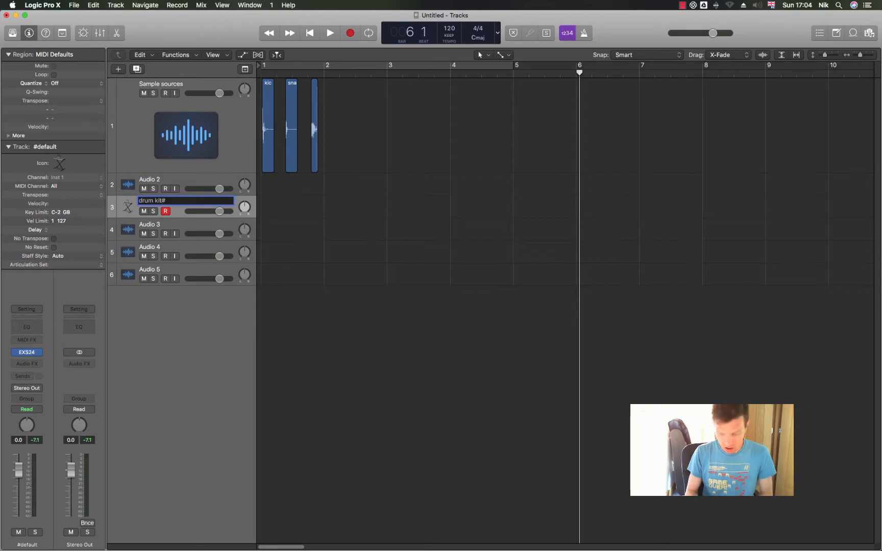
key(Return)
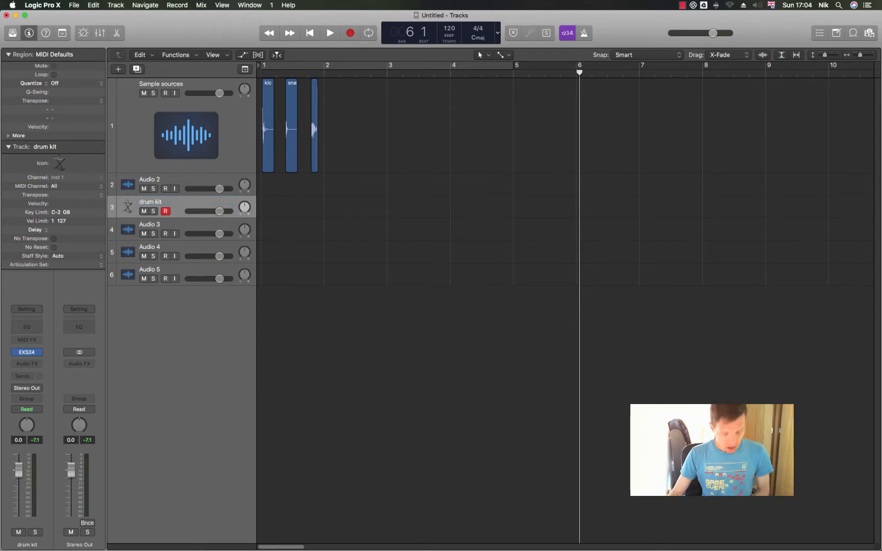
Step: Open the mixer, enlarge it to show the full channel strips, and add two aux output channels to the drum kit
key(super+2)
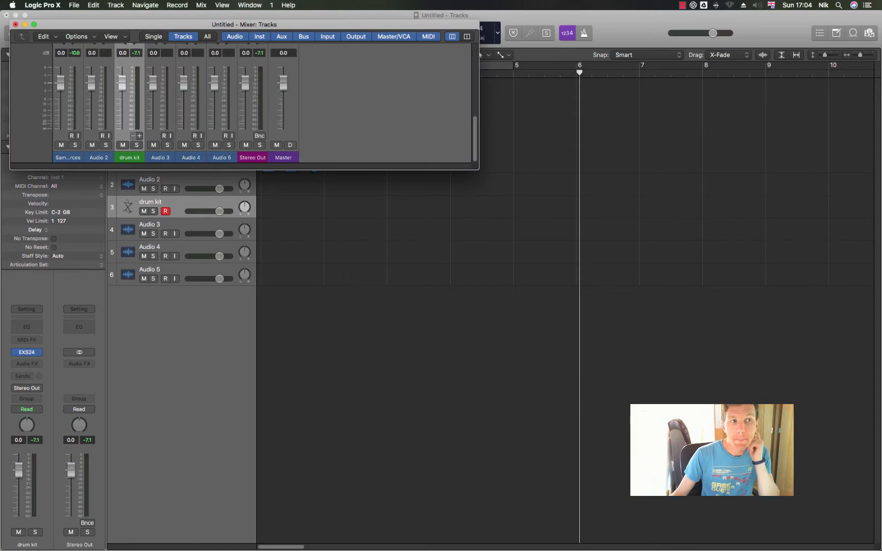
drag(479, 169, 565, 428)
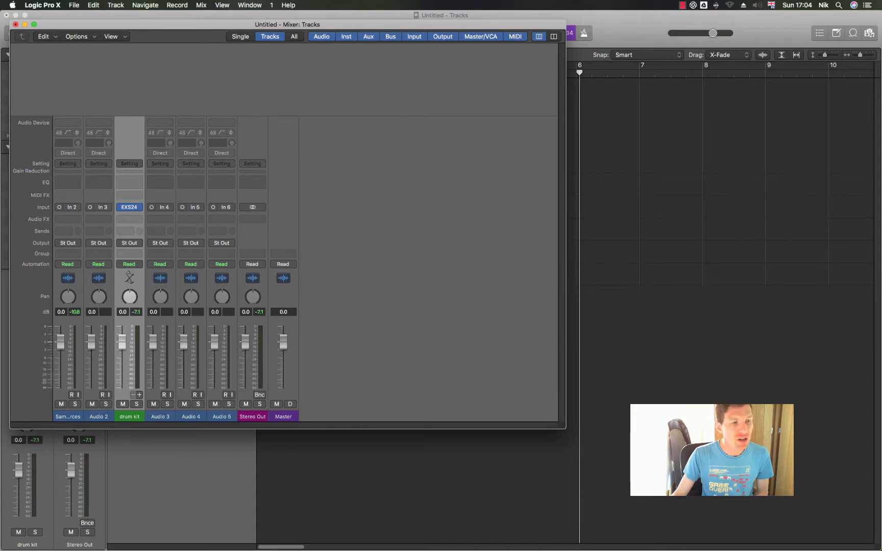
click(139, 395)
click(139, 394)
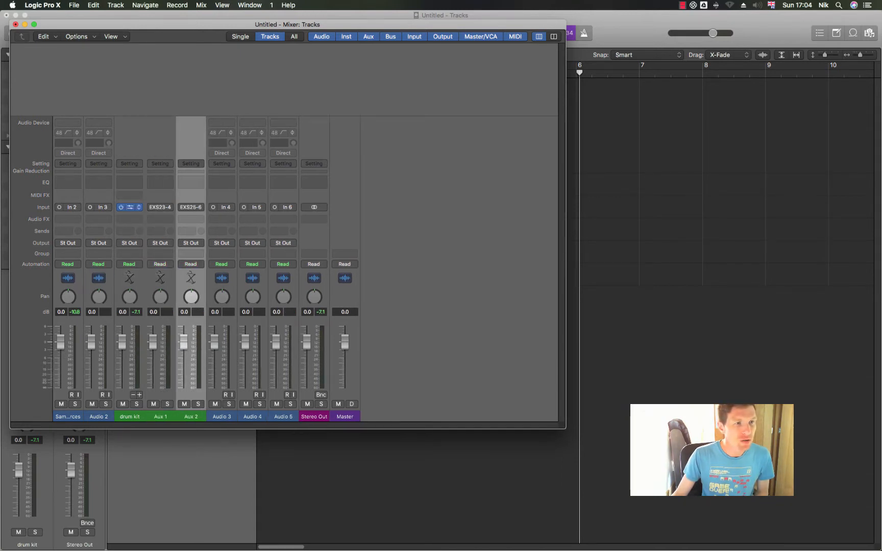
Step: Reopen the table drum kit zones and route Zone #1 to Main, Zone #2 to output 3-4 and Zone #3 to output 5-6
click(129, 207)
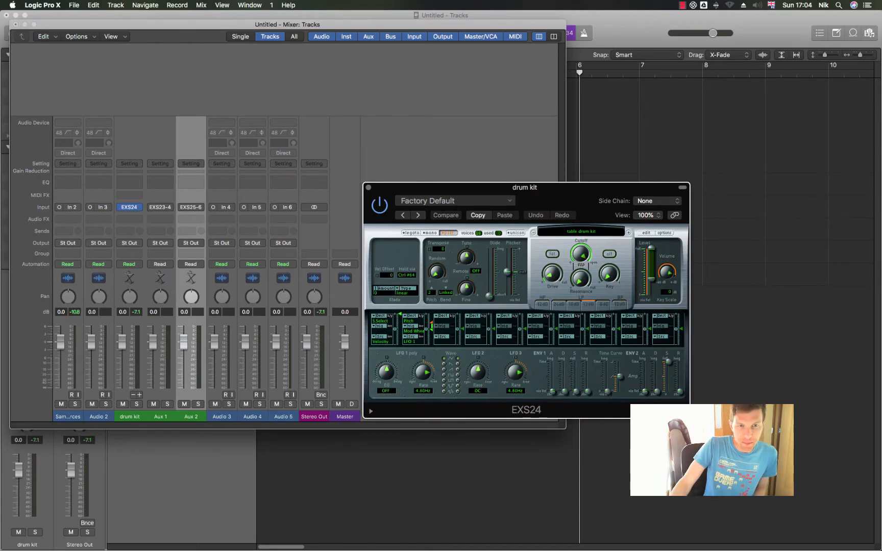
click(646, 233)
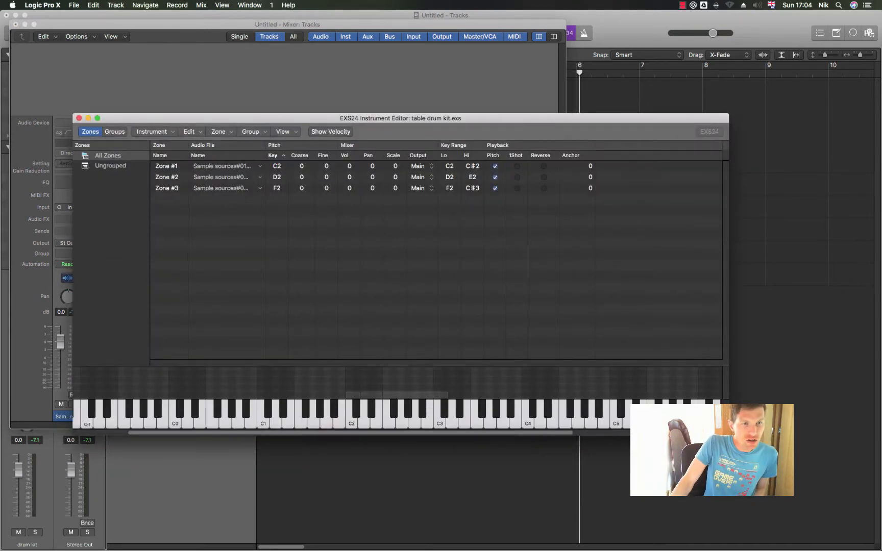
click(431, 166)
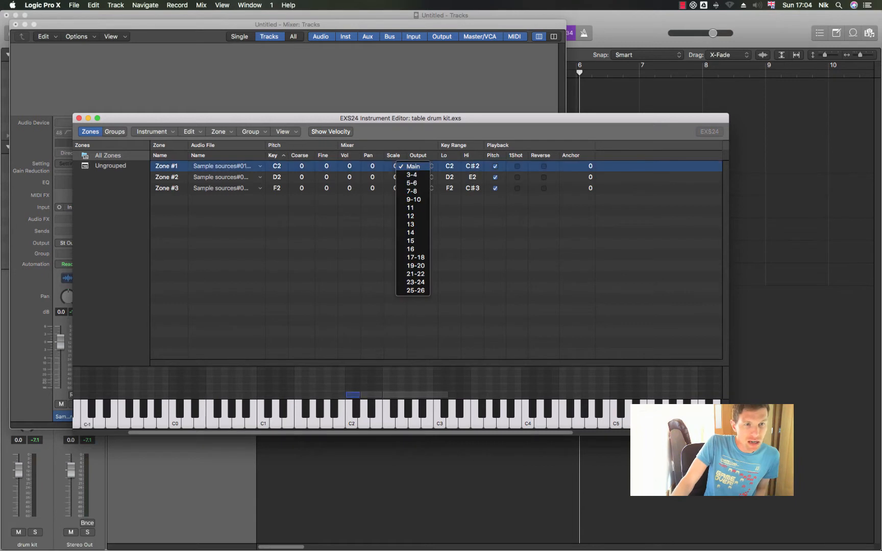
click(413, 166)
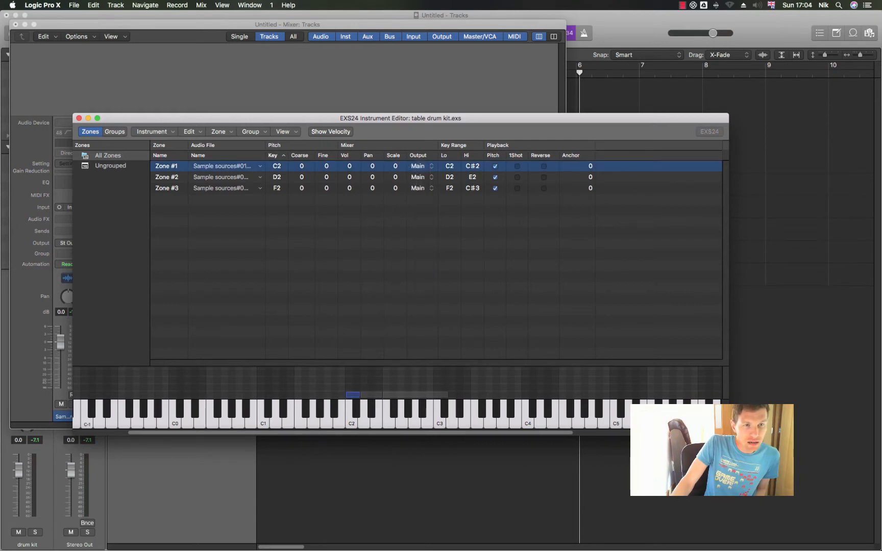
click(419, 178)
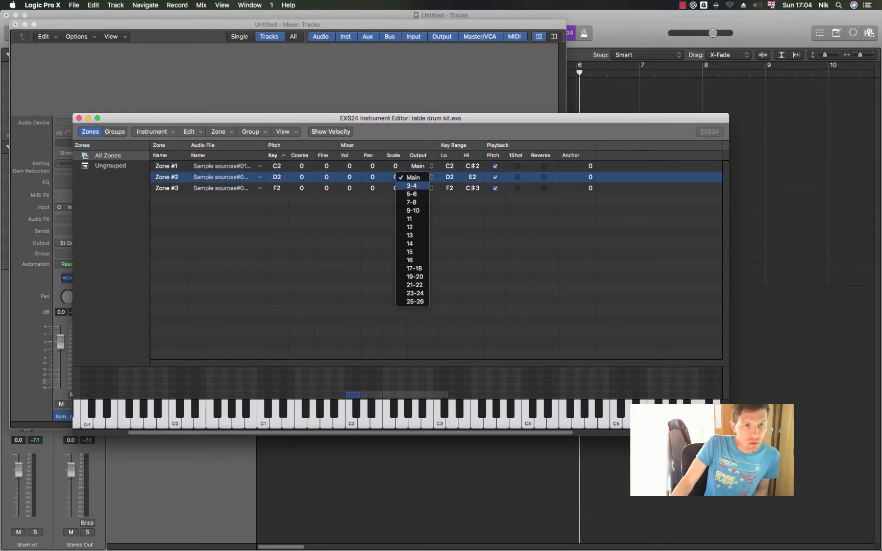
click(411, 185)
click(416, 188)
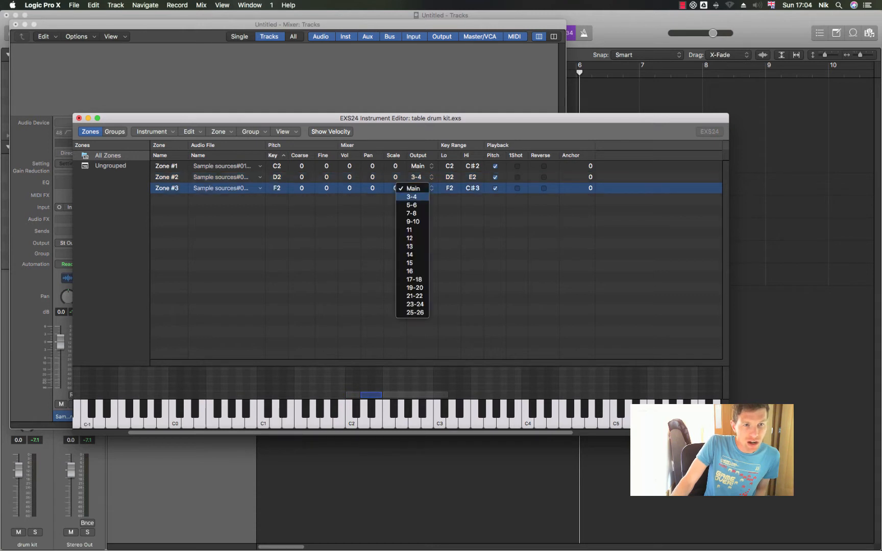
click(412, 205)
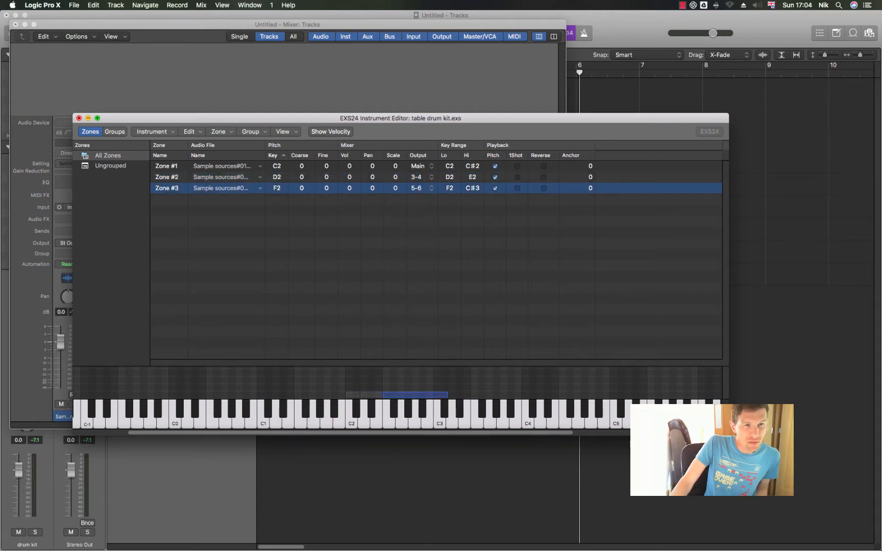
Step: Save the changes to the table drum kit instrument and close its editor and the sampler
click(79, 118)
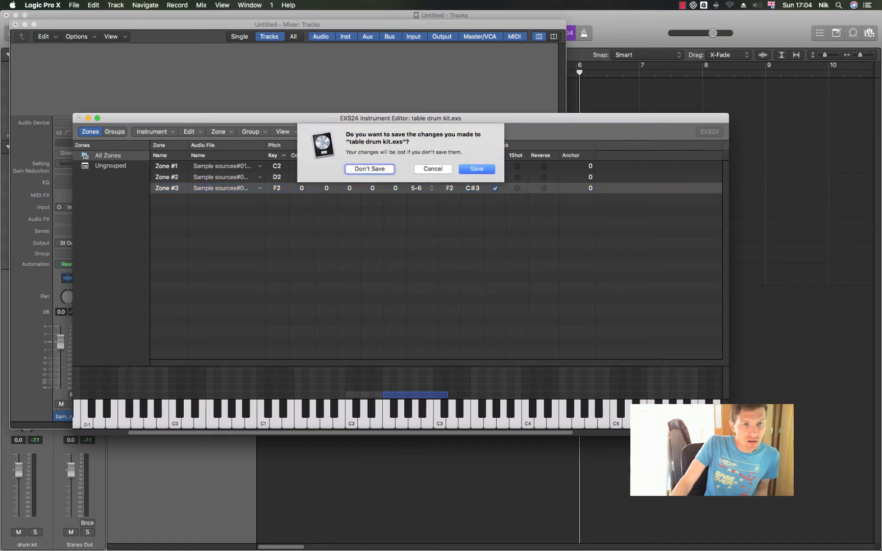
key(Return)
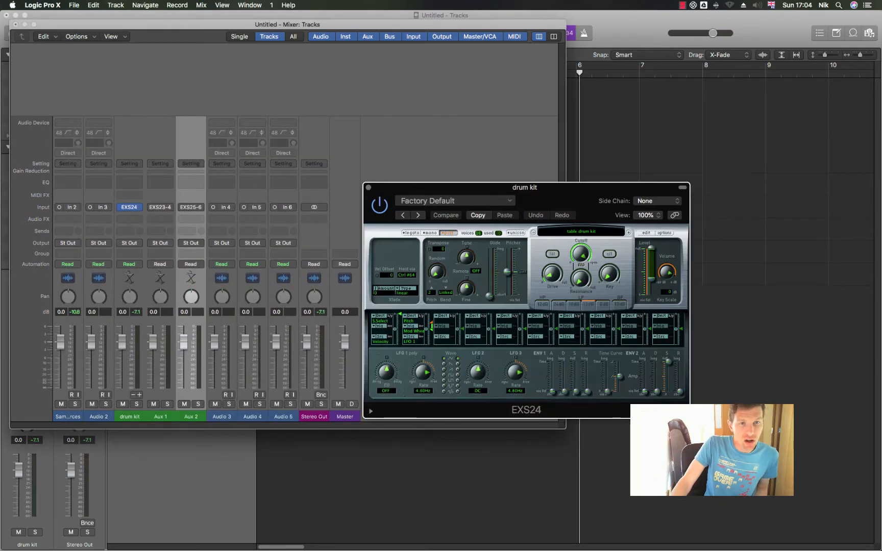
click(368, 187)
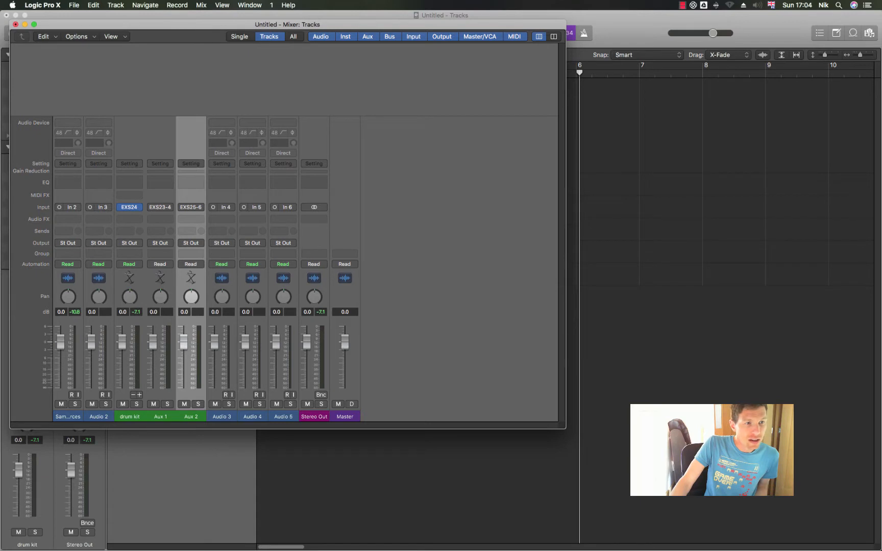
click(160, 207)
key(Escape)
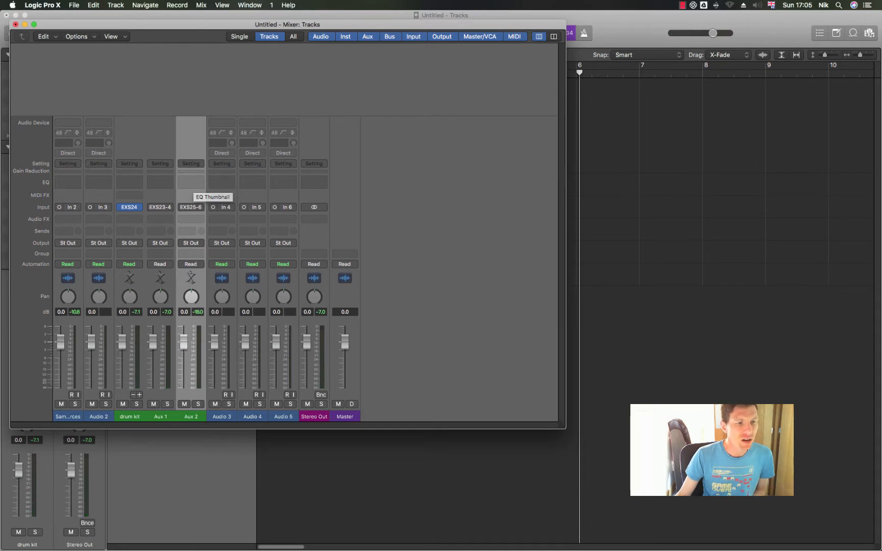
Step: Rename the mixer channels: Aux 2 as "hh", Aux 1 as "sd" and drum kit as "bd"
double_click(190, 416)
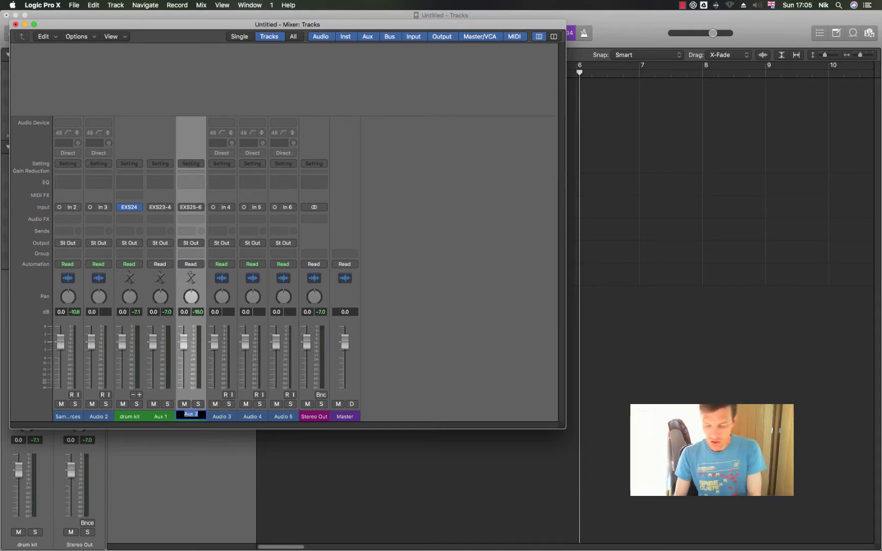
text(hh)
key(Return)
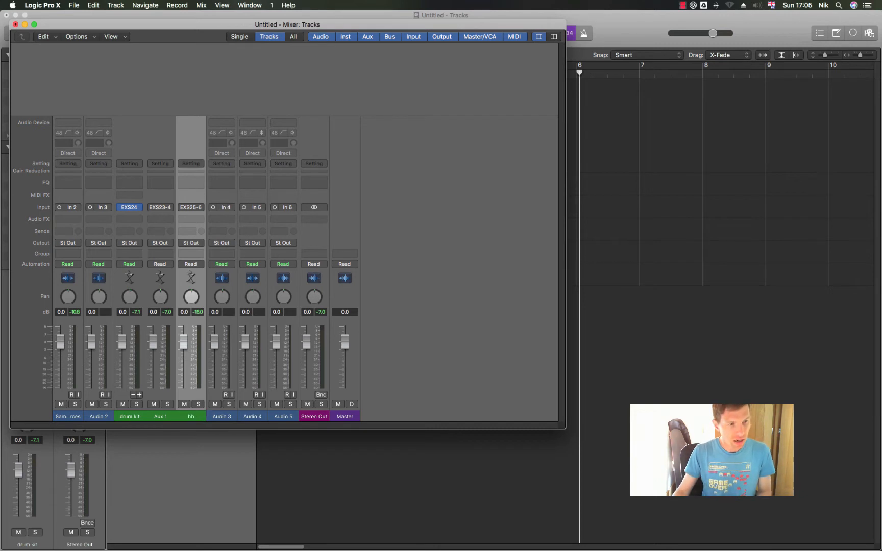
double_click(160, 416)
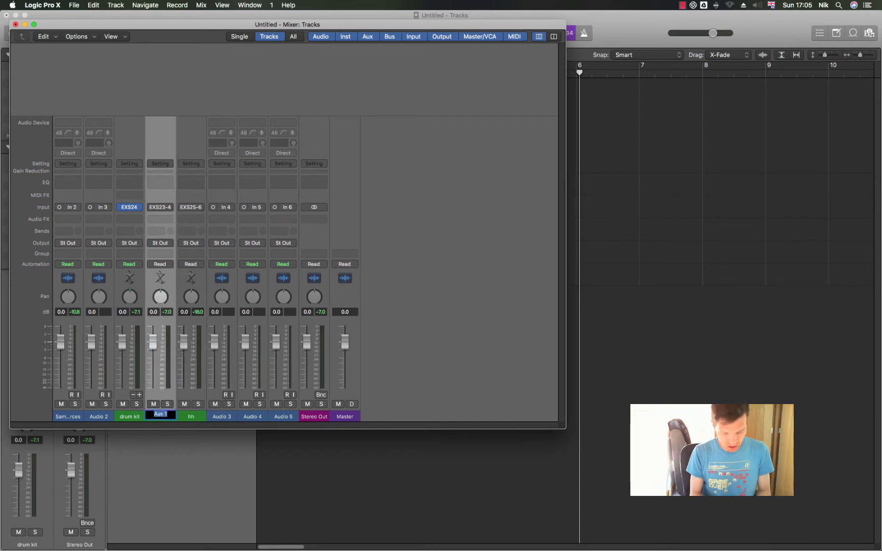
text(sd)
key(Return)
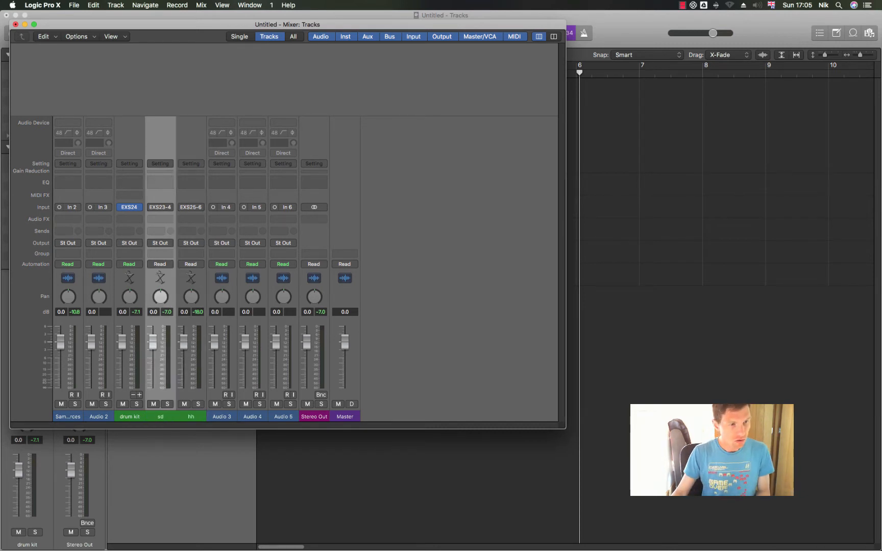
double_click(130, 416)
text(bd)
key(Return)
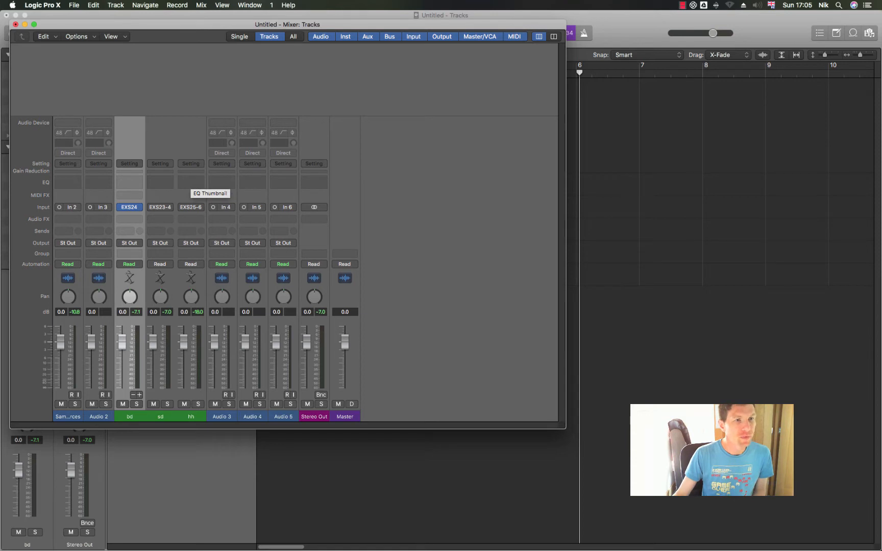
Step: Add a Channel EQ to the hh channel and enable its low cut with the cutoff just below 5 kHz
click(191, 182)
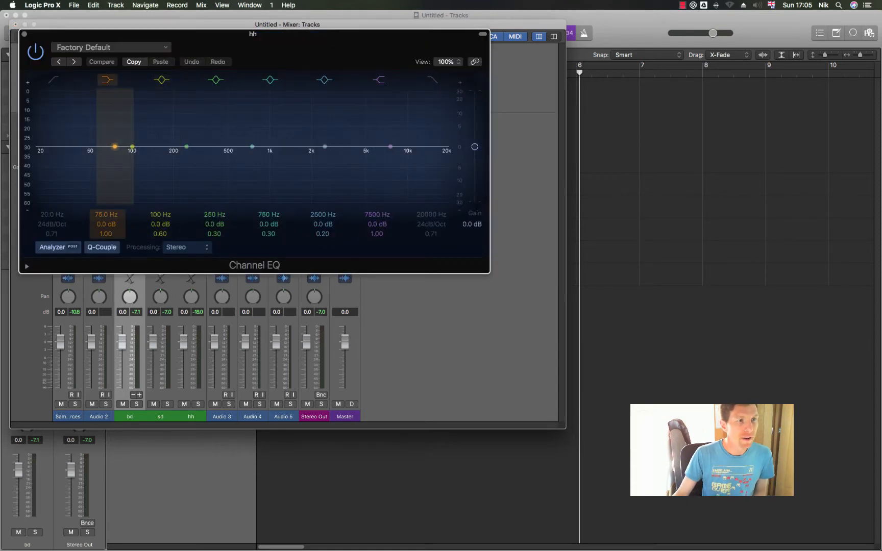
click(53, 80)
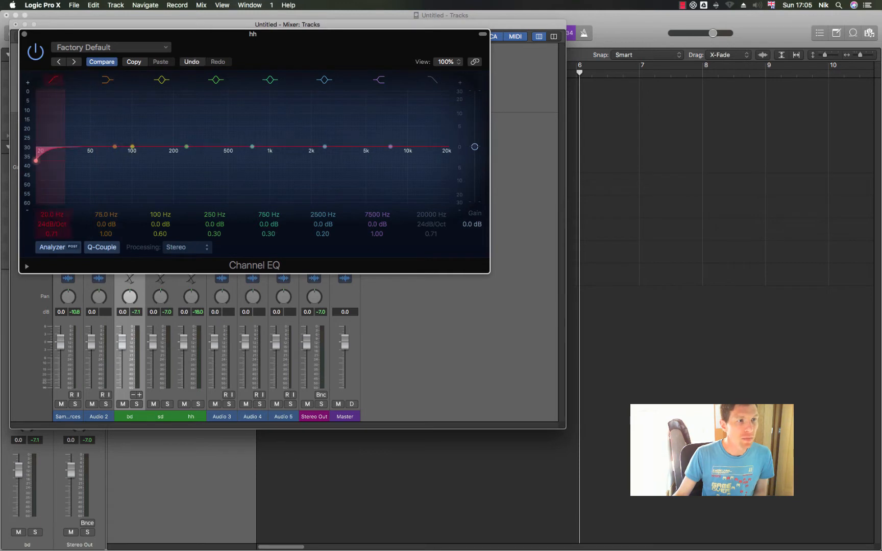
drag(36, 160, 299, 160)
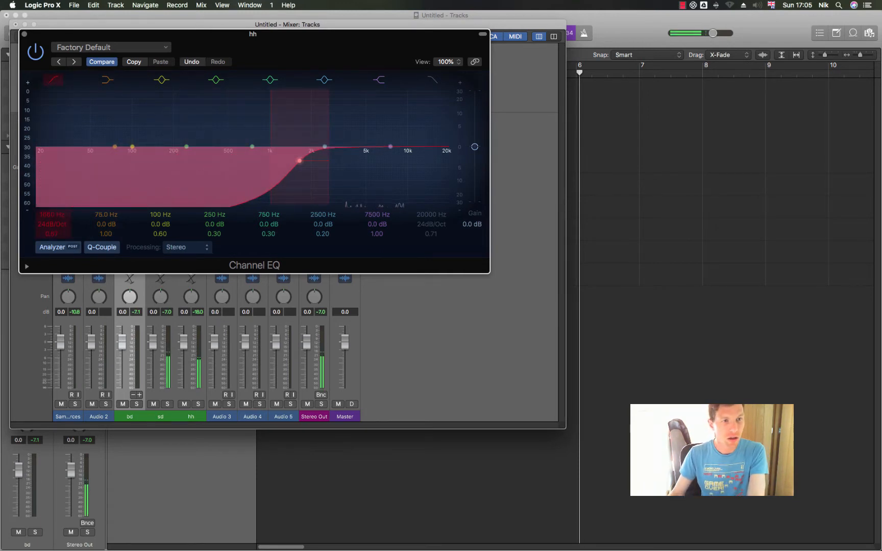
drag(300, 161, 363, 160)
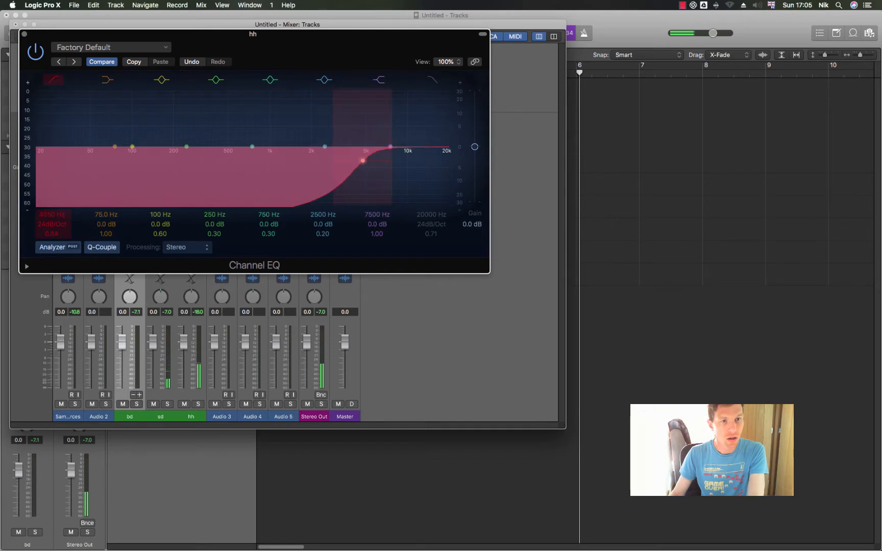
click(24, 33)
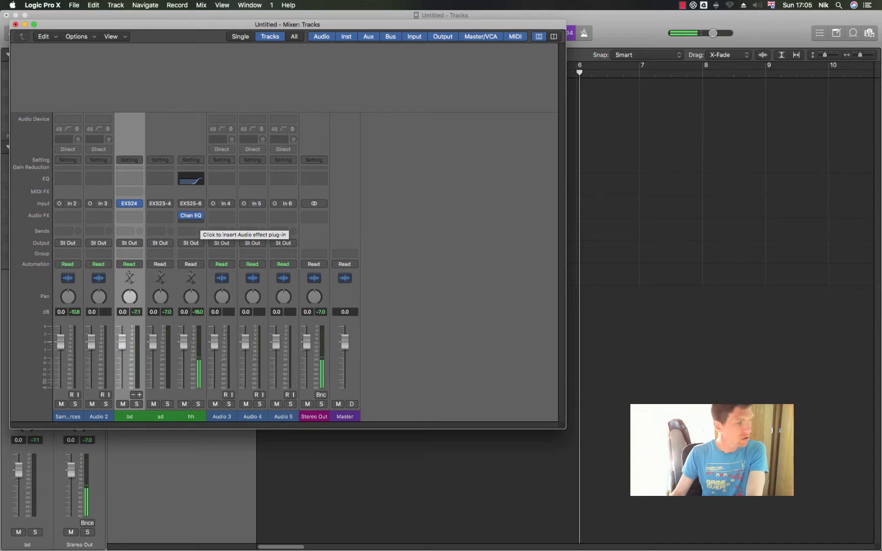
Step: Insert the Flanger modulation effect after the Channel EQ on the hh channel
click(191, 225)
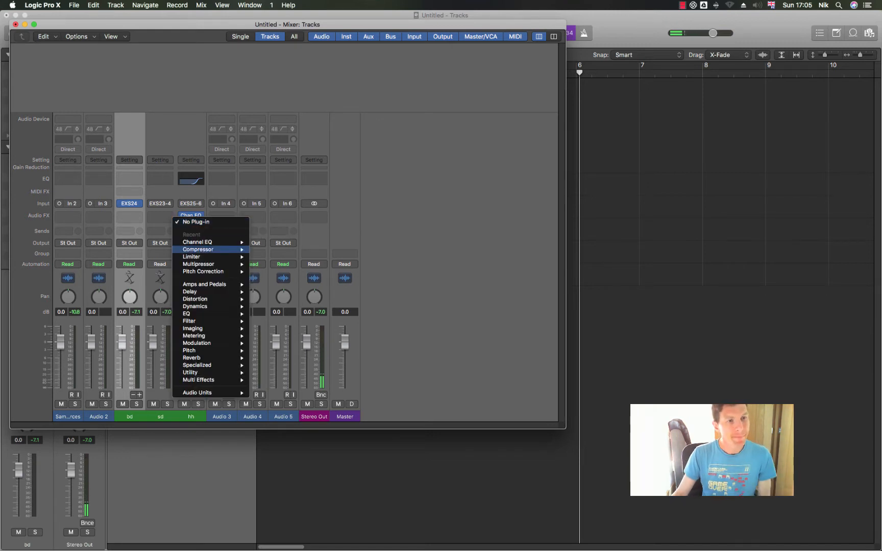
mouse_move(207, 321)
mouse_move(273, 321)
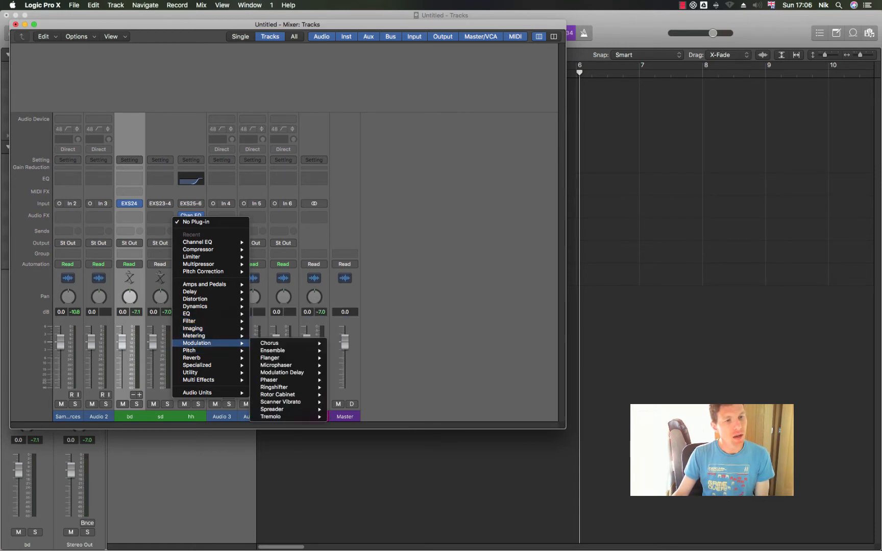
mouse_move(270, 358)
click(346, 357)
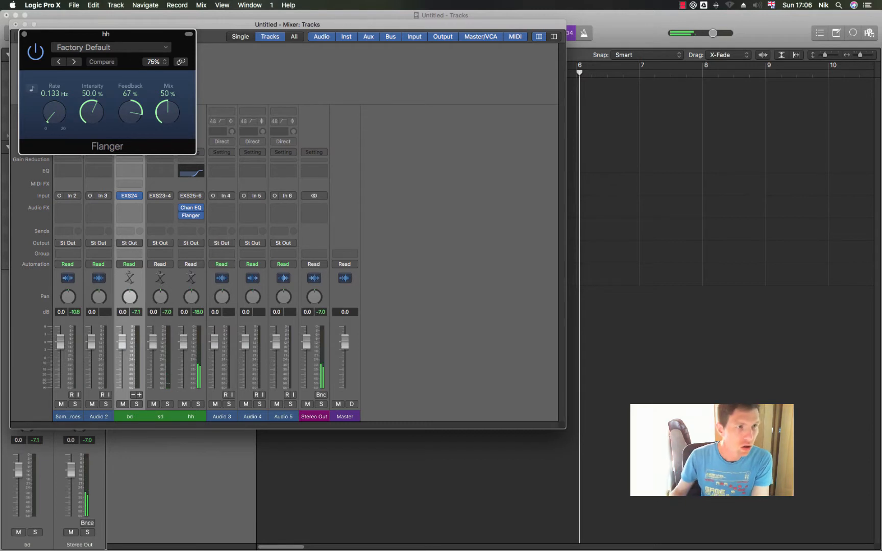
Step: Set the hh channel's Flanger intensity to 72% and feedback to 75%, and insert a stereo Tape Delay after it
drag(92, 113, 131, 107)
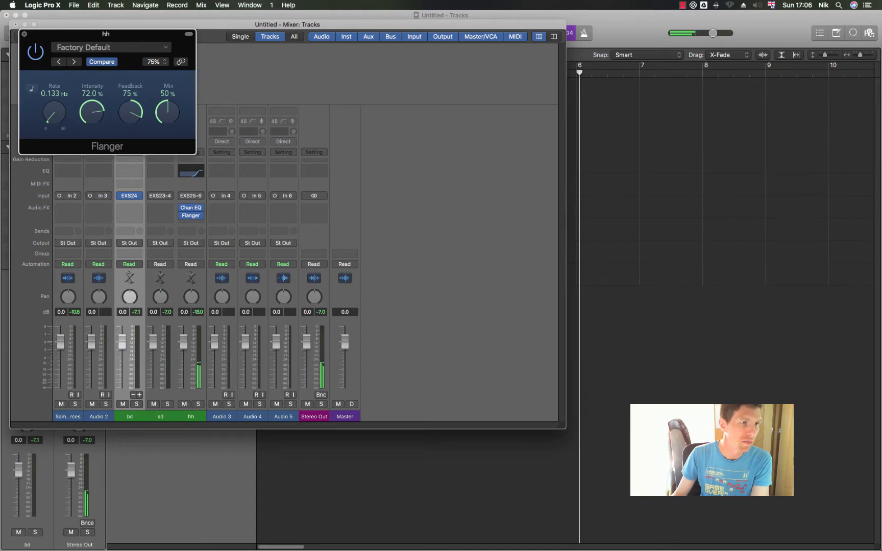
click(24, 34)
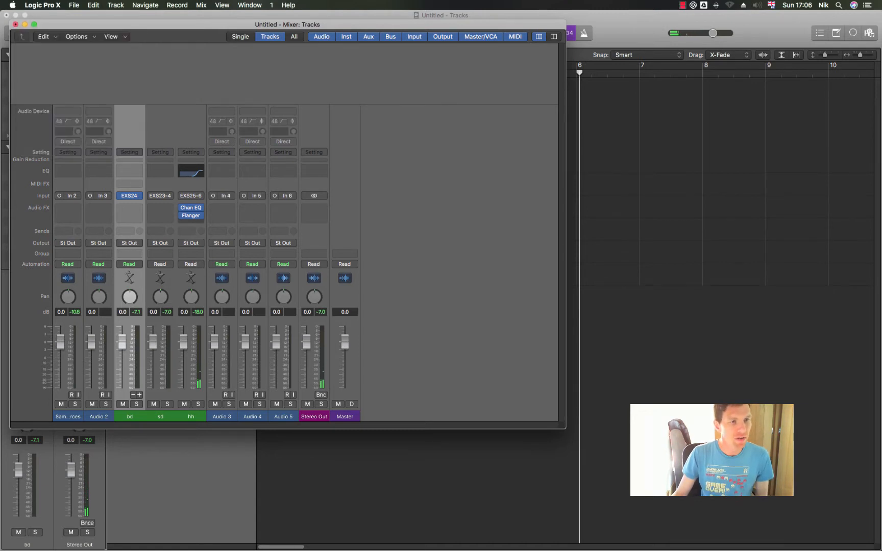
click(191, 222)
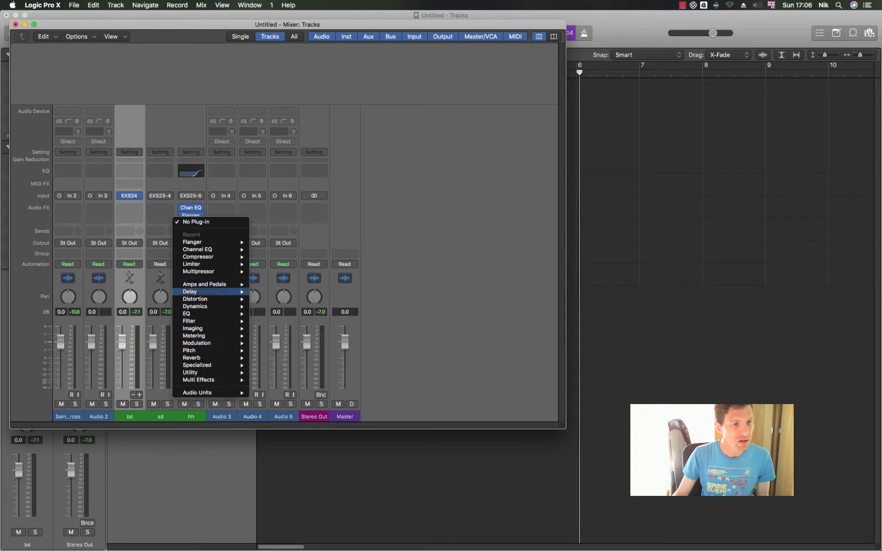
mouse_move(204, 292)
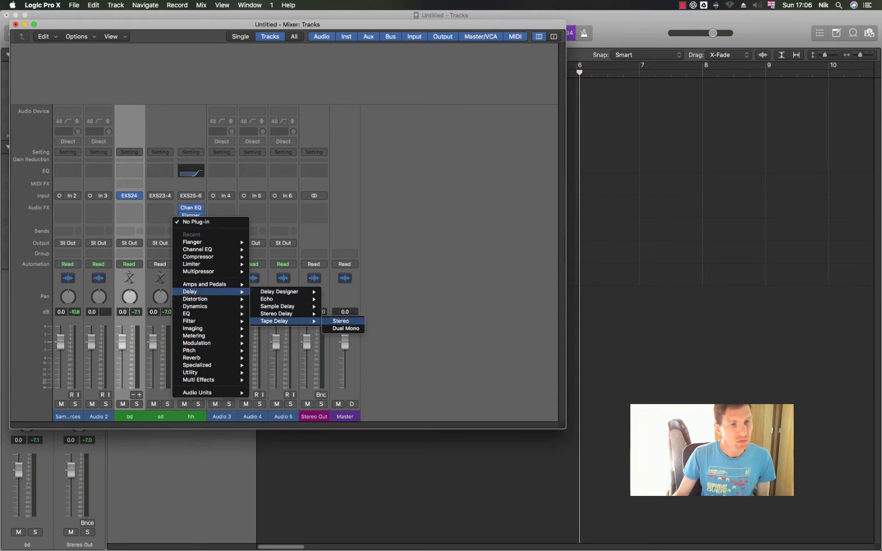
click(341, 321)
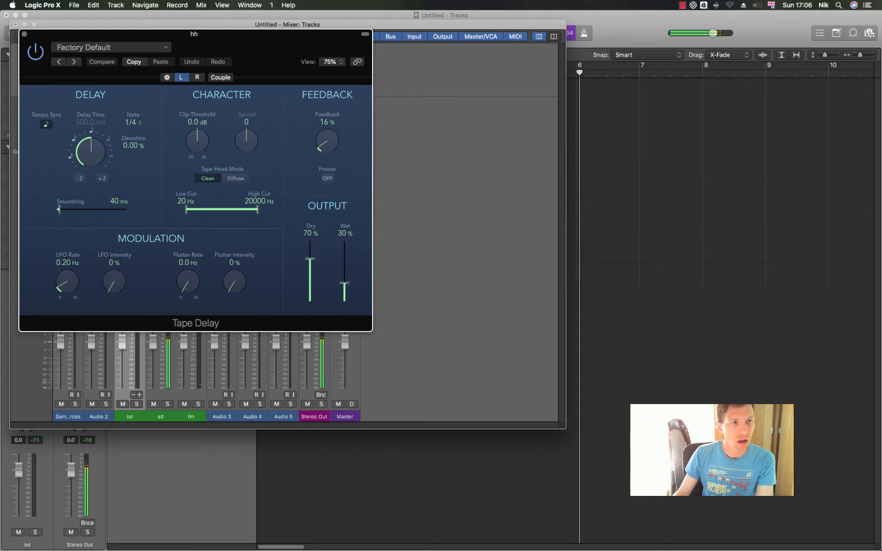
Step: Set the right side of the hh Tape Delay to a 1/4 dotted note, check it against the left side, and close the plug-in
click(197, 78)
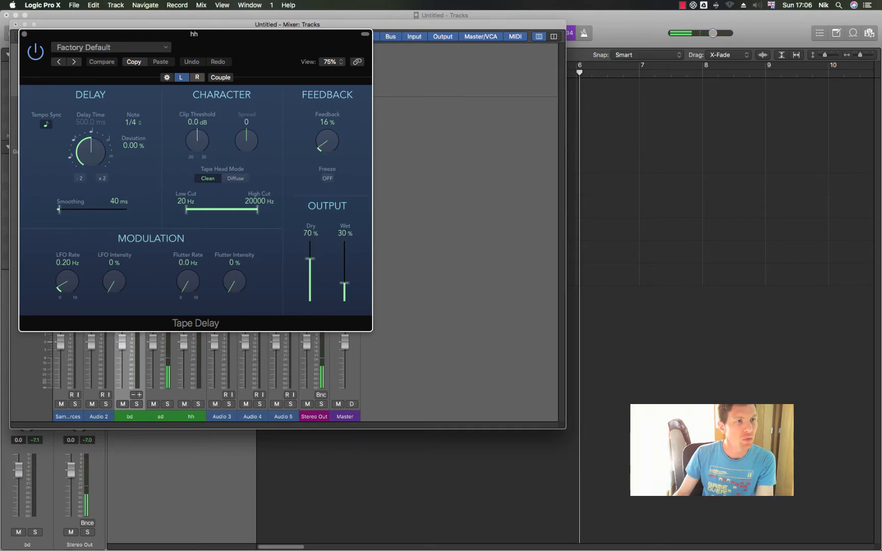
click(134, 122)
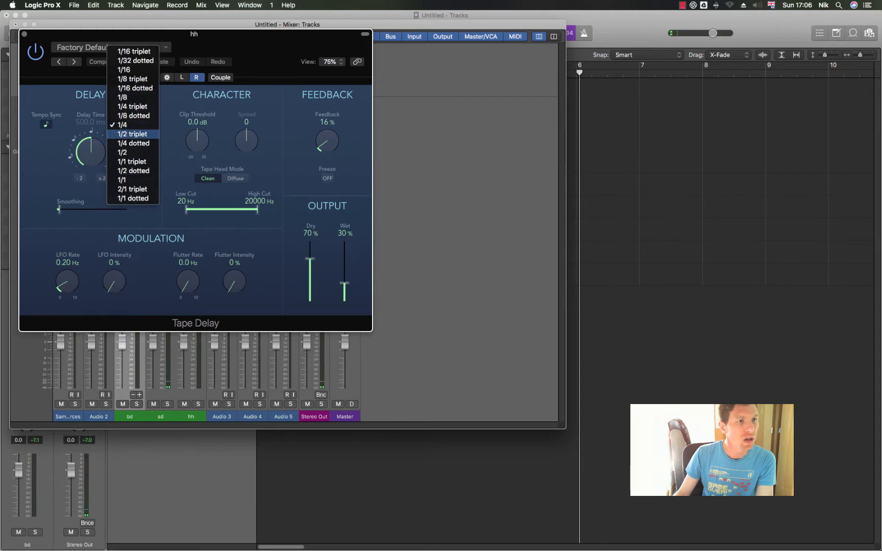
click(134, 142)
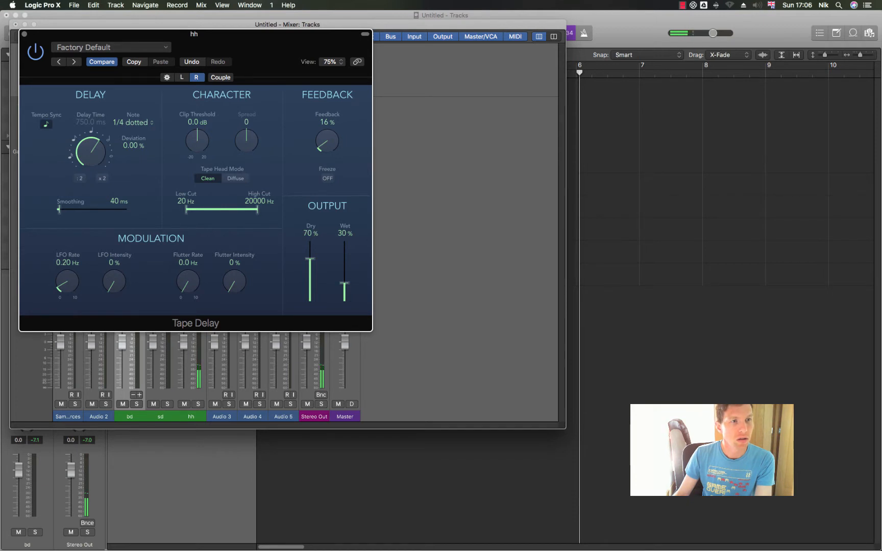
click(181, 78)
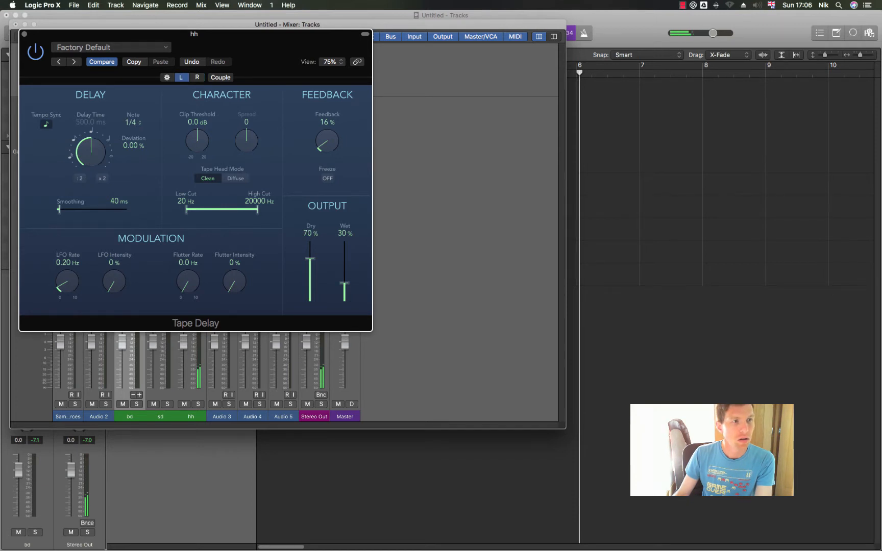
click(196, 77)
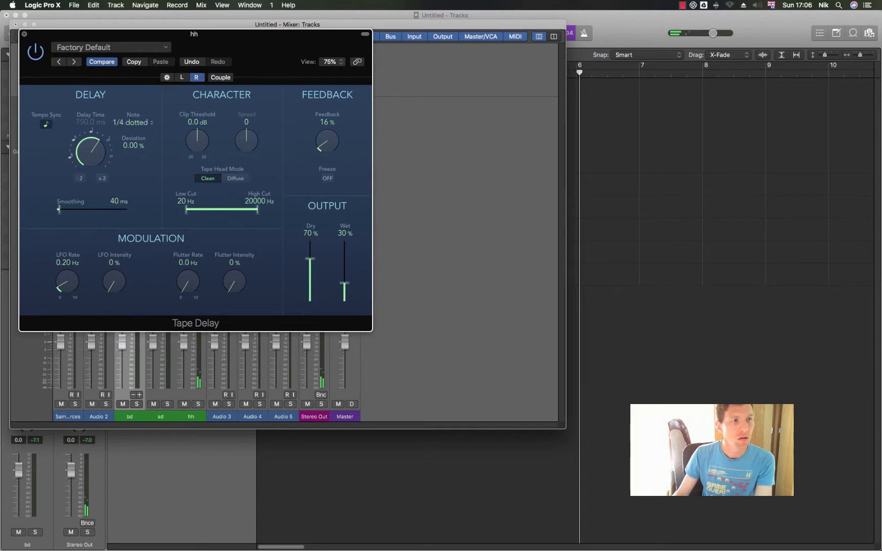
click(24, 34)
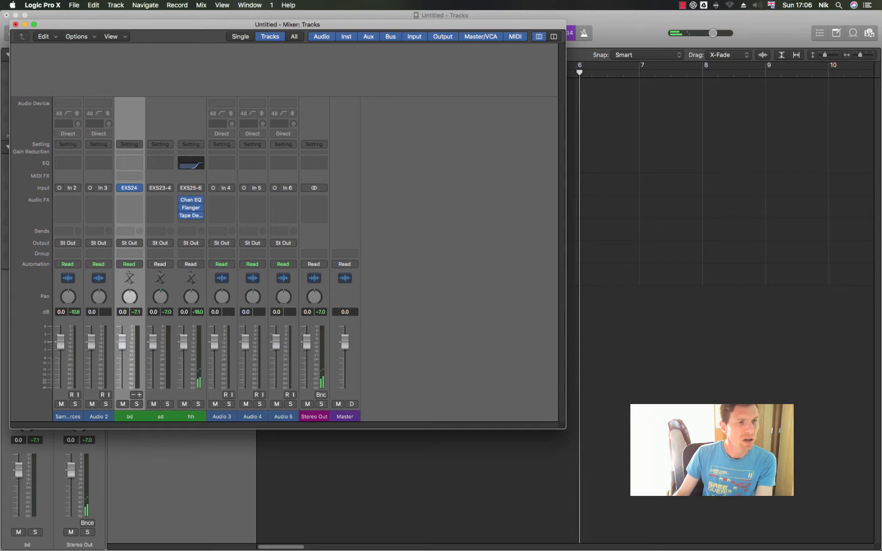
click(188, 232)
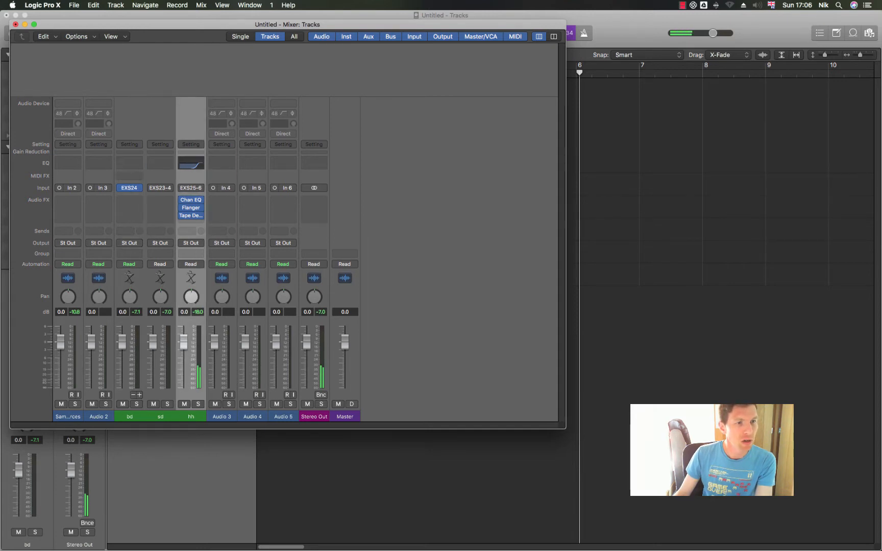
mouse_move(192, 297)
mouse_down()
mouse_move(191, 267)
mouse_move(192, 325)
mouse_move(191, 298)
mouse_up()
drag(129, 297, 129, 323)
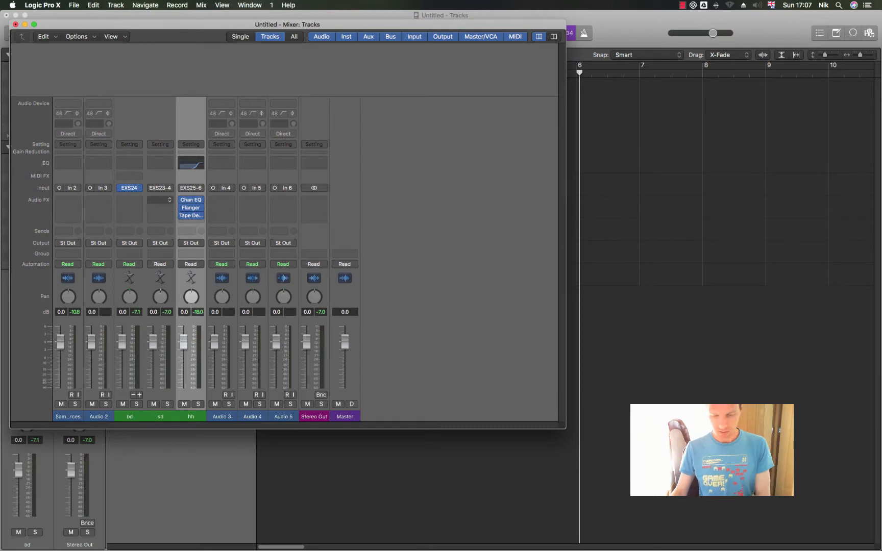
Step: Lower the hh Tape Delay's wet level to 17% on the left side and 8% on the right, and close the plug-in
click(191, 216)
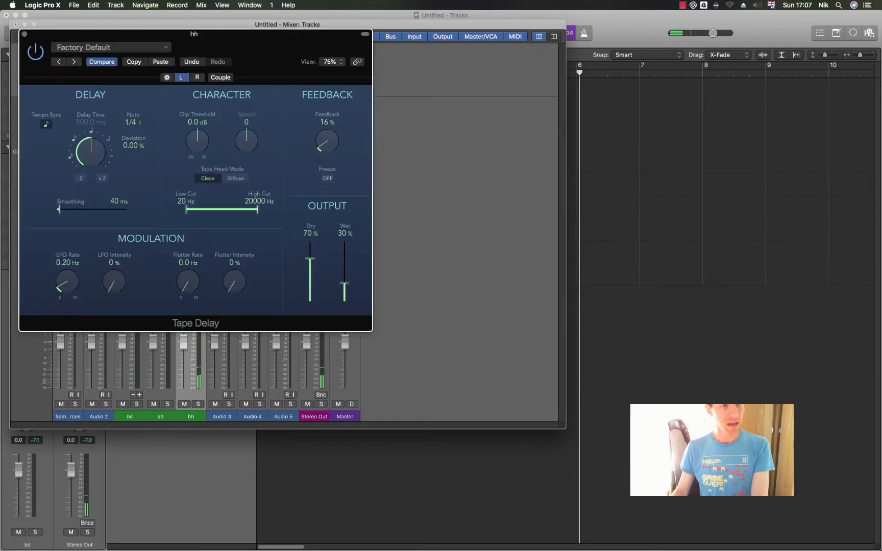
drag(344, 283, 345, 294)
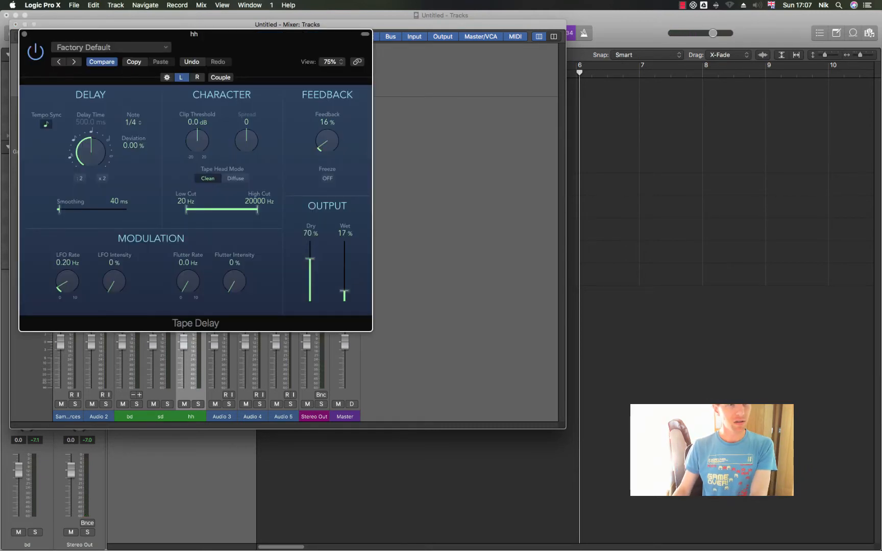
click(197, 77)
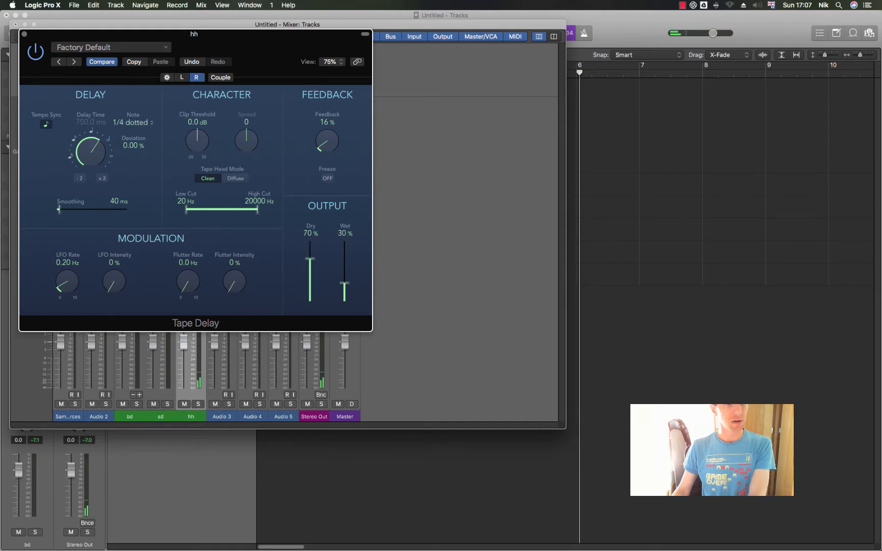
drag(344, 283, 345, 296)
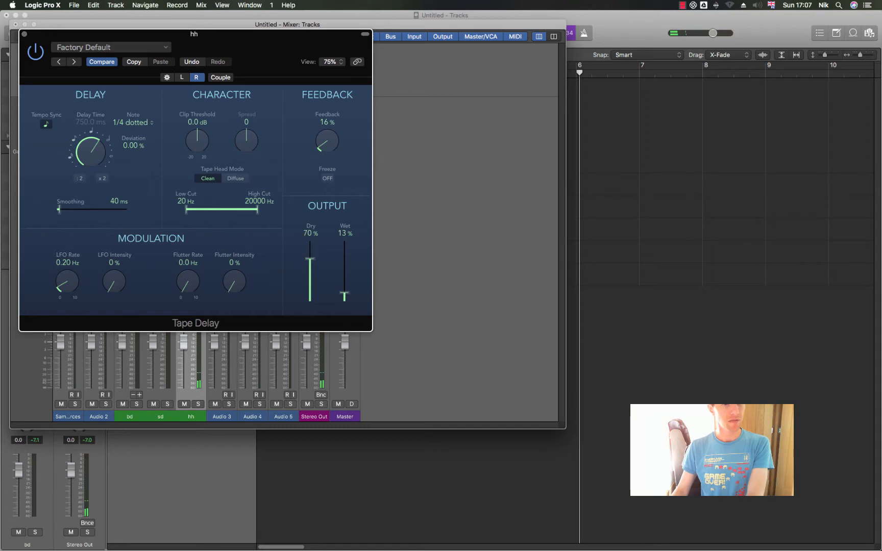
drag(345, 294, 345, 298)
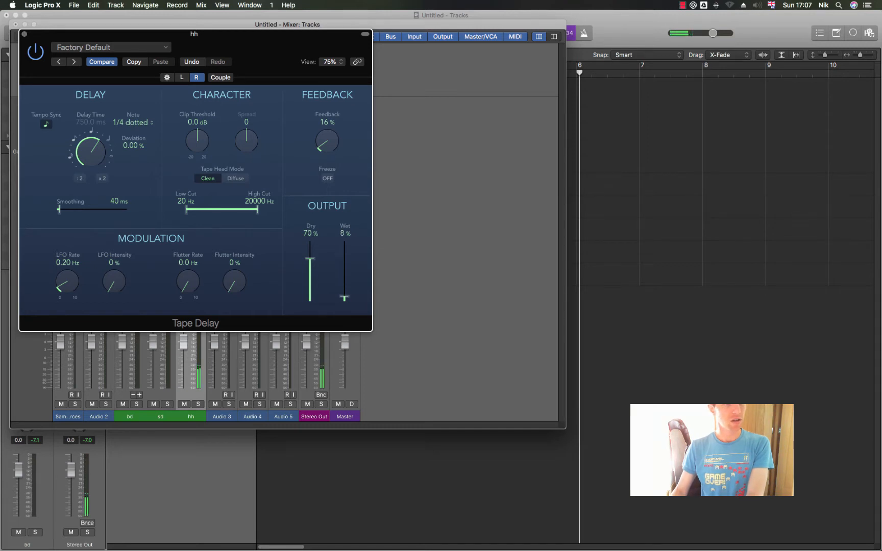
click(181, 77)
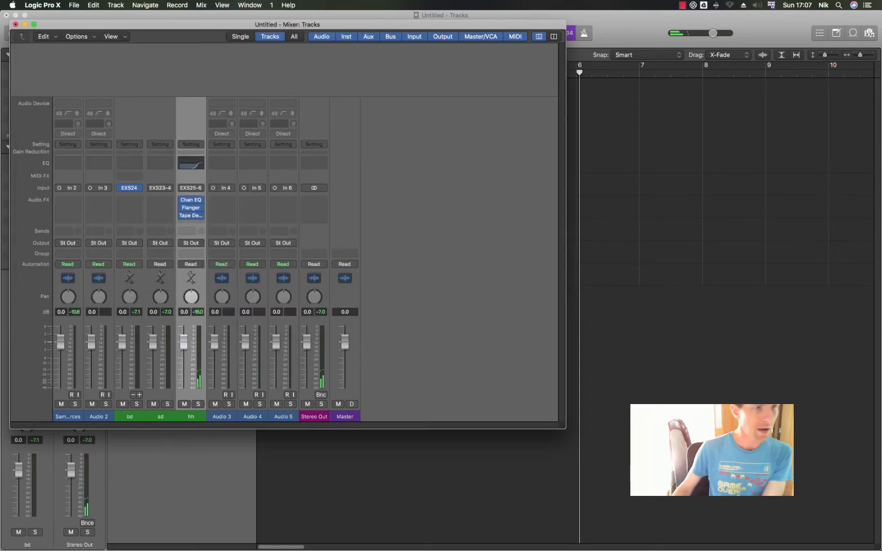
key(super+w)
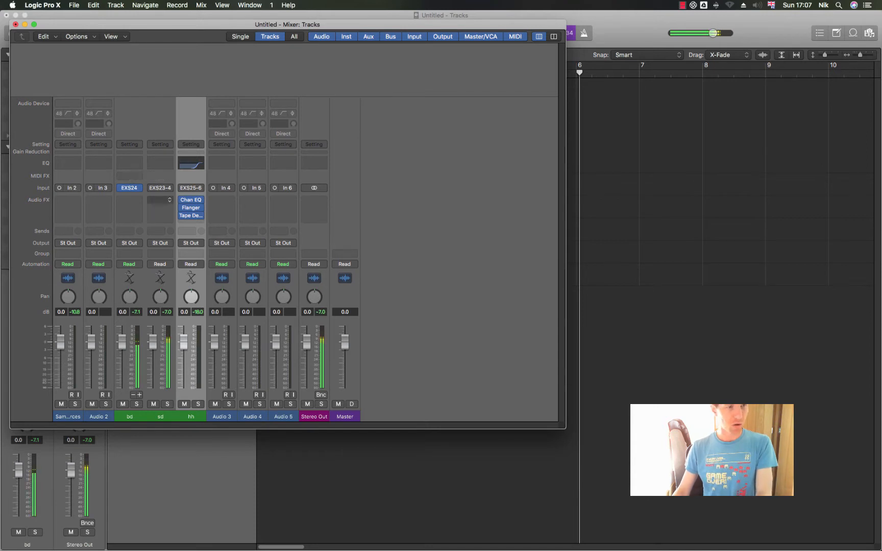
Step: Insert a Bitcrusher on the sd channel with drive 15.5 dB, resolution 4 bit and downsampling 4x, and close it
click(168, 199)
mouse_move(184, 279)
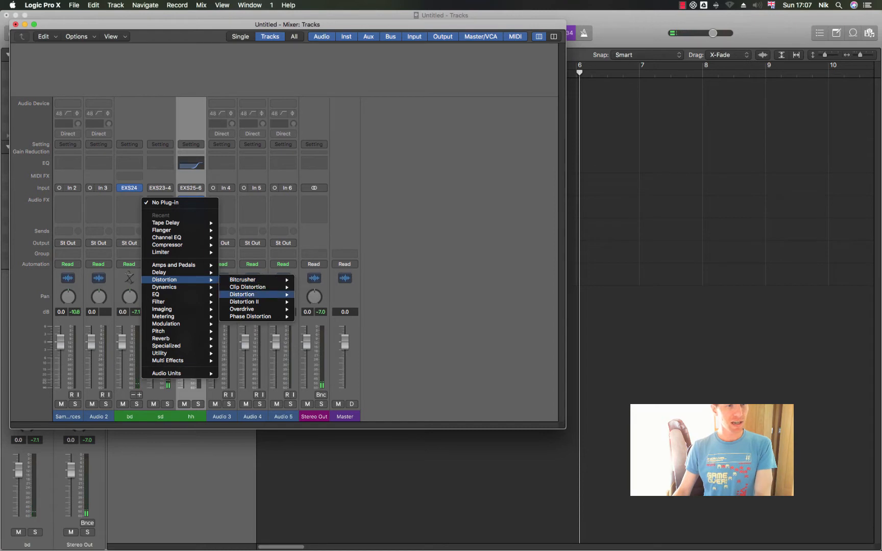
mouse_move(248, 287)
click(313, 279)
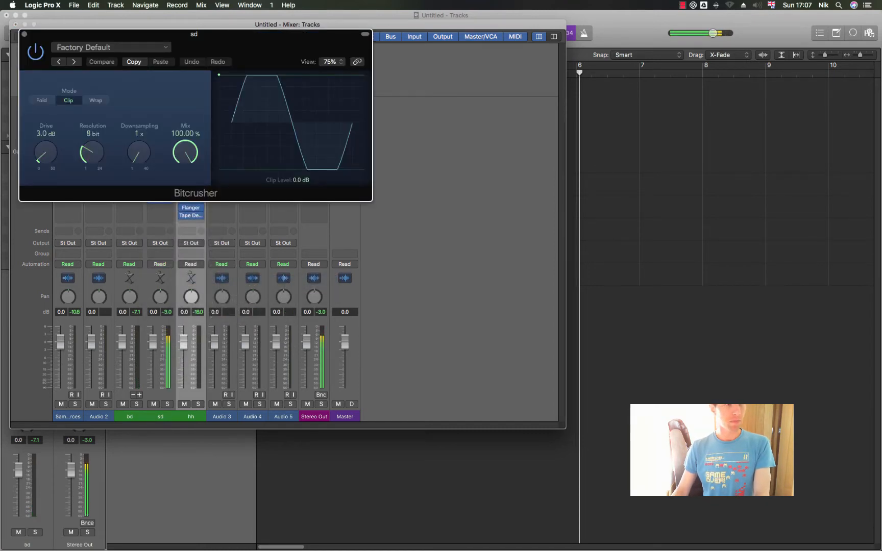
drag(45, 152, 45, 128)
drag(139, 153, 92, 159)
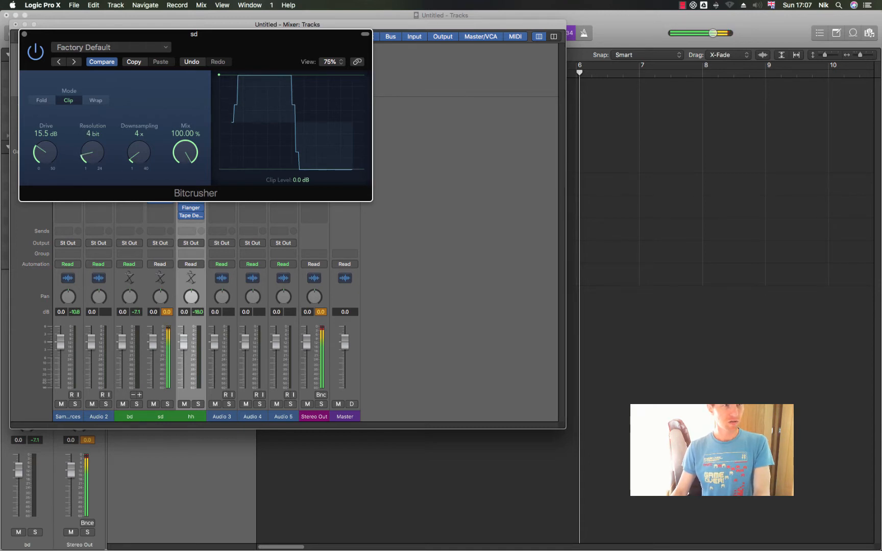
click(24, 34)
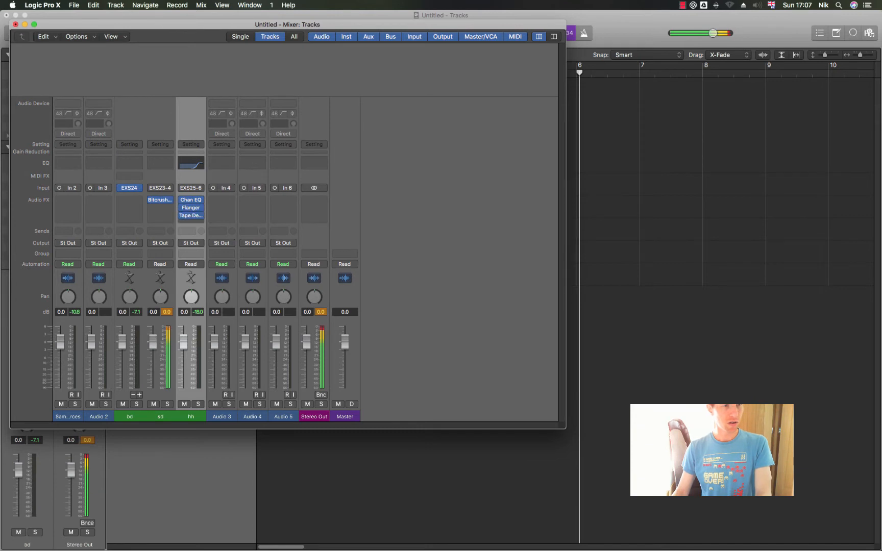
Step: Insert the ChromaVerb reverb after the Bitcrusher on the sd channel
click(159, 207)
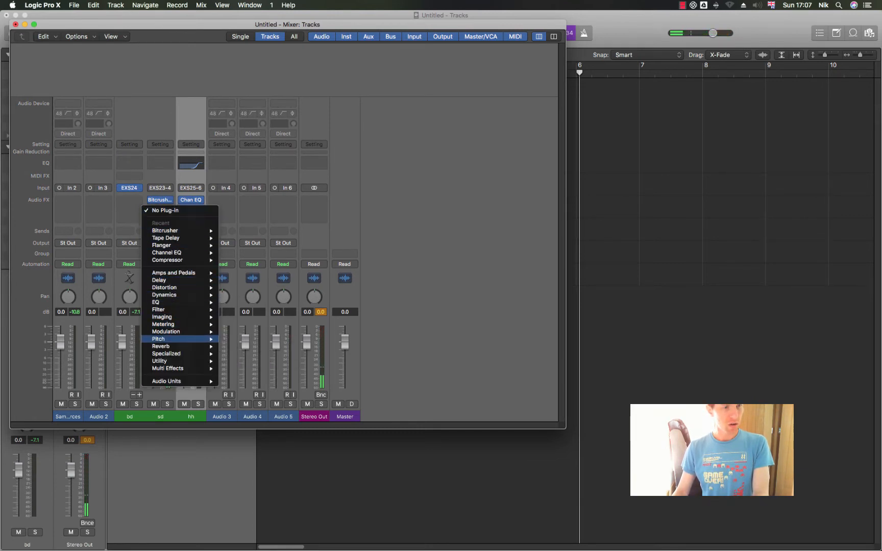
mouse_move(180, 347)
mouse_move(246, 346)
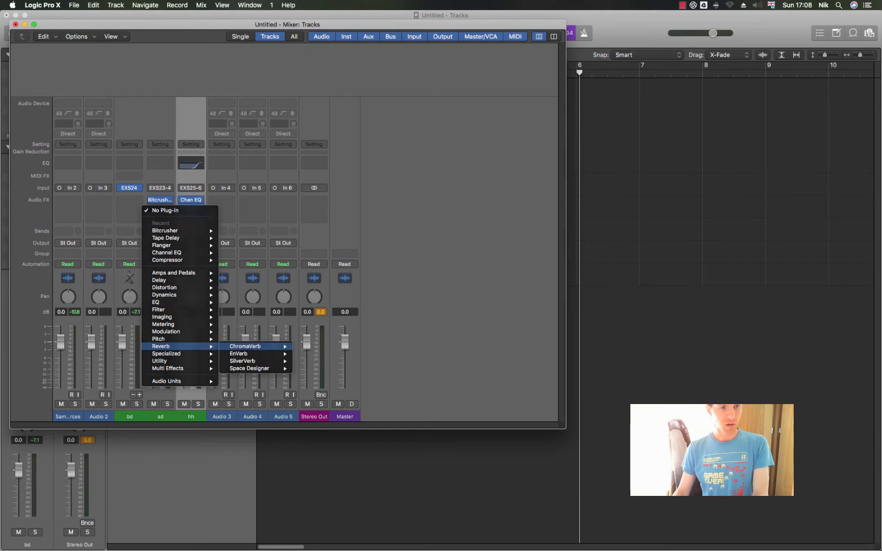
click(312, 347)
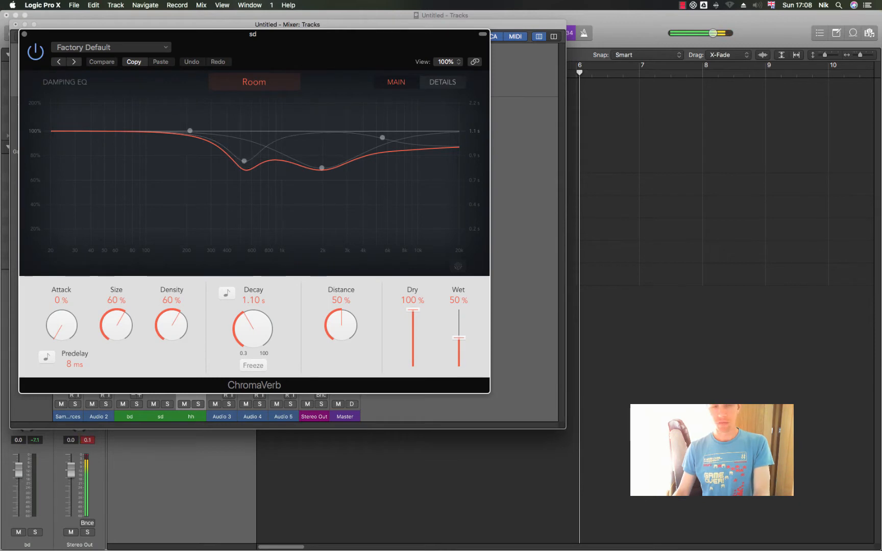
Step: Set the sd ChromaVerb's decay to 2.00 s and its wet level to 81%, and close the plug-in
drag(253, 329, 254, 312)
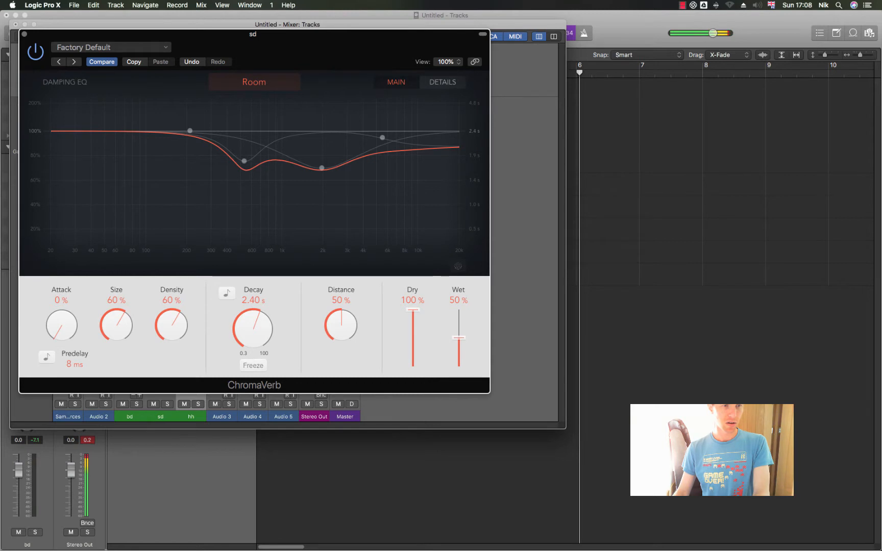
drag(253, 327, 253, 330)
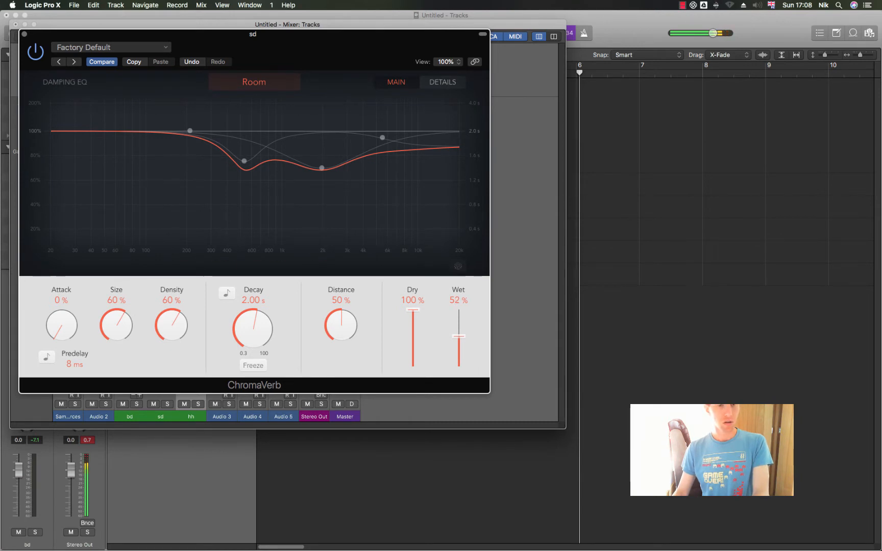
drag(458, 337, 459, 309)
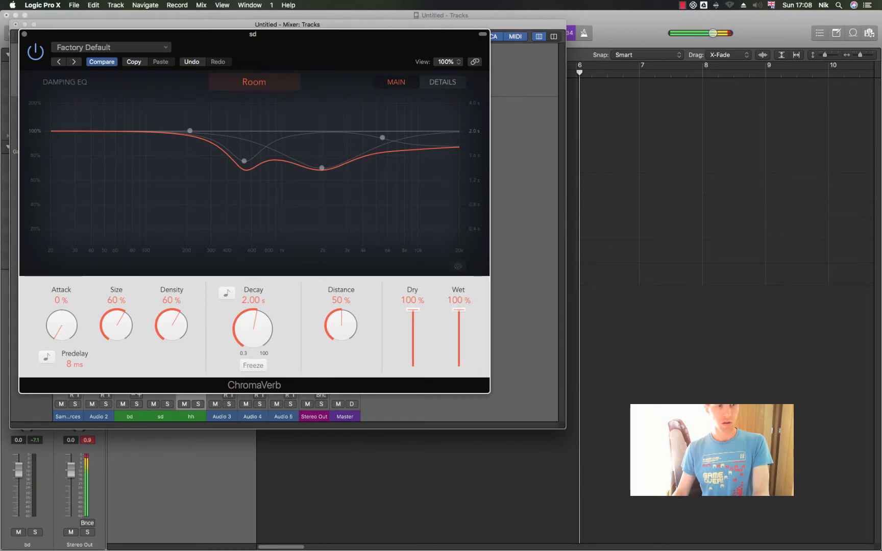
drag(458, 309, 458, 319)
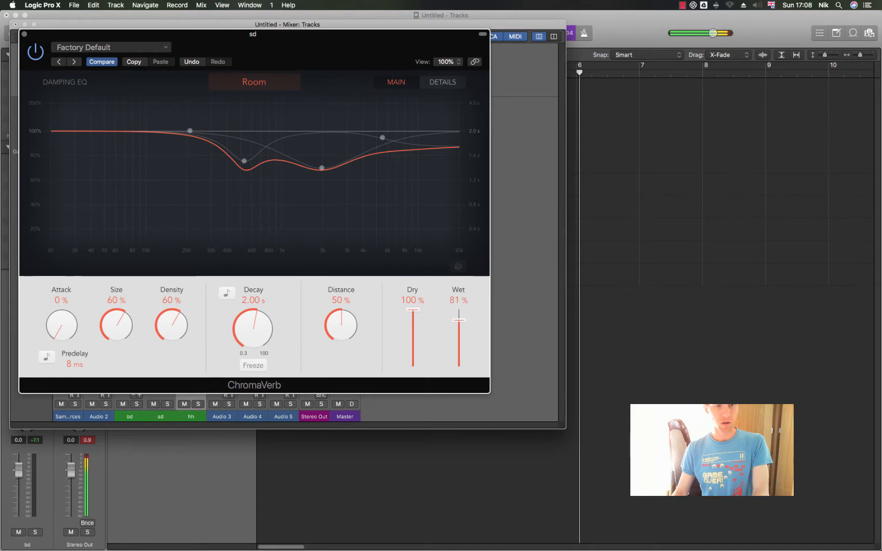
key(super+w)
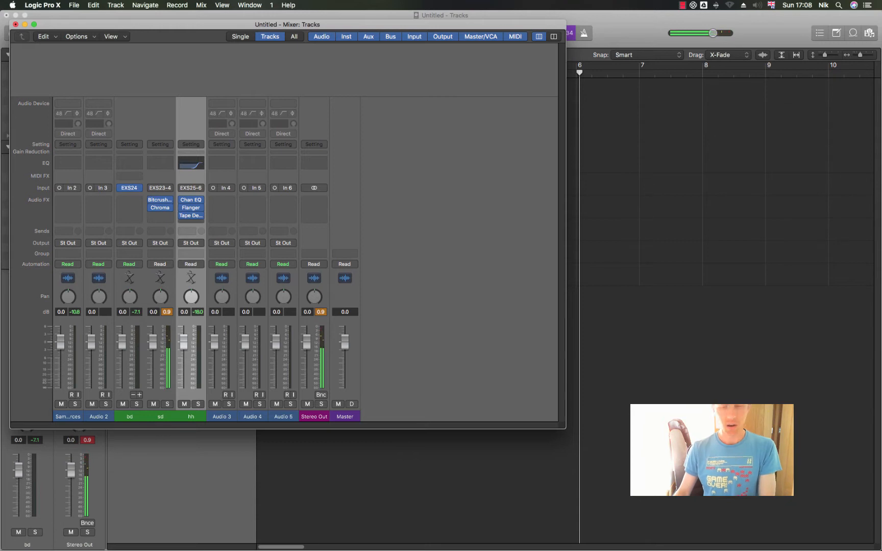
Step: Insert the Noise Gate dynamics effect after the Tape Delay on the hh channel
click(191, 222)
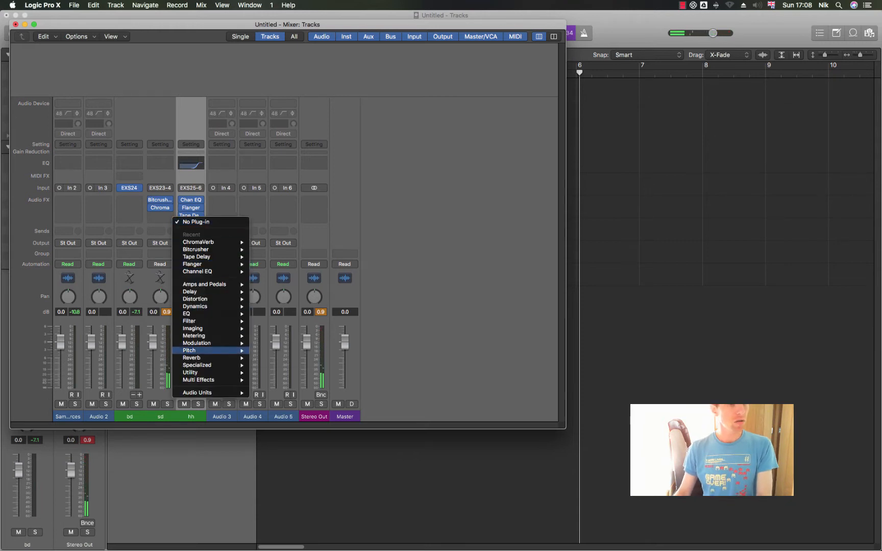
mouse_move(204, 306)
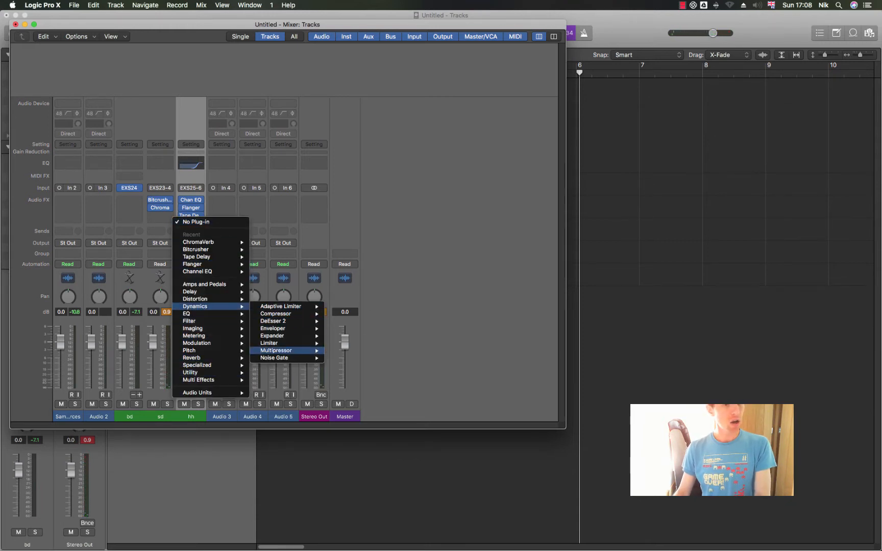
mouse_move(278, 358)
click(343, 357)
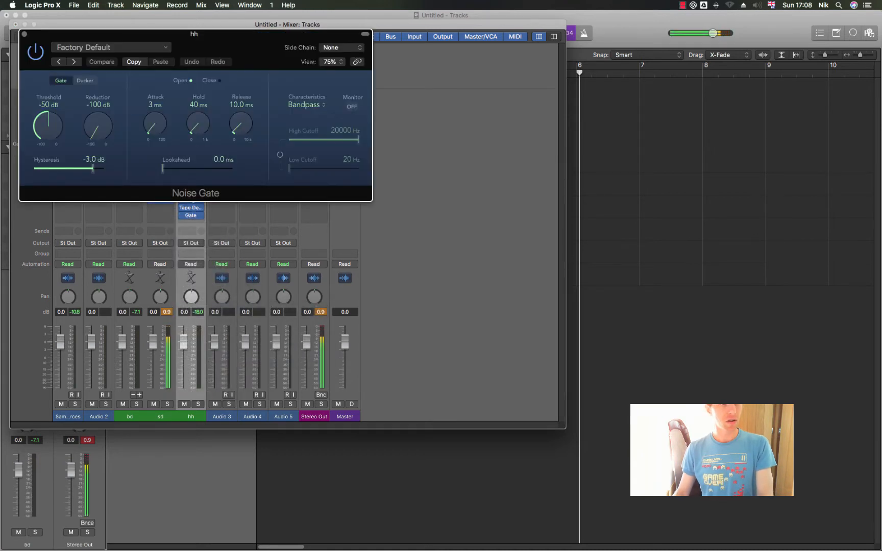
Step: Move the Noise Gate from the hh channel to the slot after ChromaVerb on sd and set its threshold to -17 dB
drag(48, 125, 48, 99)
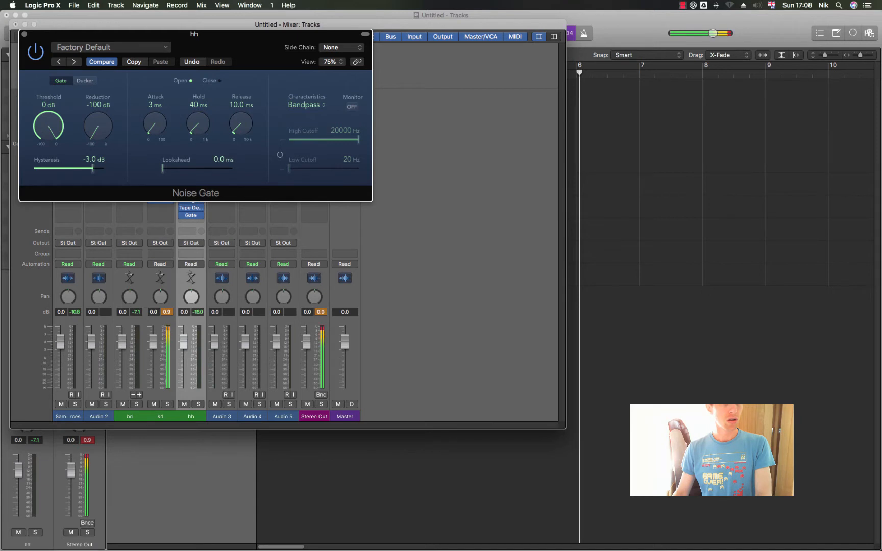
drag(194, 34, 513, 208)
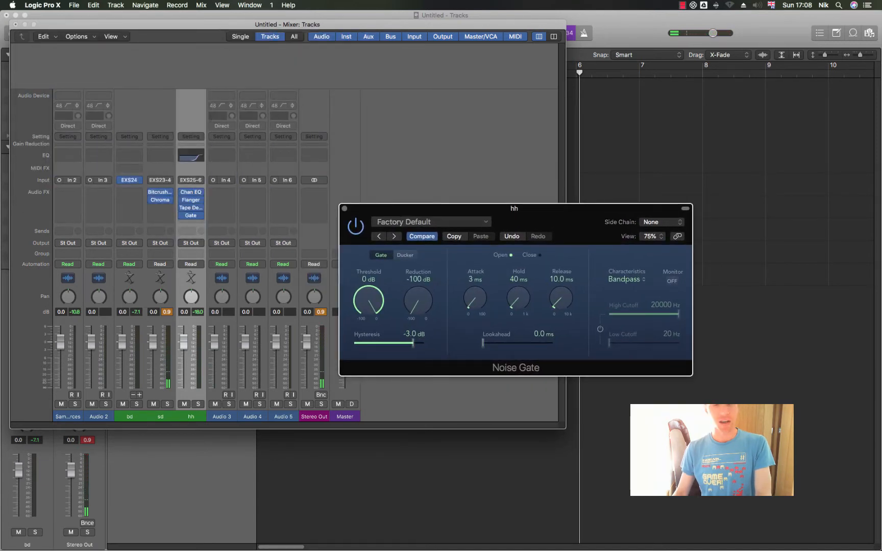
drag(191, 215, 160, 208)
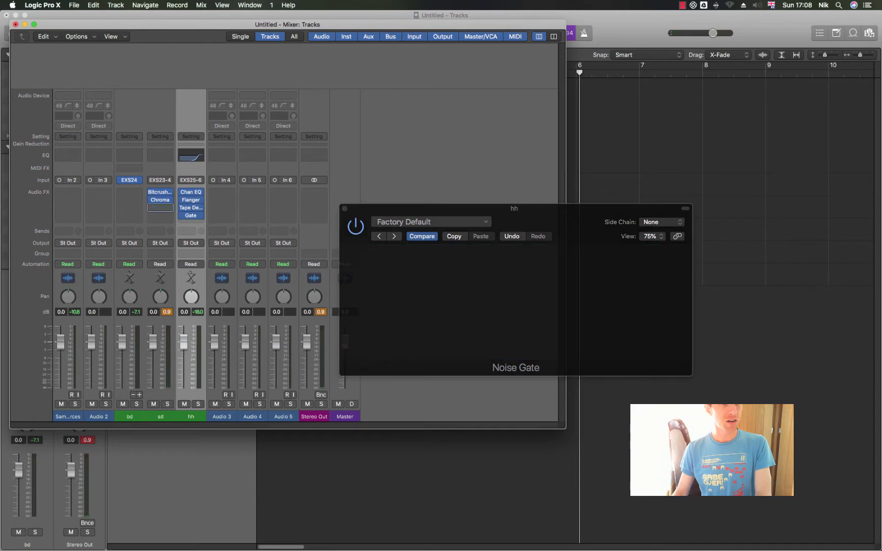
click(159, 215)
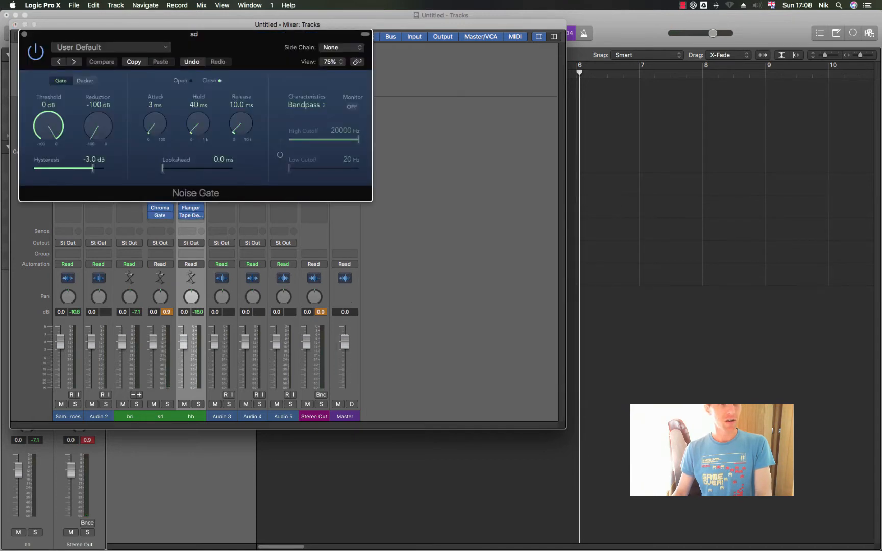
drag(48, 126, 49, 141)
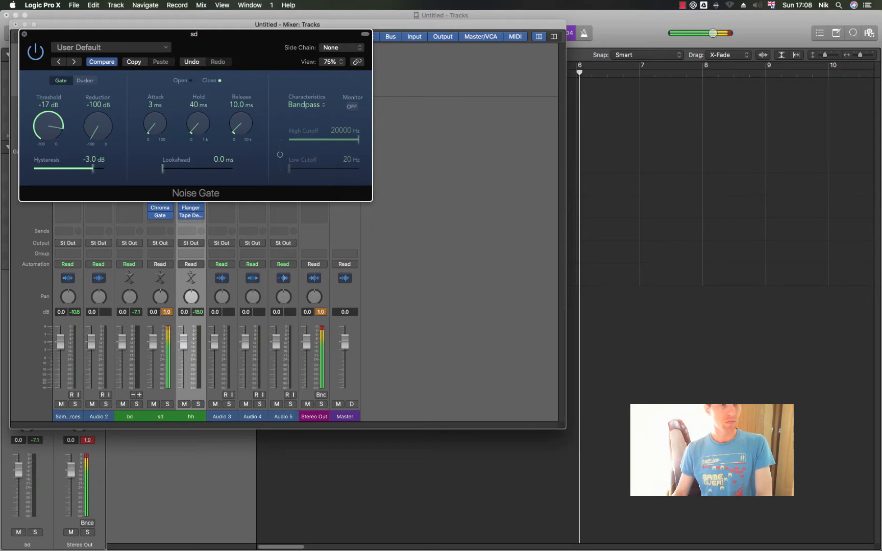
click(24, 34)
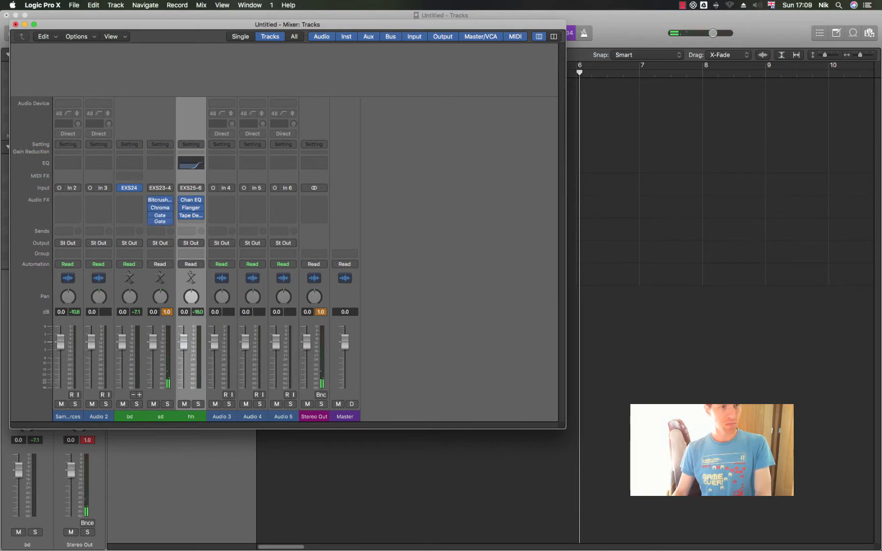
Step: Insert a Pitch Shifter after the Noise Gate on the sd channel, with semi tones at -6 and mix at 71%
click(169, 215)
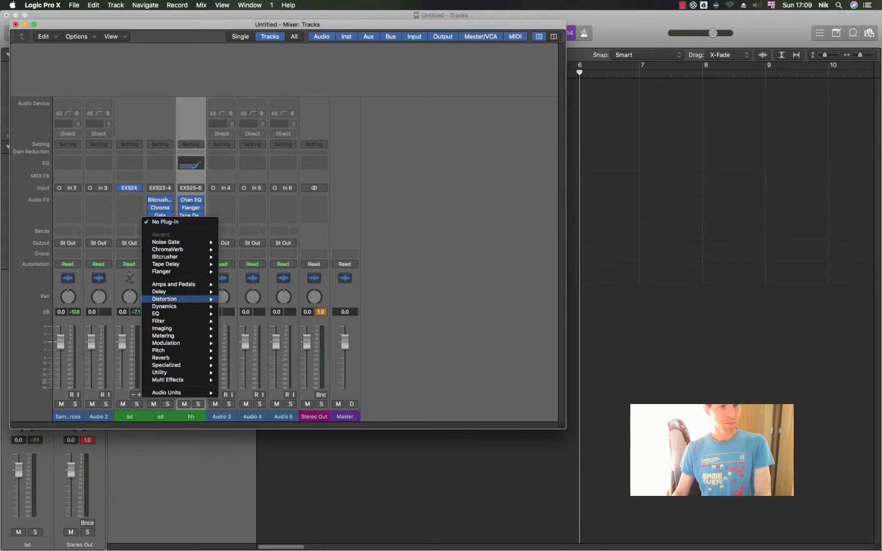
mouse_move(168, 350)
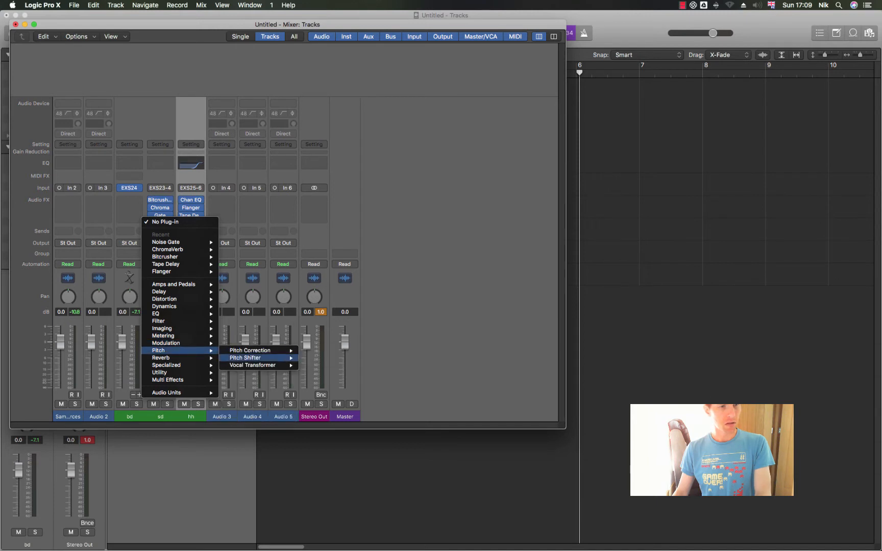
mouse_move(248, 357)
click(320, 358)
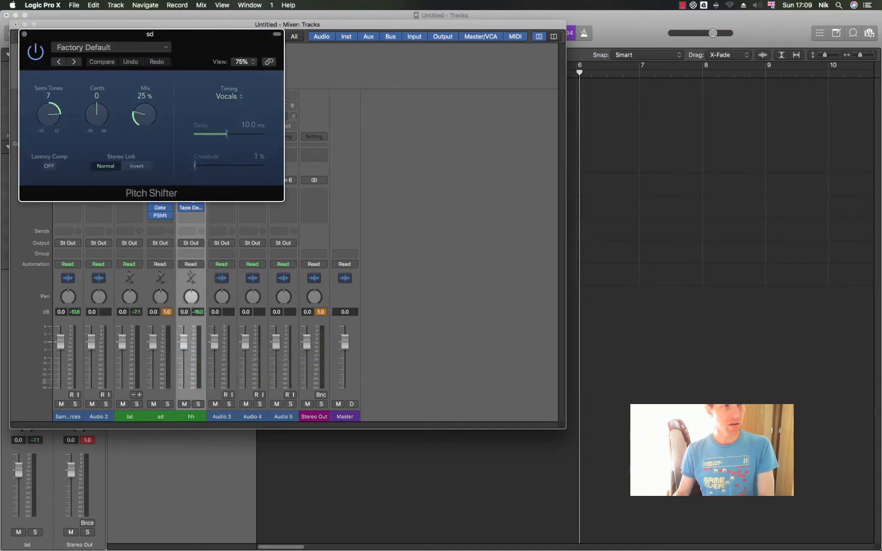
drag(48, 114, 48, 143)
drag(150, 34, 509, 124)
drag(504, 206, 504, 175)
Step: Reorder the sd channel's effects to Pitch Shifter, Bitcrusher, ChromaVerb and Noise Gate, with no empty slot between them
drag(160, 215, 159, 192)
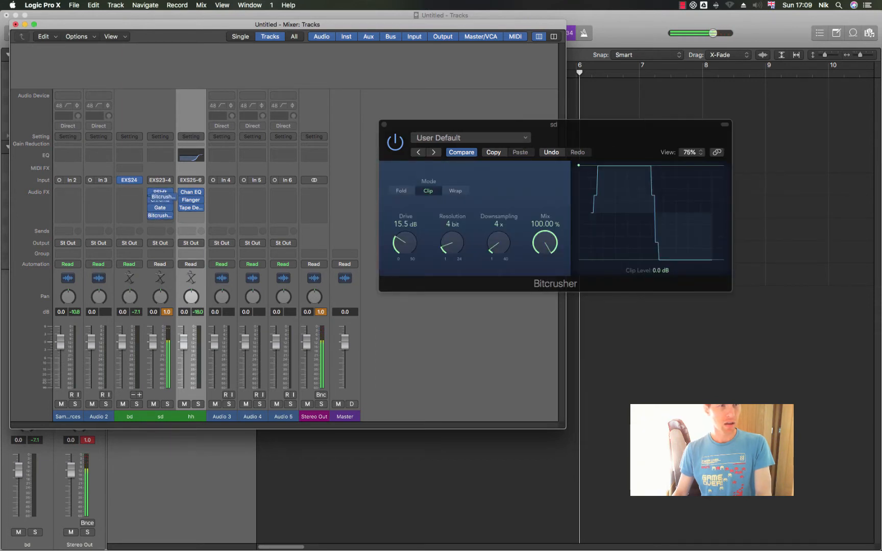
click(160, 200)
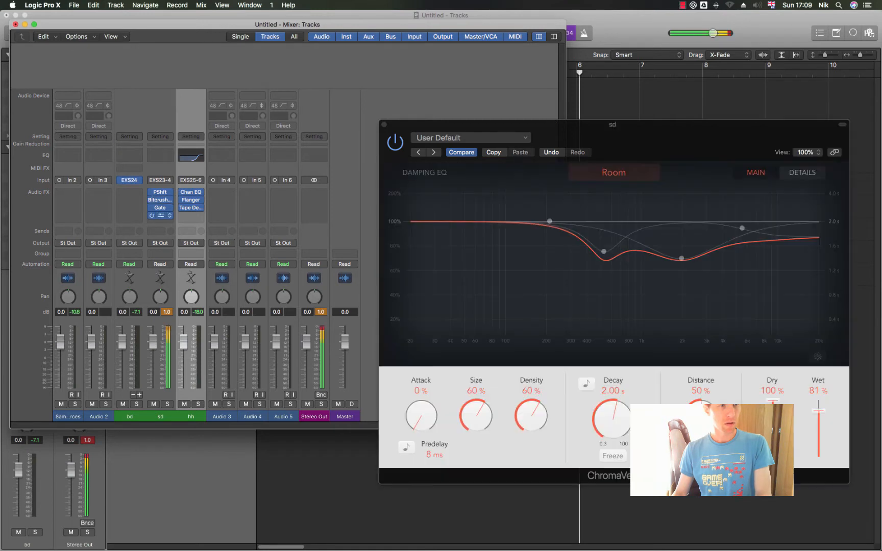
drag(160, 208, 160, 217)
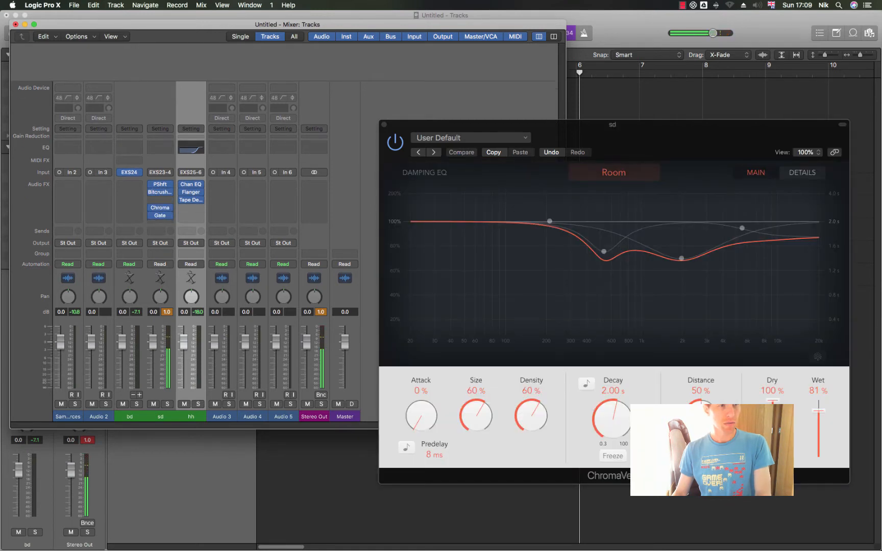
click(161, 210)
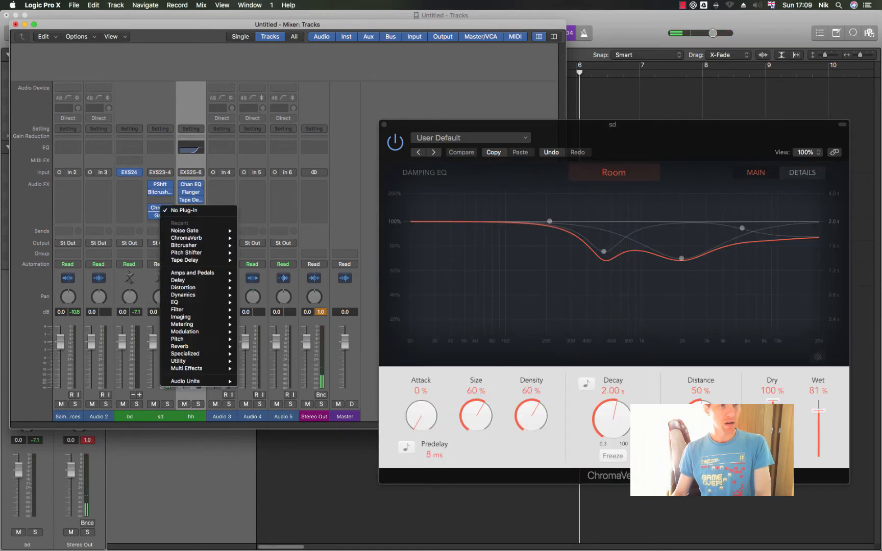
click(156, 214)
mouse_move(160, 208)
mouse_down()
mouse_move(160, 200)
mouse_move(160, 208)
mouse_up()
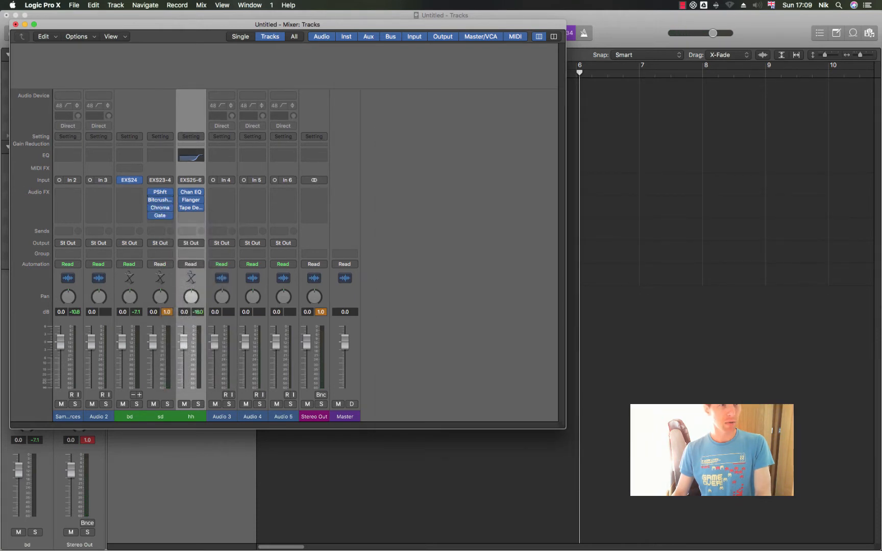
Step: Set the sd Pitch Shifter's semi tones to -12 and its mix to 51%, and close the plug-in
click(160, 192)
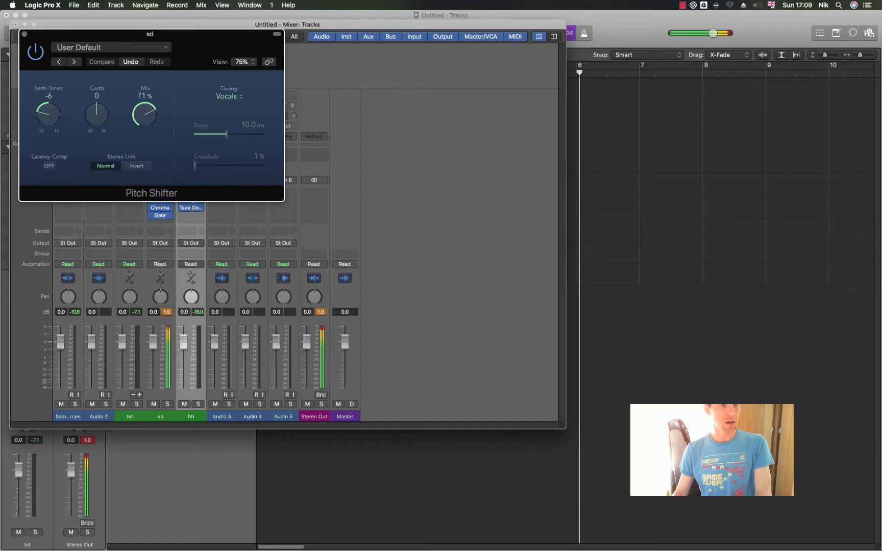
drag(48, 114, 48, 123)
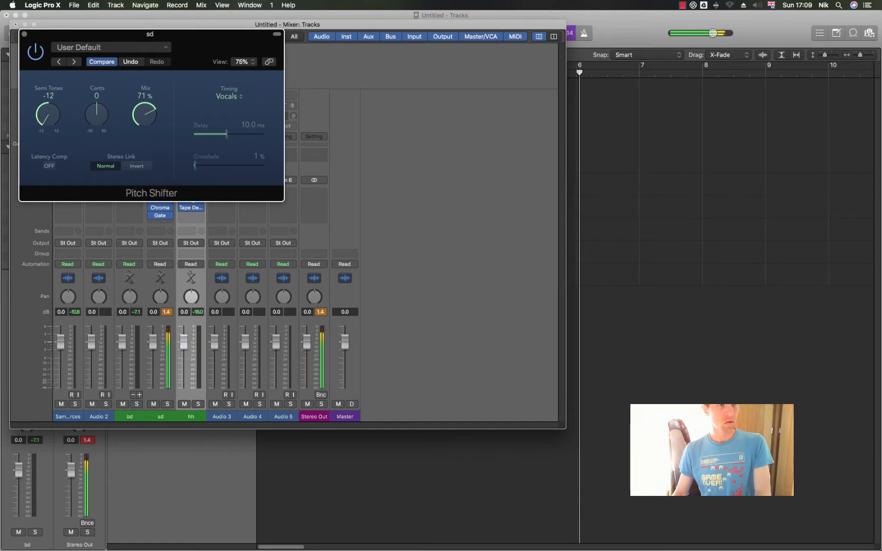
drag(144, 113, 144, 121)
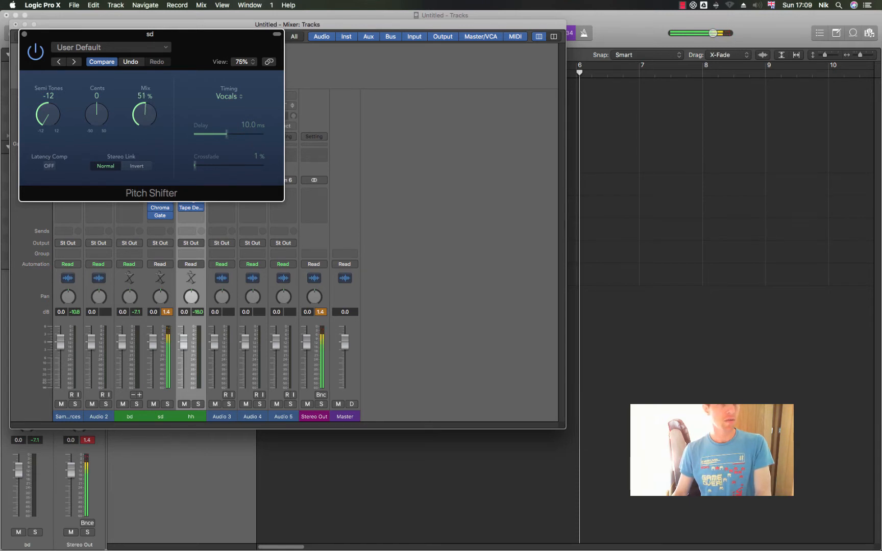
click(24, 34)
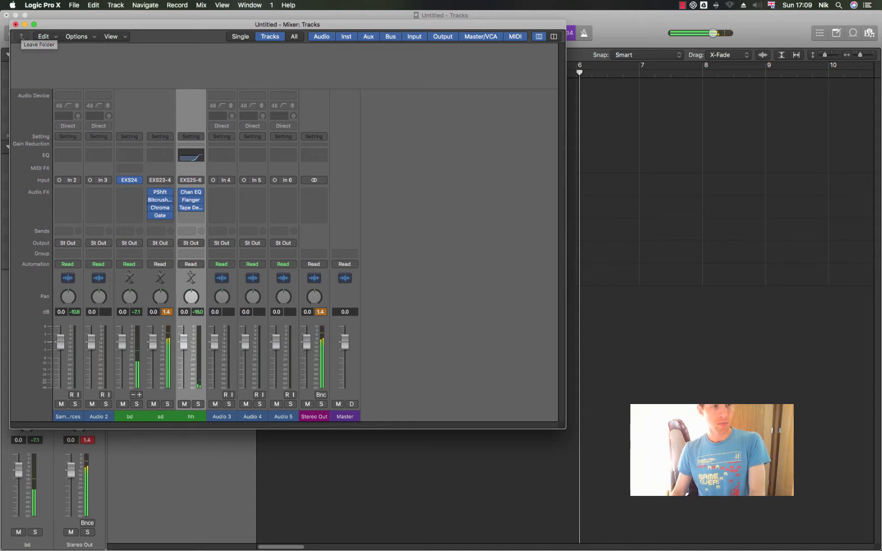
Step: Reopen the Noise Gate on the sd channel, set its threshold to -13 dB and close it
click(164, 216)
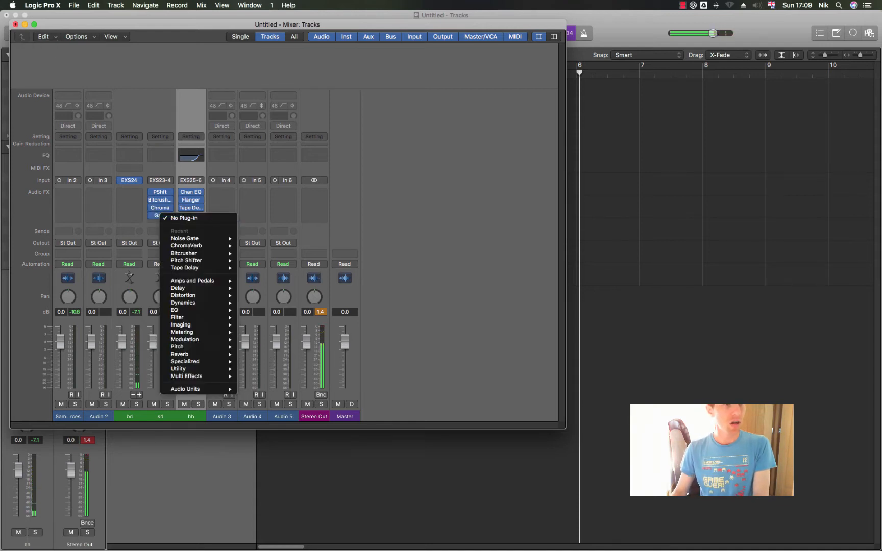
click(154, 216)
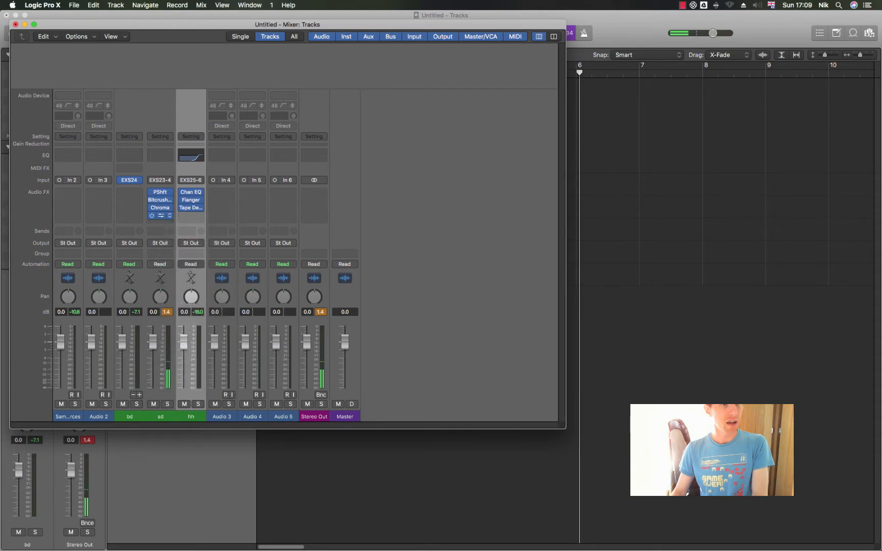
click(160, 215)
drag(48, 126, 48, 123)
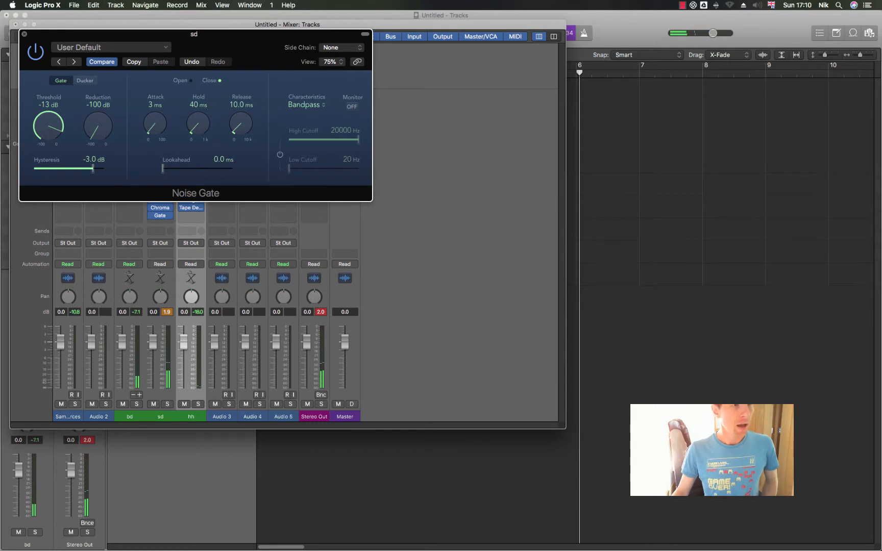
click(24, 34)
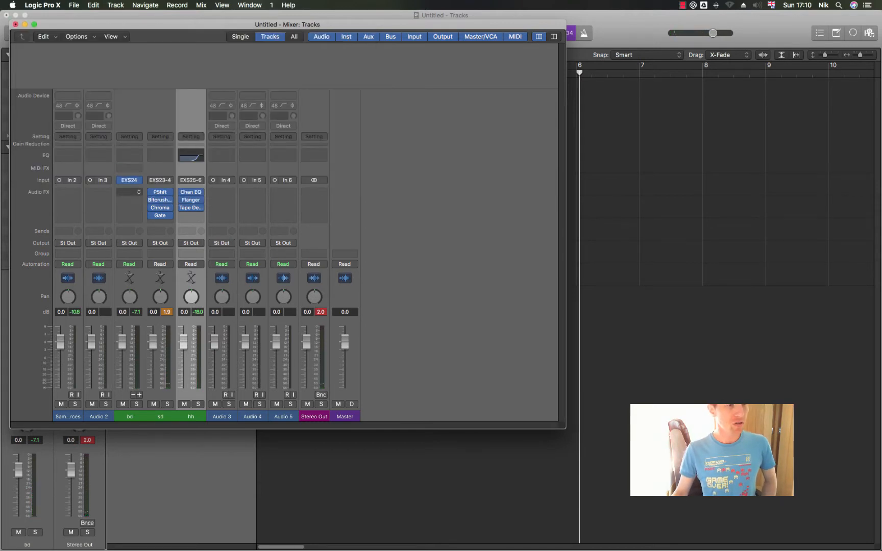
Step: Insert the Distortion effect in the first audio effect slot of the bd channel
click(129, 191)
mouse_move(143, 338)
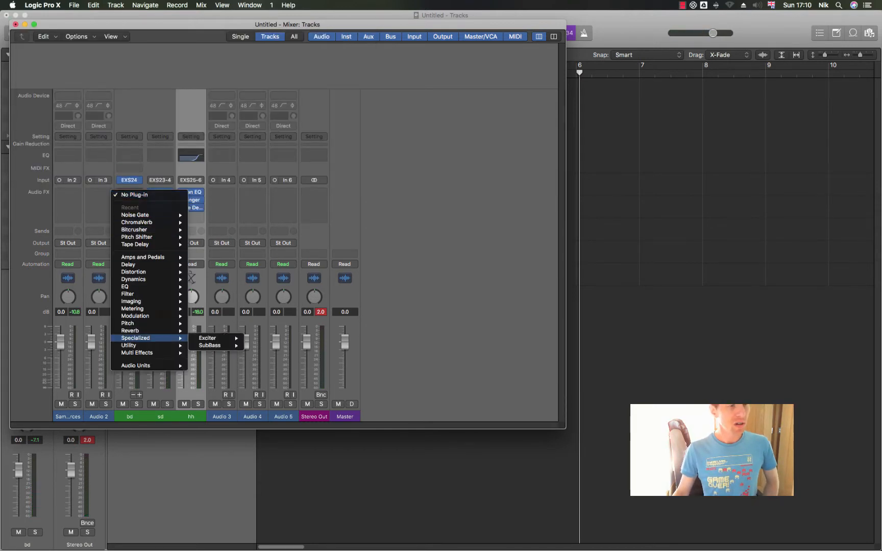
mouse_move(148, 271)
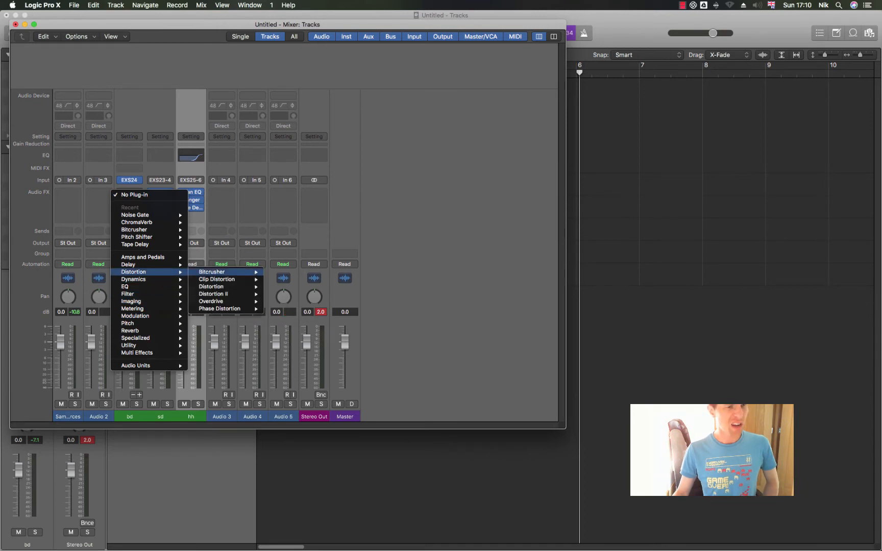
mouse_move(211, 286)
click(278, 287)
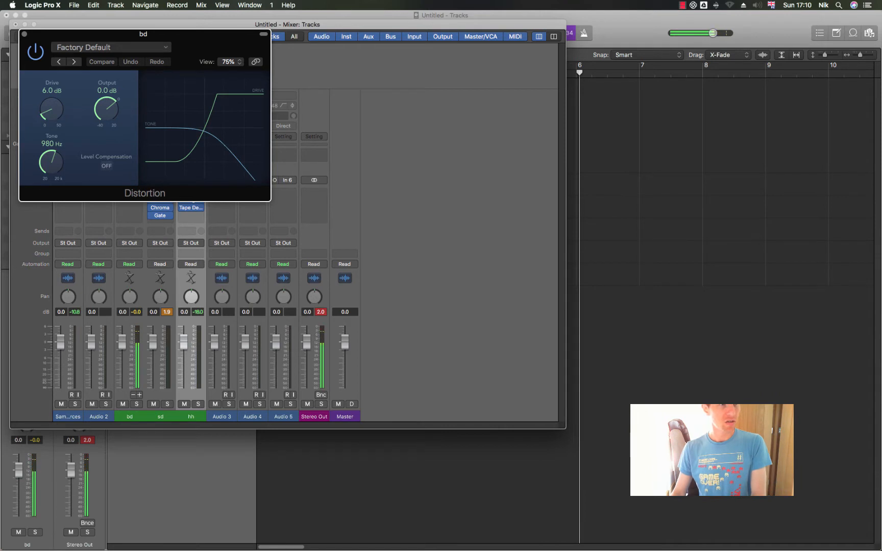
Step: Set the bd Distortion's drive to 18.5 dB and its output to -6.5 dB, and close the plug-in
drag(52, 109, 52, 93)
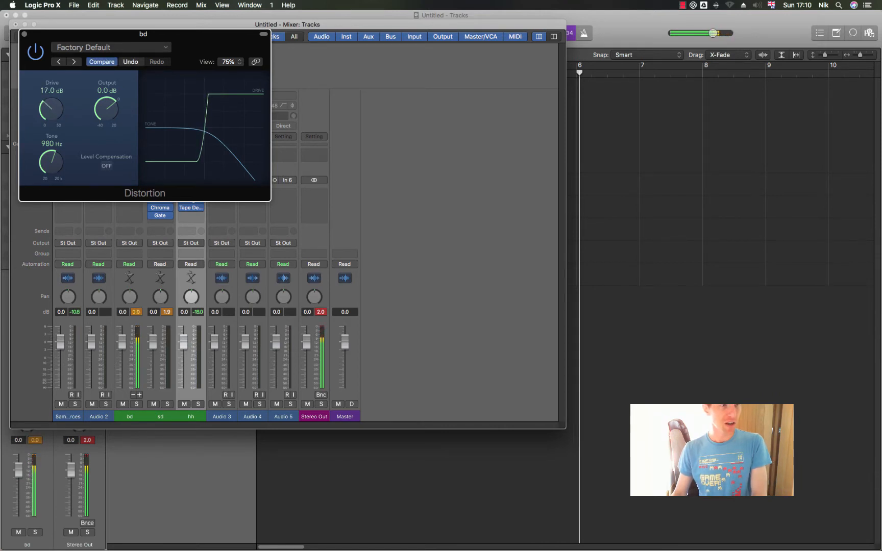
drag(106, 109, 106, 114)
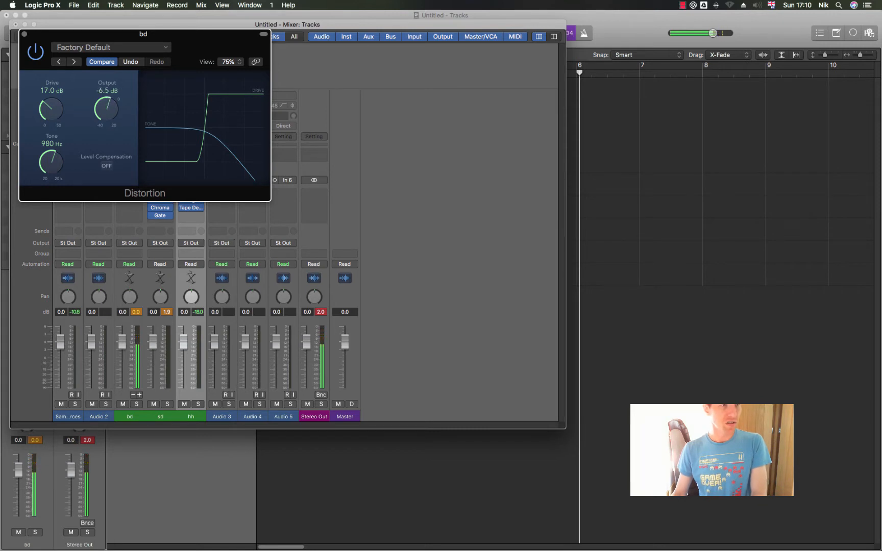
drag(51, 108, 51, 106)
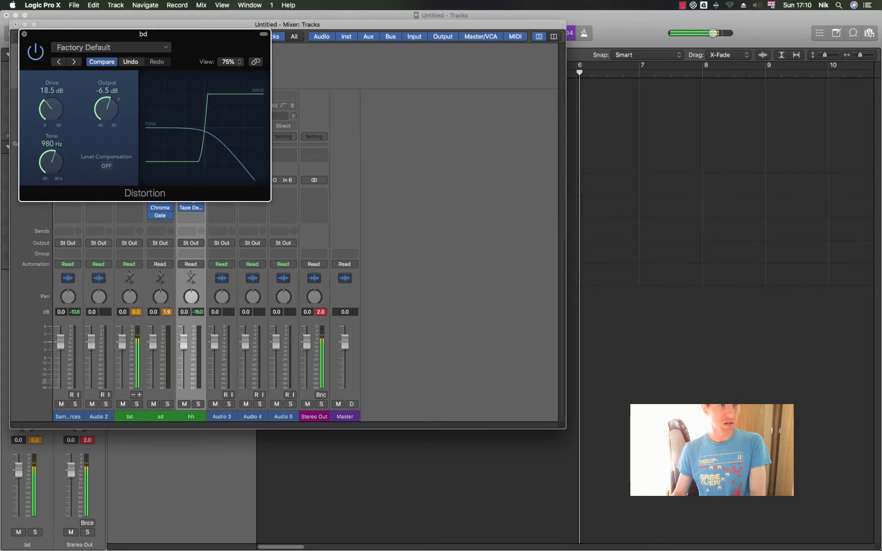
key(super+w)
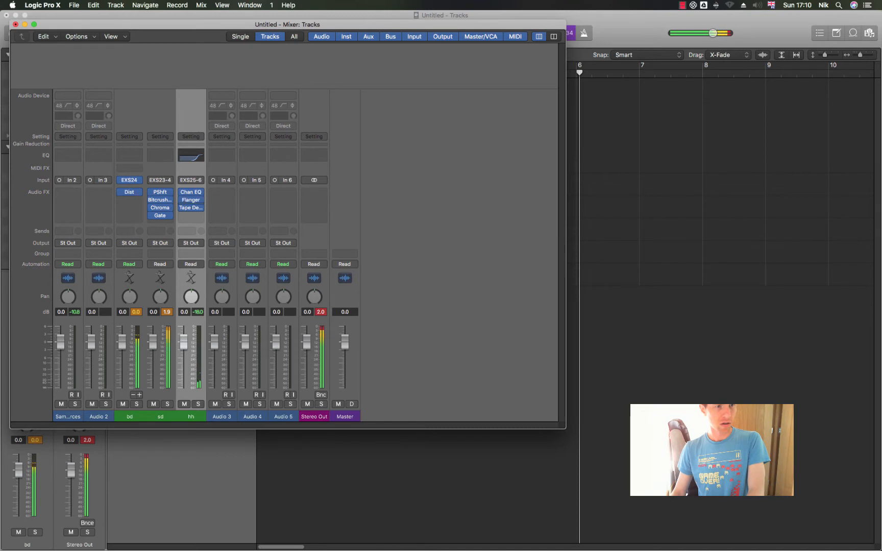
Step: Insert a stereo Gain utility after the Tape Delay on the hh channel, set its gain to +16.5 dB and close it
click(191, 216)
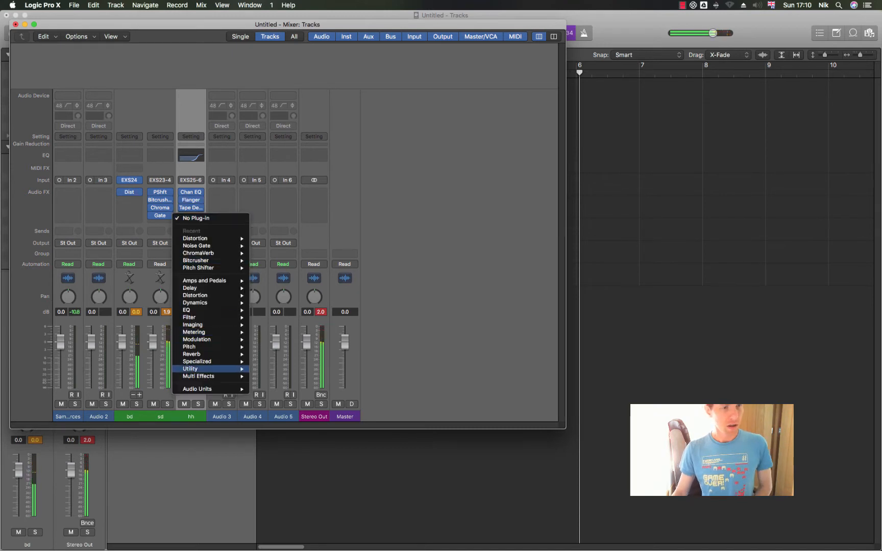
mouse_move(204, 368)
mouse_move(276, 369)
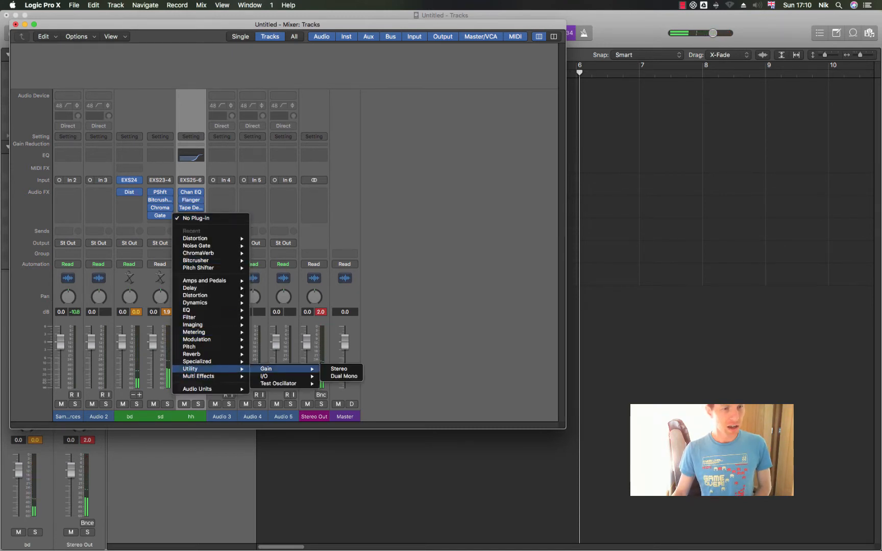
click(338, 368)
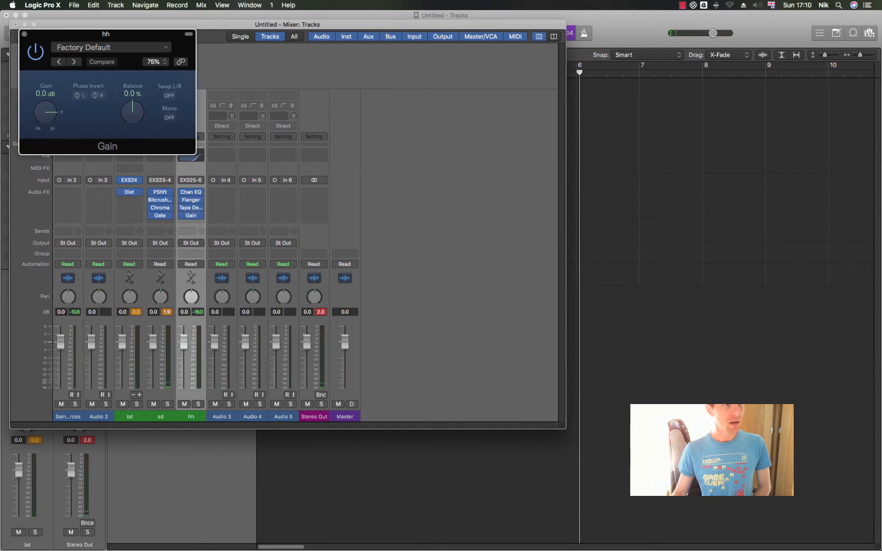
mouse_move(45, 111)
mouse_down()
mouse_move(45, 94)
mouse_move(45, 101)
mouse_up()
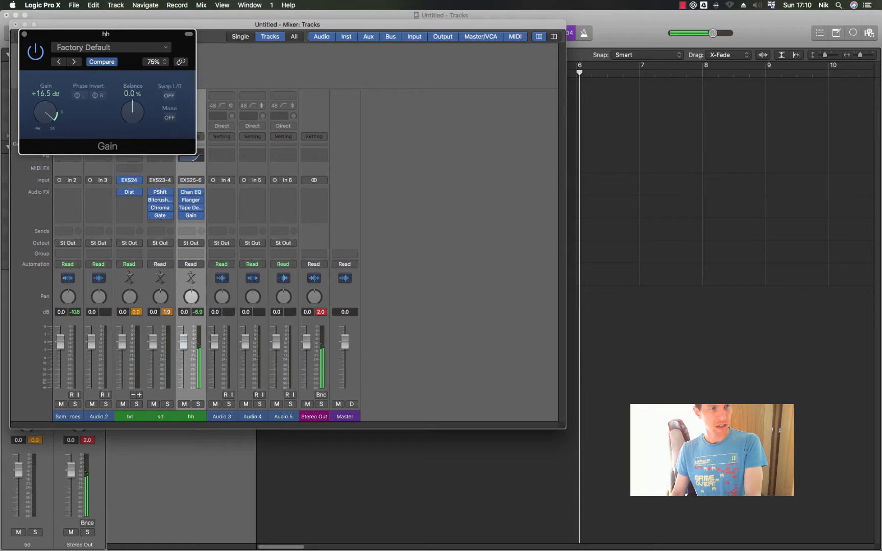
key(super+w)
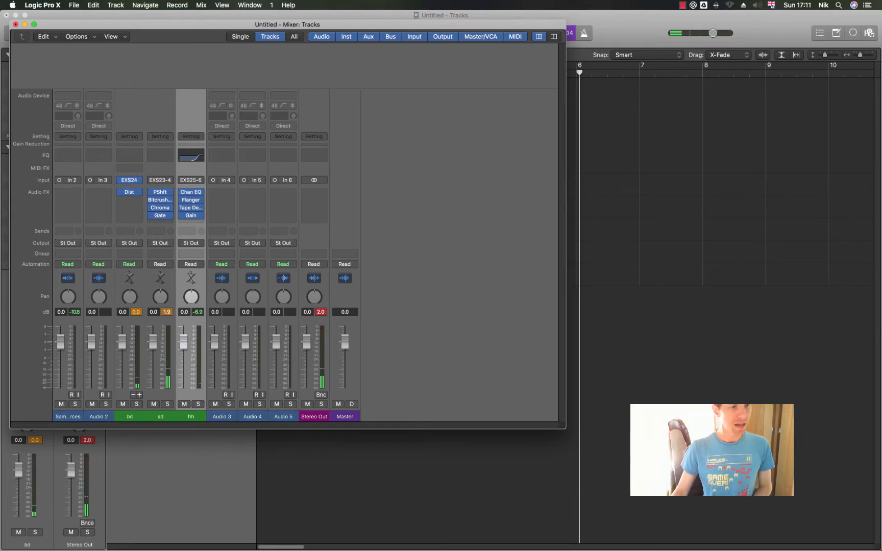
Step: Lower the sd channel's volume to -2.8 dB
drag(153, 342, 153, 350)
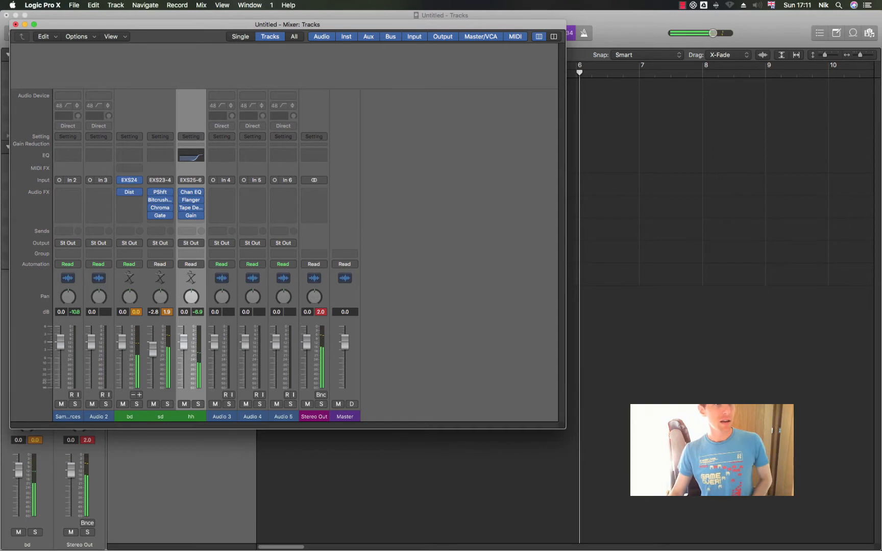
key(super+w)
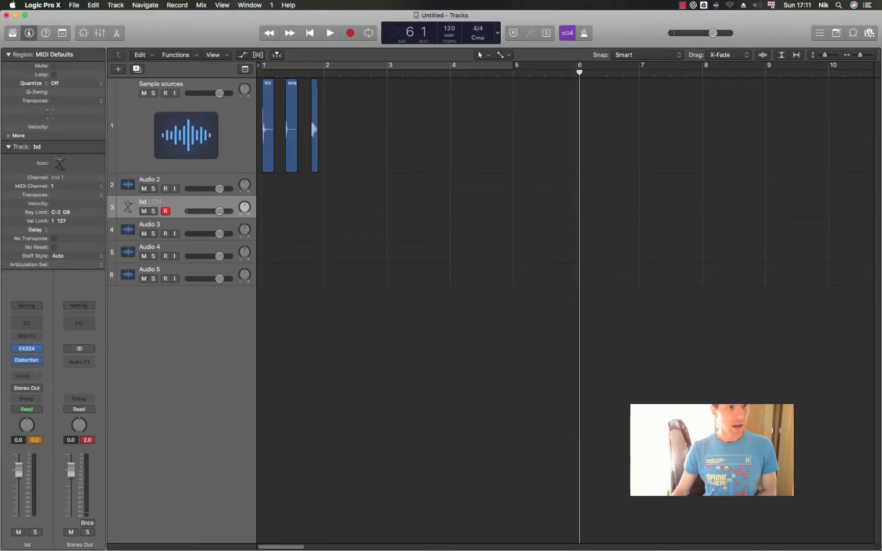
click(222, 5)
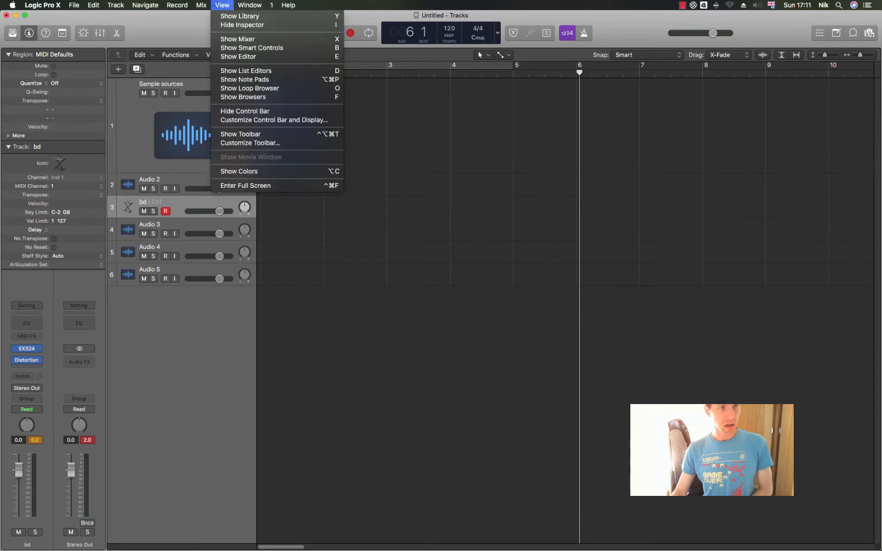
key(Escape)
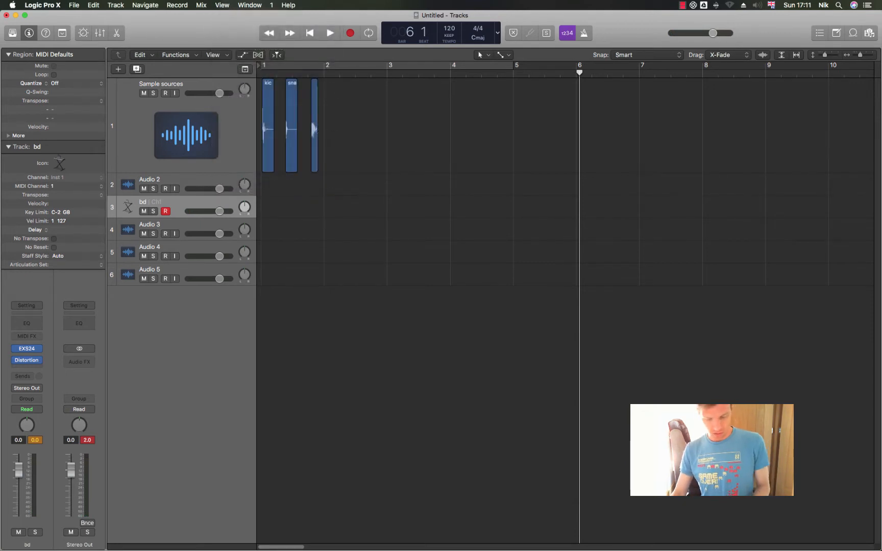
key(super+2)
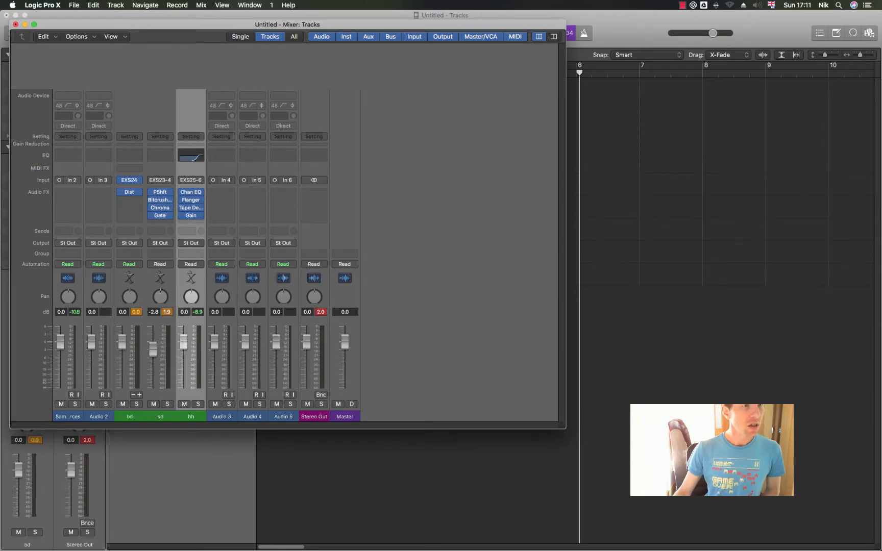
Step: Create arrangement tracks for the sd and hh mixer channels and close the mixer
right_click(162, 125)
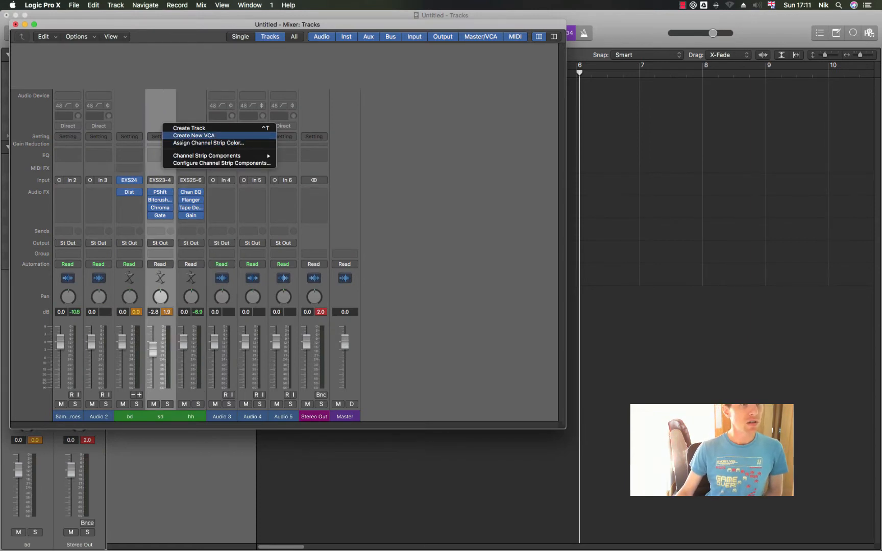
click(188, 128)
click(192, 114)
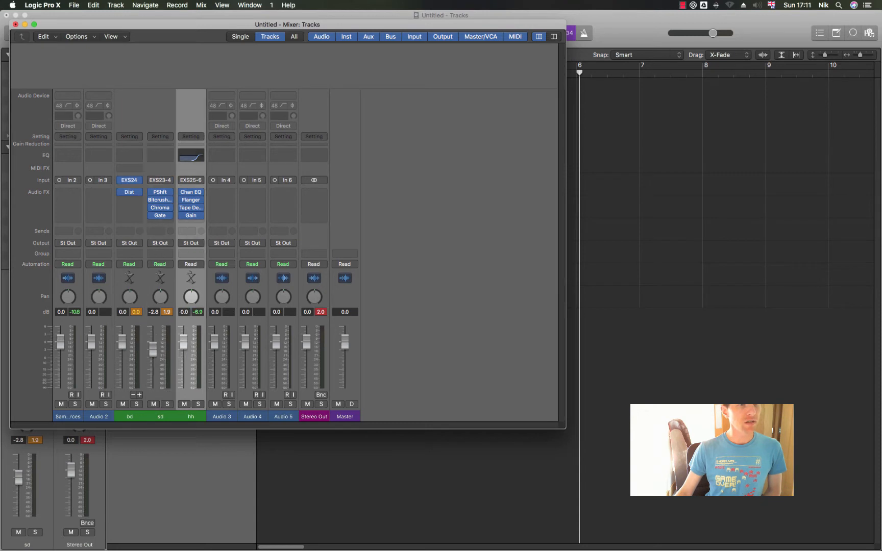
right_click(191, 115)
click(217, 118)
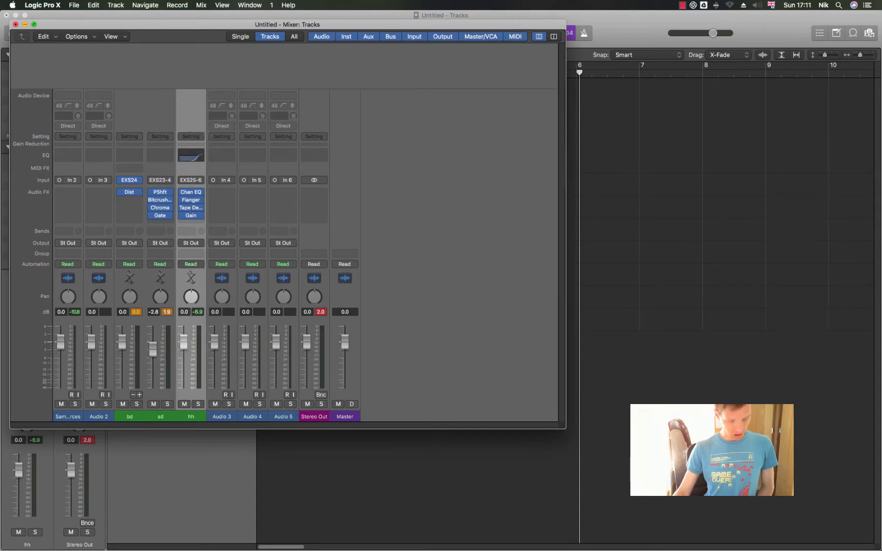
key(super+w)
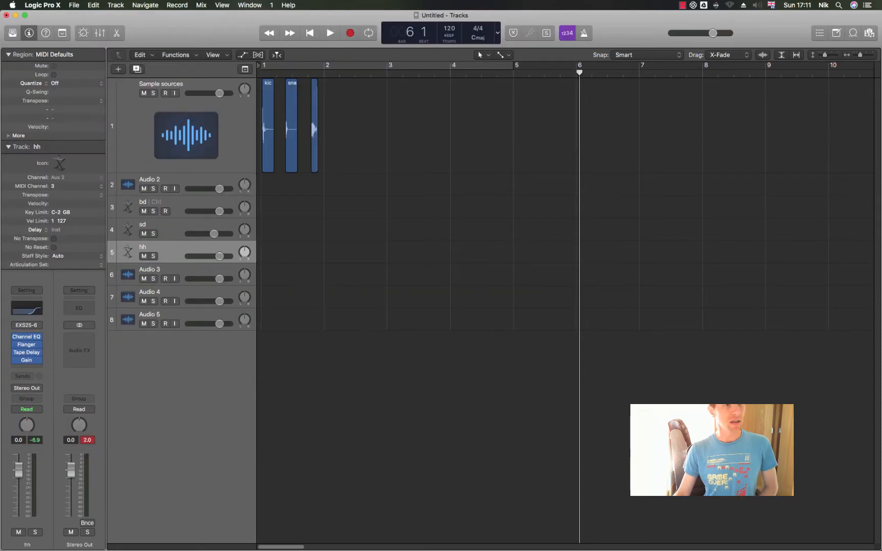
Step: Step through the bd, sd and hh tracks to check their channel strips, finishing on bd
key(Up)
key(Up)
key(Down)
key(Down)
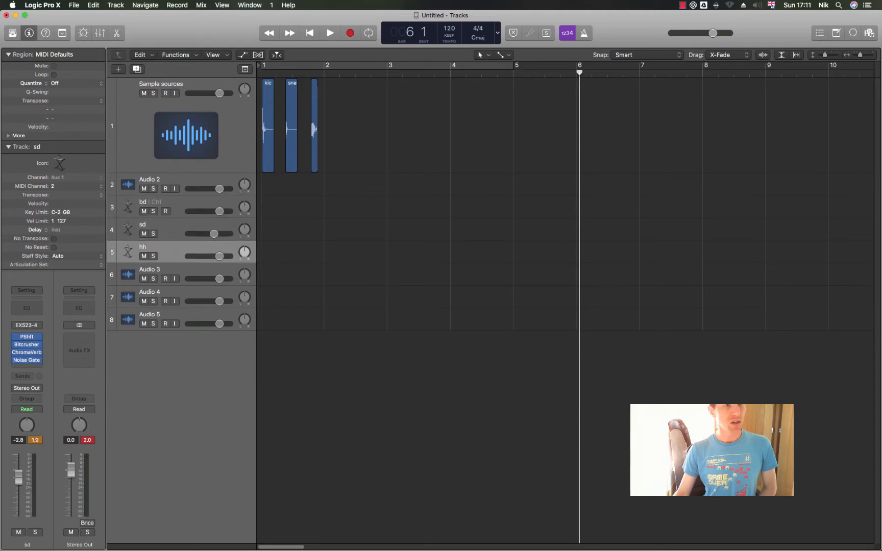
key(Up)
key(Up)
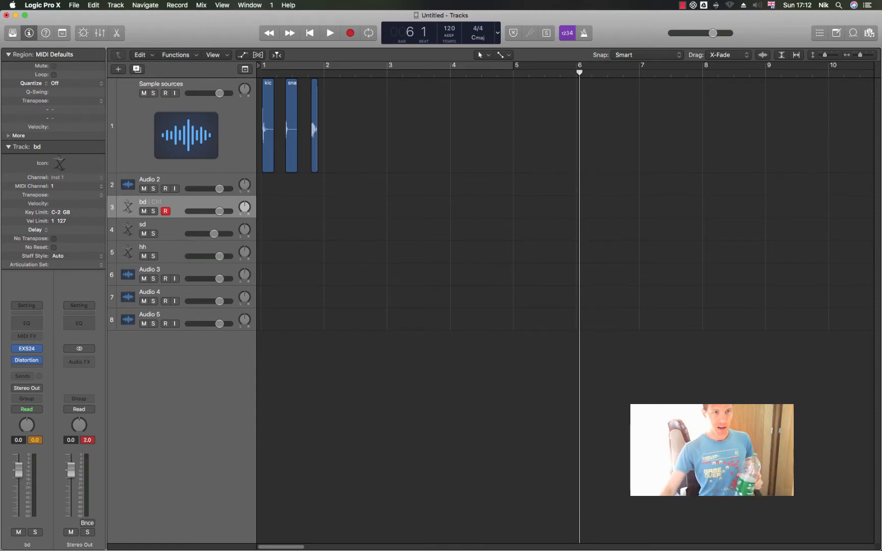
Step: Record a new take of source sounds on the Sample sources track, starting at about bar 2 beat 4
click(371, 72)
click(187, 128)
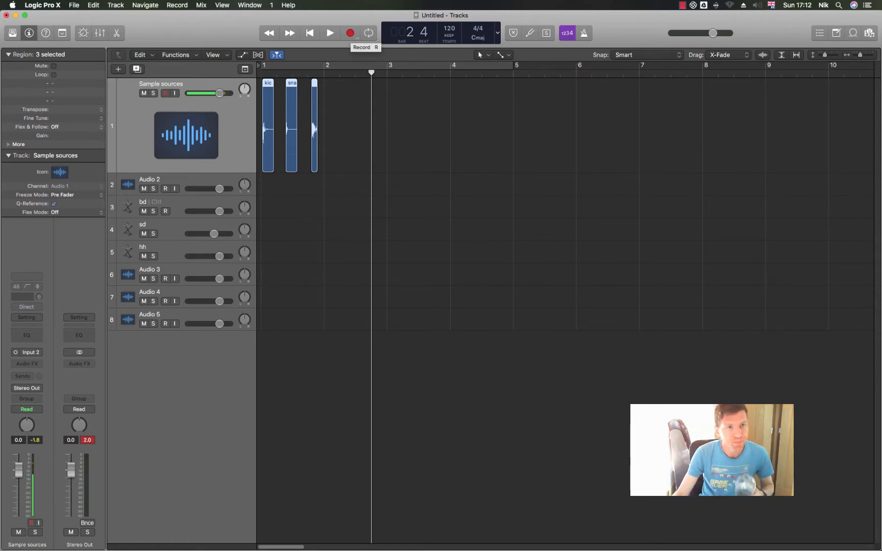
click(350, 32)
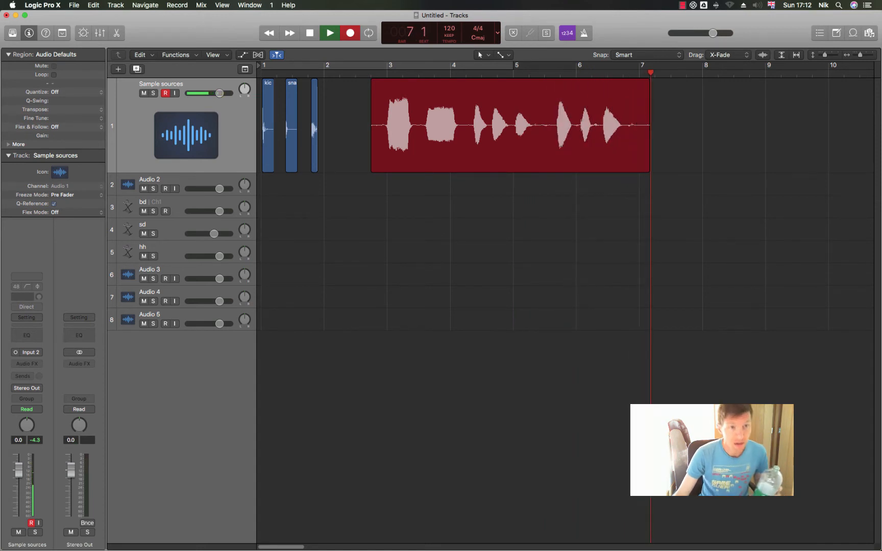
key(space)
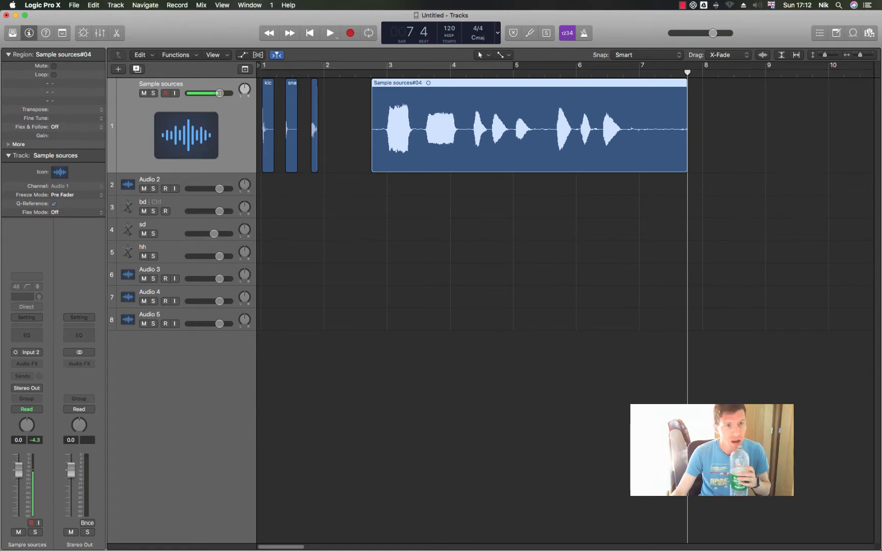
Step: Record a second take on the Sample sources track from bar 7 beat 4 and play it back from bar 8
key(r)
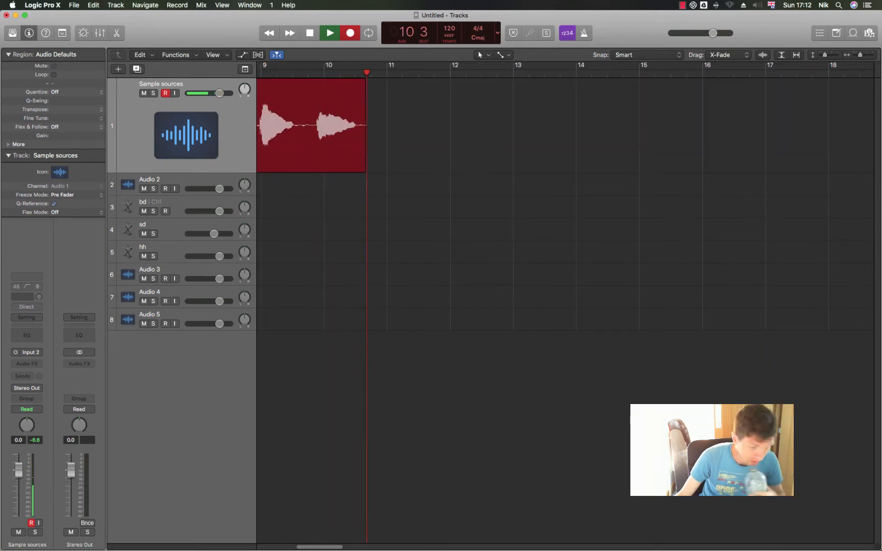
key(space)
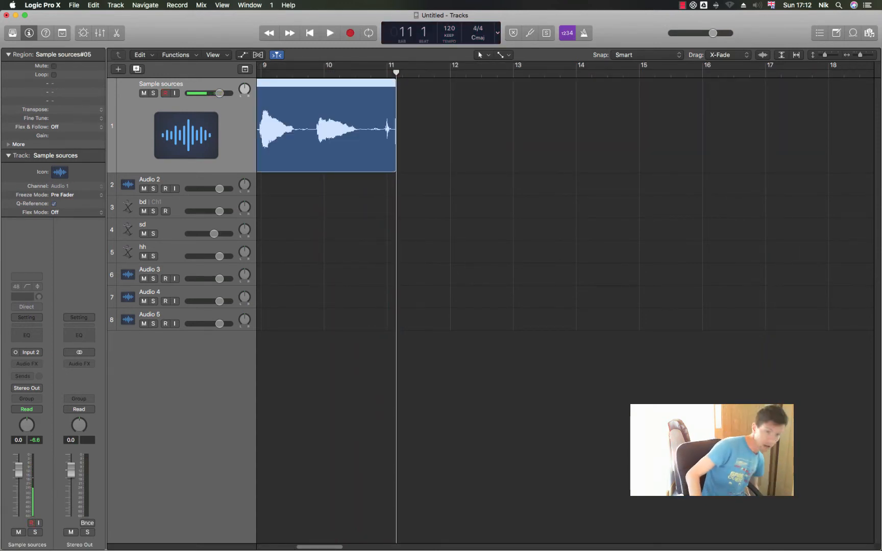
scroll(564, 306, left, 1)
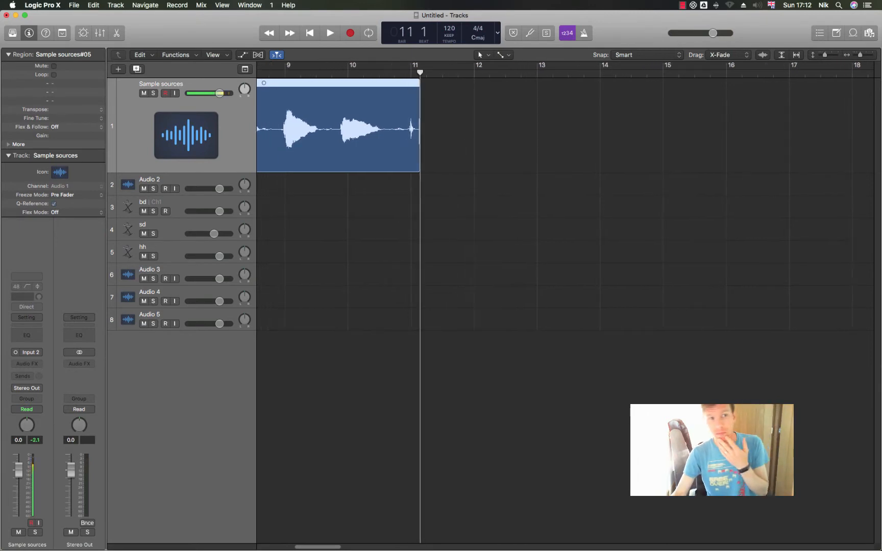
scroll(510, 204, left, 6)
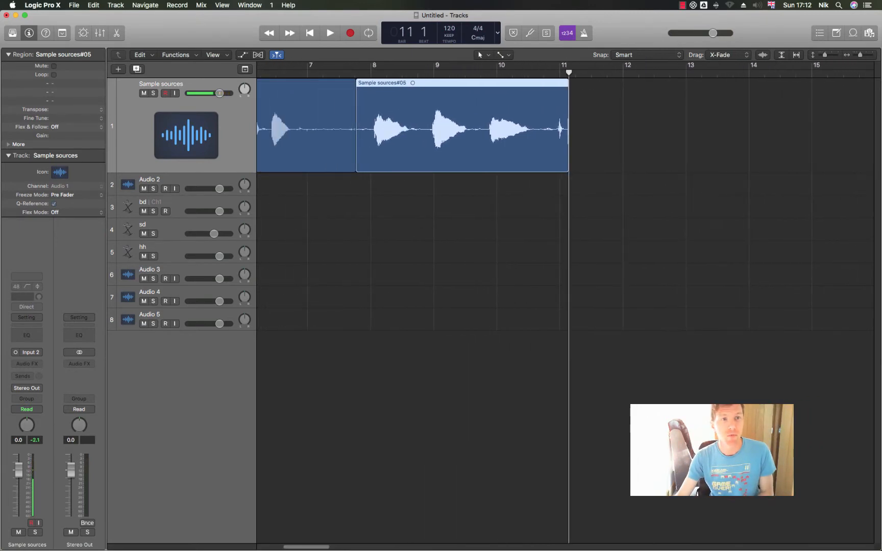
double_click(370, 72)
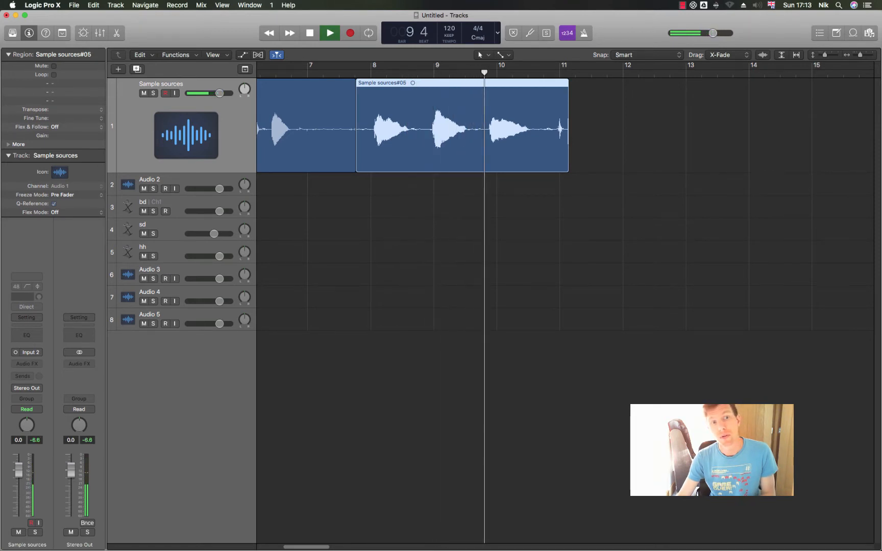
key(space)
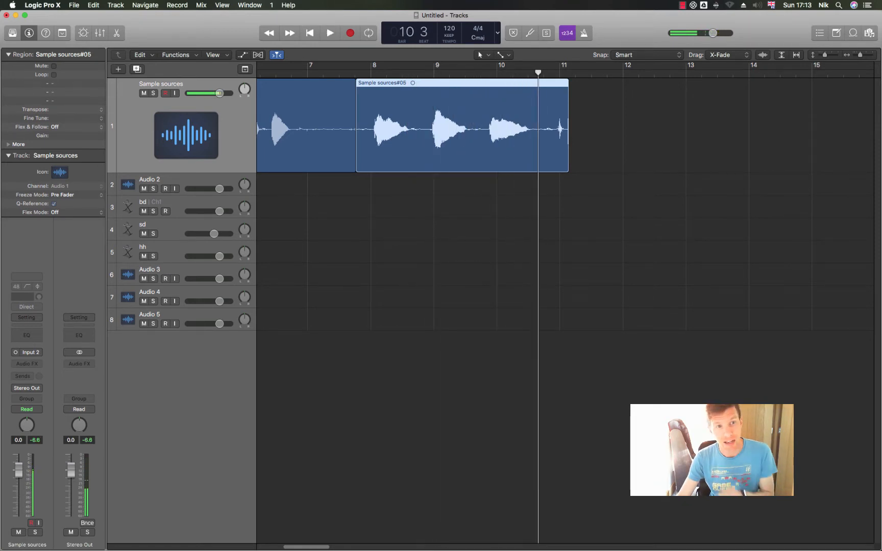
Step: Trim the second take to its third note near bar 10, with the region starting right at the note's attack
drag(356, 166, 482, 172)
drag(567, 172, 538, 173)
scroll(538, 172, up, 5)
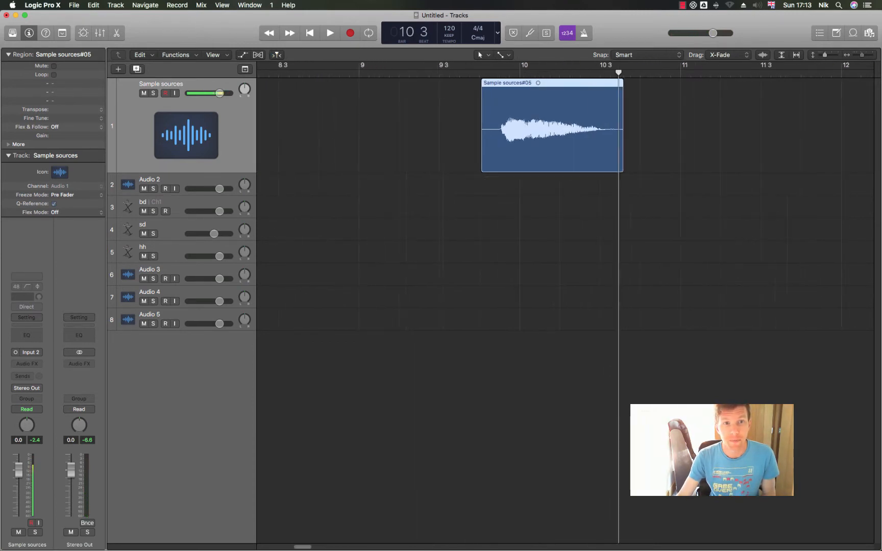
drag(482, 172, 502, 173)
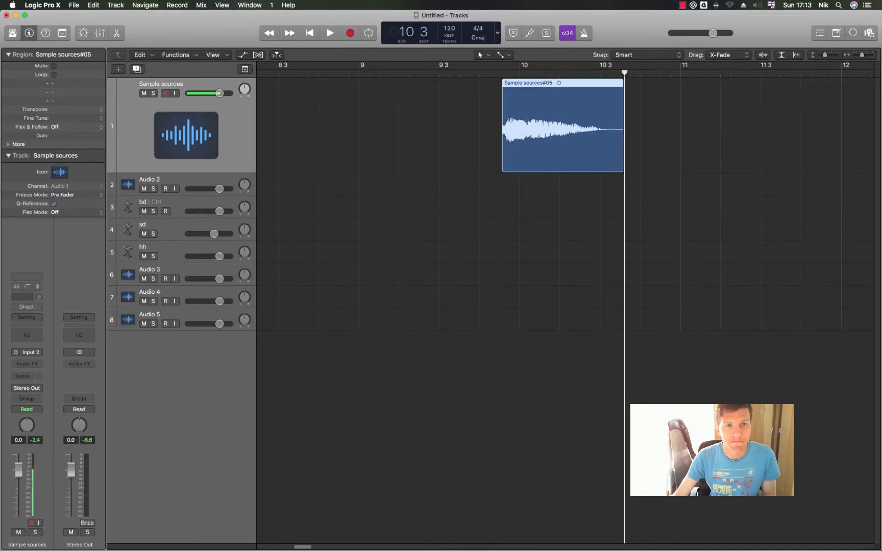
Step: Play the trimmed region through from its start to check the cut
key(space)
key(space)
click(479, 73)
key(space)
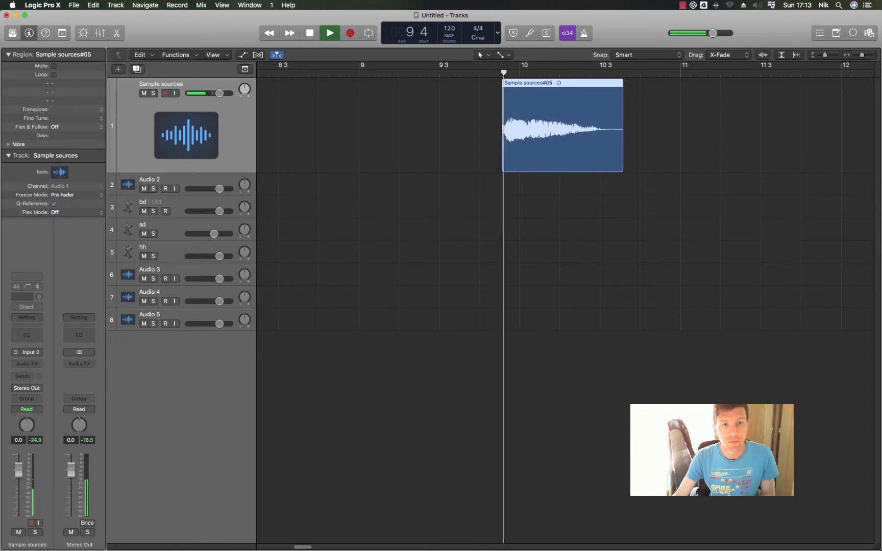
key(space)
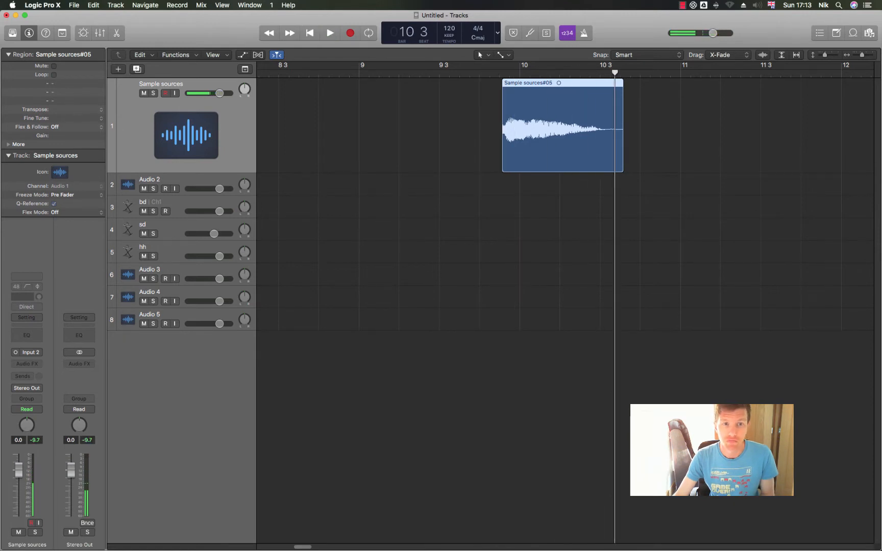
Step: Normalize the trimmed region with Selection-Based Processing, listen to the result and close the processing window
right_click(530, 108)
mouse_move(556, 155)
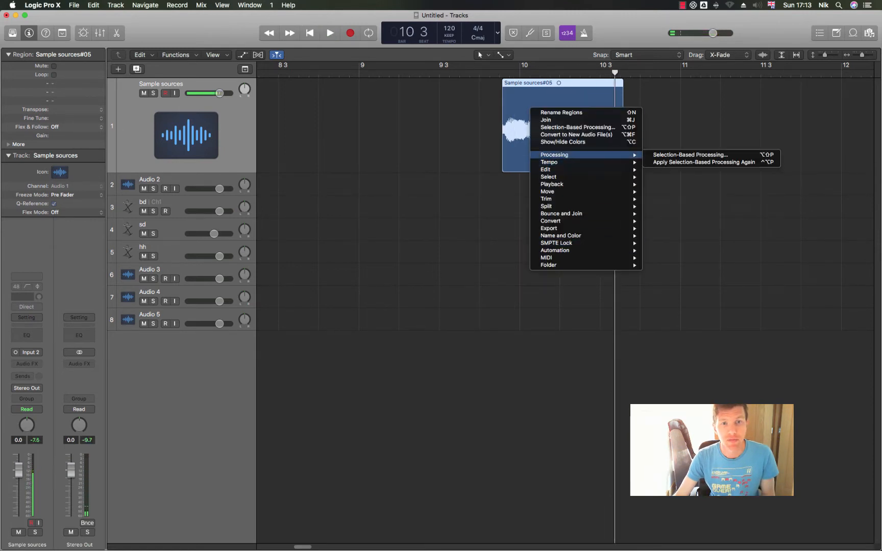
click(689, 155)
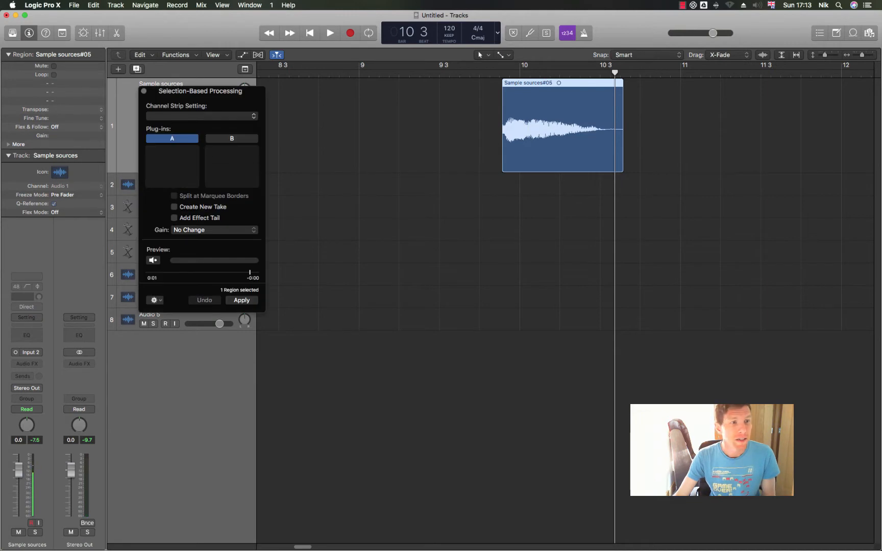
click(213, 229)
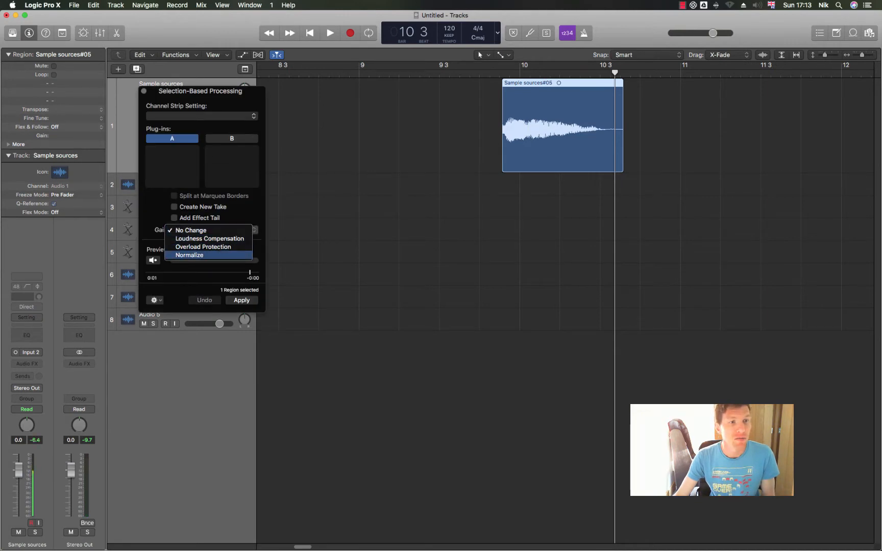
click(203, 255)
click(242, 300)
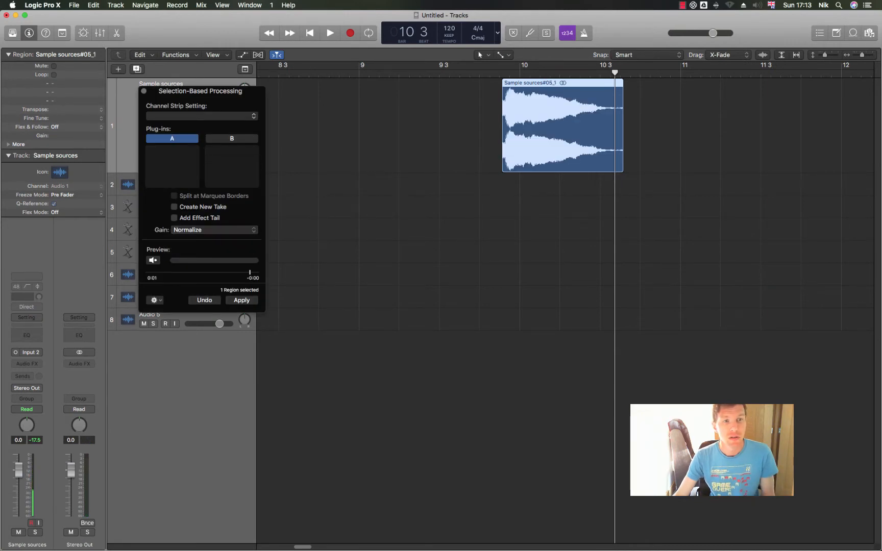
key(space)
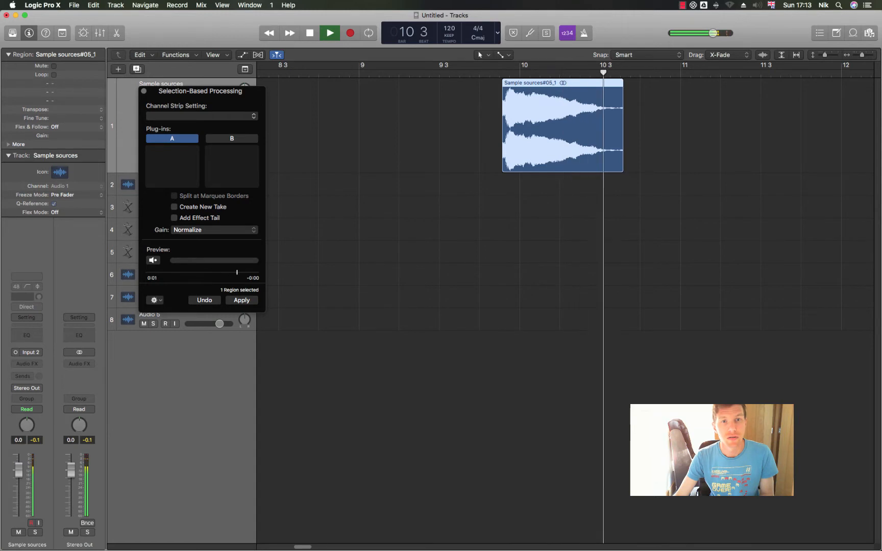
key(space)
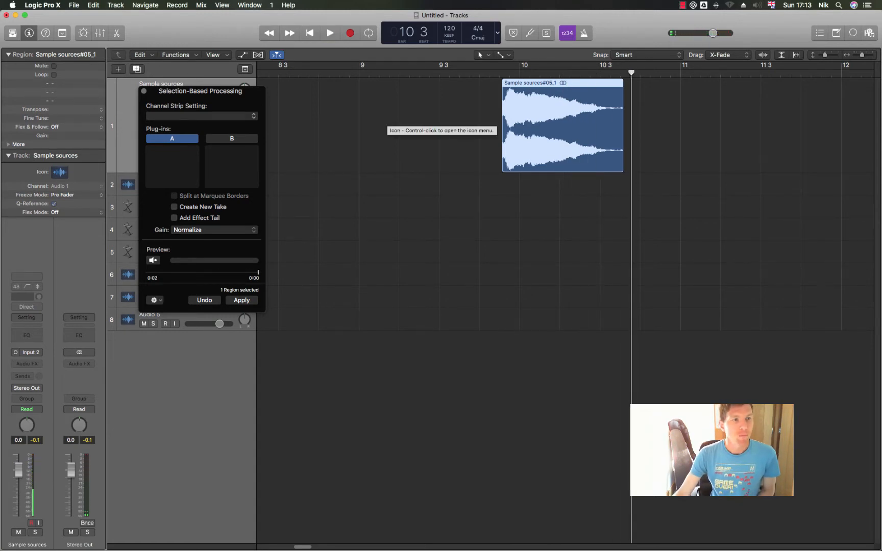
key(alt+shift+p)
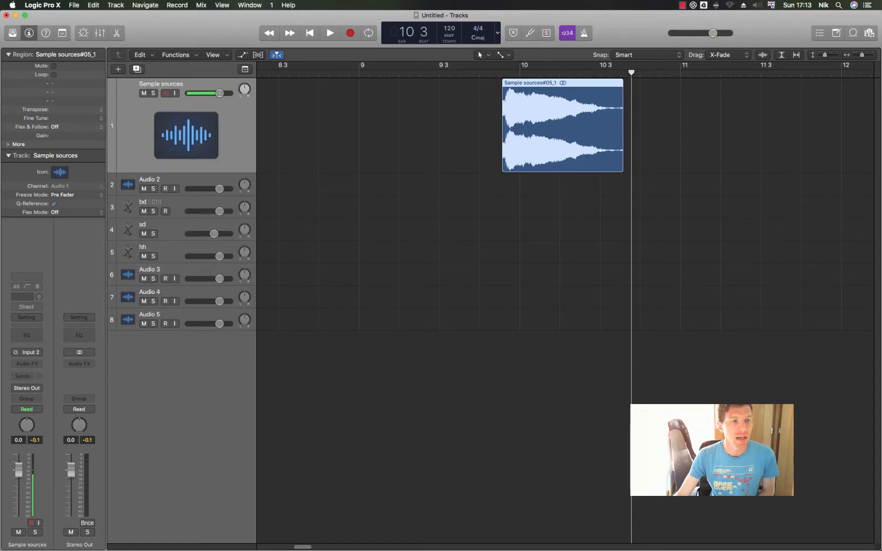
Step: Delete the unused Audio 3, Audio 4 and Audio 5 tracks
click(179, 270)
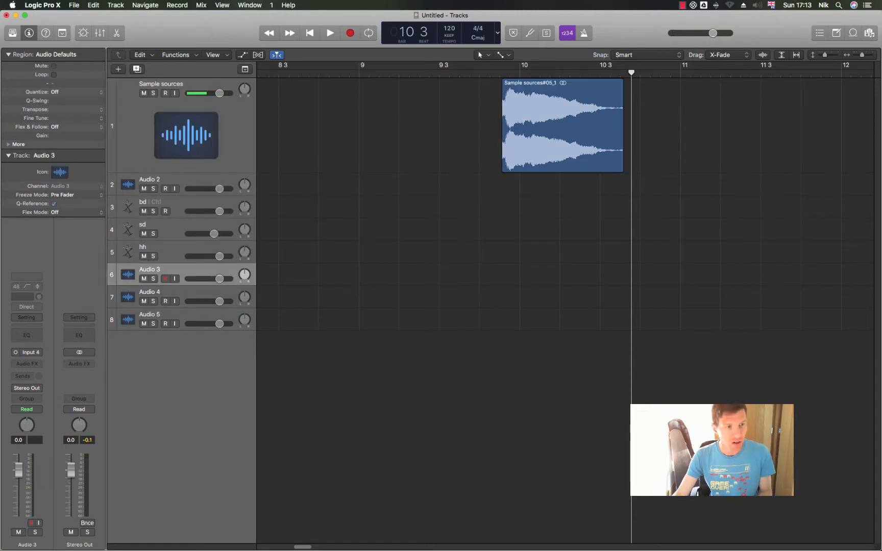
shift+click(179, 315)
right_click(187, 271)
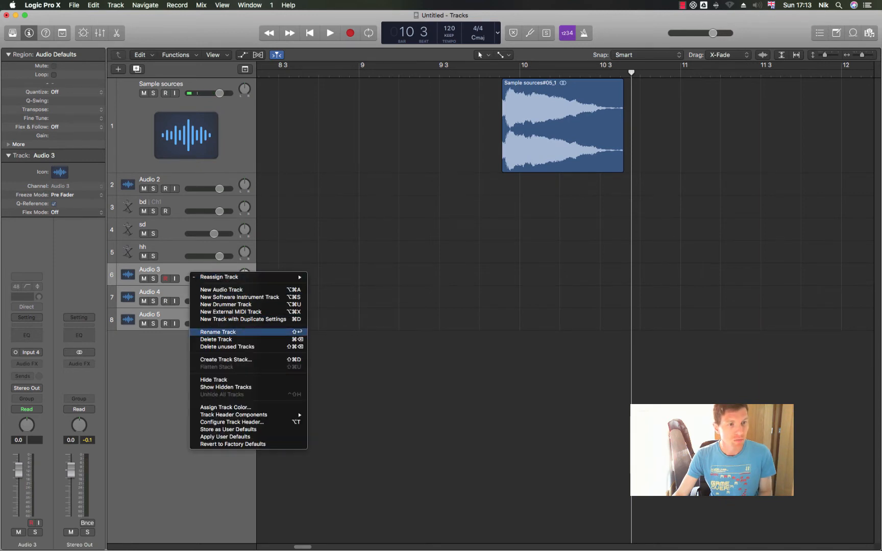
click(209, 339)
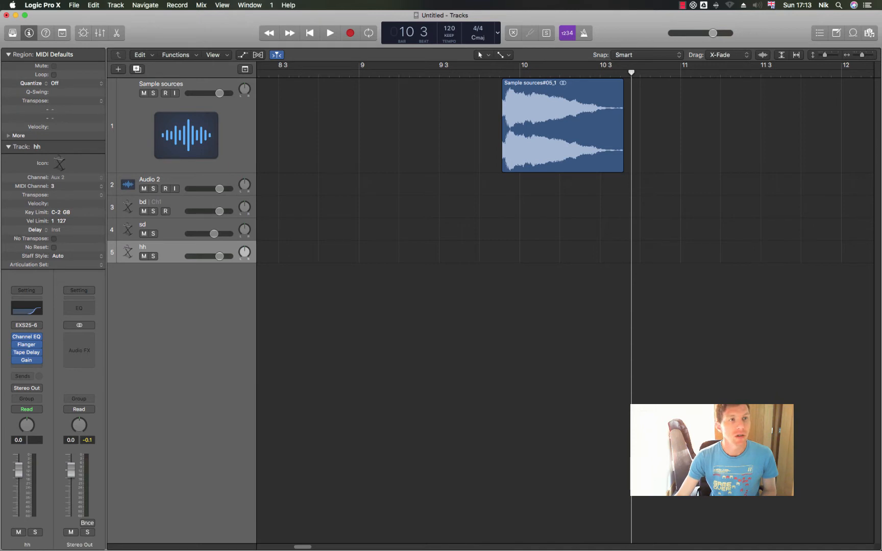
Step: Add a new software instrument track below the hh track and rename it bass
click(74, 5)
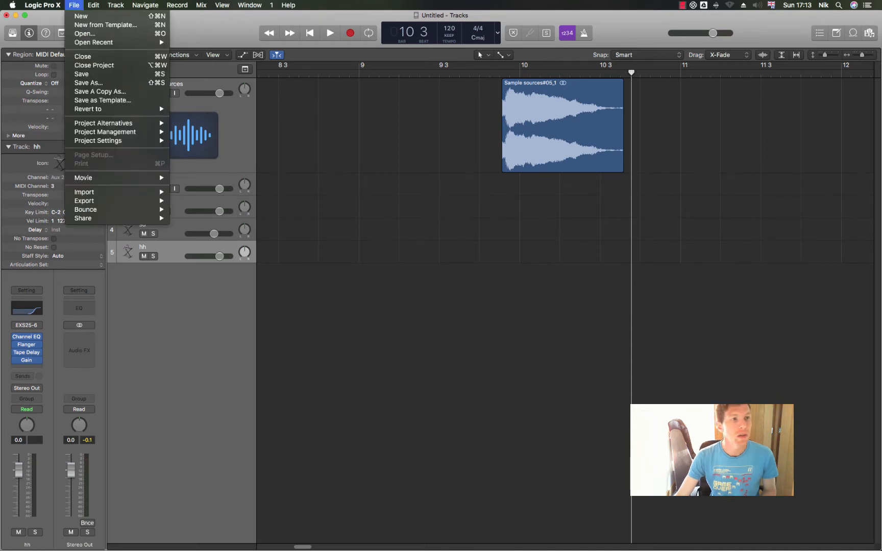
click(74, 5)
click(145, 5)
mouse_move(116, 5)
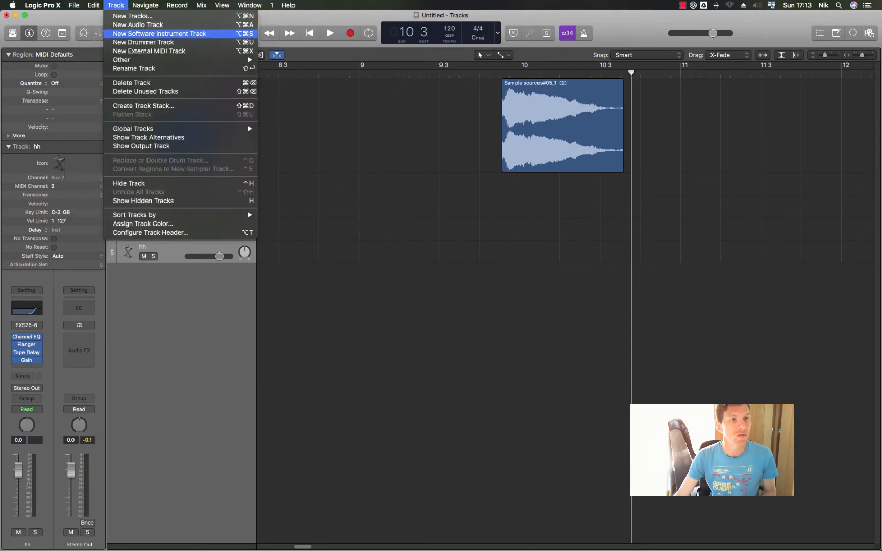
click(159, 34)
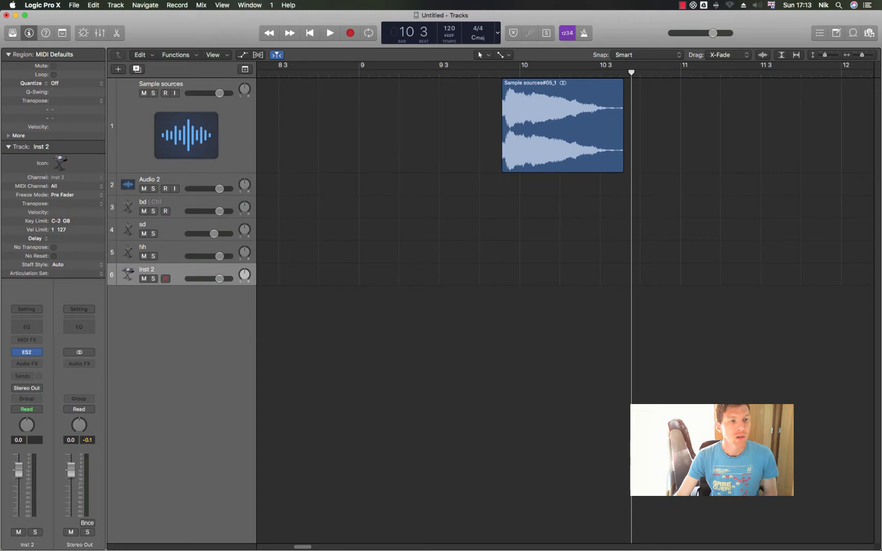
key(shift+n)
text(bass)
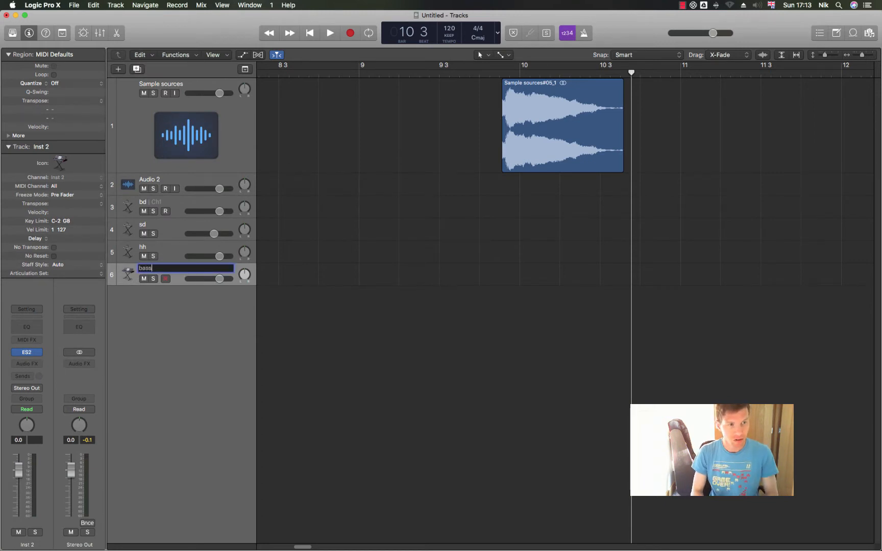
key(Return)
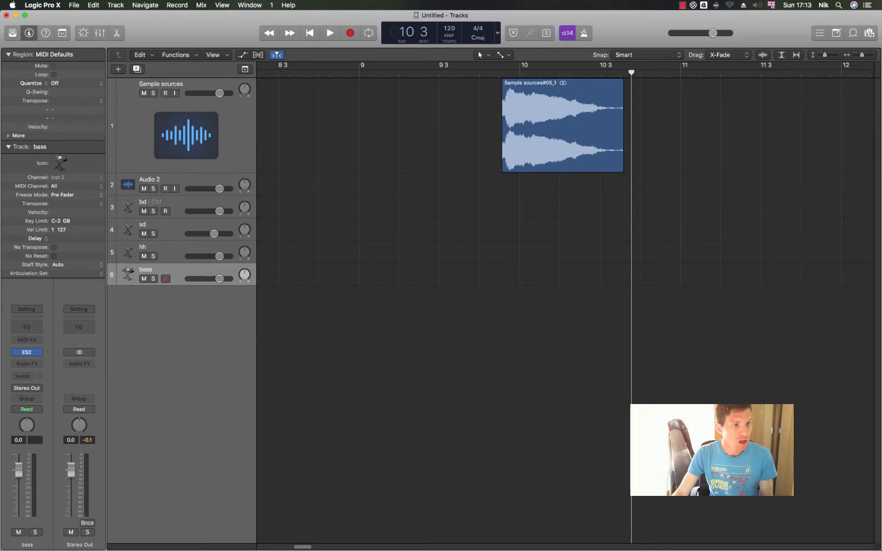
Step: Replace the bass track's instrument with a stereo Alchemy and switch off its sources B, C and D
click(38, 352)
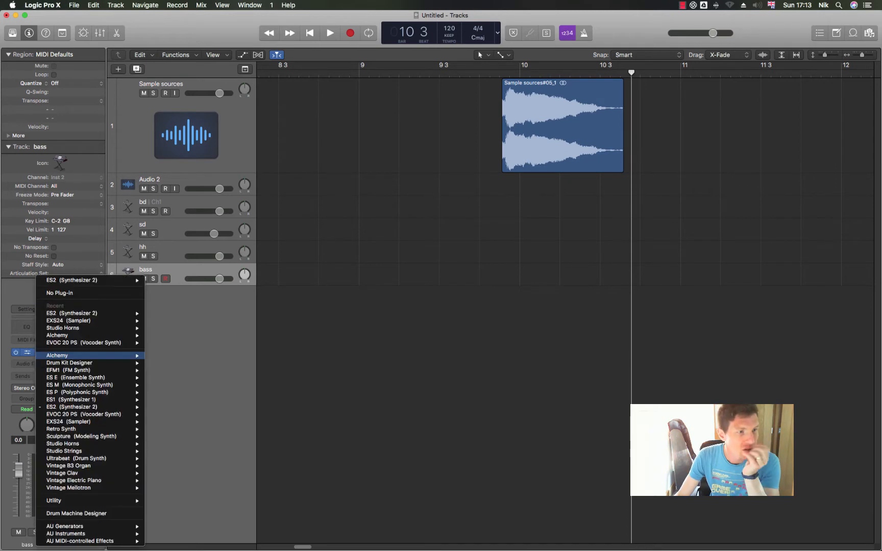
mouse_move(87, 356)
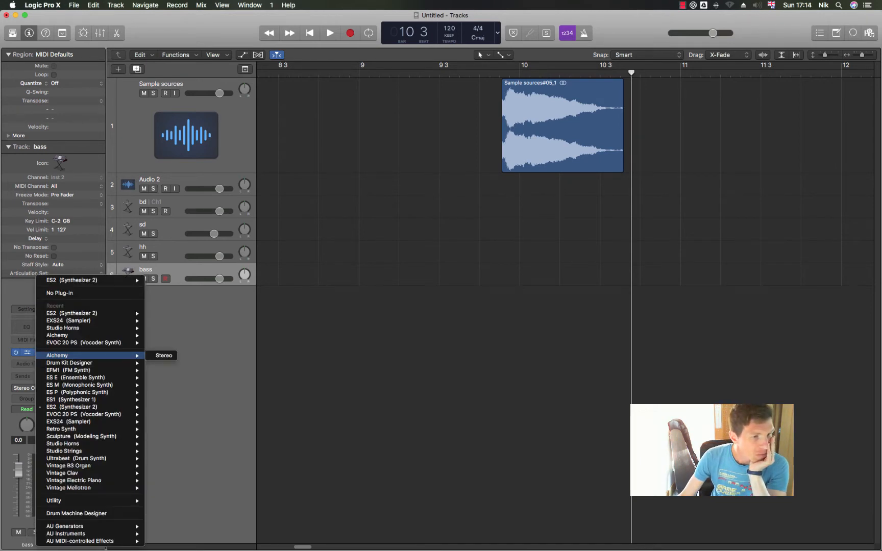
click(164, 355)
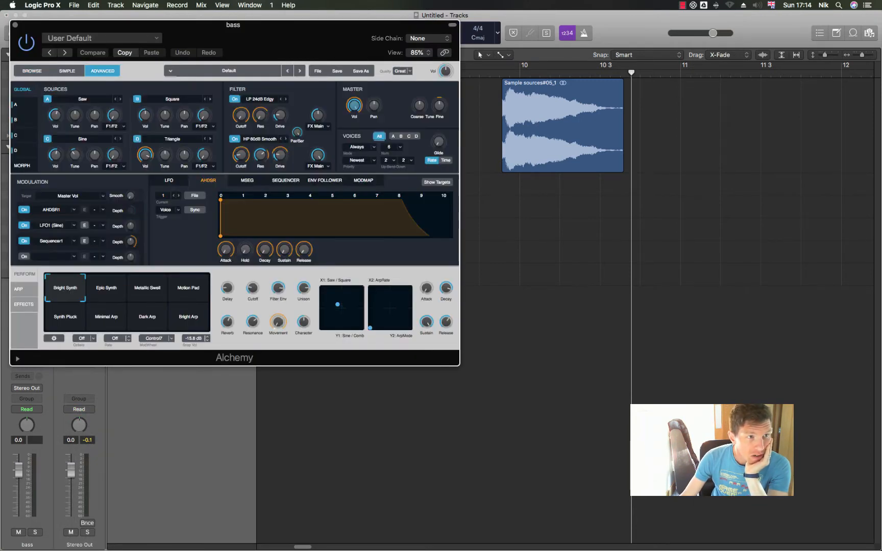
click(136, 99)
click(136, 139)
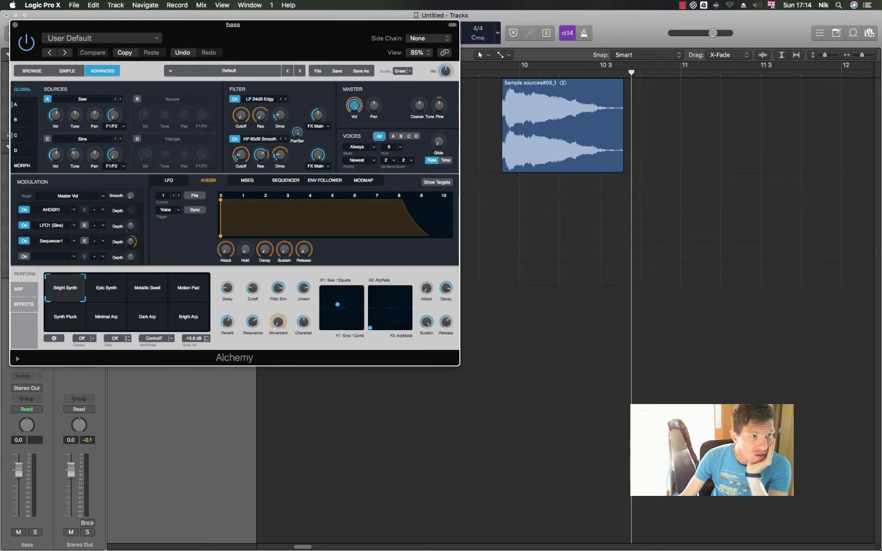
click(47, 139)
Step: Export the trimmed region near bar 10 to the Desktop as a WAVE audio file, with "bottle bass1" as the custom filename text
drag(153, 24, 177, 150)
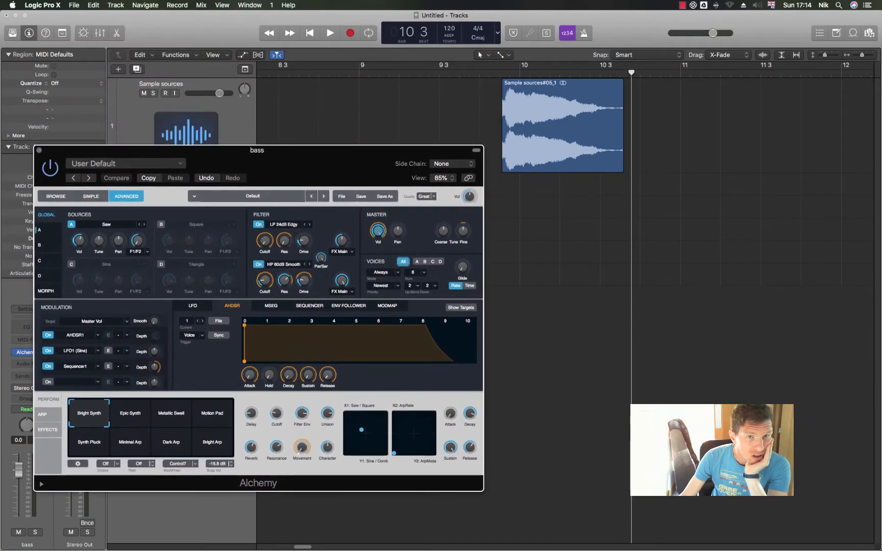
drag(561, 125, 584, 157)
right_click(593, 122)
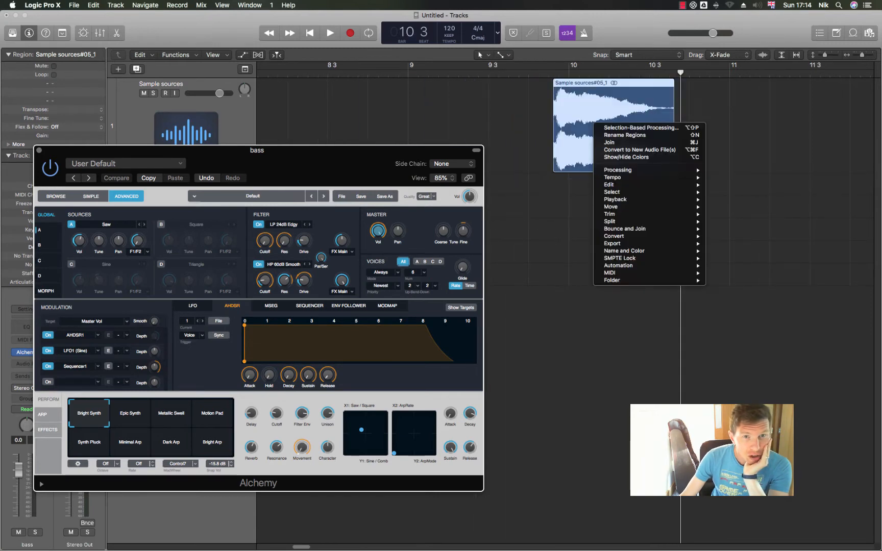
mouse_move(622, 244)
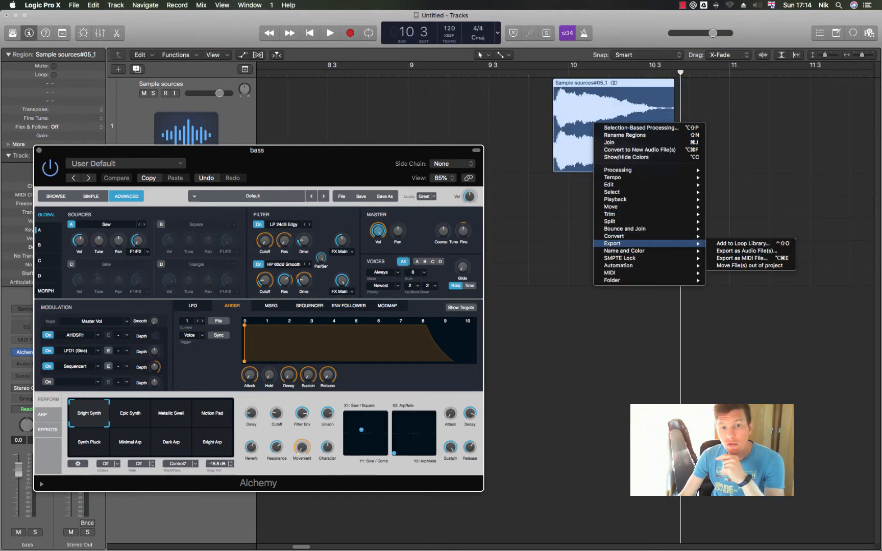
click(746, 250)
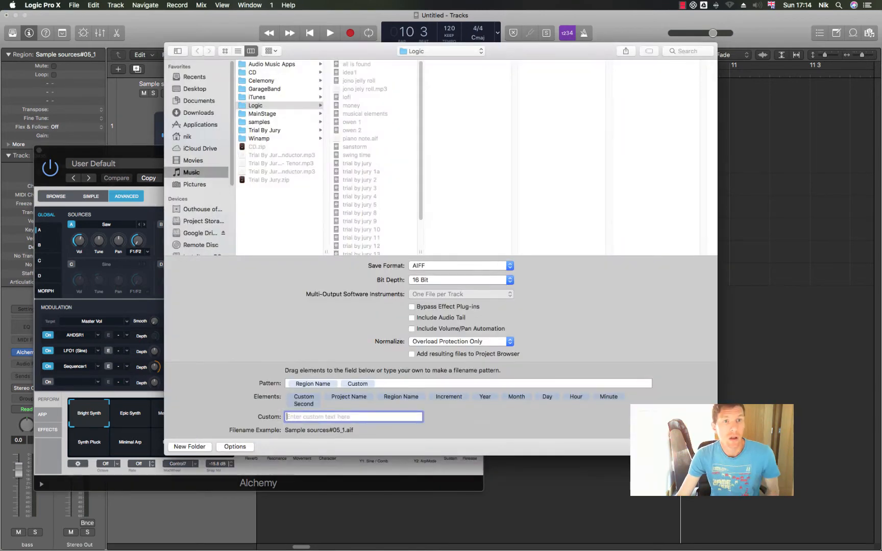
click(195, 89)
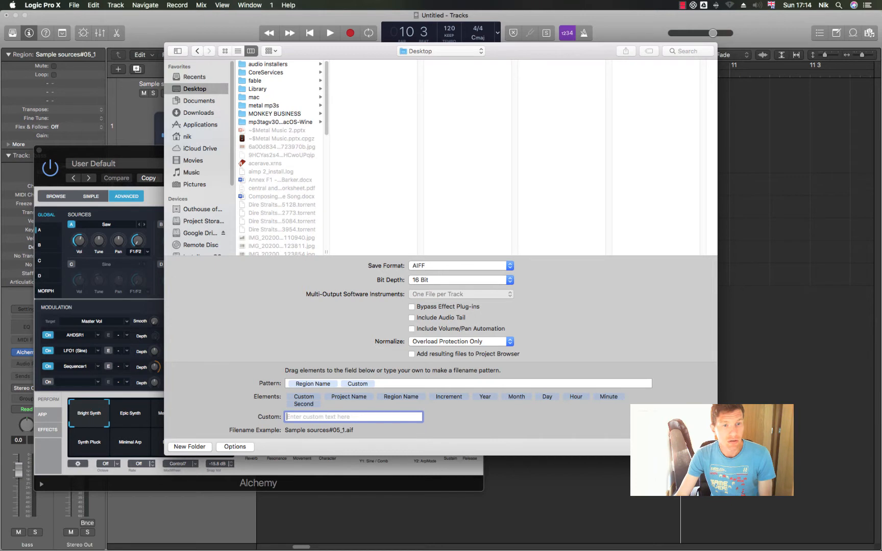
click(459, 265)
click(424, 275)
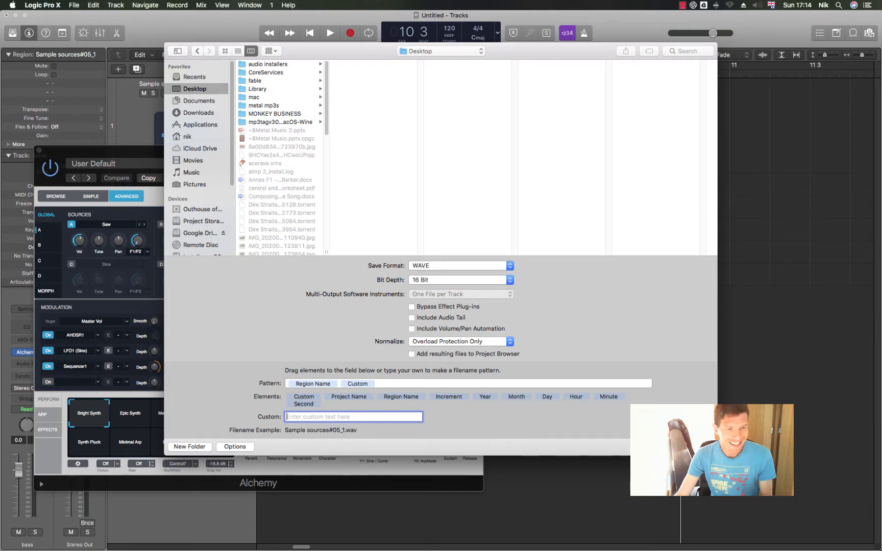
text(bott)
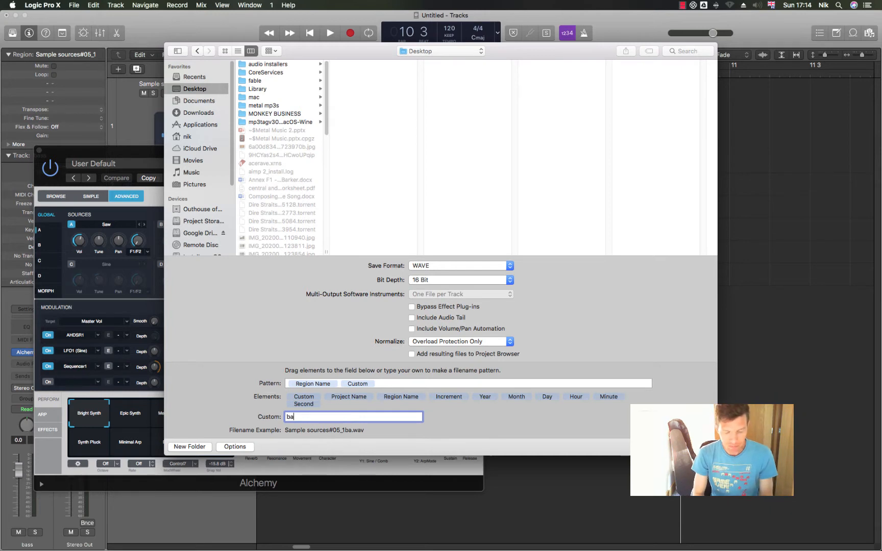
text(le bass1)
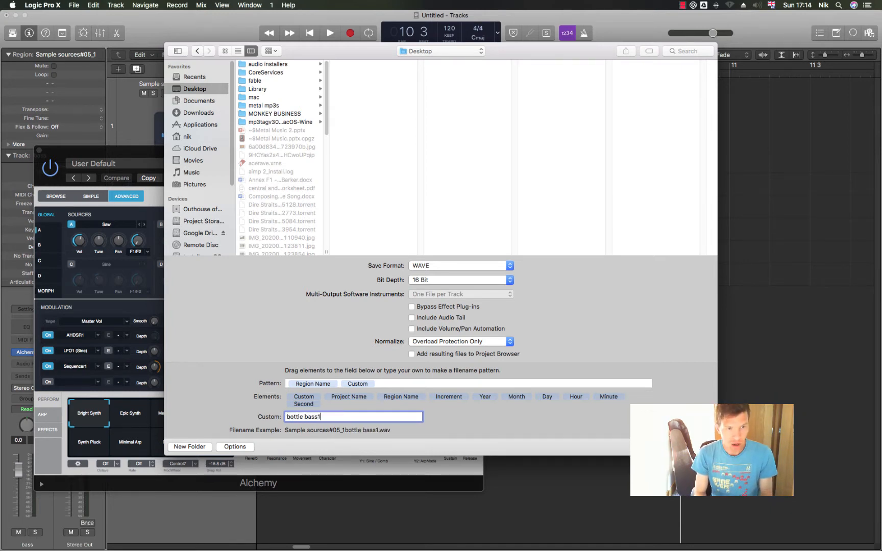
key(Return)
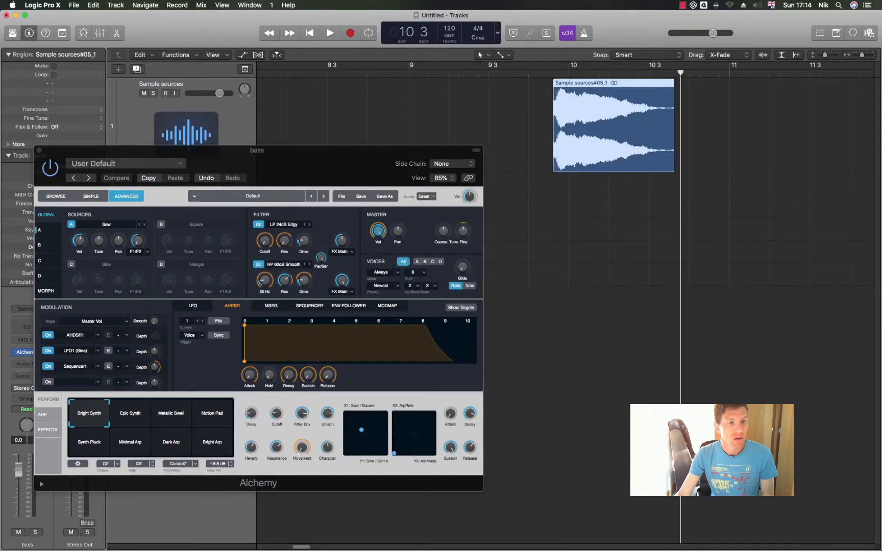
Step: Start an audio import for Alchemy's source A and add the exported bottle bass1 WAV file from the desktop to its import list
click(106, 224)
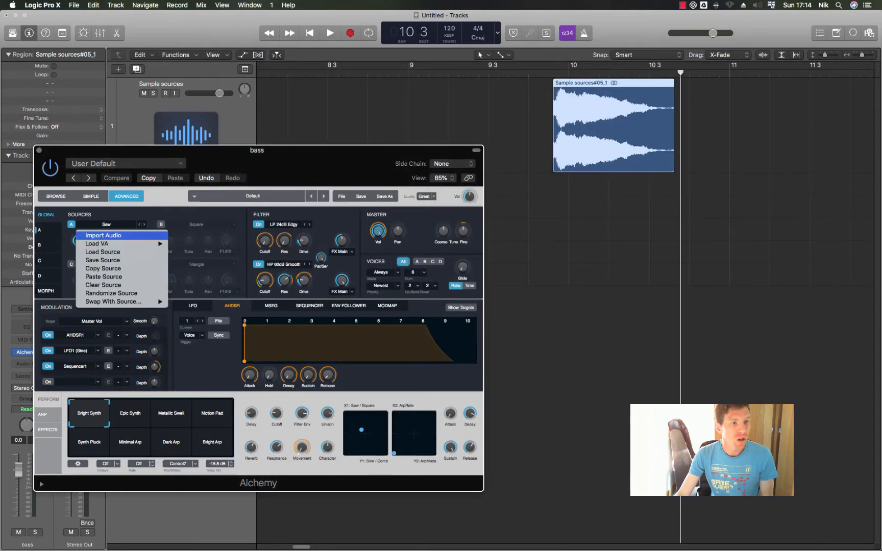
click(106, 236)
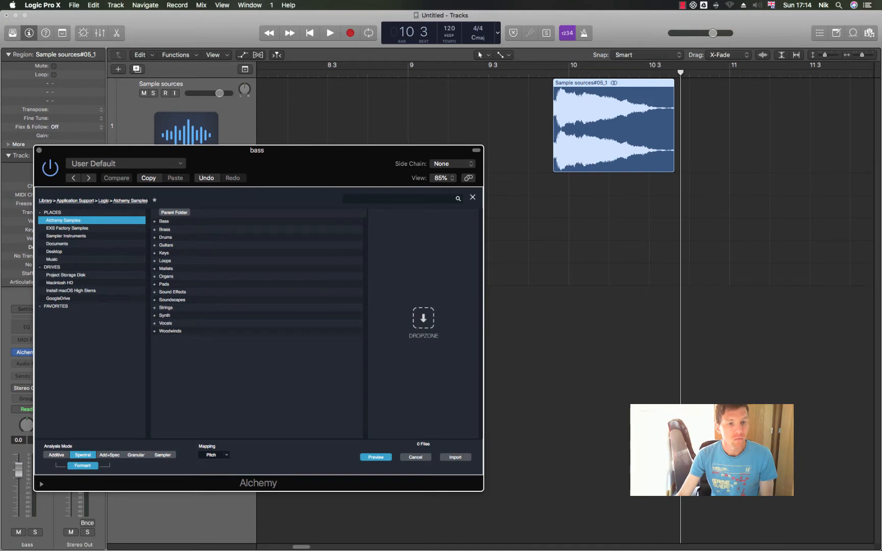
drag(536, 15, 513, 330)
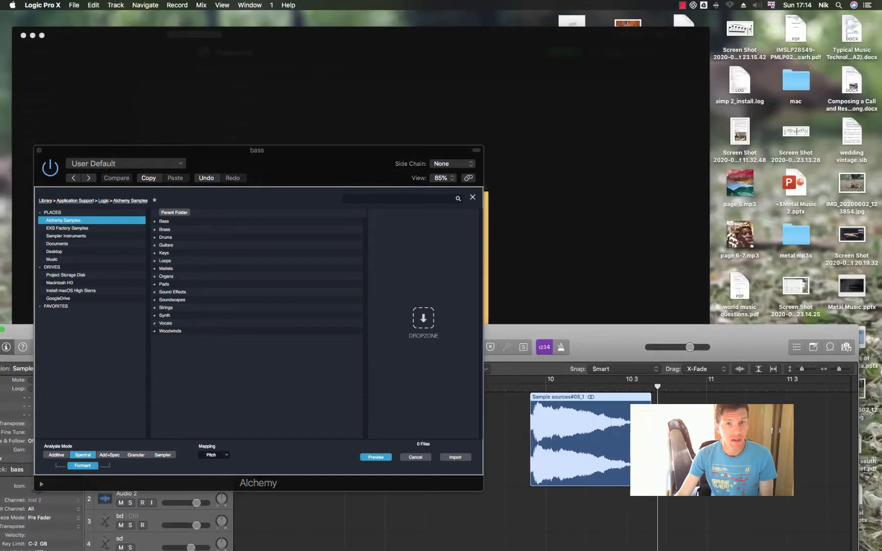
click(32, 35)
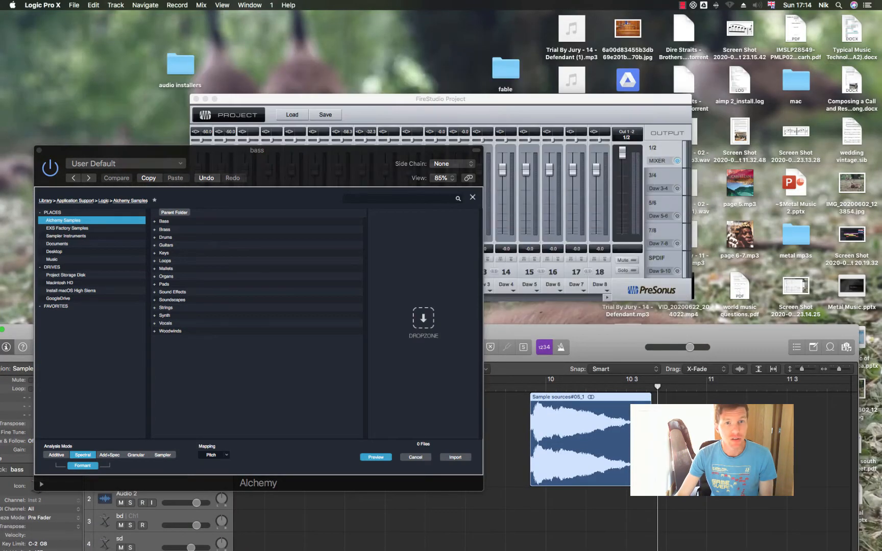
drag(377, 100, 173, 72)
drag(500, 102, 339, 69)
click(571, 182)
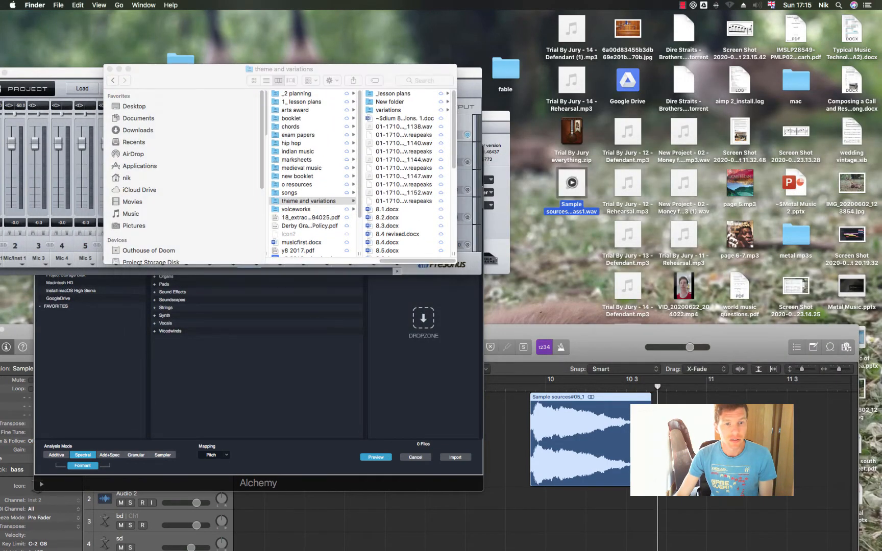
drag(571, 182, 424, 319)
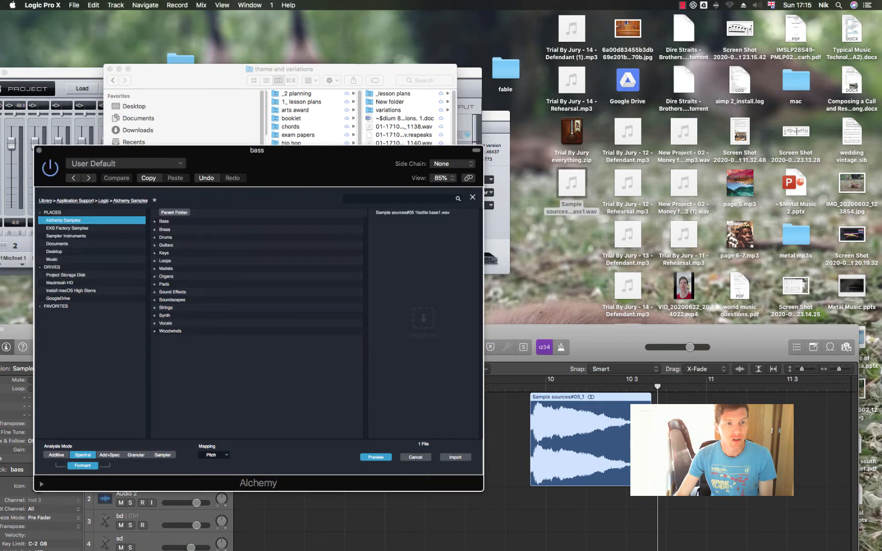
Step: Preview the bottle bass1 sample in Alchemy's import browser and import it into source A
drag(317, 151, 410, 113)
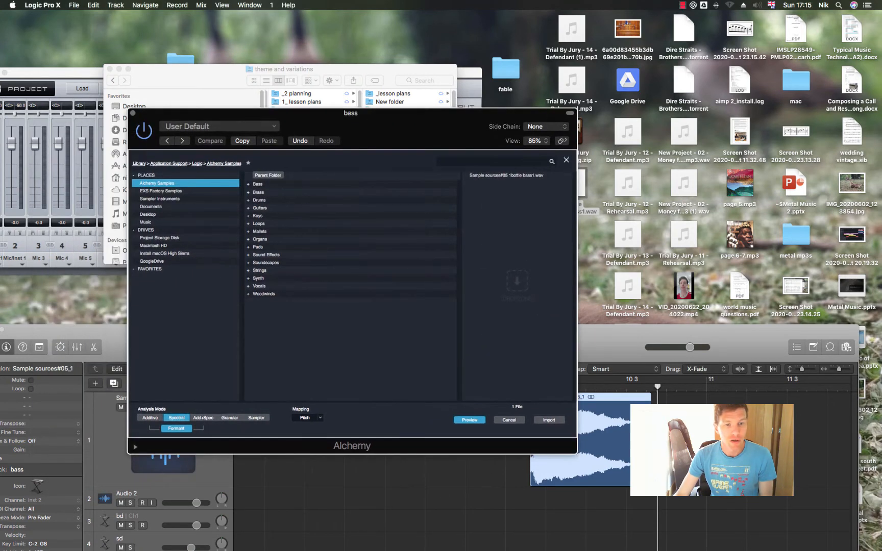
click(469, 420)
click(506, 175)
click(549, 419)
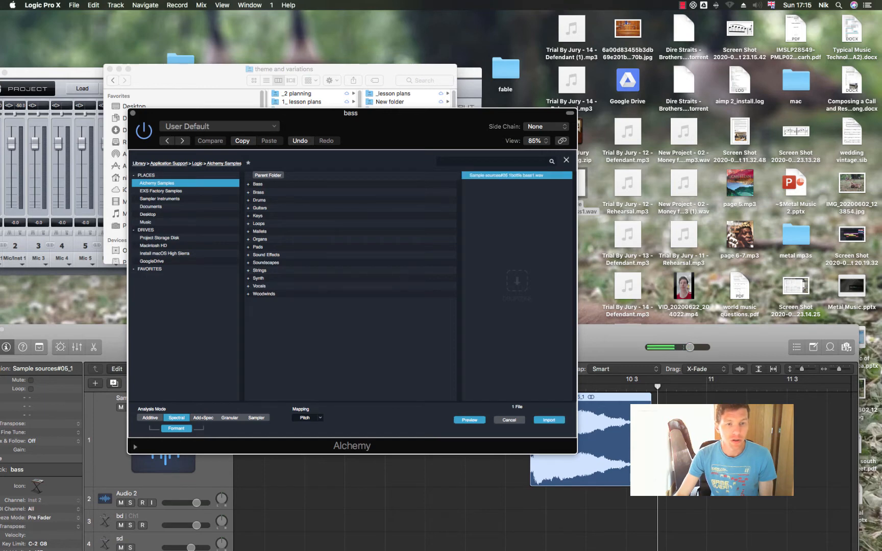
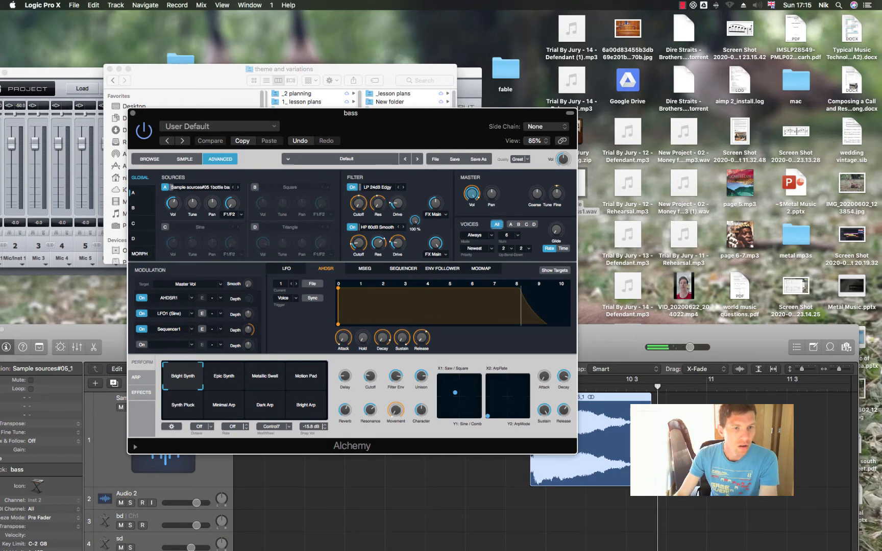
Step: Switch off the Acoustic Reverb, Mod FX and Three Band EQ in the bass Alchemy's main effects rack
click(143, 377)
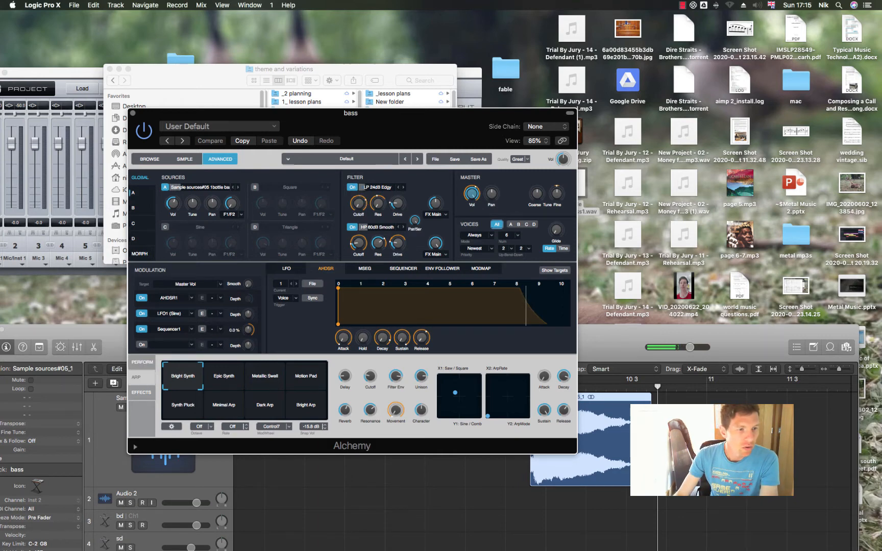
click(141, 392)
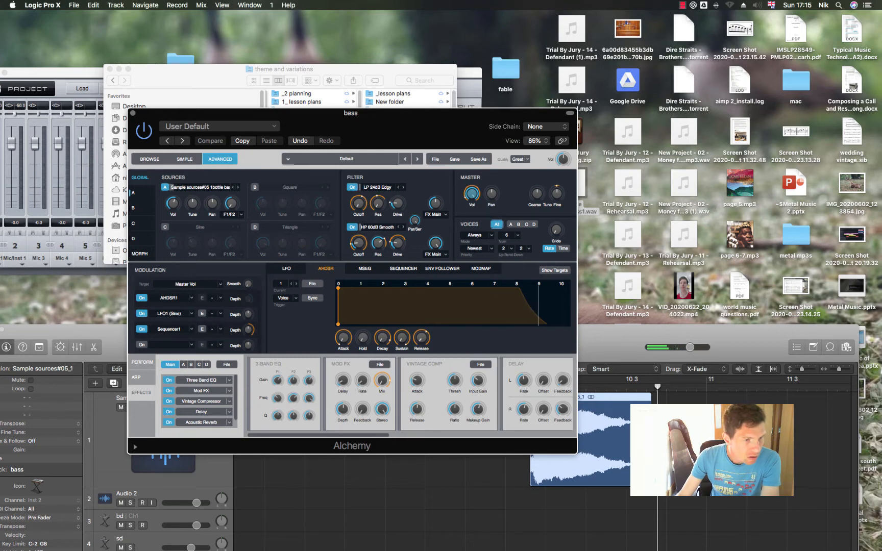
click(168, 422)
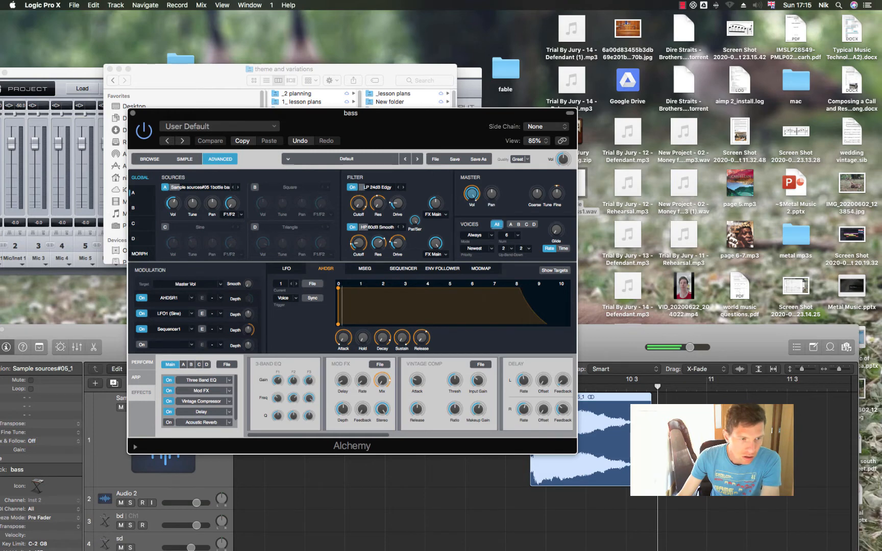
click(169, 412)
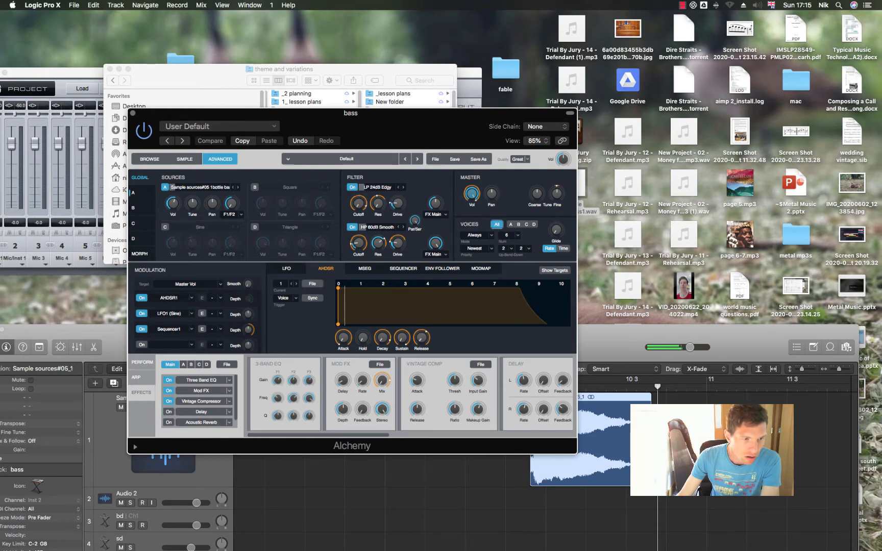
click(169, 412)
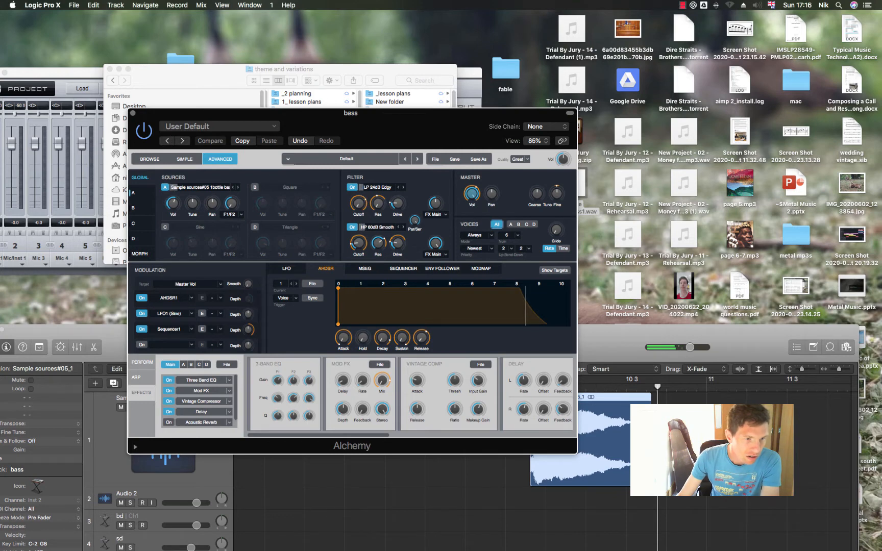
click(168, 390)
click(201, 391)
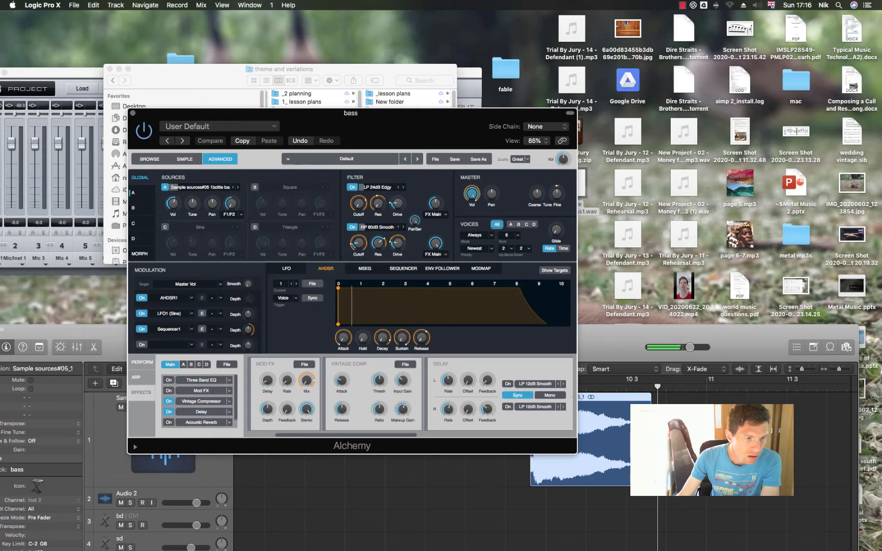
click(201, 380)
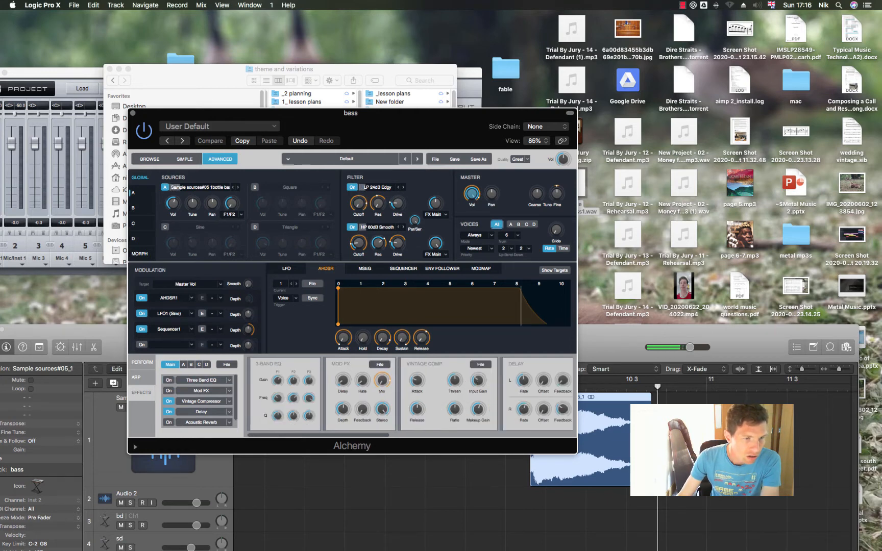
click(201, 412)
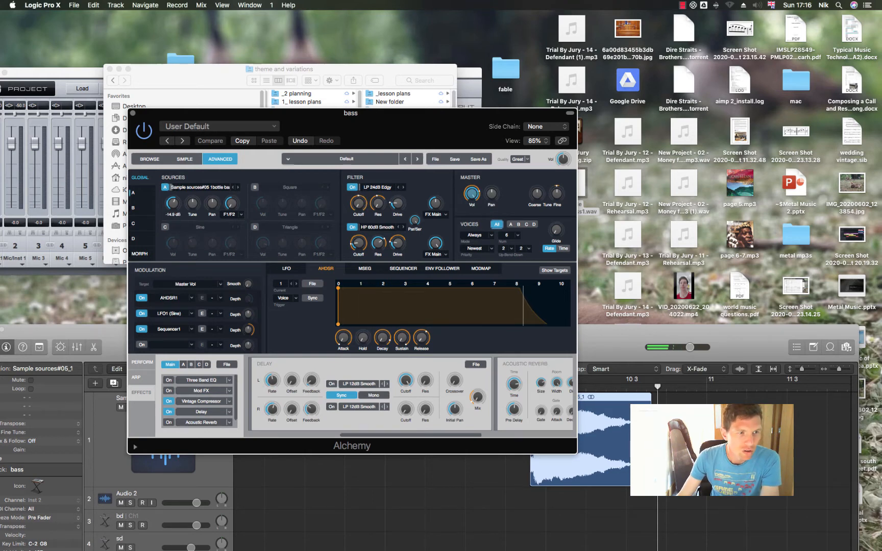
Step: Close the bass track's Alchemy and create a new track with duplicate settings from the bass track
click(134, 192)
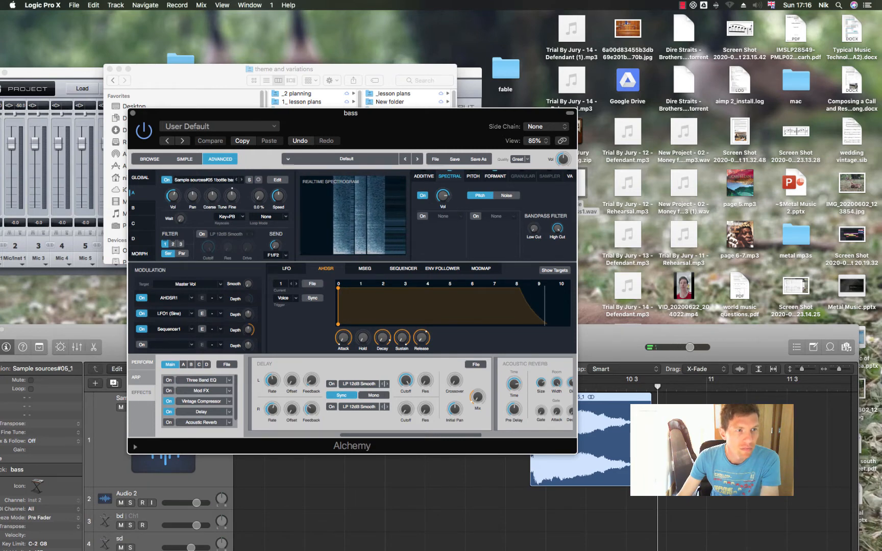
key(super+w)
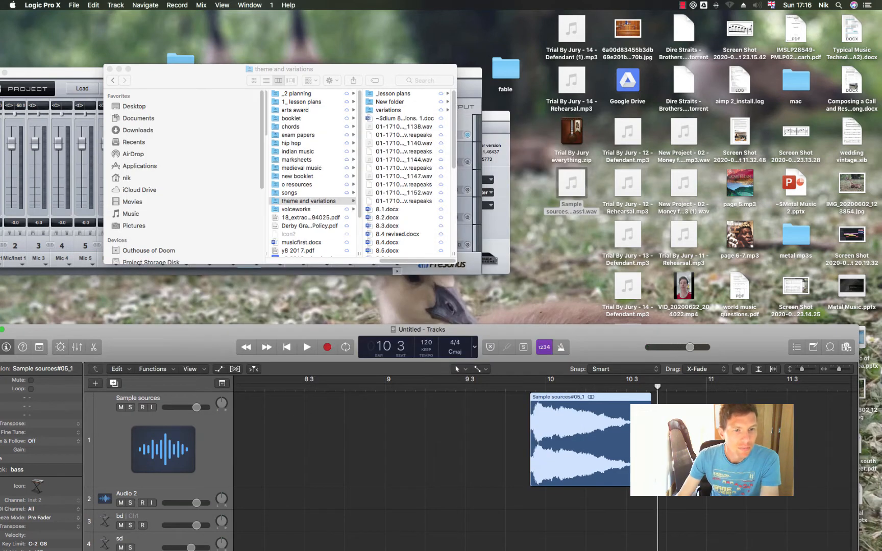
drag(460, 330, 512, 81)
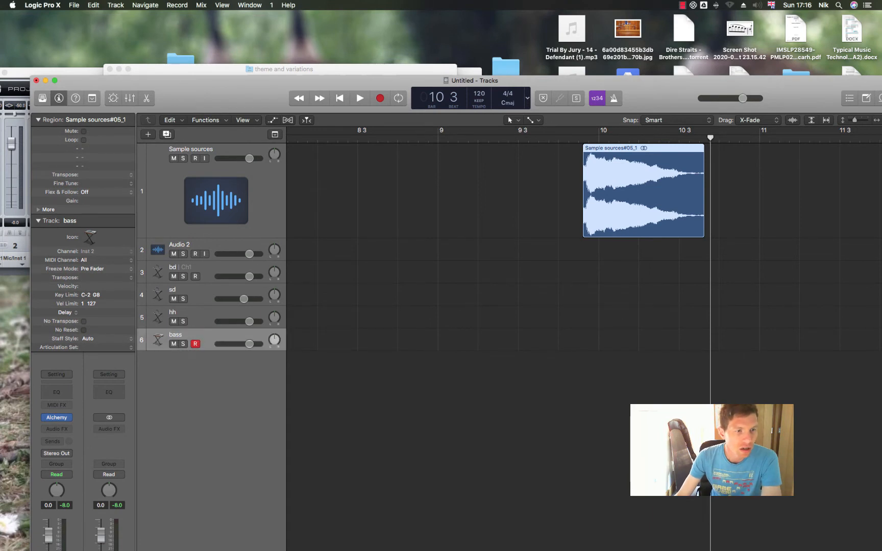
right_click(215, 338)
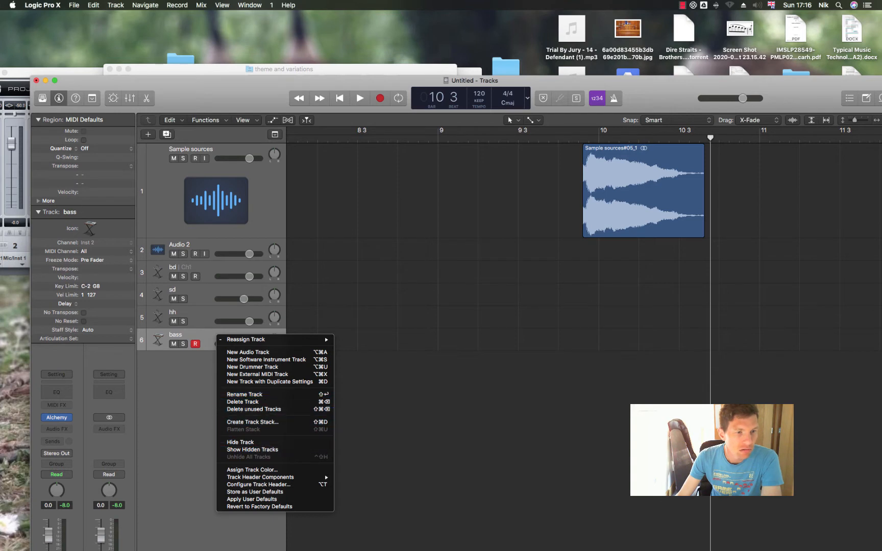
click(270, 382)
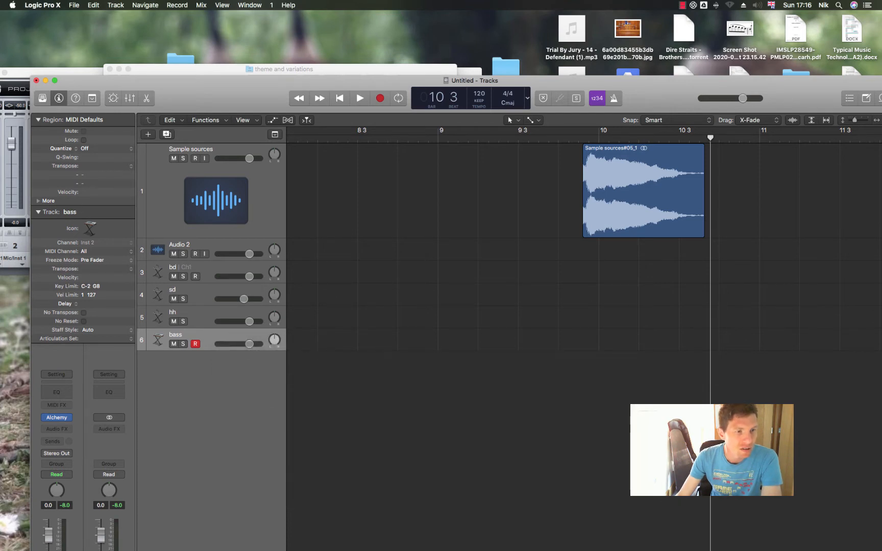
Step: Open Alchemy on the duplicated bass track and try the Sustain loop mode on source A
mouse_move(57, 418)
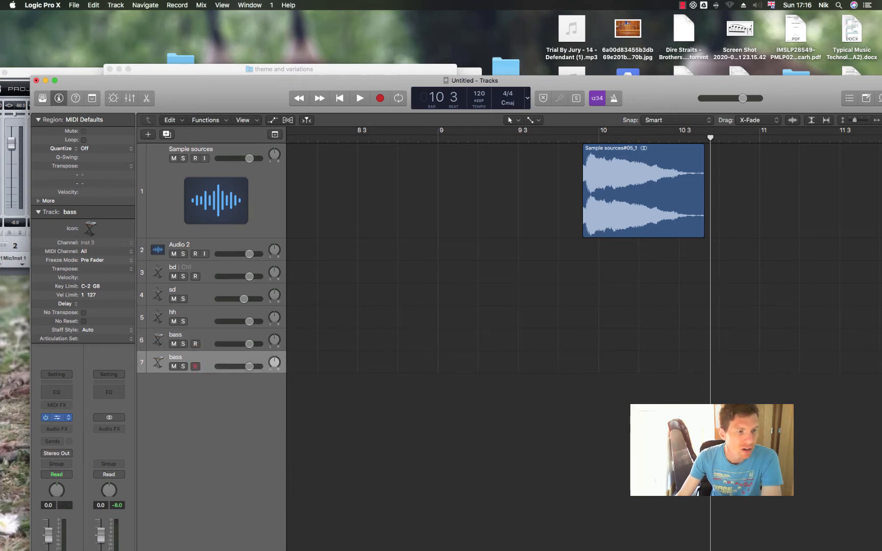
click(58, 418)
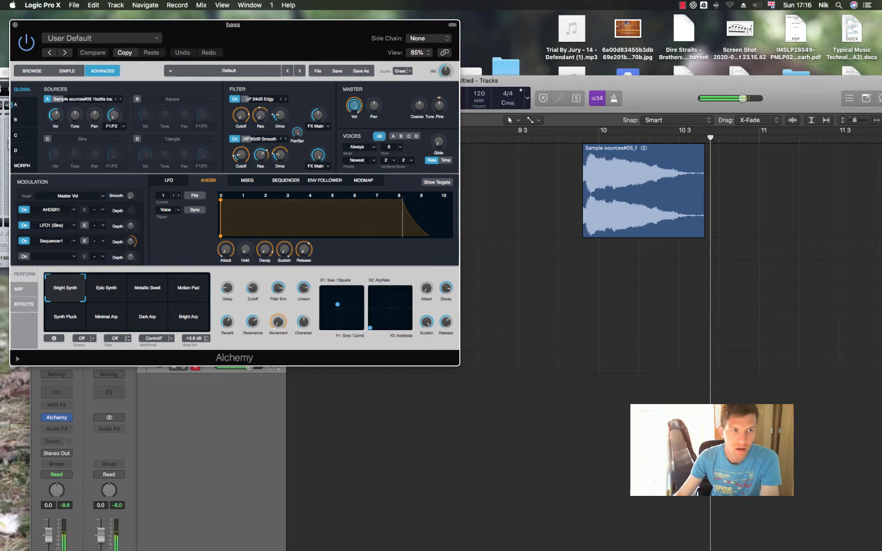
click(15, 105)
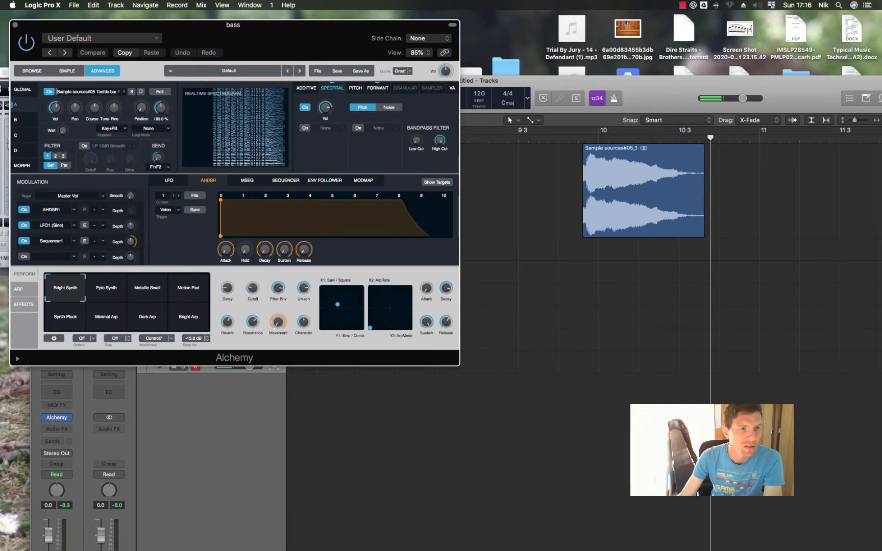
click(163, 128)
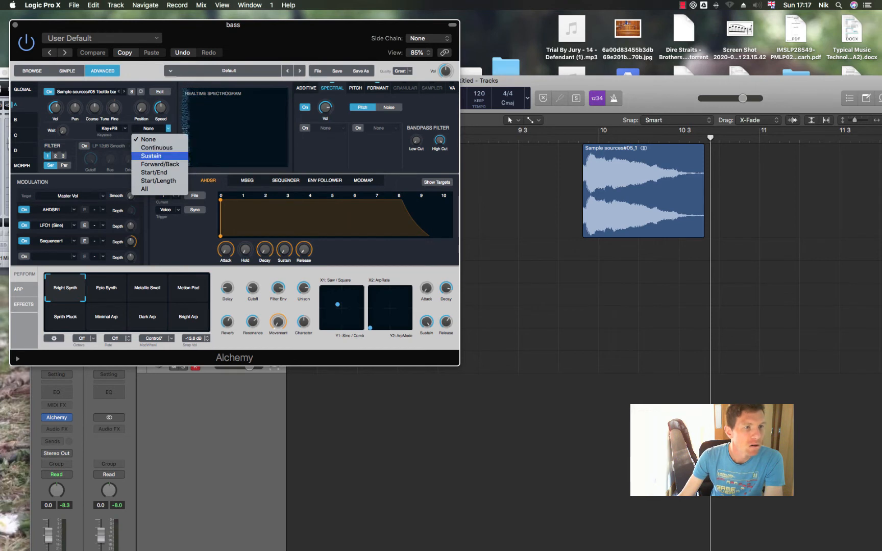
click(153, 156)
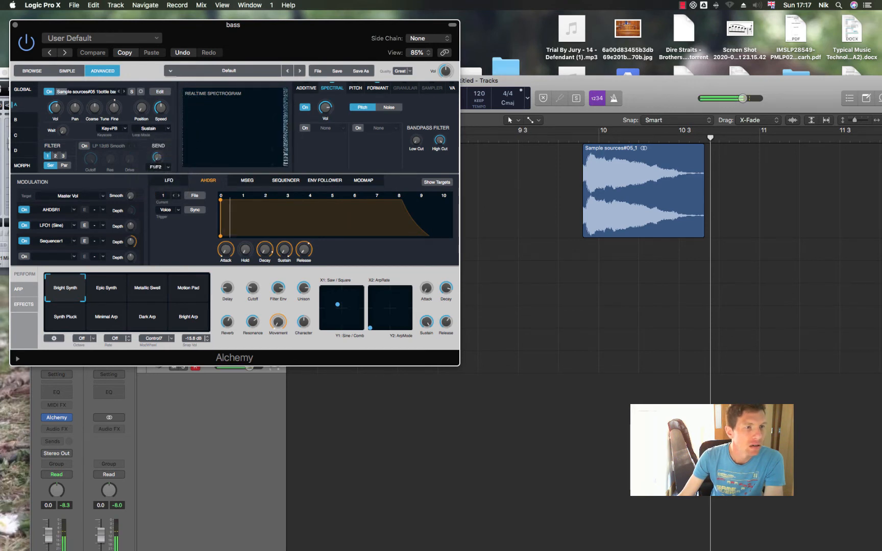
Step: Change source A's loop mode to Start/End and adjust its loop start point
click(168, 128)
click(168, 128)
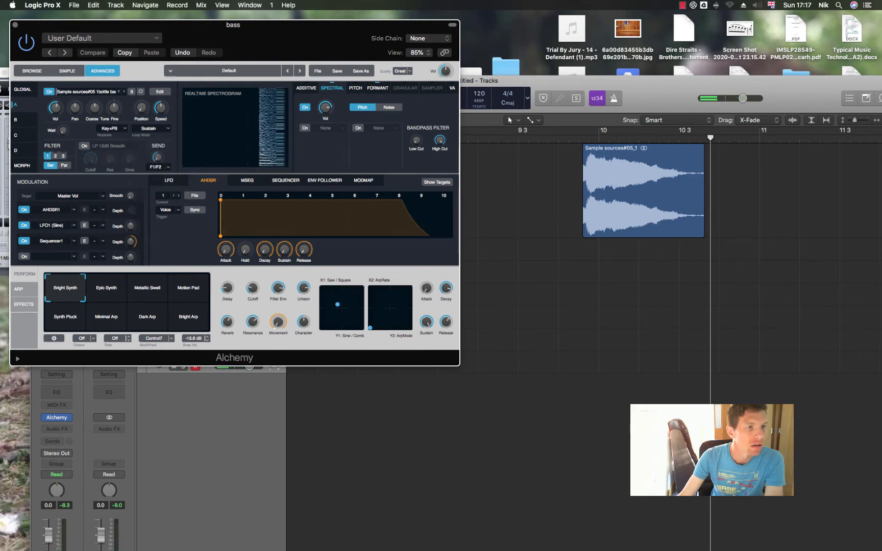
click(168, 128)
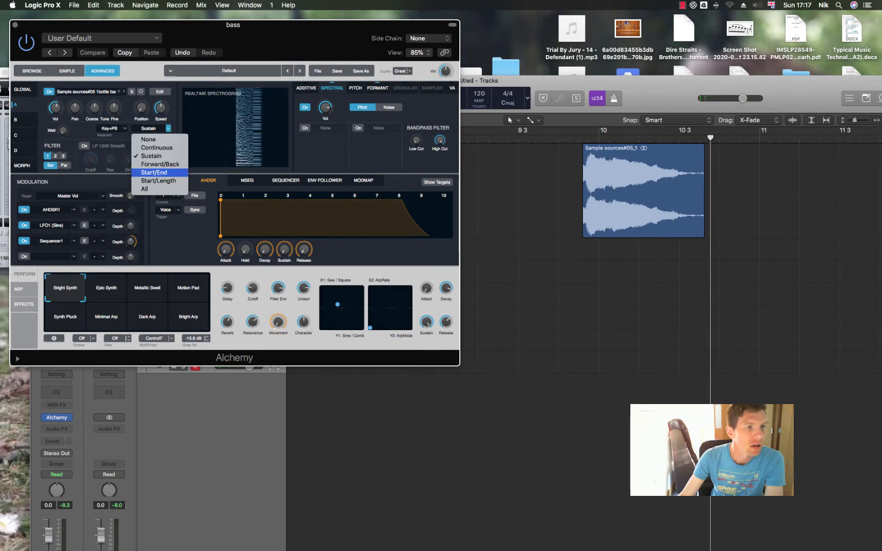
click(154, 172)
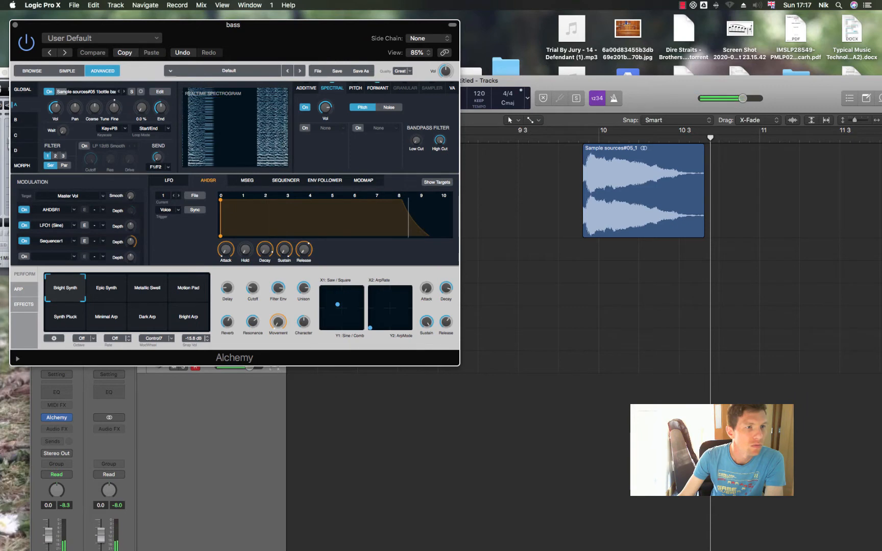
drag(141, 107, 160, 115)
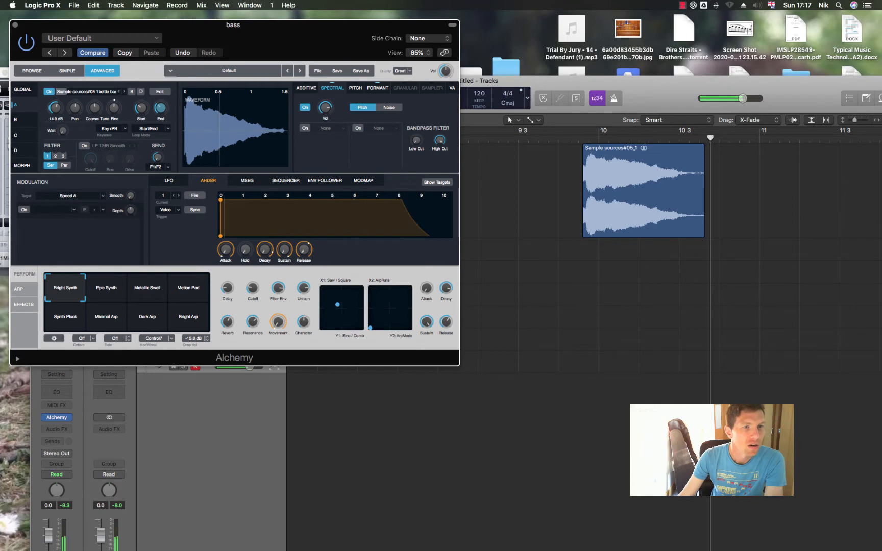
Step: Switch off Alchemy's global LP 24dB Edgy filter and close the plug-in window
click(22, 89)
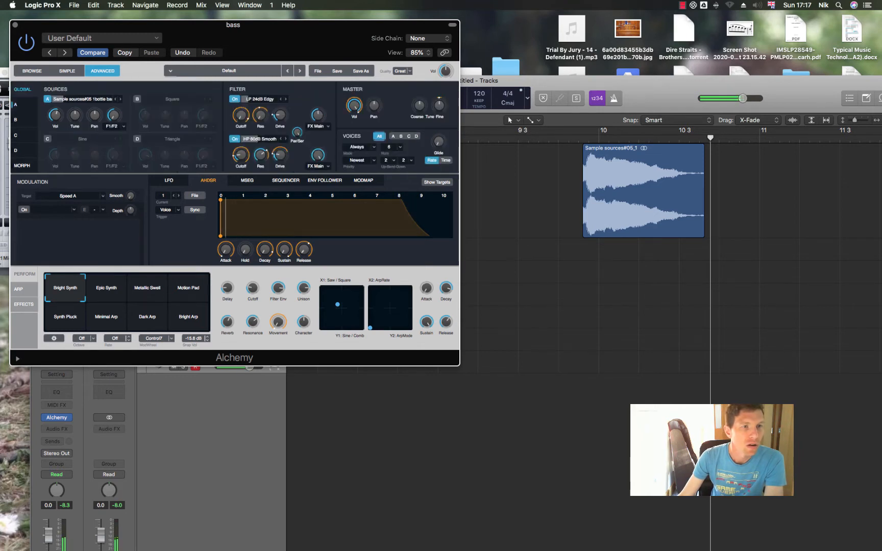
click(235, 99)
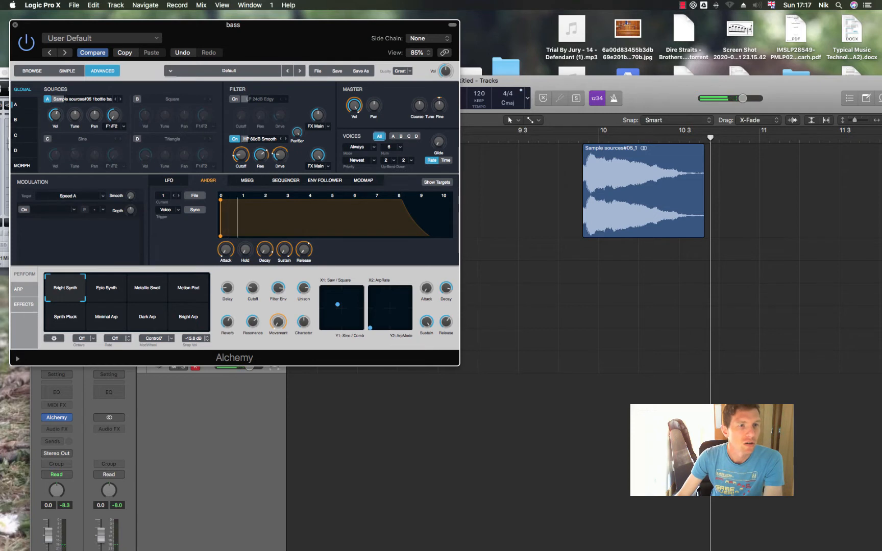
key(super+w)
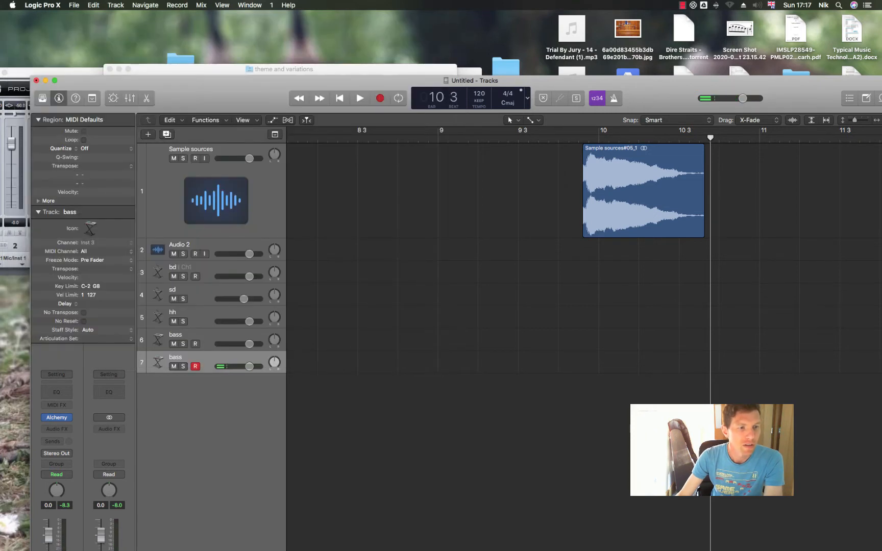
Step: Rename the duplicated bass track "e piano"
key(shift+Return)
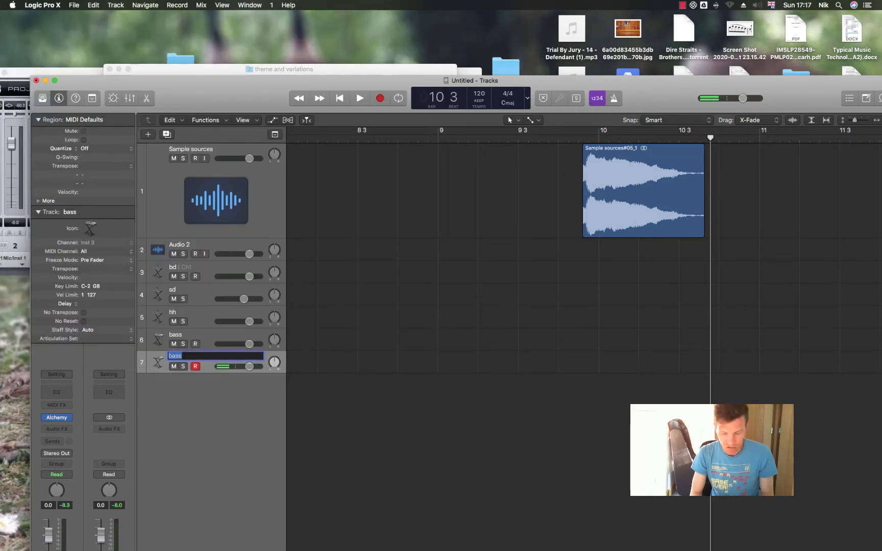
text(e piano)
key(Return)
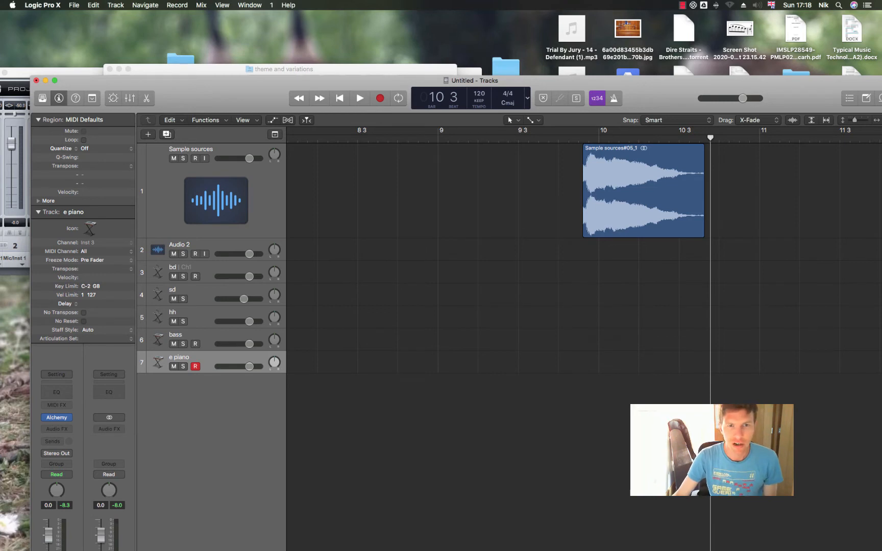
Step: Hide the Sample sources track from the arrangement
drag(855, 119, 855, 120)
click(174, 180)
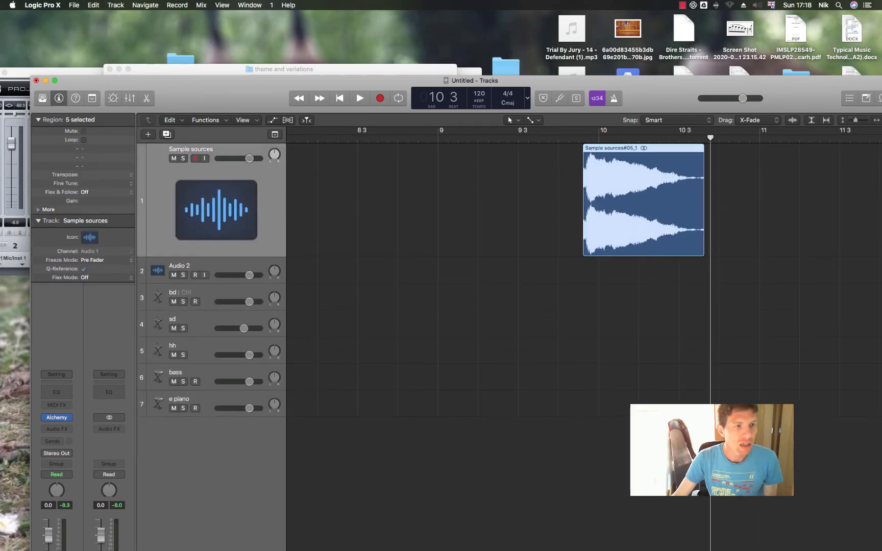
right_click(174, 180)
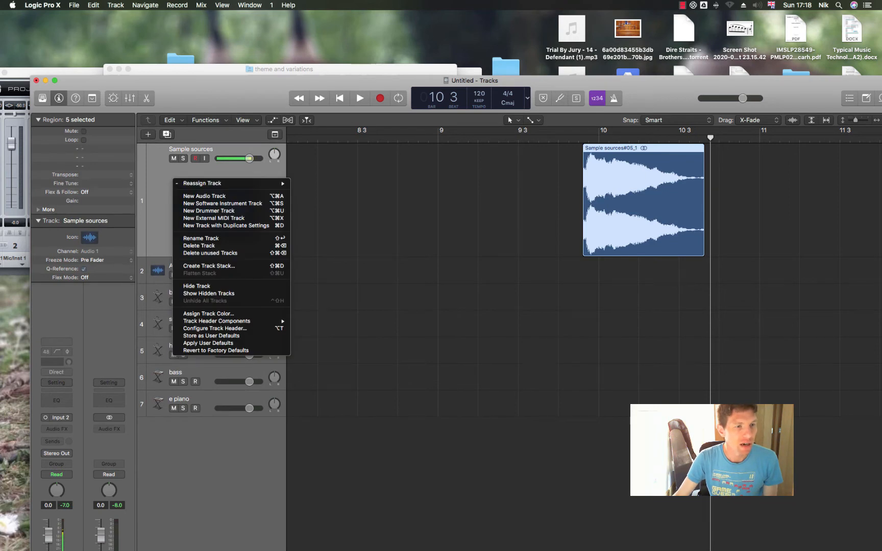
click(196, 286)
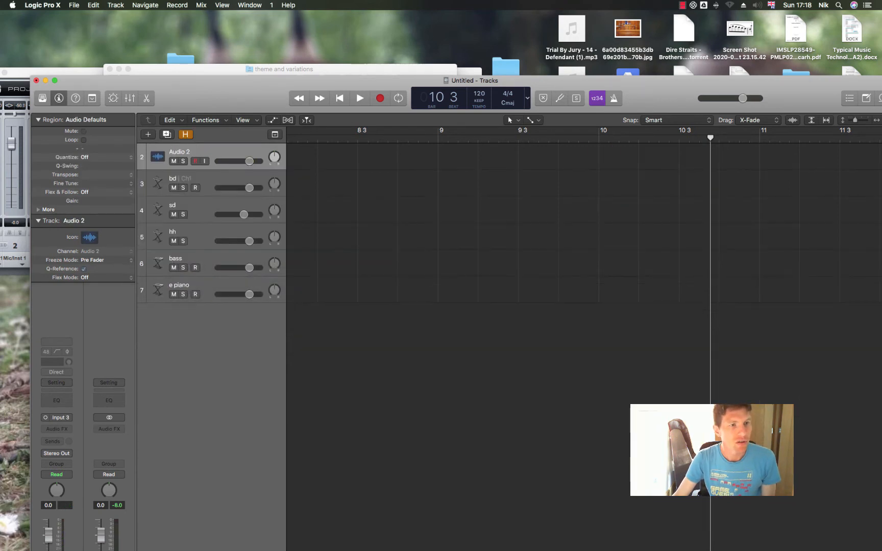
Step: Enlarge the track heights, move the Tracks window to fit the screen and zoom the timeline out to show bars 1 to 16
right_click(215, 153)
key(Escape)
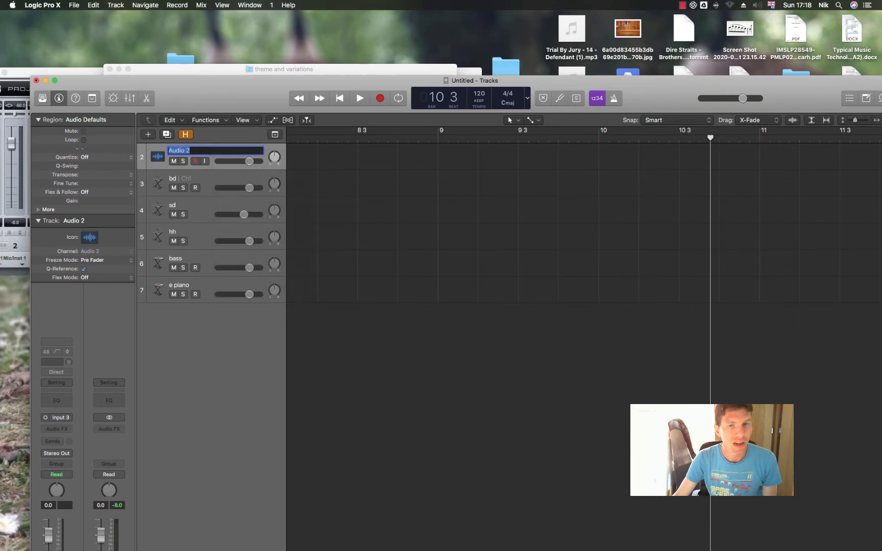
drag(854, 120, 856, 120)
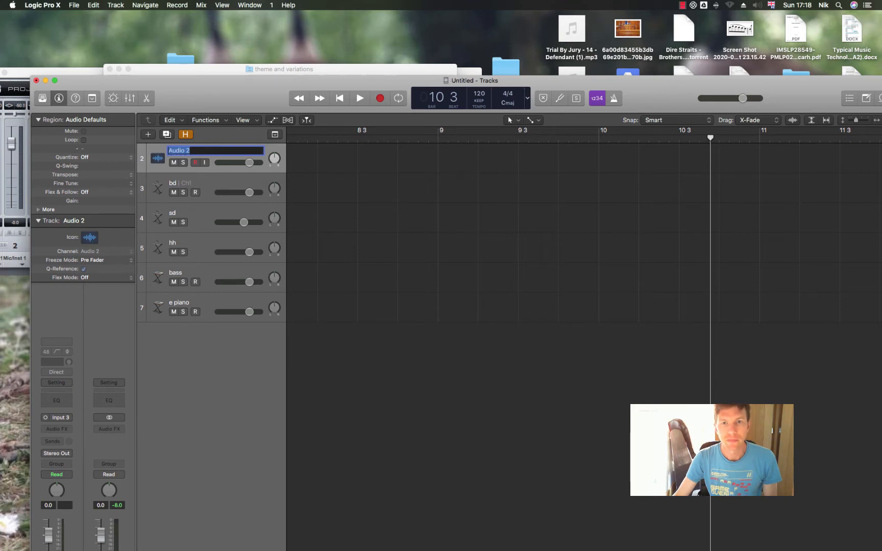
drag(638, 81, 604, 28)
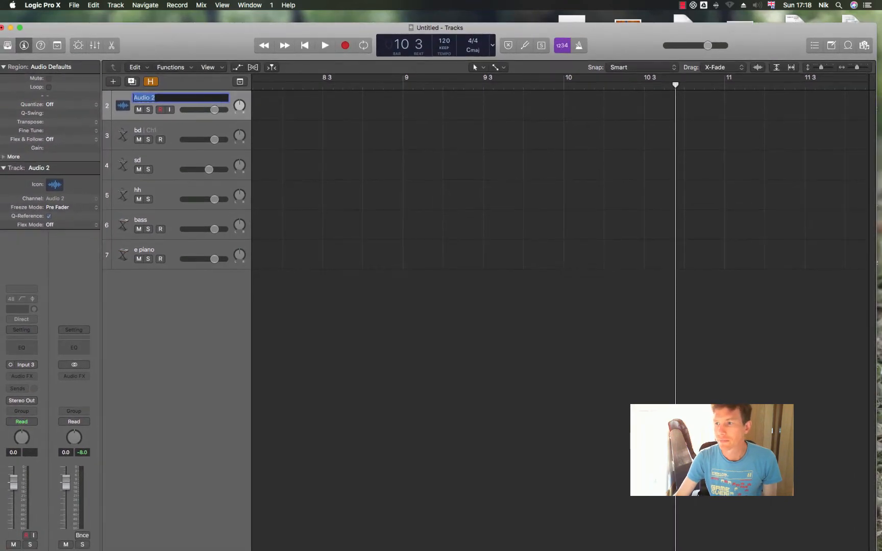
drag(857, 68, 854, 67)
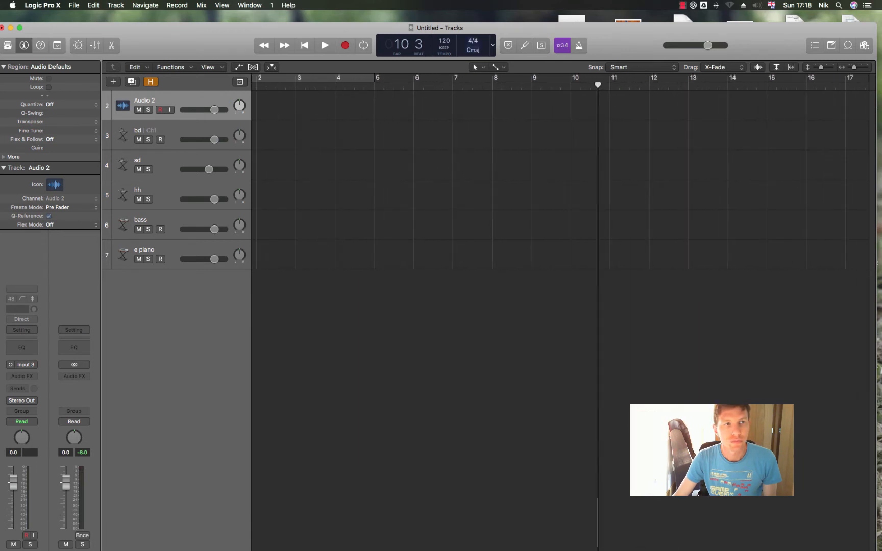
drag(765, 28, 770, 25)
scroll(565, 310, left, 3)
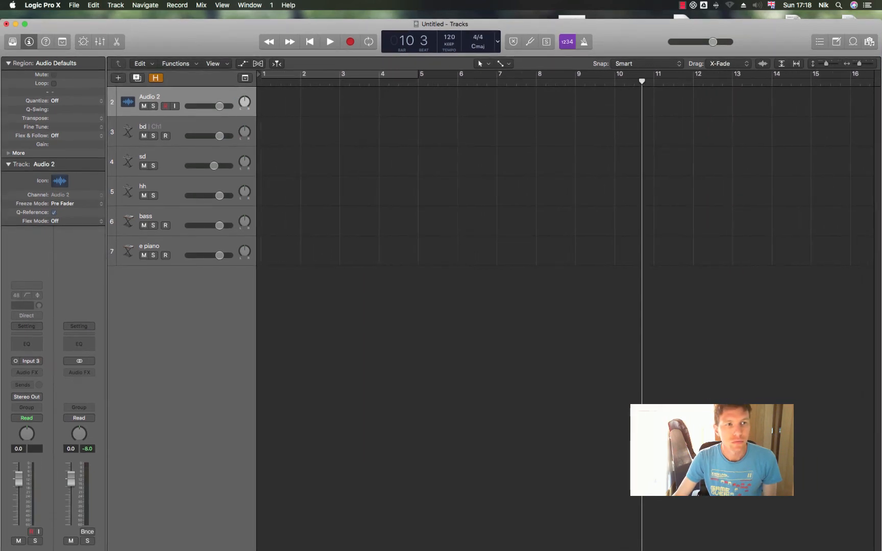
Step: Select the bd, sd and hh drum tracks together and return the playhead to the start of bar 1
key(Down)
key(Down)
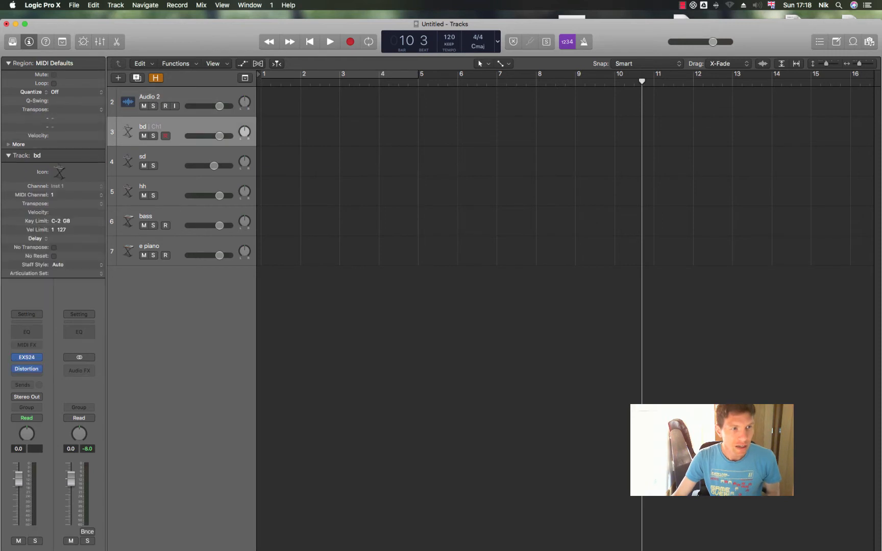
key(Up)
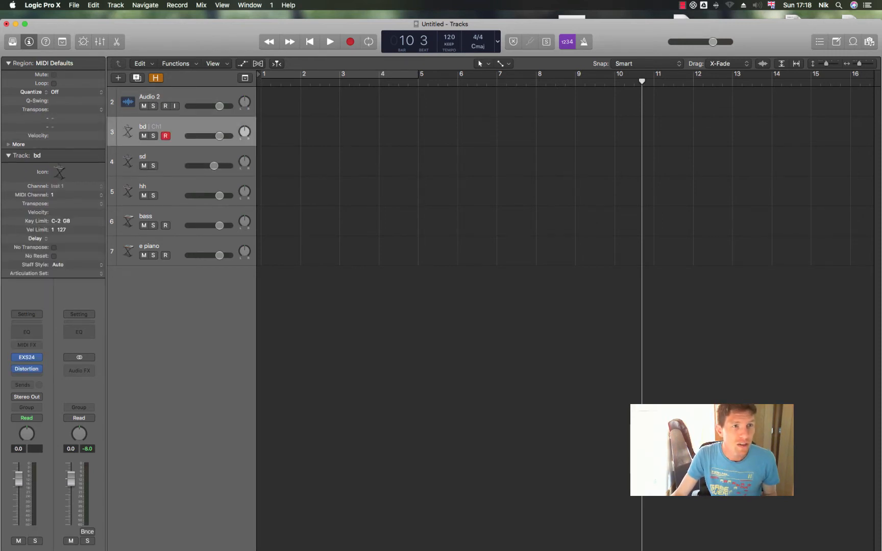
key(Return)
key(space)
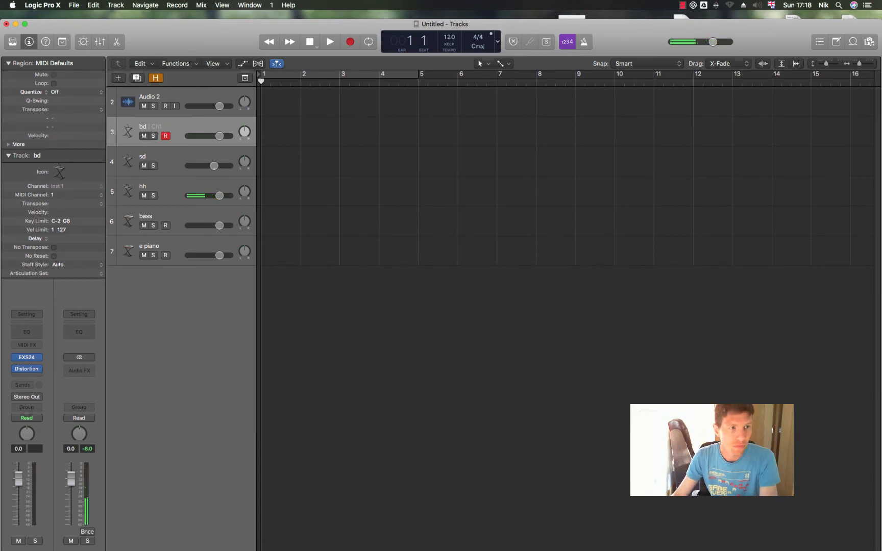
key(shift+Down)
key(shift+Down)
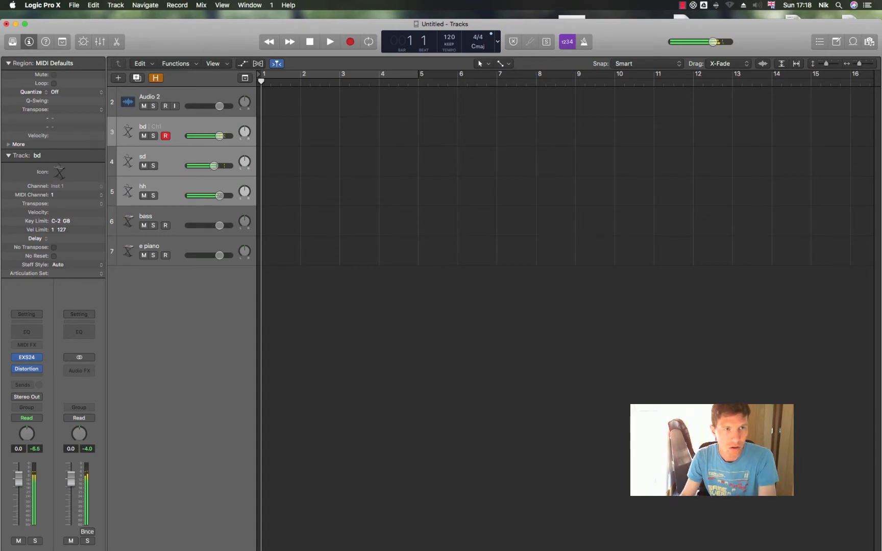
Step: Switch on the metronome click and set the project tempo to 150
key(k)
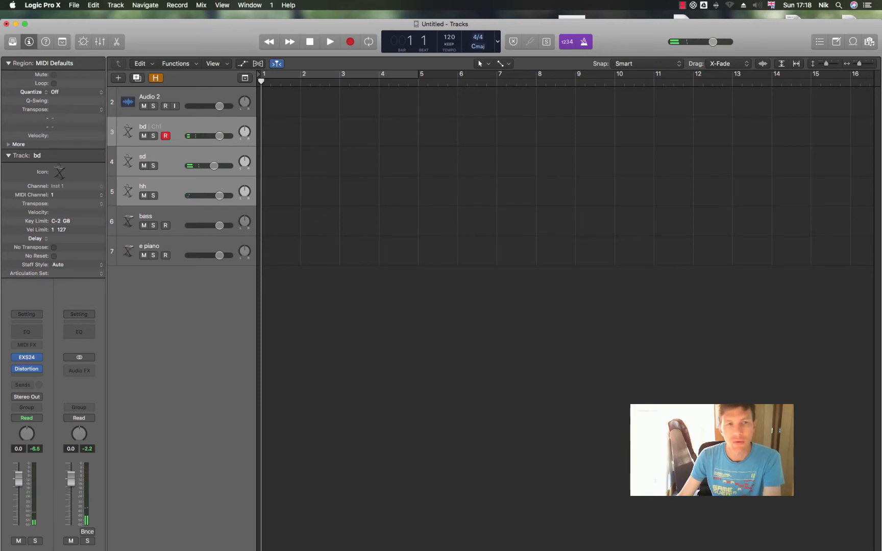
click(449, 45)
click(448, 37)
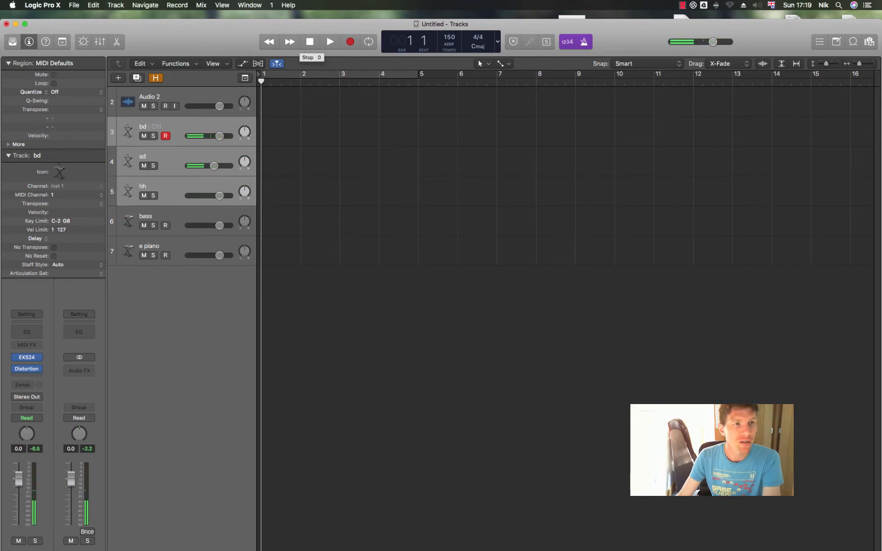
key(r)
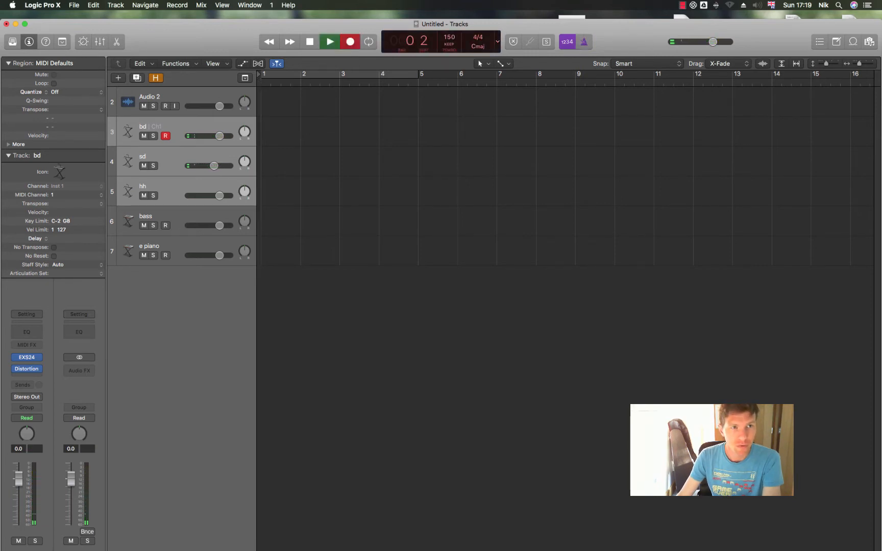
key(space)
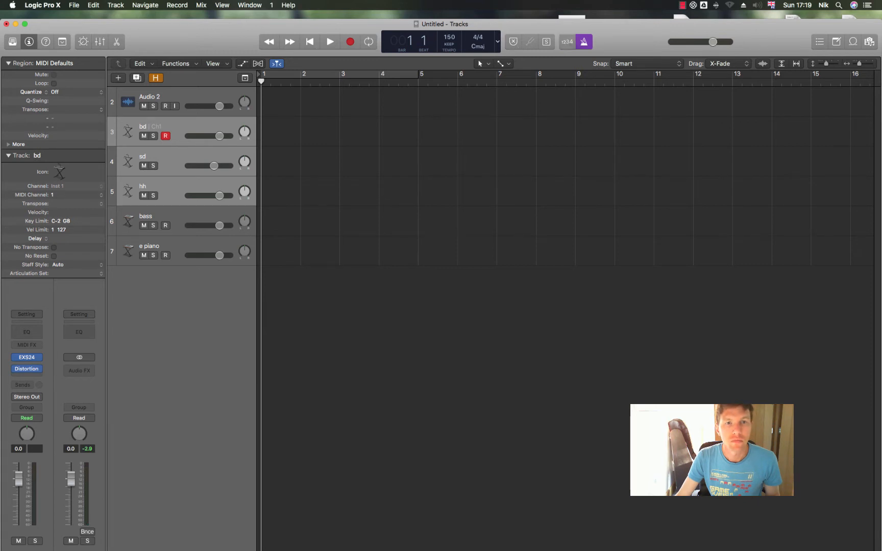
click(309, 42)
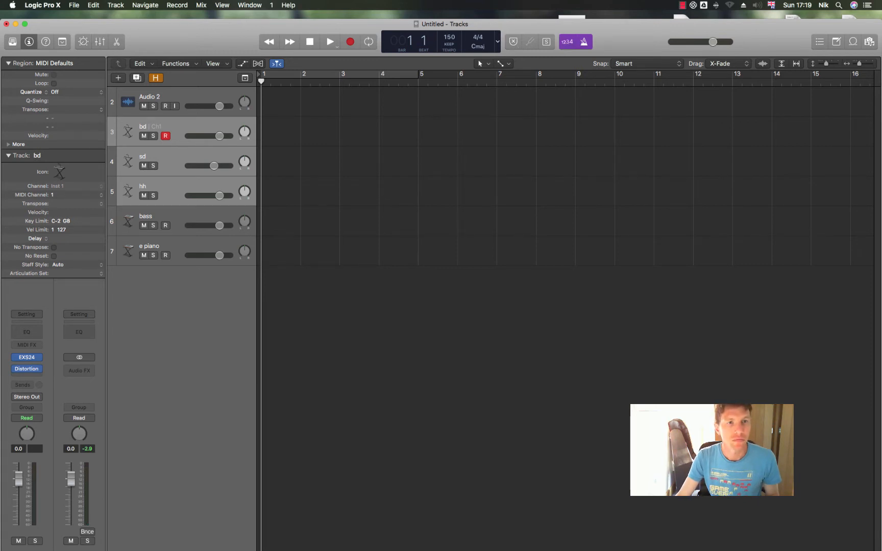
click(350, 41)
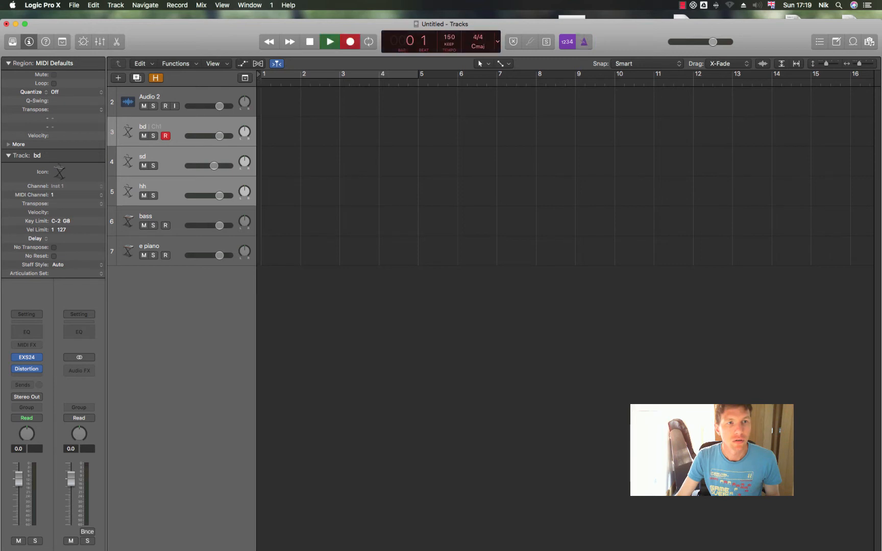
key(space)
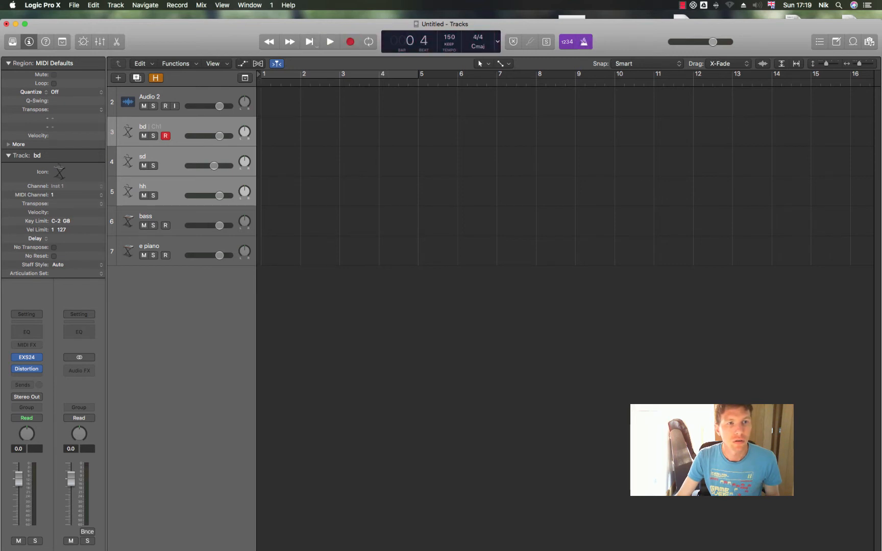
click(309, 42)
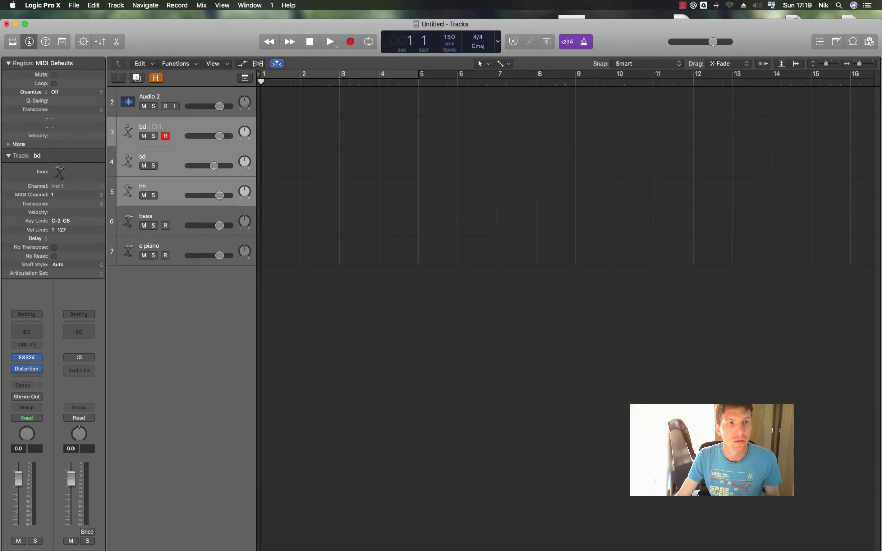
key(space)
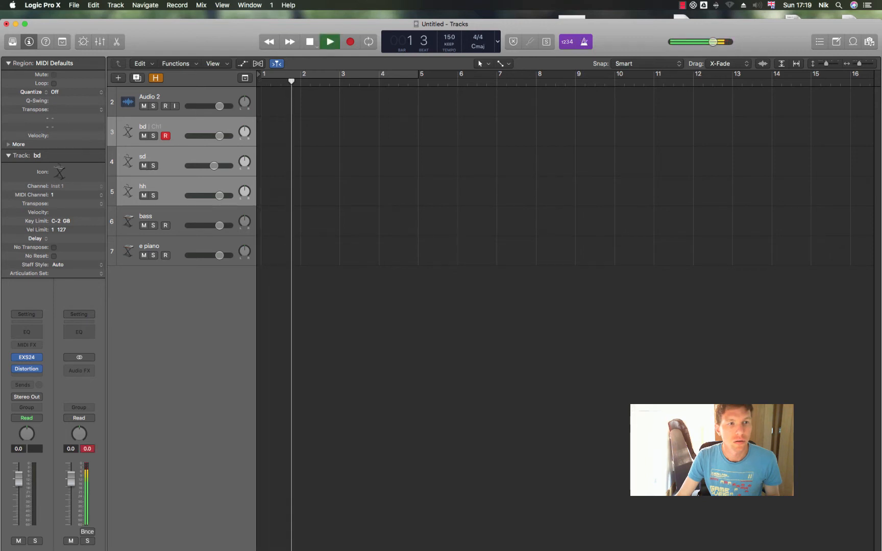
key(space)
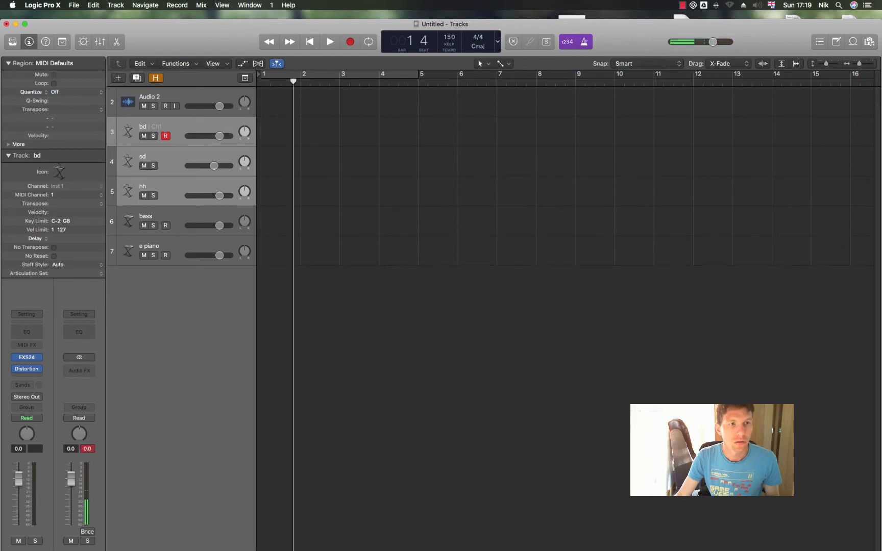
key(Return)
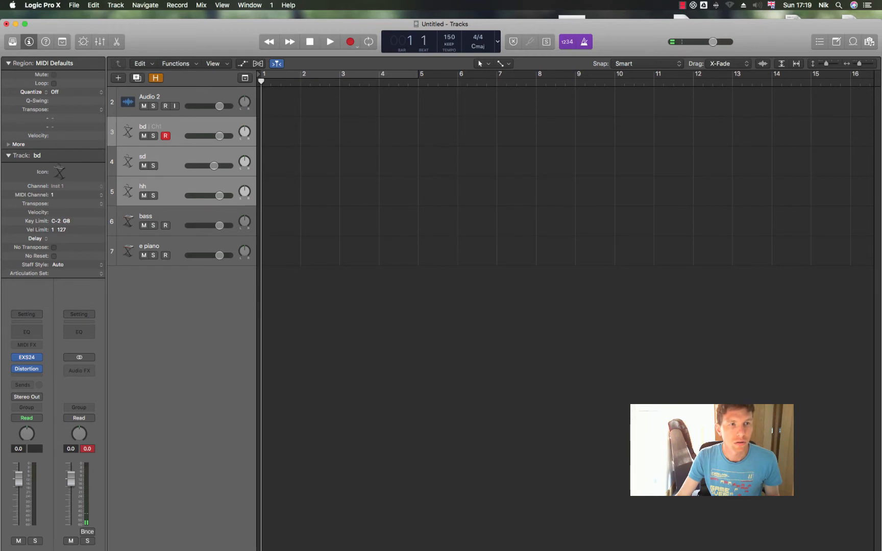
key(r)
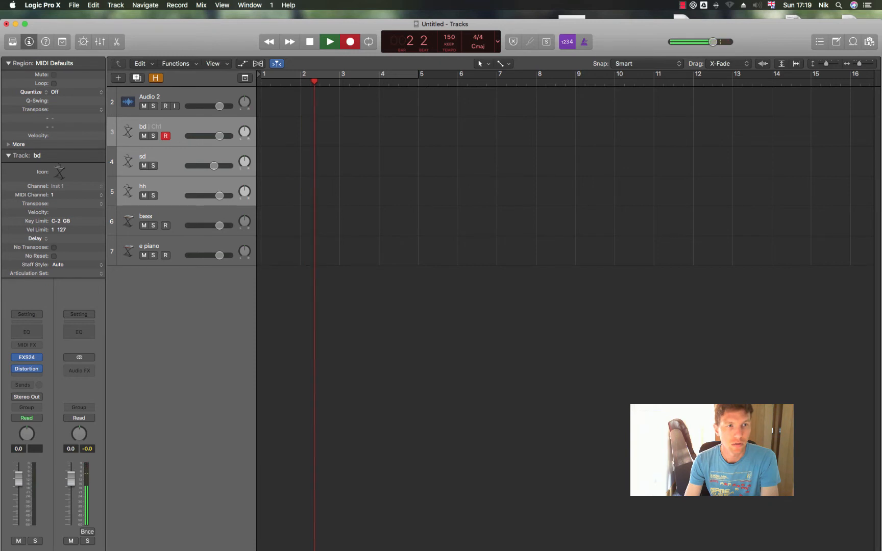
key(space)
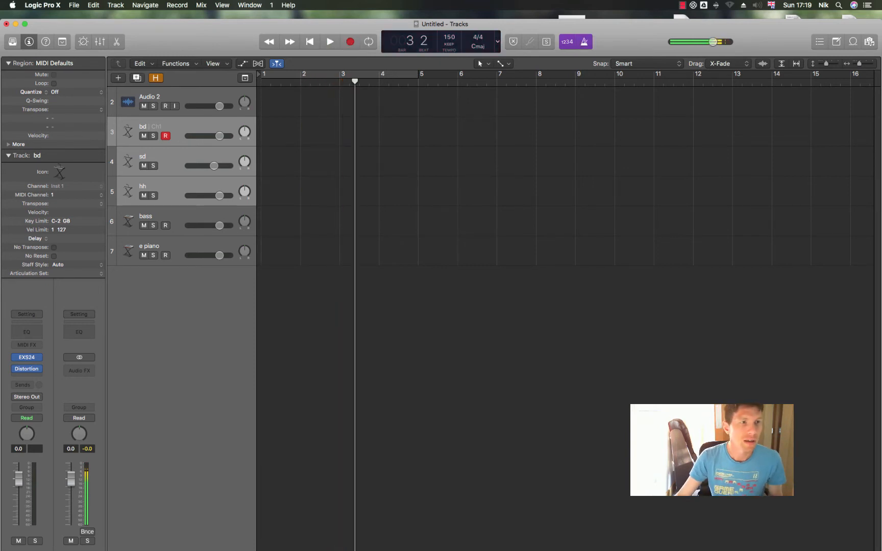
key(h)
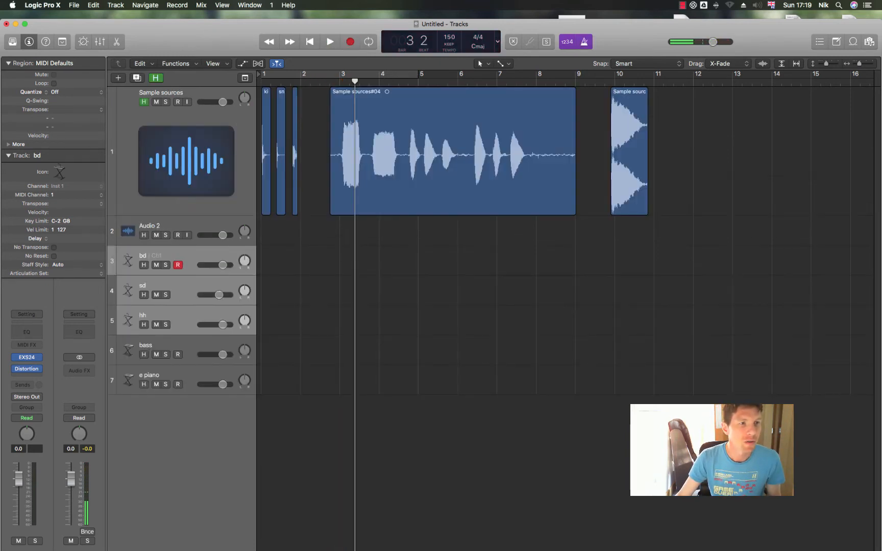
key(h)
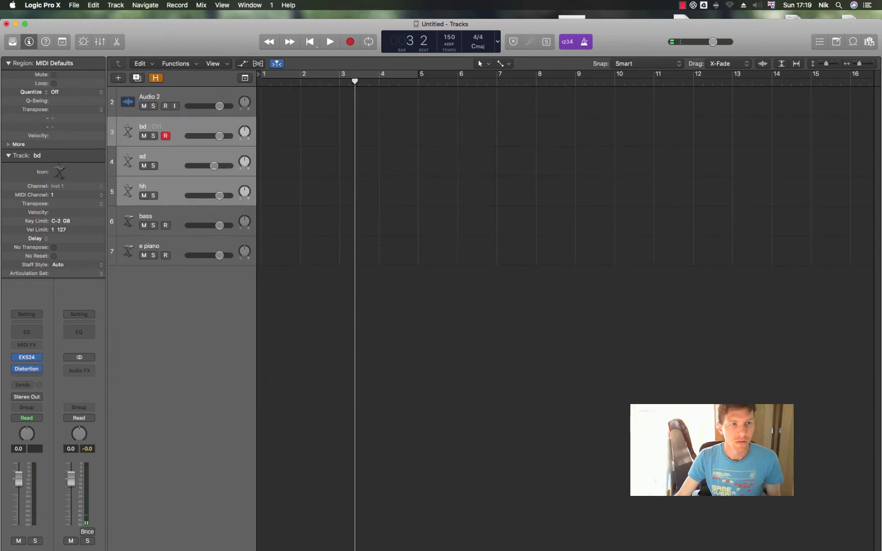
Step: Record a drum performance onto the bd track from the start of the project until about bar 27
key(Return)
key(r)
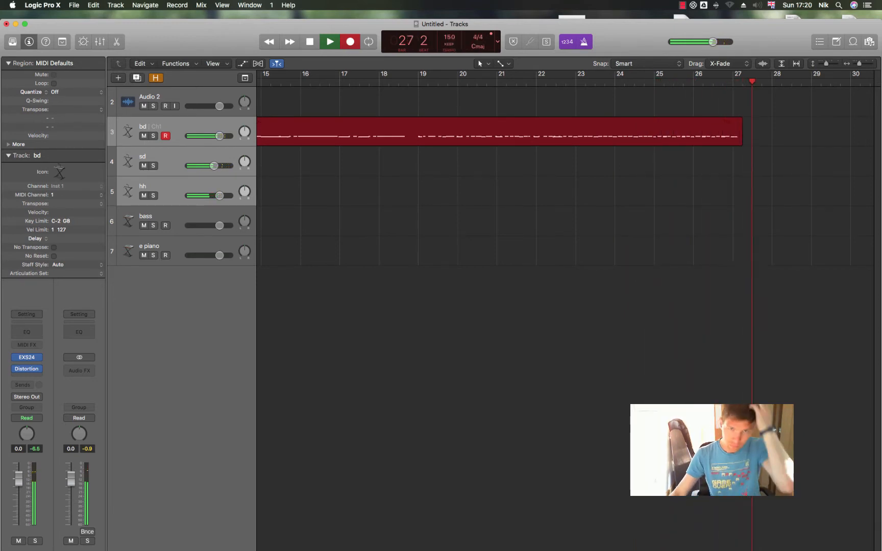
key(space)
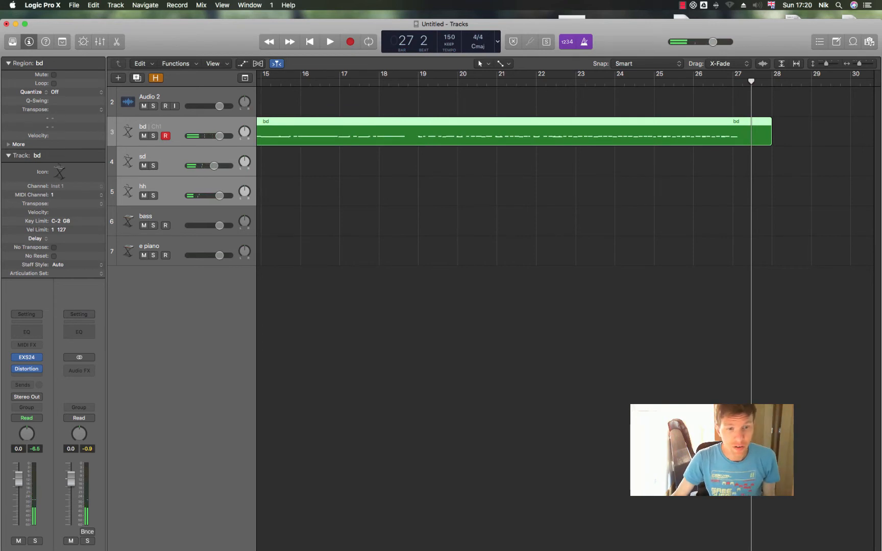
Step: Quantize all notes of the recorded bd region to 1/16 notes in the Piano Roll and audition them from bar 3
scroll(564, 204, left, 10)
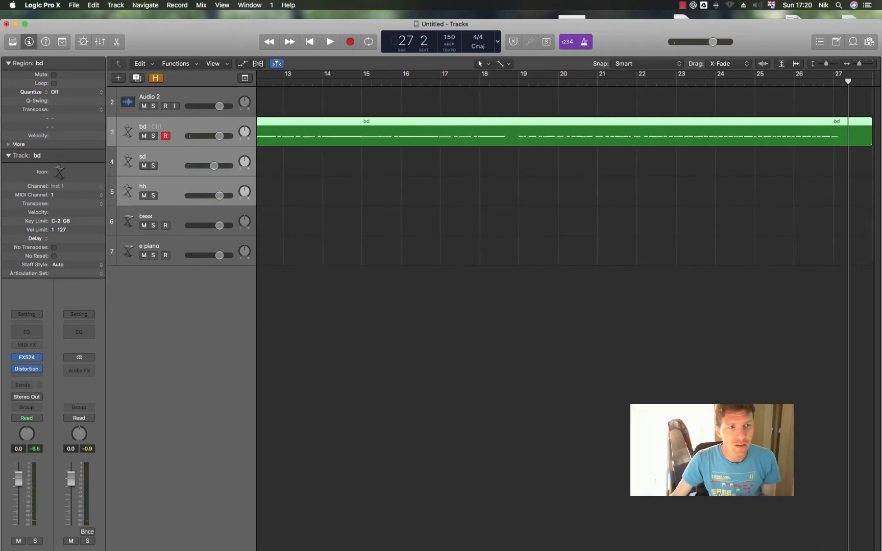
scroll(564, 204, left, 10)
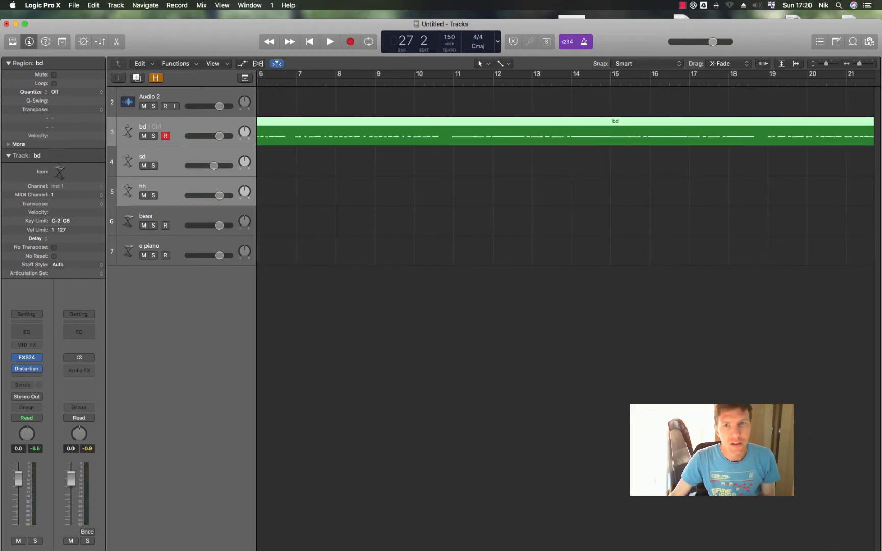
scroll(565, 204, left, 3)
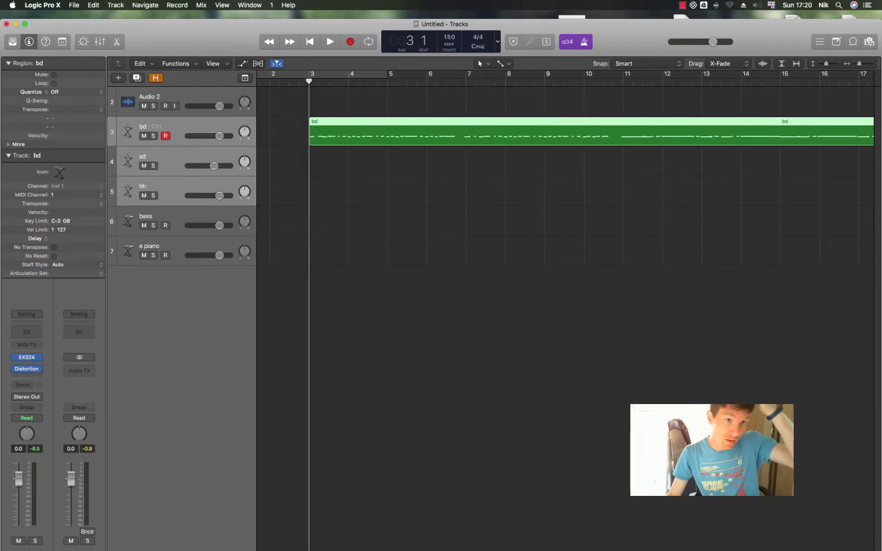
key(e)
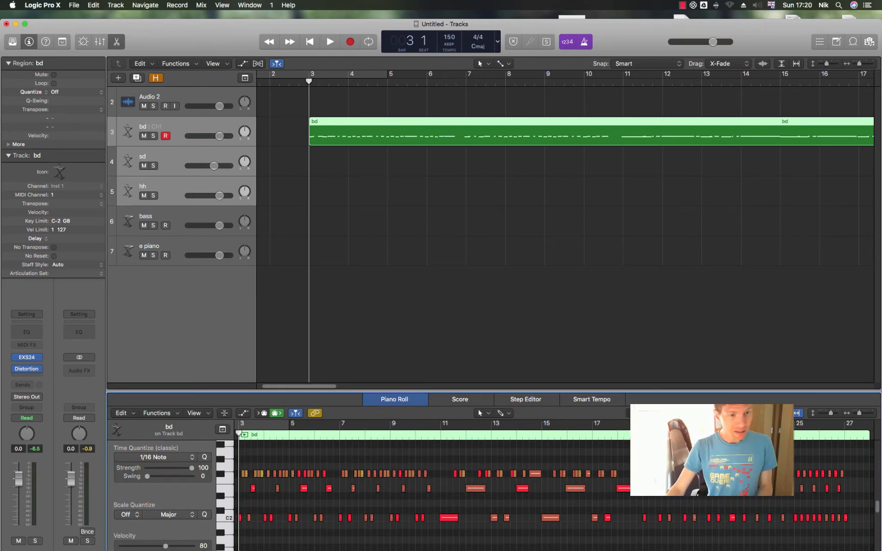
key(super+a)
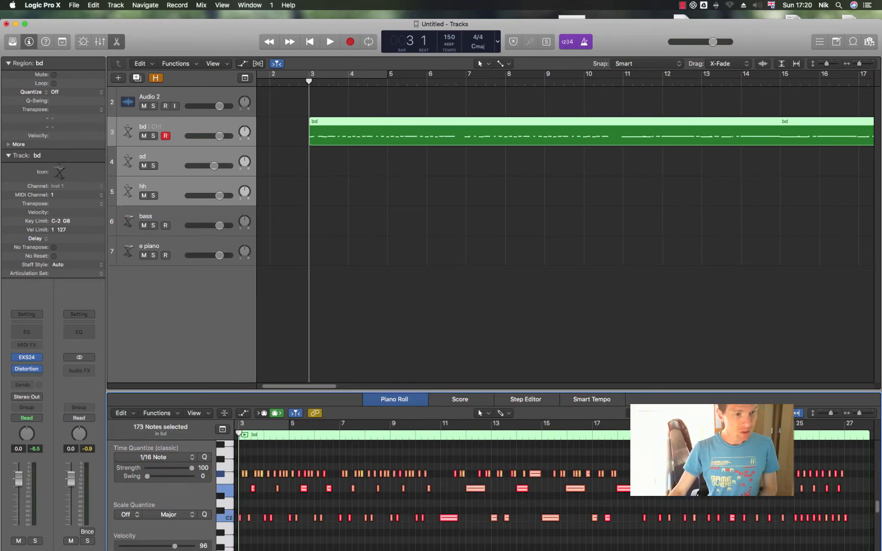
key(q)
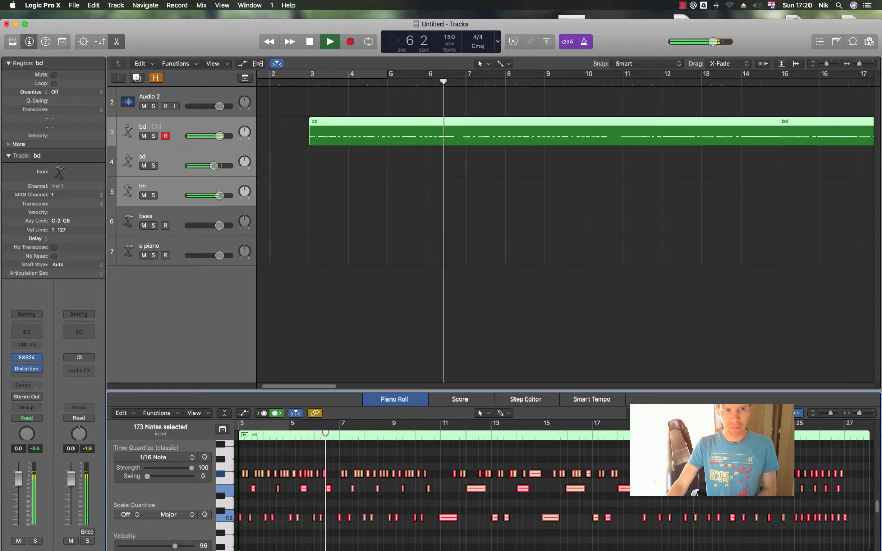
key(space)
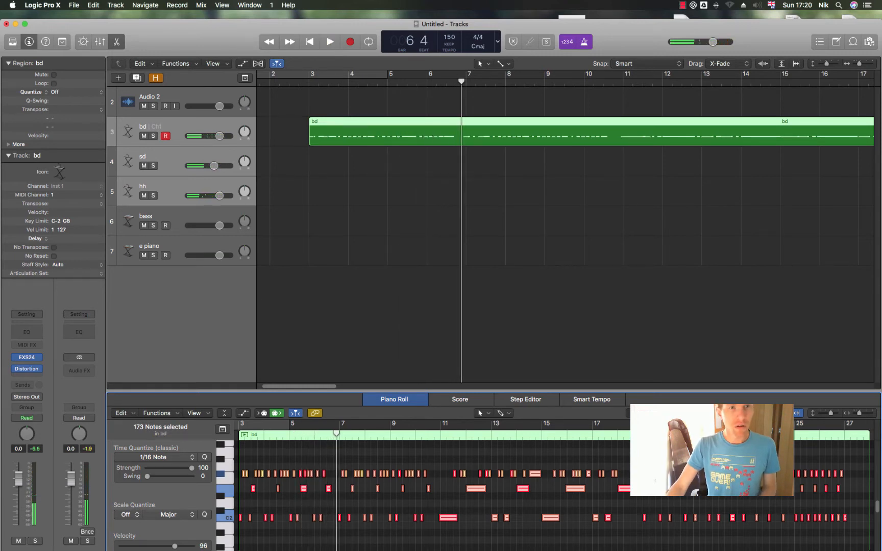
Step: Split the bd region at bar 5 using the Scissors tool as the alternate tool
click(503, 63)
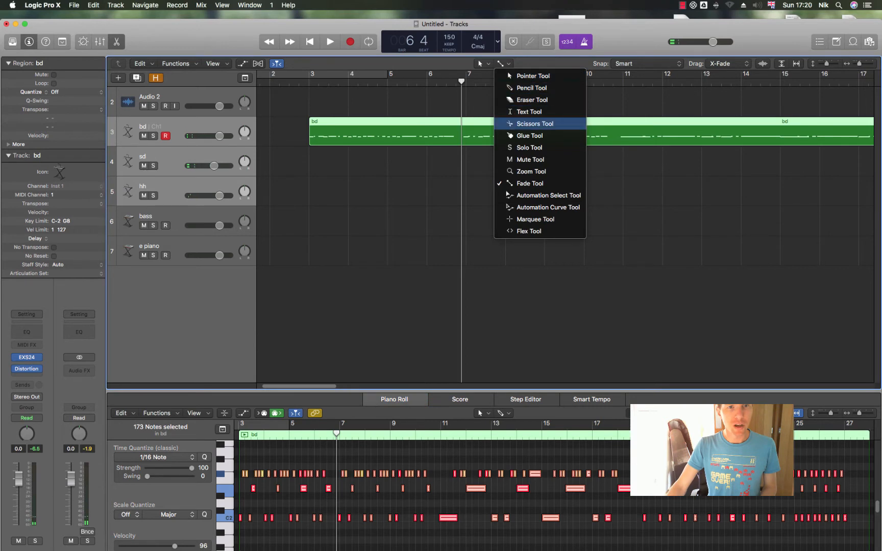
click(535, 123)
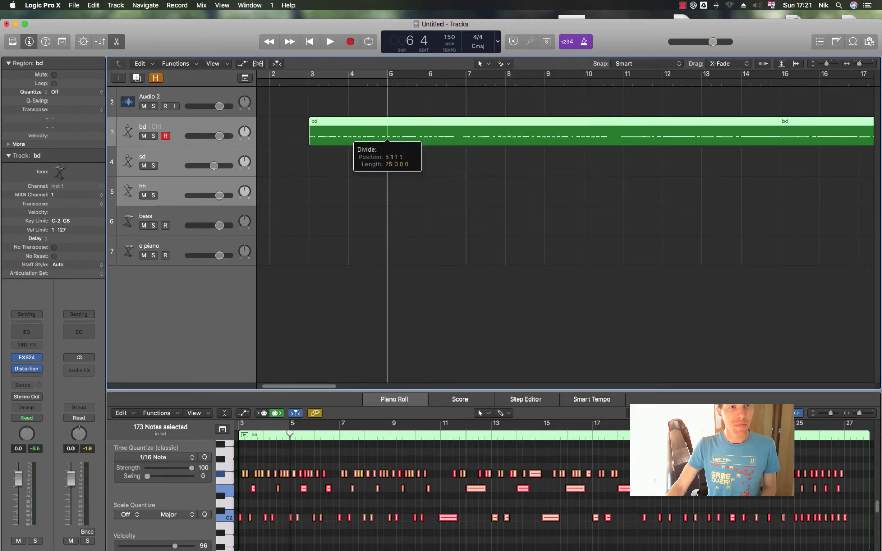
click(387, 135)
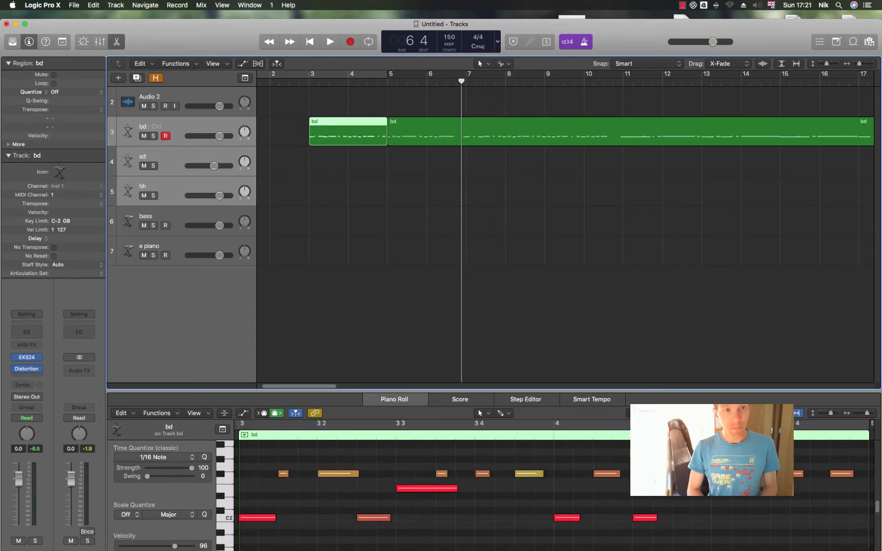
Step: Set the cycle range to the two-bar bd region at bars 3 to 5 and audition the loop
key(super+u)
key(space)
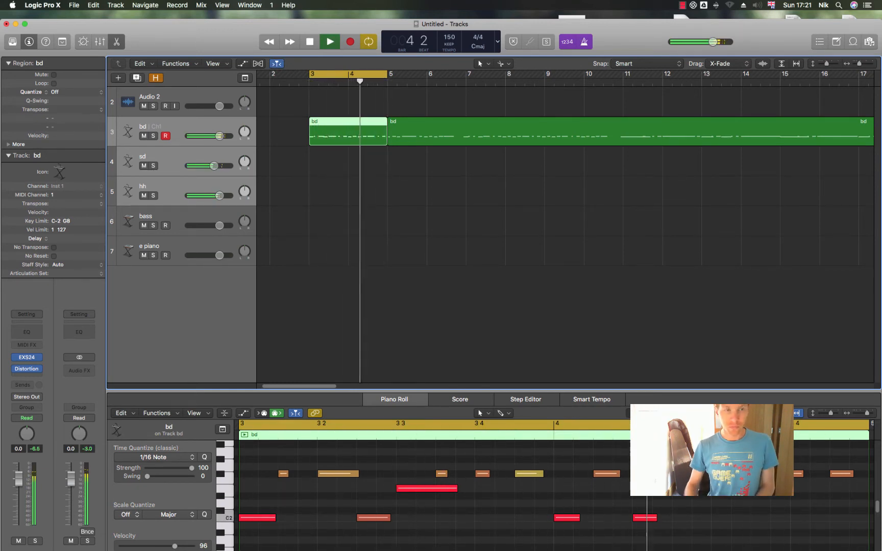
key(space)
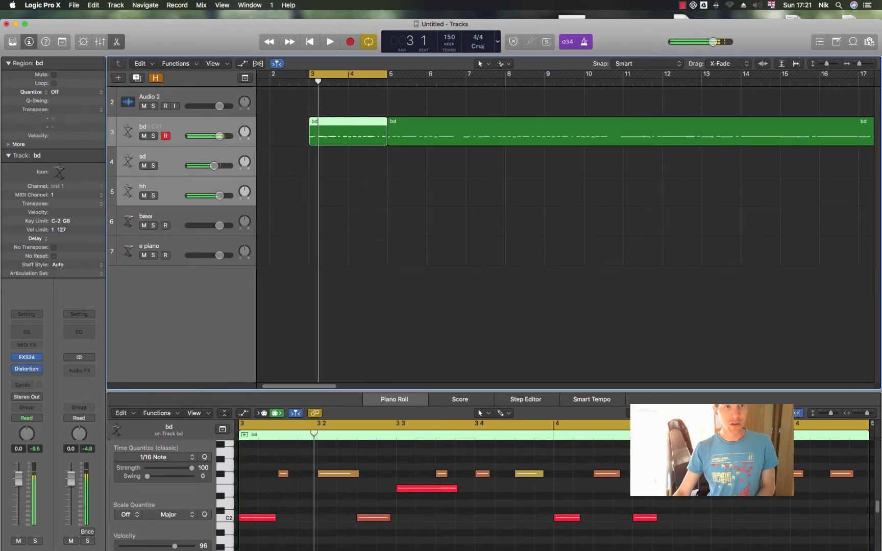
Step: Turn off cycle mode, play through the long bd region and split it at bar 11, splitting any crossing notes
key(Return)
key(c)
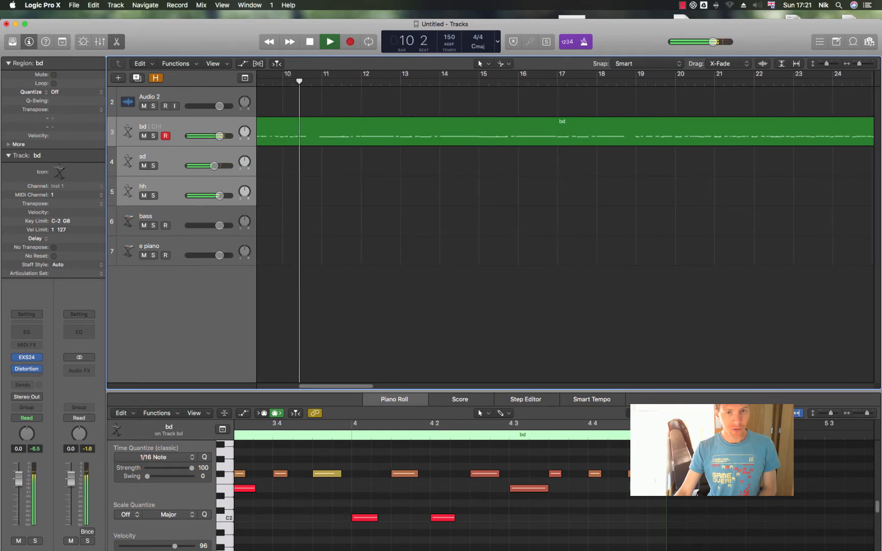
click(511, 131)
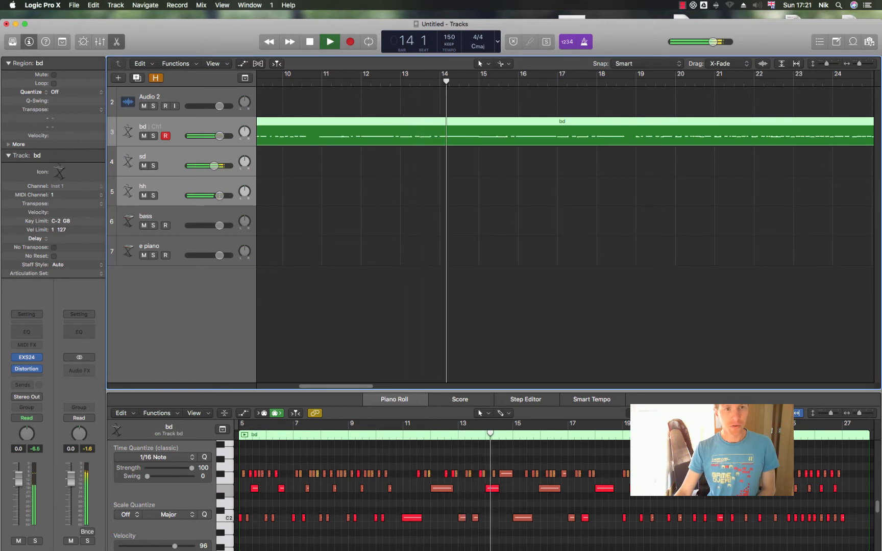
key(space)
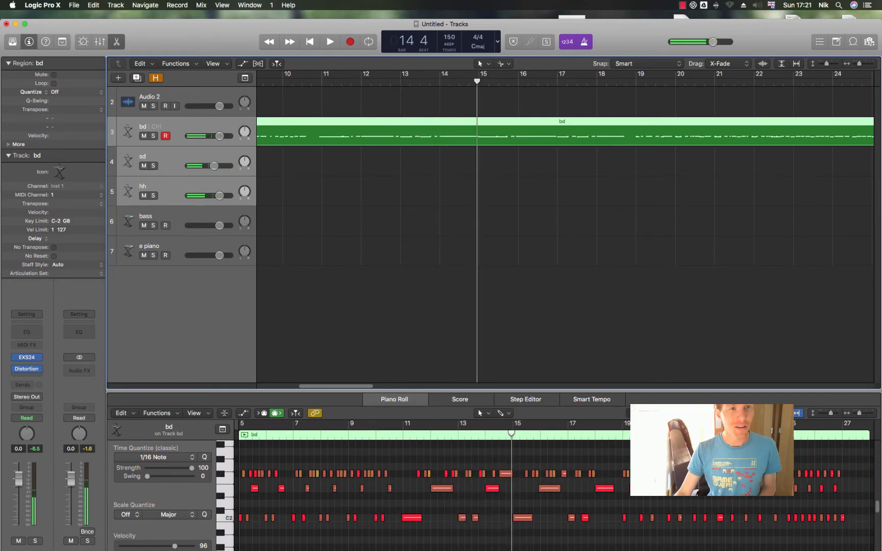
key(super+t)
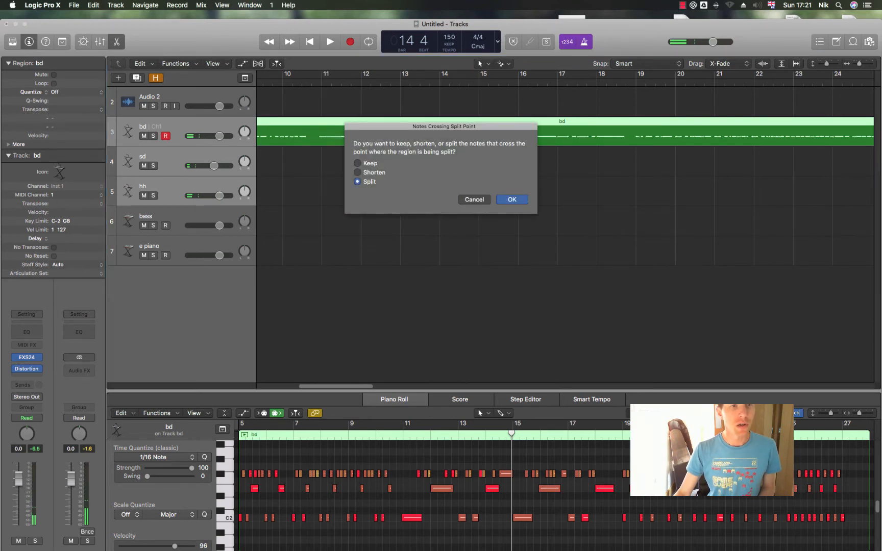
key(Return)
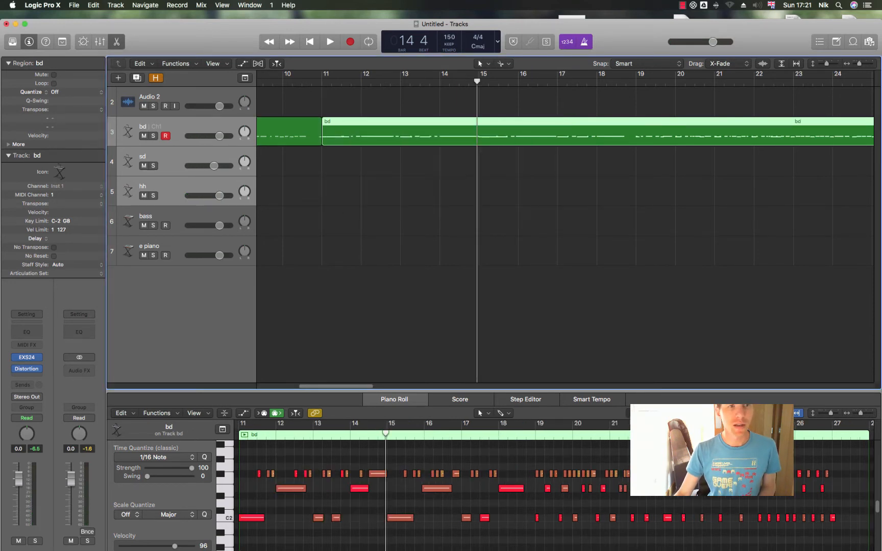
Step: Audition the bd region from bar 11 and split it at bar 15, splitting any crossing notes
key(shift+space)
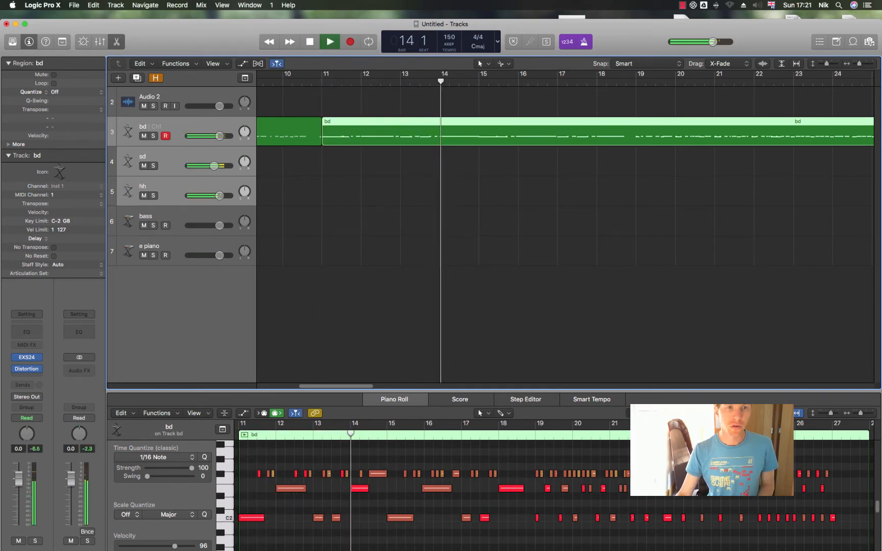
key(space)
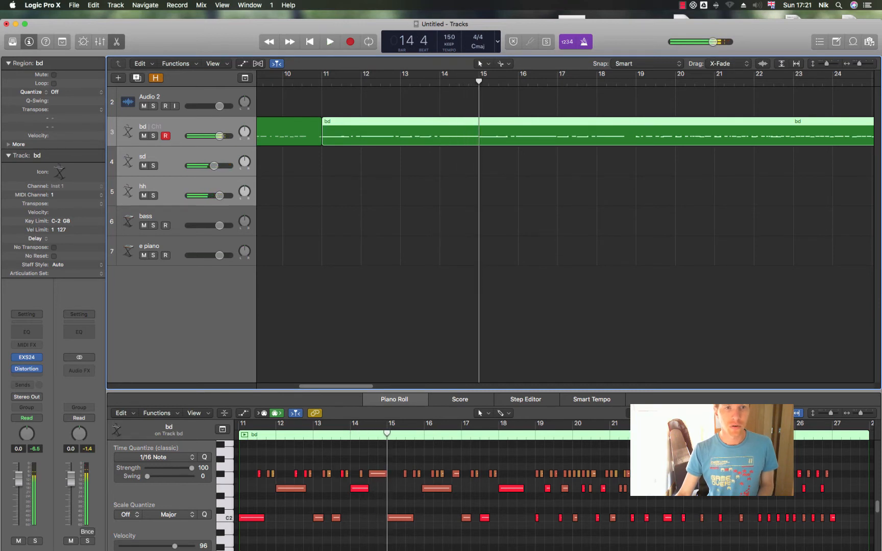
key(super+t)
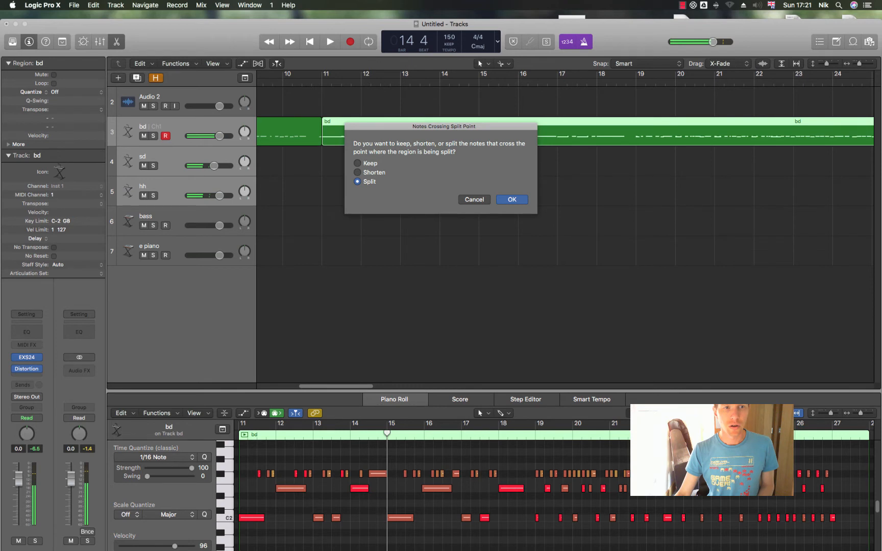
key(Return)
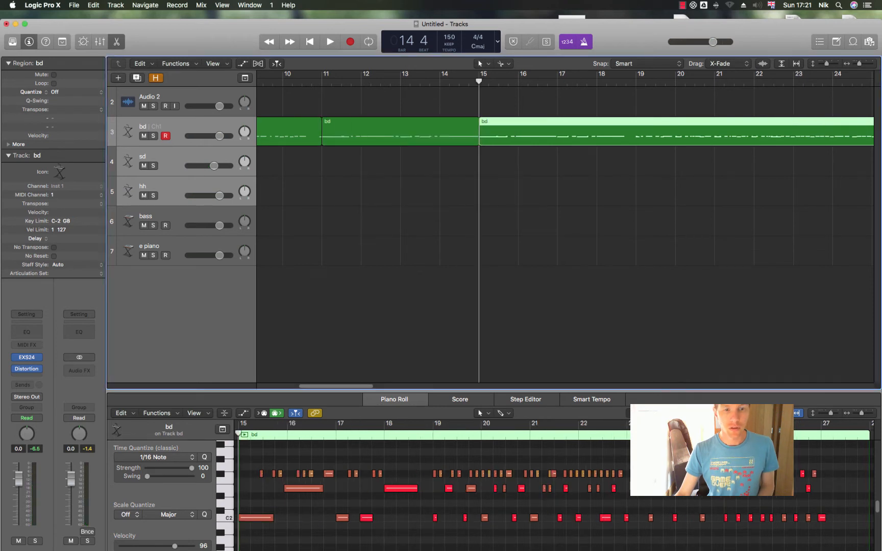
Step: Shorten the last F#2 note of the bars 11 to 15 bd region to end at bar 15
key(Left)
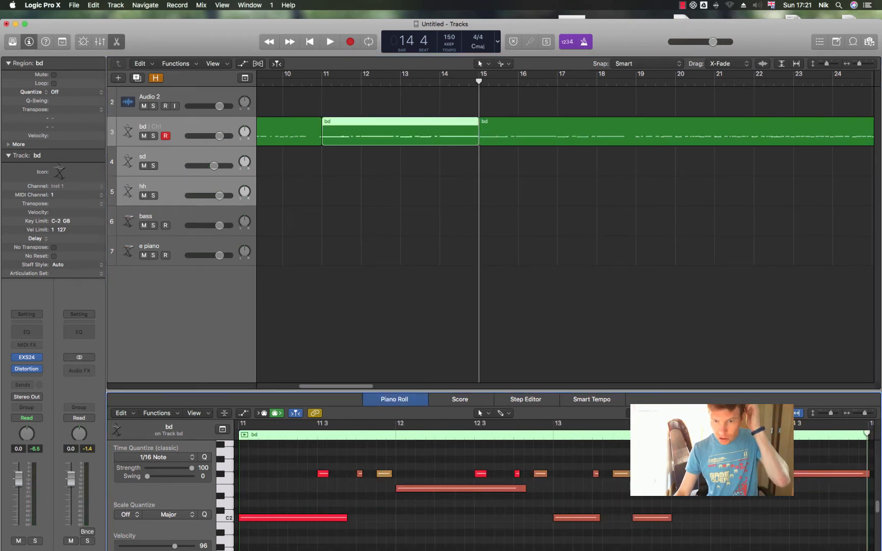
click(860, 473)
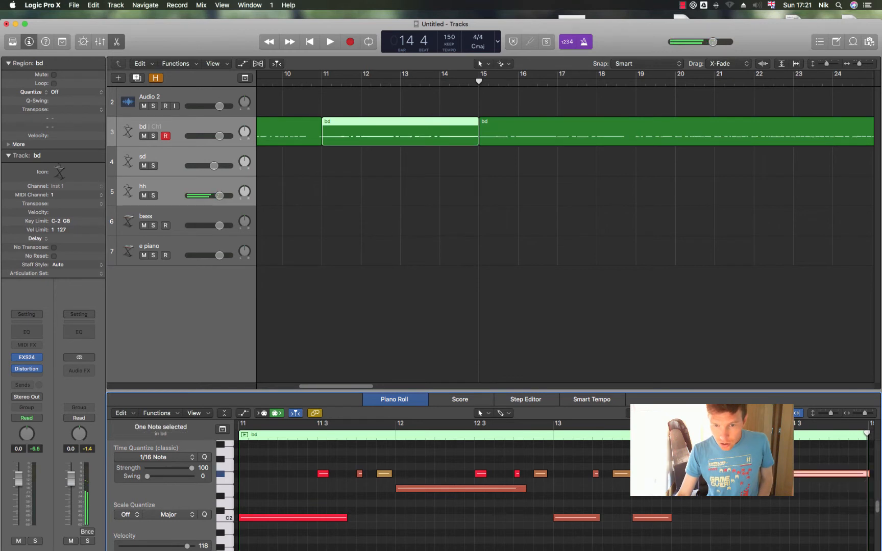
drag(868, 473, 866, 473)
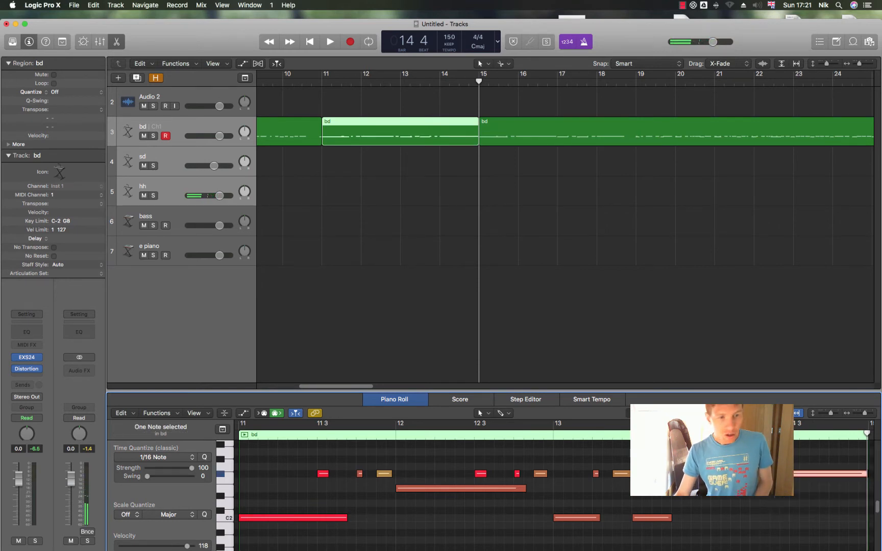
Step: Loop and audition the bd region at bars 11 to 15, and delete the bd region directly before bar 11
click(322, 82)
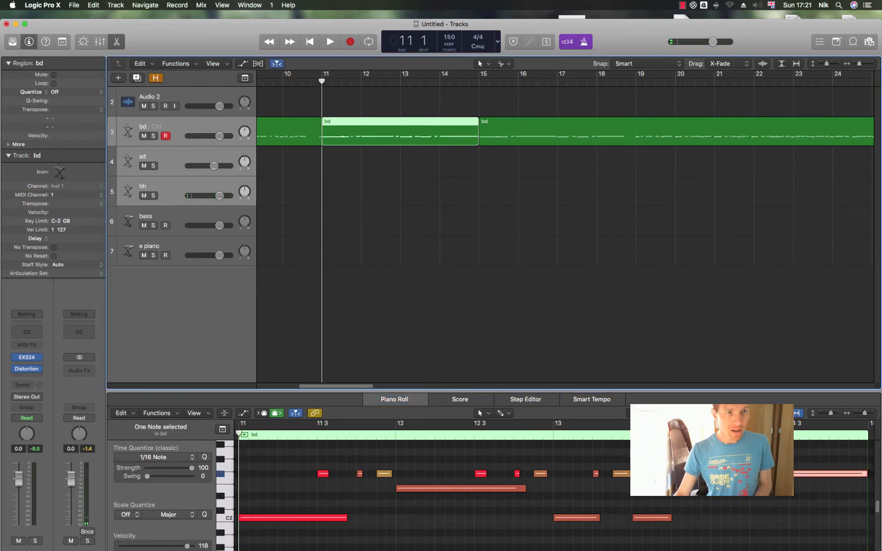
key(u)
key(space)
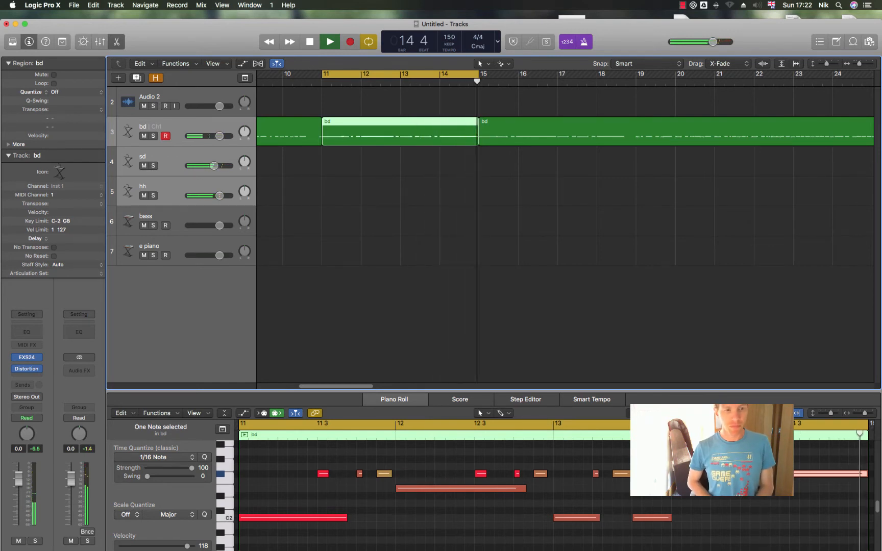
key(space)
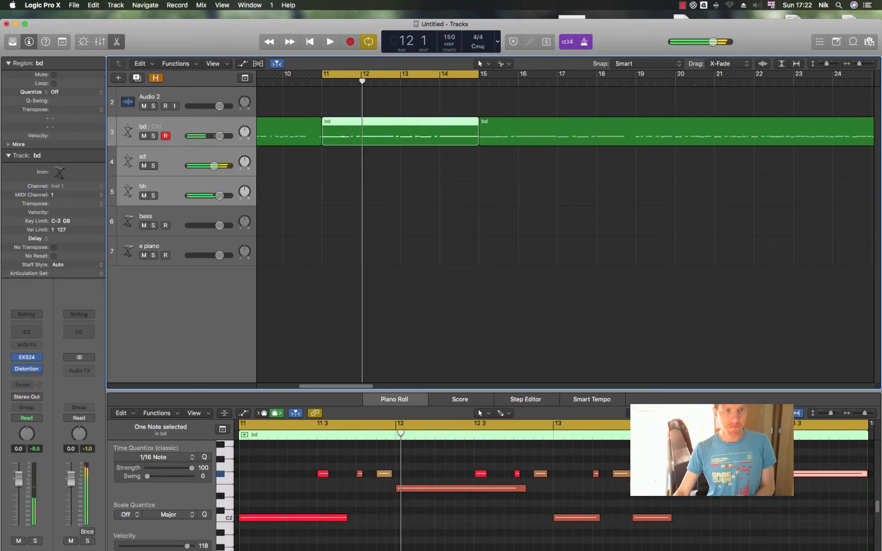
key(Left)
key(Delete)
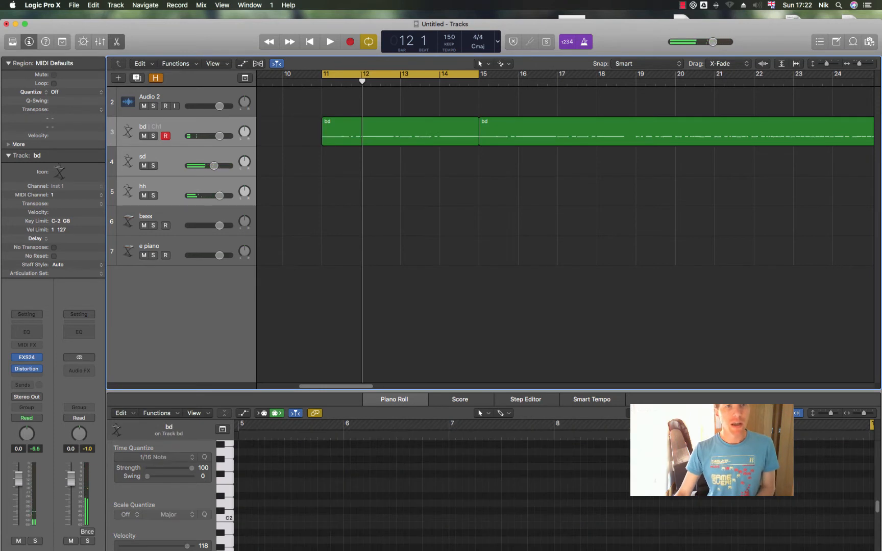
Step: Turn off cycle mode, audition the remaining bd region after bar 15 and split it at bars 19 and 21
key(c)
key(period)
key(period)
key(period)
key(space)
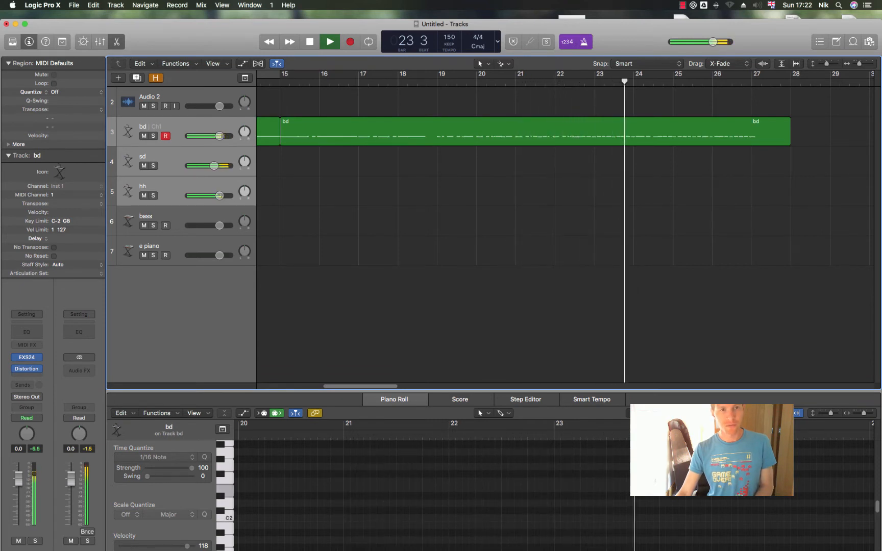
key(space)
key(space)
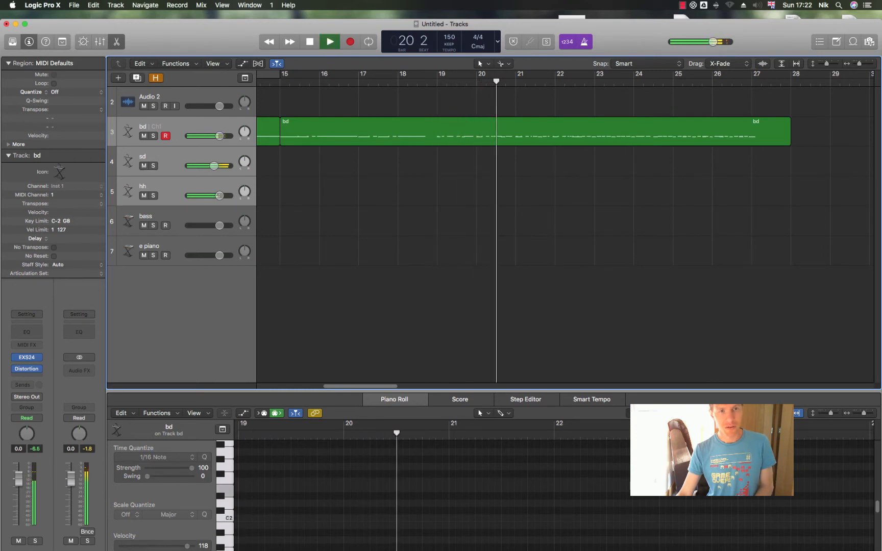
key(space)
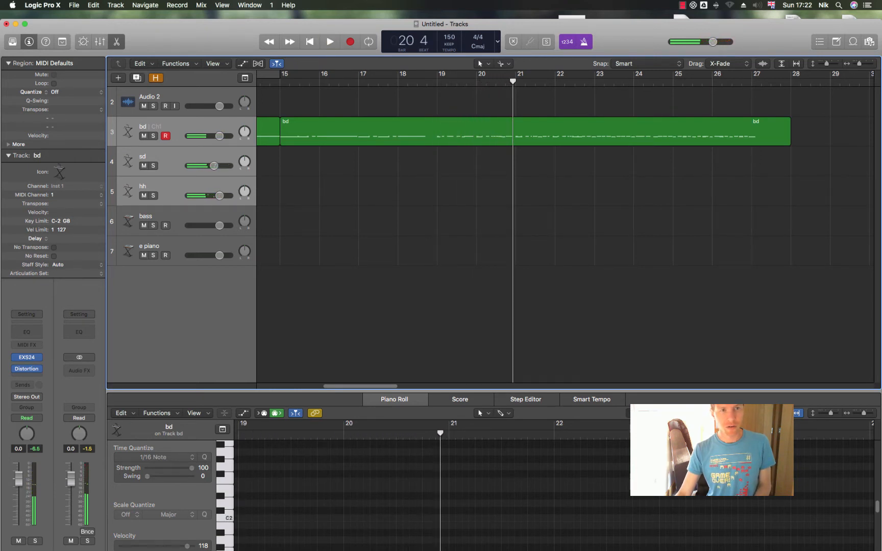
click(438, 131)
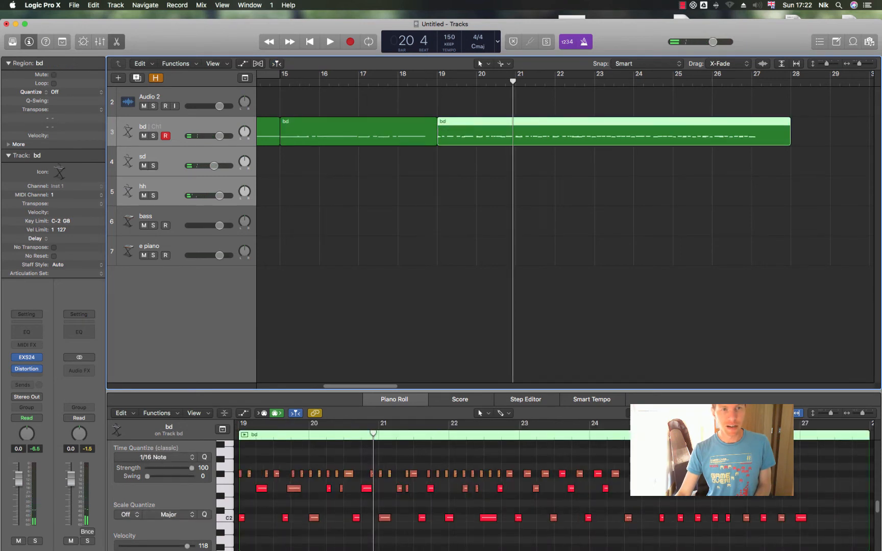
super+click(516, 131)
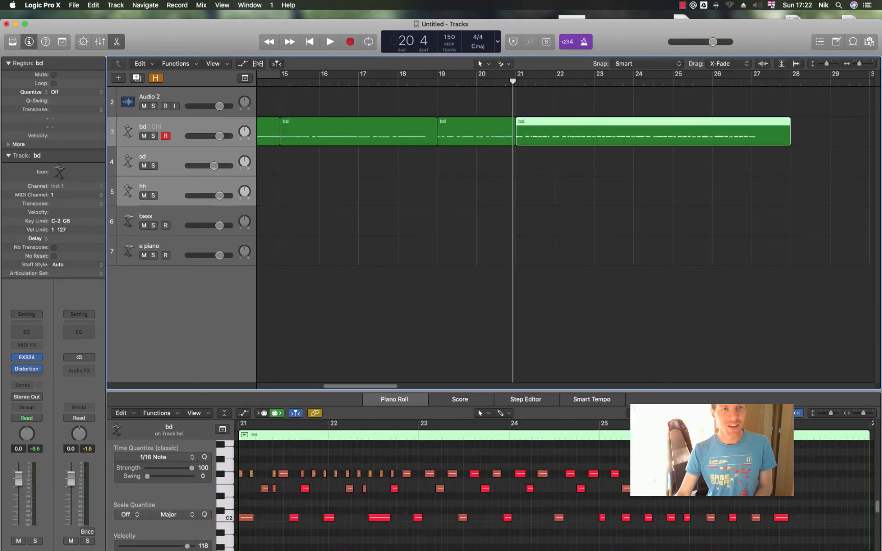
Step: Audition the bd region at bars 19 to 21 and set the cycle range to it
click(475, 132)
key(shift+space)
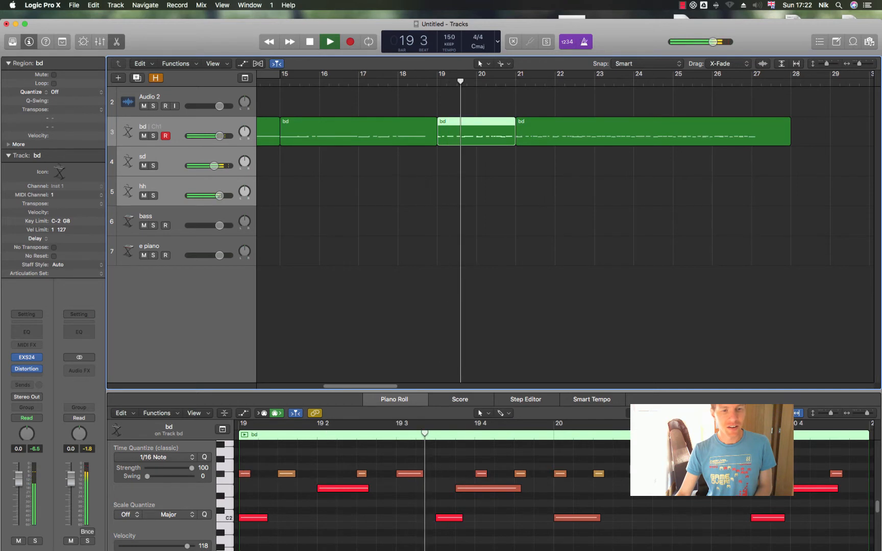
key(space)
click(488, 488)
click(490, 503)
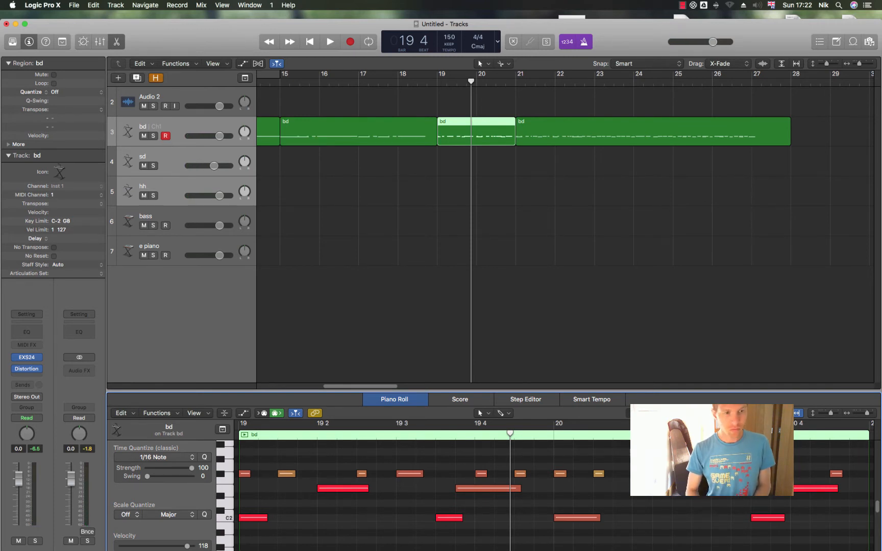
key(c)
key(space)
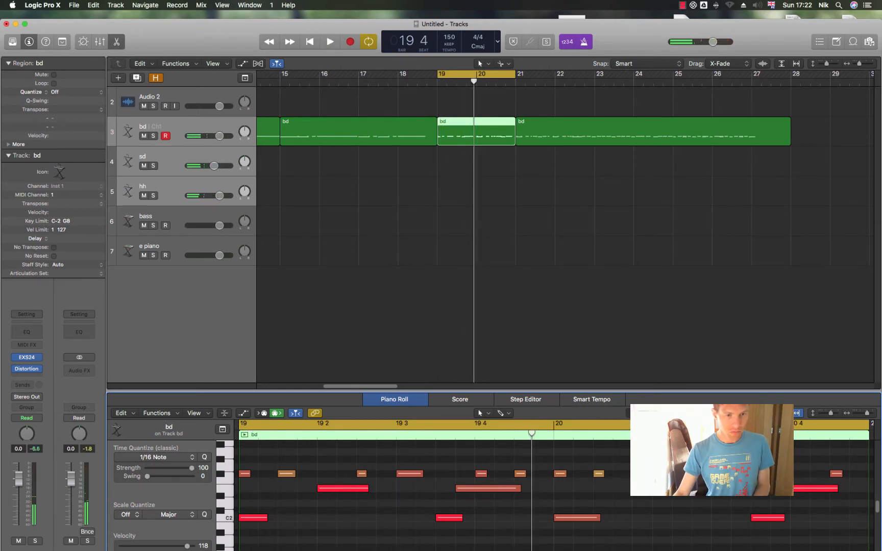
Step: Move the late E2 note in bar 19 onto beat 4 and set the Piano Roll to snap notes to absolute value
drag(463, 488, 482, 488)
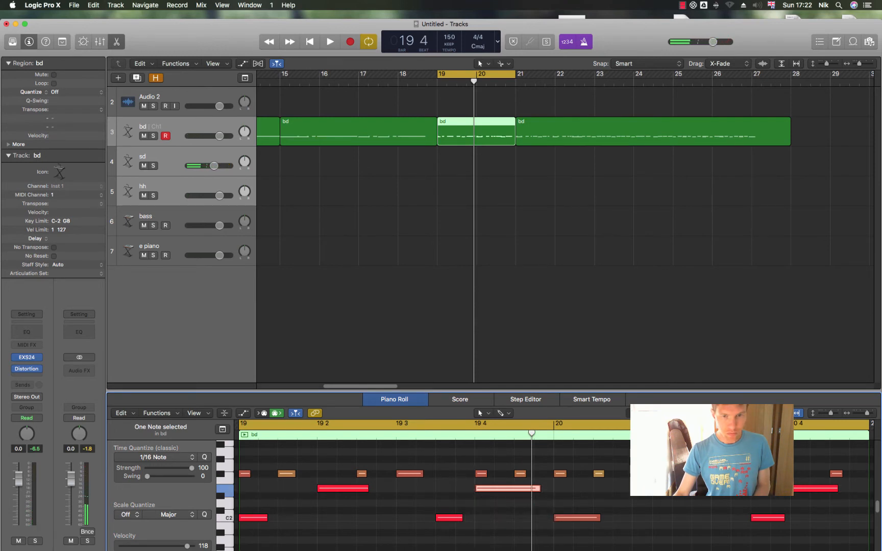
click(747, 413)
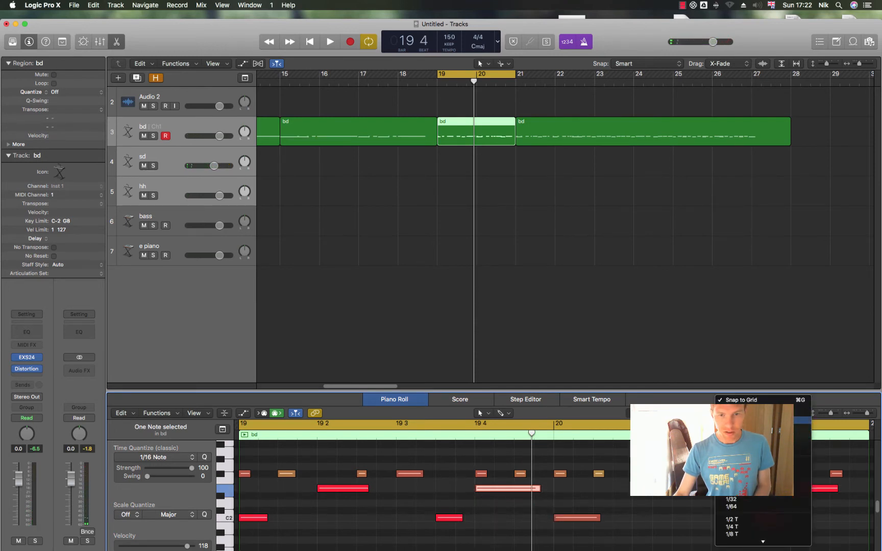
click(747, 492)
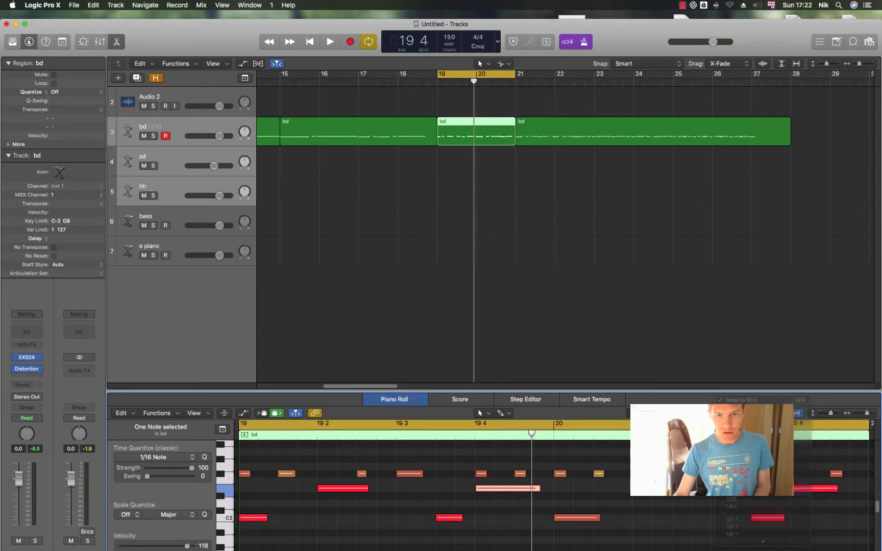
click(747, 412)
click(763, 503)
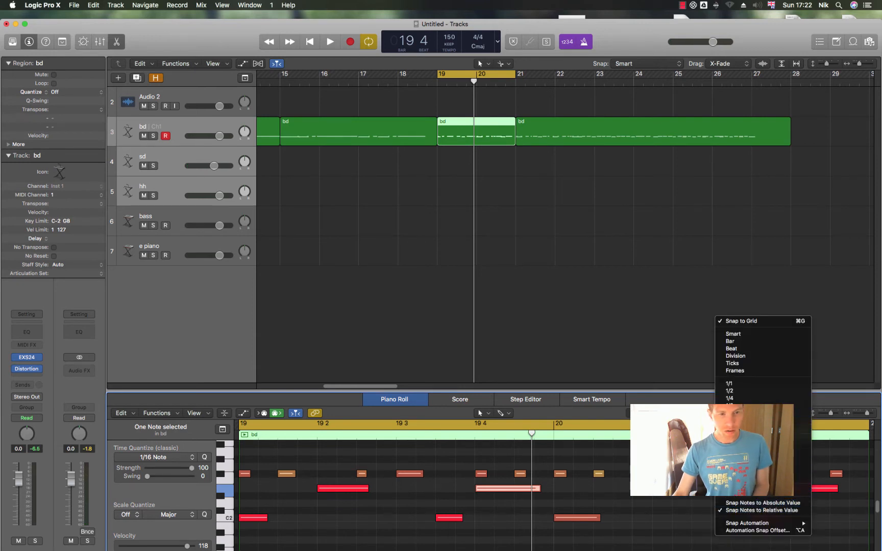
click(511, 502)
click(508, 488)
drag(508, 488, 489, 488)
Step: Audition the loop at bars 19 to 21 and move the E2 note near beat 2 of bar 20 down to D#2
key(space)
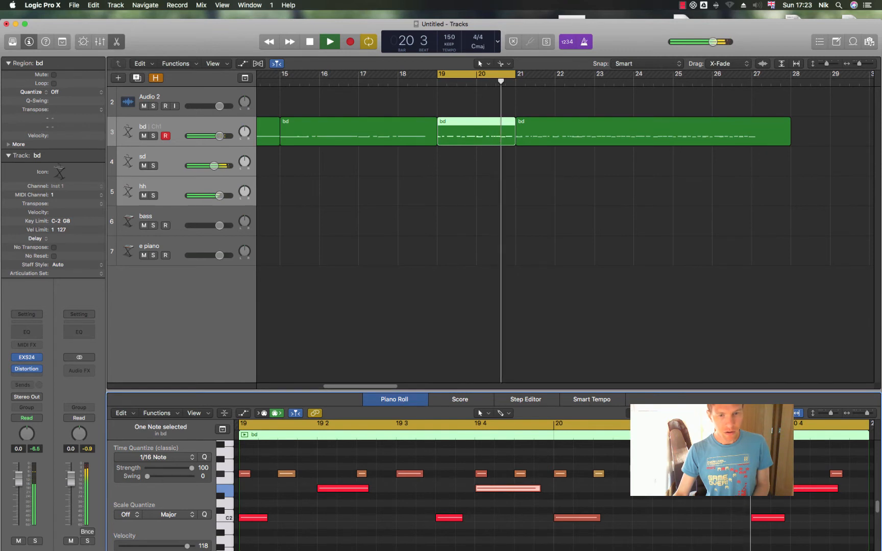
key(space)
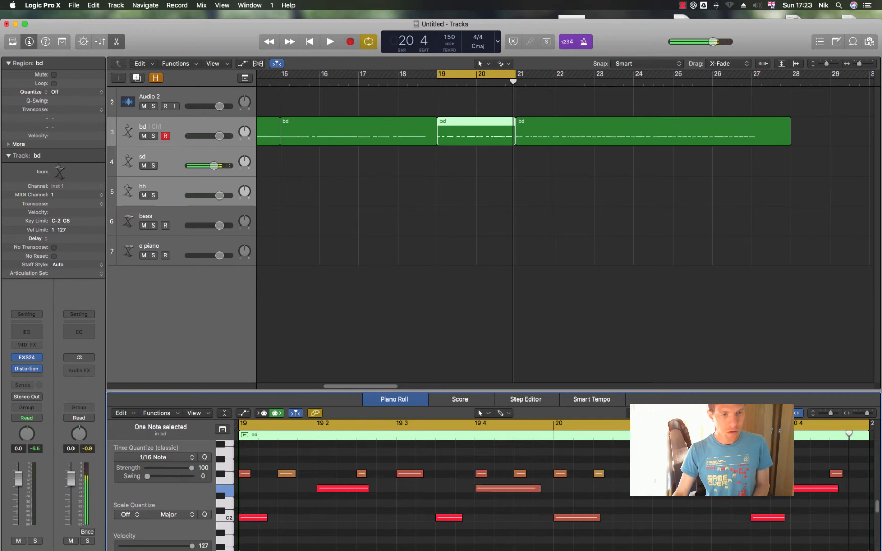
key(space)
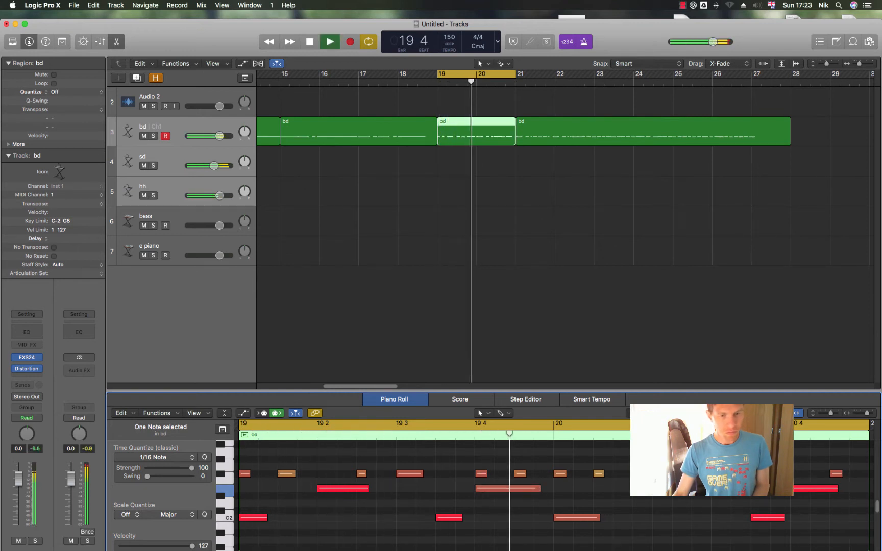
key(space)
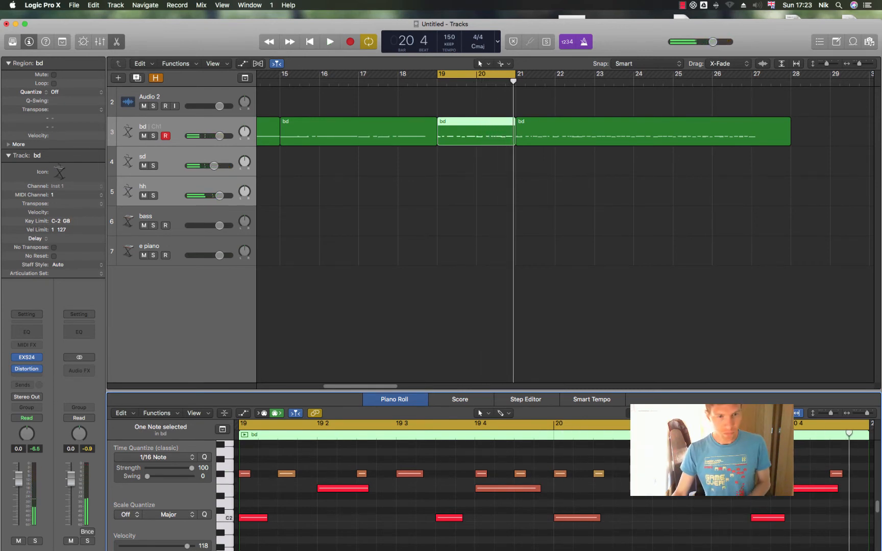
key(space)
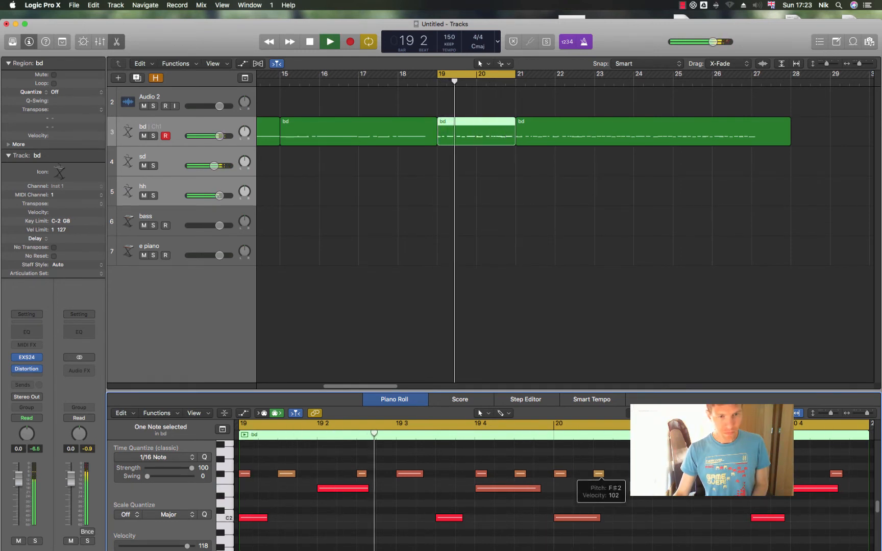
key(space)
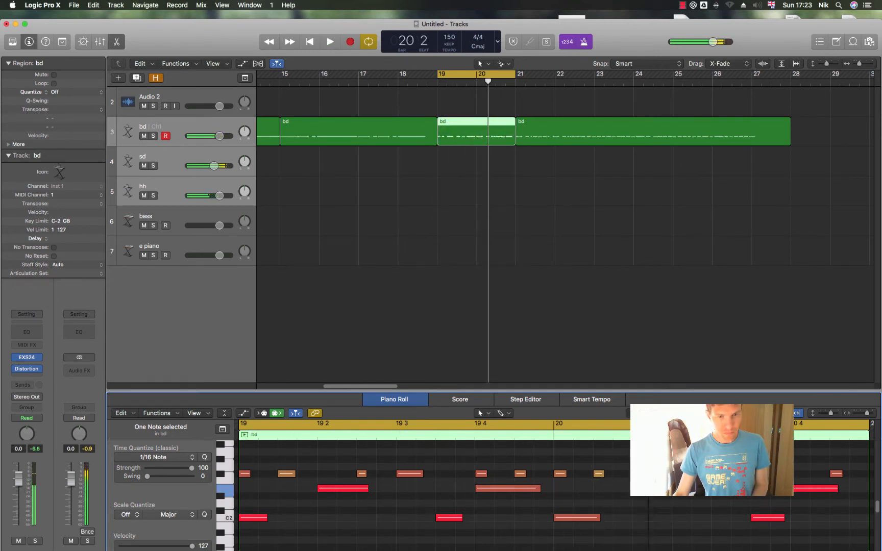
mouse_move(638, 488)
mouse_down()
mouse_move(639, 481)
mouse_move(639, 496)
mouse_up()
key(space)
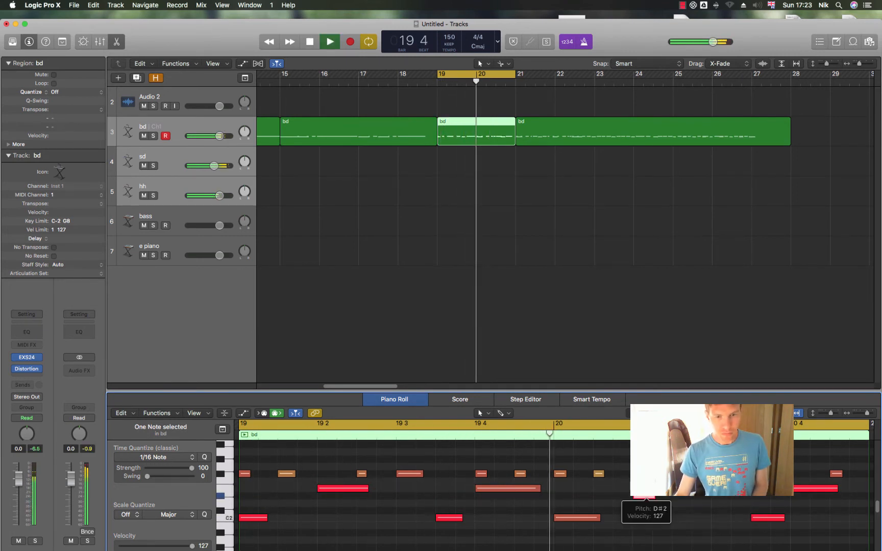
Step: Move the E2 note near beat 4 of bar 20 down to D2 and audition the loop
key(space)
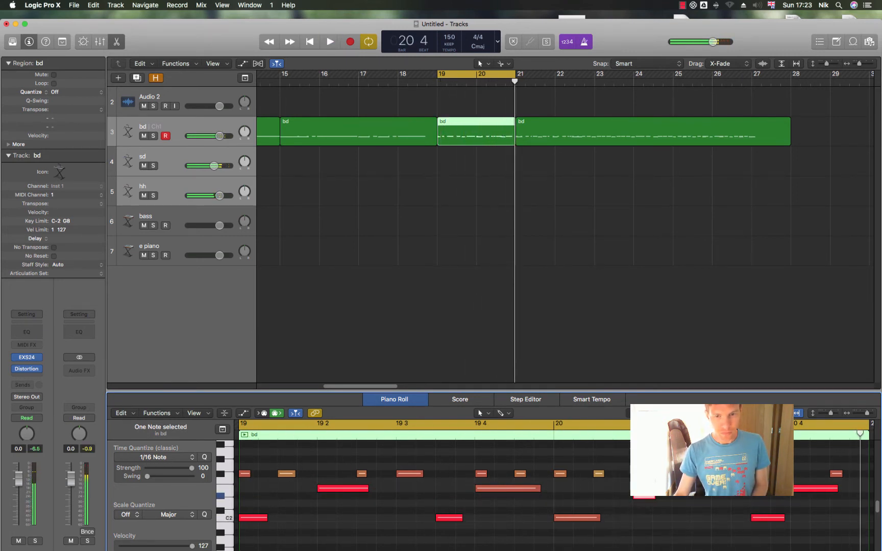
drag(826, 489, 826, 503)
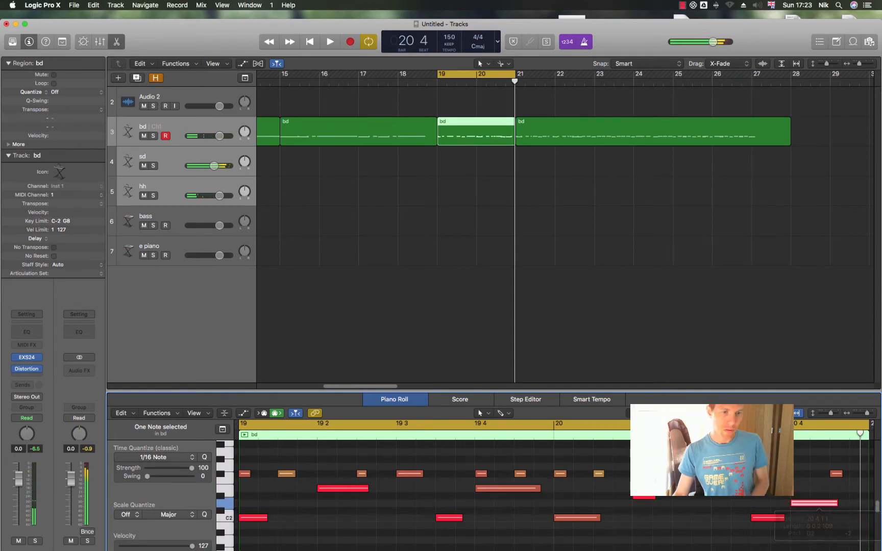
key(space)
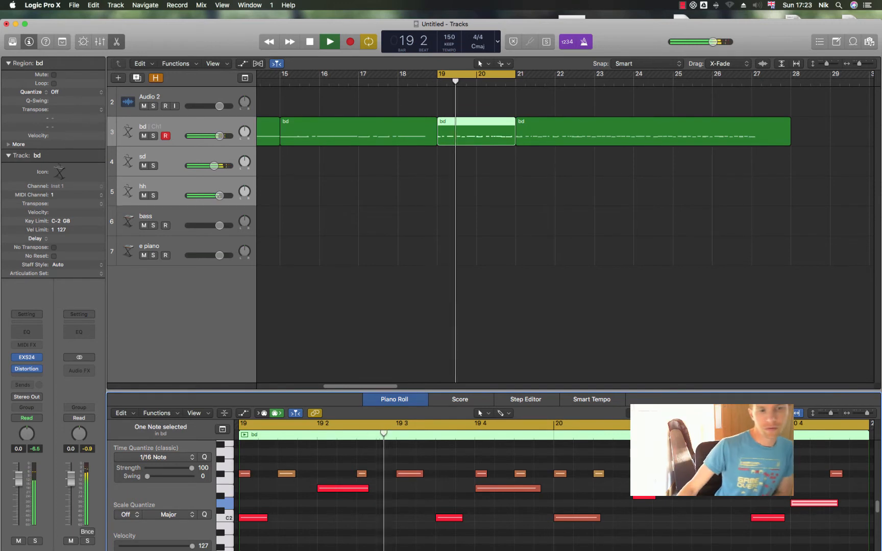
key(space)
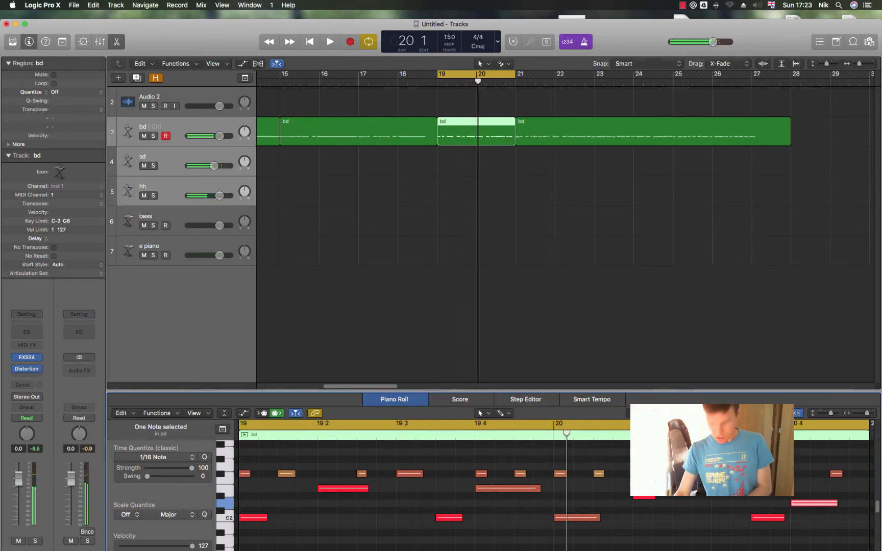
Step: Turn off cycle mode and select the bd region that starts at bar 21
click(653, 132)
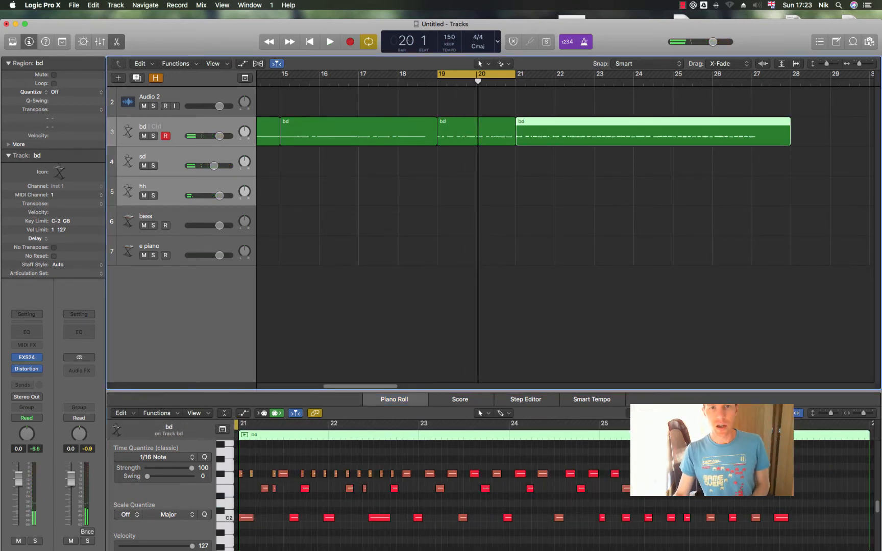
key(space)
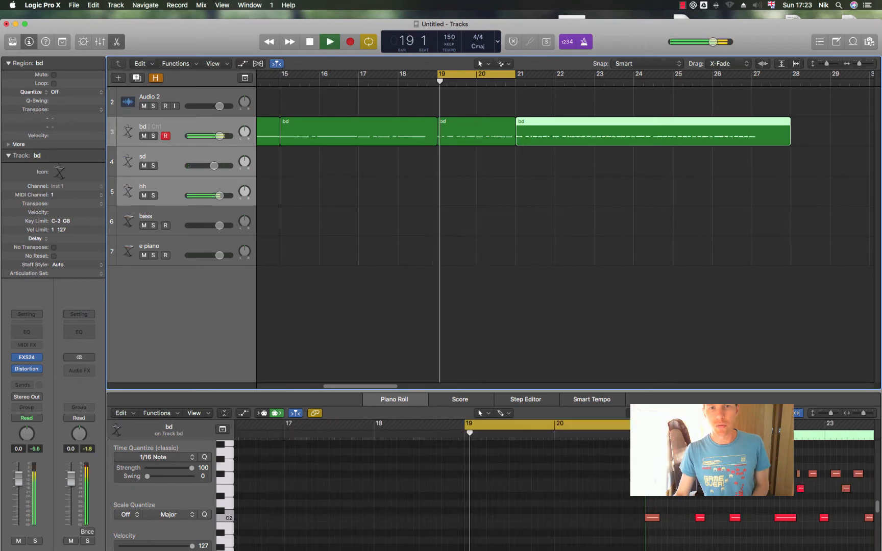
key(space)
key(c)
click(702, 121)
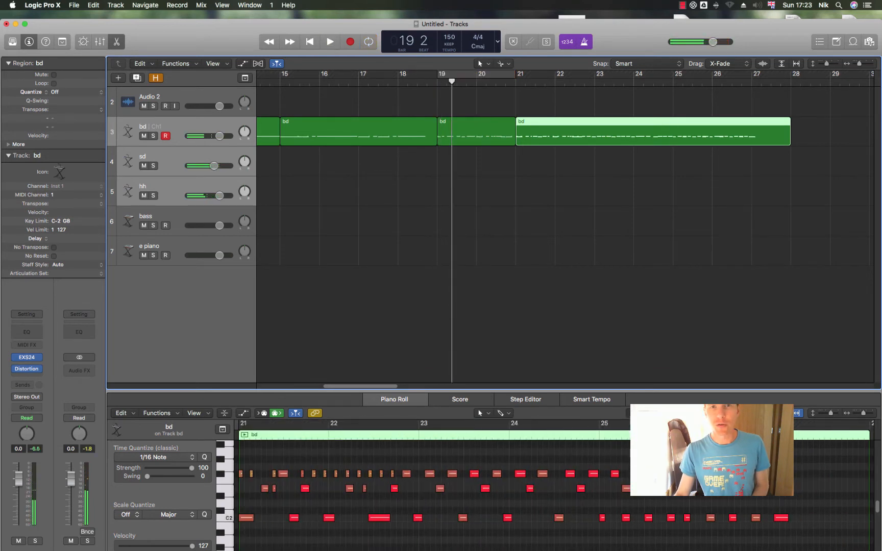
Step: Audition the selected bd region around bars 24 to 26 to find a usable one-bar loop
click(702, 82)
click(663, 82)
key(space)
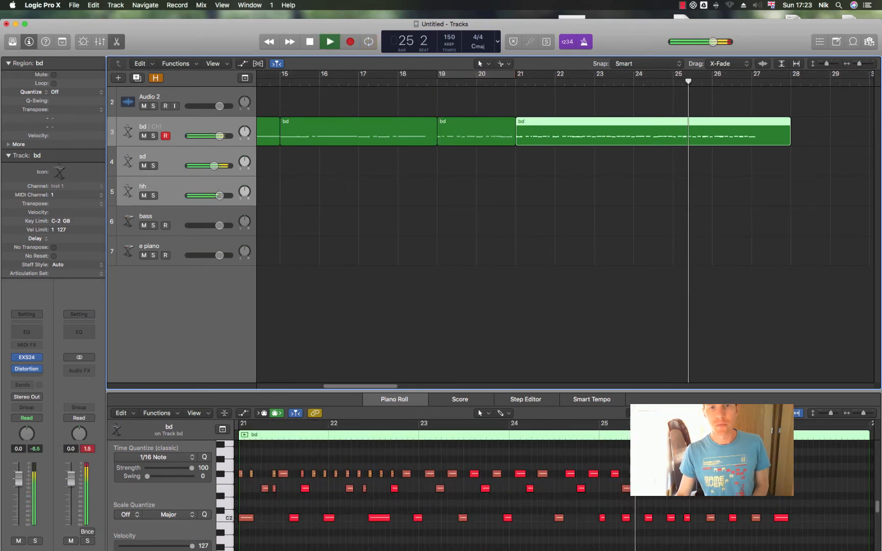
key(space)
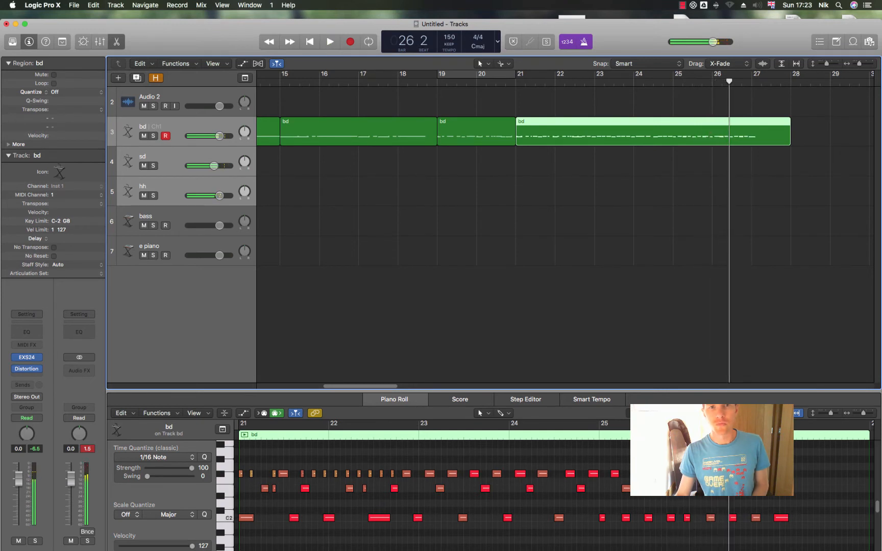
key(comma)
key(comma)
key(space)
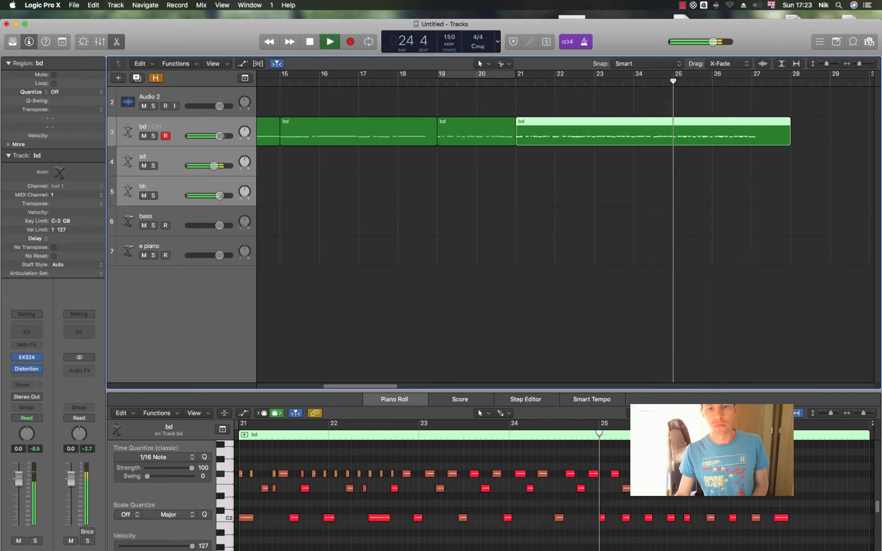
key(space)
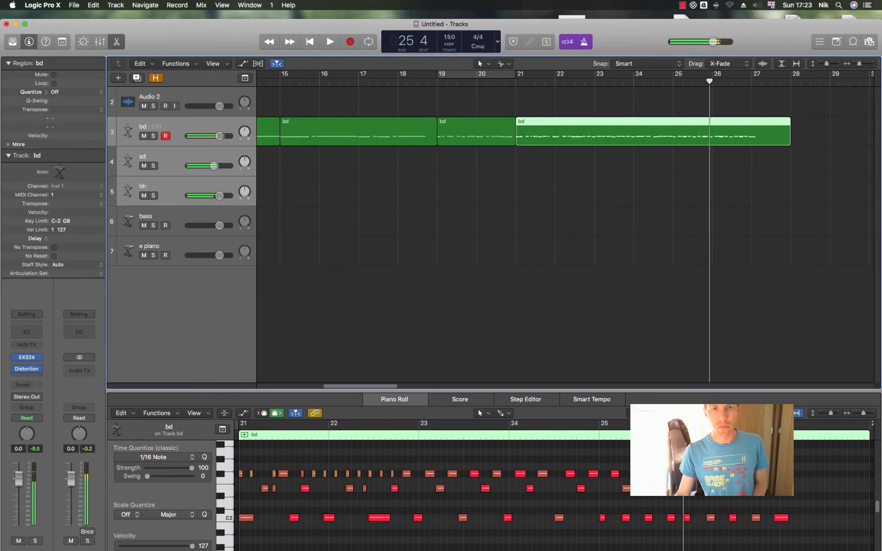
Step: Split the bd region at bars 25 and 26 and delete the part after bar 26
super+click(674, 132)
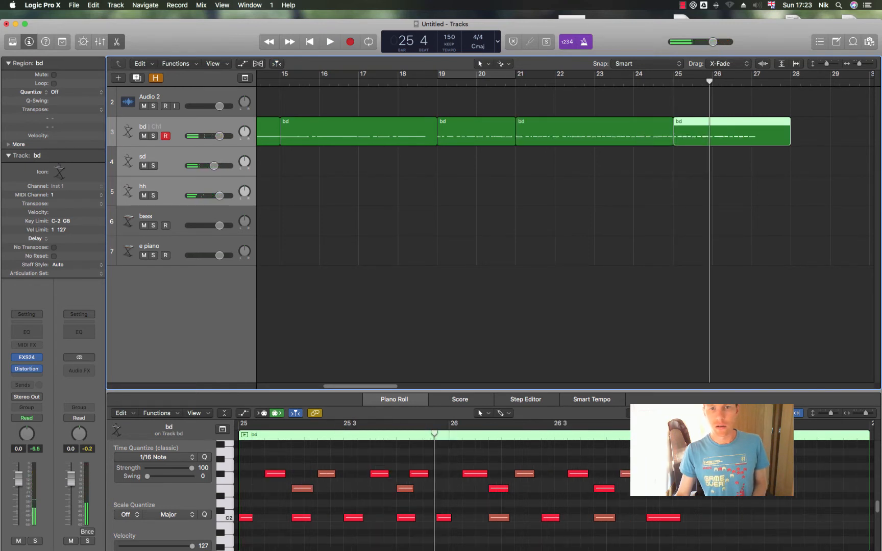
super+click(713, 131)
key(Return)
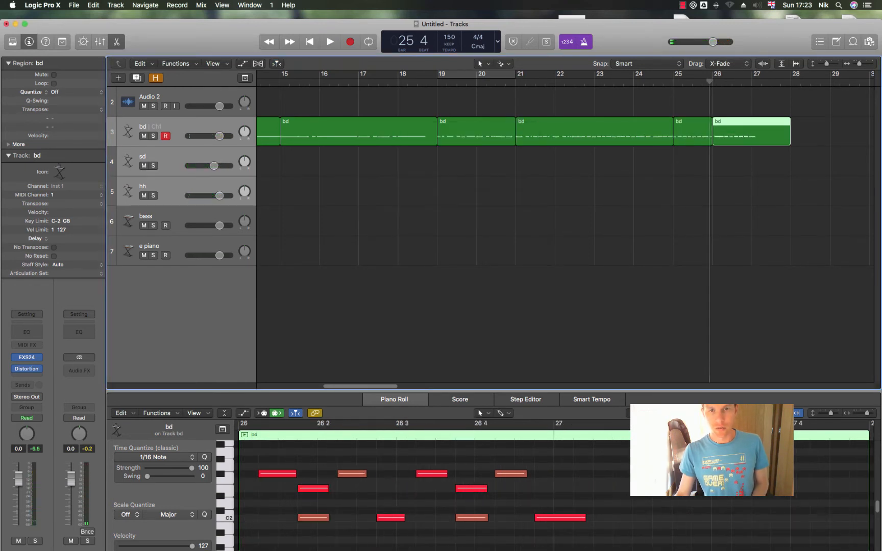
key(Delete)
Step: Set the cycle range to the one-bar bd region at bar 25 and audition it
click(693, 131)
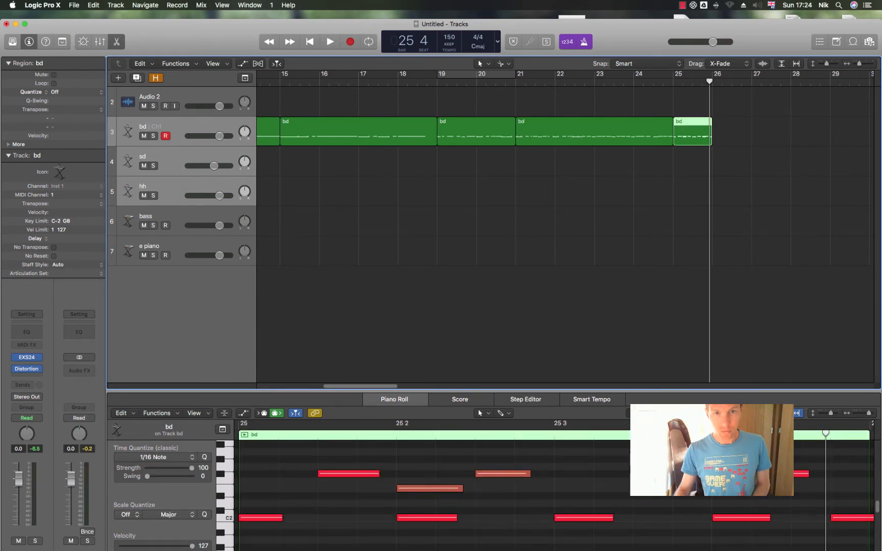
key(super+u)
key(space)
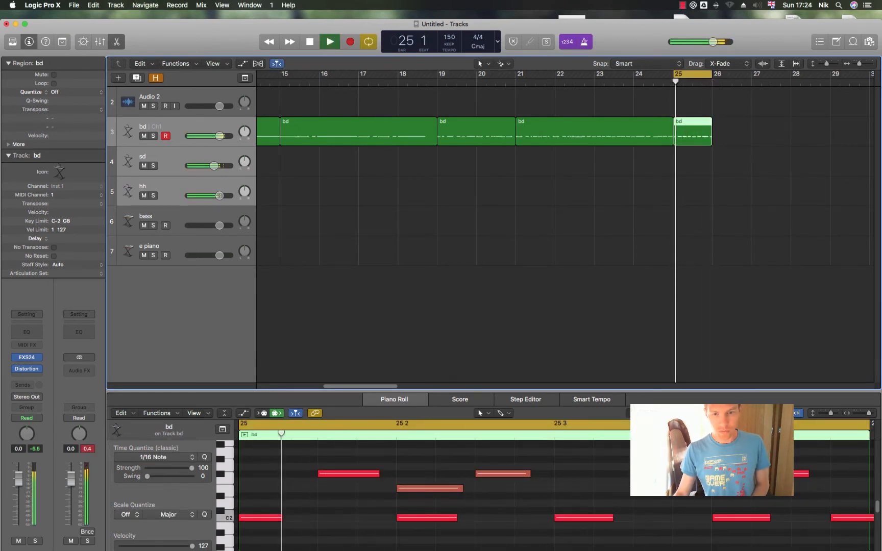
key(space)
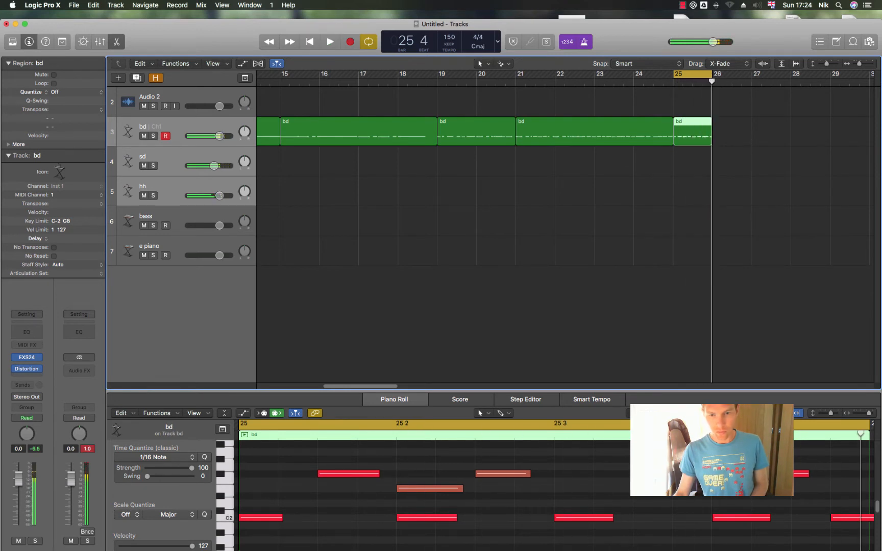
Step: Move the last C2 note in bar 25 one sixteenth earlier and the last F#2 note one sixteenth later, and audition the loop
click(852, 518)
drag(851, 518, 812, 518)
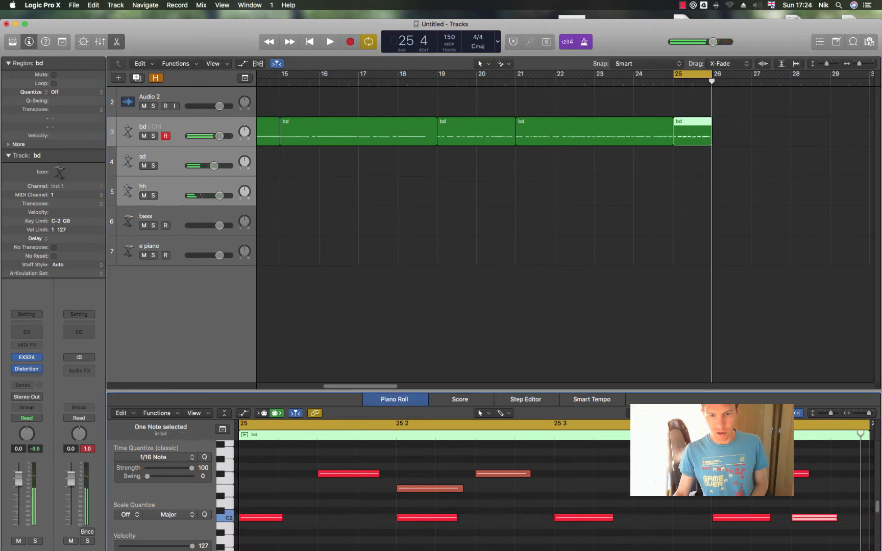
click(806, 473)
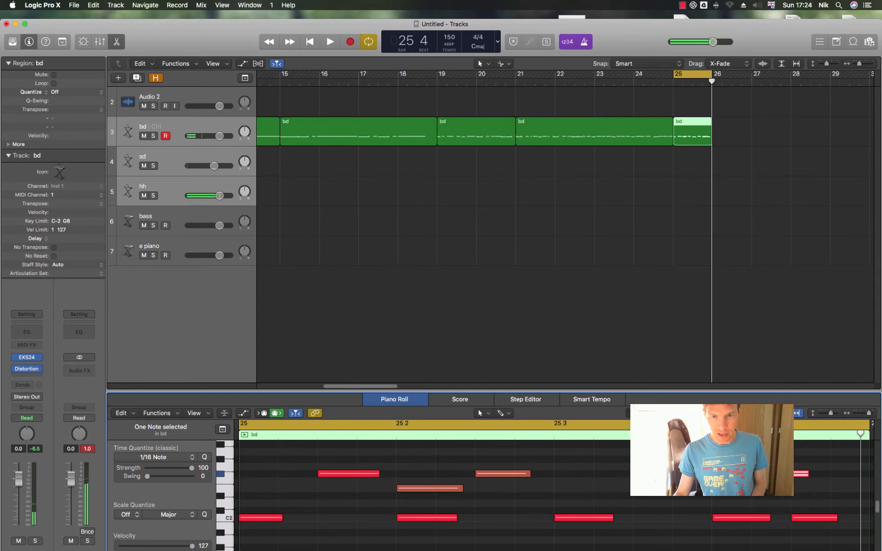
drag(807, 474, 852, 473)
key(space)
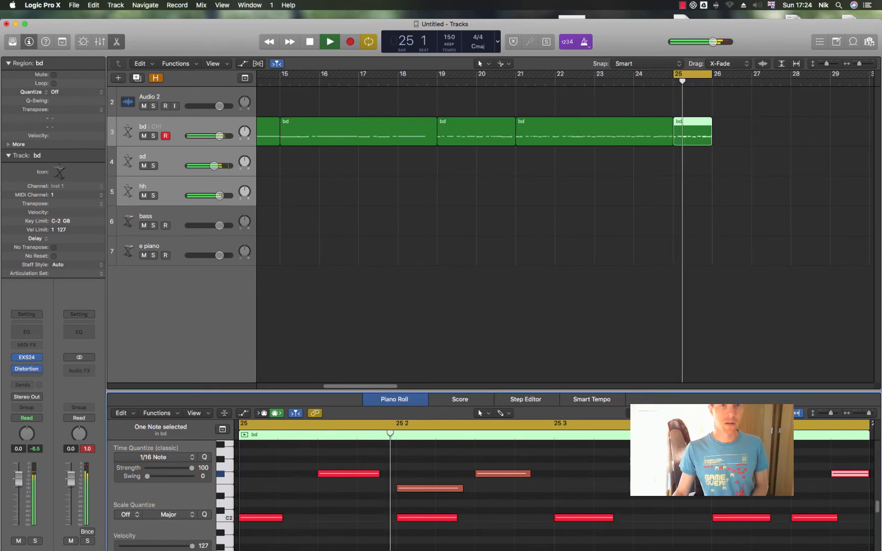
key(space)
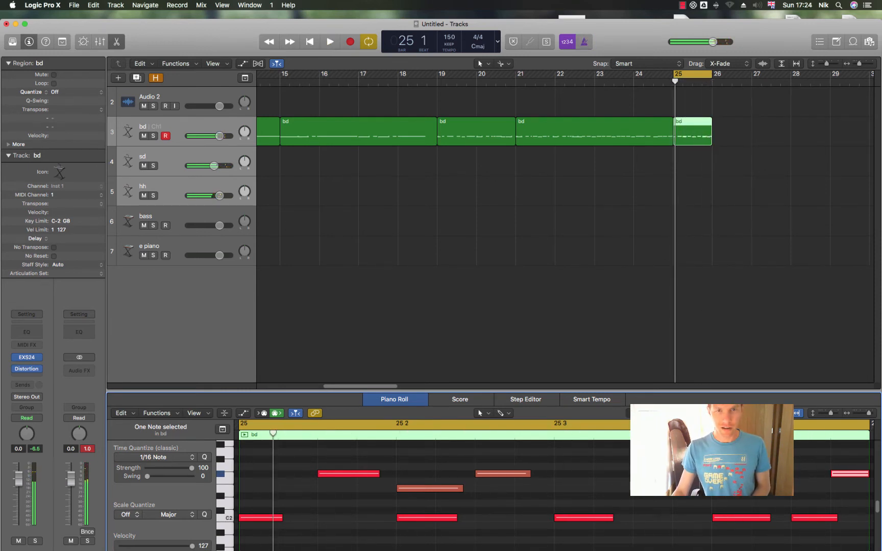
Step: Delete the unused bd regions at bars 21 to 25 and bars 15 to 19
click(595, 132)
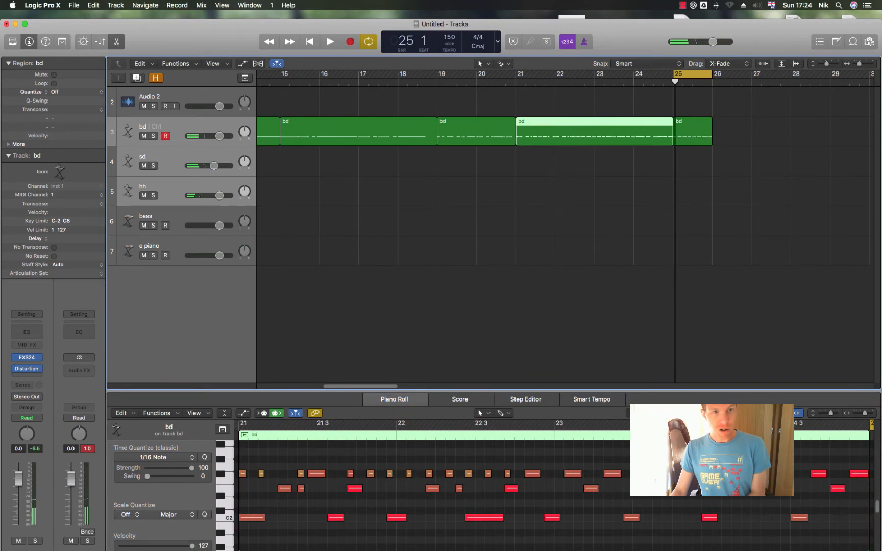
key(BackSpace)
key(Left)
key(BackSpace)
Step: Rename the bd region at bar 3 as "straight"
scroll(566, 230, left, 2)
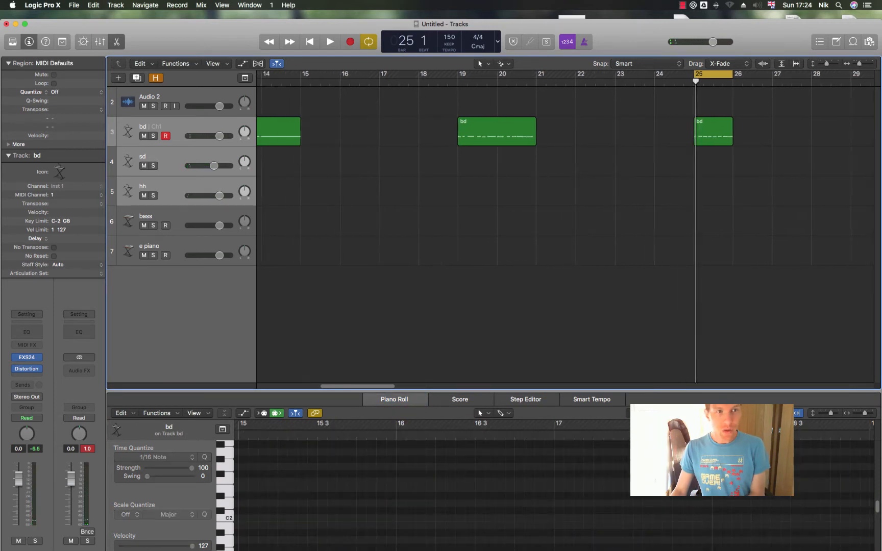
scroll(565, 226, left, 6)
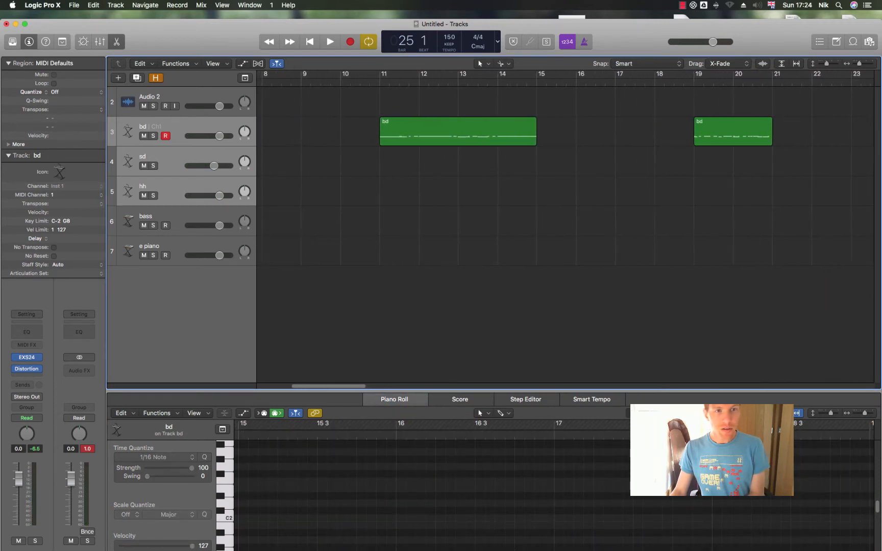
scroll(566, 229, left, 6)
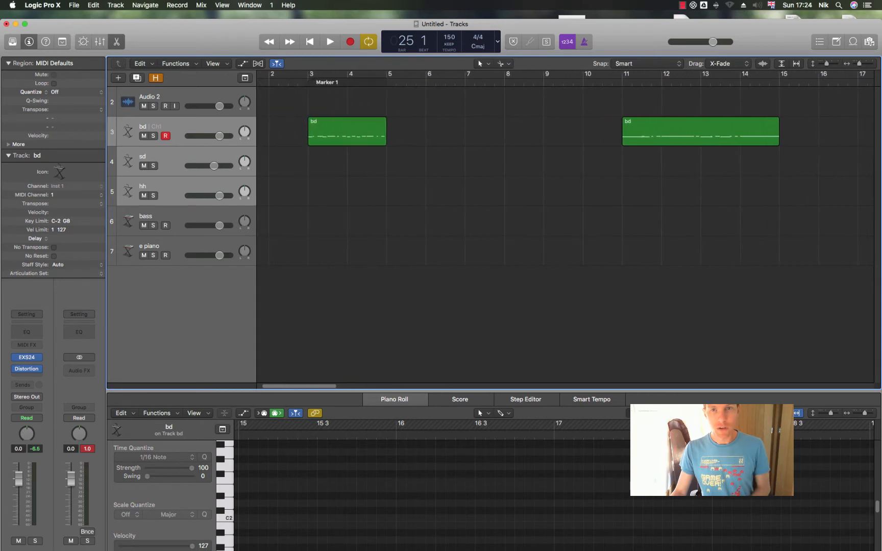
scroll(566, 229, left, 1)
click(337, 123)
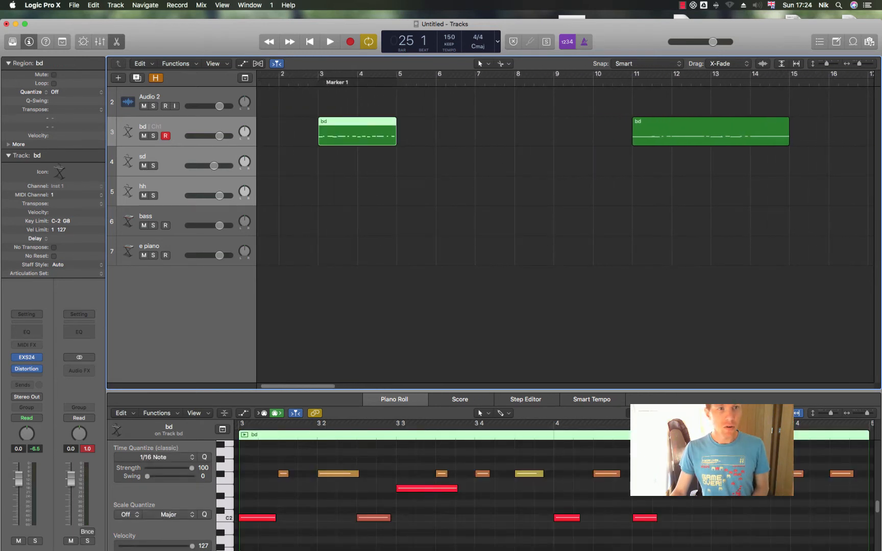
right_click(337, 124)
click(368, 143)
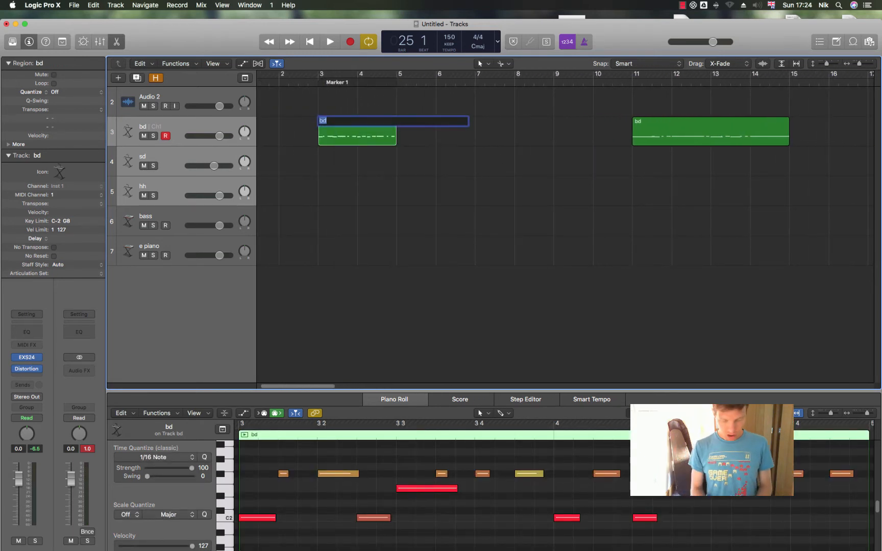
text(straigh)
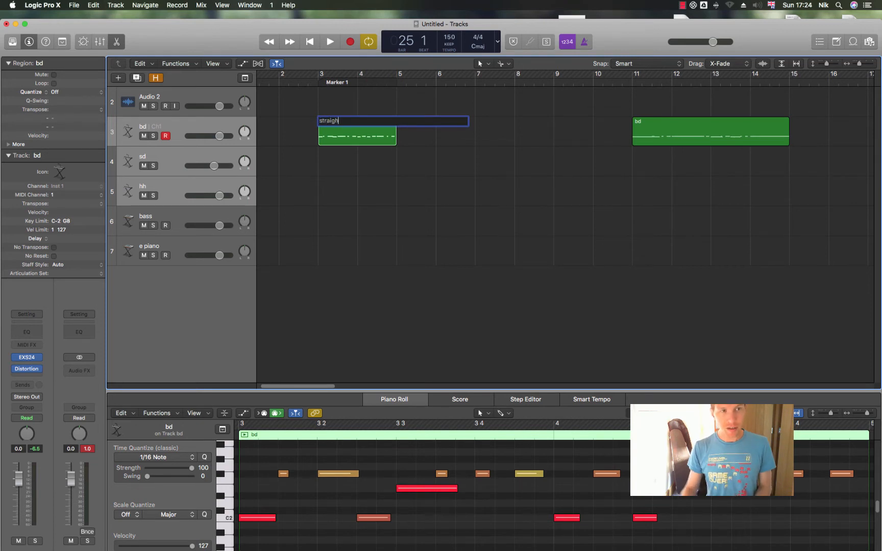
text(t)
key(Return)
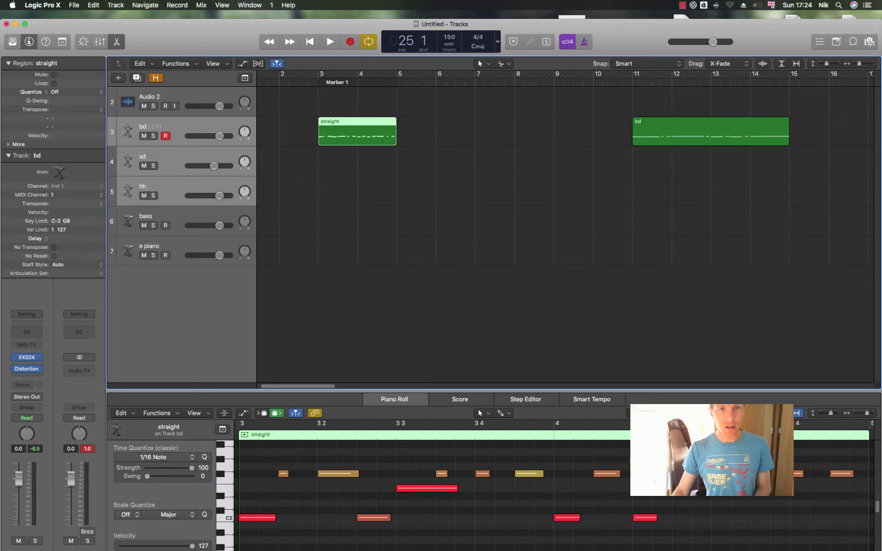
Step: Rename the bd region at bar 11 as "half"
right_click(635, 120)
click(648, 123)
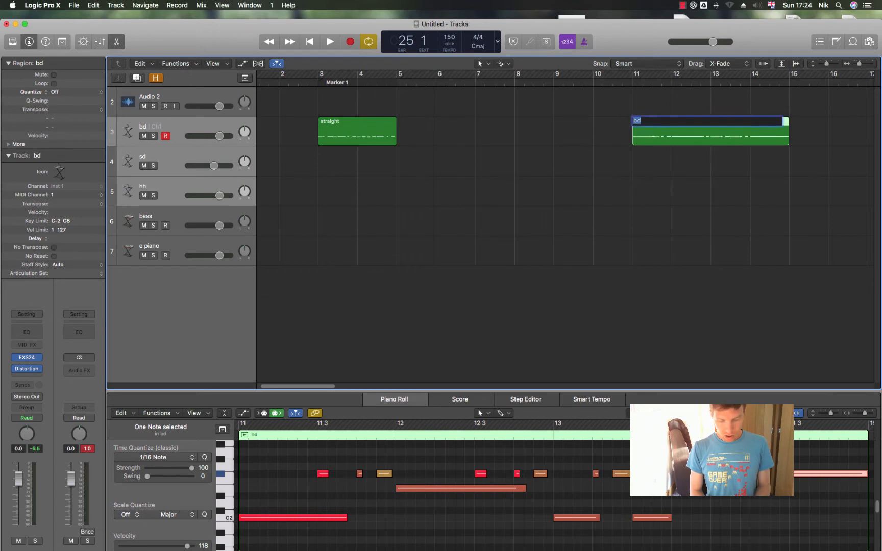
key(Return)
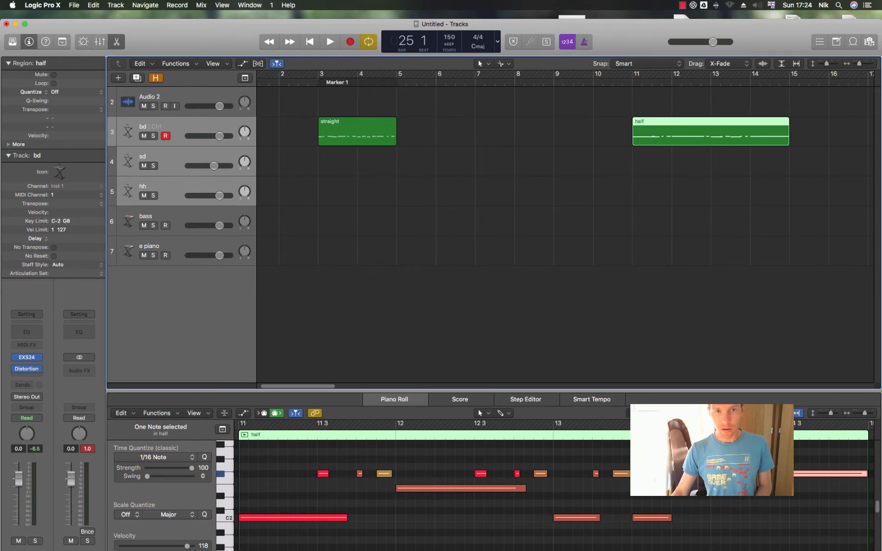
Step: Rename the bd region at bar 19 as "double time"
scroll(566, 168, right, 10)
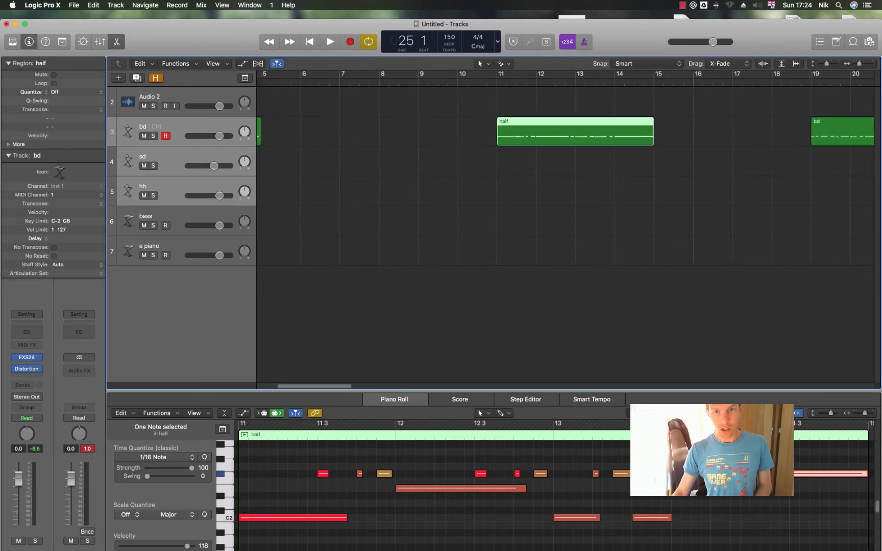
click(835, 131)
key(shift+n)
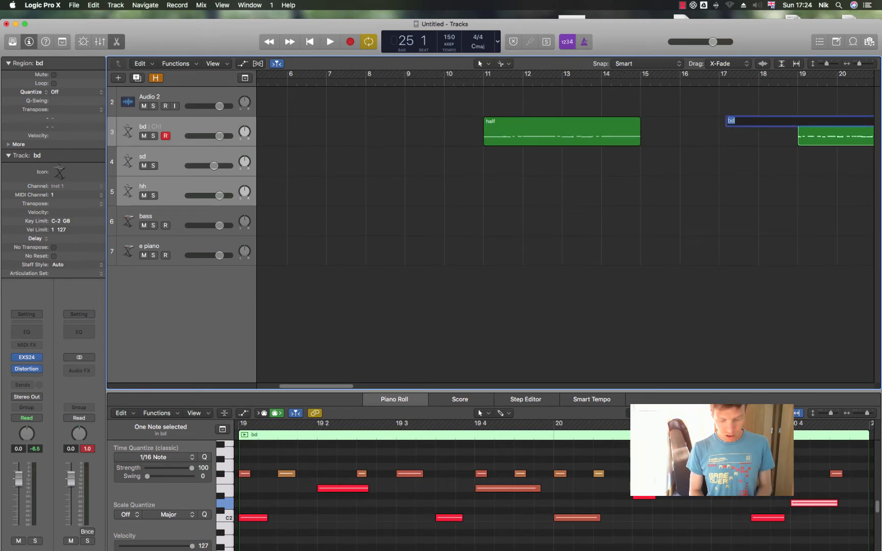
text(double tim)
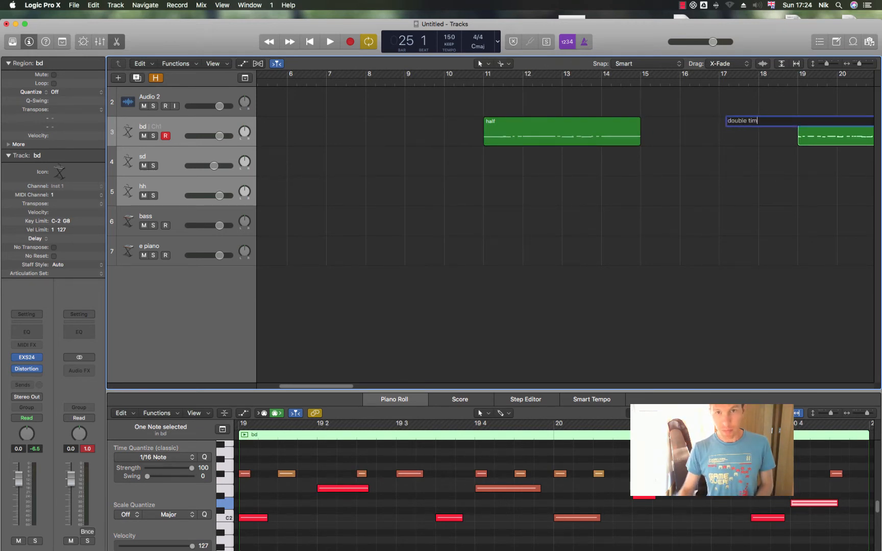
text(e)
key(Return)
Step: Rename the bd region at bar 25 as "disco"
scroll(564, 230, left, 4)
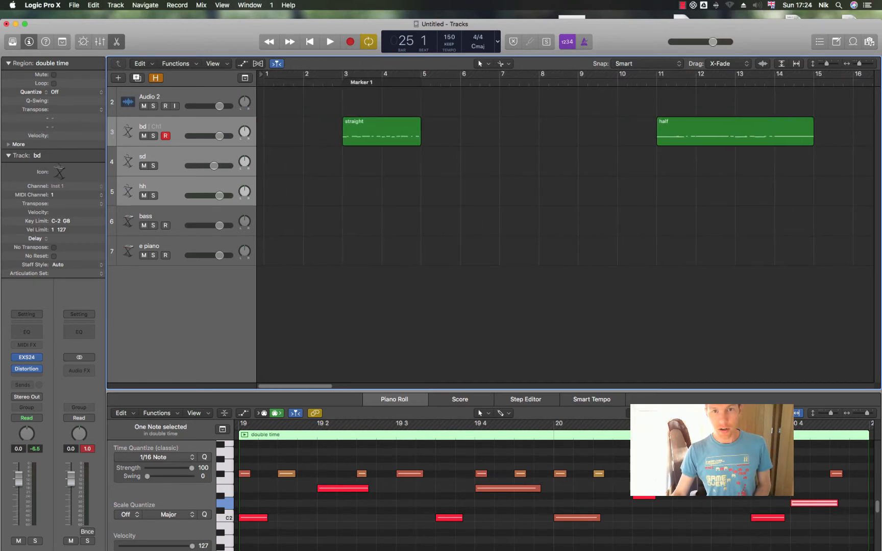
scroll(565, 230, right, 9)
click(761, 131)
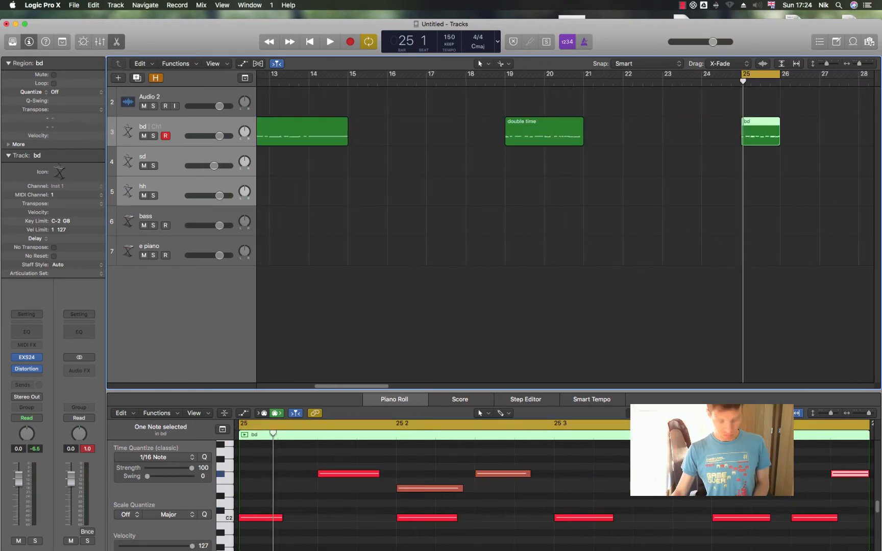
key(shift+n)
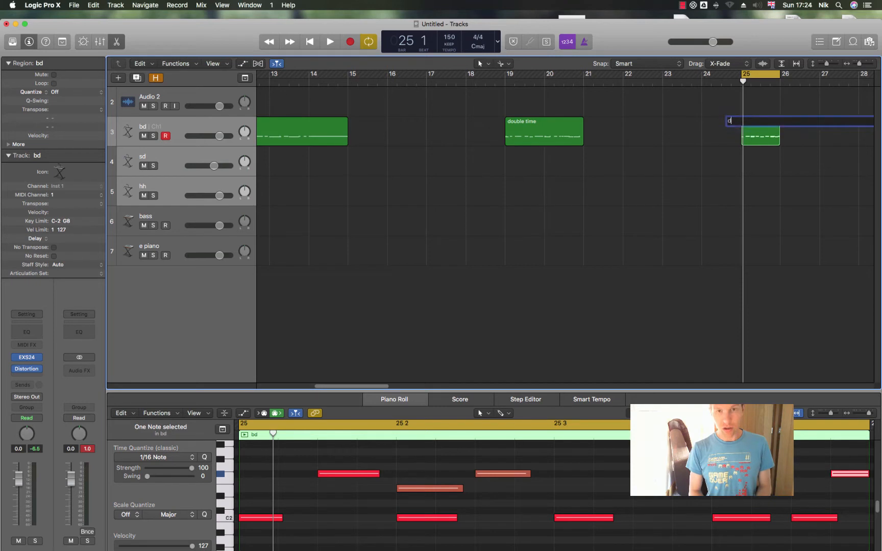
text(disc)
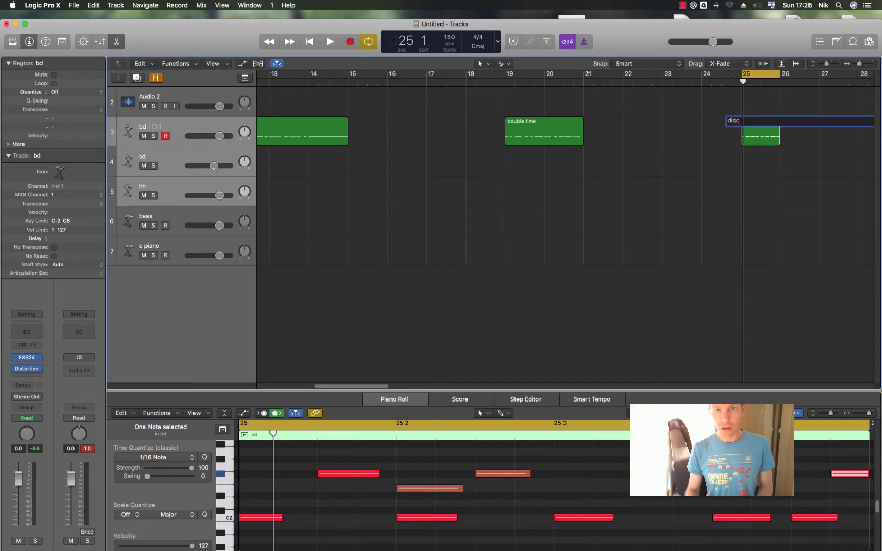
text(o)
key(Return)
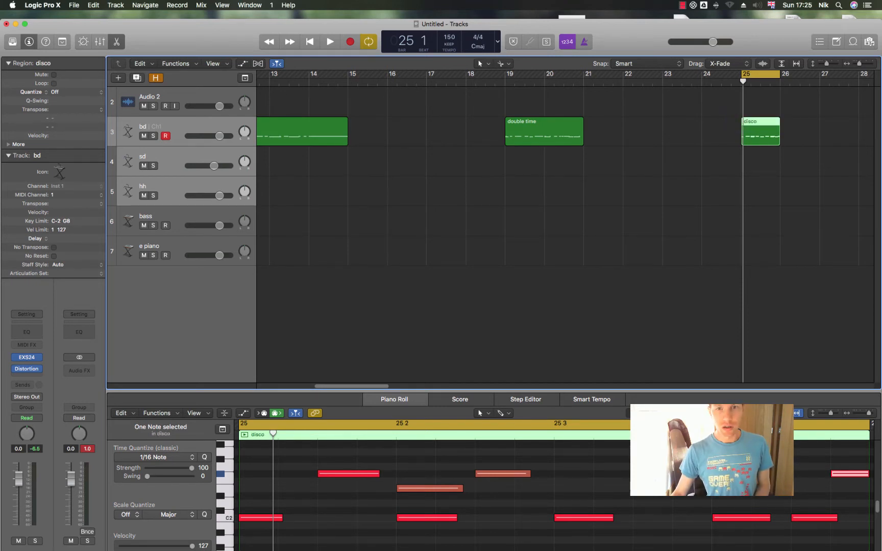
Step: Move the straight, half, double time and disco regions to bars 1, 4, 9 and 12 respectively
click(302, 132)
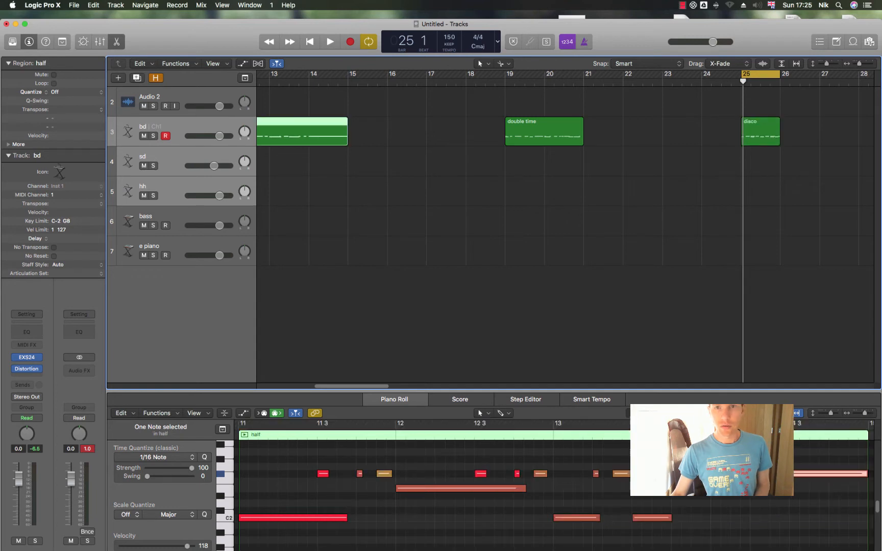
key(super+Left)
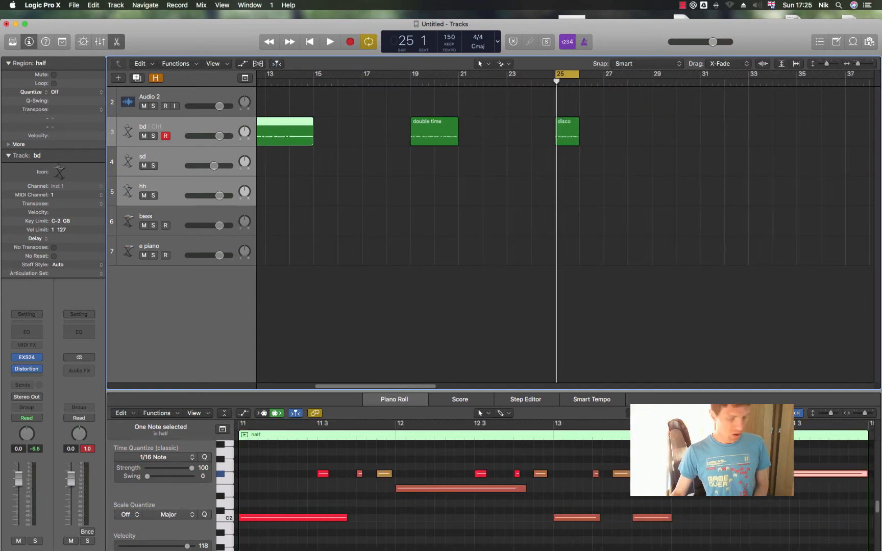
scroll(564, 224, left, 10)
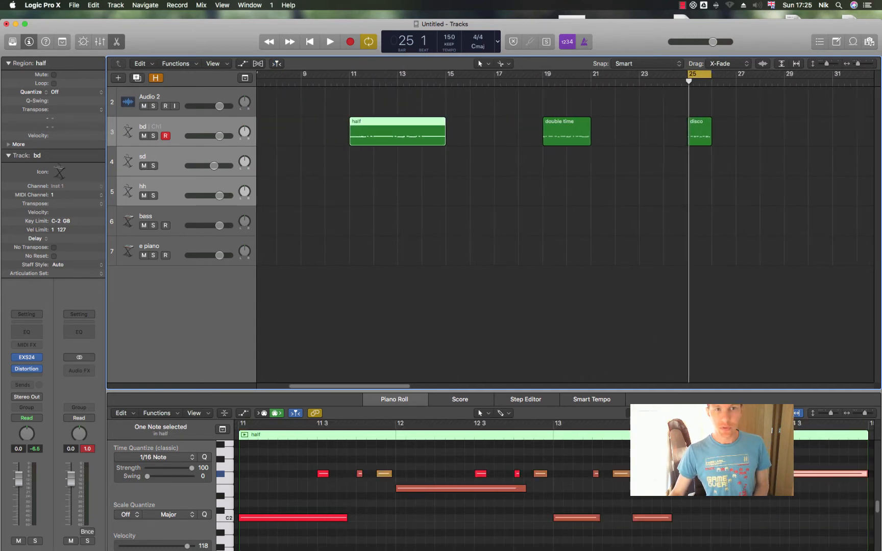
drag(331, 138, 284, 147)
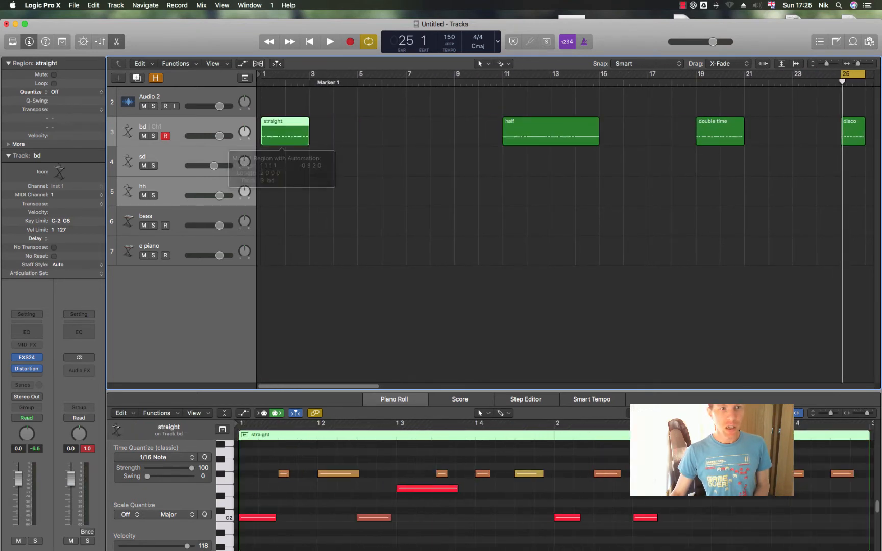
drag(553, 138, 384, 146)
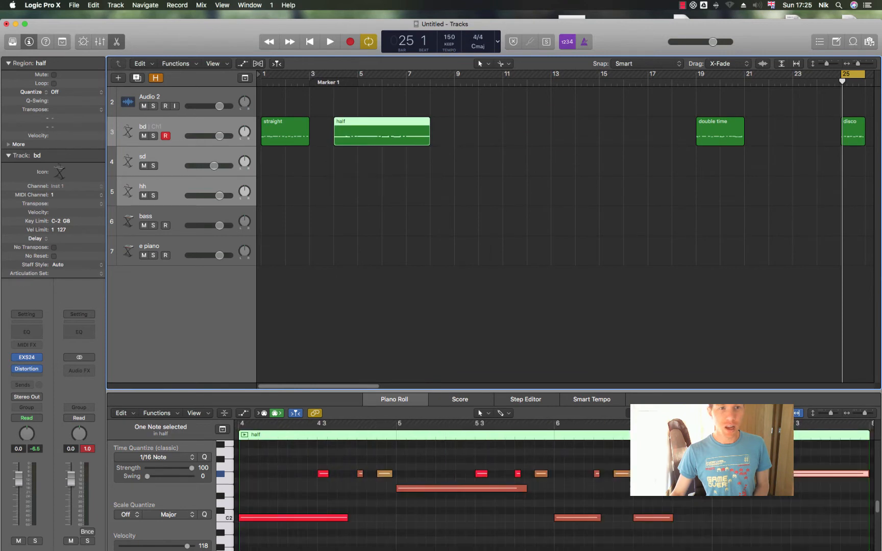
drag(719, 140, 478, 140)
drag(853, 134, 539, 135)
click(541, 185)
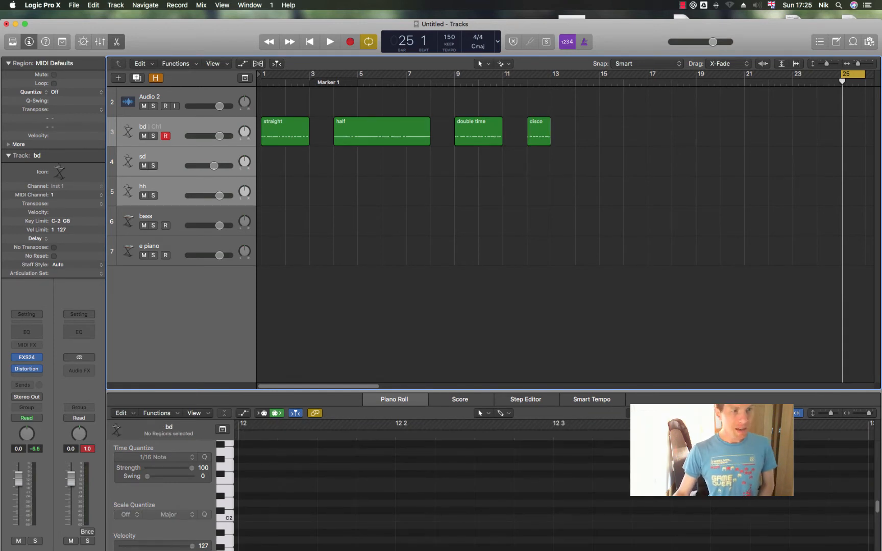
Step: Select the bass track and play the straight region in a cycle to rehearse a bass line
click(154, 217)
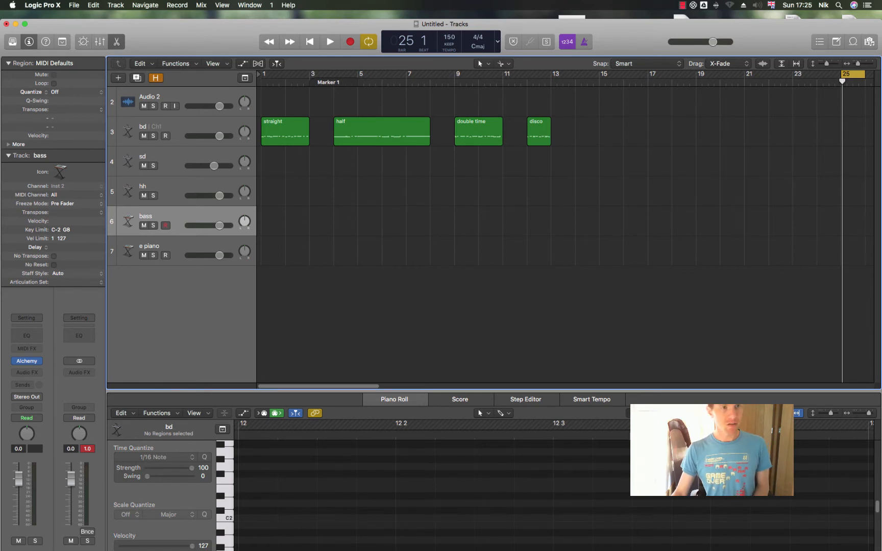
click(285, 133)
key(super+u)
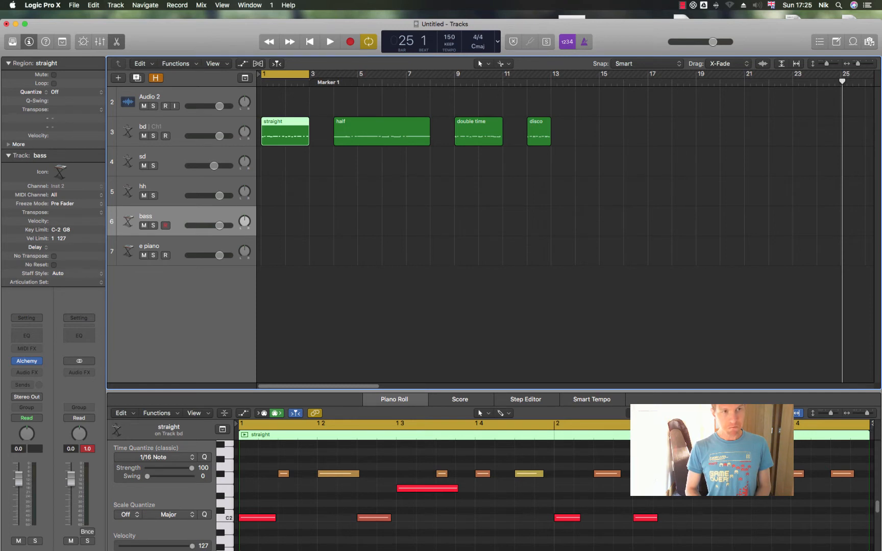
key(space)
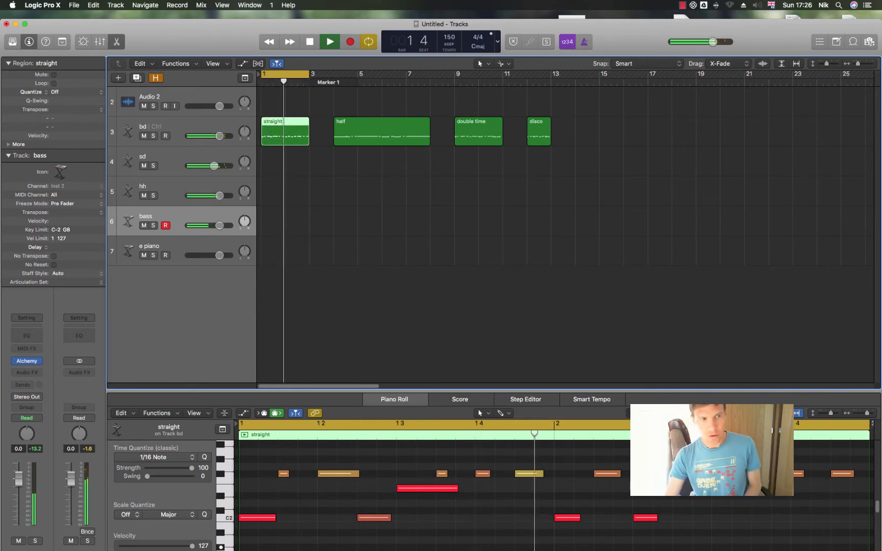
key(space)
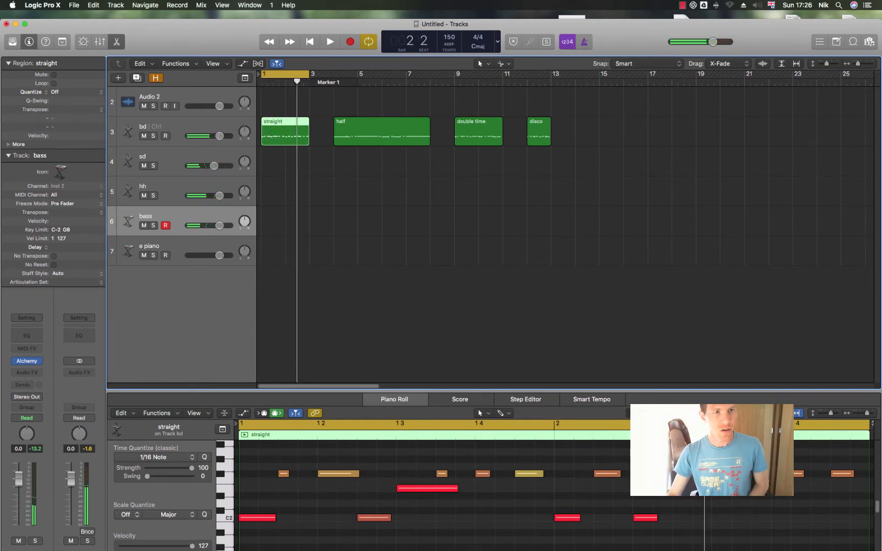
Step: Record a bass part from bar 1 to bar 5 on the bass track with cycling turned off
key(c)
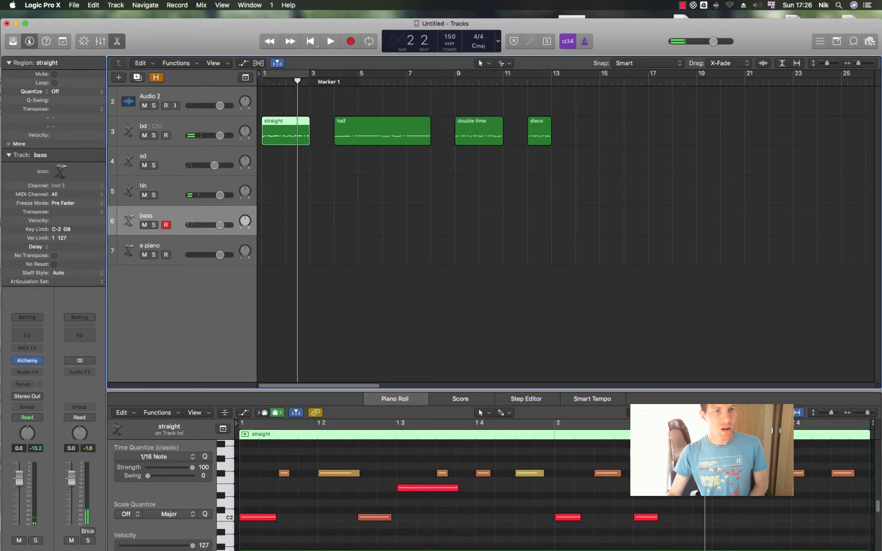
key(Return)
key(r)
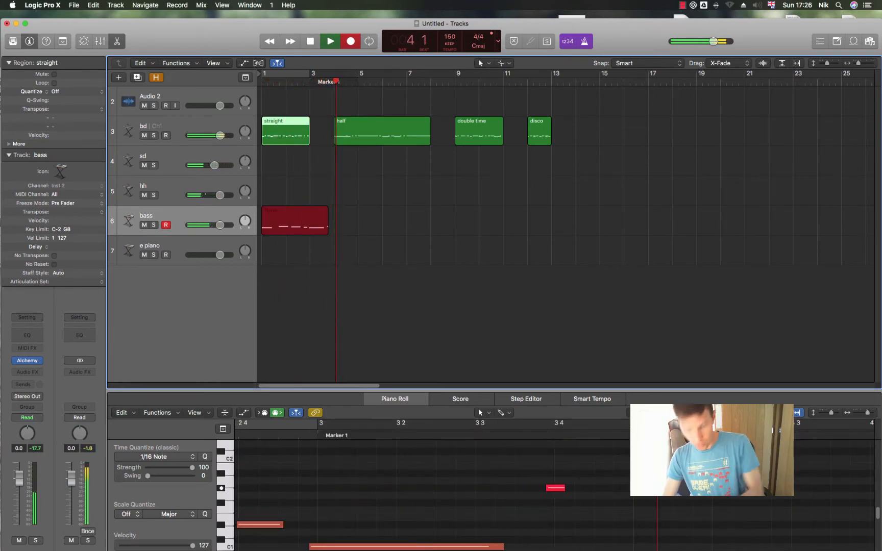
key(space)
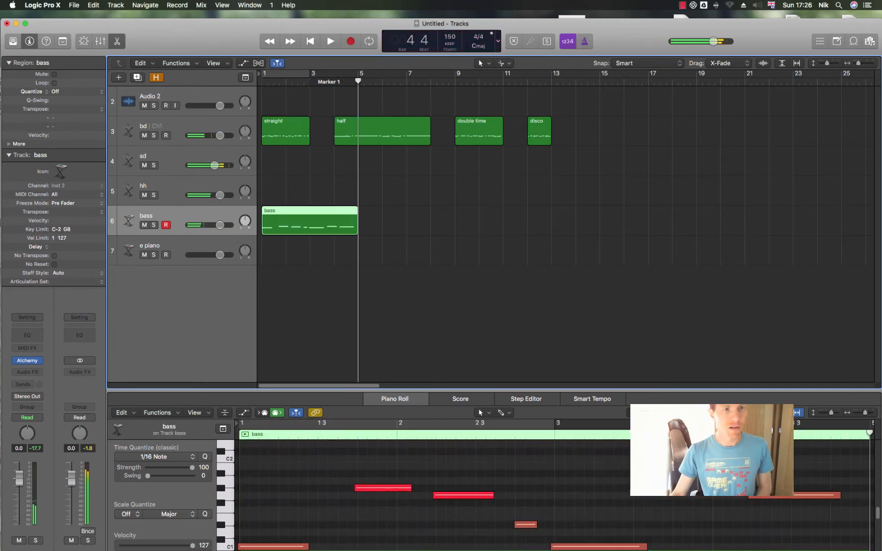
Step: Move the half region to bar 5 and loop the straight region up to it
drag(375, 131, 400, 131)
click(285, 131)
drag(309, 123, 357, 123)
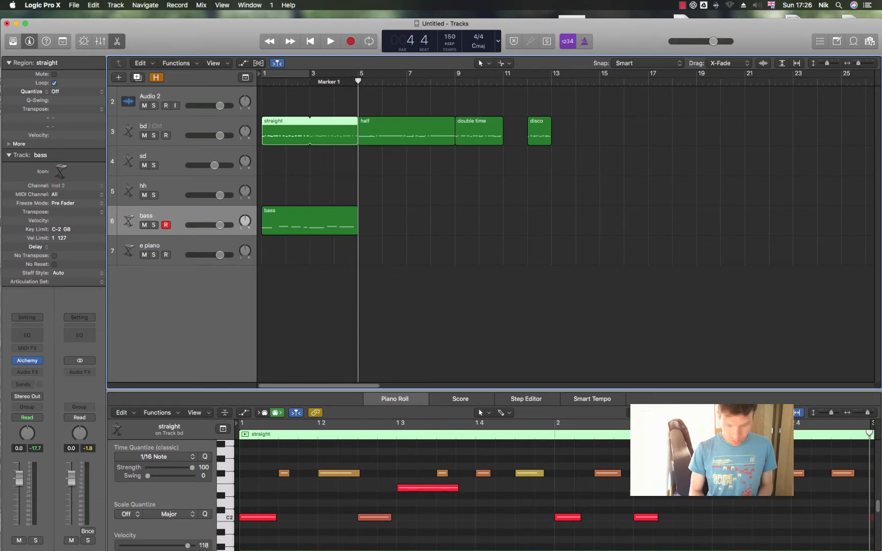
Step: Cycle playback over bars 1 to 5 and quantize all notes in the bass region to 1/16 notes
key(super+u)
key(space)
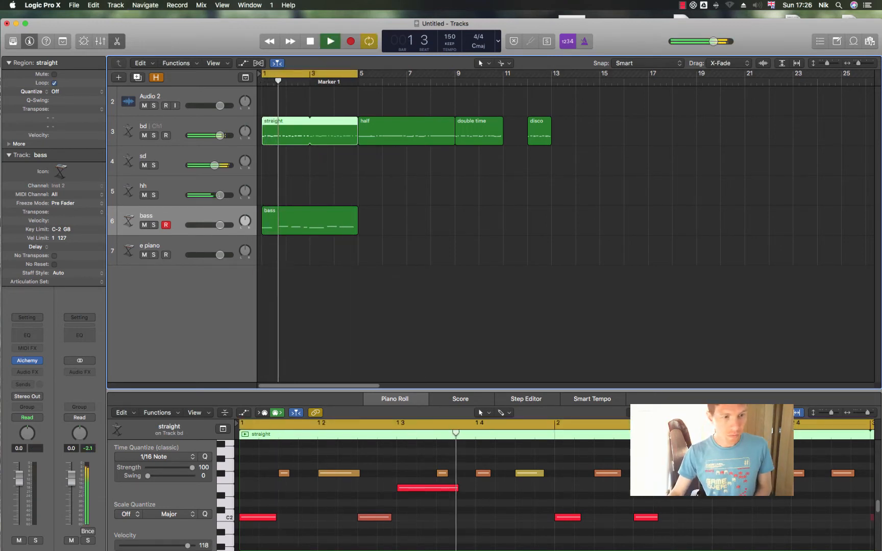
key(Tab)
click(255, 518)
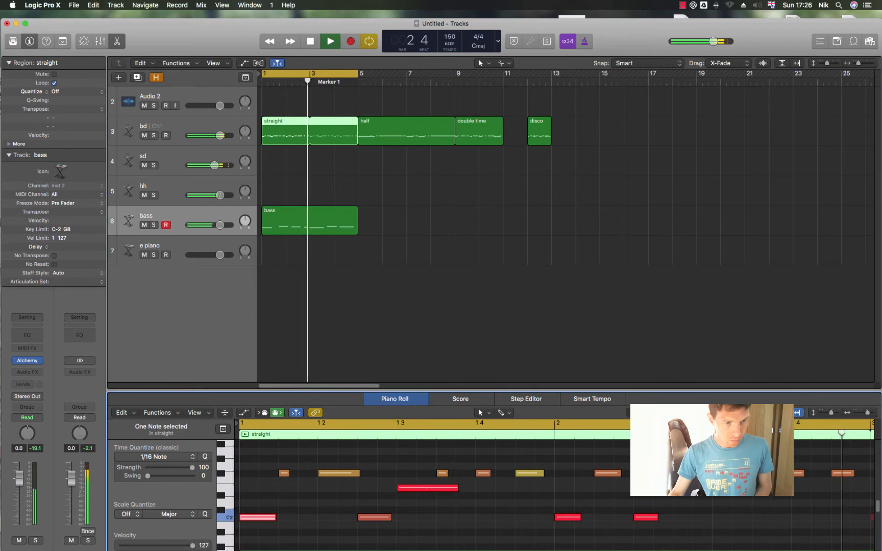
key(super+a)
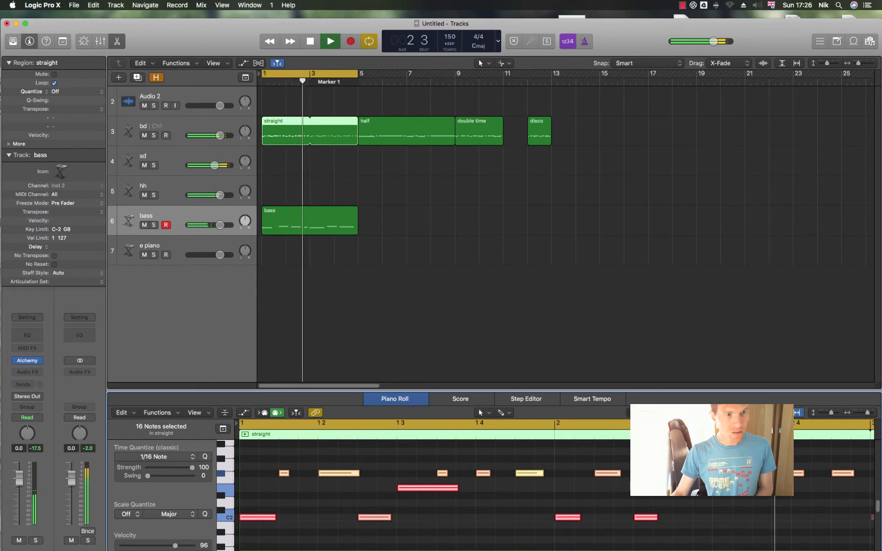
click(309, 220)
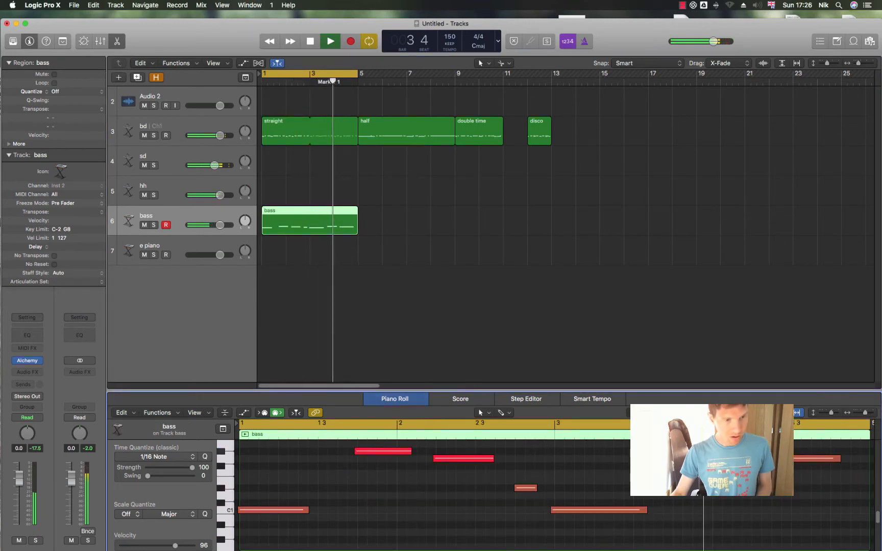
key(super+a)
key(q)
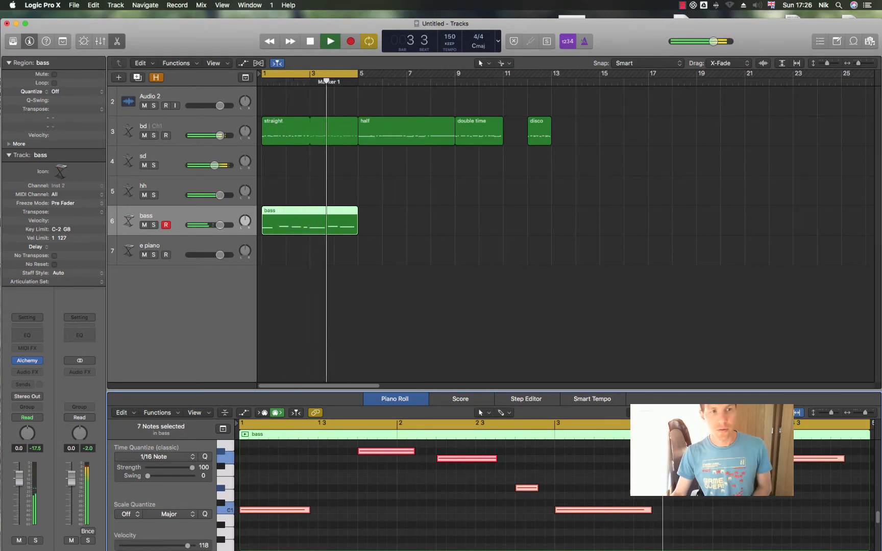
key(space)
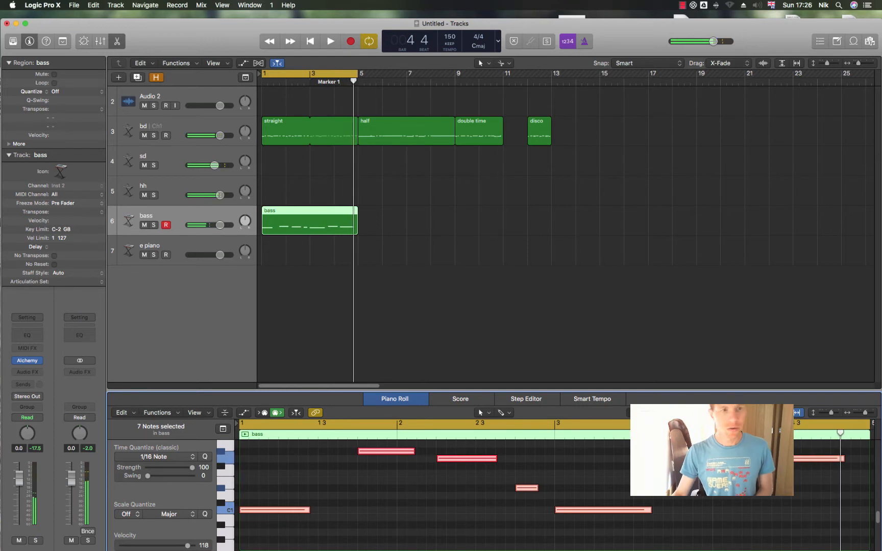
Step: Play the double time region in a cycle from bar 9 to rehearse a bass line over it
click(406, 131)
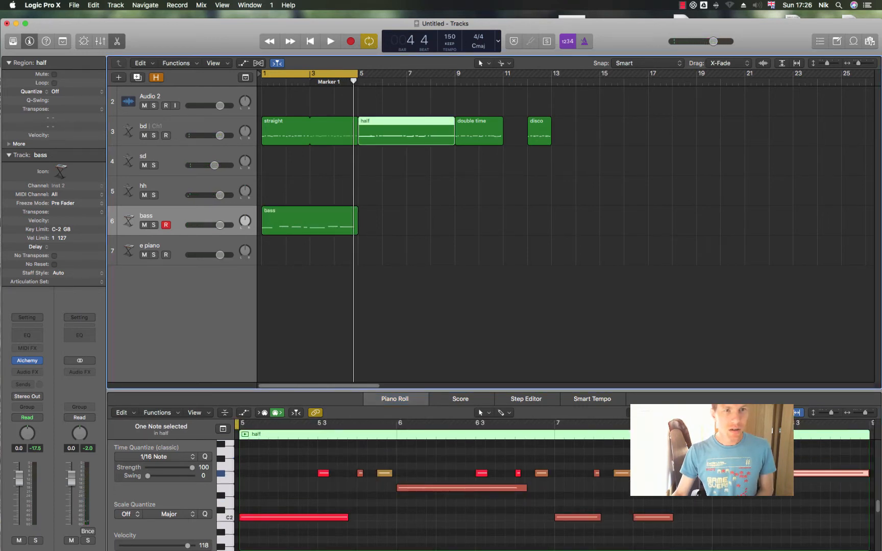
key(super+c)
key(Right)
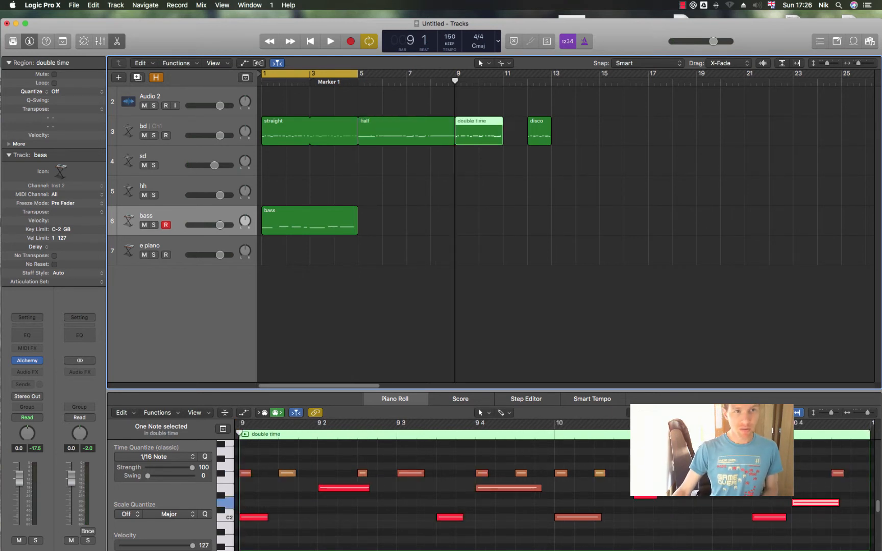
key(super+u)
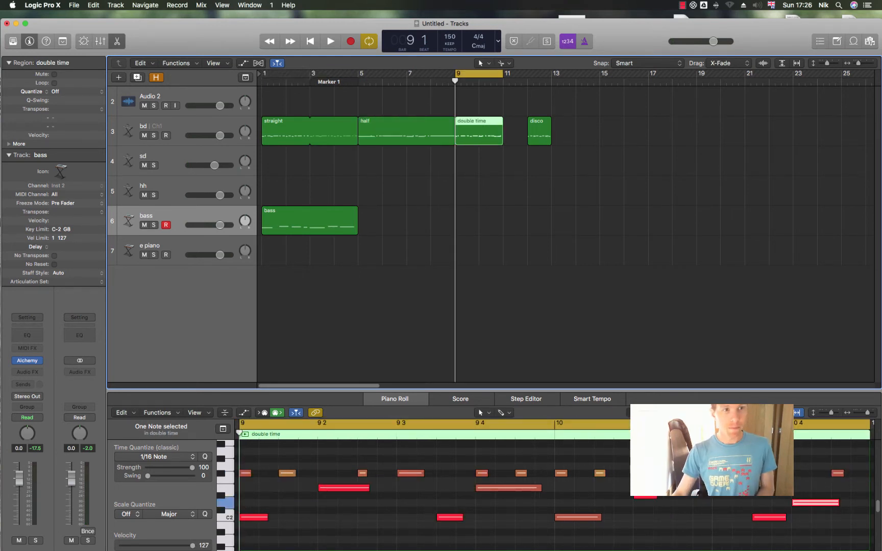
key(space)
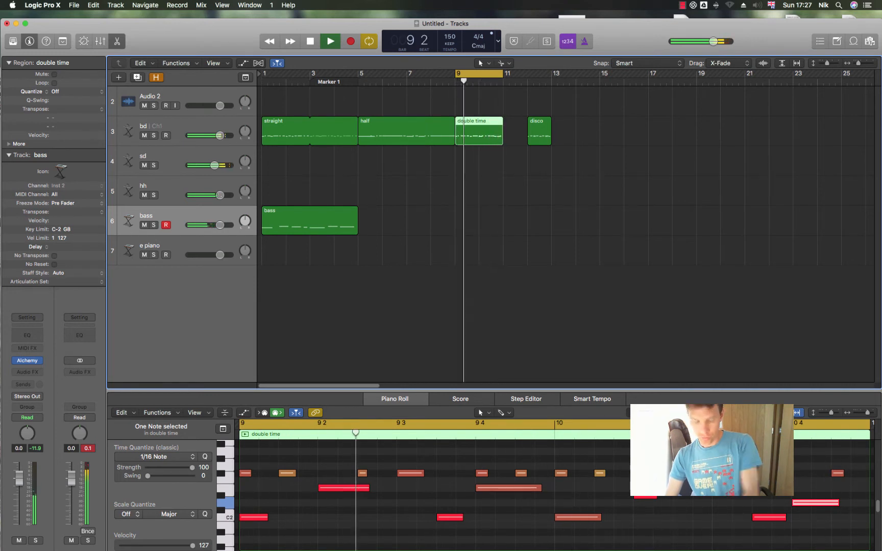
key(space)
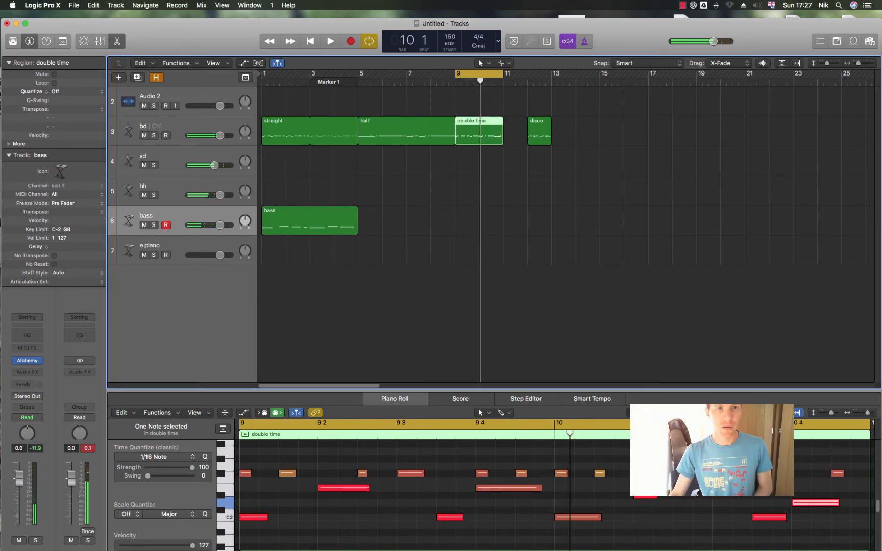
Step: Turn off cycling, move the disco region to about bar 14.5 and loop the double time region up to bar 13
mouse_move(502, 74)
mouse_down()
mouse_move(527, 74)
mouse_move(503, 74)
mouse_up()
key(c)
drag(540, 132, 599, 131)
drag(502, 120, 552, 121)
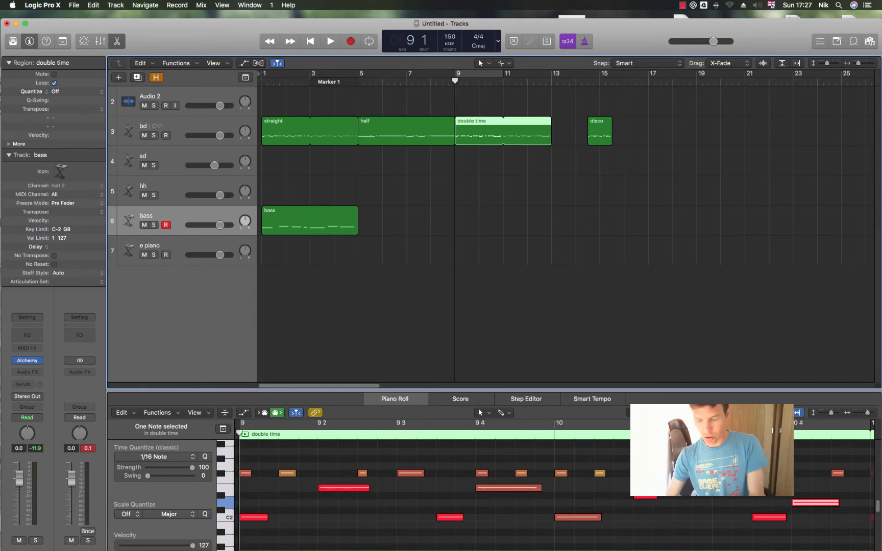
Step: Try recording a bass part over the double time section from bar 9, and undo the take
key(space)
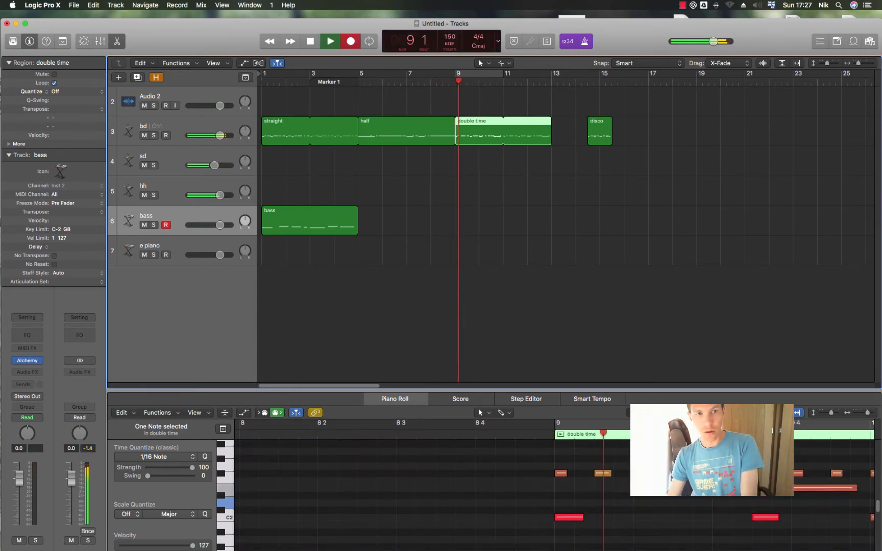
key(r)
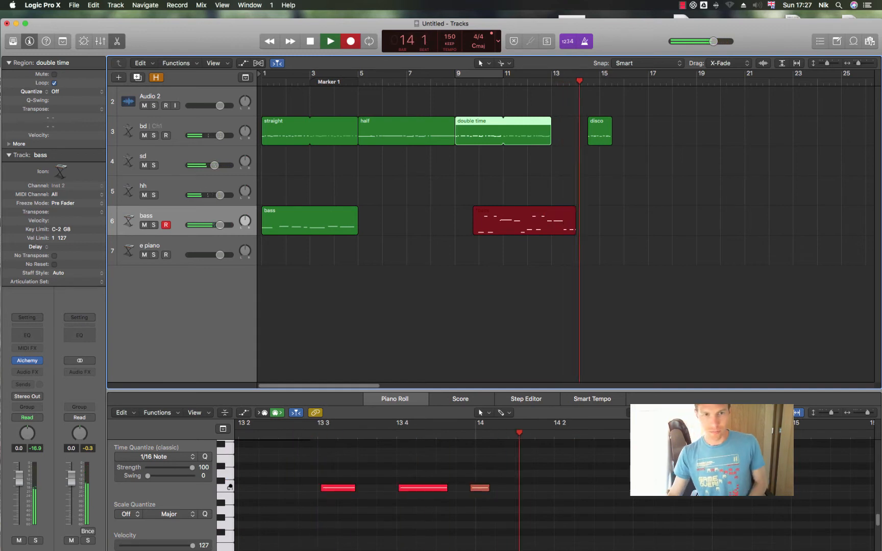
key(space)
key(Tab)
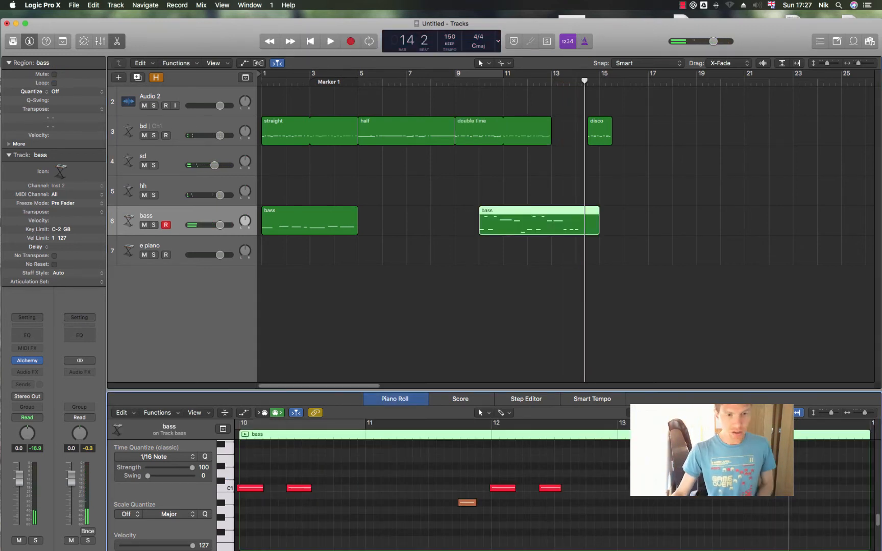
key(super+z)
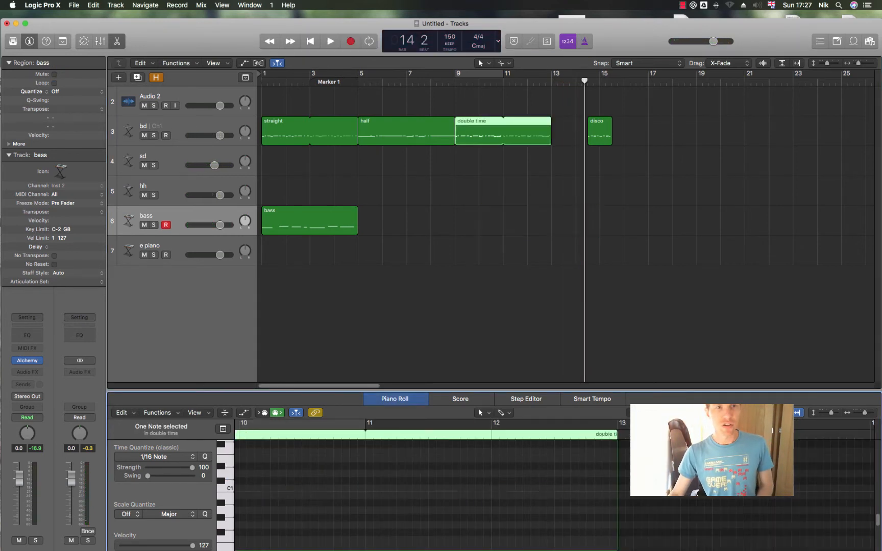
Step: Record a new bass part over the double time section, starting from bar 9
key(Tab)
key(space)
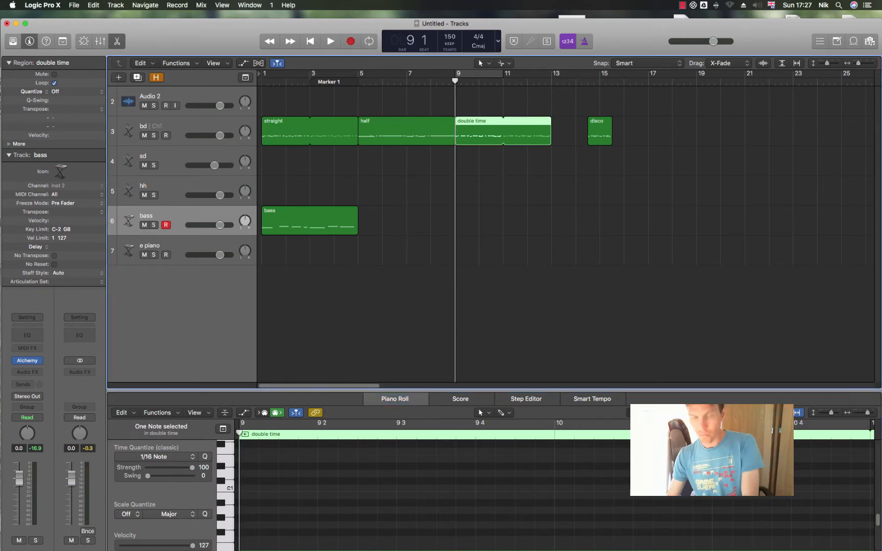
key(space)
key(r)
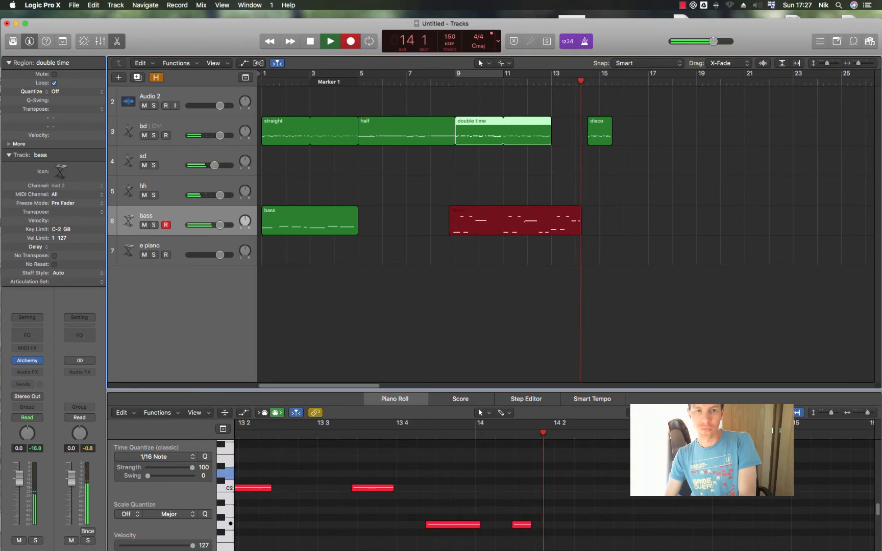
key(space)
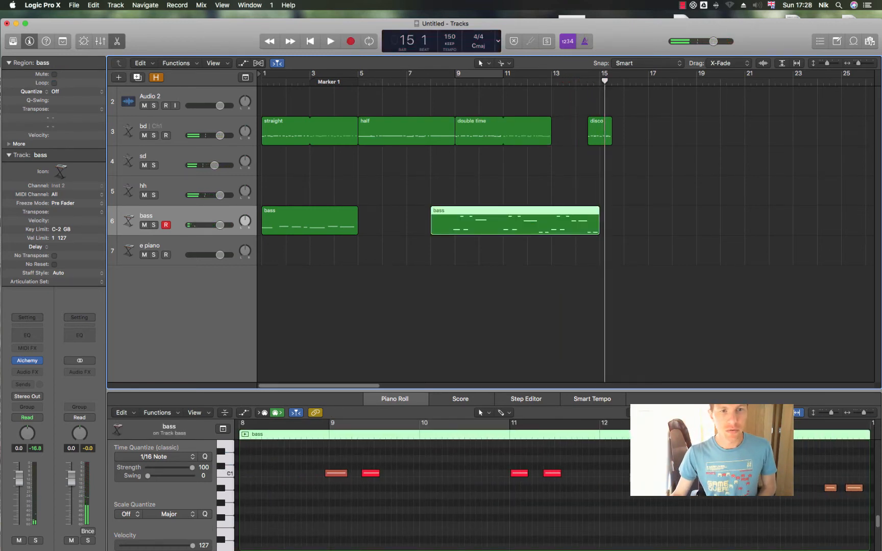
Step: Trim the new bass region's start to bar 13, move it to bar 9 and loop it up to bar 13
drag(432, 227, 552, 227)
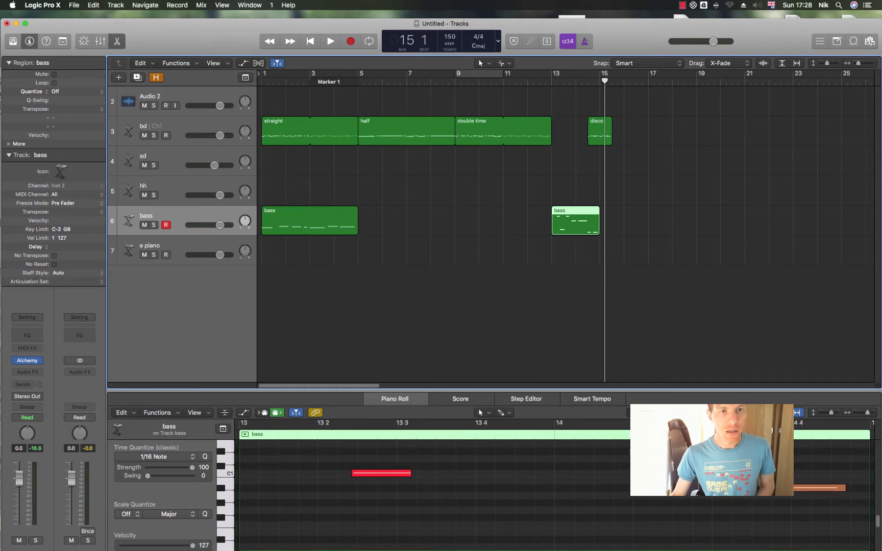
mouse_move(566, 220)
mouse_down()
mouse_move(458, 219)
mouse_move(551, 216)
mouse_up()
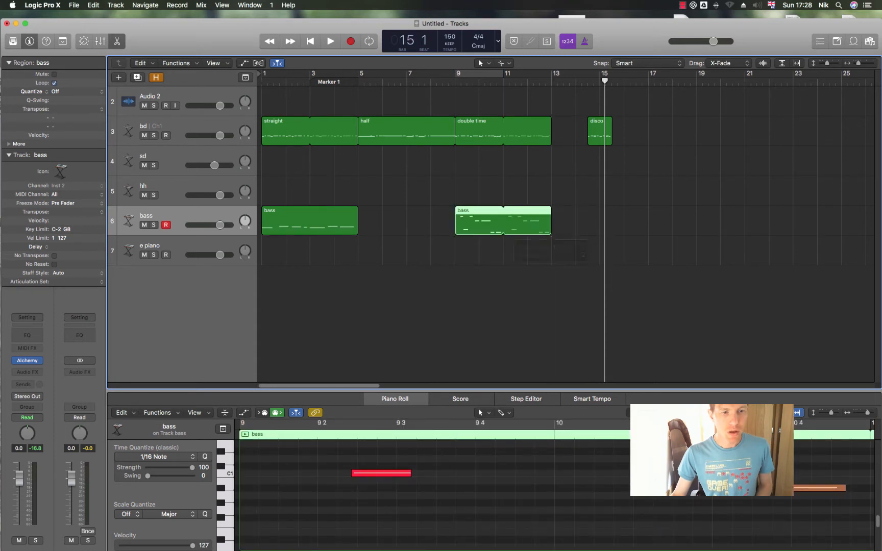
Step: Extend the double time bass region slightly before bar 9, quantize all its notes to 1/16 notes, and trim its start back to bar 9
key(e)
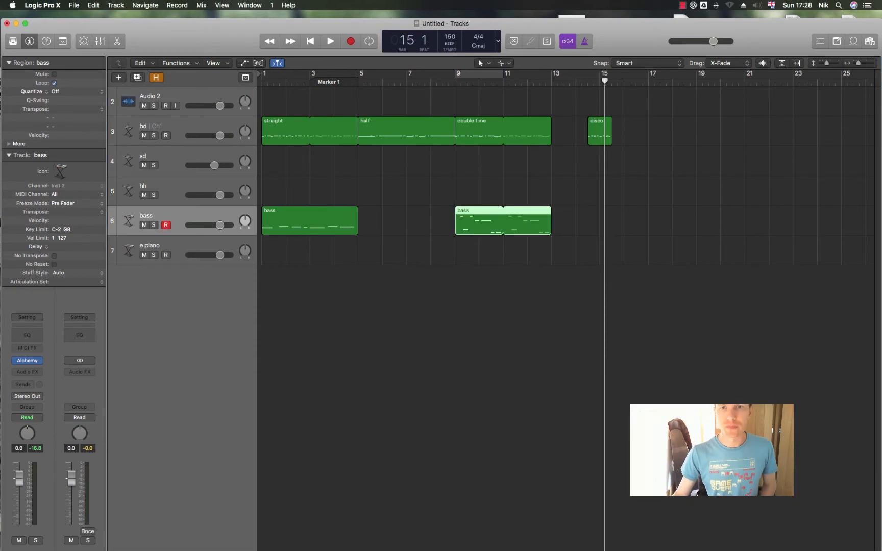
key(e)
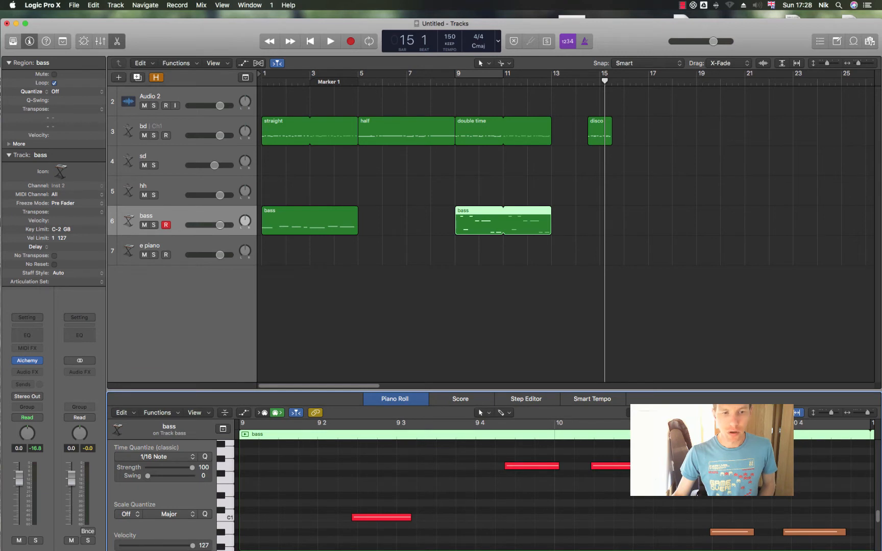
key(super+Left)
key(super+Left)
key(super+Left)
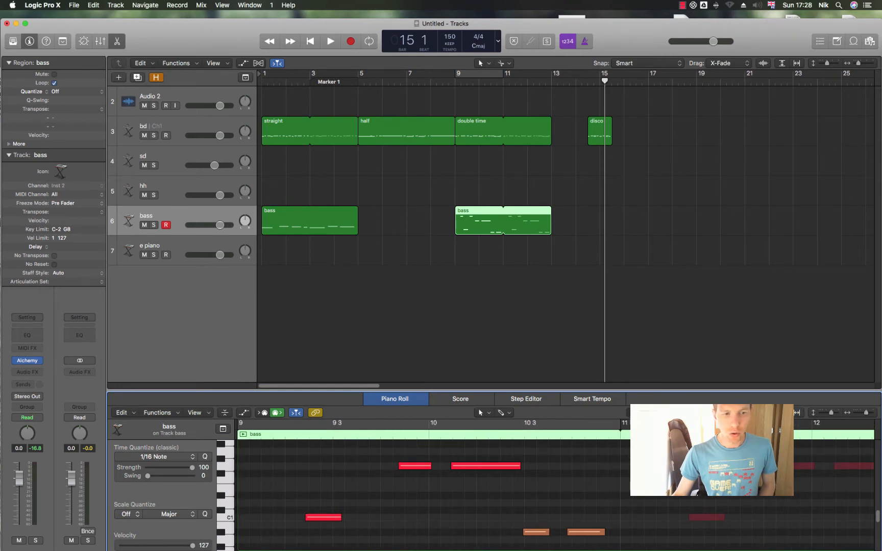
key(super+Up)
key(super+Up)
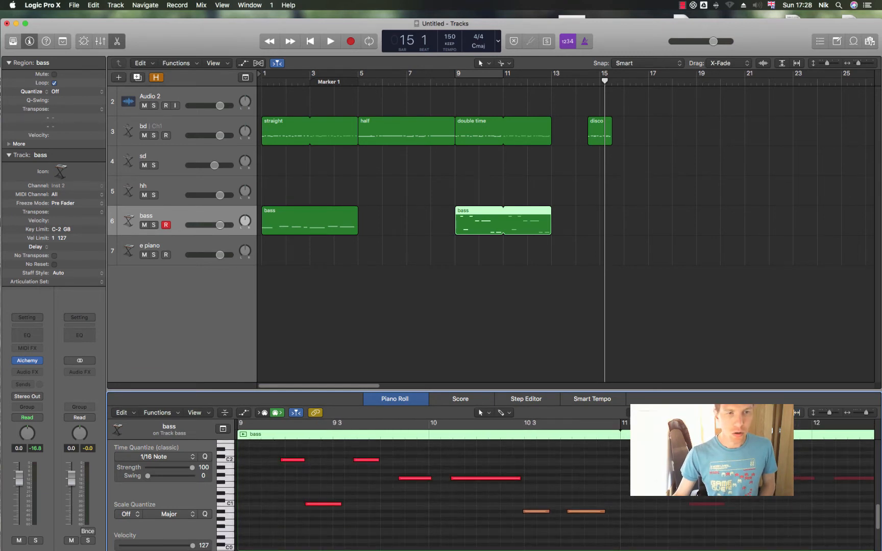
mouse_move(456, 227)
mouse_down()
mouse_move(360, 227)
mouse_move(449, 227)
mouse_up()
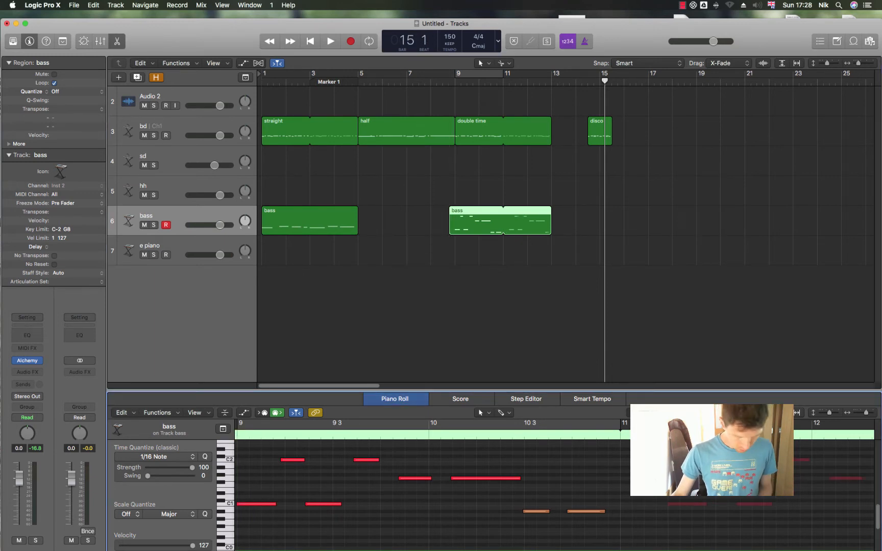
key(super+a)
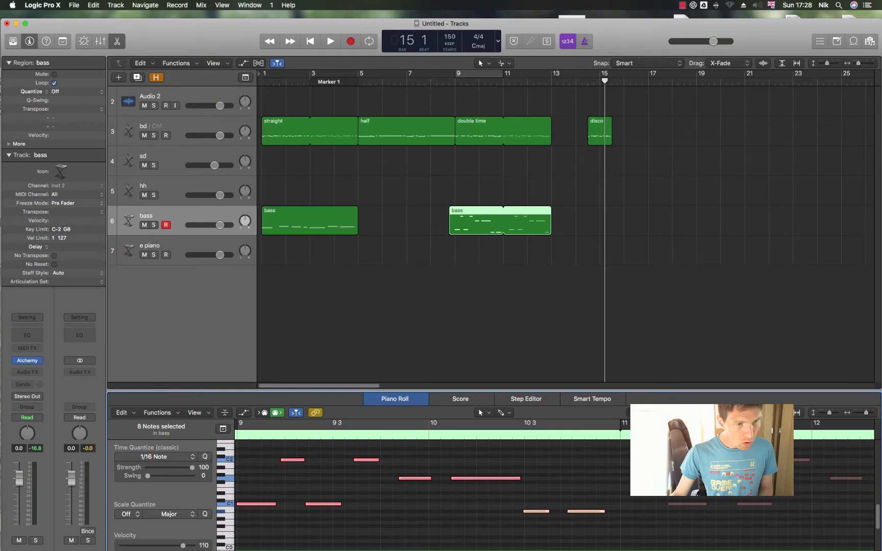
key(shift+alt+d)
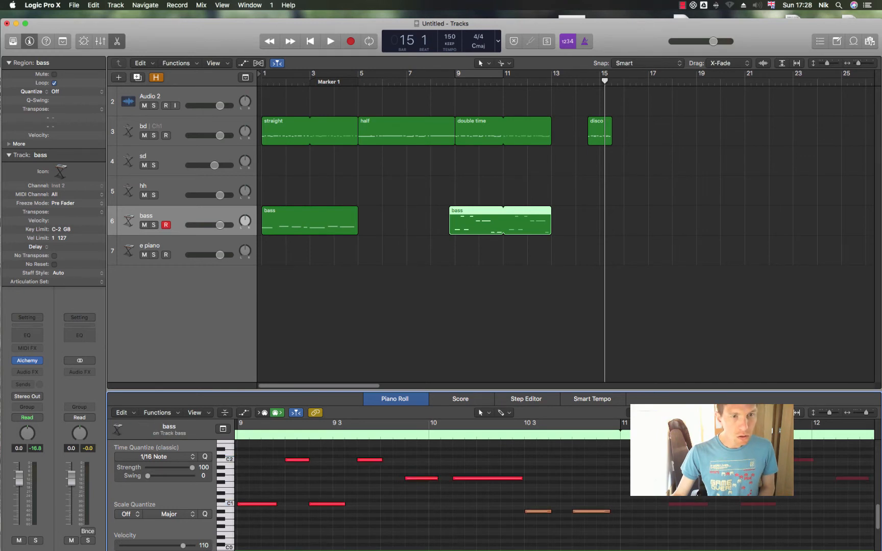
drag(450, 227, 455, 227)
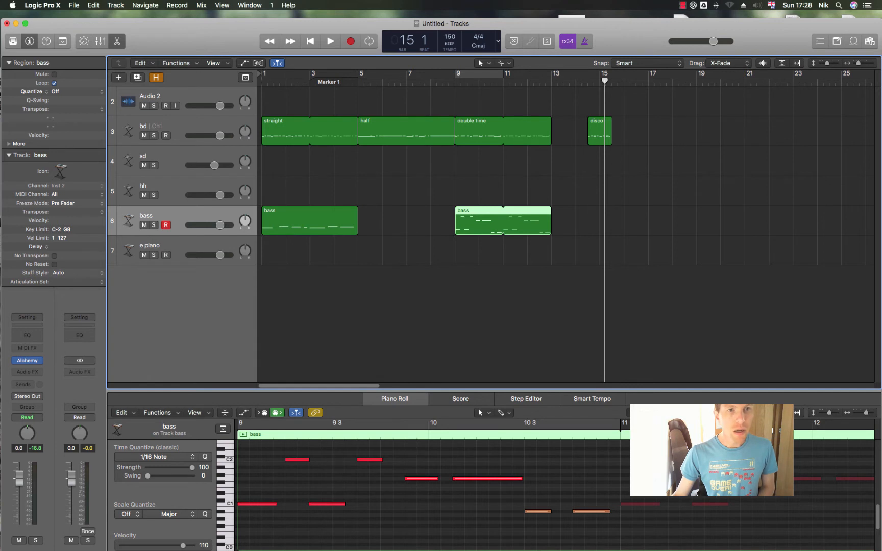
Step: Cycle playback over bars 9 to 13 to hear the quantized bass with the double time drums
key(Return)
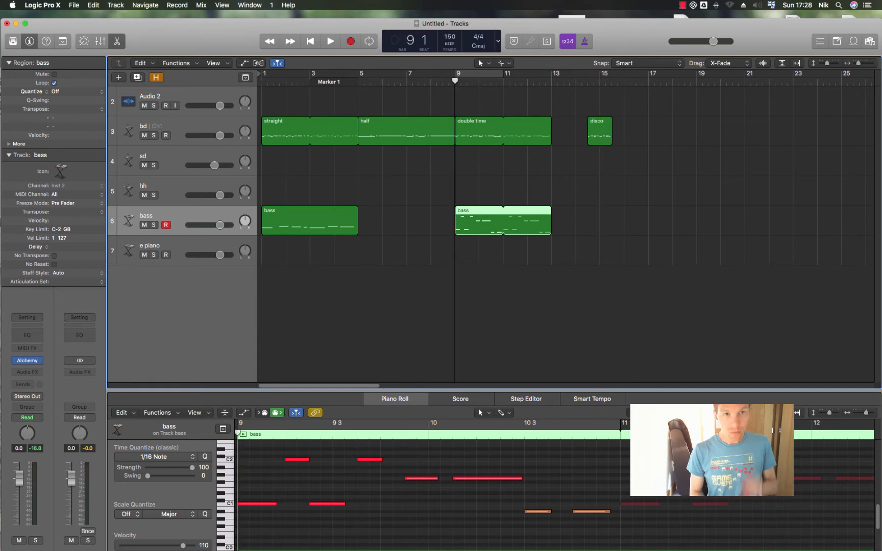
key(super+u)
key(space)
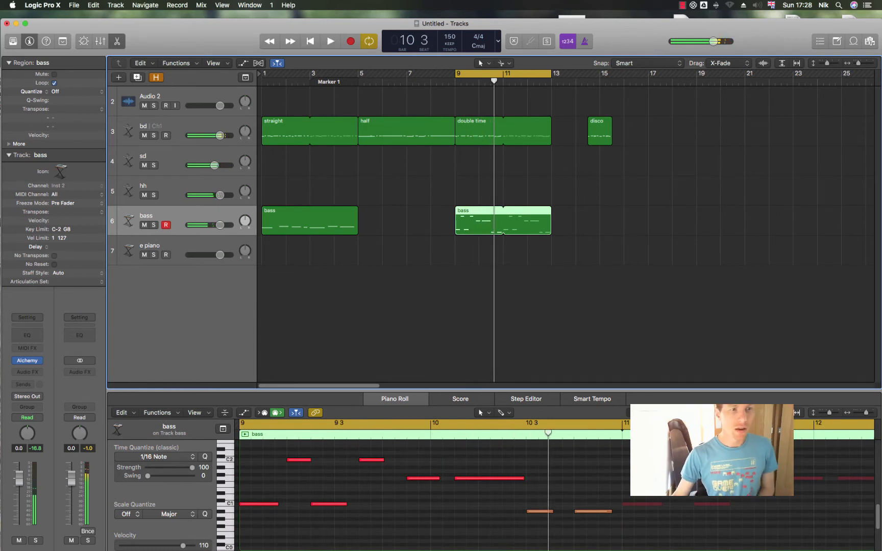
Step: Select the e piano track and cycle the first bass region over bars 1 to 5 to rehearse a piano part
key(Down)
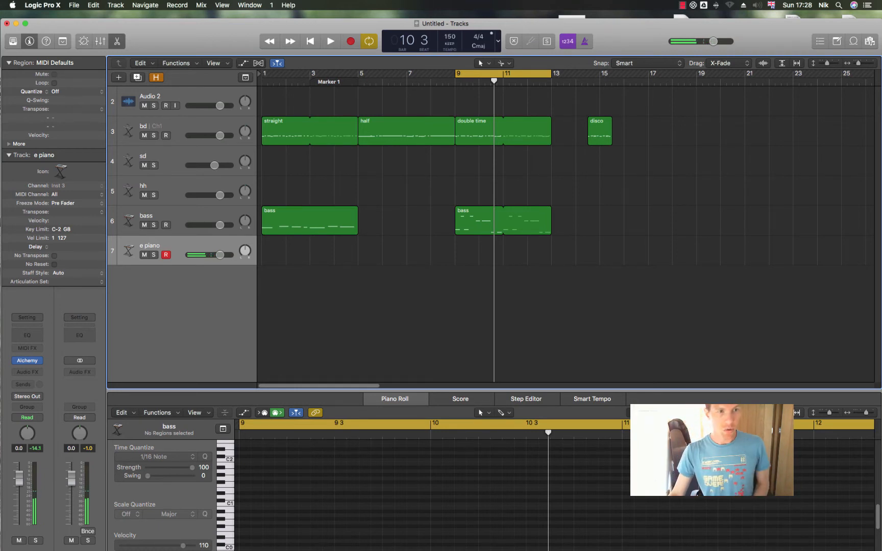
click(310, 220)
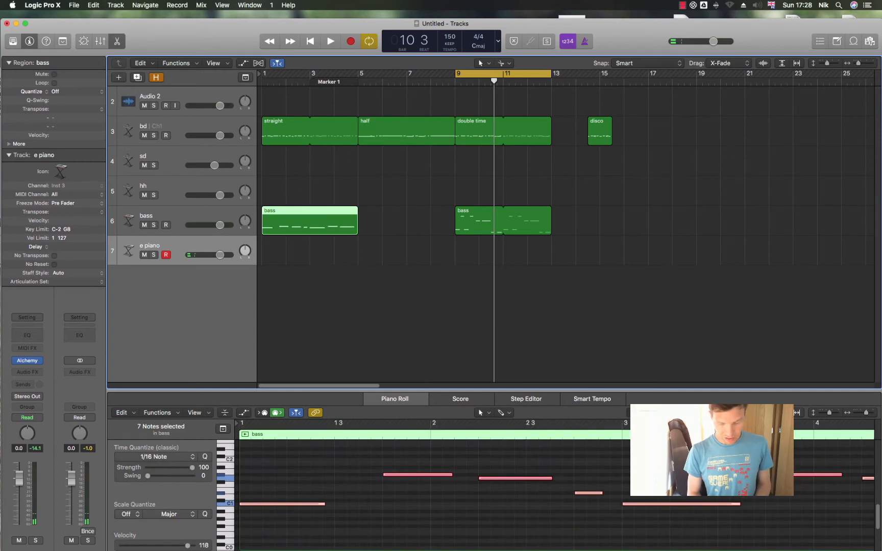
key(super+u)
key(space)
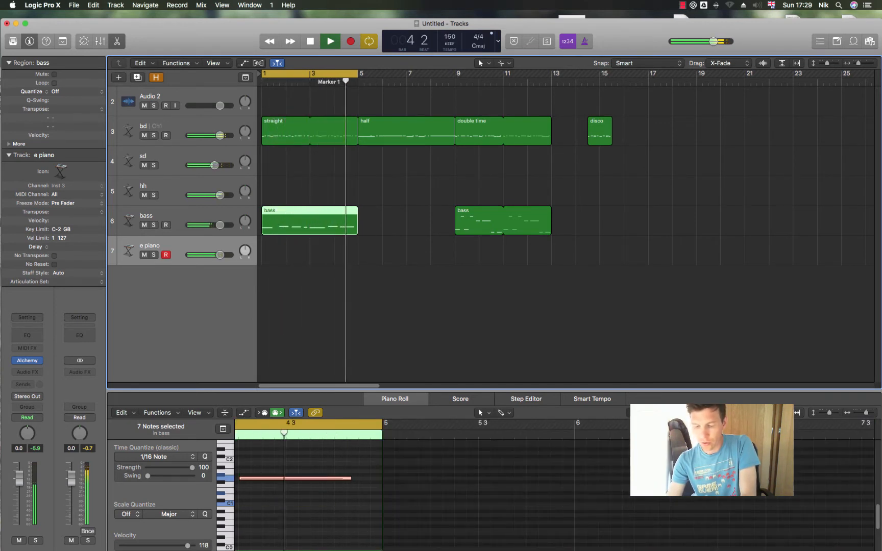
key(space)
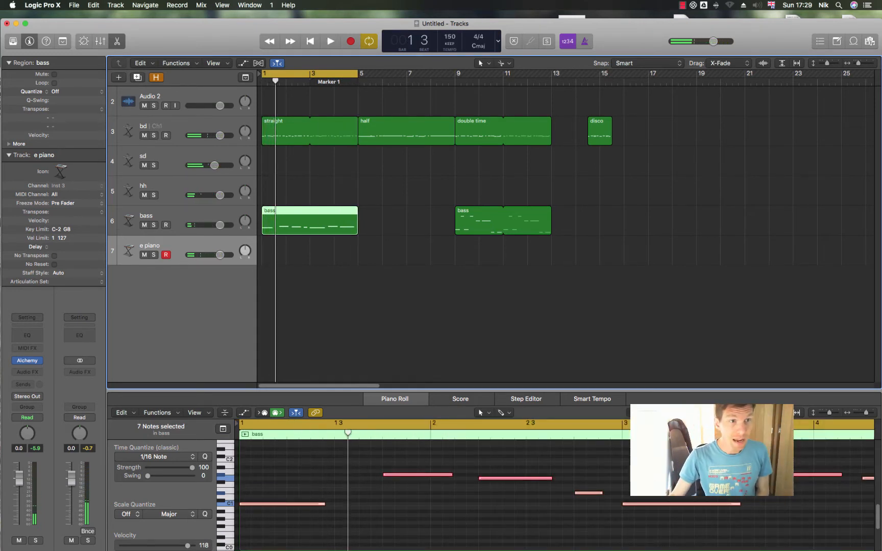
Step: Turn off cycling, move the half, double time and disco regions so half starts near bar 15.5, and move the second bass region to about bar 13.75
key(Return)
key(c)
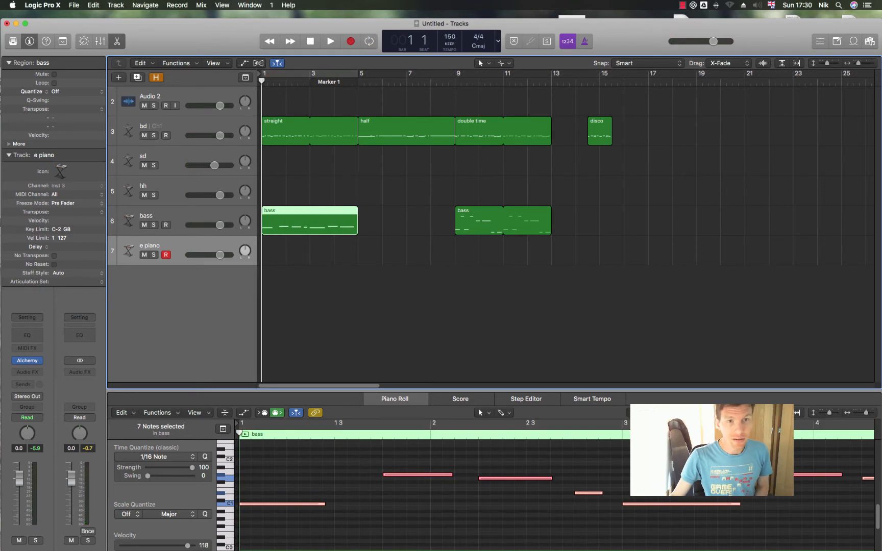
drag(392, 170, 682, 119)
drag(375, 134, 629, 135)
drag(502, 225, 617, 225)
Step: Loop the straight drum region and the first bass region up to bar 9, and move both to start at bar 3
drag(357, 124, 454, 125)
drag(357, 212, 455, 215)
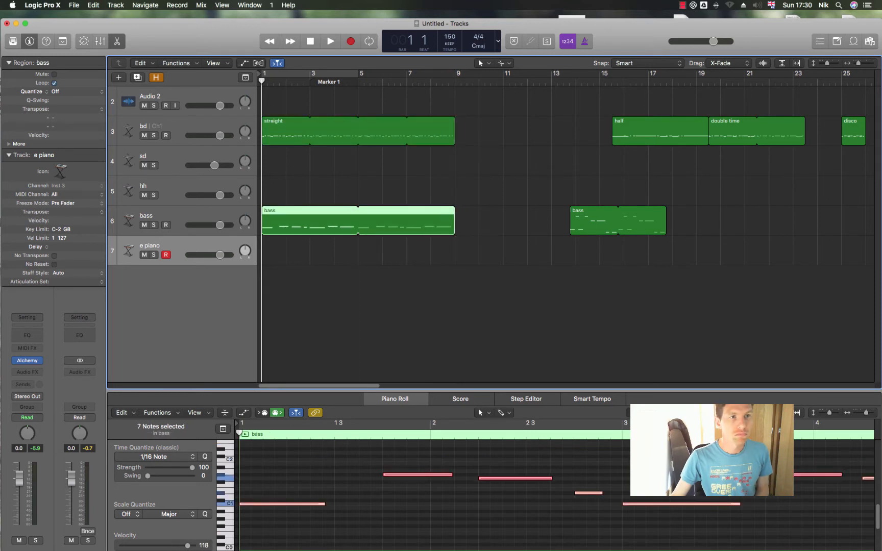
drag(296, 130, 343, 130)
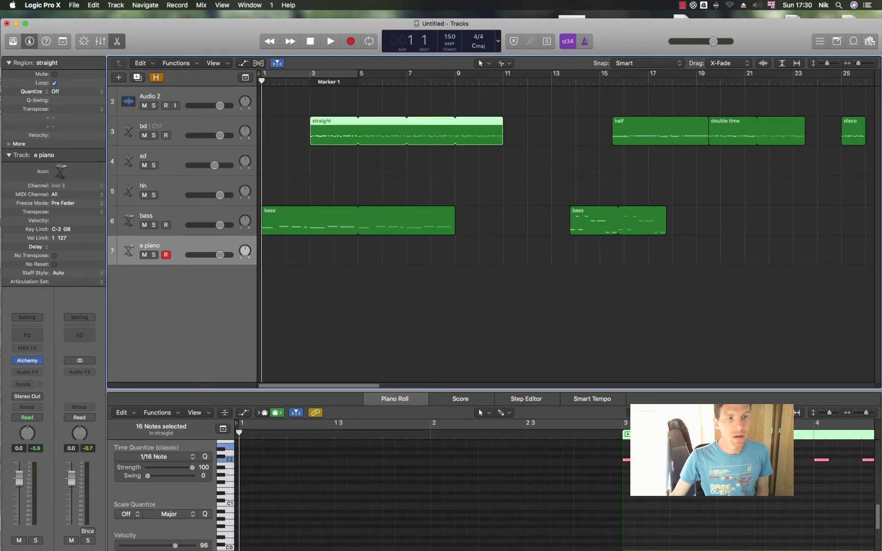
drag(296, 221, 344, 221)
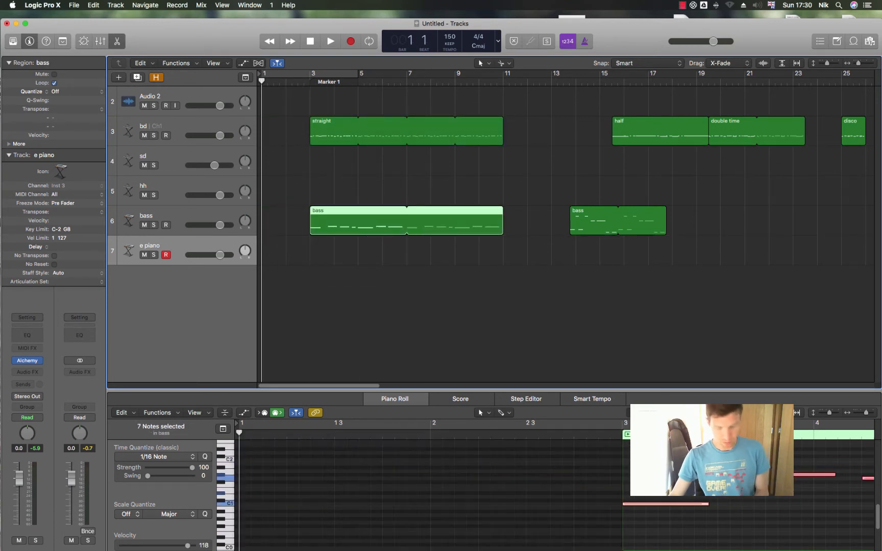
Step: Record an e piano part from bar 1 through the straight section ending at bar 11
key(r)
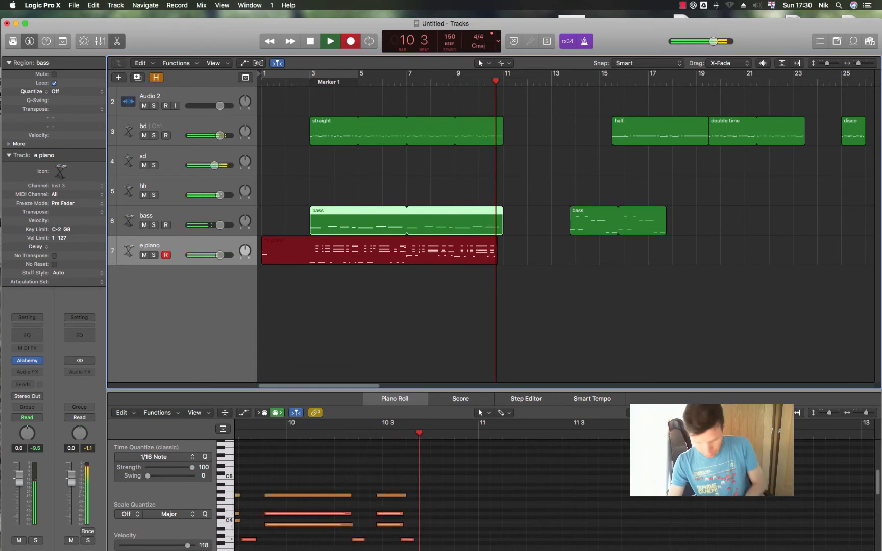
key(space)
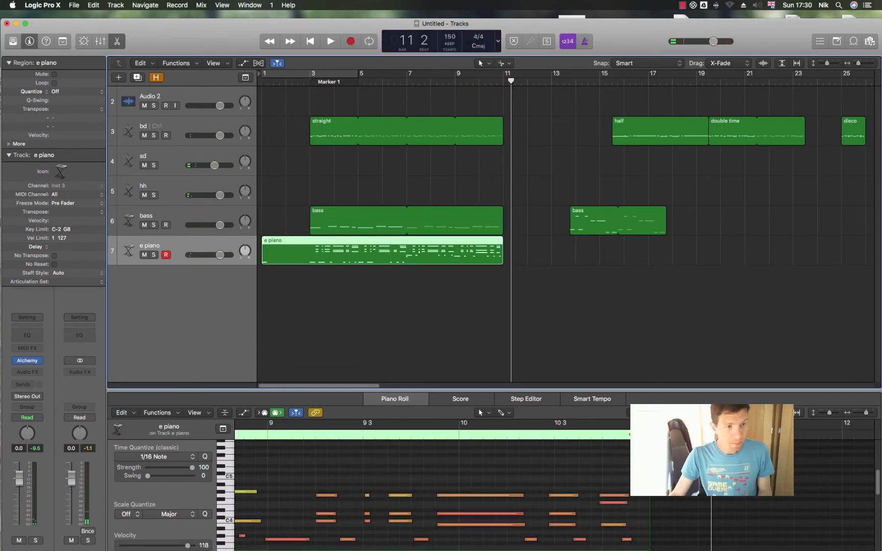
Step: Quantize all notes in the e piano region to 1/16 notes and trim the region's start to bar 3
key(Tab)
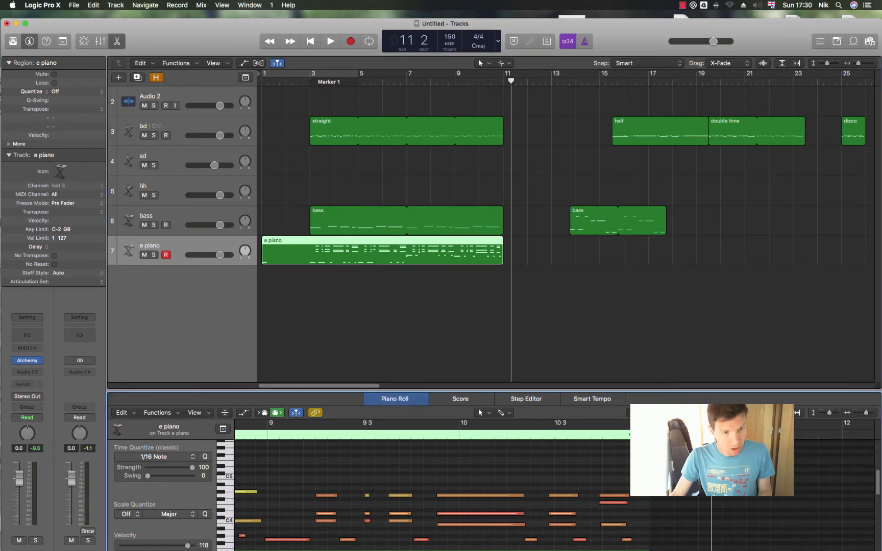
key(super+a)
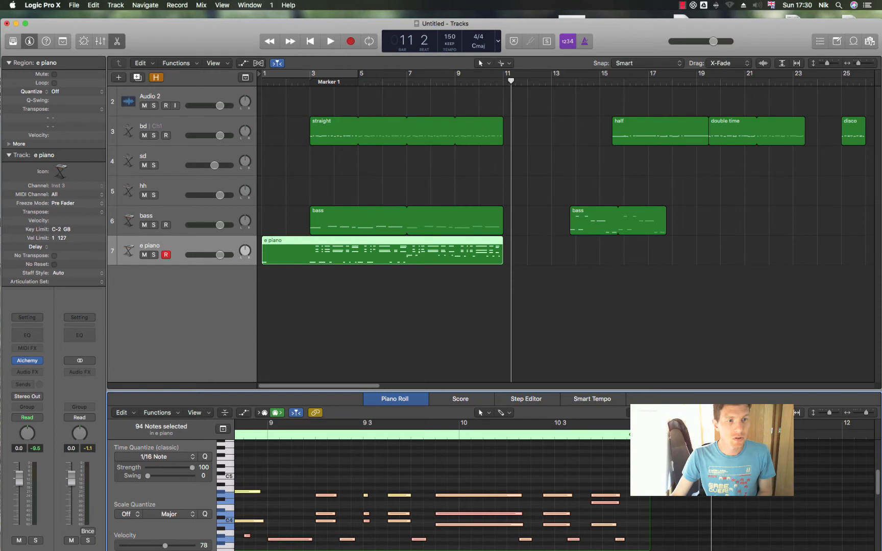
drag(263, 261, 311, 262)
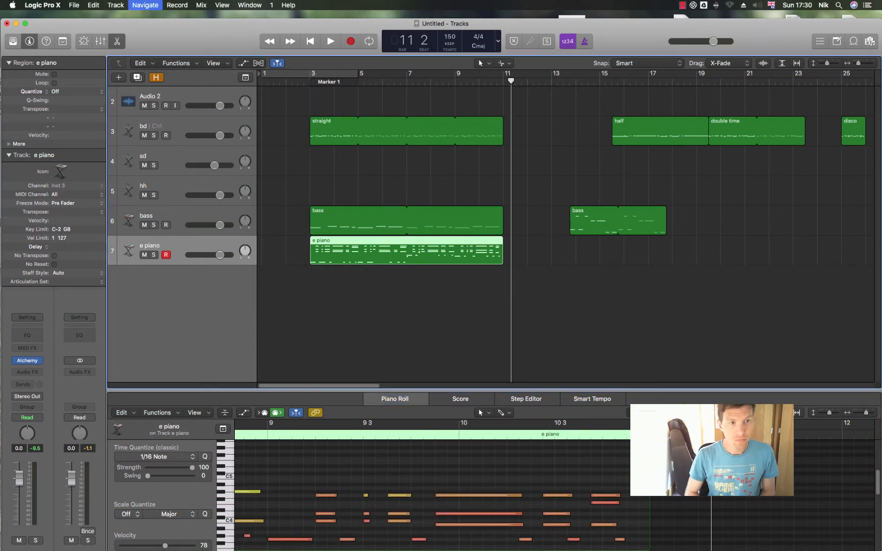
Step: Cycle playback over bars 3 to 11 to check the e piano part against the drums and bass
key(u)
key(space)
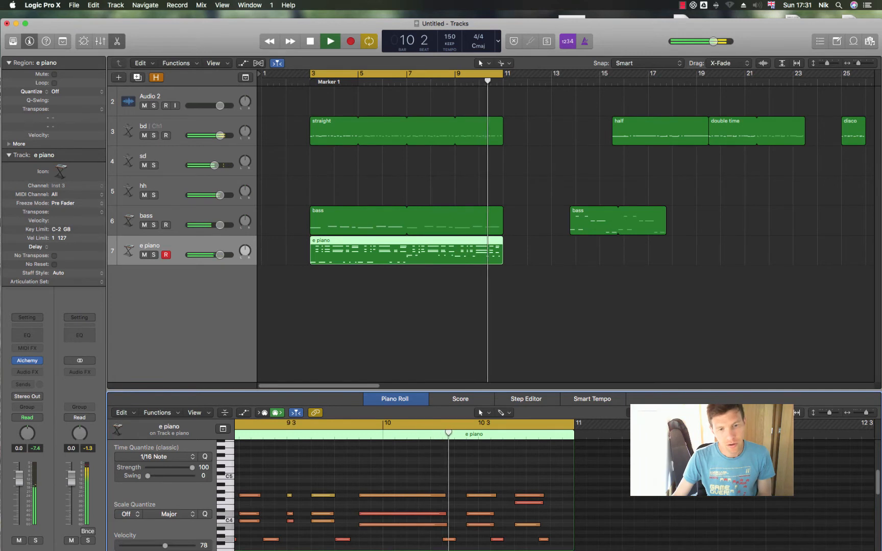
key(space)
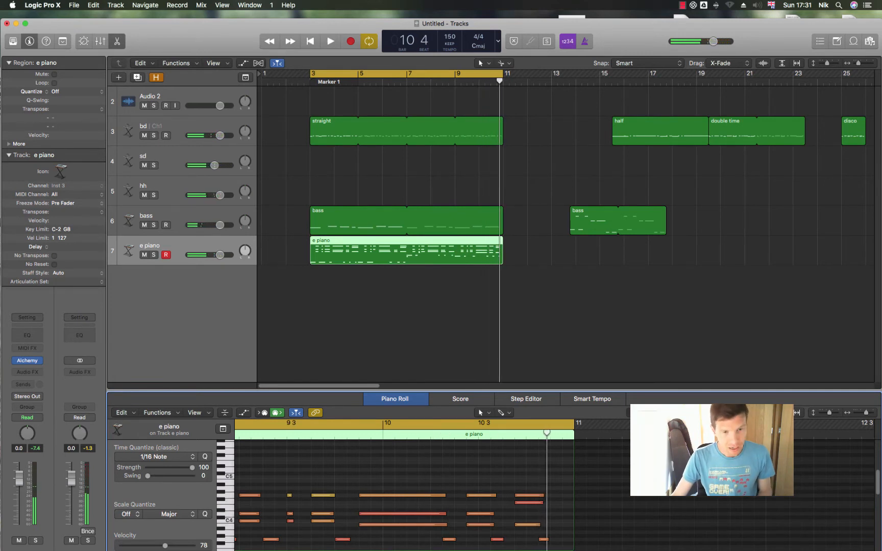
Step: Replay the e piano region from bar 3 and move the three-note chord just before bar 4 one sixteenth earlier
scroll(404, 490, down, 5)
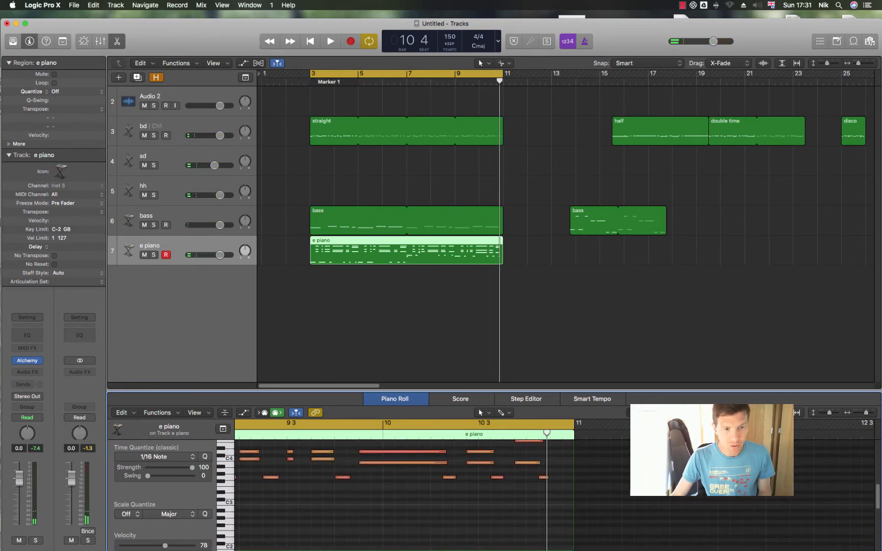
scroll(553, 485, left, 15)
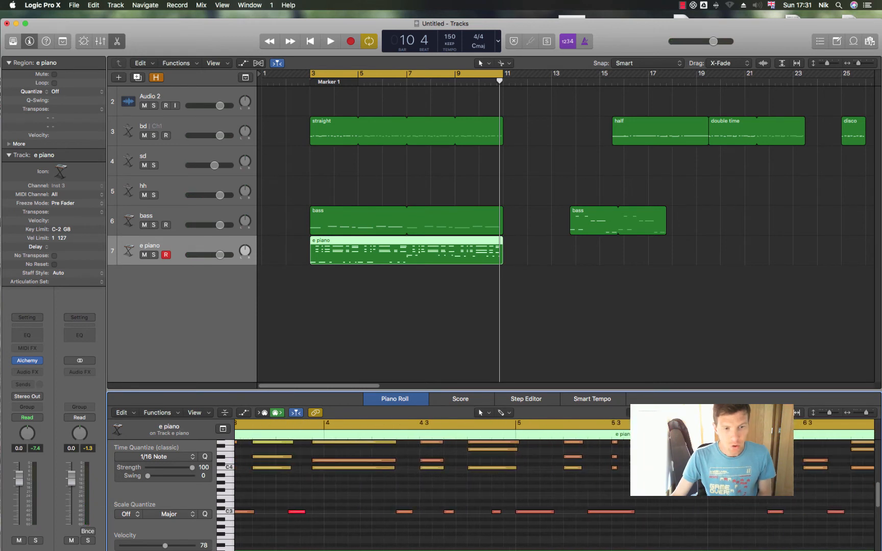
scroll(553, 485, left, 3)
key(space)
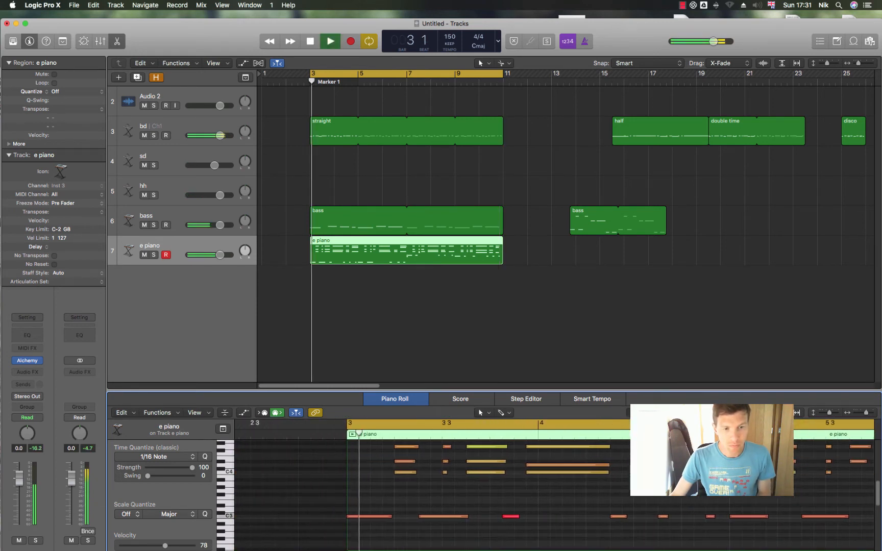
key(space)
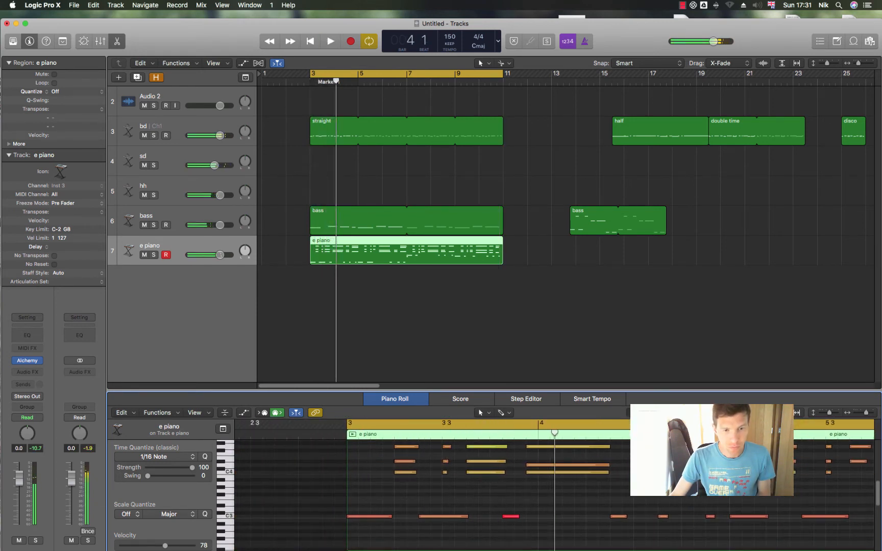
drag(526, 450, 518, 446)
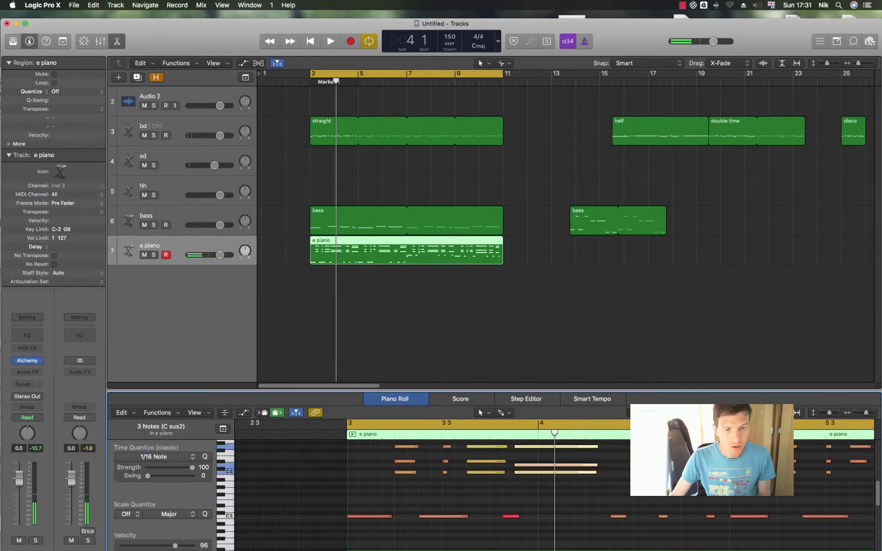
Step: Play back the e piano part and move the C3 note just before bar 4 one sixteenth earlier
key(space)
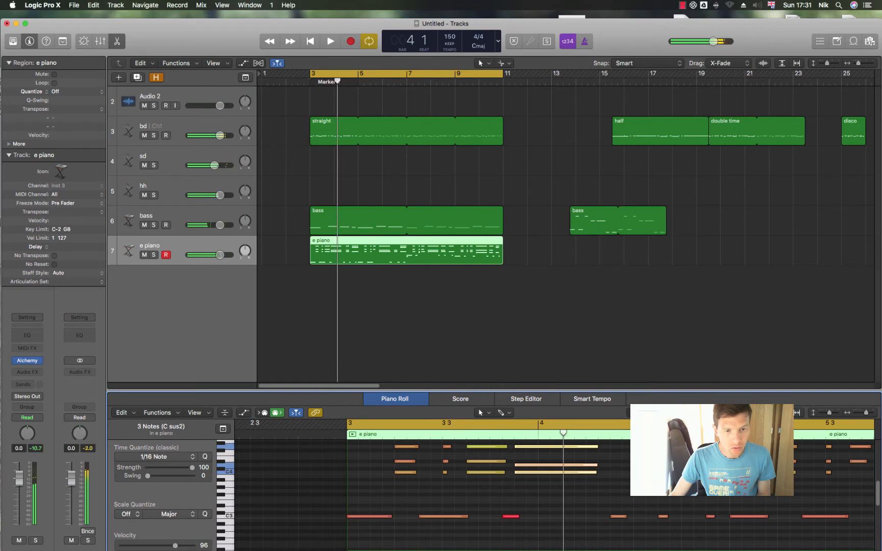
click(531, 454)
drag(511, 516, 499, 516)
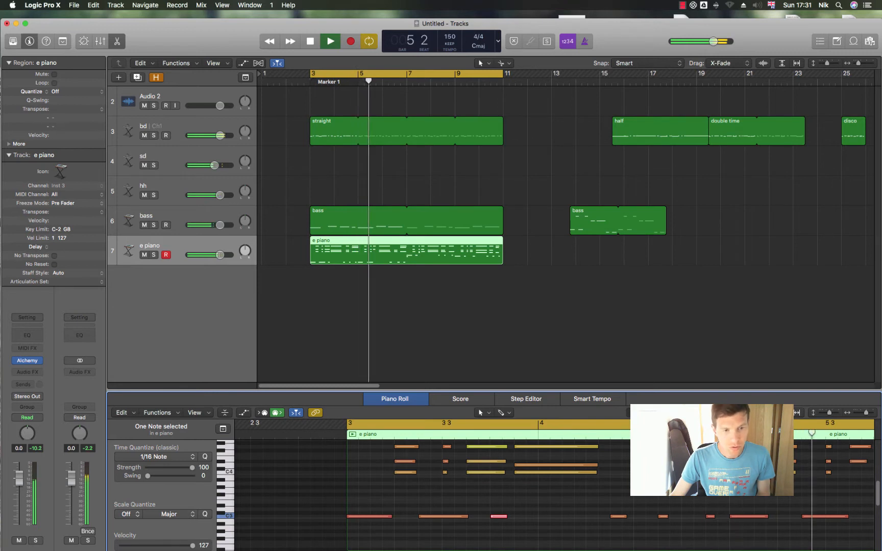
Step: Move the C3 note in the first half of bar 6 one sixteenth earlier and play the passage back
key(space)
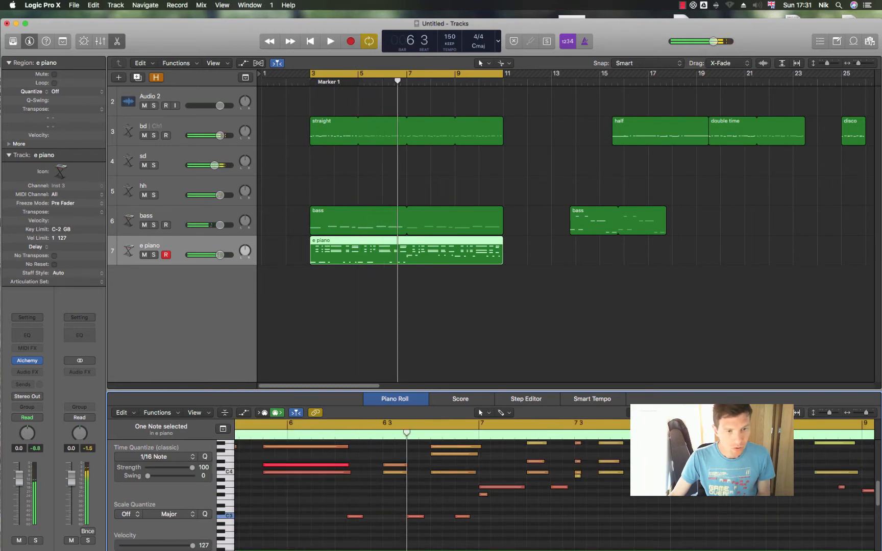
drag(355, 517, 342, 516)
key(space)
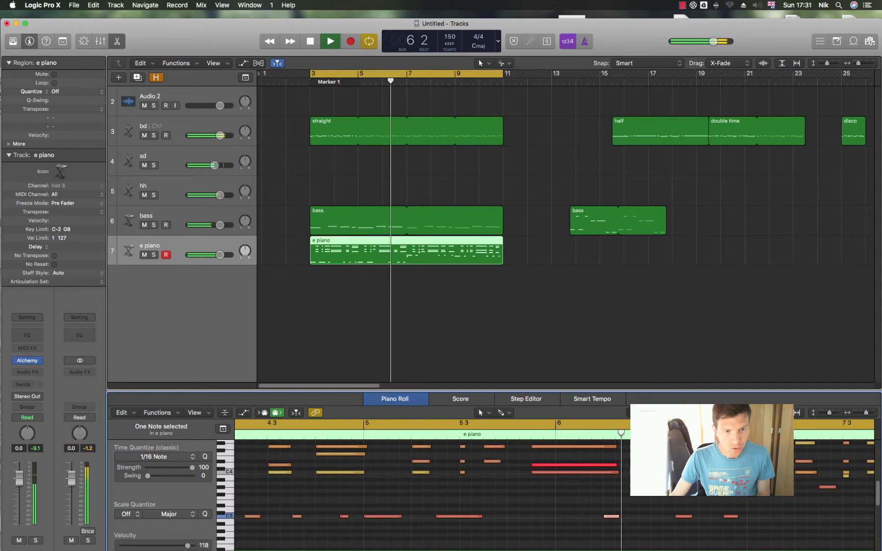
key(space)
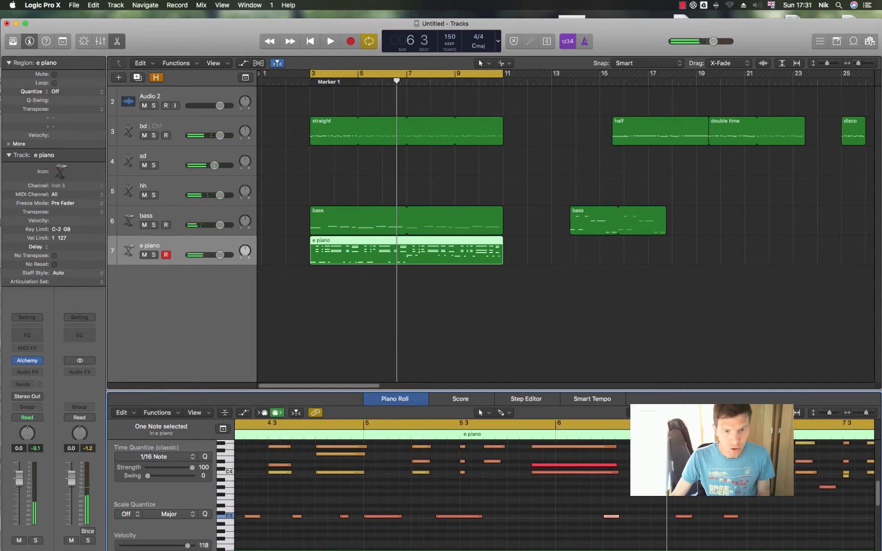
Step: Turn cycle mode off and replay the arrangement from bar 3 through bar 6 to check the corrected e piano notes
scroll(553, 484, up, 1)
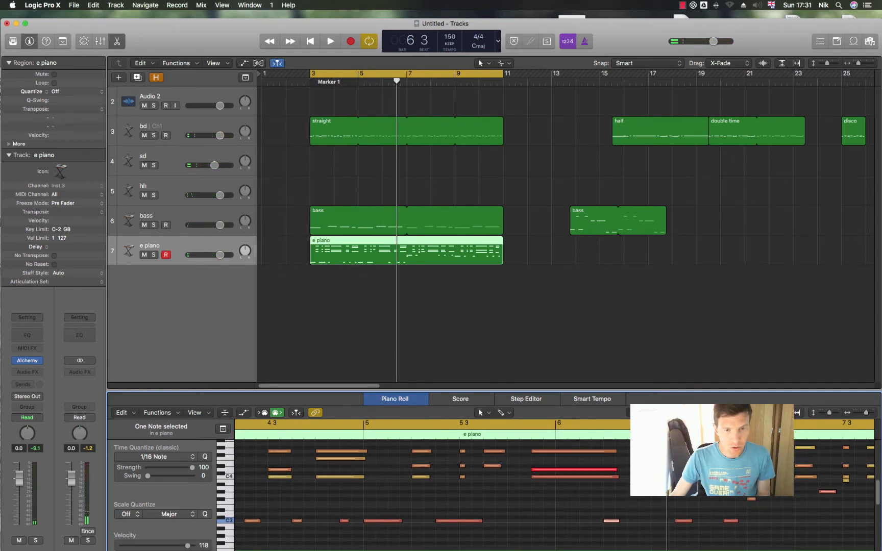
key(c)
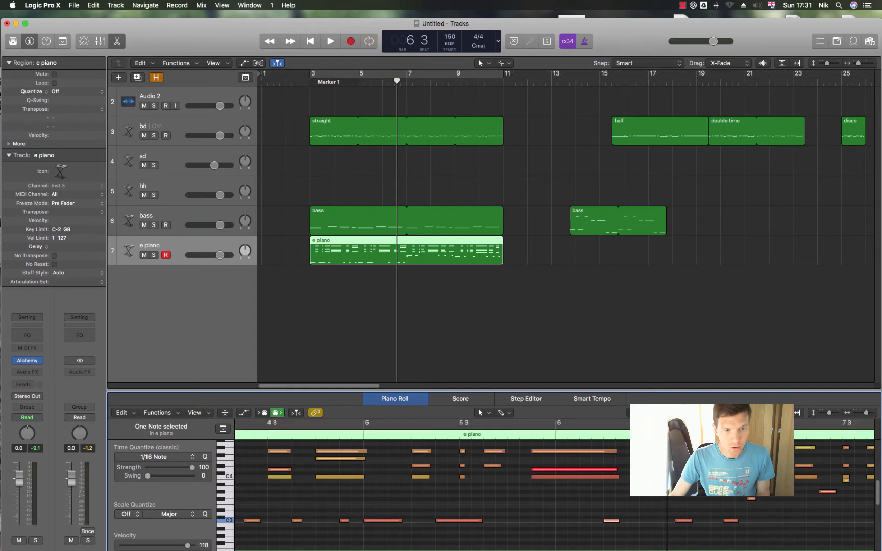
key(comma)
key(comma)
key(c)
key(space)
key(c)
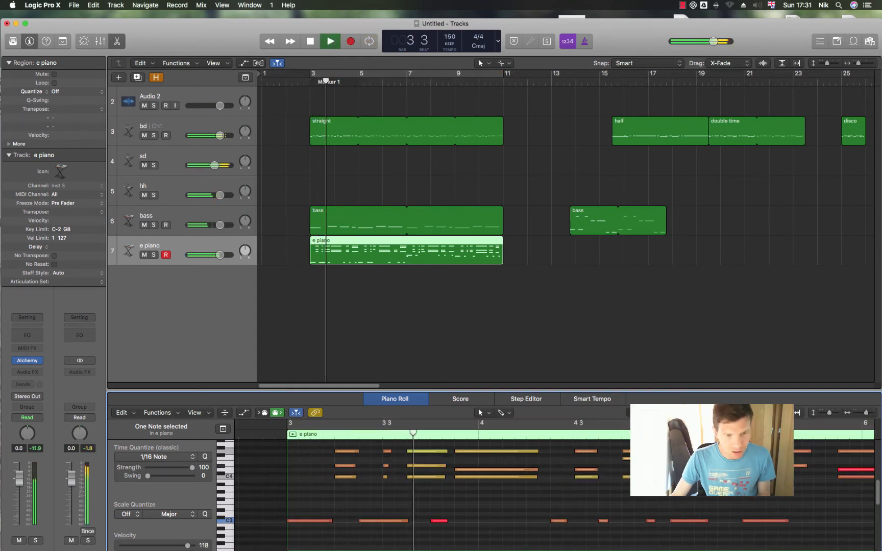
scroll(554, 485, right, 10)
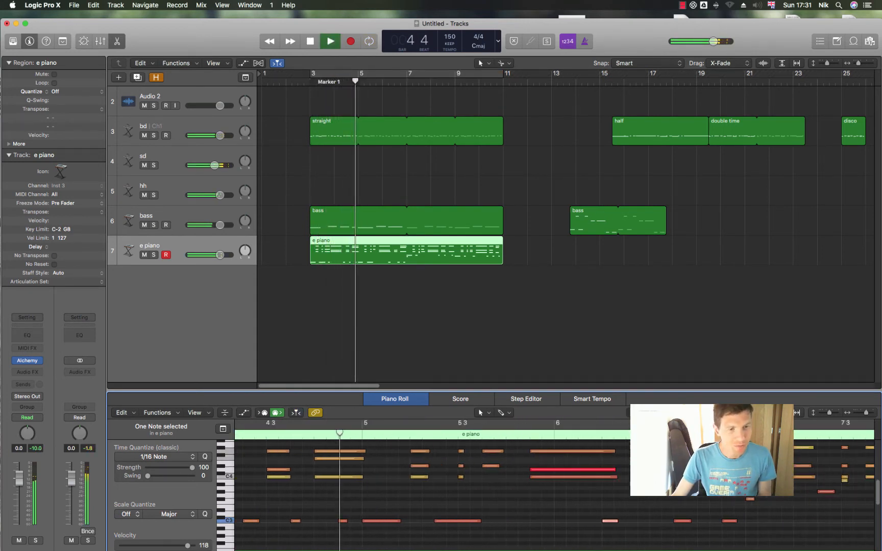
scroll(482, 479, right, 3)
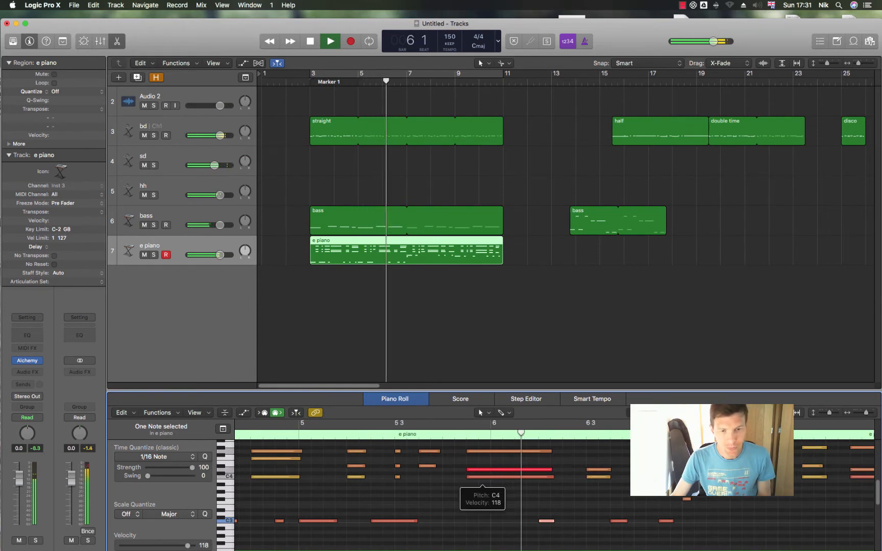
key(space)
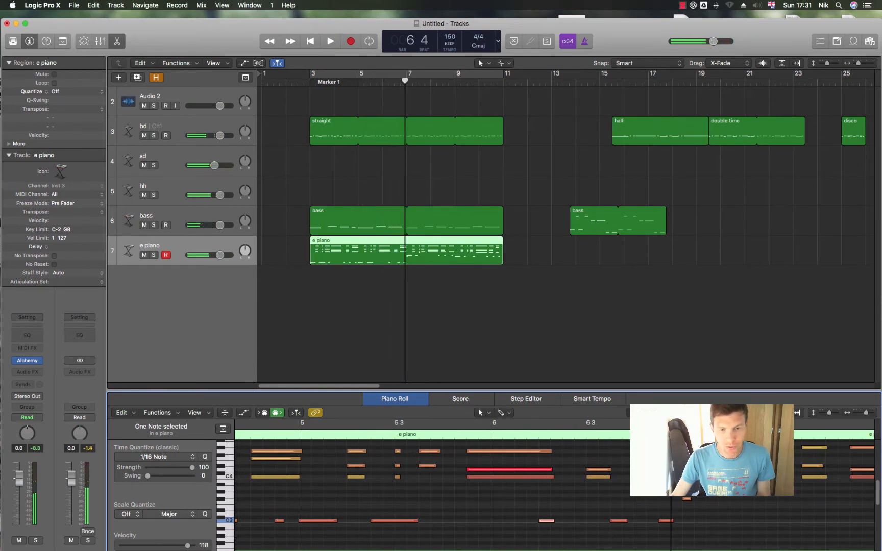
Step: Audition the low e piano note at bar 7 and continue playback to the middle of bar 8
click(686, 499)
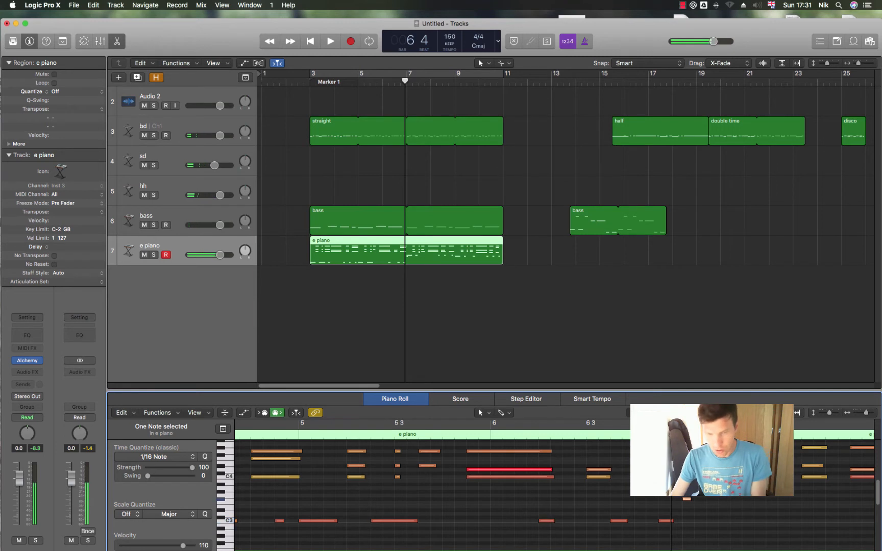
key(space)
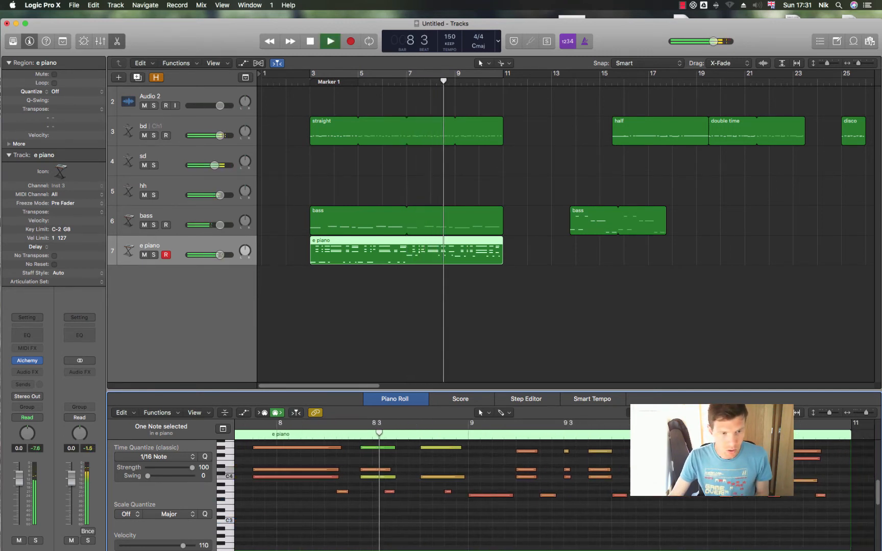
key(space)
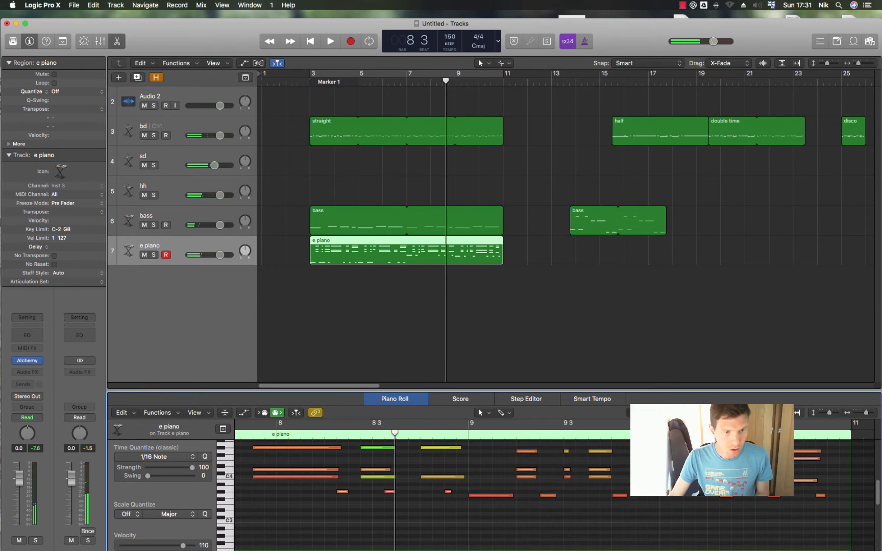
Step: Move the chord around beat 3 of bar 8 and the low notes before and after it one sixteenth later
drag(343, 491, 381, 448)
click(384, 459)
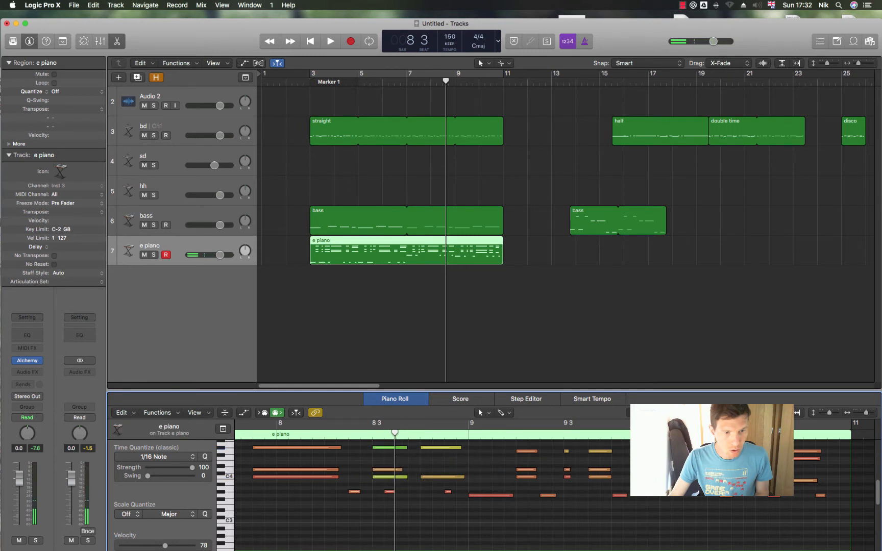
drag(389, 491, 402, 492)
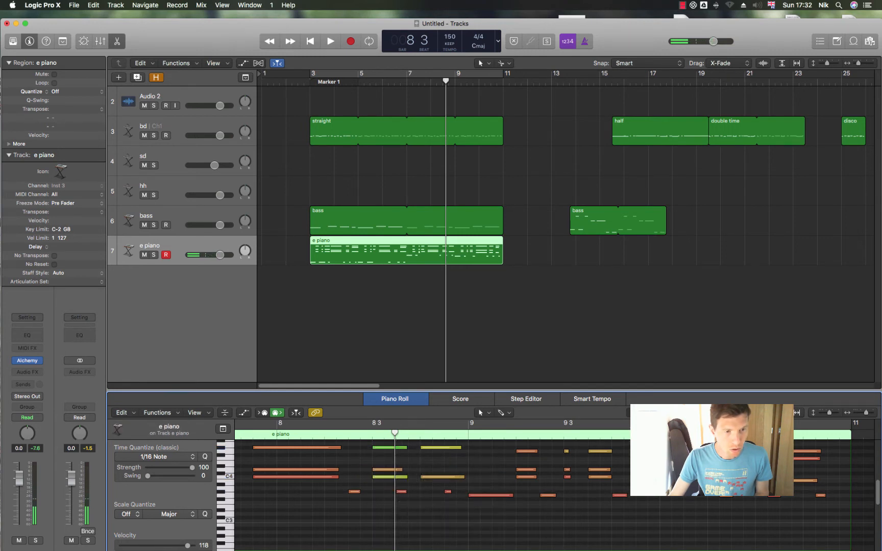
Step: Play on to bar 10 and move its last chord and accompanying low notes one sixteenth later
key(space)
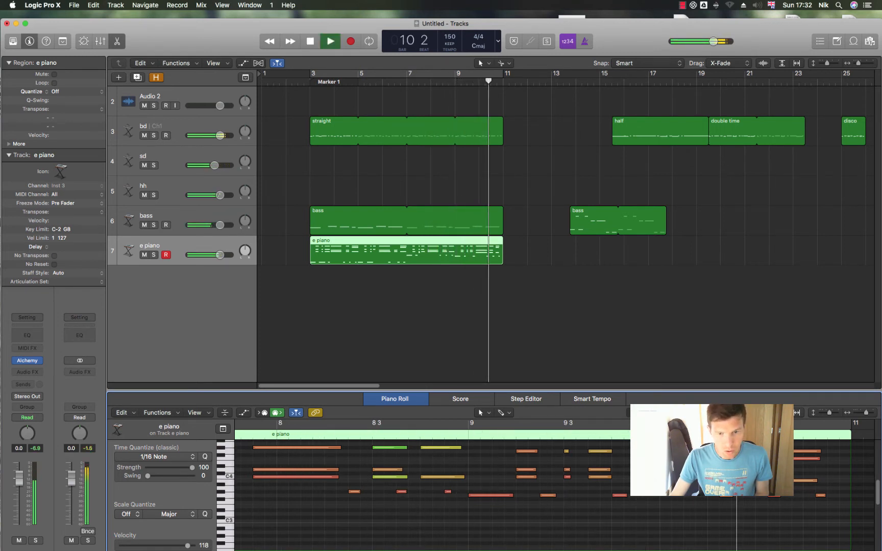
key(space)
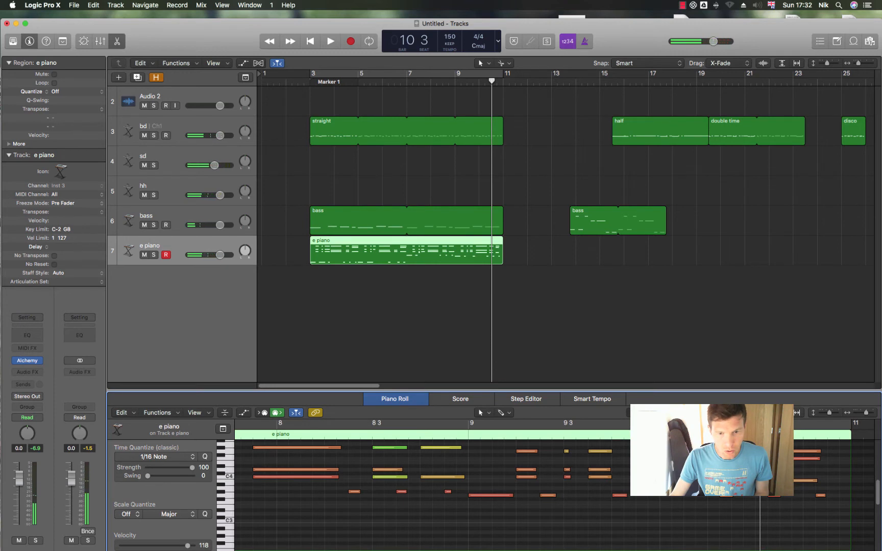
drag(726, 495, 739, 495)
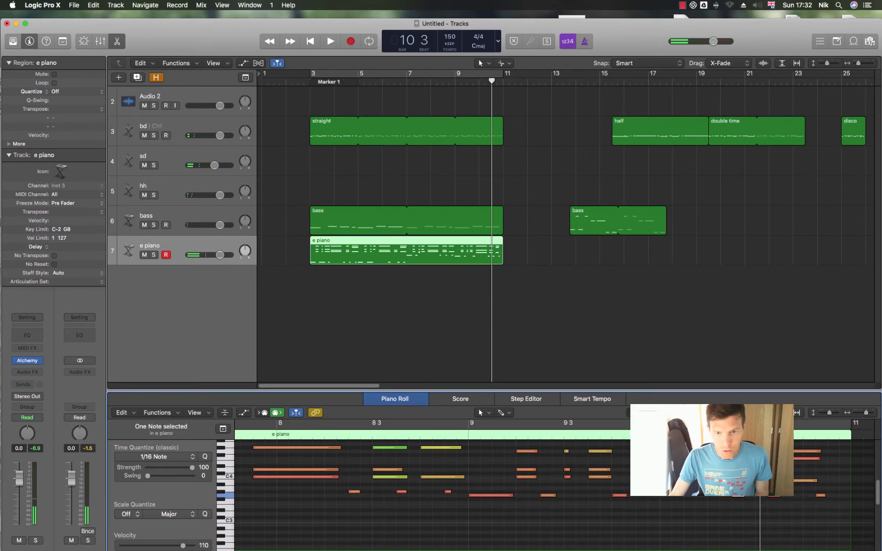
drag(829, 448, 817, 481)
click(774, 495)
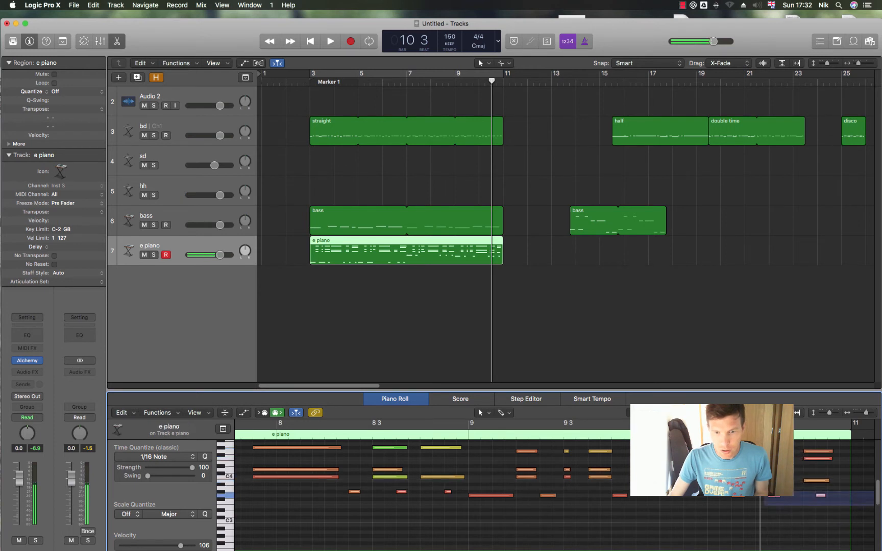
scroll(774, 495, right, 3)
drag(770, 496, 782, 496)
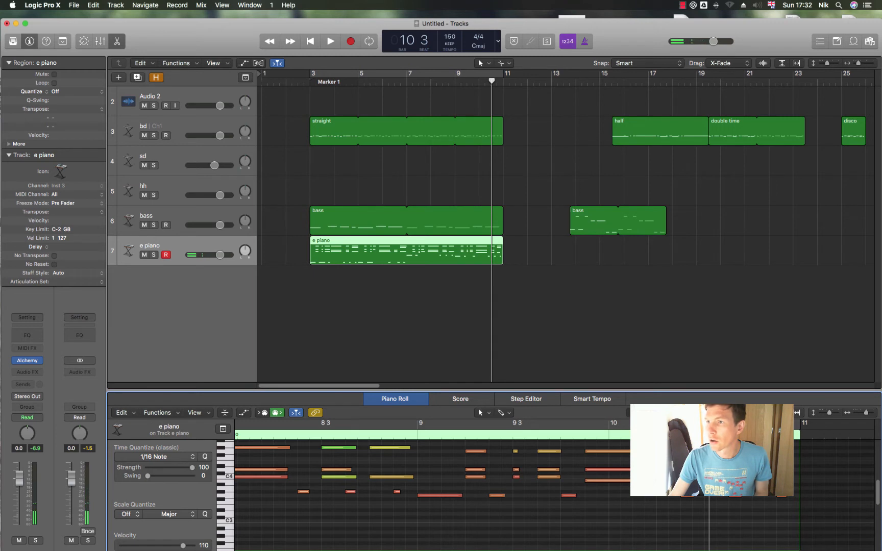
key(super+Tab)
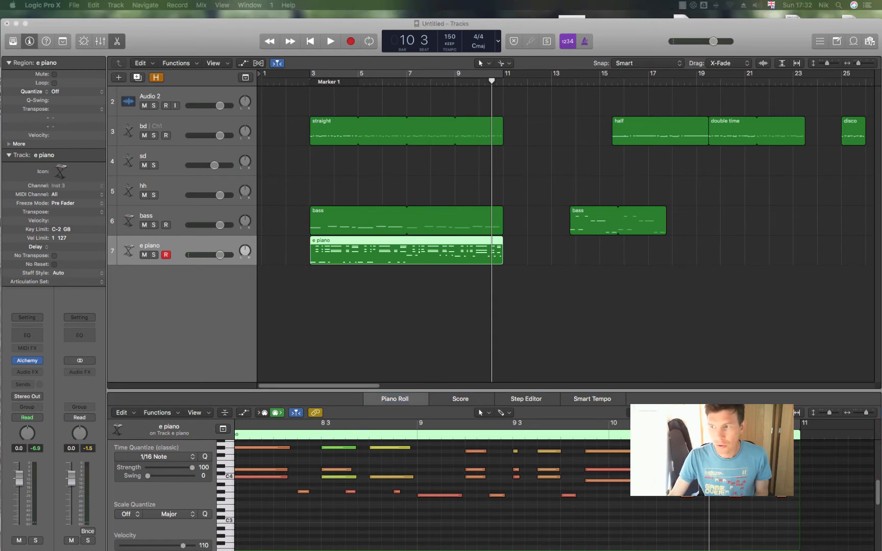
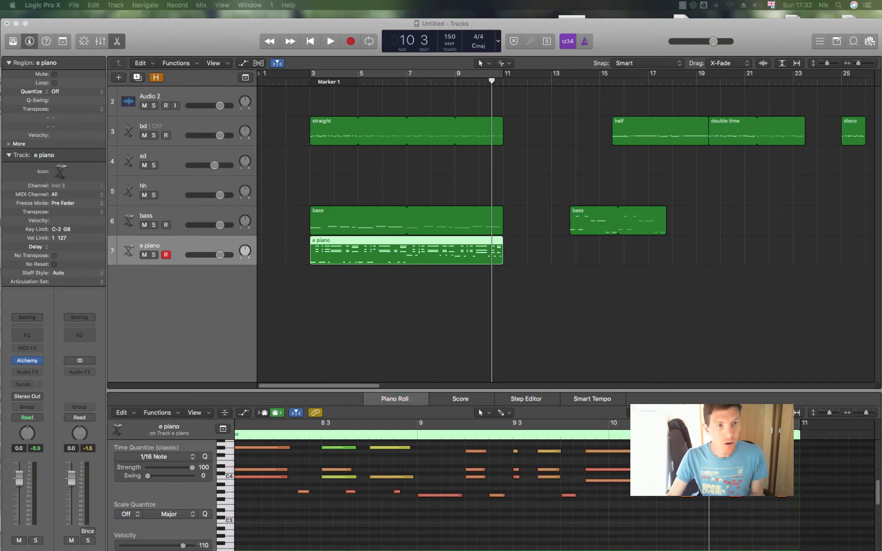
Step: Turn cycle mode on and play bars 3 to 11 on repeat to check the corrected e piano part
key(super+Tab)
key(c)
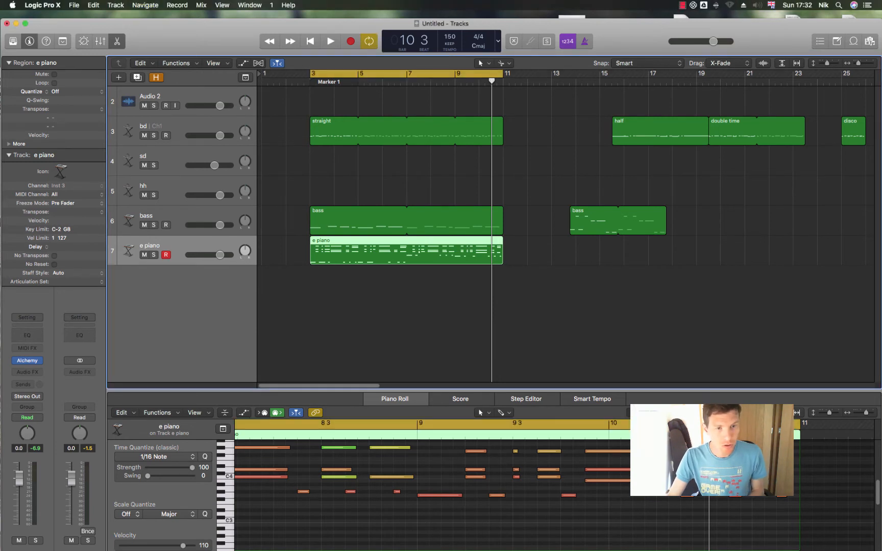
key(n)
key(space)
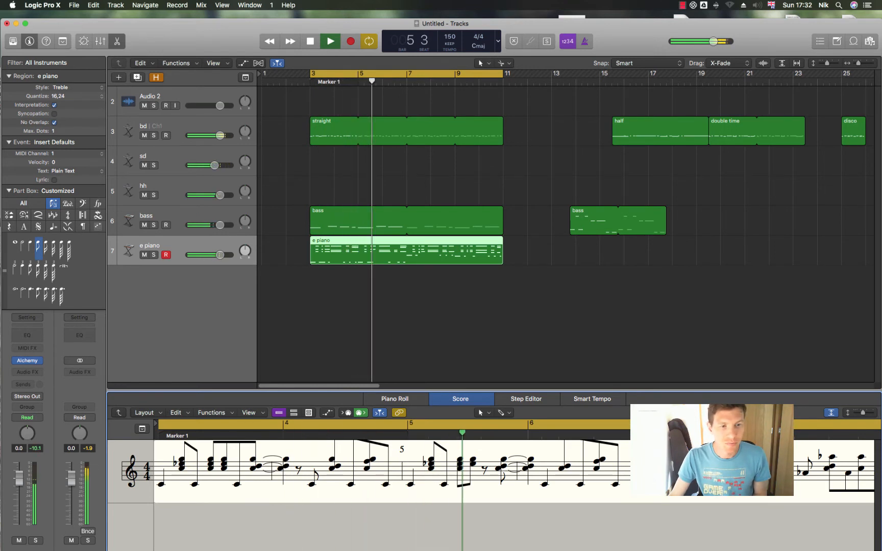
key(p)
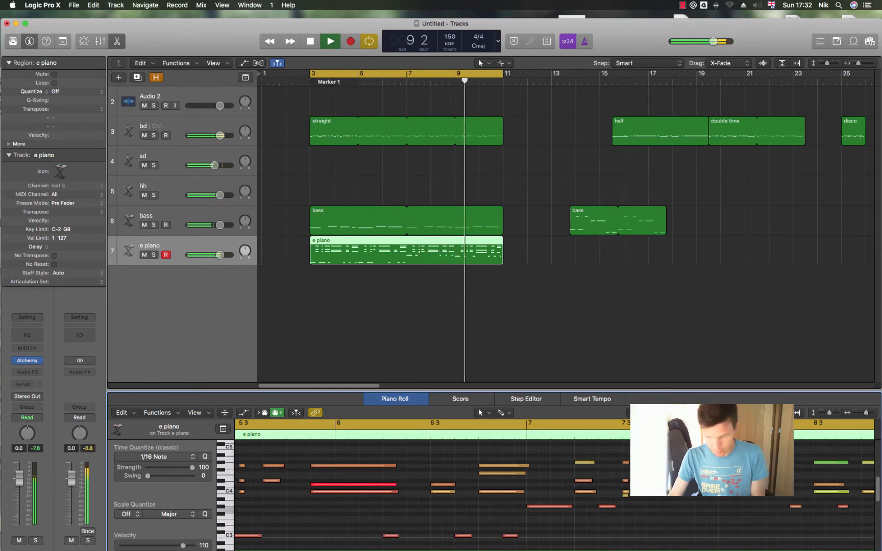
key(super+z)
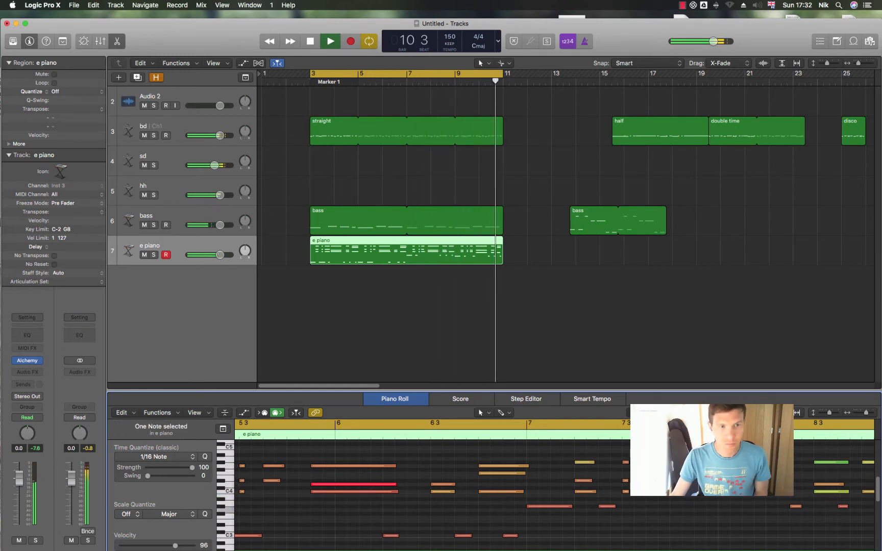
key(space)
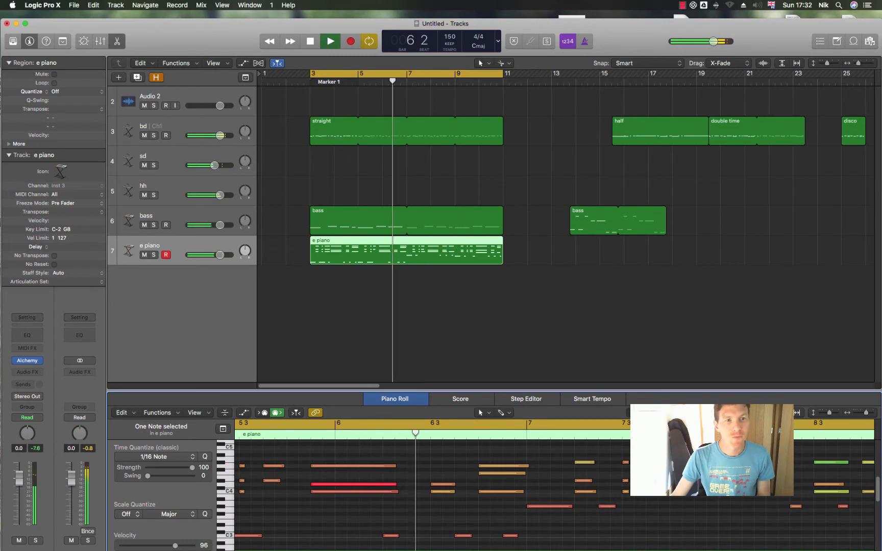
Step: Swap the bass regions, moving the bar 3 one to about bar 18, and loop its replacement from bar 3 up to bar 11
drag(385, 225, 760, 231)
drag(586, 230, 326, 230)
drag(405, 213, 503, 213)
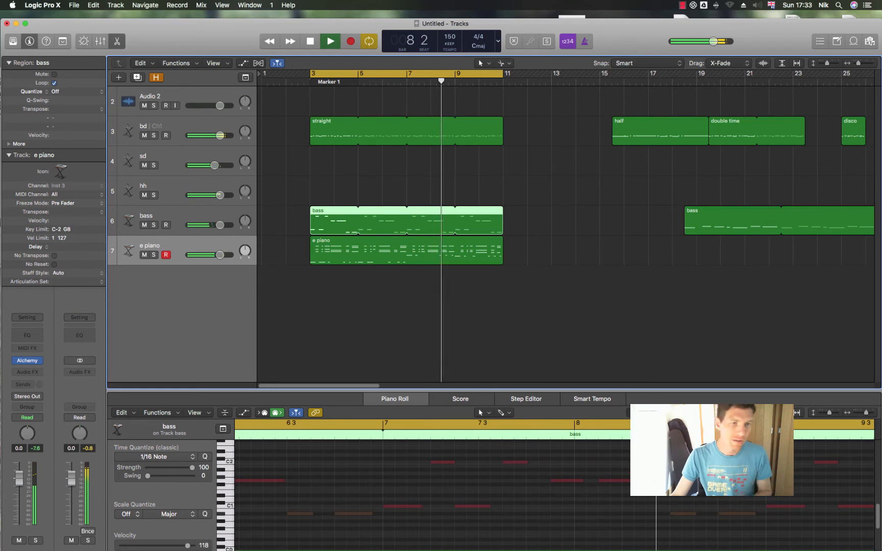
key(space)
click(406, 250)
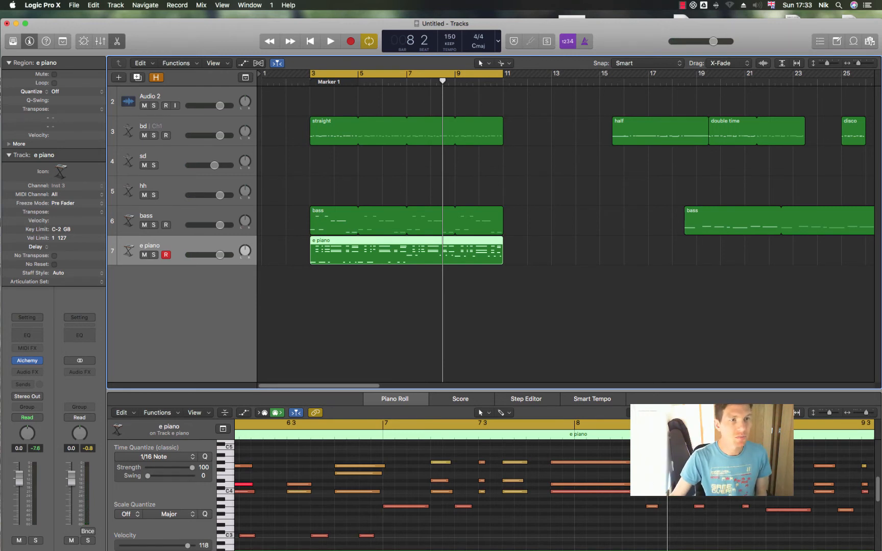
Step: Show the hidden tracks, turn cycle mode off and unmute the sample source audio track
key(h)
key(alt+shift+d)
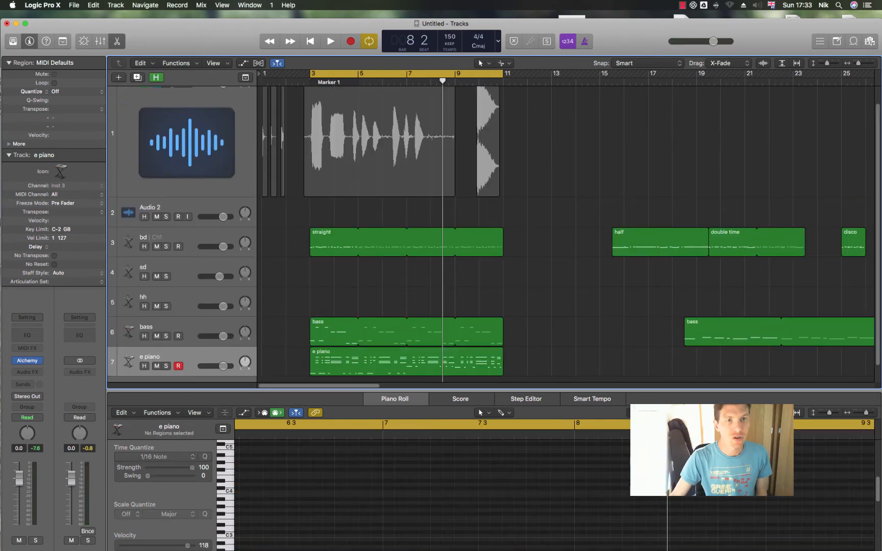
key(c)
scroll(494, 234, up, 1)
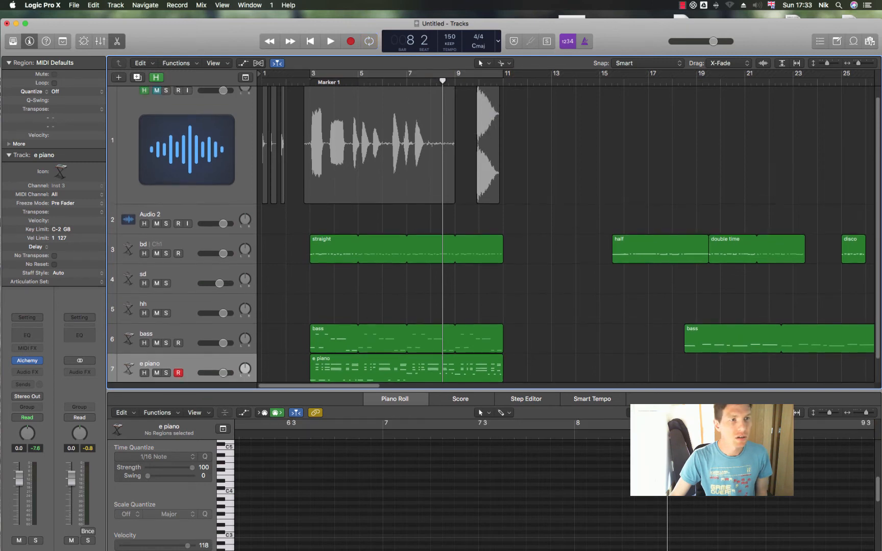
click(157, 91)
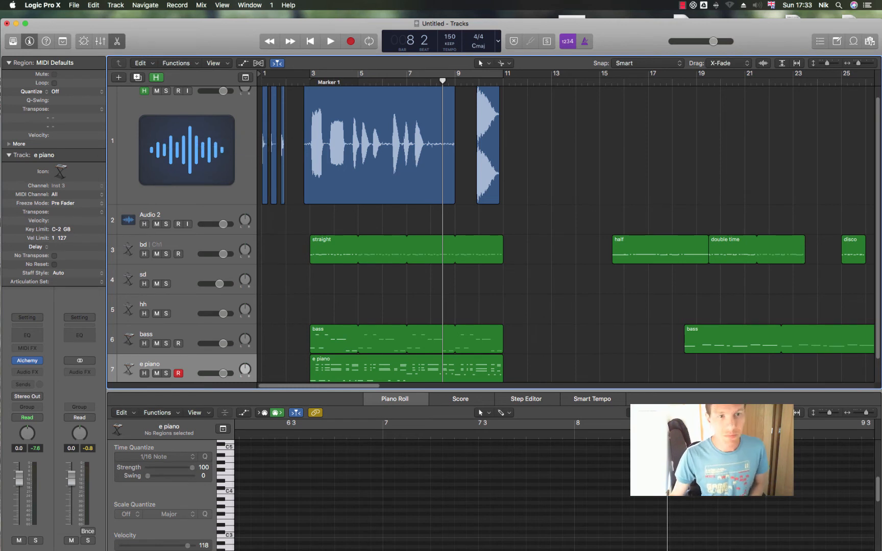
Step: Solo the sample source audio track and play it from bar 3 to just past bar 4 to audition the recorded sounds
click(488, 153)
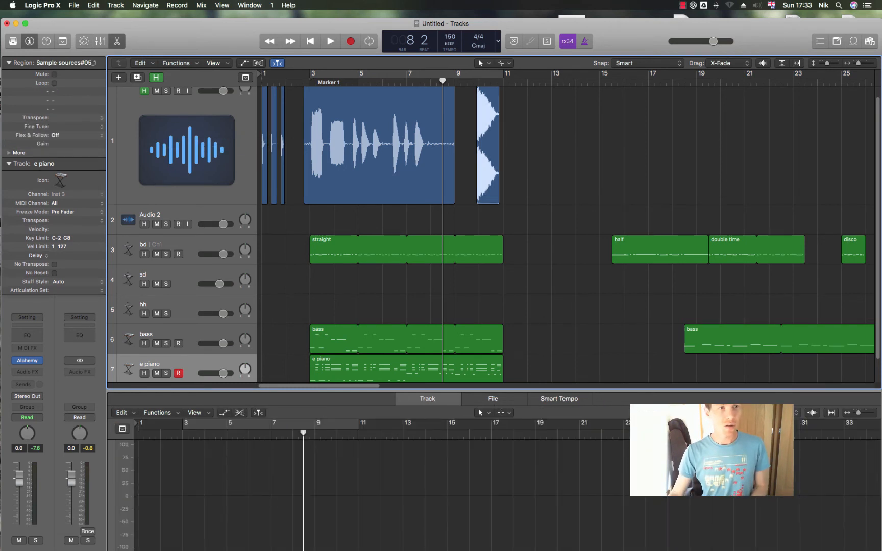
click(334, 81)
click(328, 81)
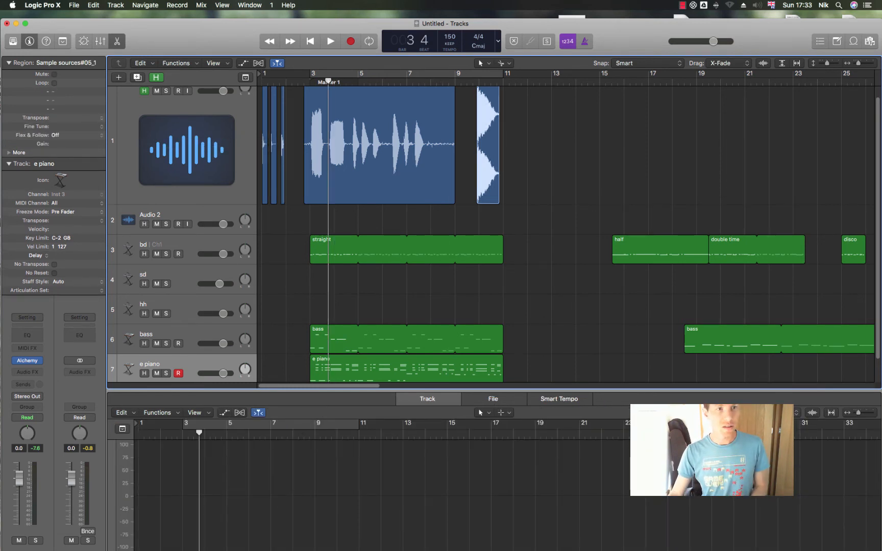
key(space)
key(space)
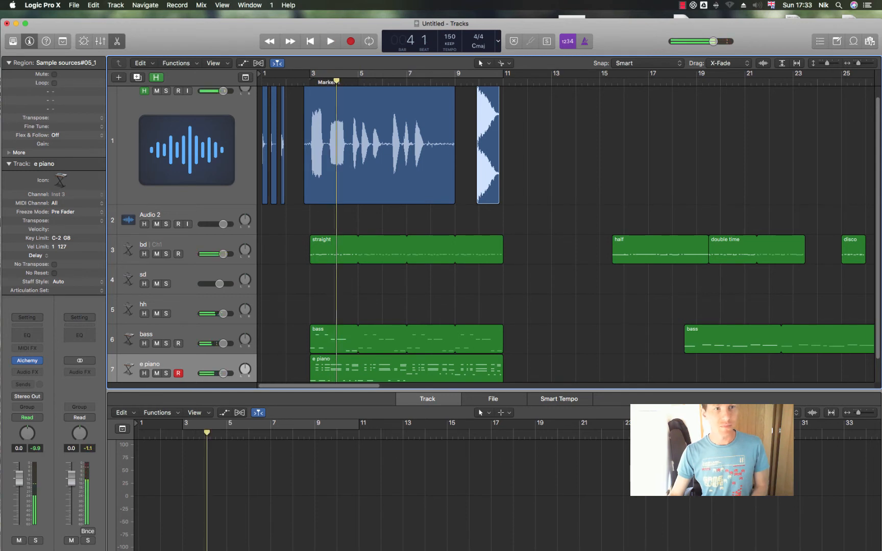
click(166, 91)
key(space)
key(space)
click(310, 81)
key(space)
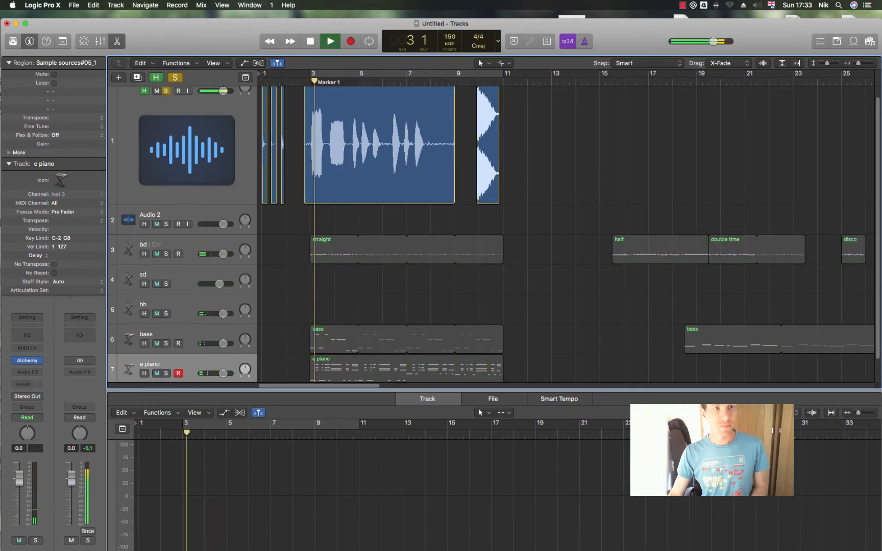
key(space)
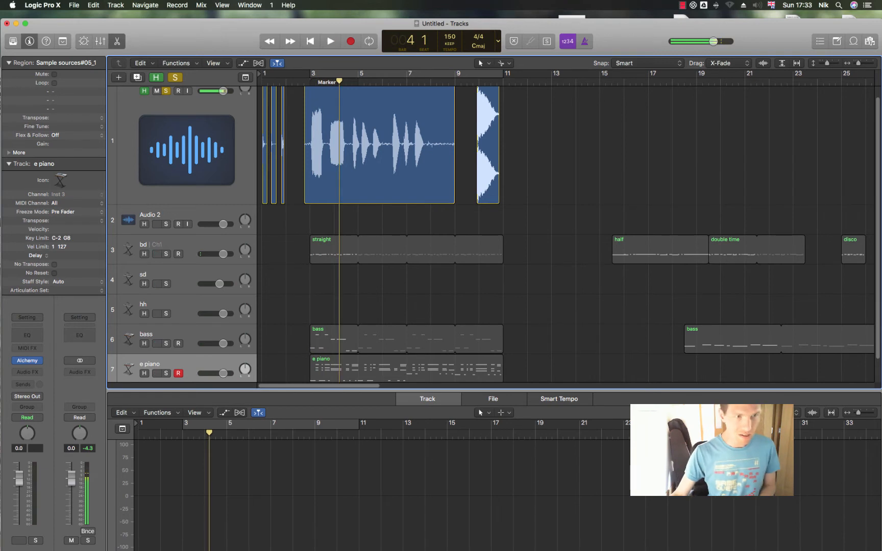
click(365, 153)
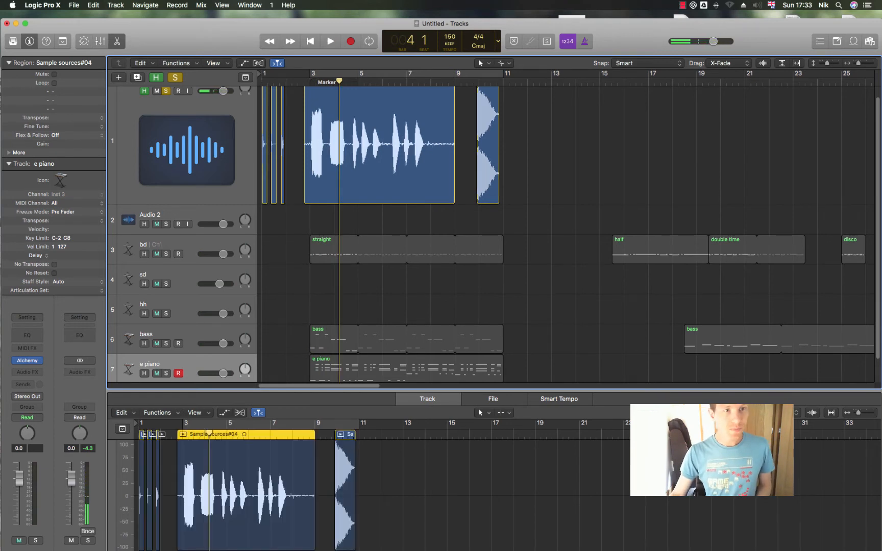
key(super+t)
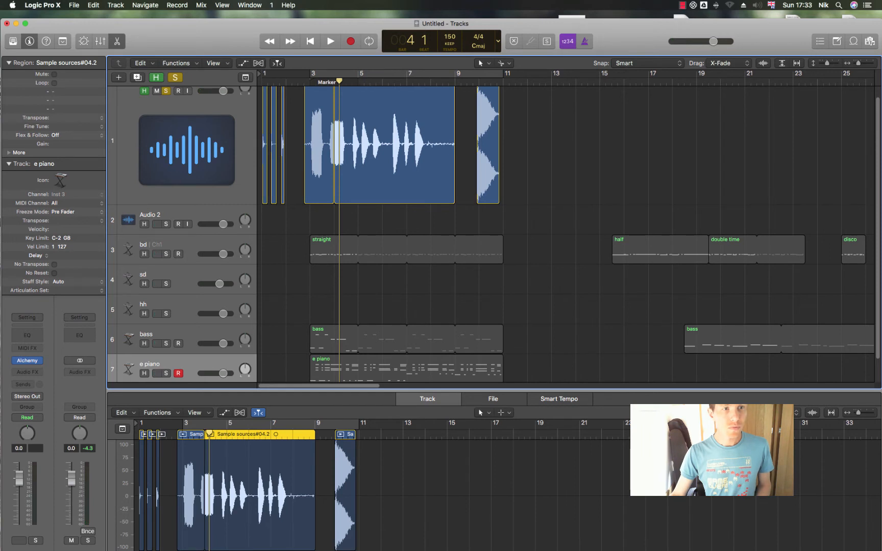
key(super+z)
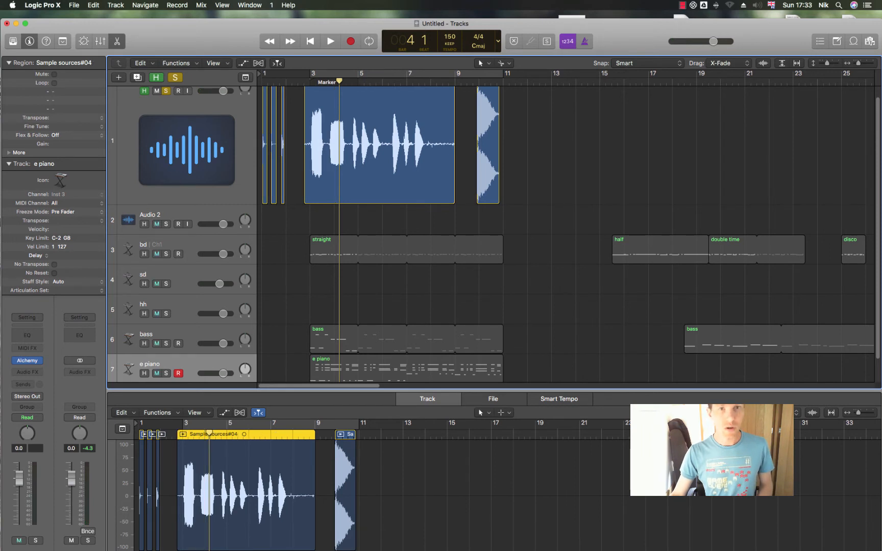
Step: Split the long sample region just before and just after its second sound, around bar 4, and select the isolated piece
key(super+Right)
key(super+Right)
key(super+Right)
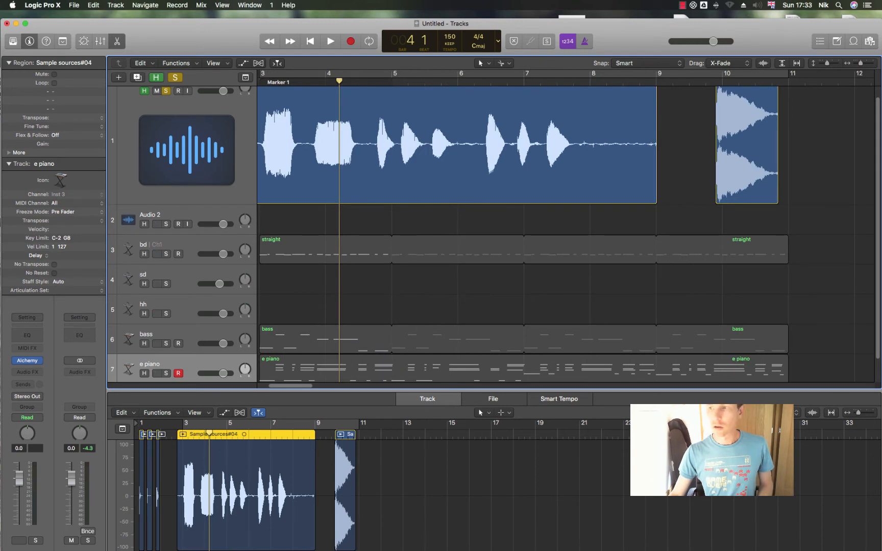
super+click(313, 140)
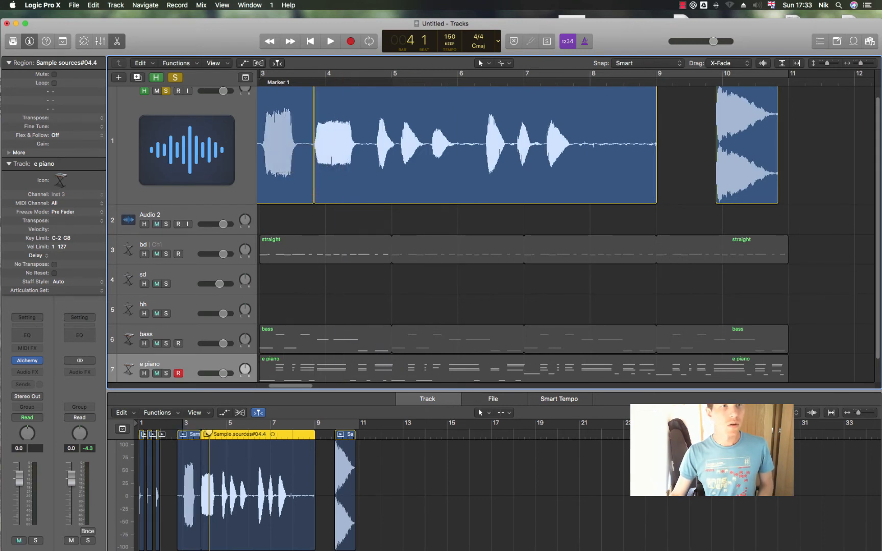
super+click(359, 140)
key(space)
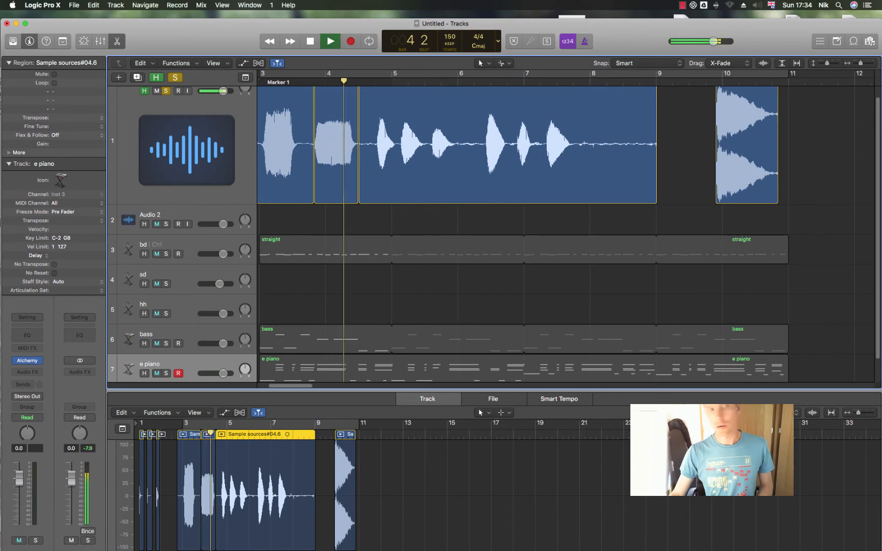
key(space)
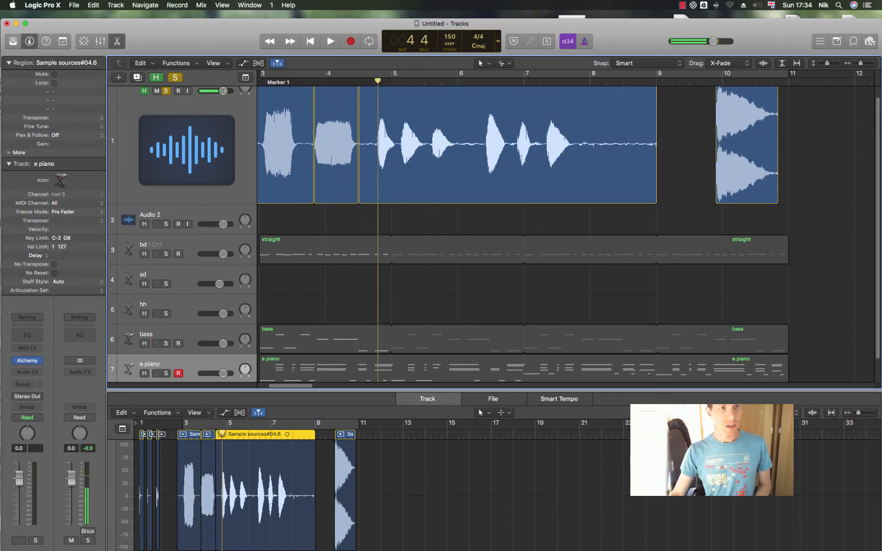
key(Left)
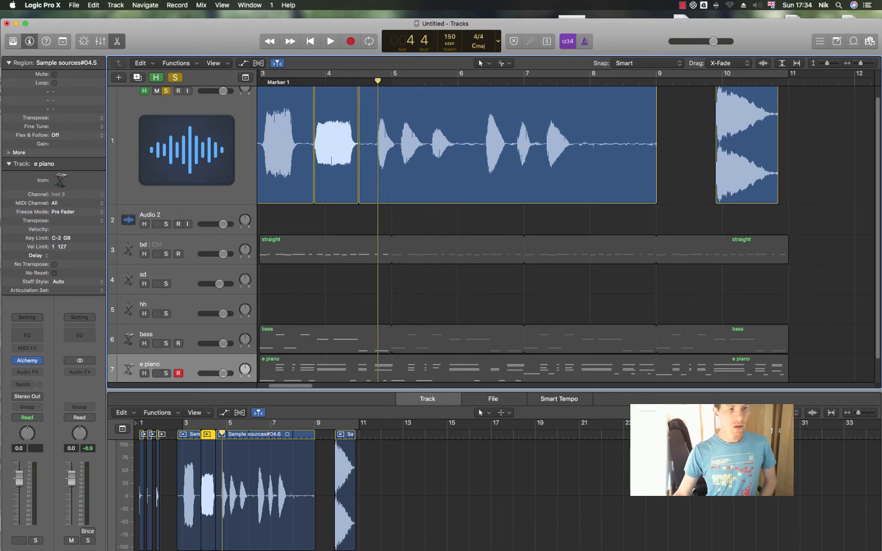
Step: Create a new software instrument track named lead
click(116, 5)
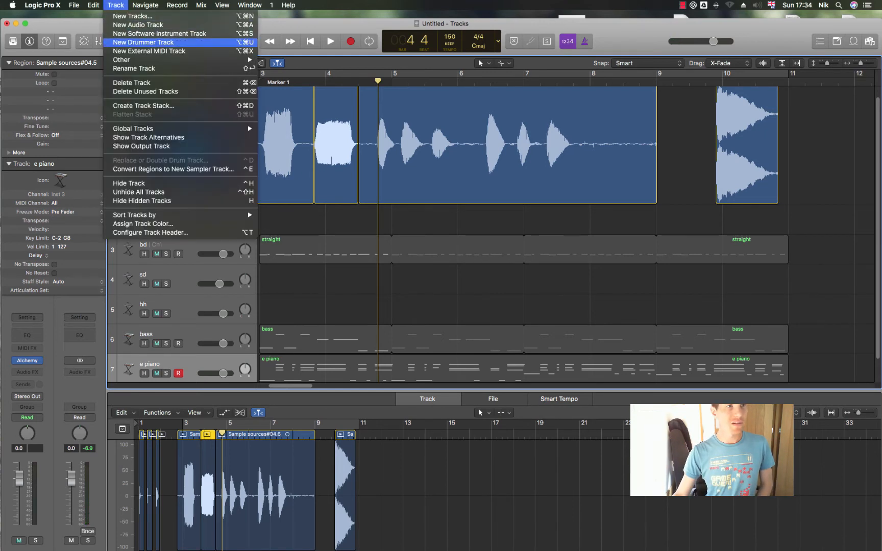
click(160, 33)
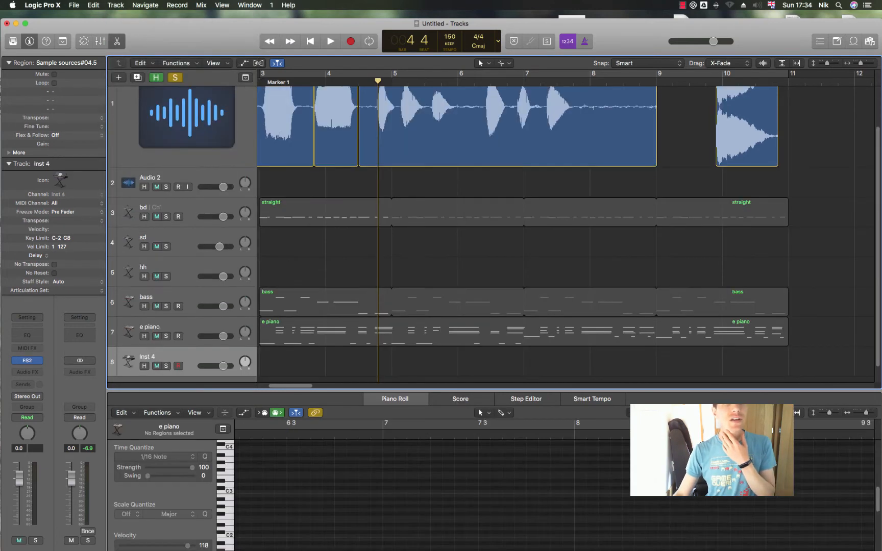
scroll(216, 125, down, 2)
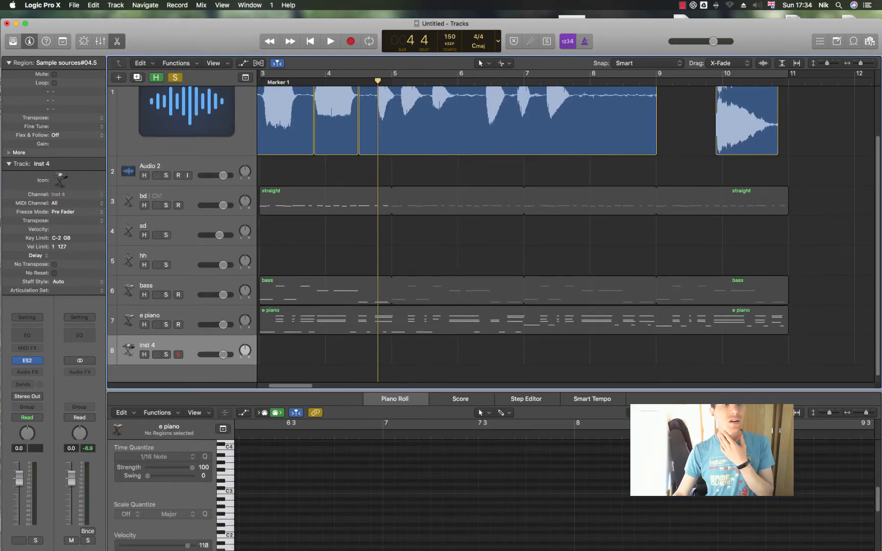
key(shift+Return)
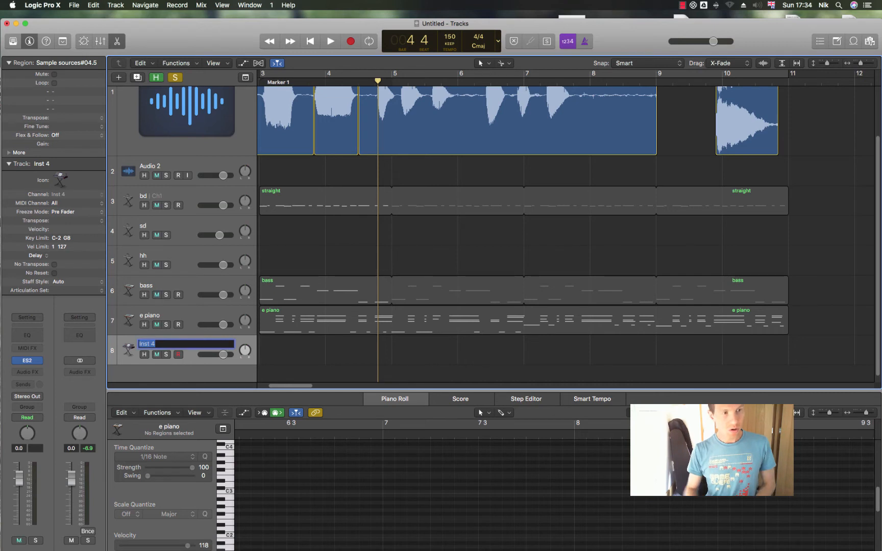
text(lead)
key(Return)
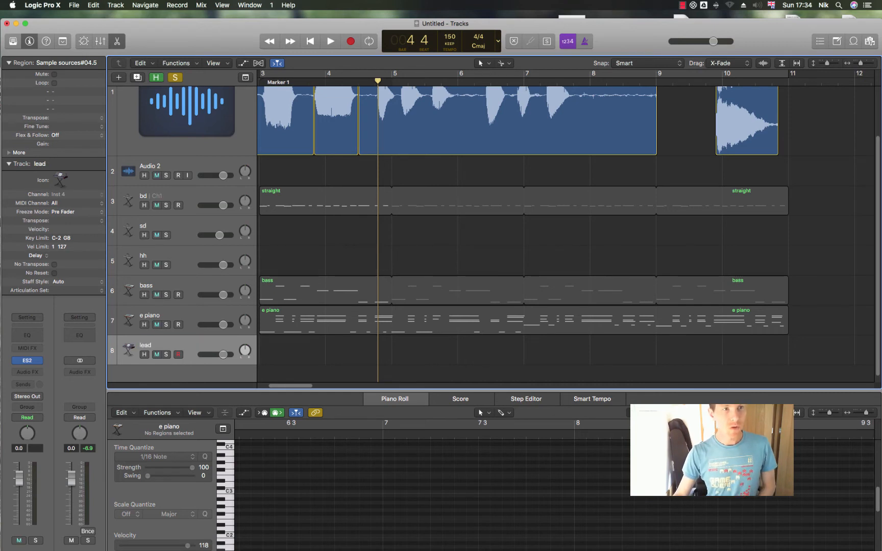
Step: Set up an audio file export of the isolated sound region near bar 4 with the custom name "lead bass"
click(341, 109)
right_click(342, 110)
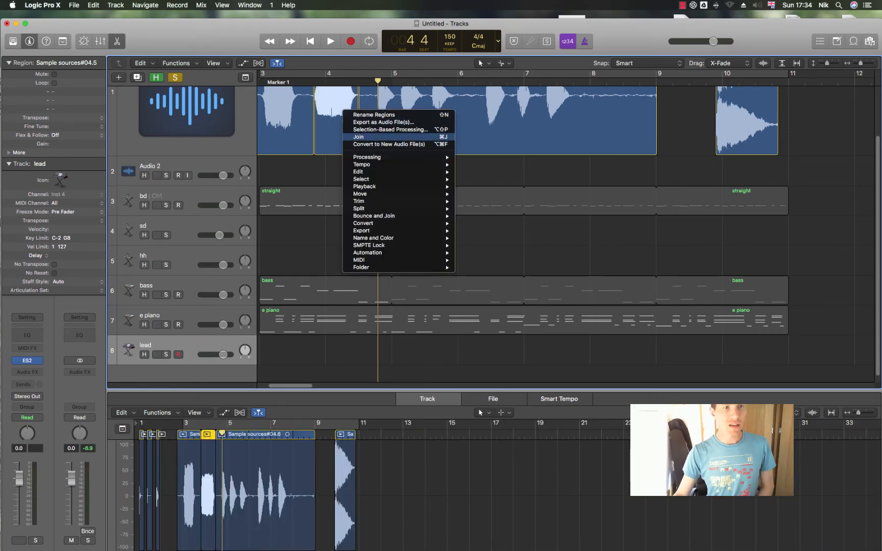
mouse_move(388, 231)
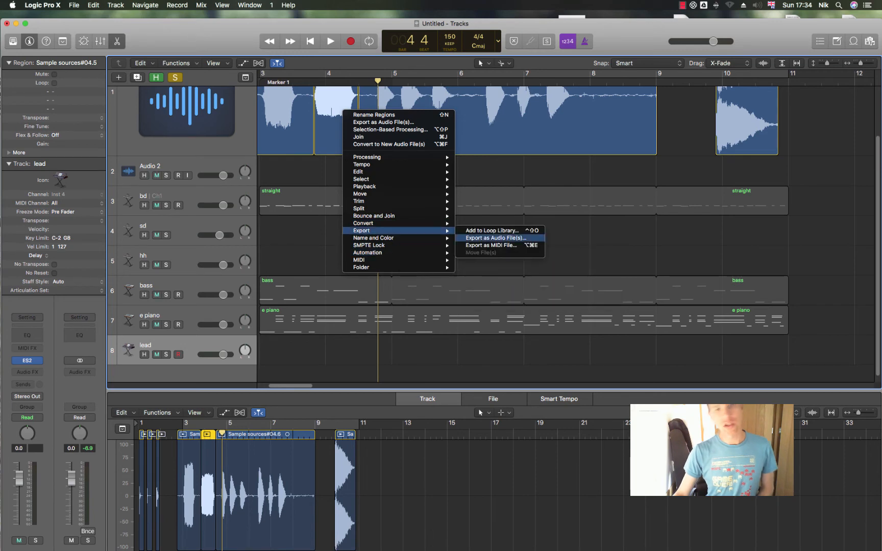
click(495, 237)
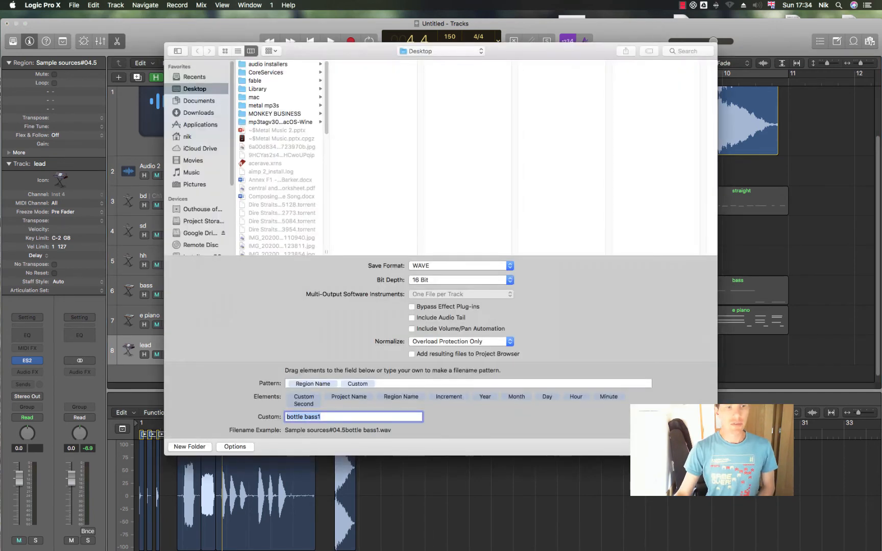
text(lead b)
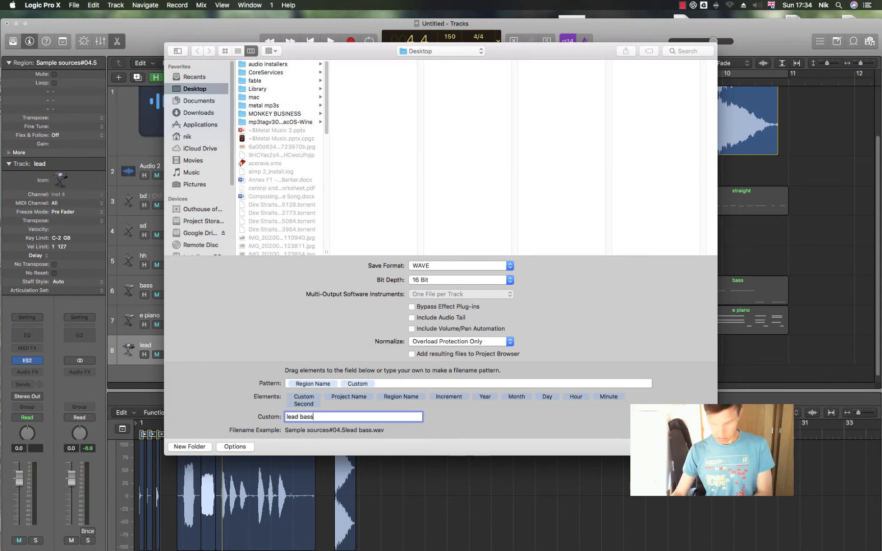
Step: Remove the Custom element from the filename pattern and export the isolated sound region to the Desktop as a 16-bit WAVE file
key(Tab)
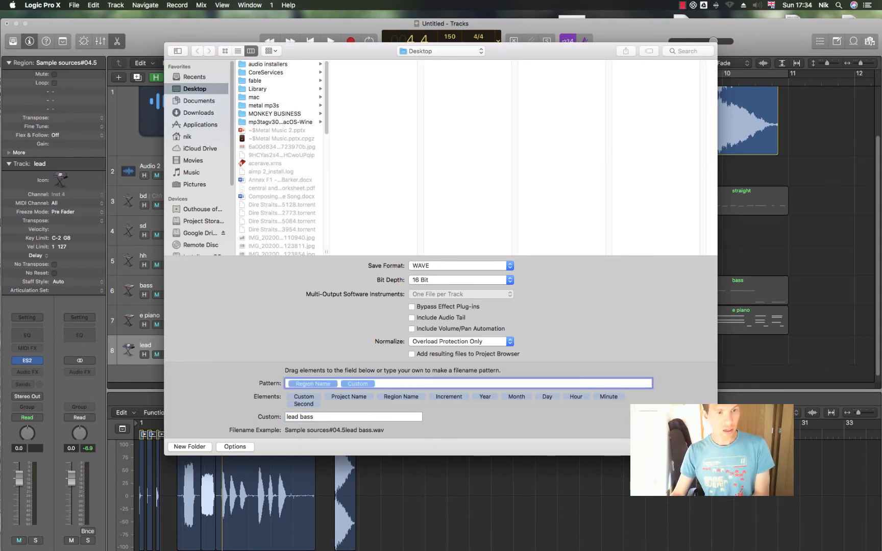
key(Right)
key(BackSpace)
key(super+z)
key(Right)
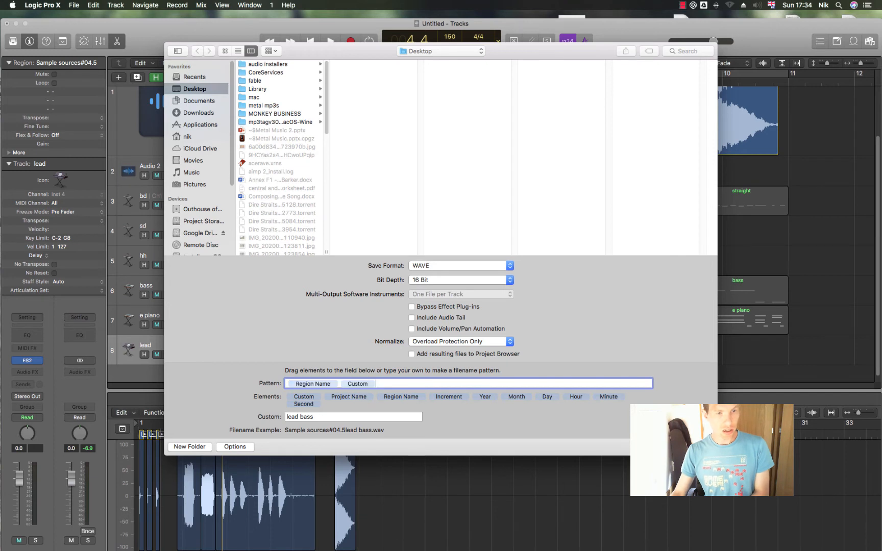
key(super+a)
key(Right)
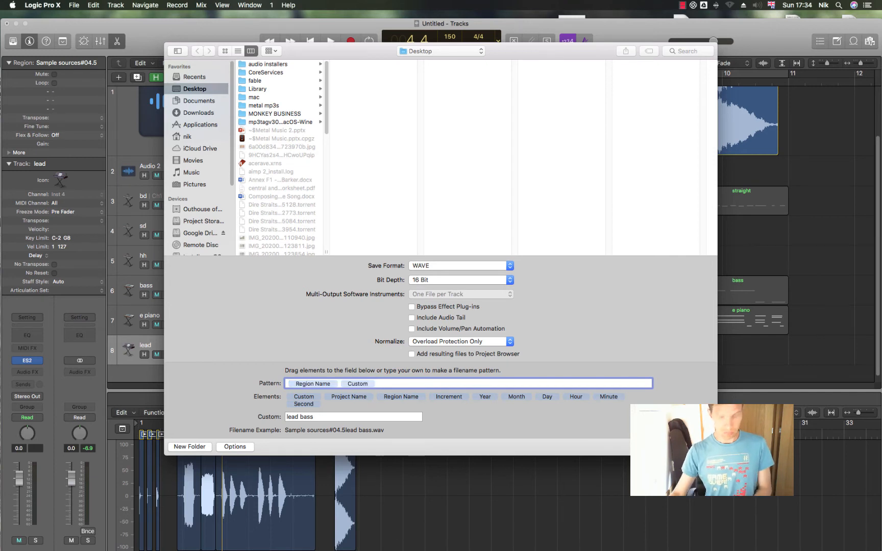
key(BackSpace)
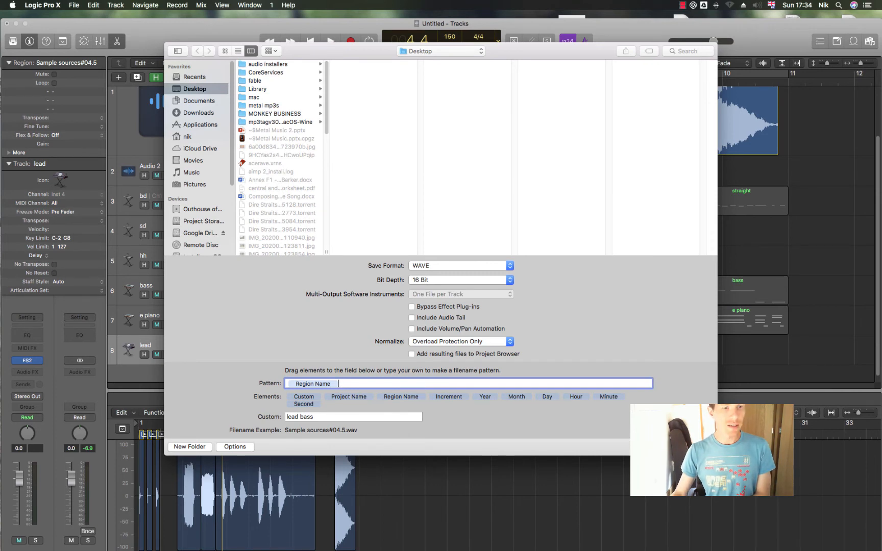
key(Return)
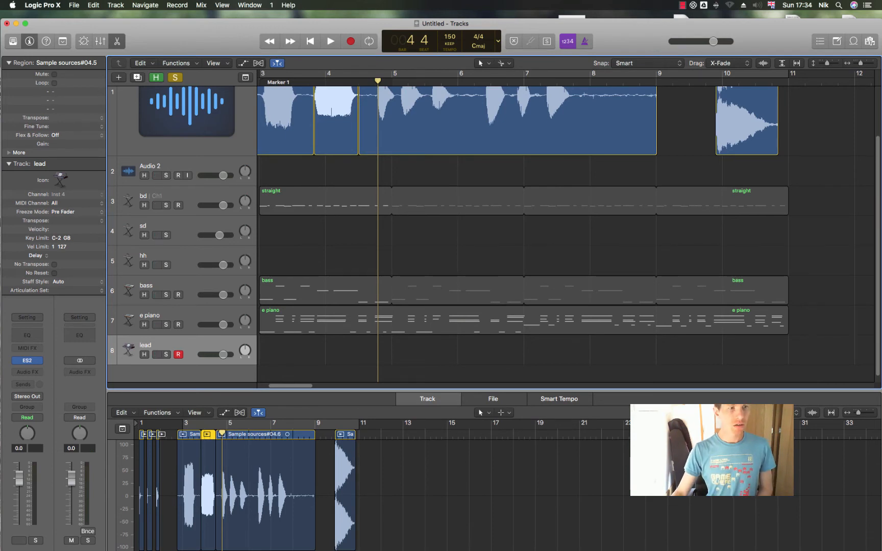
Step: Replace the lead track's ES2 synth with a stereo Alchemy instrument and show its advanced view
click(168, 346)
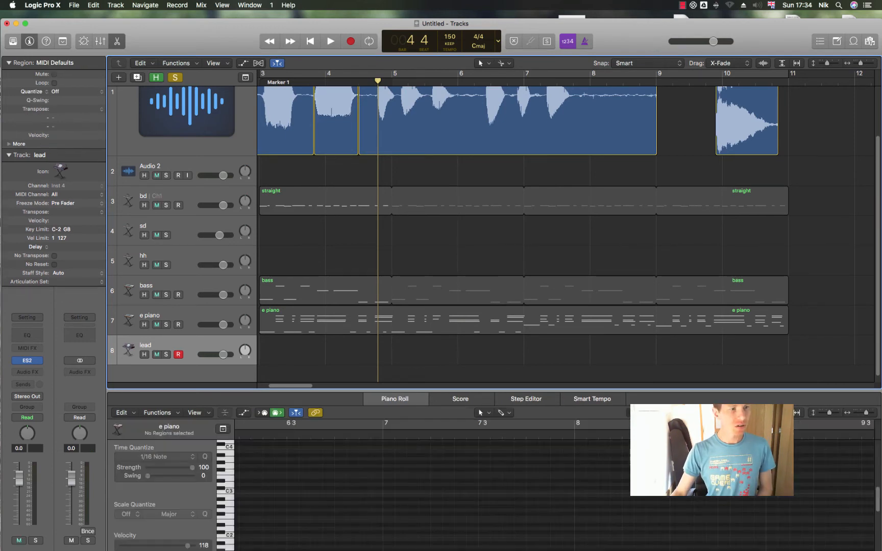
click(39, 361)
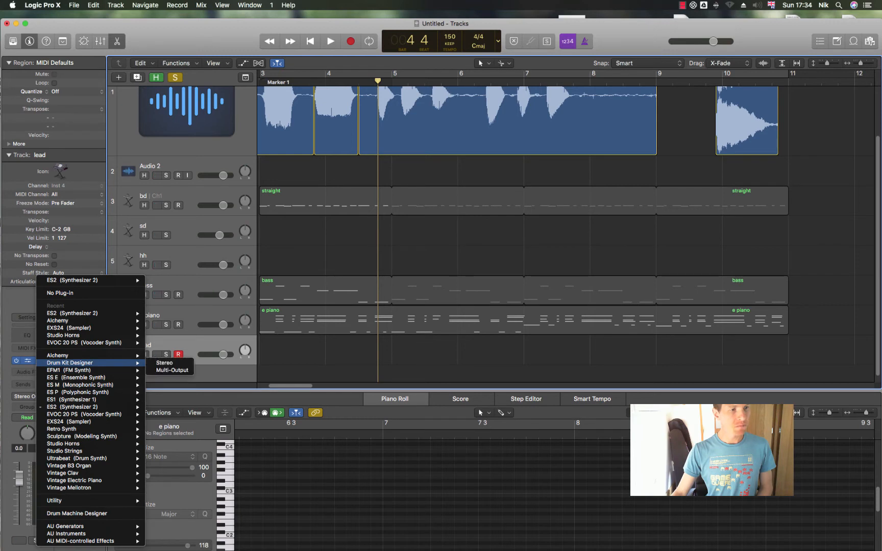
mouse_move(77, 356)
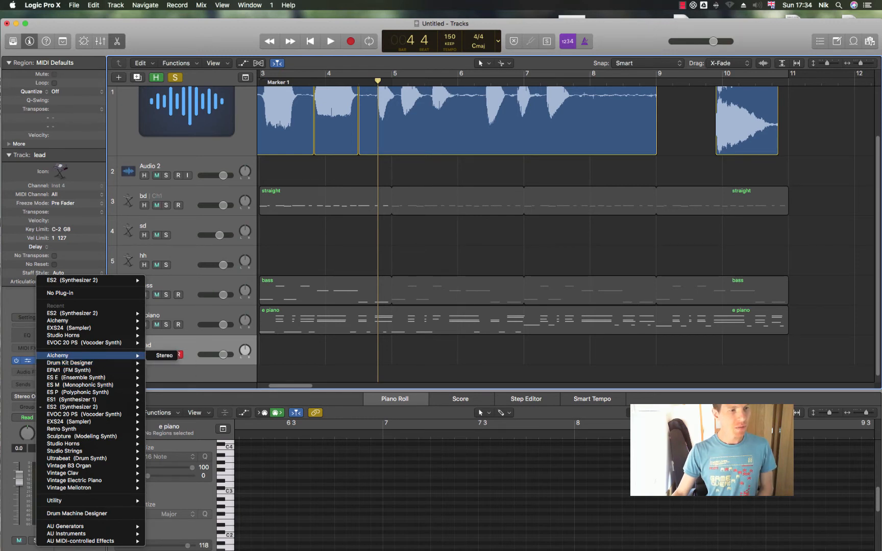
mouse_move(76, 422)
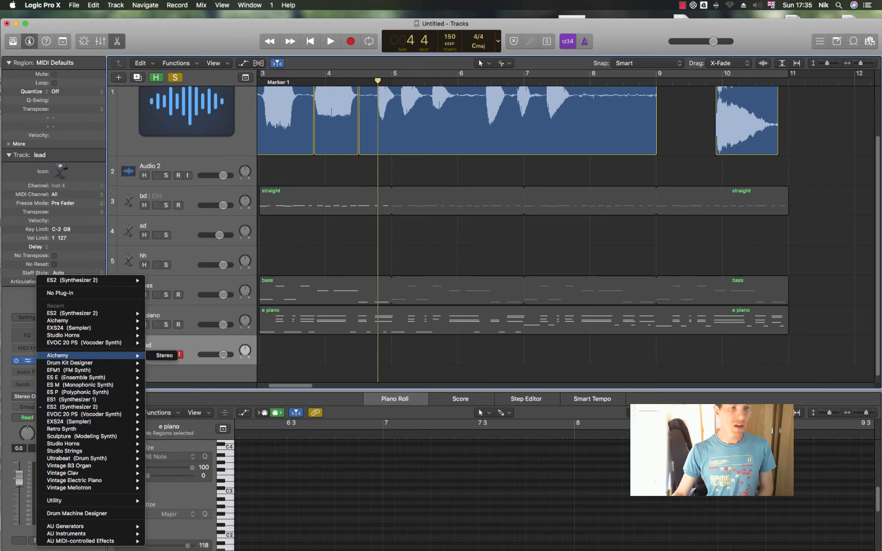
click(164, 355)
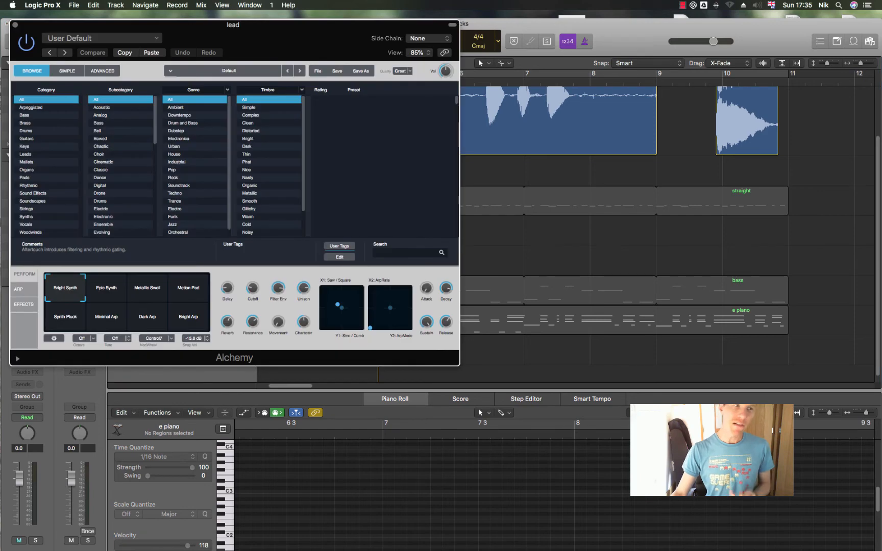
click(103, 71)
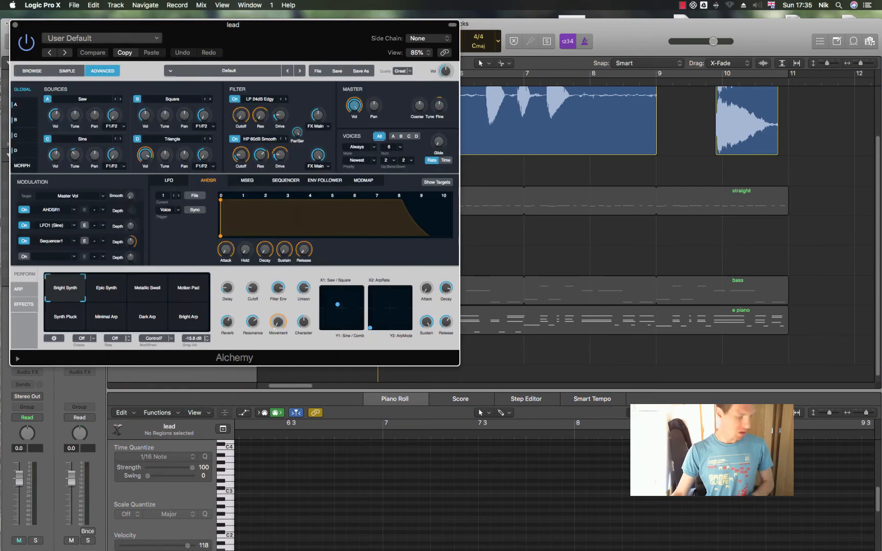
drag(233, 25, 283, 118)
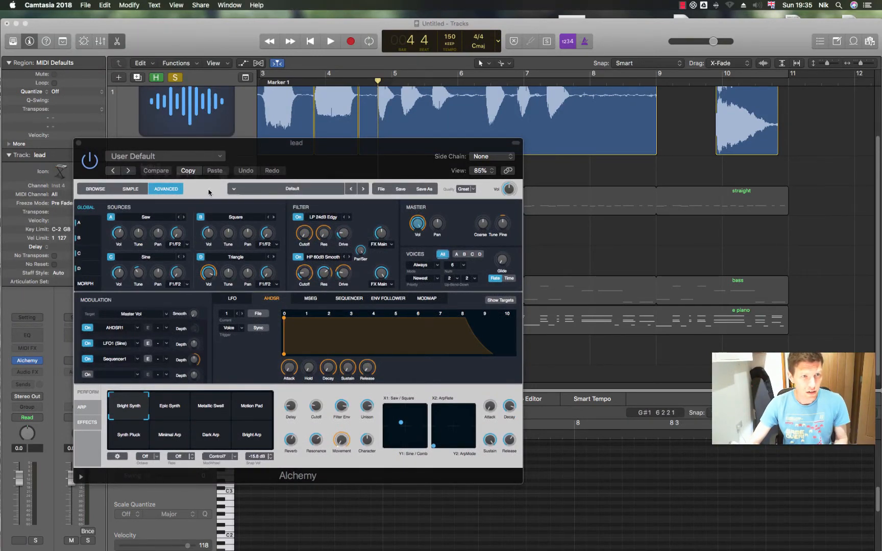
drag(219, 145, 295, 157)
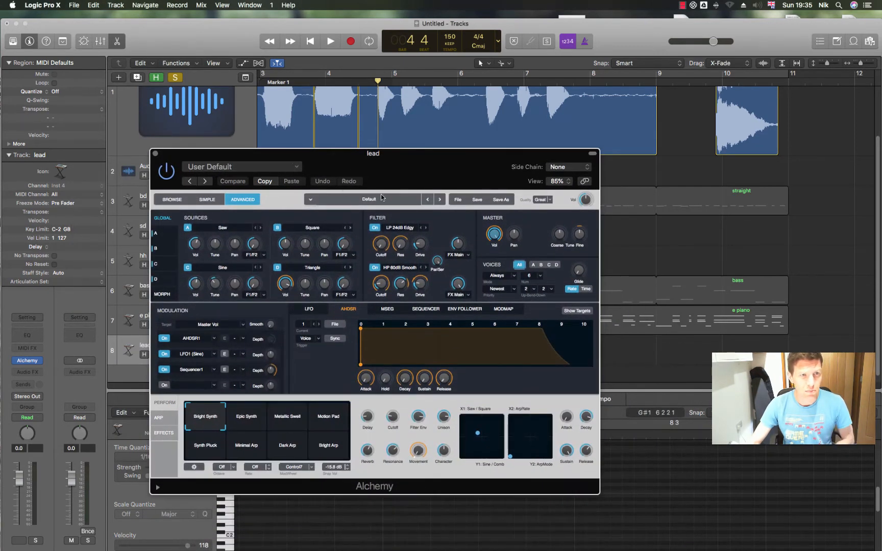
Step: Switch off Alchemy's sound sources B, C and D so that only source A is active
click(278, 228)
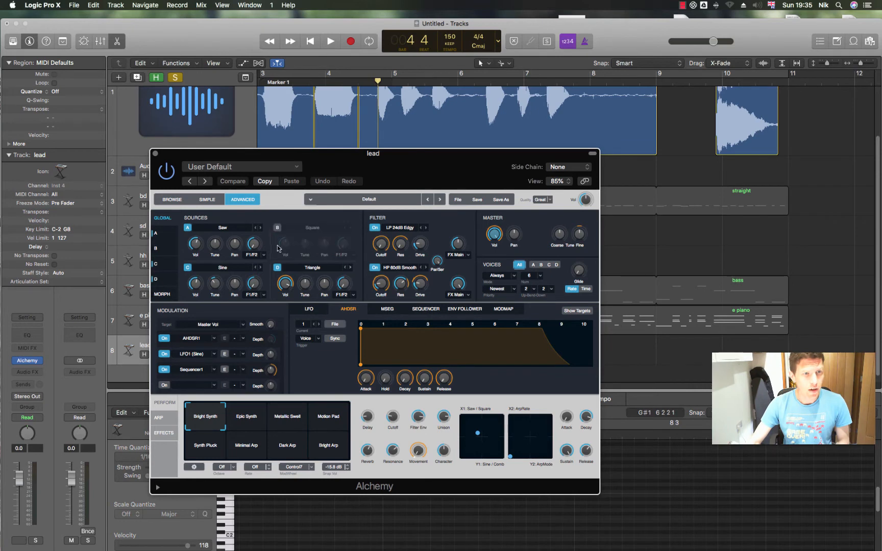
click(277, 267)
click(187, 267)
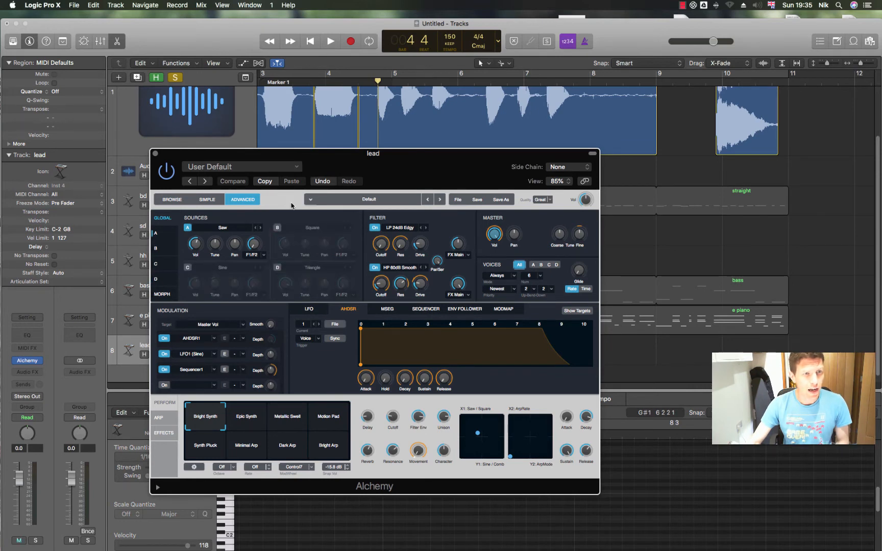
Step: Import the Desktop file Sample sources#04.5.wav into Alchemy's source A with Spectral analysis and Pitch mapping
click(251, 227)
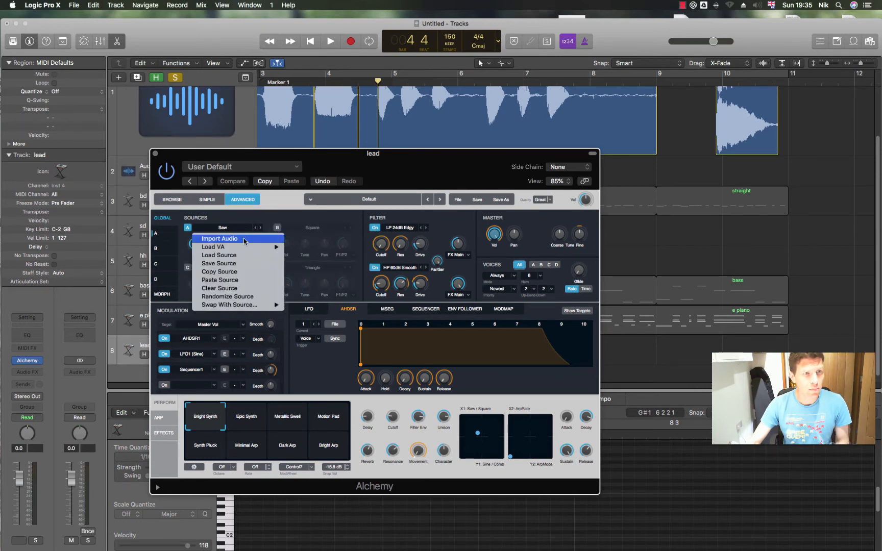
click(244, 240)
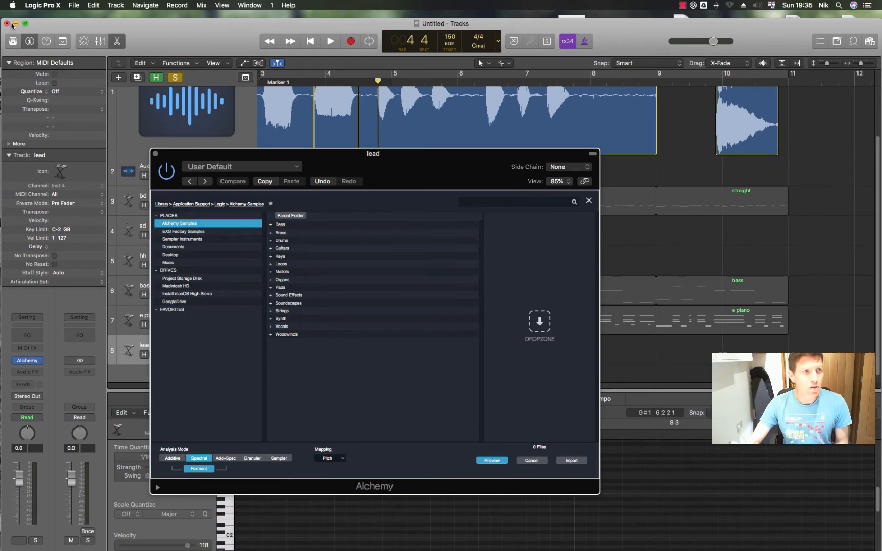
click(16, 23)
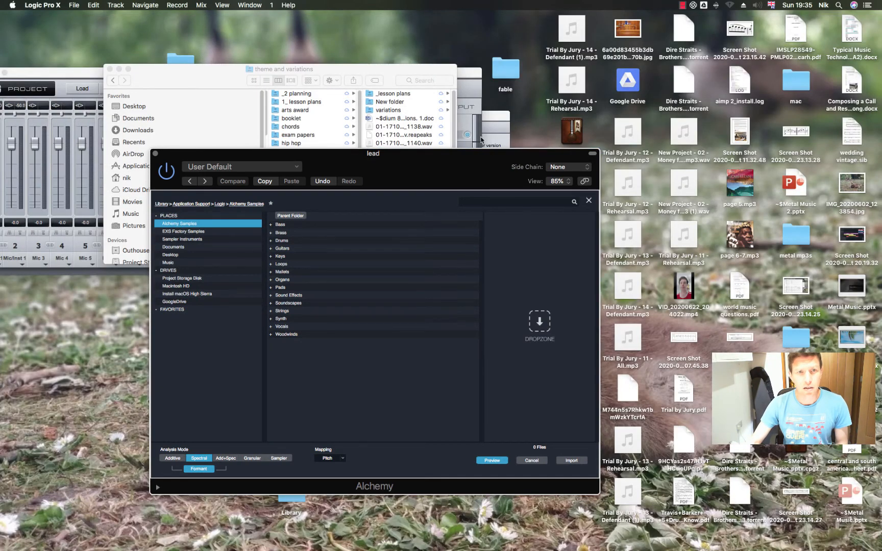
drag(474, 155, 390, 121)
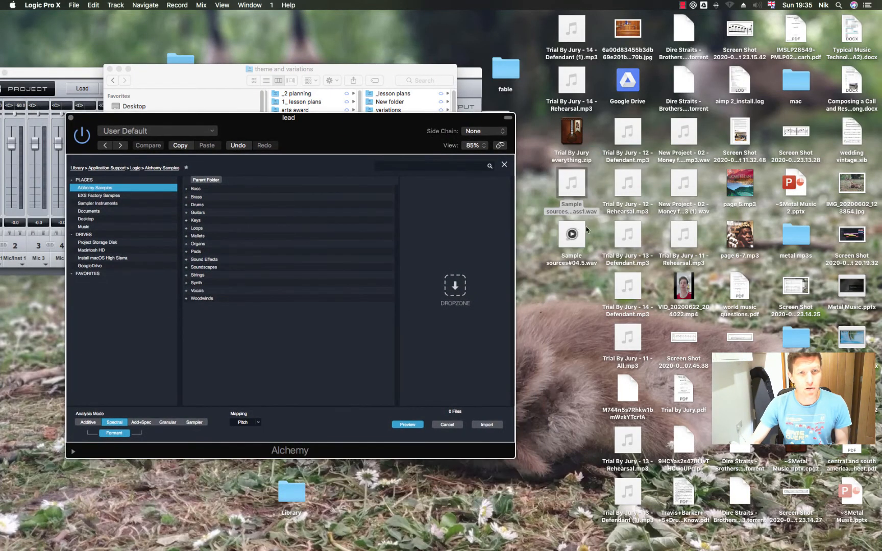
click(571, 236)
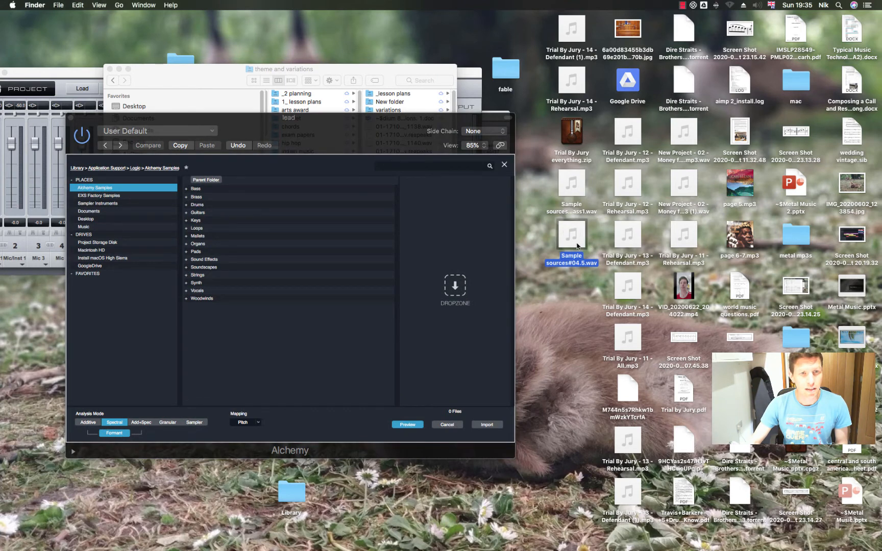
drag(571, 236, 459, 271)
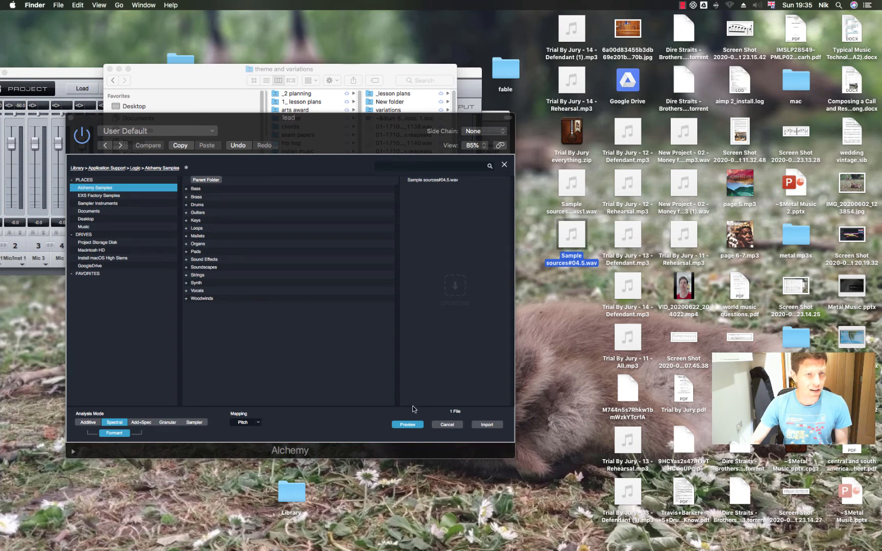
click(486, 424)
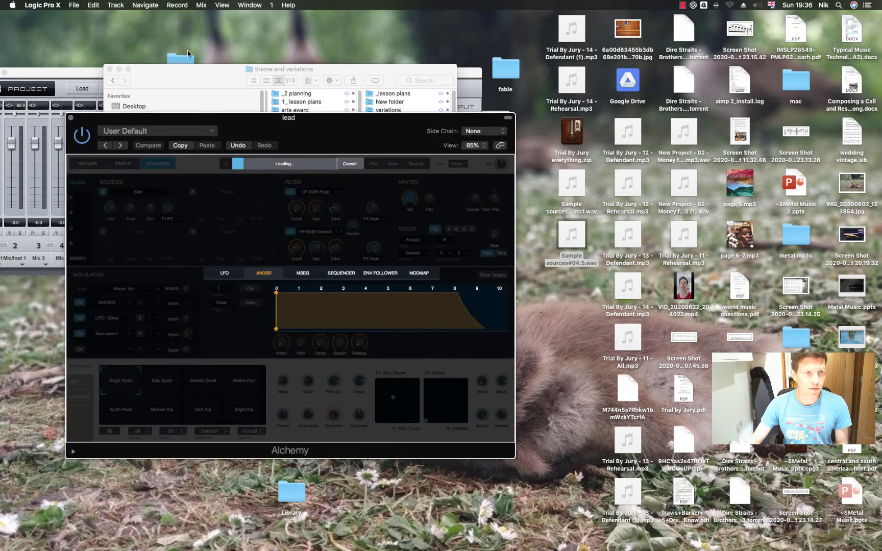
Step: Restore the minimized project window, move Alchemy clear of the track headers and turn off all track solos
drag(223, 114, 299, 75)
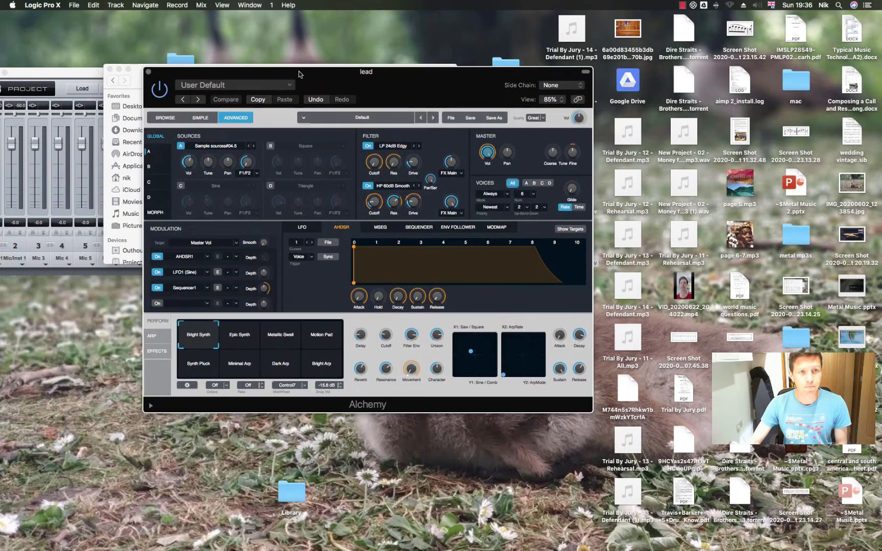
mouse_move(223, 550)
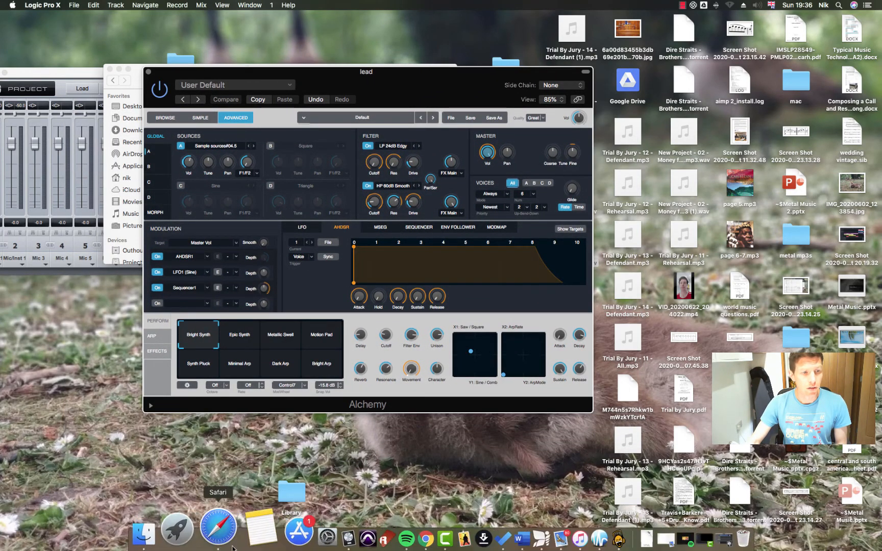
click(297, 544)
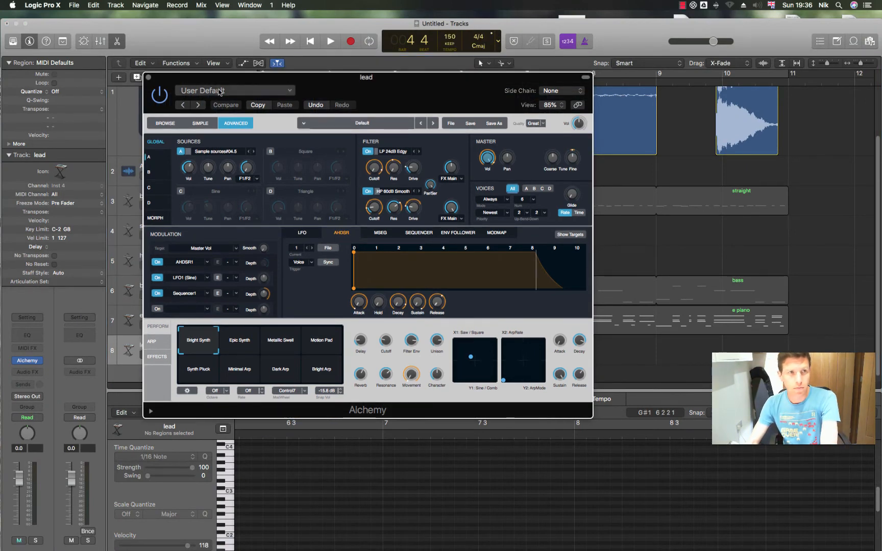
drag(234, 78, 487, 148)
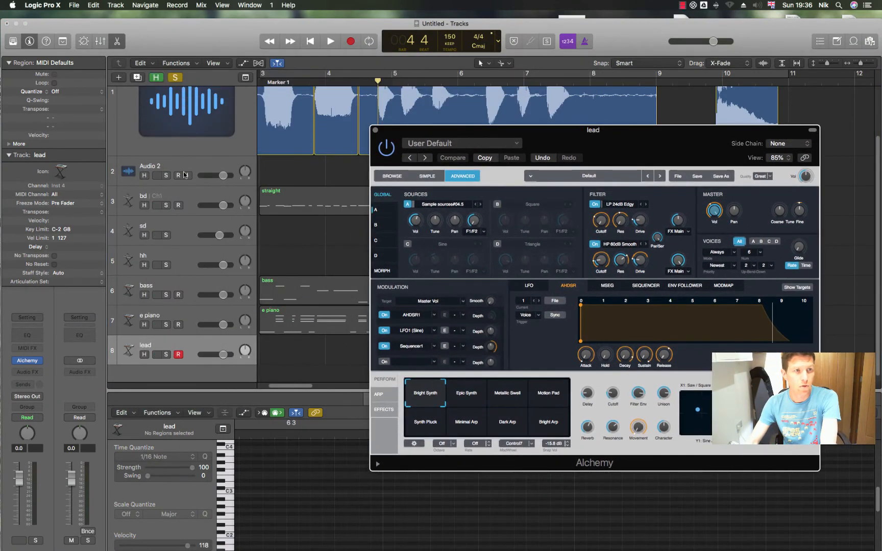
click(174, 77)
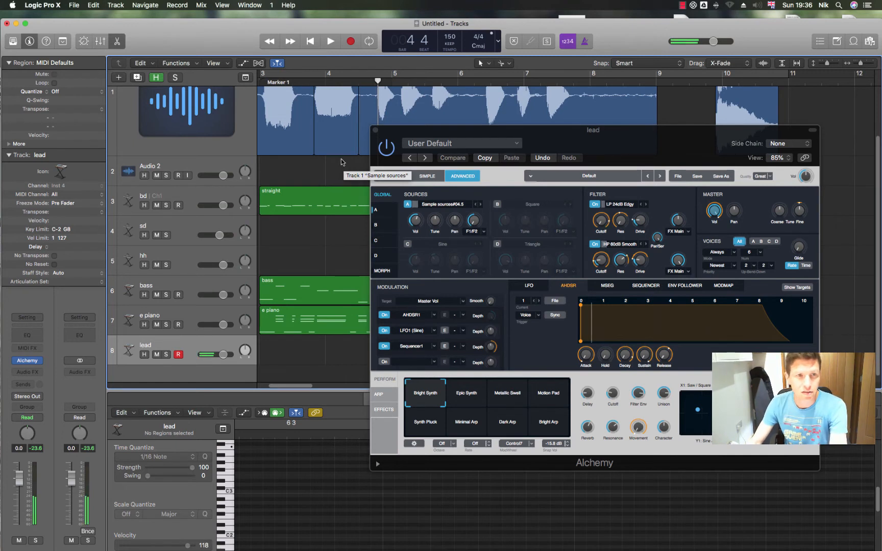
Step: Open source A's detailed settings, set its loop mode to Sustain, and try out the sample position and playback speed
click(380, 210)
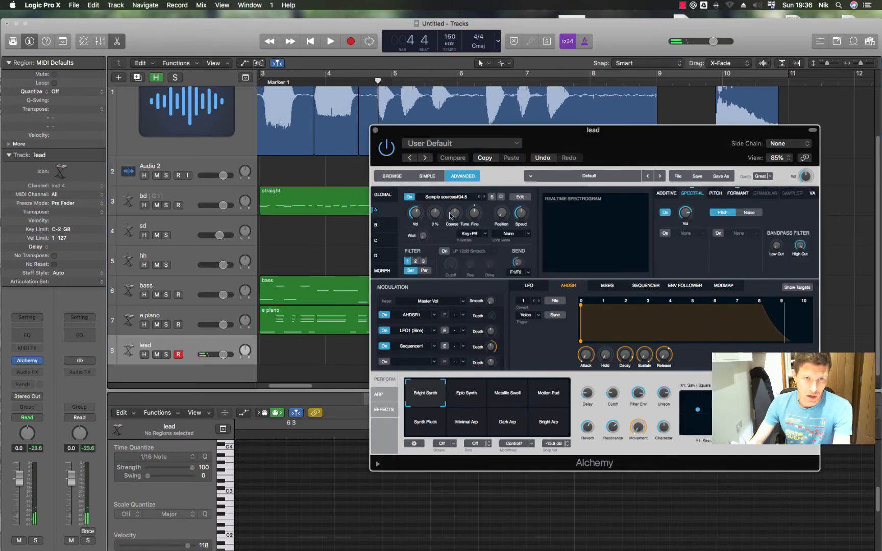
click(513, 233)
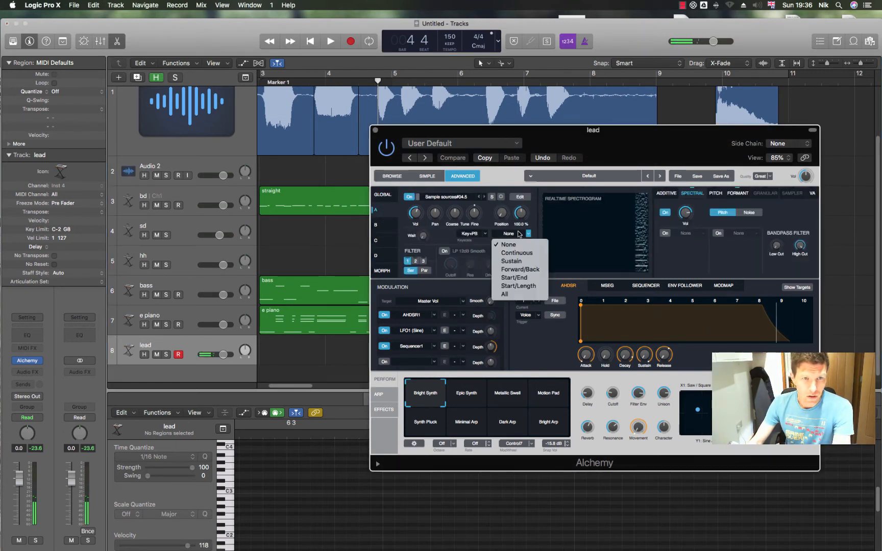
click(512, 260)
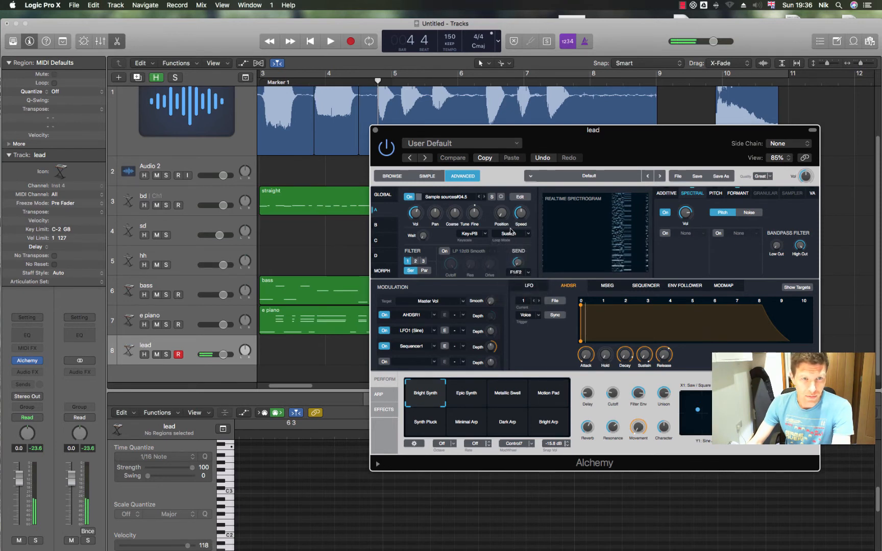
mouse_move(503, 214)
mouse_down()
mouse_move(504, 198)
mouse_move(508, 217)
mouse_up()
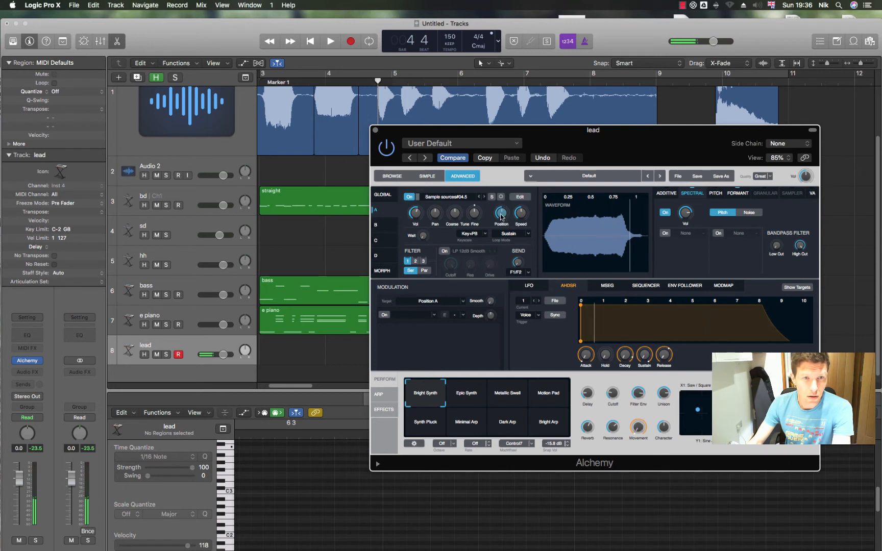
mouse_move(521, 218)
click(521, 216)
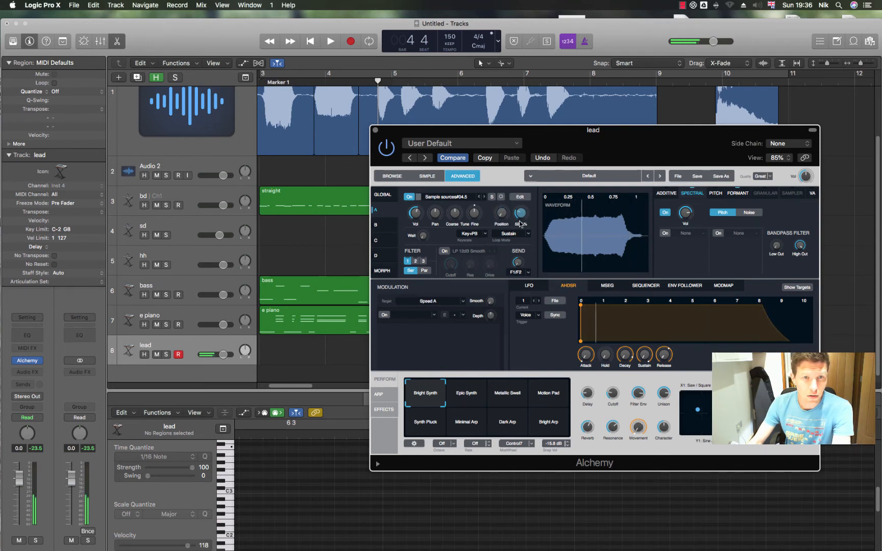
mouse_move(520, 223)
mouse_down()
mouse_move(517, 245)
mouse_move(514, 234)
mouse_up()
Step: Change source A's loop mode to Start/End and raise the loop start slightly into the sample
click(514, 235)
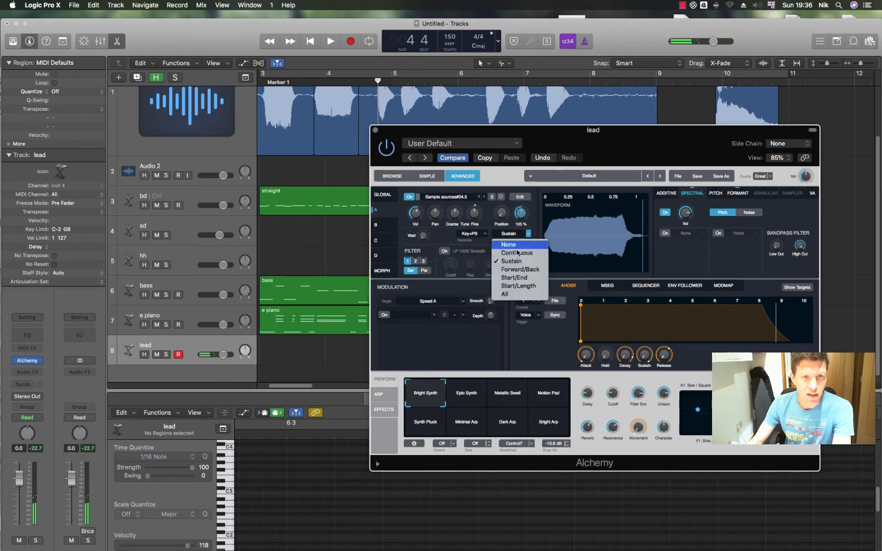
click(514, 278)
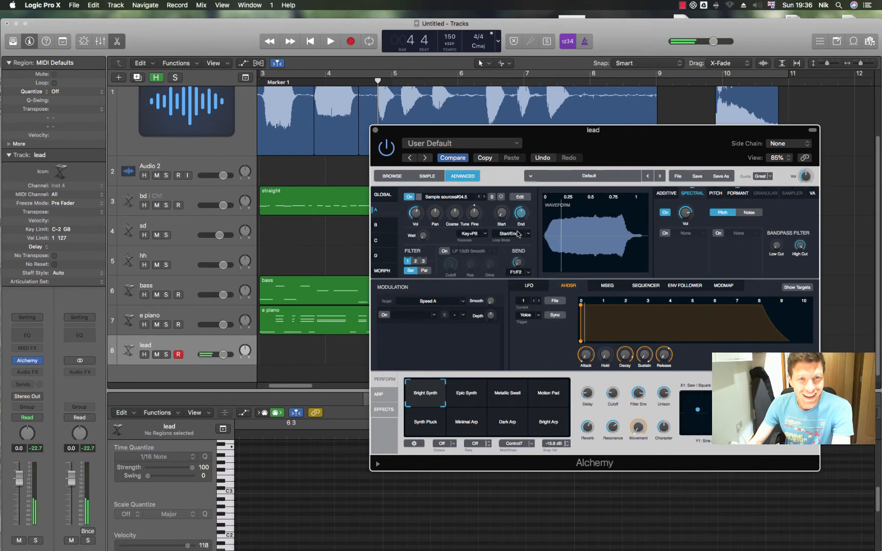
drag(502, 215, 520, 203)
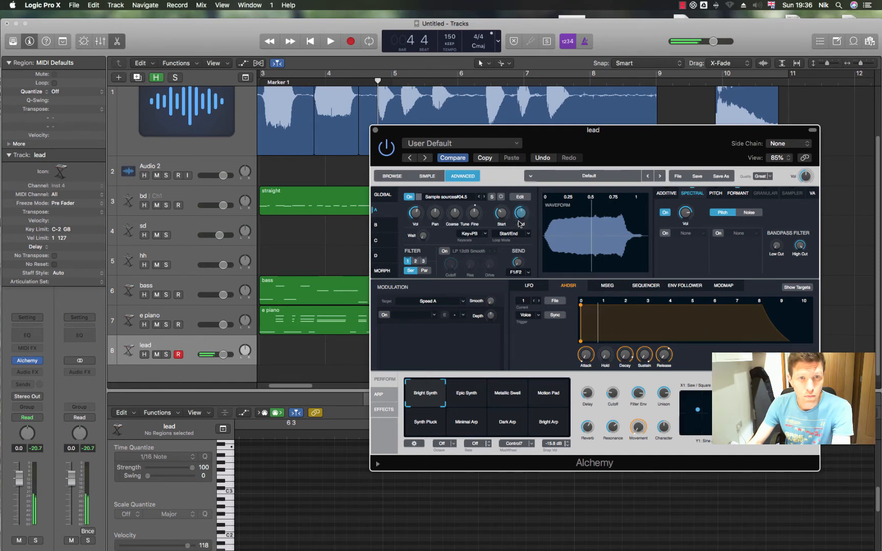
Step: Try out different loop end and start positions for source A in Start/End mode, returning the start to 0%
click(382, 195)
click(595, 204)
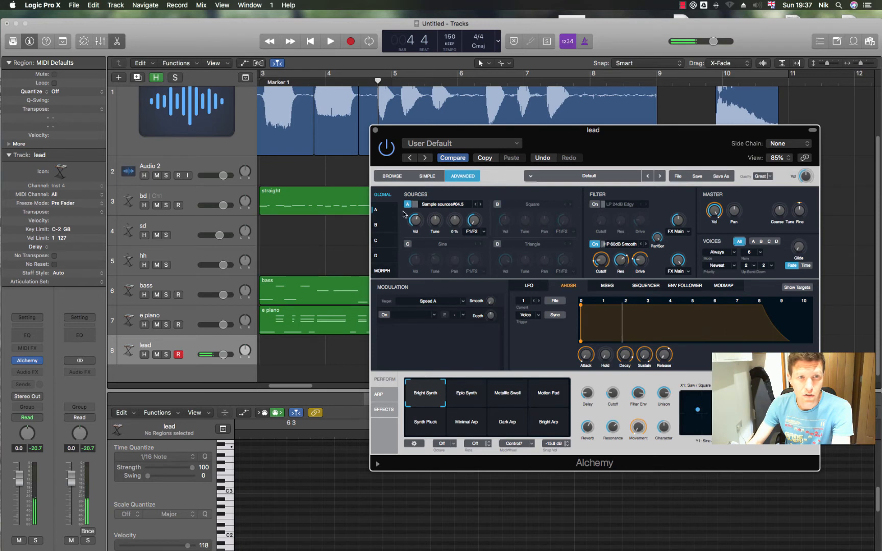
click(378, 212)
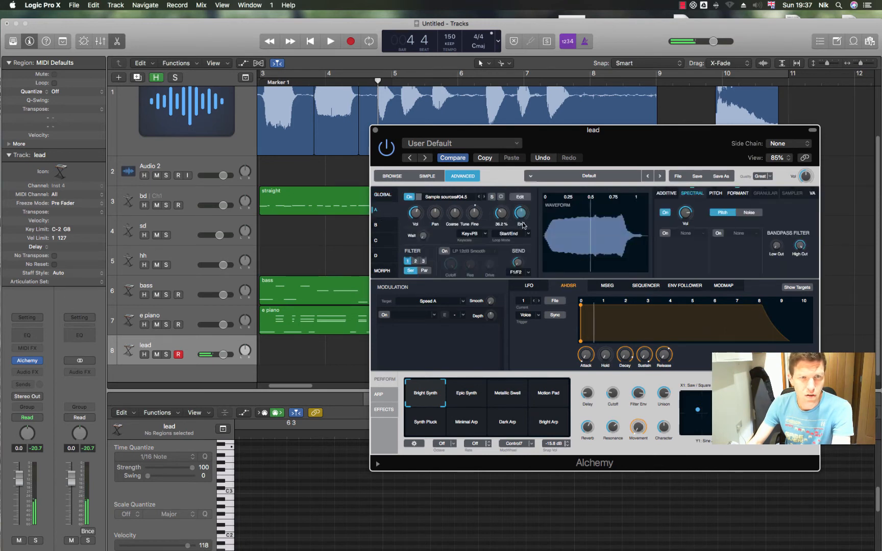
mouse_move(520, 217)
mouse_down()
mouse_move(507, 208)
mouse_move(504, 228)
mouse_move(519, 215)
mouse_move(503, 206)
mouse_move(524, 209)
mouse_move(521, 222)
mouse_up()
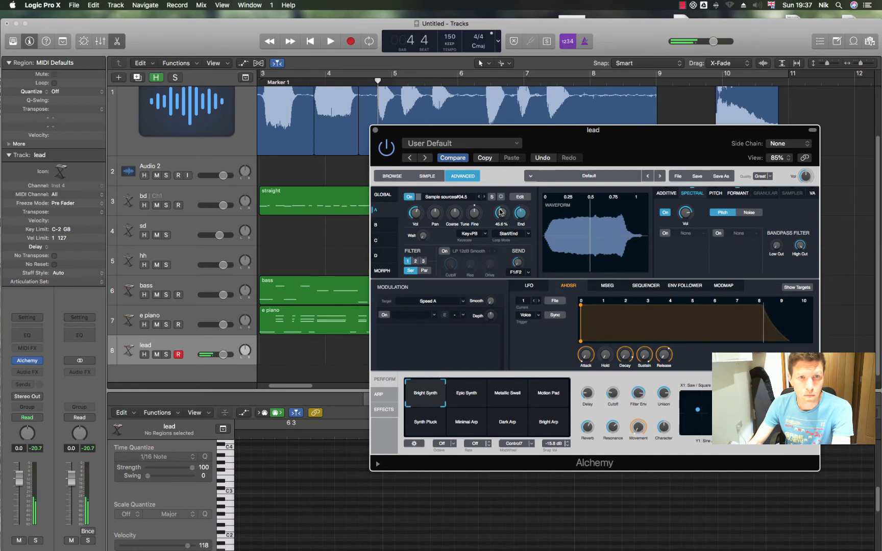
drag(500, 211, 506, 271)
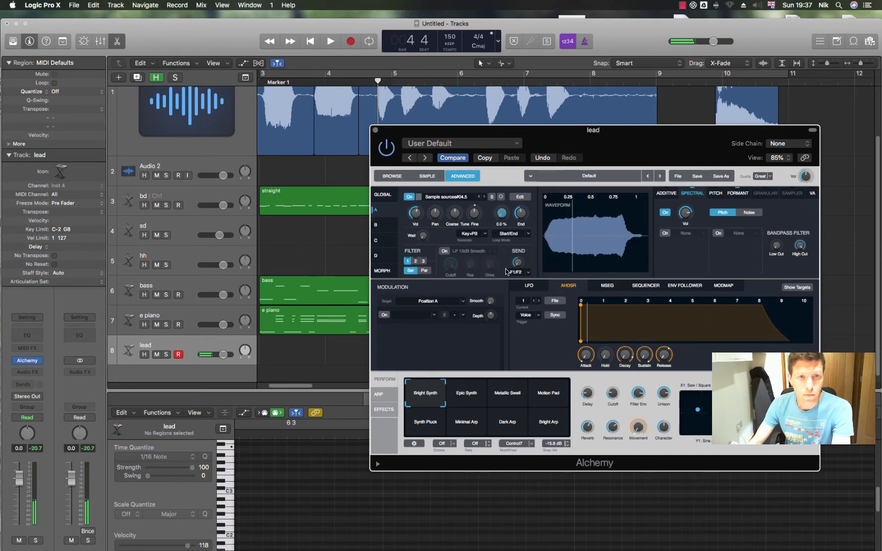
Step: Change source A's loop mode to Start/Length, with a short loop length of about 5% and the start at about 37%
click(508, 234)
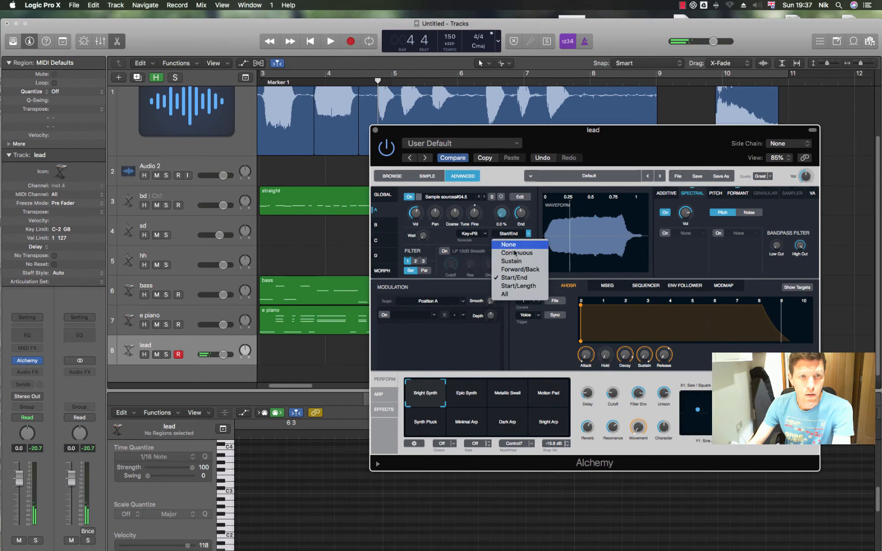
click(519, 287)
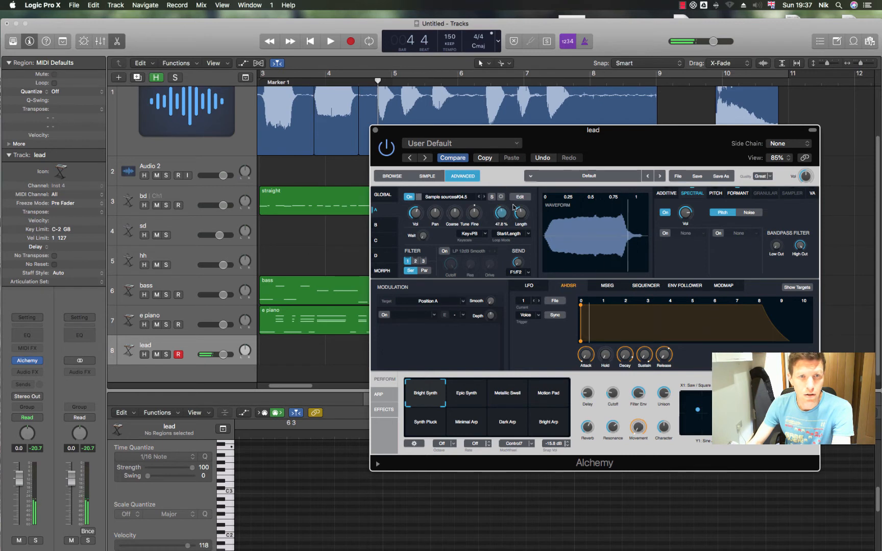
click(520, 219)
drag(520, 227, 518, 241)
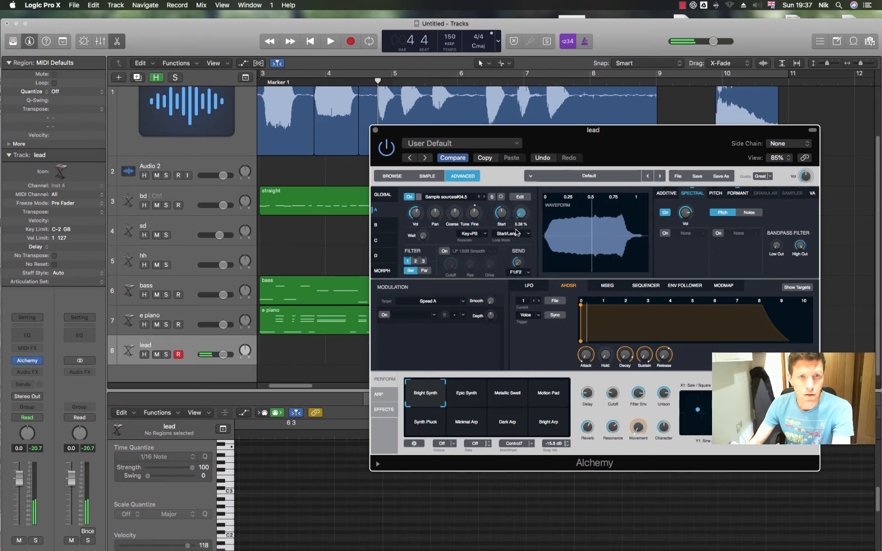
click(502, 221)
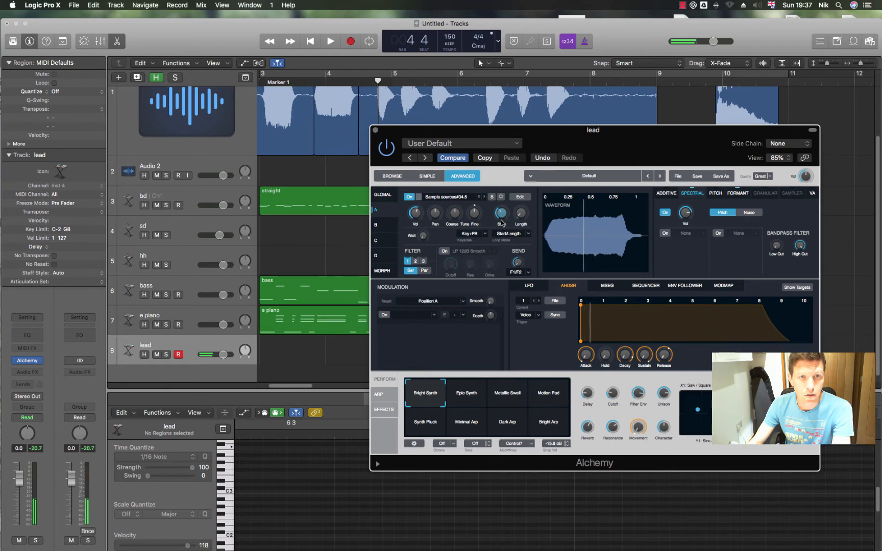
drag(500, 220, 502, 218)
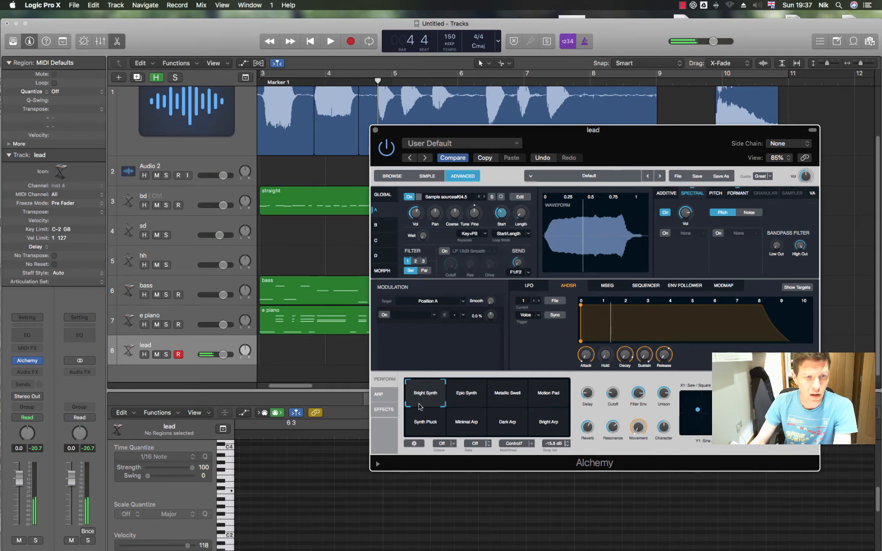
Step: Show Alchemy's main effects rack and replace the Mod FX effect with Distortion
click(383, 409)
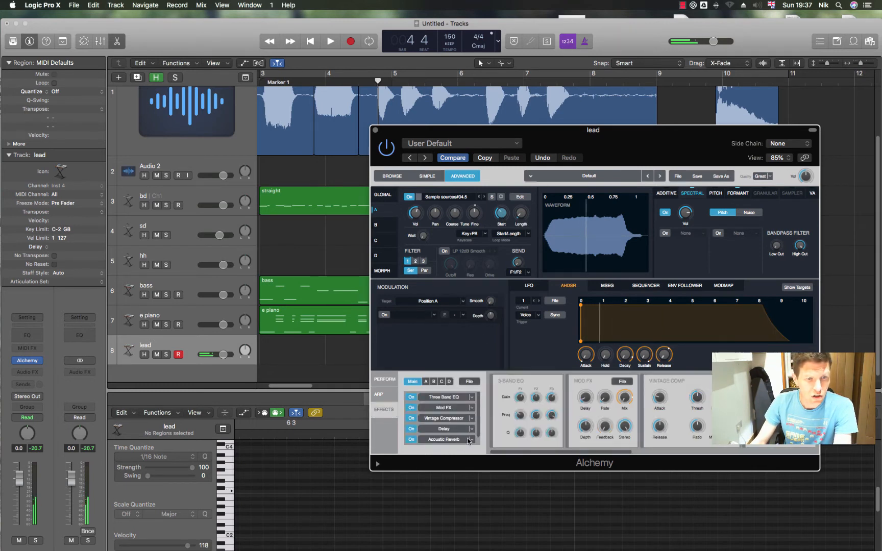
click(431, 429)
mouse_move(452, 431)
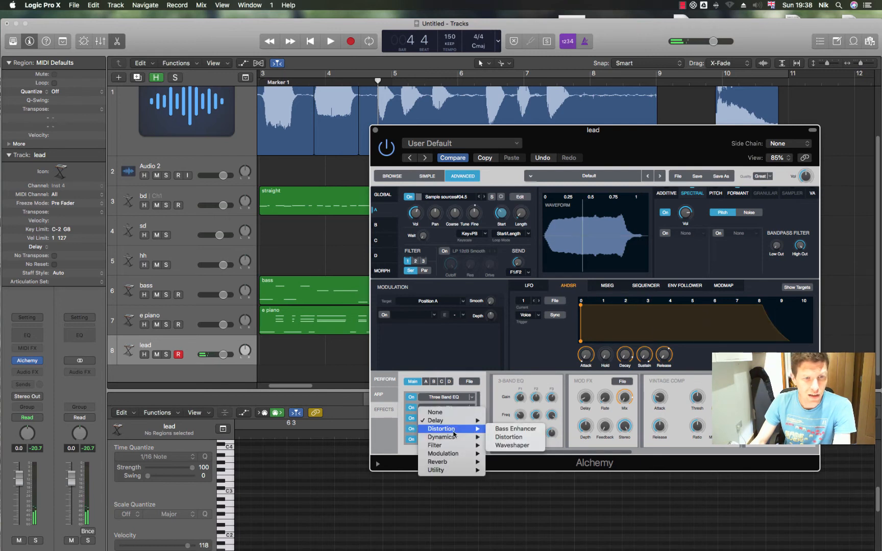
click(400, 442)
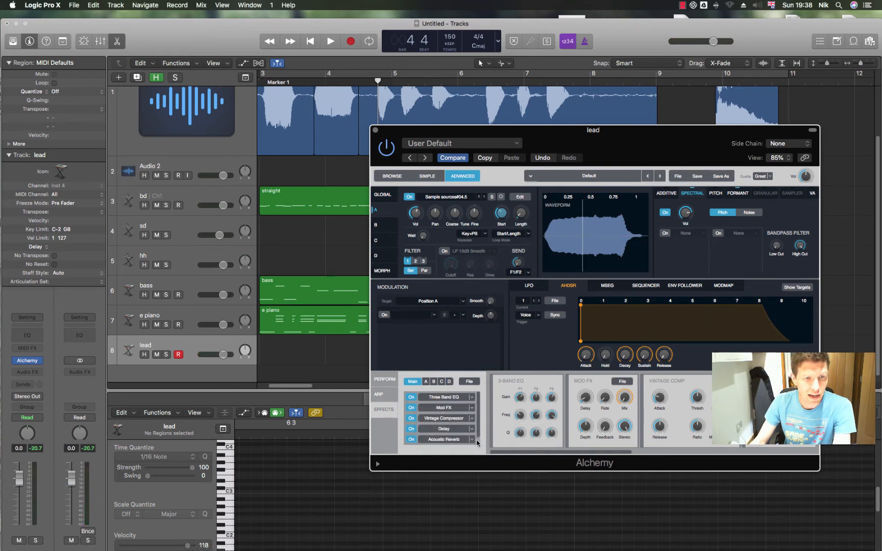
click(477, 442)
click(381, 443)
click(472, 408)
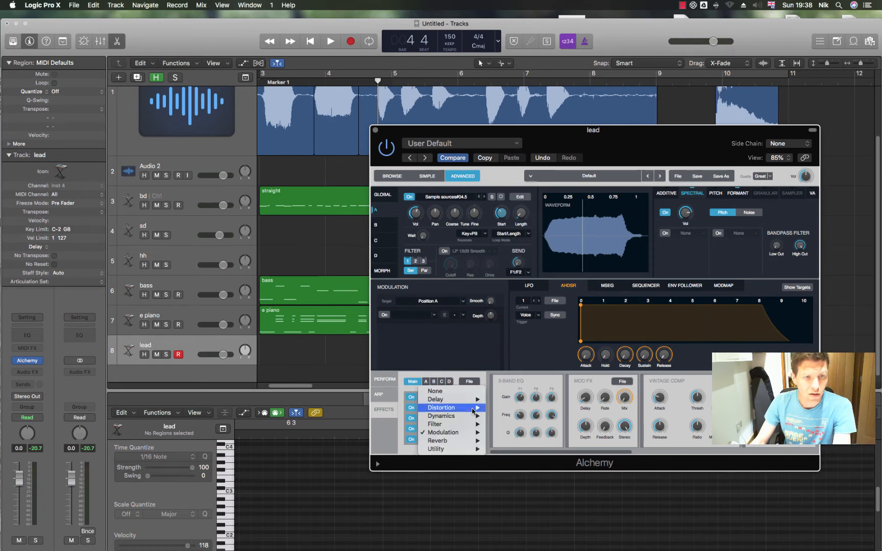
mouse_move(475, 409)
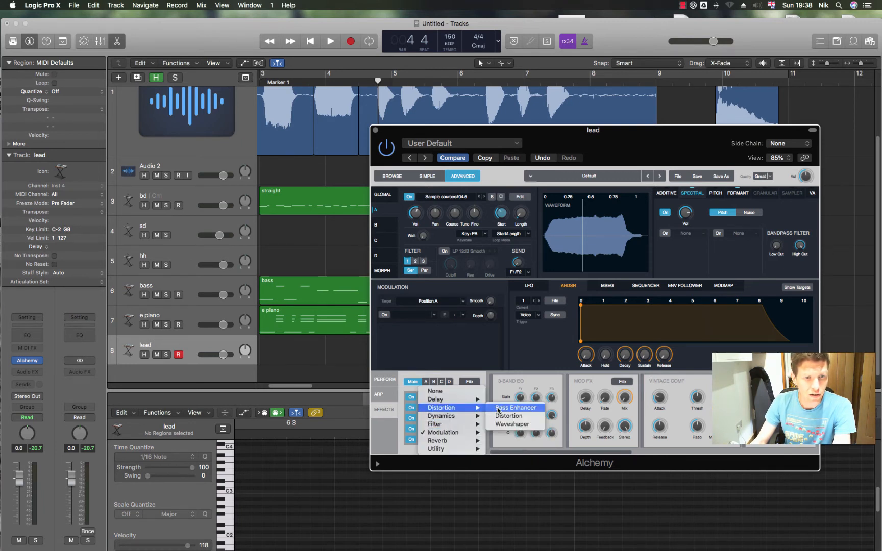
click(505, 415)
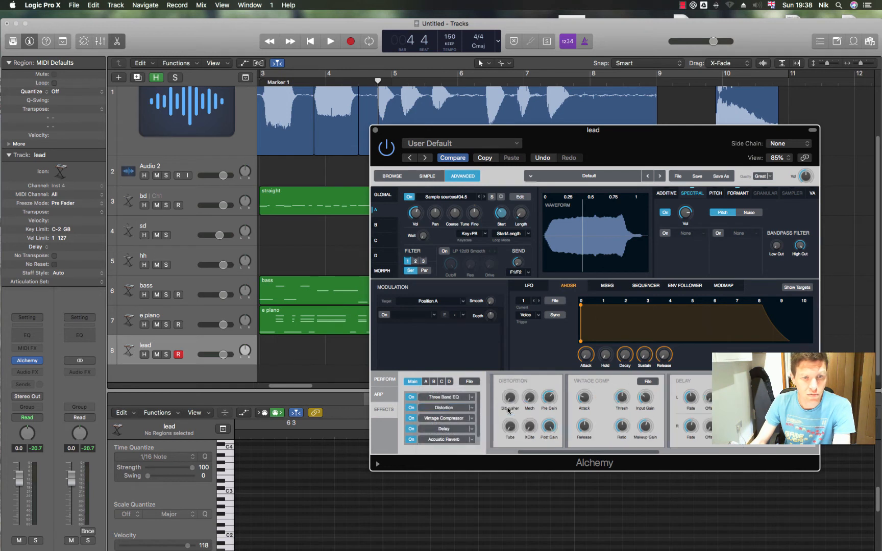
Step: Dial in the distortion by raising the Mech, Tube and XCite amounts and adjusting the Bitcrusher and pre gain
drag(510, 398, 518, 346)
drag(538, 403, 532, 389)
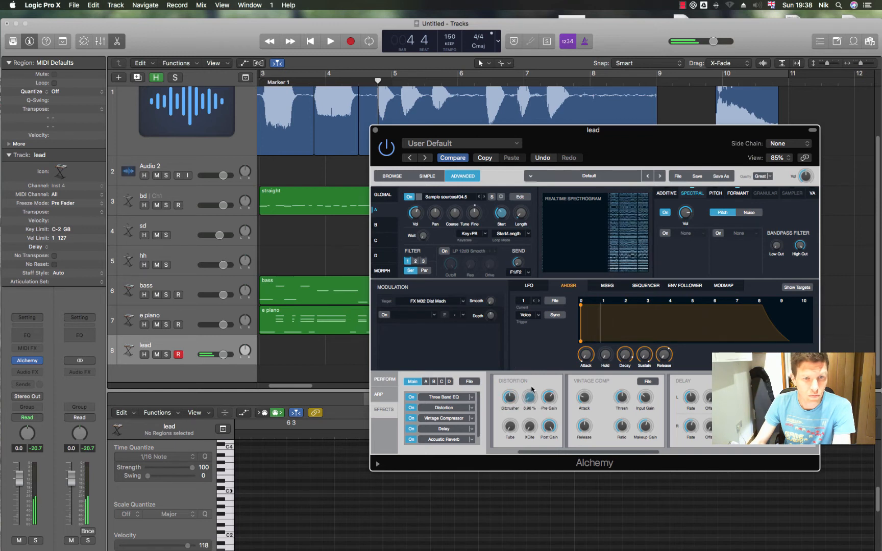
drag(510, 427, 526, 396)
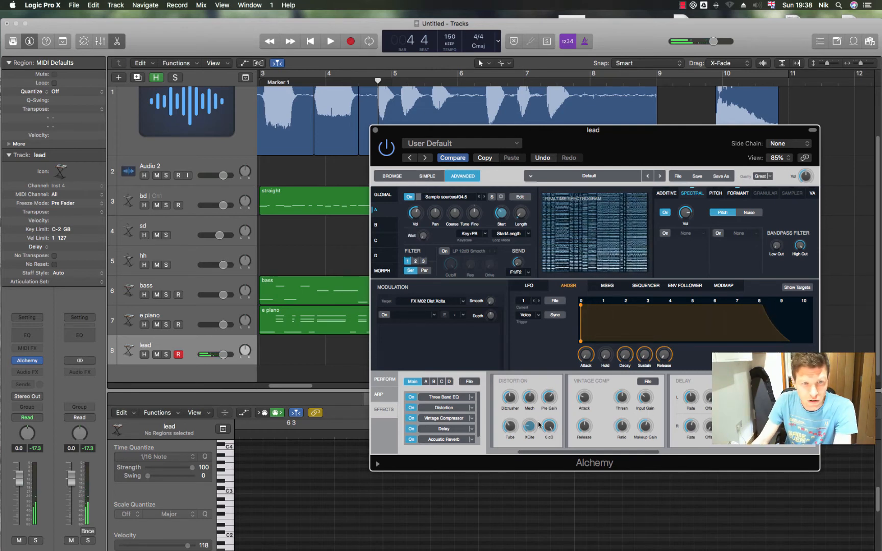
click(549, 398)
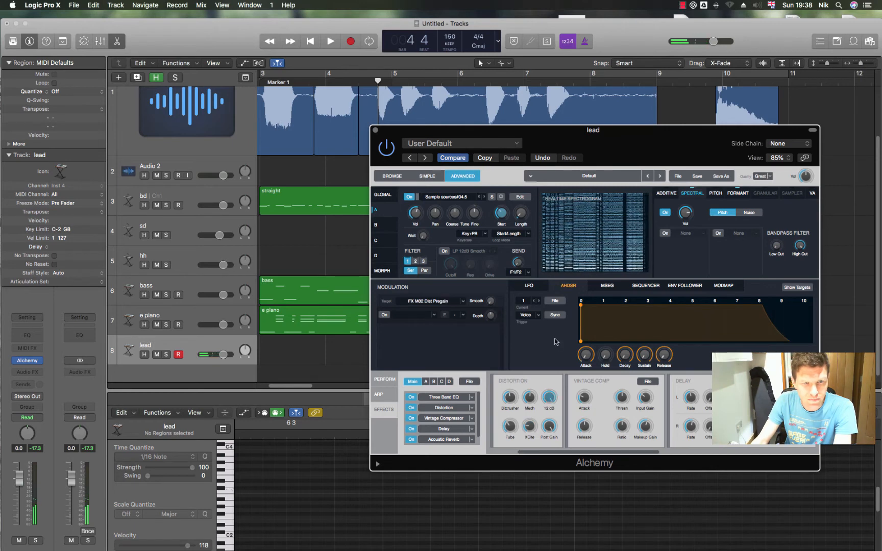
click(529, 398)
click(510, 398)
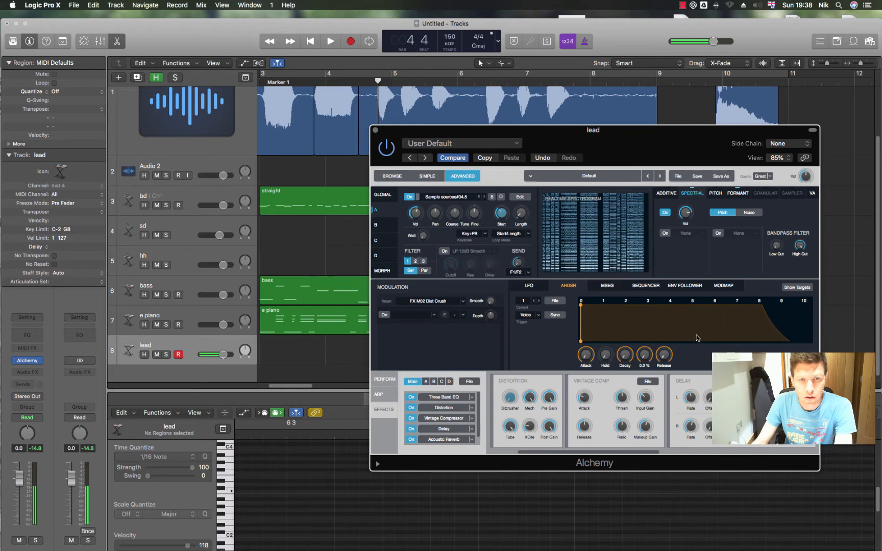
Step: Cut the release of AHDSR envelope 1 to 0 s
right_click(665, 354)
click(678, 369)
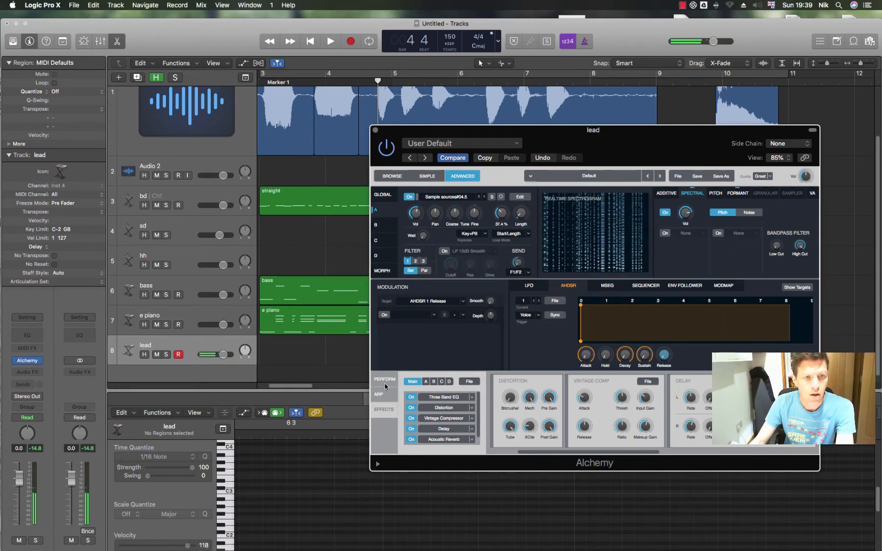
Step: Adjust the Three Band EQ's low-band frequency and gain, reduce its mid-band gain, and close the Alchemy window
click(456, 396)
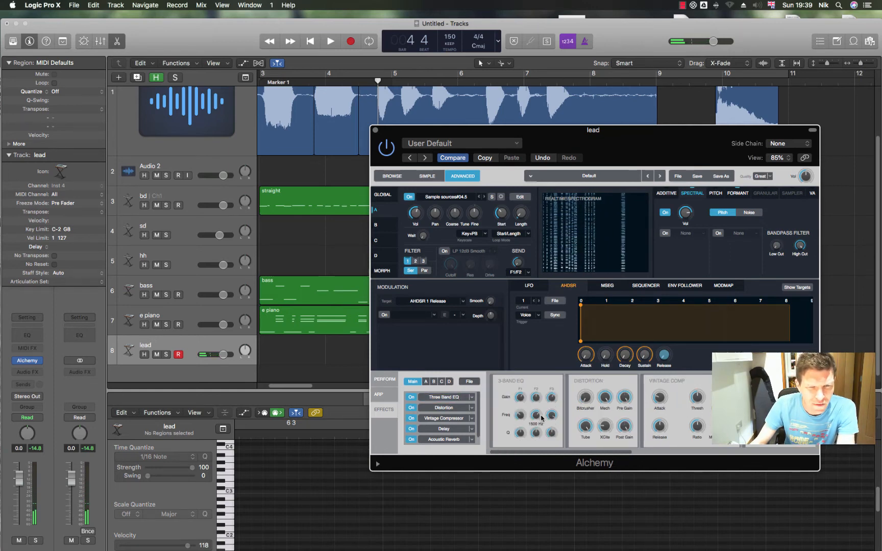
drag(524, 419, 520, 428)
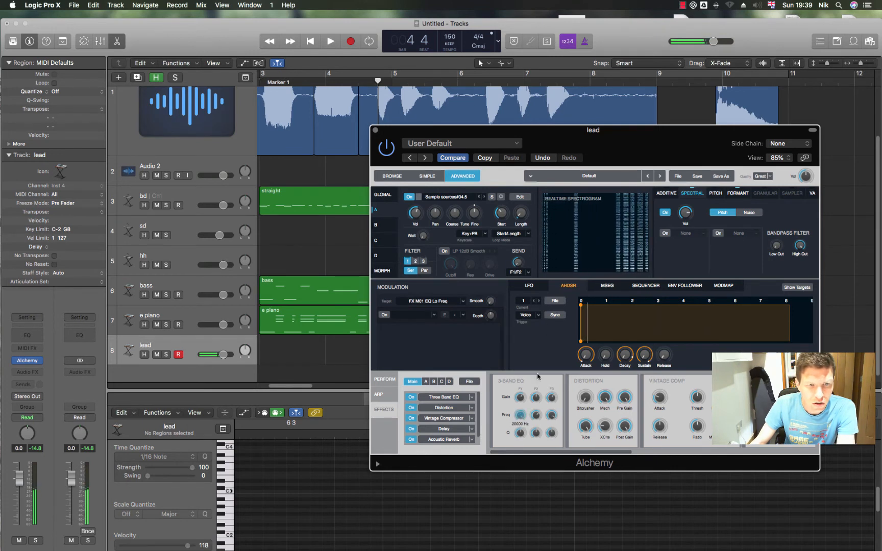
click(520, 398)
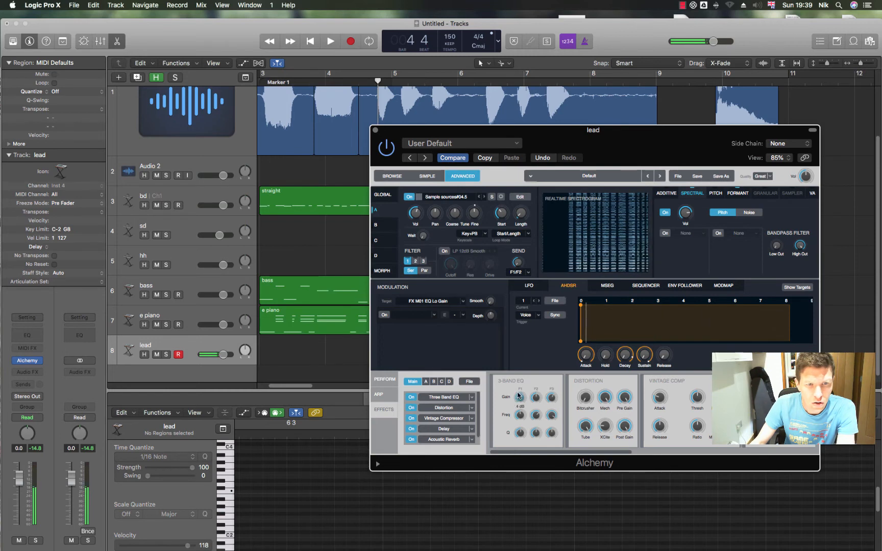
drag(535, 398, 537, 421)
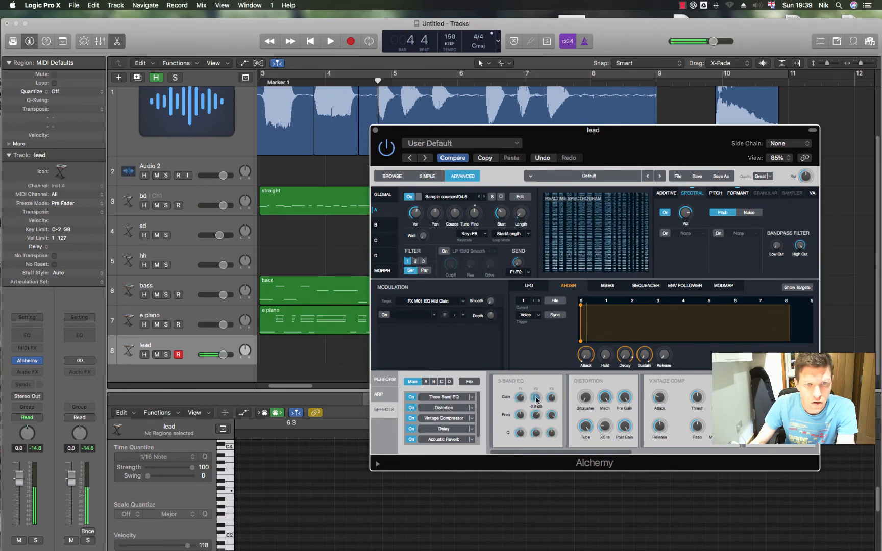
click(376, 131)
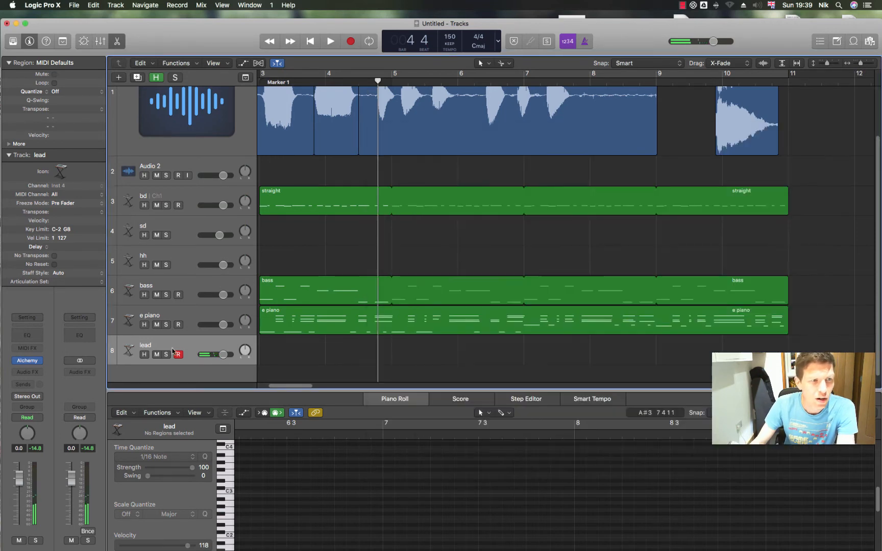
Step: Add a Channel EQ to the lead channel with a low cut slightly above 250 Hz, comparing the sound with and without it
click(33, 338)
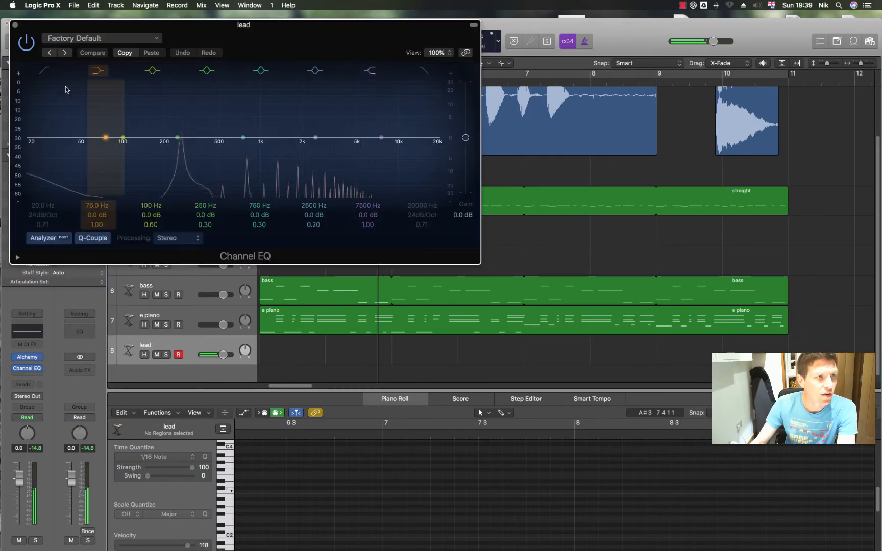
click(51, 77)
drag(31, 146, 201, 152)
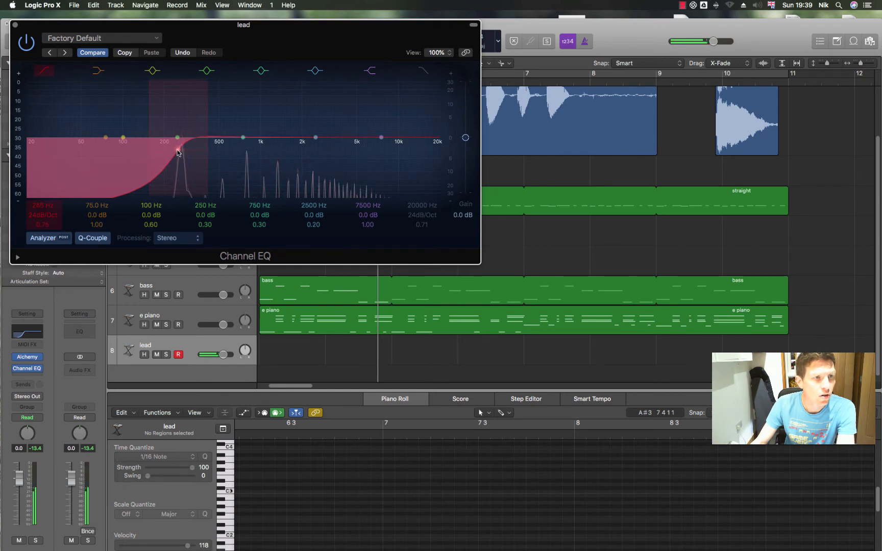
click(47, 72)
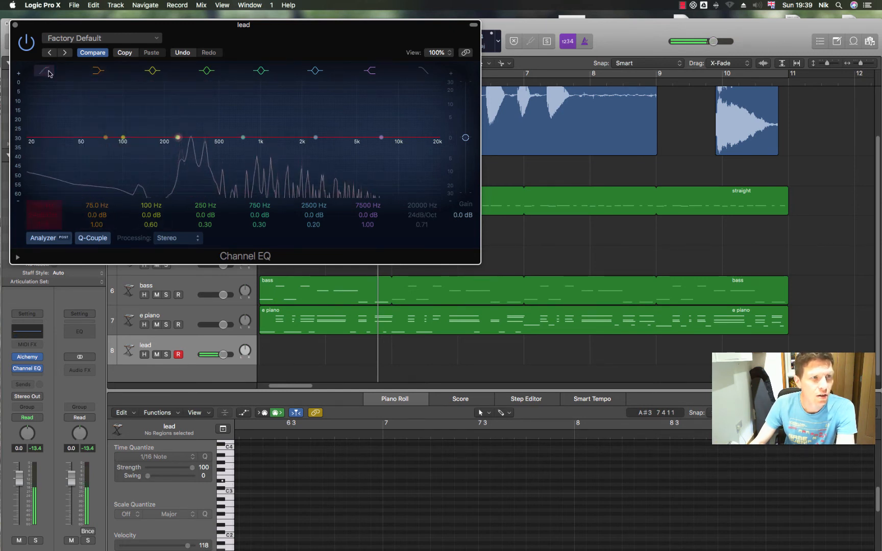
click(48, 72)
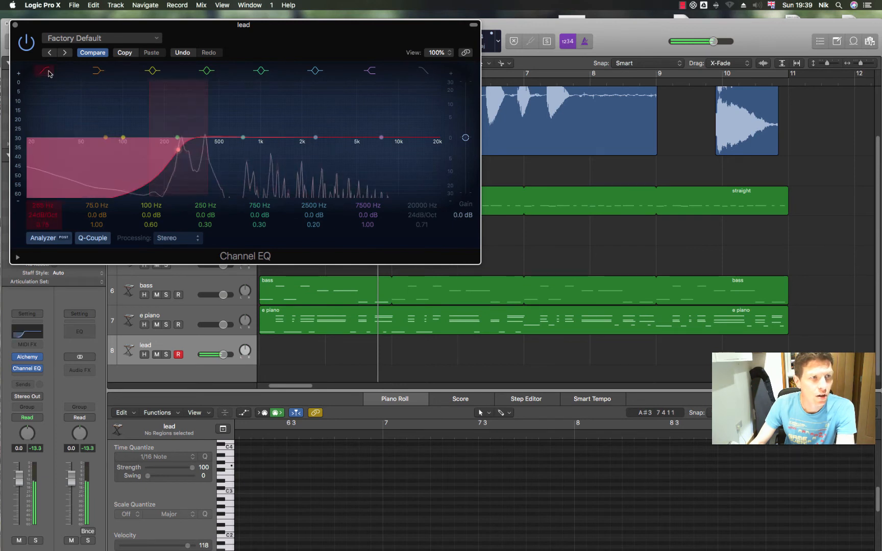
drag(178, 150, 183, 149)
click(14, 24)
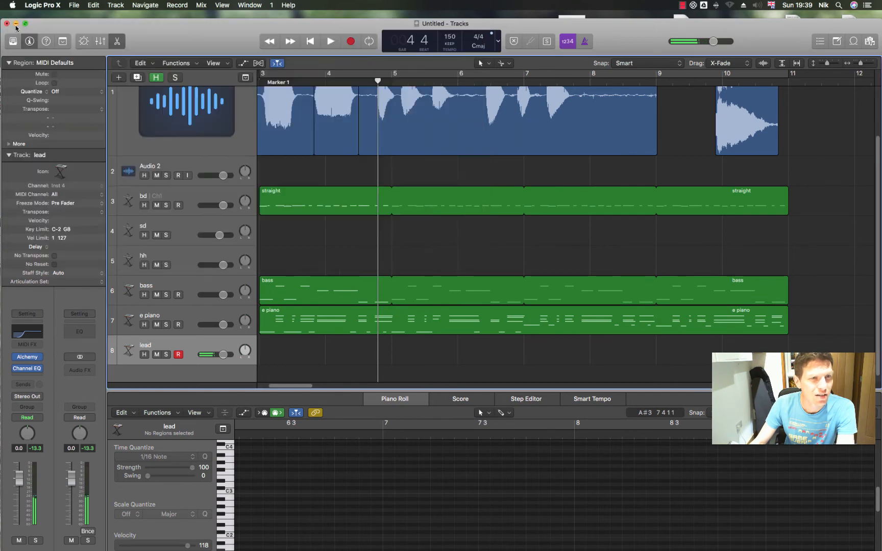
Step: Play the arrangement from the beginning and mute the Sample sources track
click(331, 41)
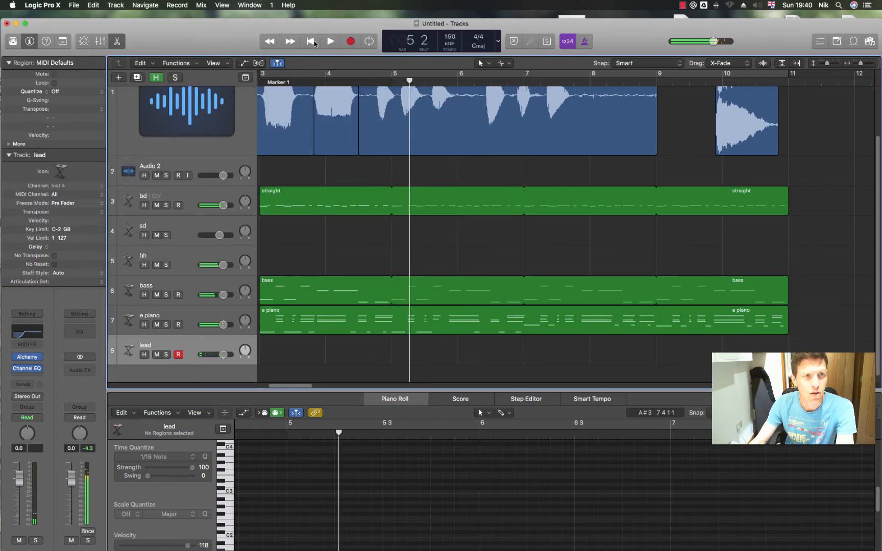
click(312, 41)
click(331, 41)
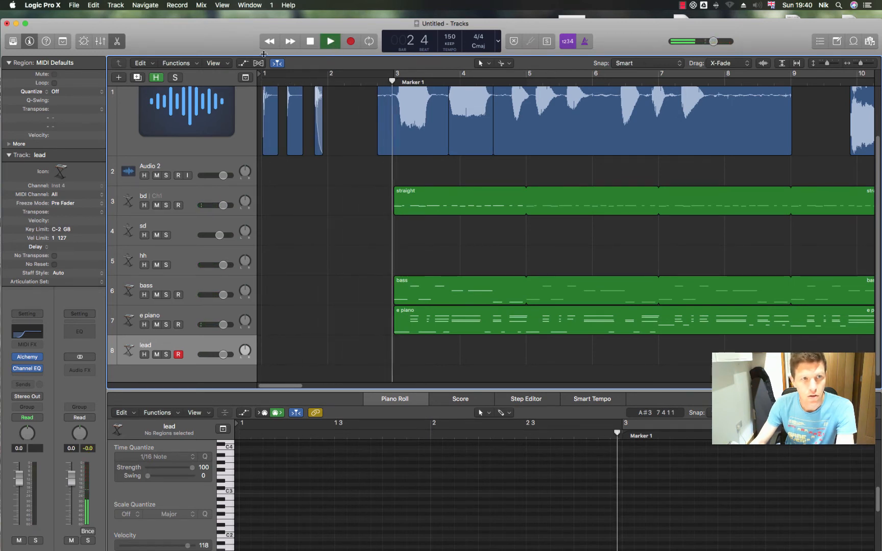
scroll(202, 106, up, 3)
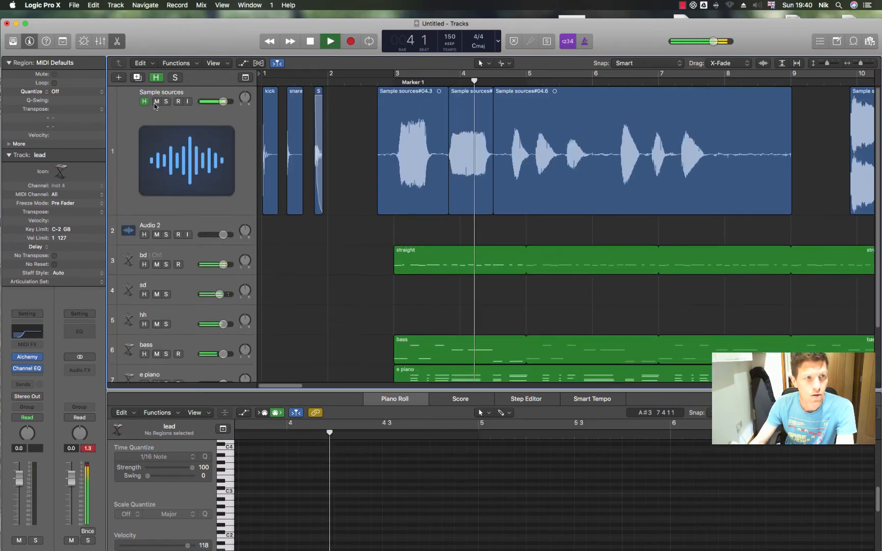
click(156, 102)
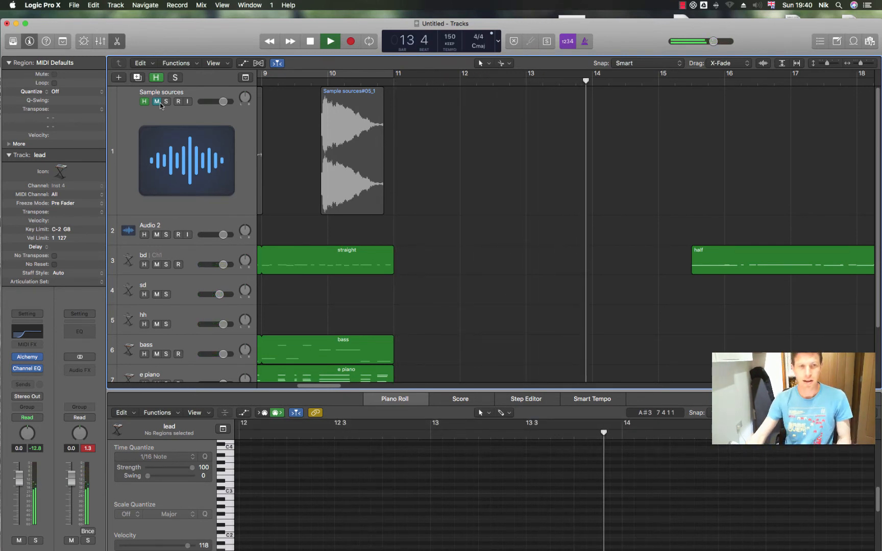
Step: Show the lead track's Smart Controls in place of the Piano Roll
key(b)
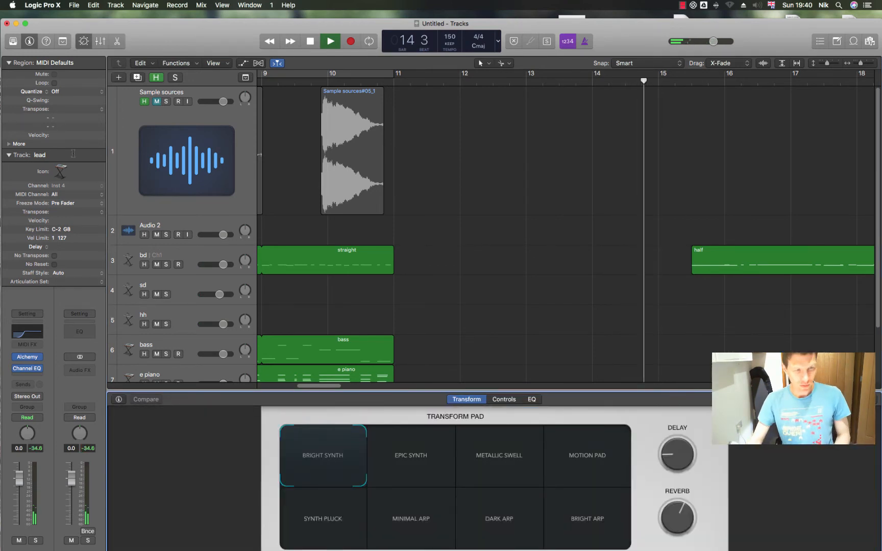
Step: Stop playback, return the playhead to the start of the project and hide the Sample sources track
key(space)
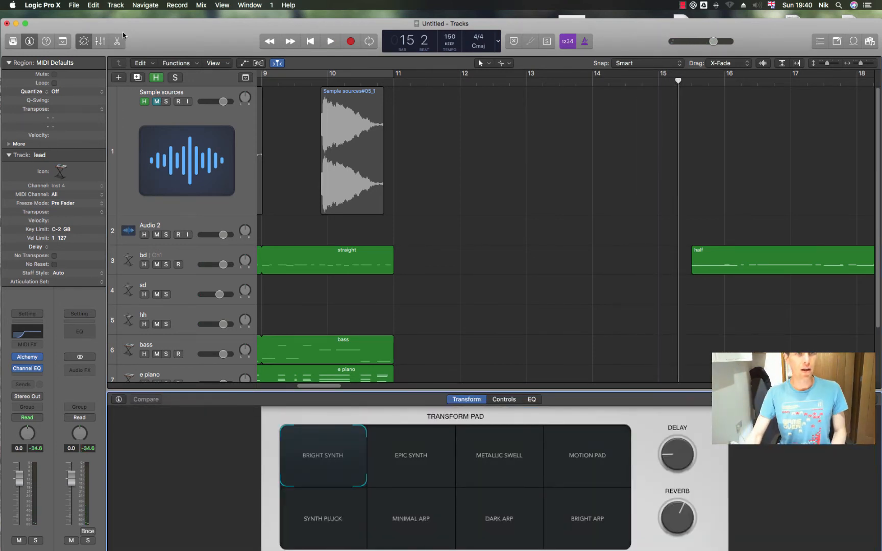
click(311, 42)
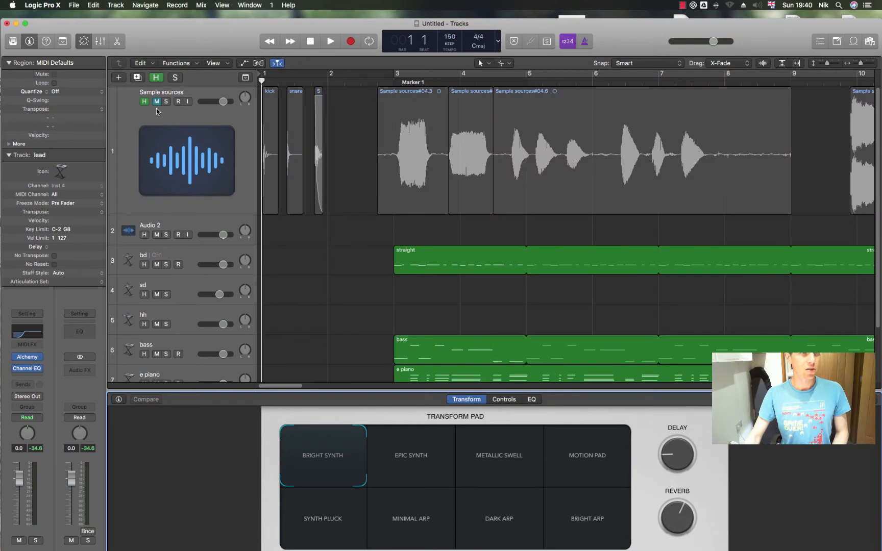
click(157, 78)
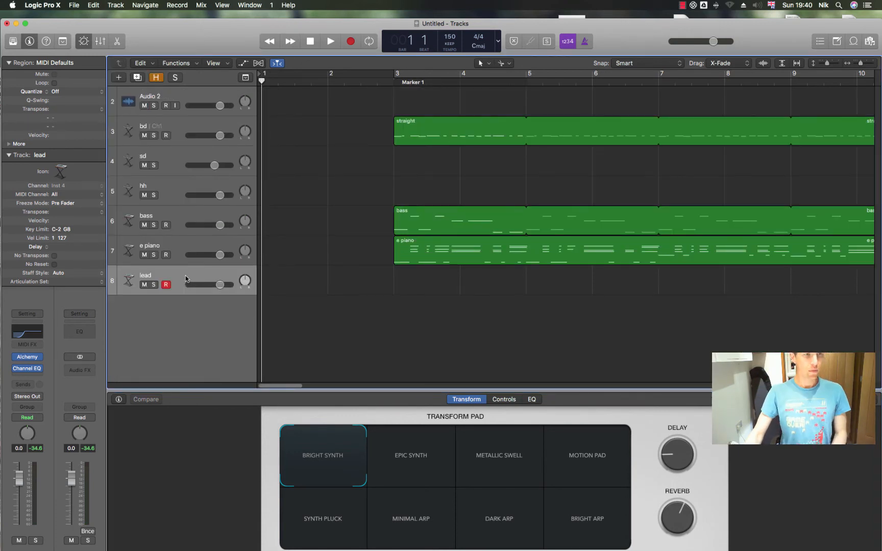
Step: Set the cycle range to the looped straight region from bar 3 to bar 11 and play it to rehearse the lead
click(419, 124)
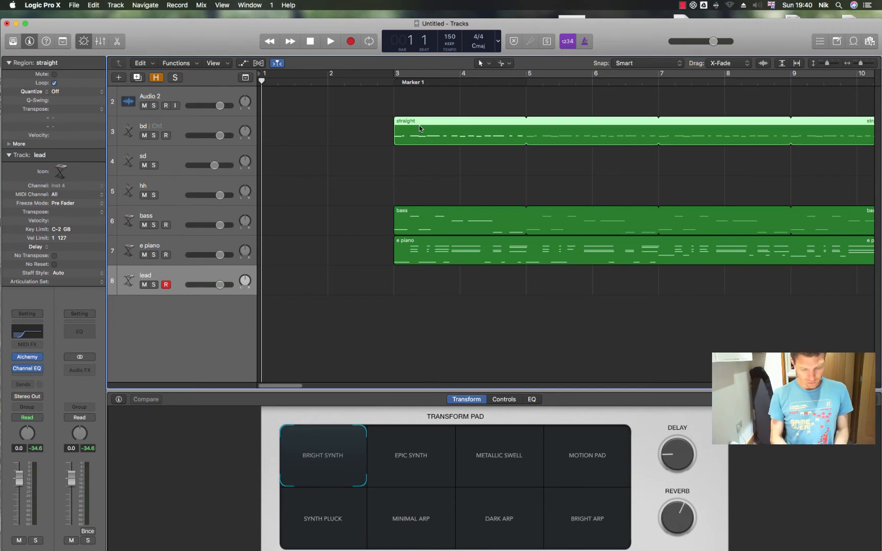
key(super+u)
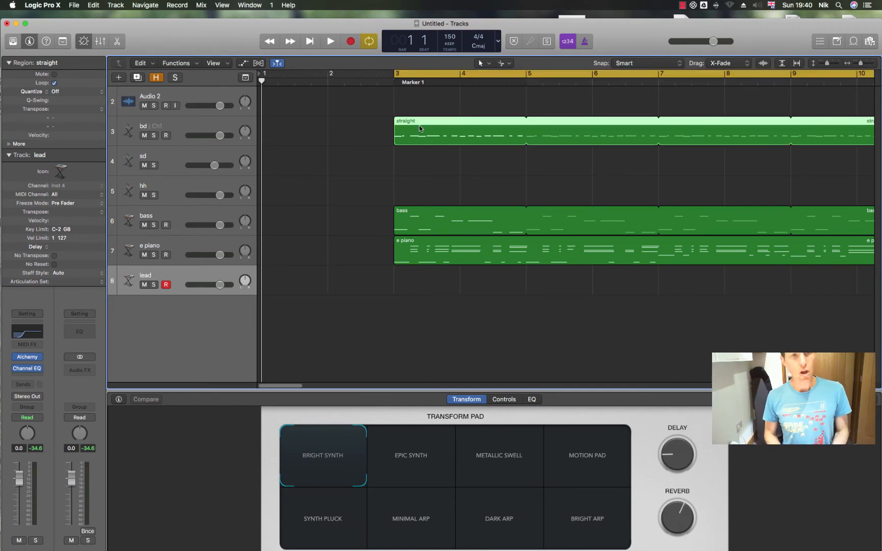
key(space)
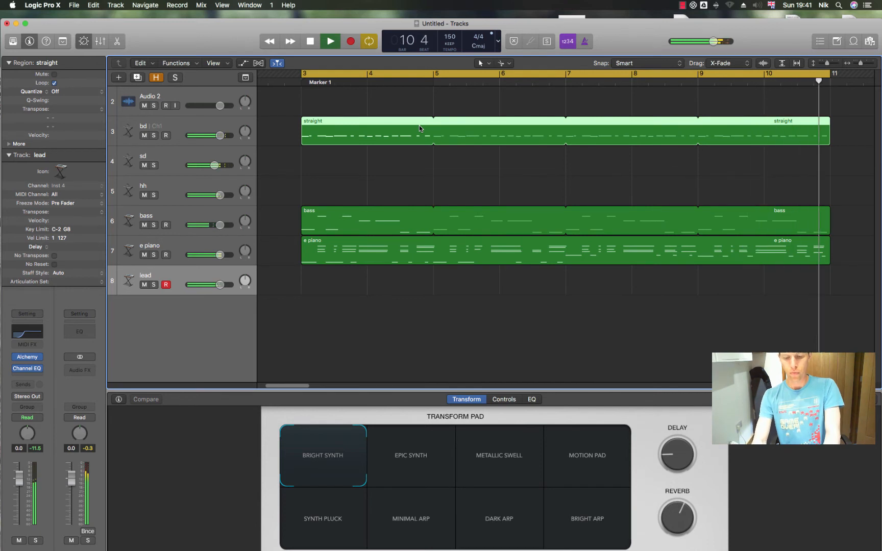
key(space)
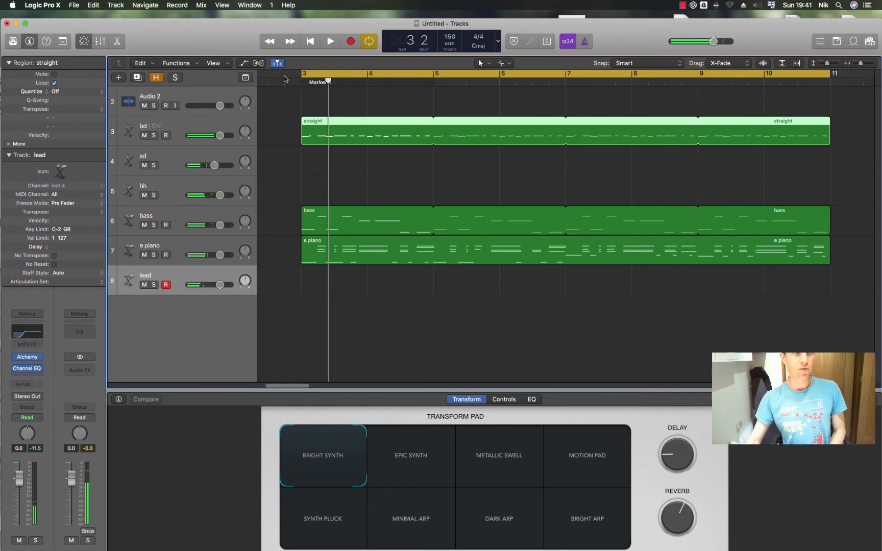
Step: Turn off cycling, return to the project start and record a lead part from bar 3 until just past bar 11
click(308, 75)
click(366, 42)
click(267, 80)
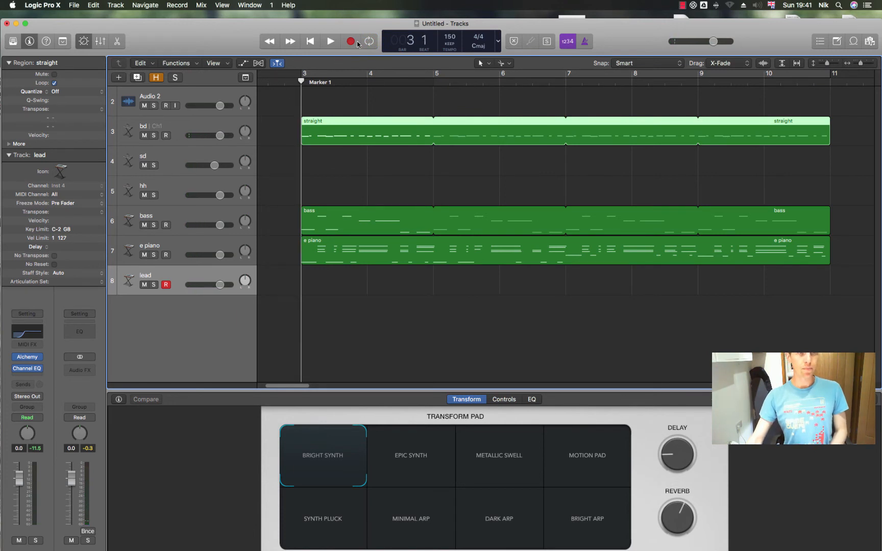
scroll(318, 339, left, 3)
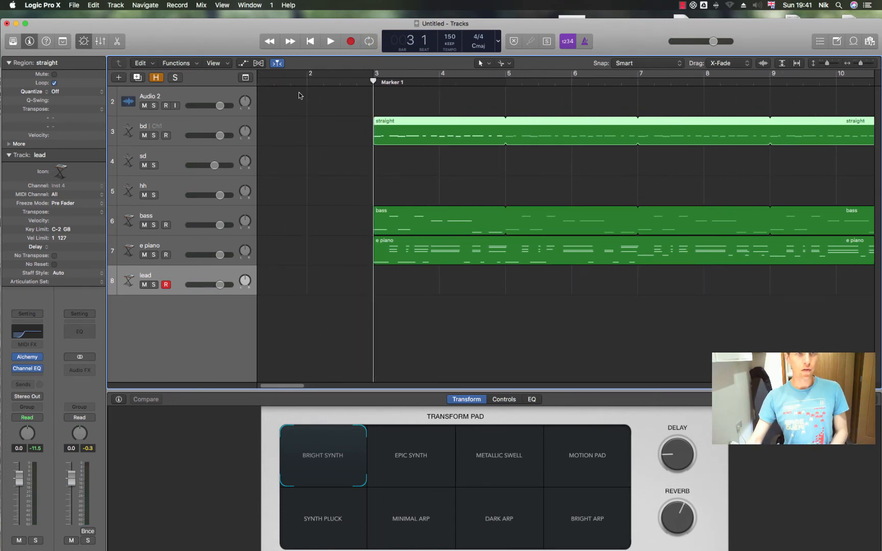
click(283, 82)
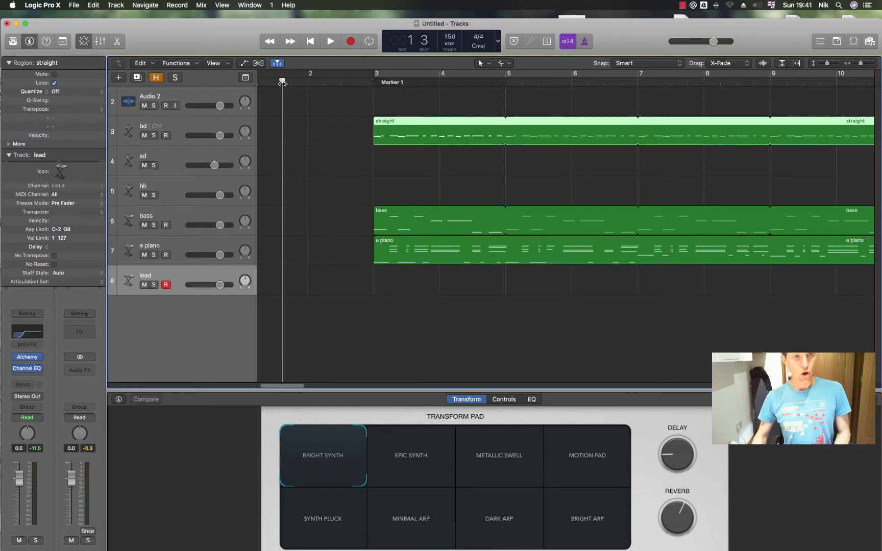
key(t)
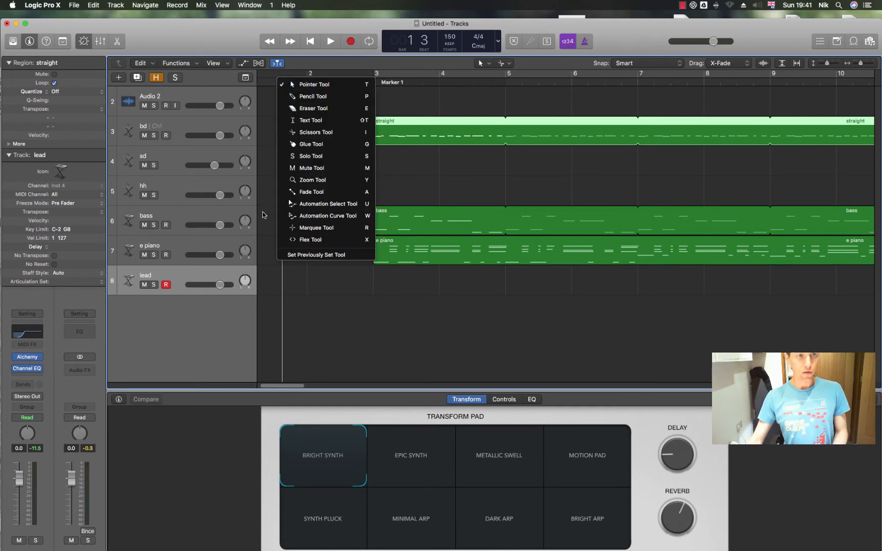
key(Escape)
scroll(292, 92, left, 1)
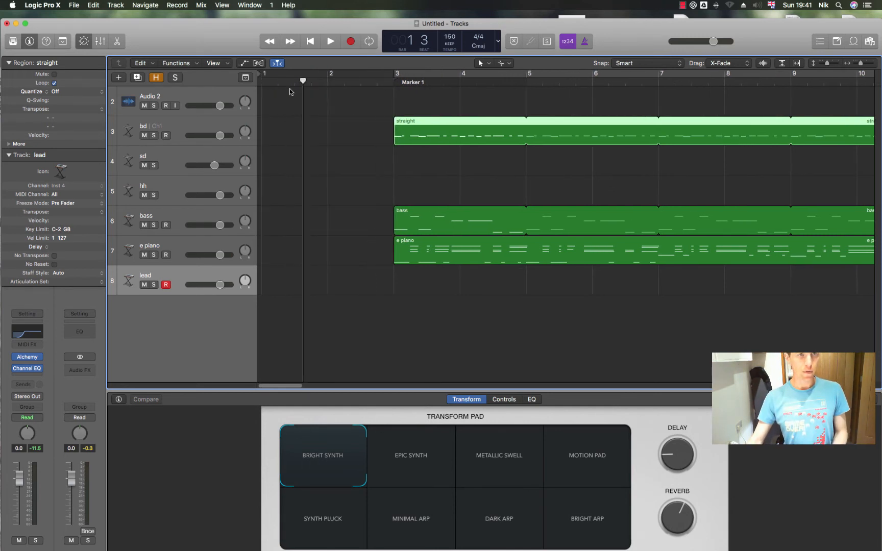
click(309, 42)
click(345, 43)
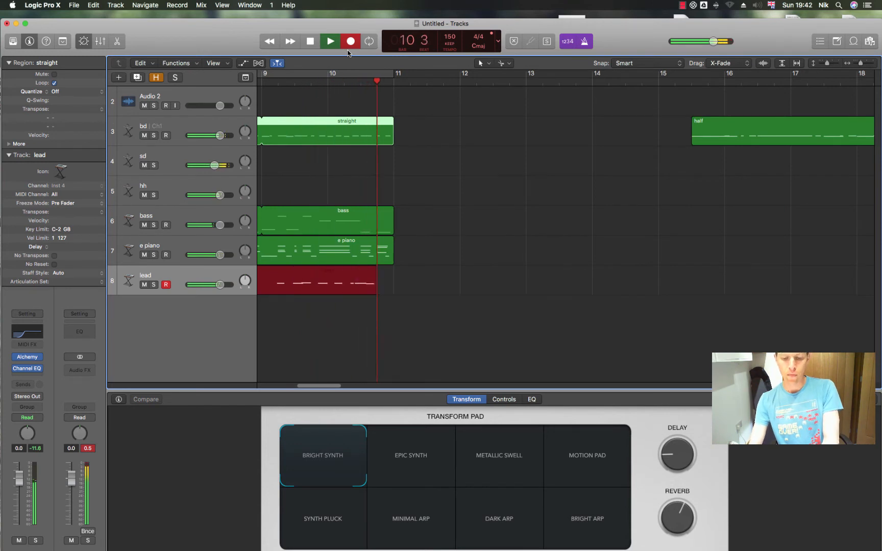
key(space)
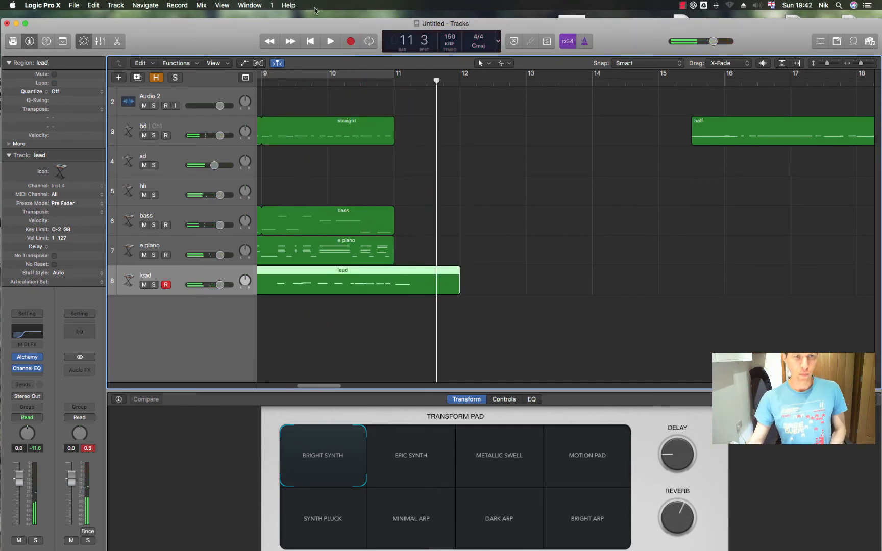
Step: Trim the recorded lead region to end at bar 11 and play it briefly from just before bar 3
drag(457, 283, 393, 283)
drag(331, 387, 299, 387)
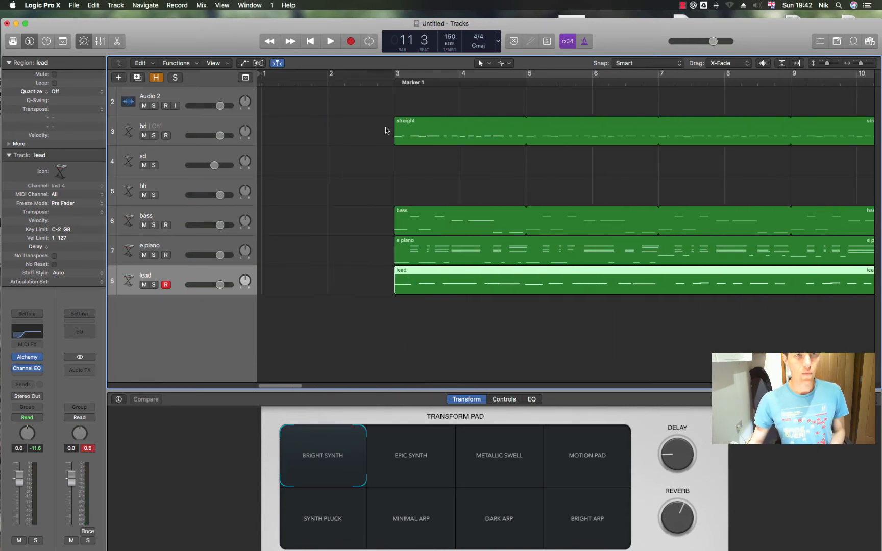
click(388, 80)
key(space)
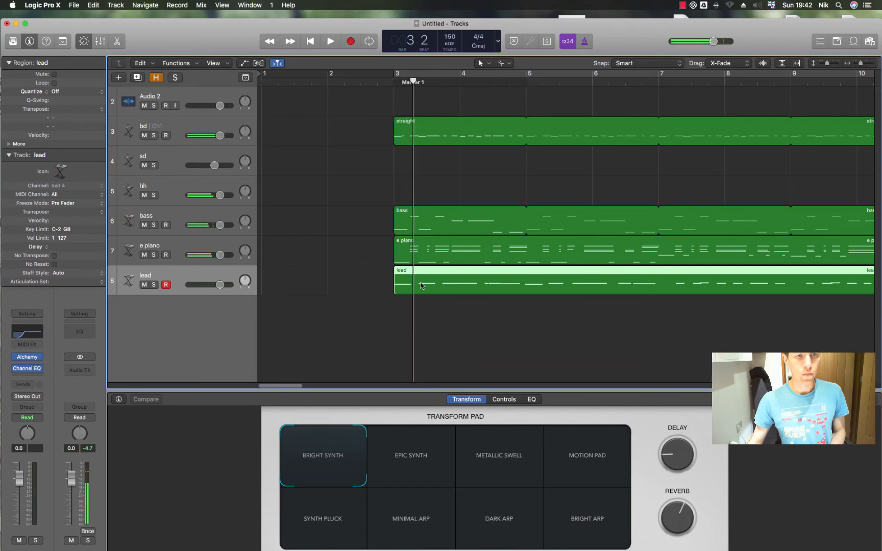
Step: Open the lead region in the Piano Roll, adjust the first note's start to bar 3 and play the opening bars
key(e)
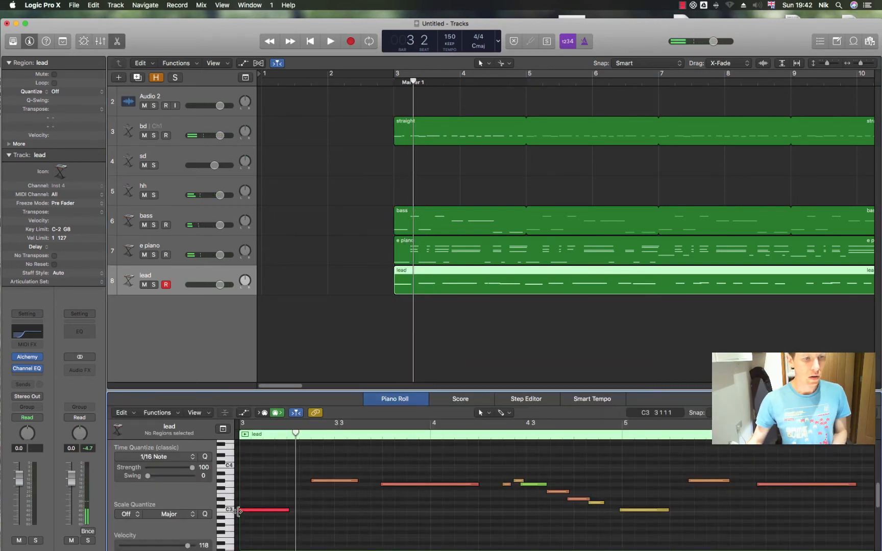
click(238, 510)
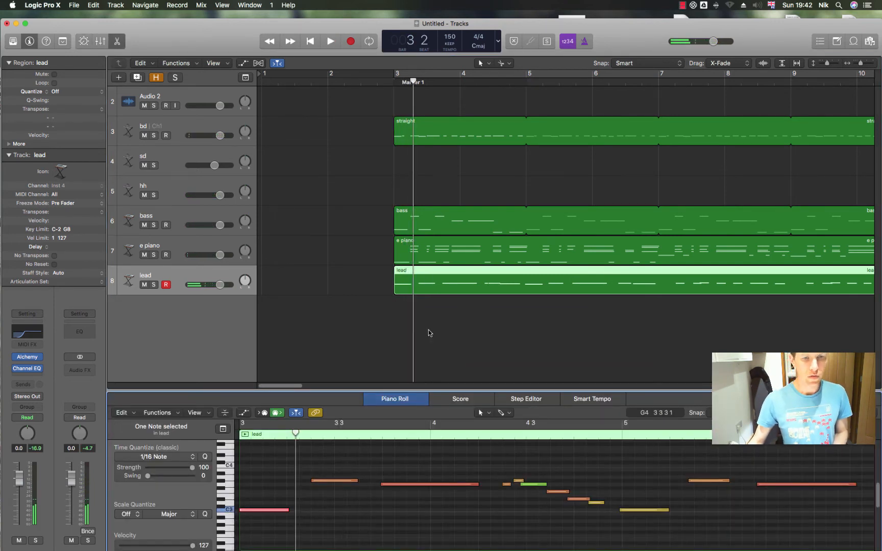
click(377, 81)
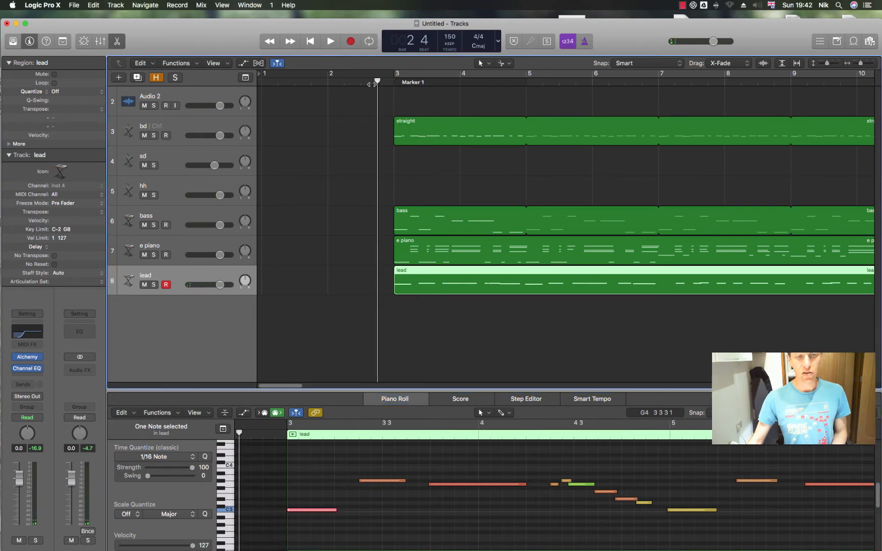
key(space)
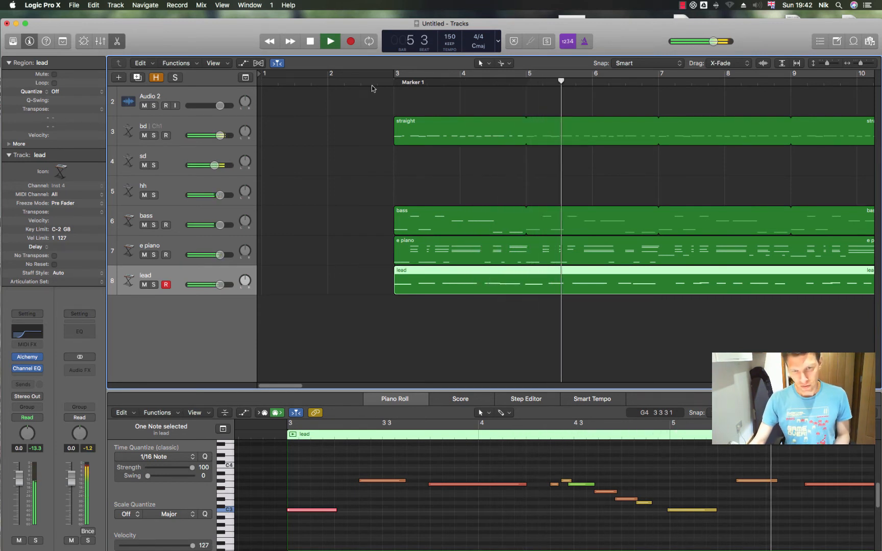
key(space)
Step: Move the start of the long G3 note in bar 5 slightly later and start the C3 note at 5 1 1 1
scroll(384, 485, left, 5)
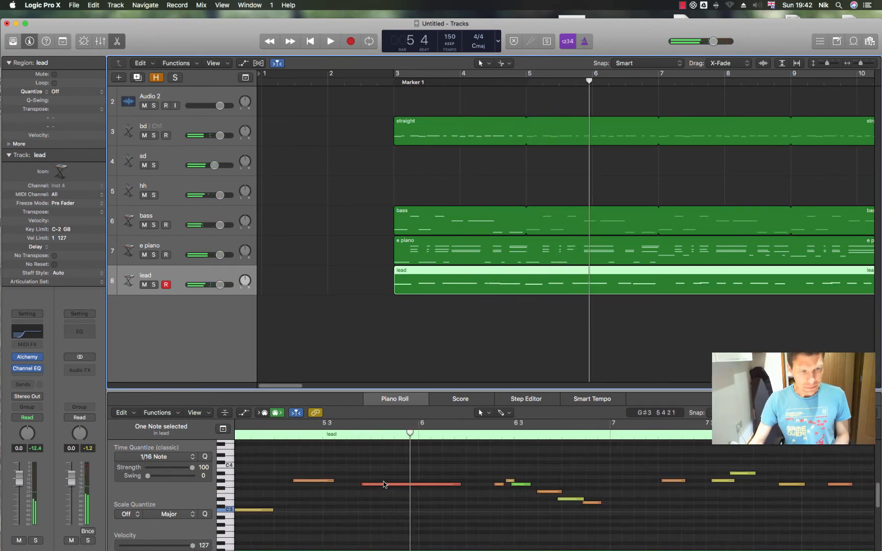
click(412, 477)
drag(420, 485, 427, 485)
click(282, 512)
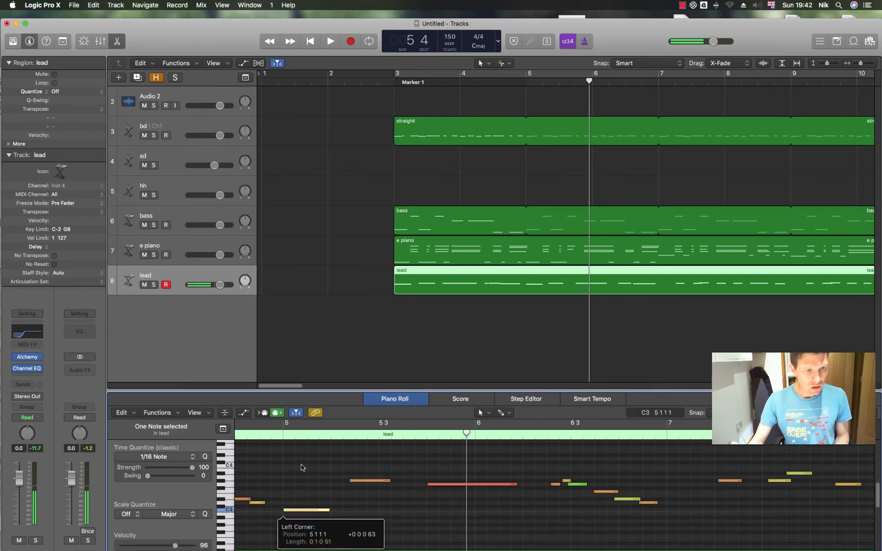
Step: Turn cycling back on for bars 3 to 11 and play the section to check the lead melody
key(c)
key(space)
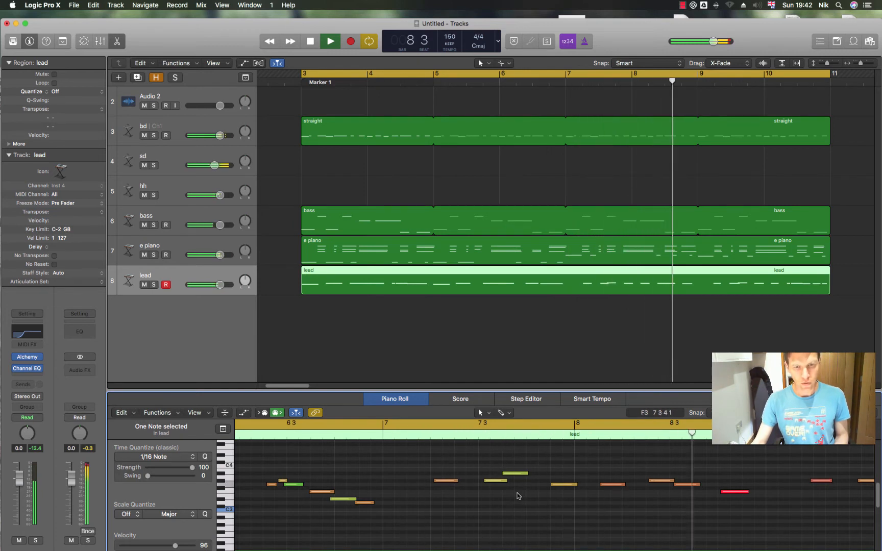
key(space)
Step: Raise the note near beat 3 of bar 5 two semitones, nudging it slightly later, and raise the following long note one semitone
scroll(489, 504, left, 5)
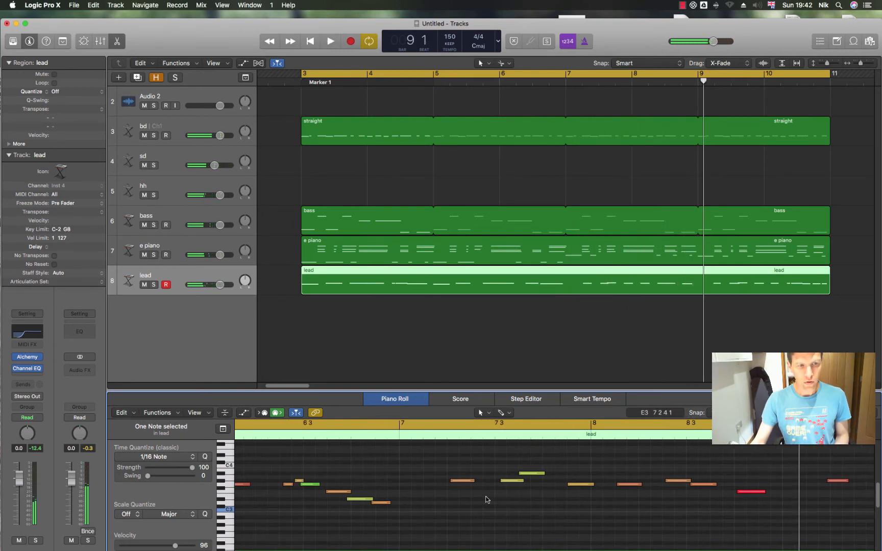
scroll(370, 476, left, 3)
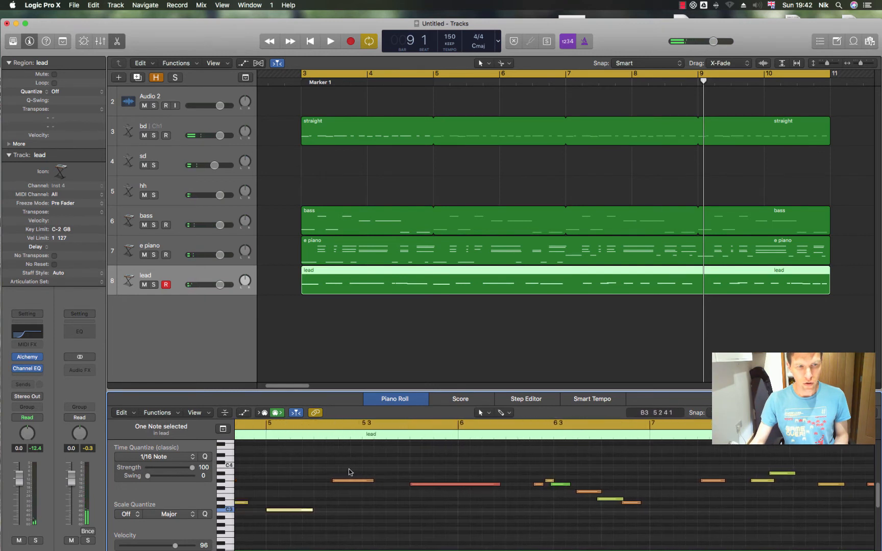
click(380, 480)
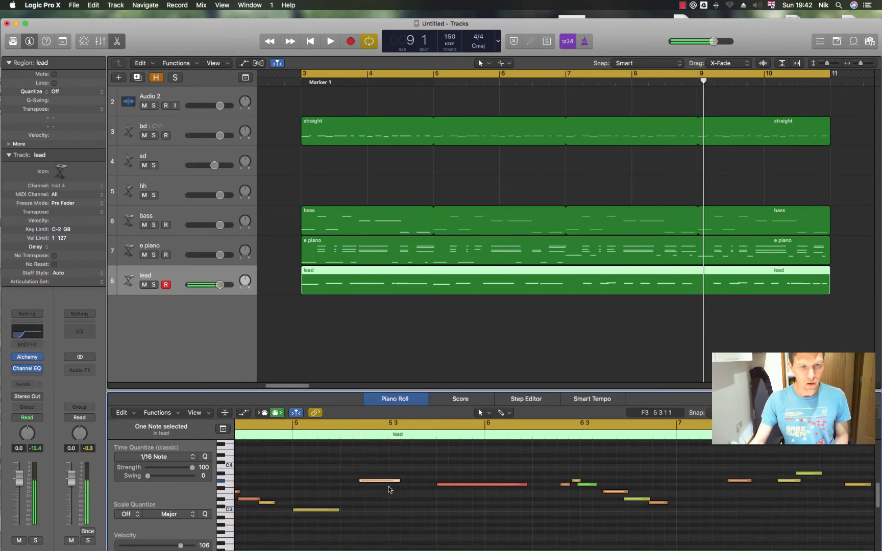
drag(388, 482, 388, 474)
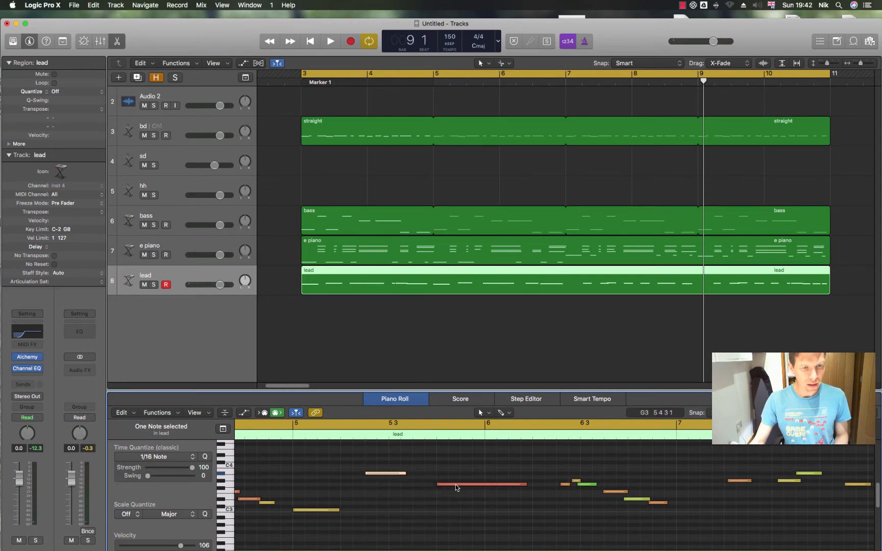
drag(455, 485, 455, 480)
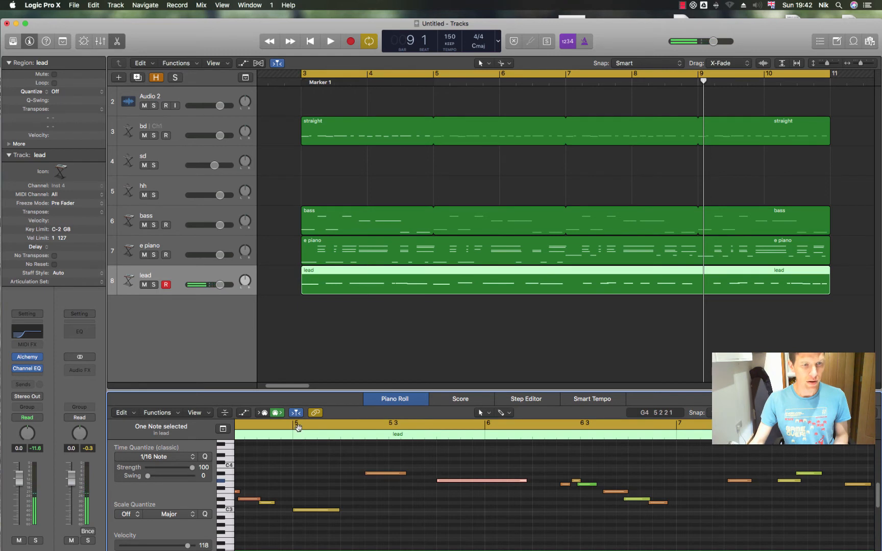
Step: Replay the cycled section and align the four descending lead notes in bar 4 to the 1/16 grid
key(space)
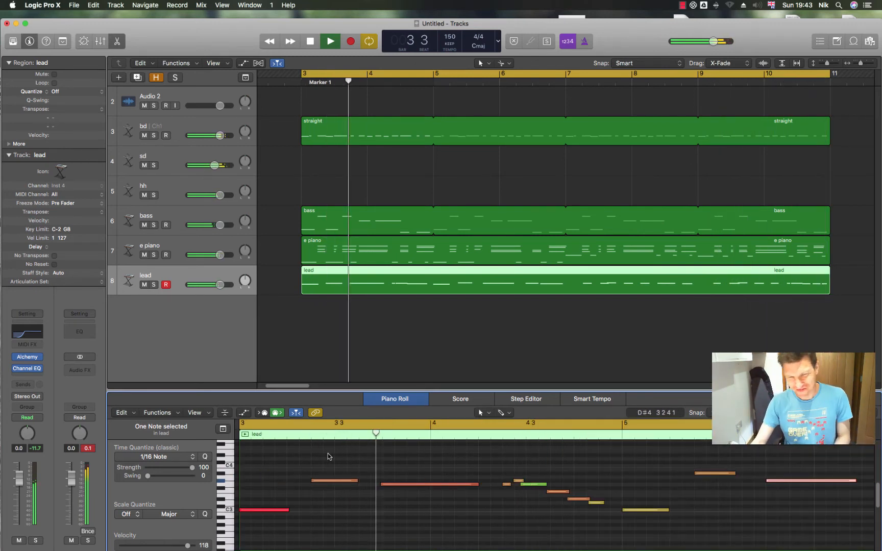
key(space)
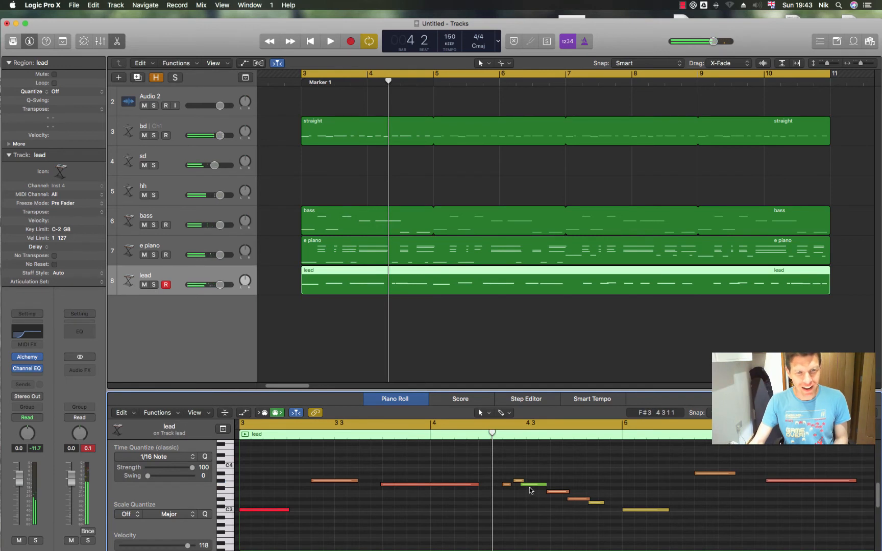
drag(531, 486, 611, 507)
click(670, 490)
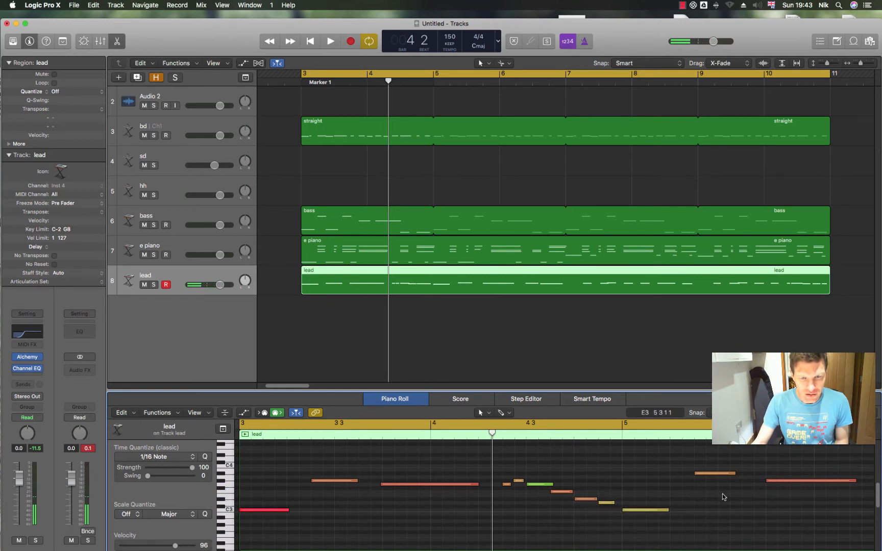
Step: Raise the six-note run around beat 3 of bar 6 by one scale step and align its notes to the 1/16 grid
scroll(722, 494, right, 10)
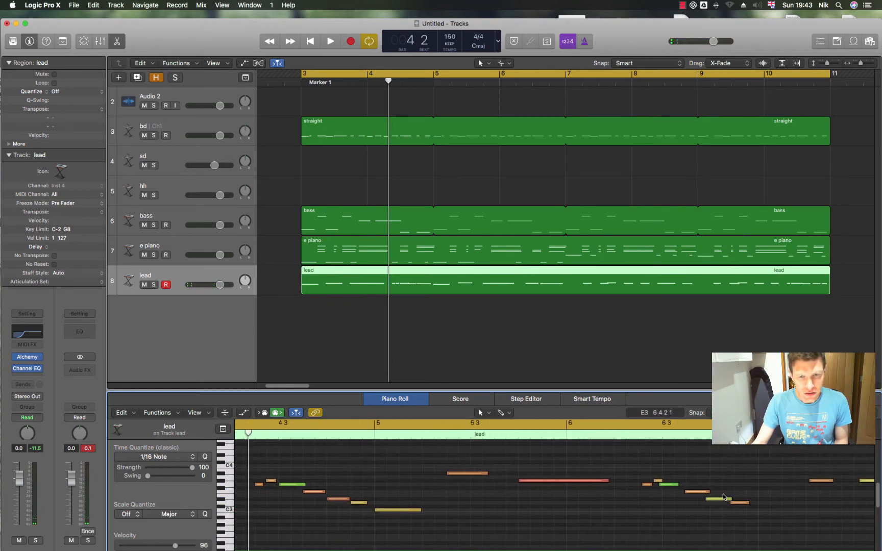
scroll(723, 493, right, 6)
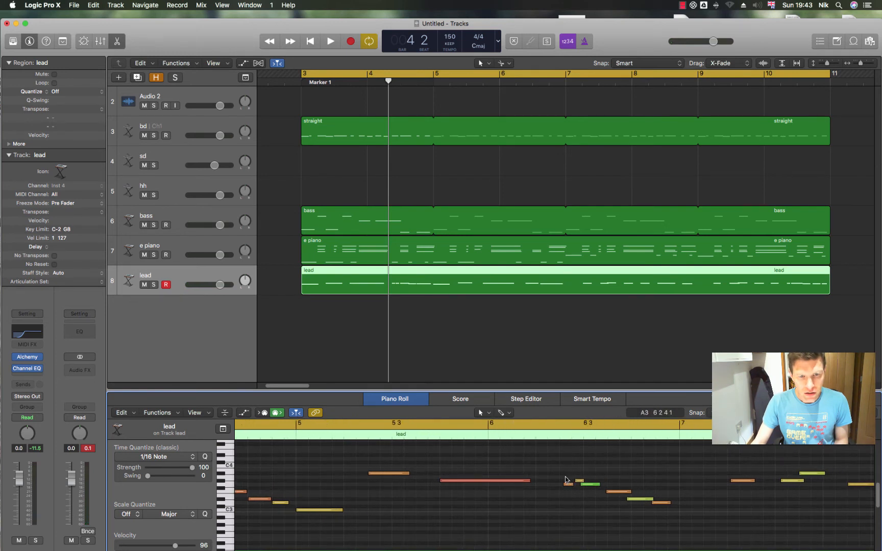
drag(569, 487, 592, 482)
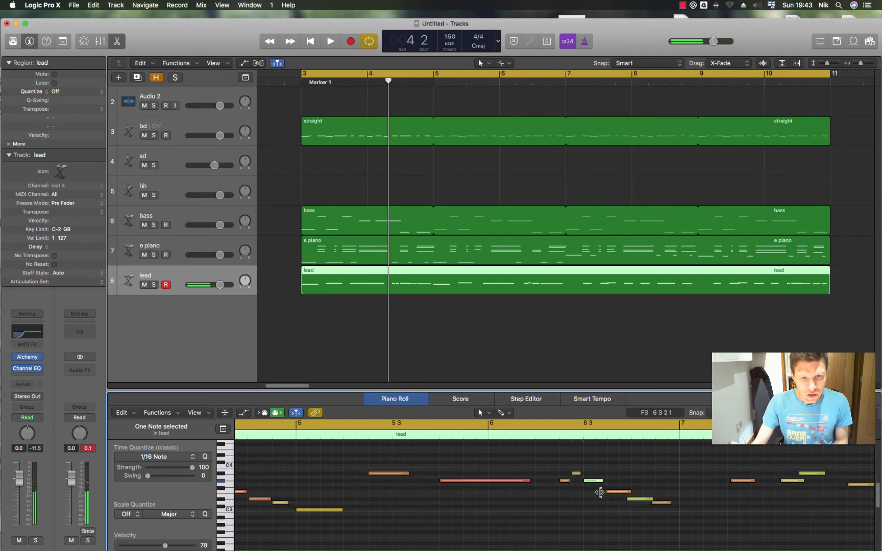
click(622, 494)
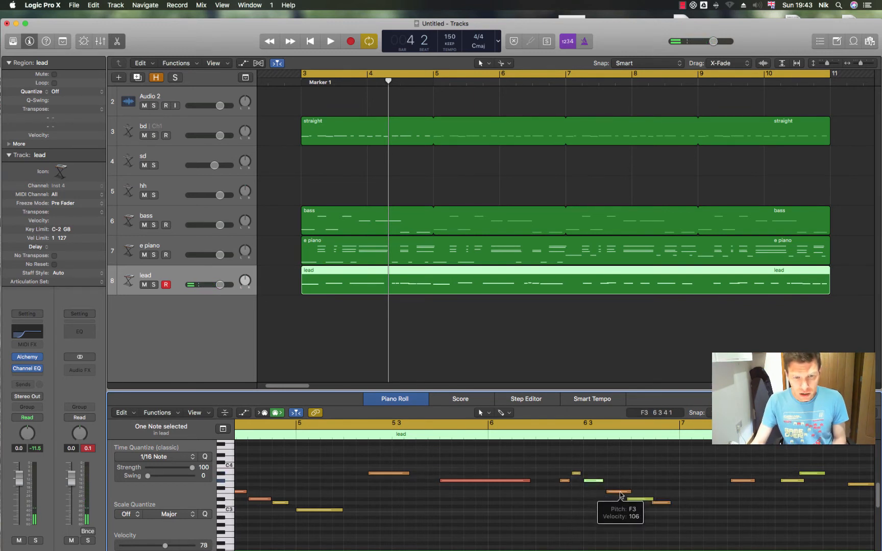
drag(619, 494, 669, 500)
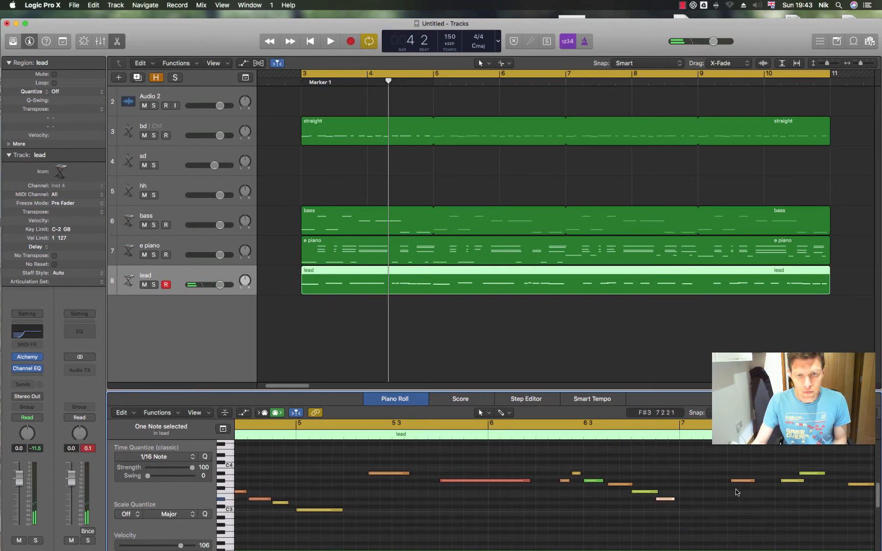
Step: Nudge the G#3 note in bar 7 and the two adjoining notes around beat 3 of bar 8 slightly earlier
scroll(733, 498, right, 5)
scroll(733, 504, right, 1)
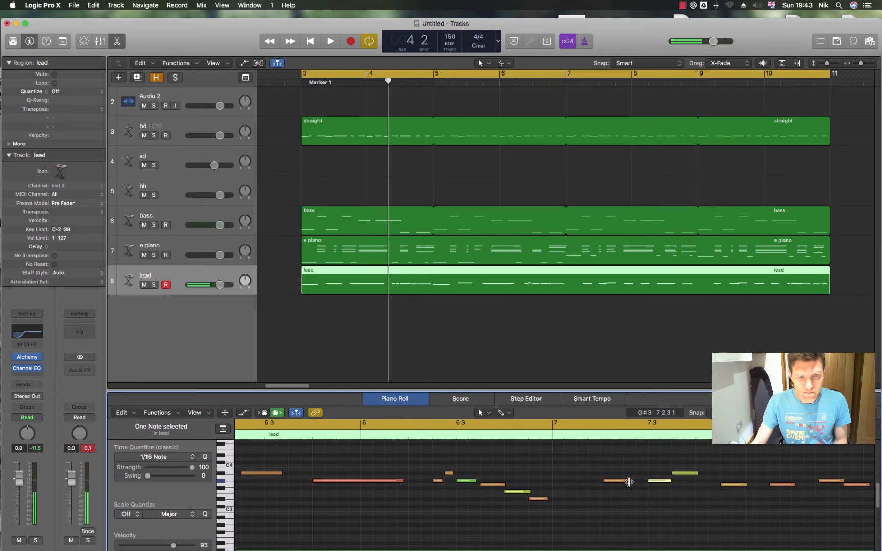
drag(618, 481, 610, 482)
scroll(668, 497, right, 10)
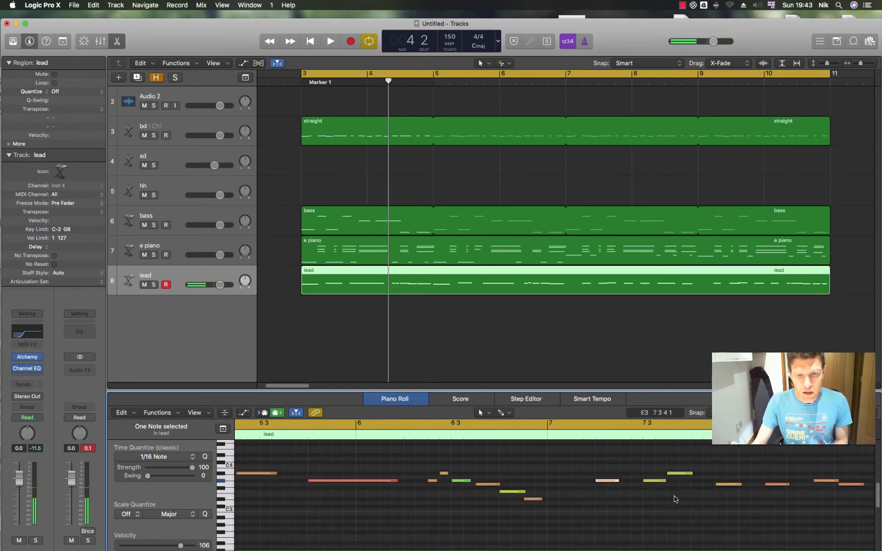
scroll(674, 495, right, 3)
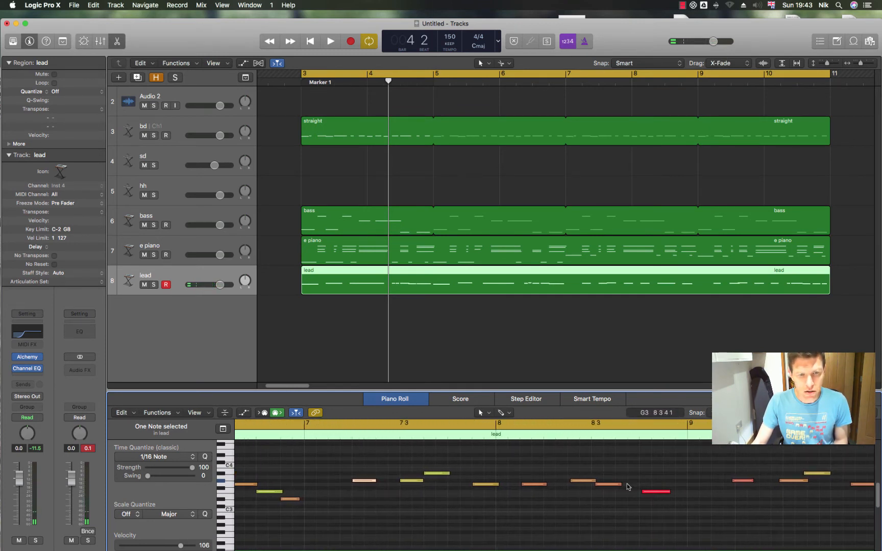
click(606, 484)
drag(603, 484, 572, 483)
click(576, 481)
click(650, 493)
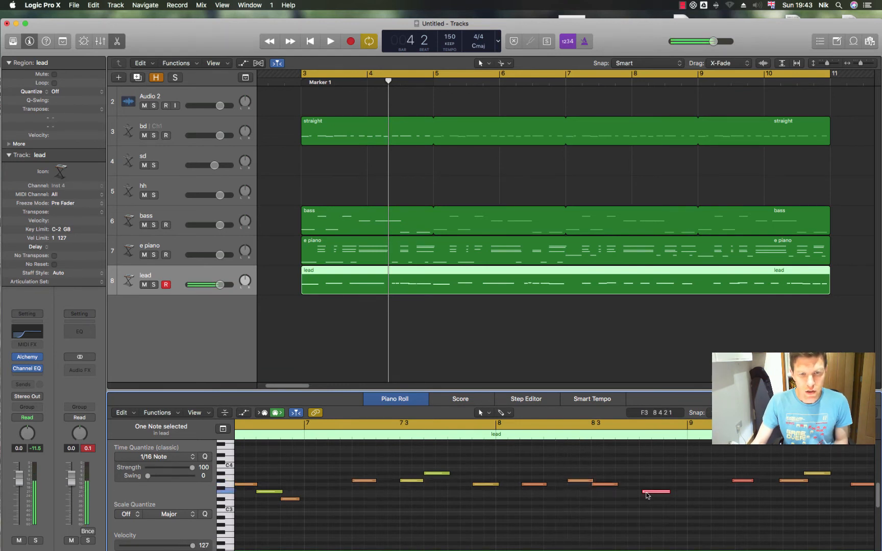
Step: Shift the lead notes in bars 9 and 10 slightly later onto the grid and lower the last note of bar 10 to B2
scroll(653, 494, right, 3)
scroll(733, 493, right, 12)
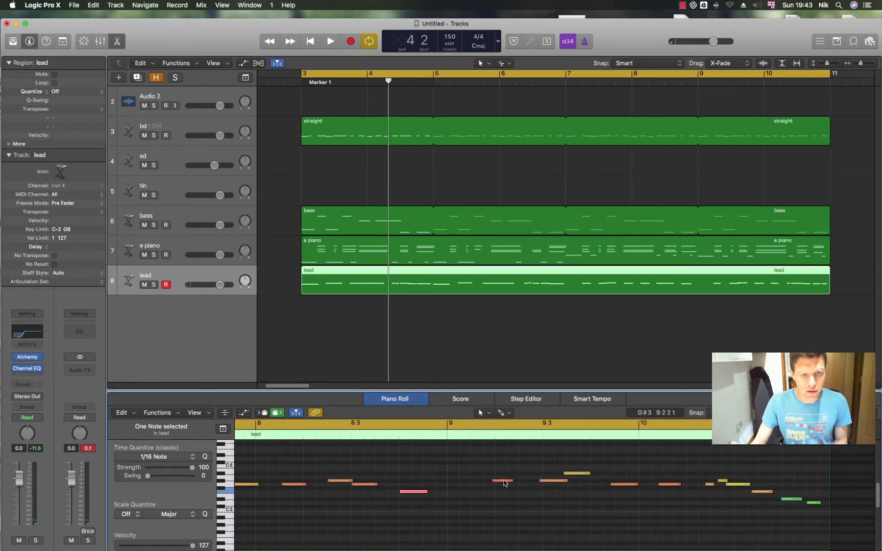
drag(504, 481, 576, 473)
drag(634, 483, 815, 517)
click(669, 486)
click(714, 484)
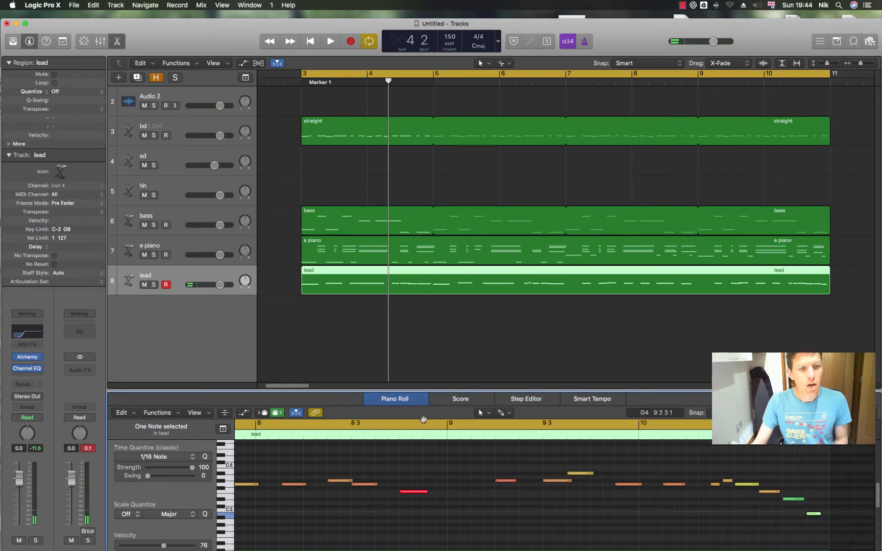
Step: Play the cycled section from the start and again from bar 10 beat 4 to check the end of the lead melody
key(space)
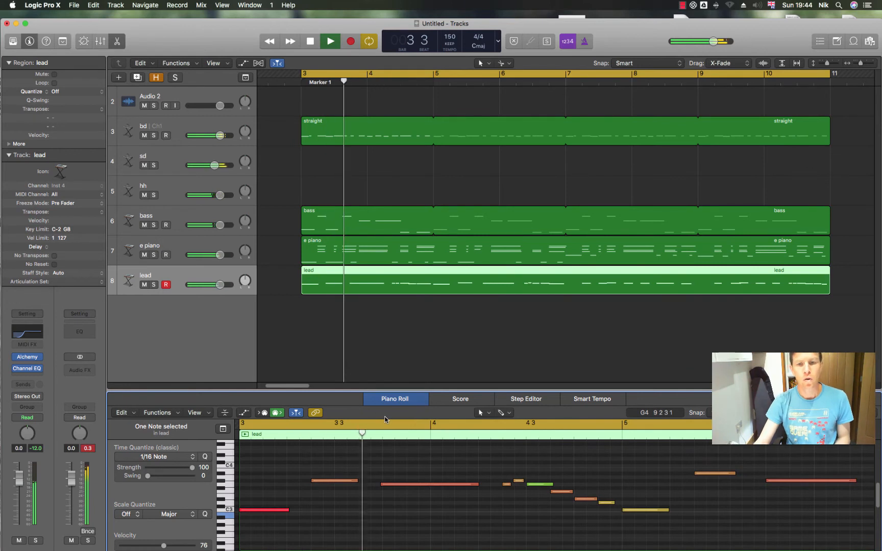
key(space)
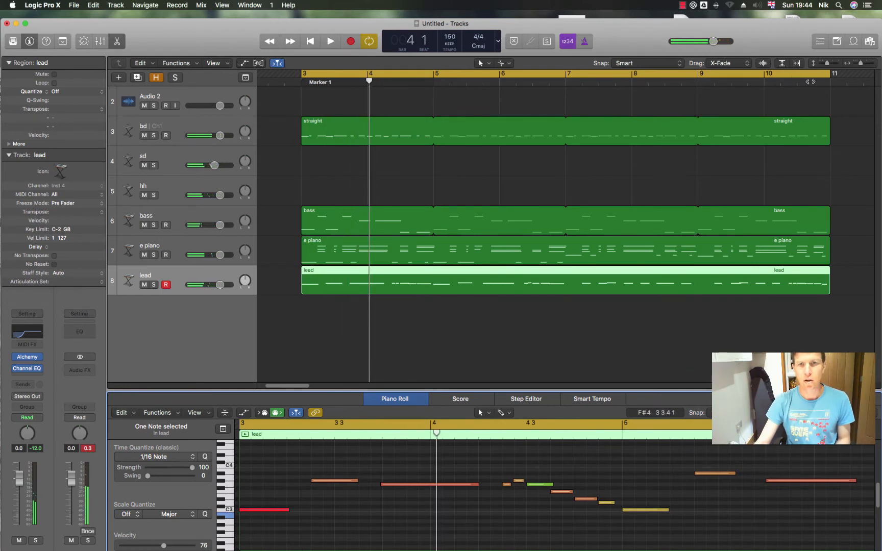
click(812, 82)
click(779, 512)
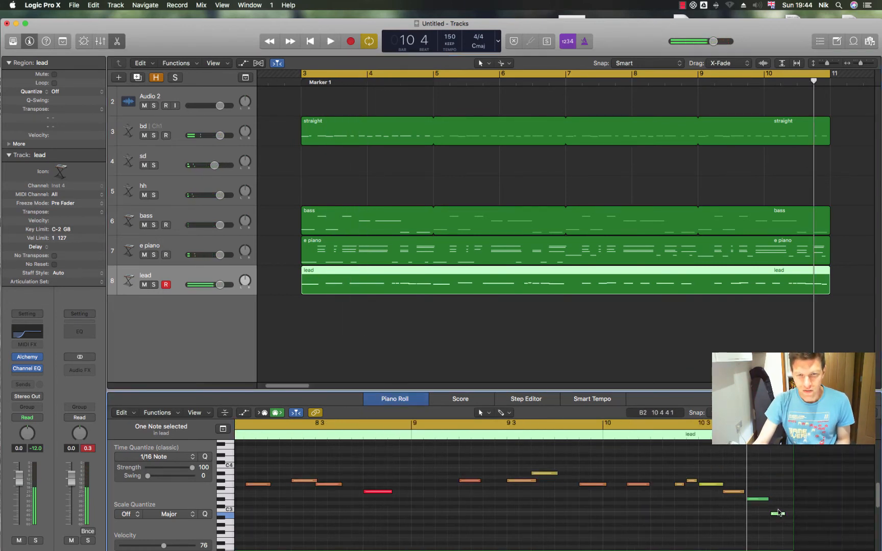
key(space)
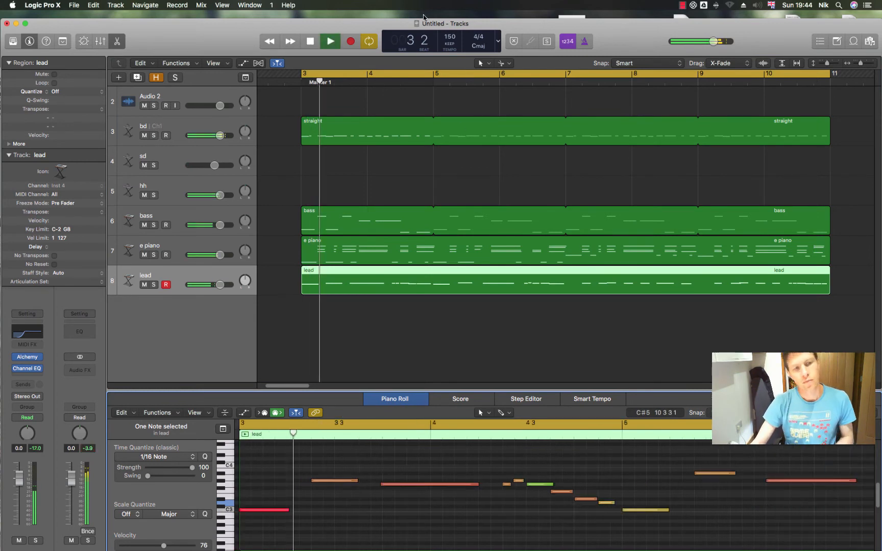
key(space)
Step: Move the lead region on its track to start at bar 12, clearing bars 3 to 11
click(211, 338)
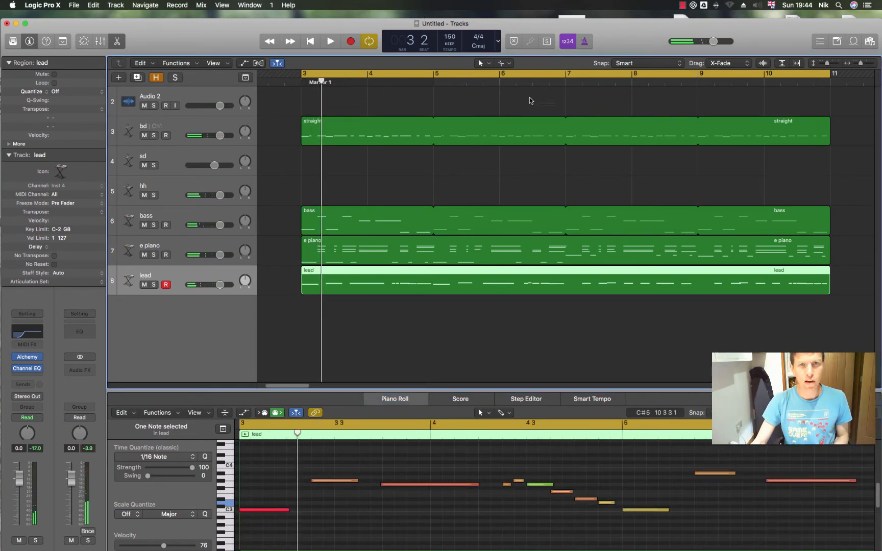
drag(860, 66, 856, 67)
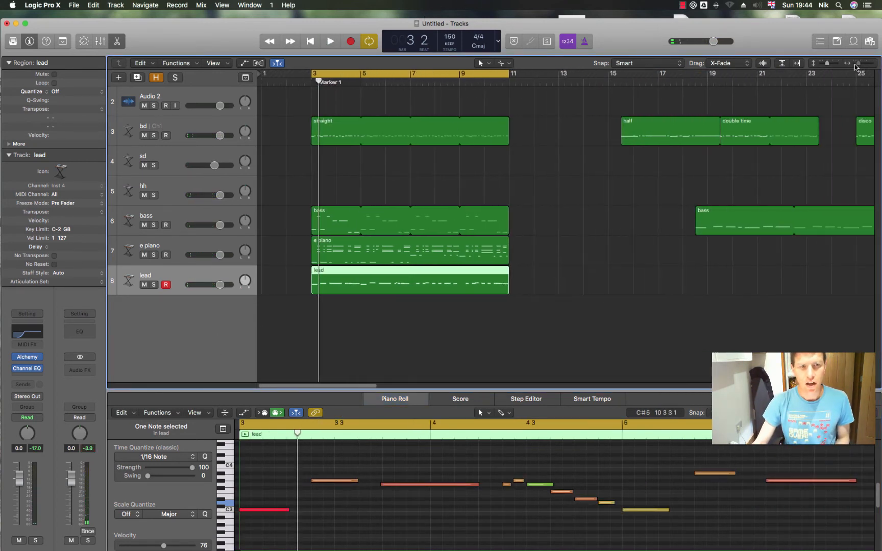
click(557, 292)
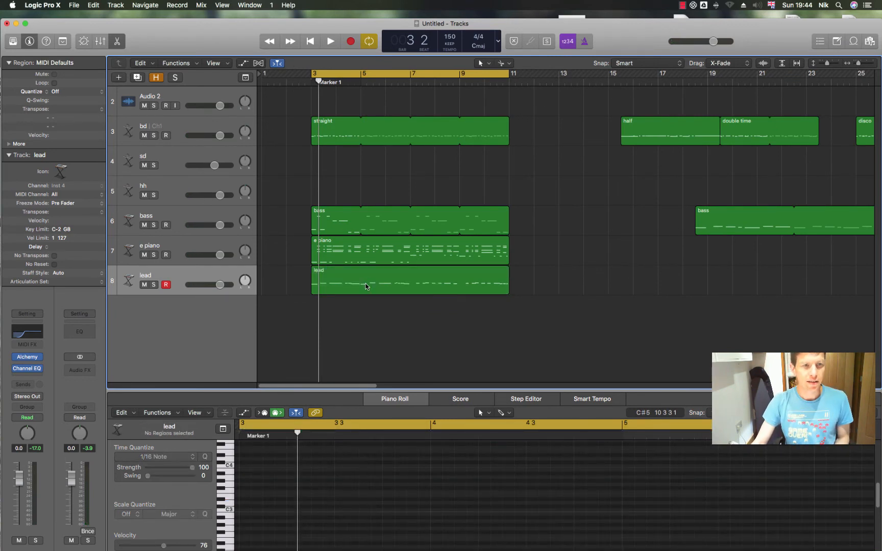
drag(366, 283, 588, 283)
click(331, 281)
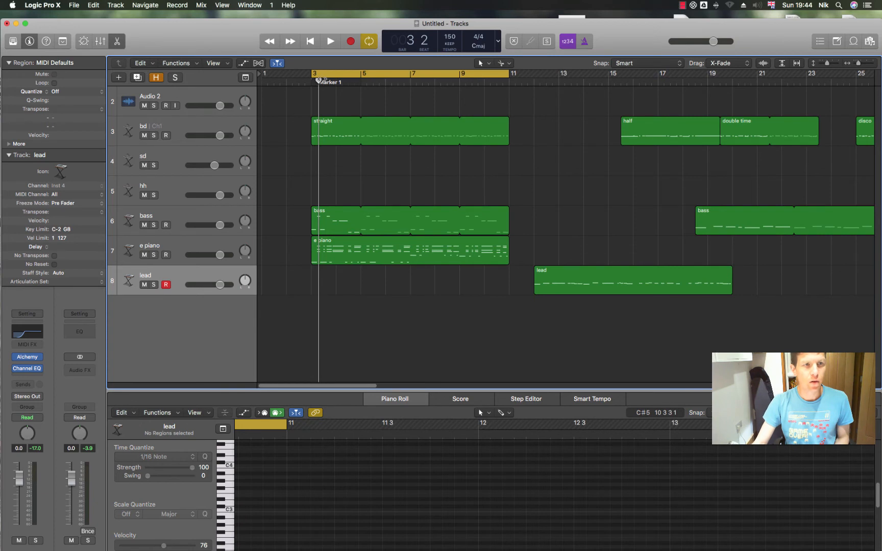
click(312, 81)
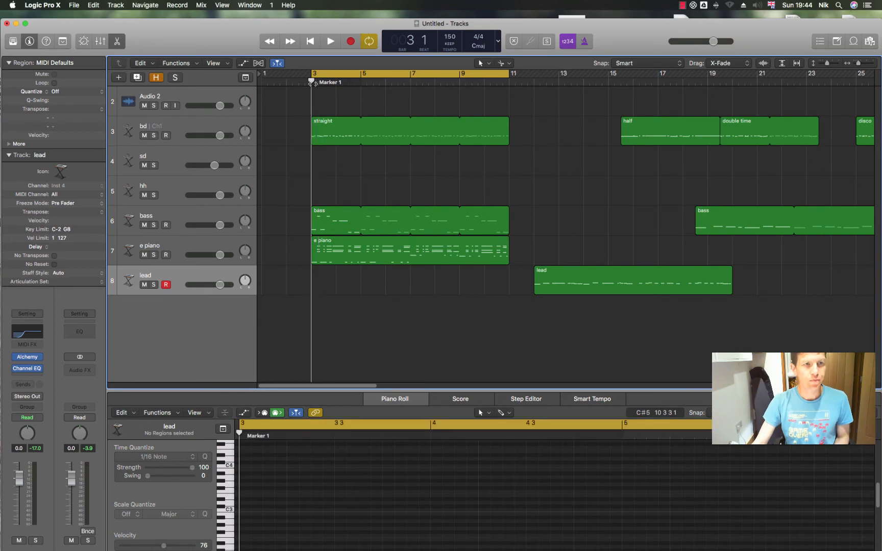
click(349, 42)
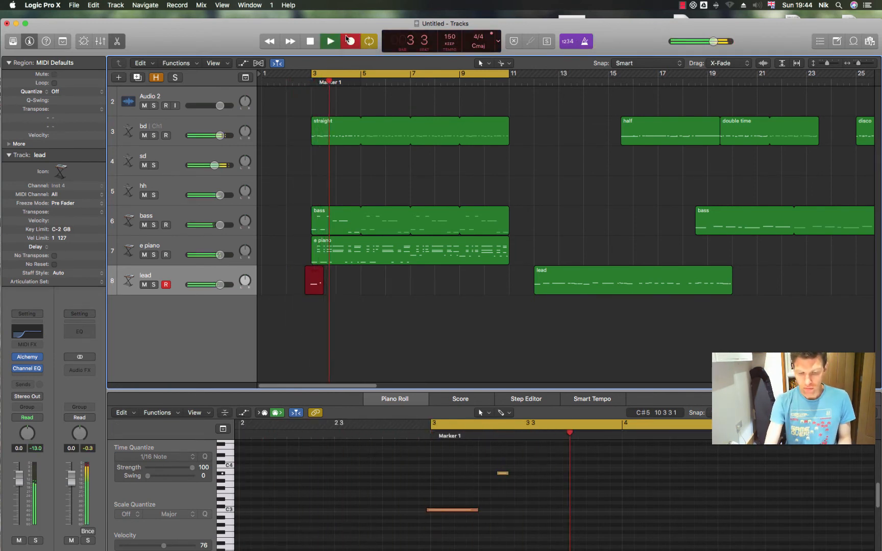
key(space)
key(Delete)
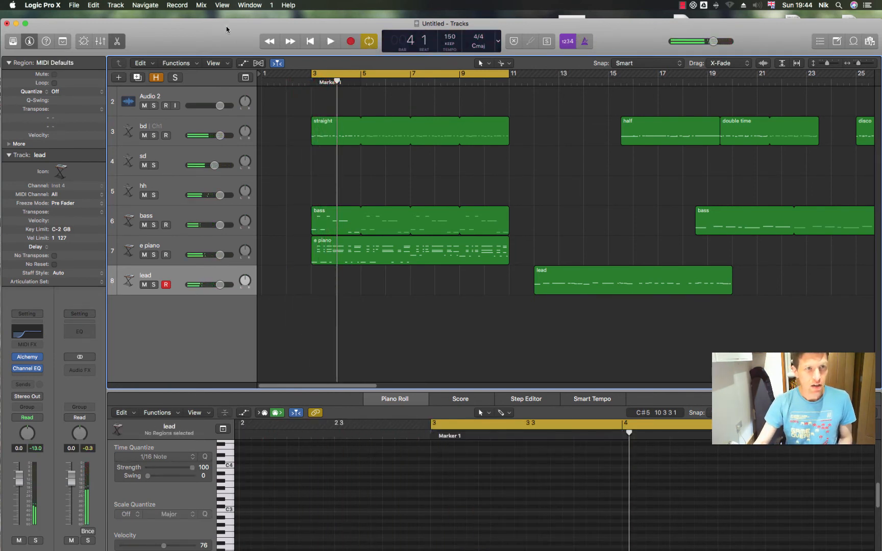
click(309, 81)
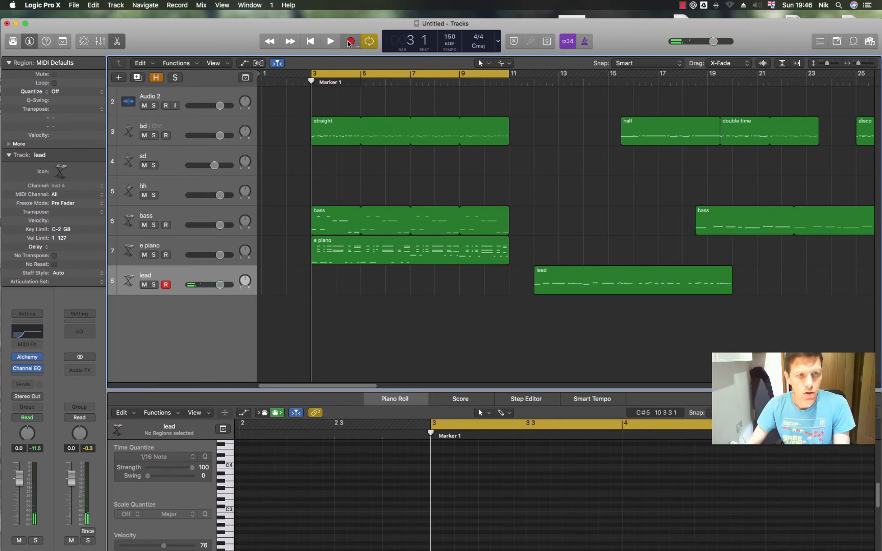
click(349, 41)
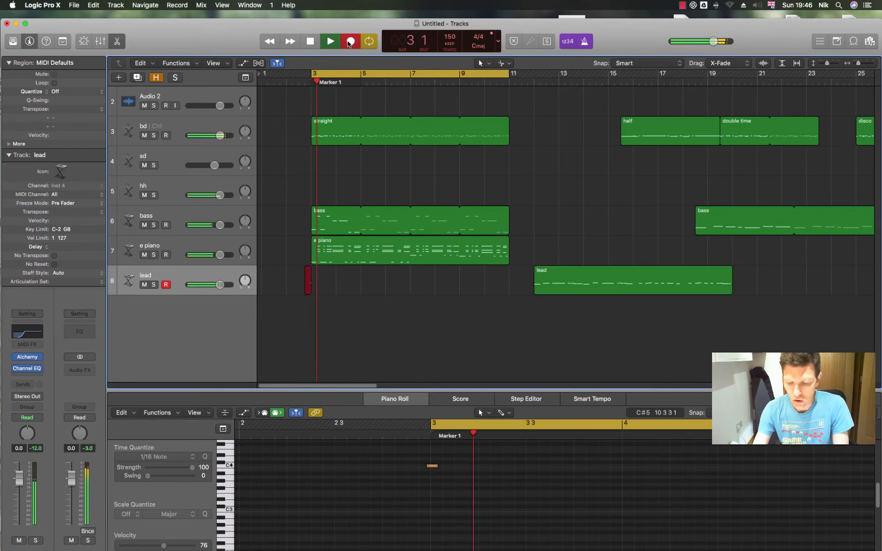
click(350, 42)
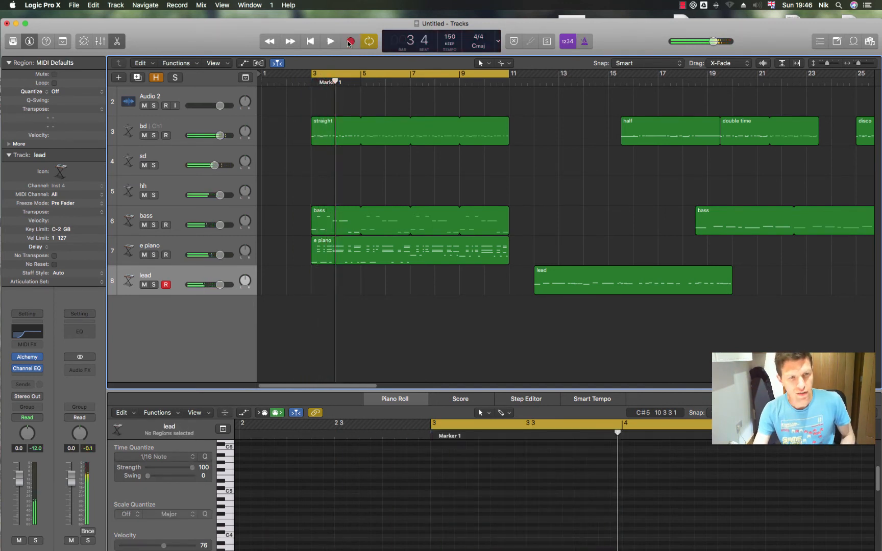
Step: Record a new four-bar lead melody on the lead track from bar 3 to bar 7
click(311, 81)
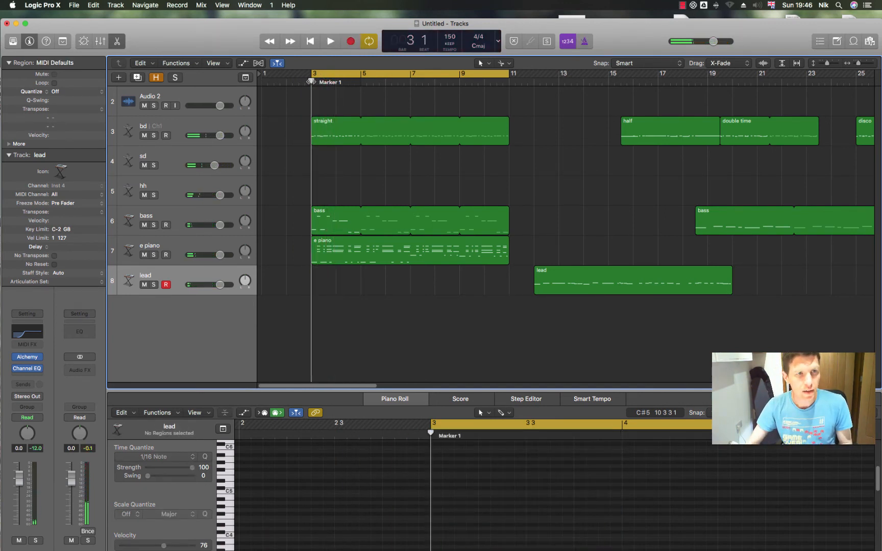
click(350, 42)
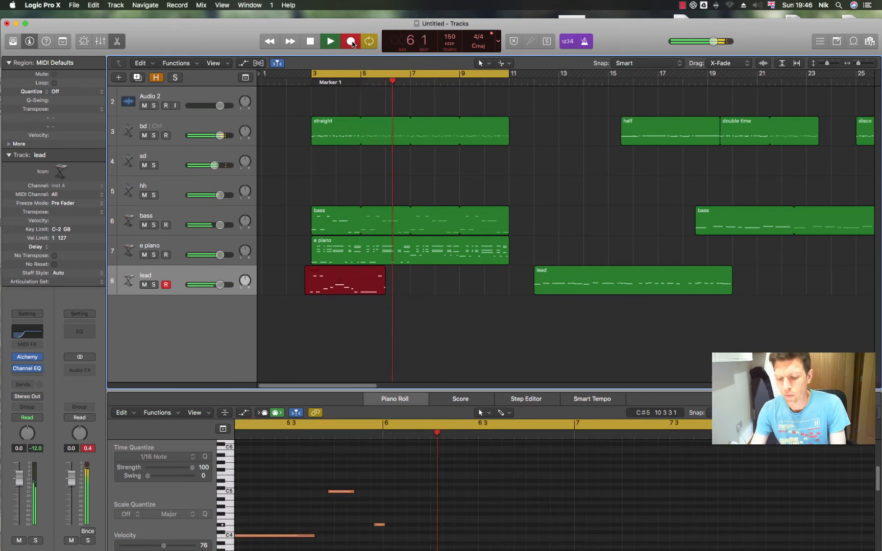
key(space)
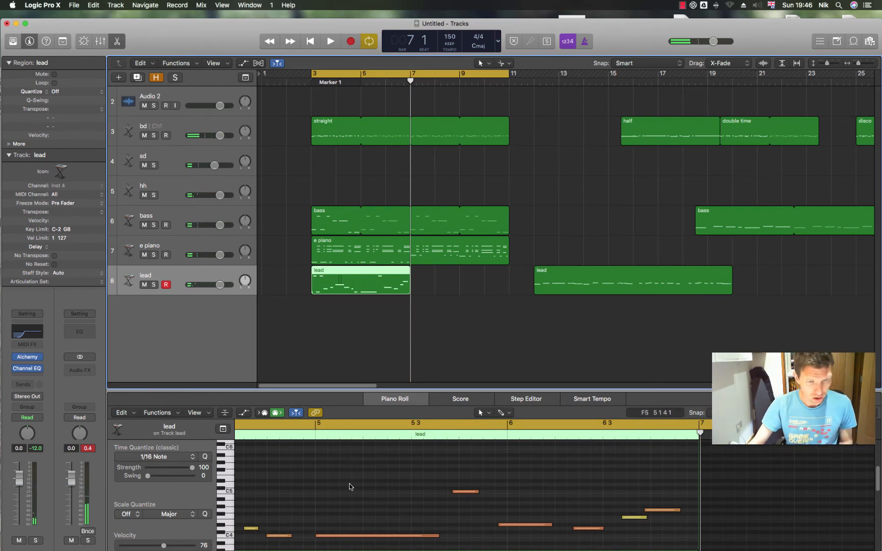
Step: Quantize all notes of the newly recorded lead region to 1/16 notes
scroll(347, 496, left, 1)
scroll(346, 492, left, 10)
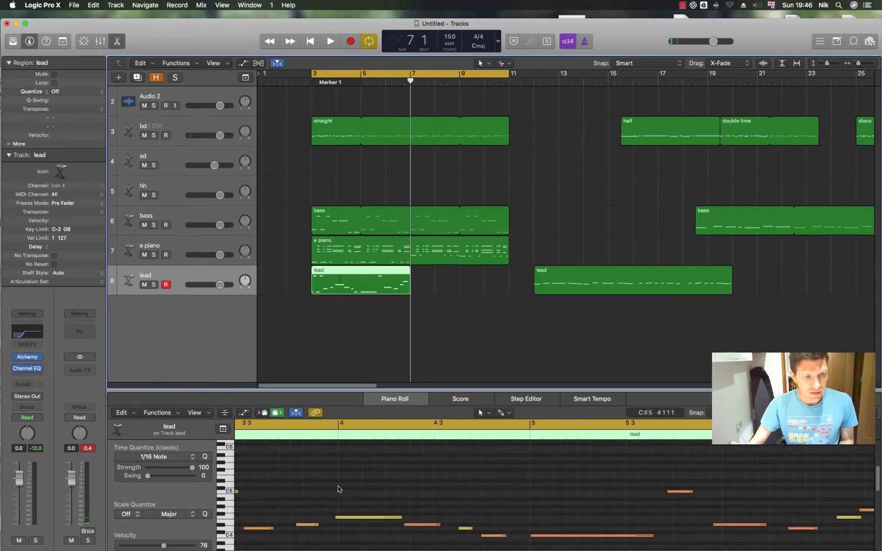
scroll(336, 487, left, 4)
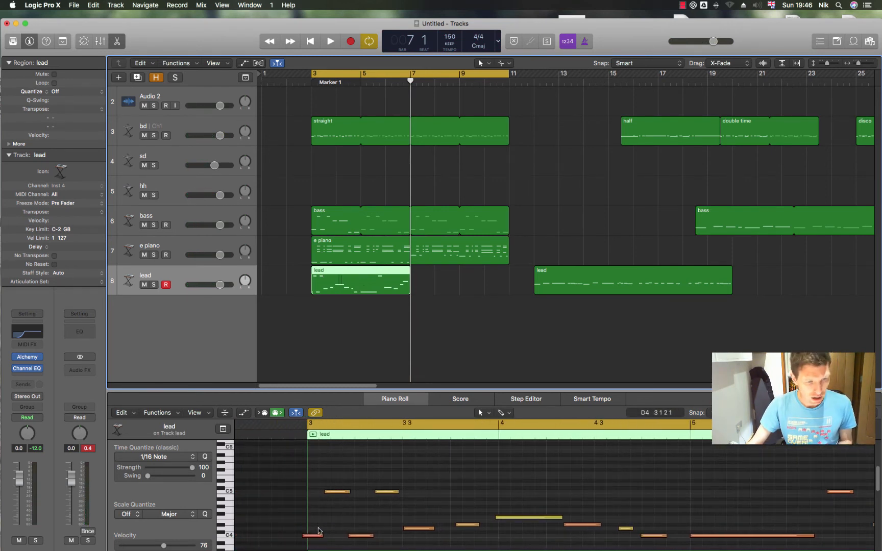
click(316, 531)
key(super+a)
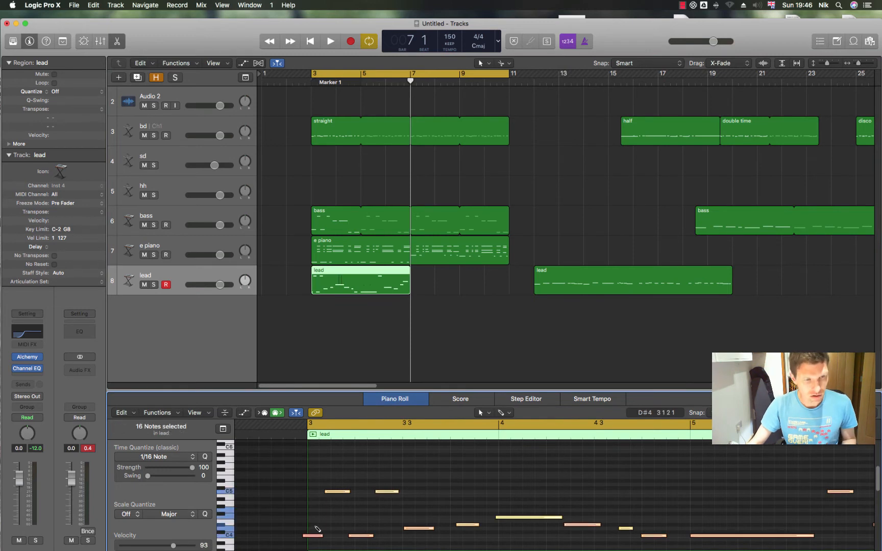
click(204, 458)
click(403, 468)
Step: Move the D#4 note after beat 2 of bar 4 one sixteenth later and audition the D4 note that follows
scroll(449, 482, right, 3)
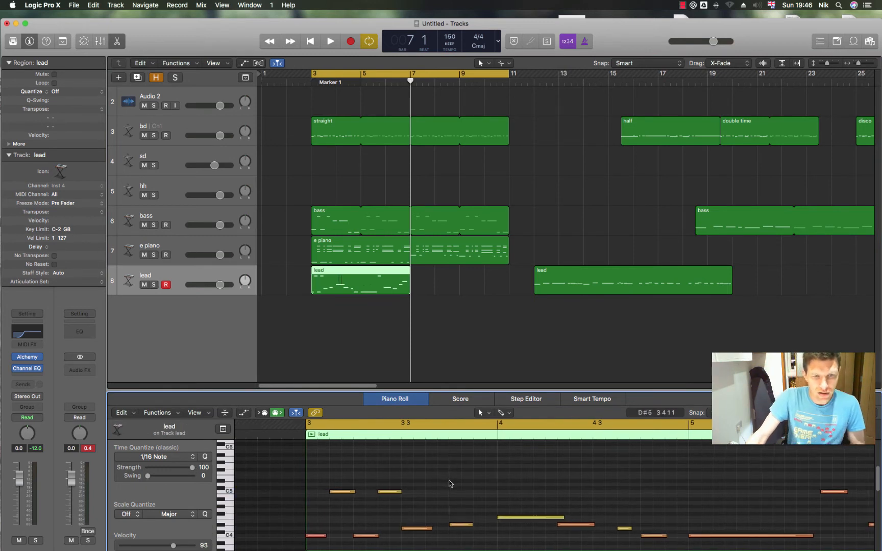
scroll(451, 484, right, 3)
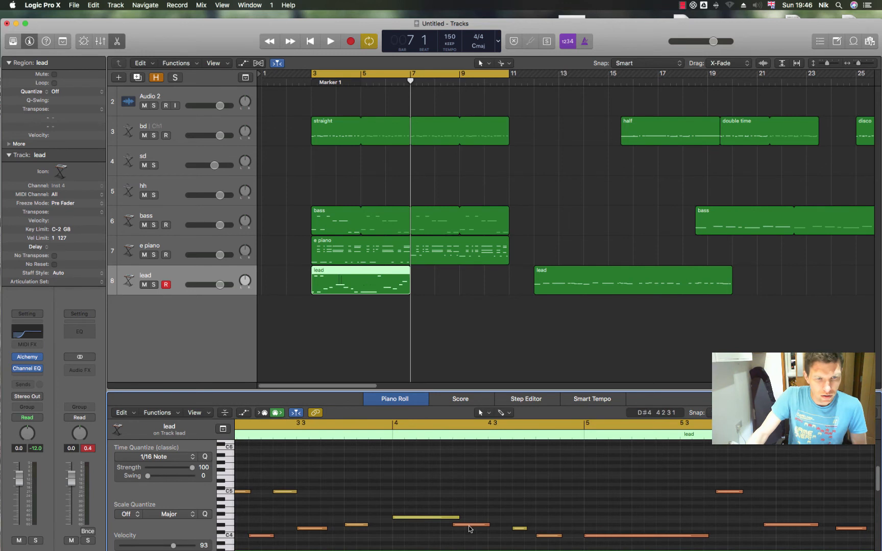
drag(470, 529, 481, 528)
click(521, 529)
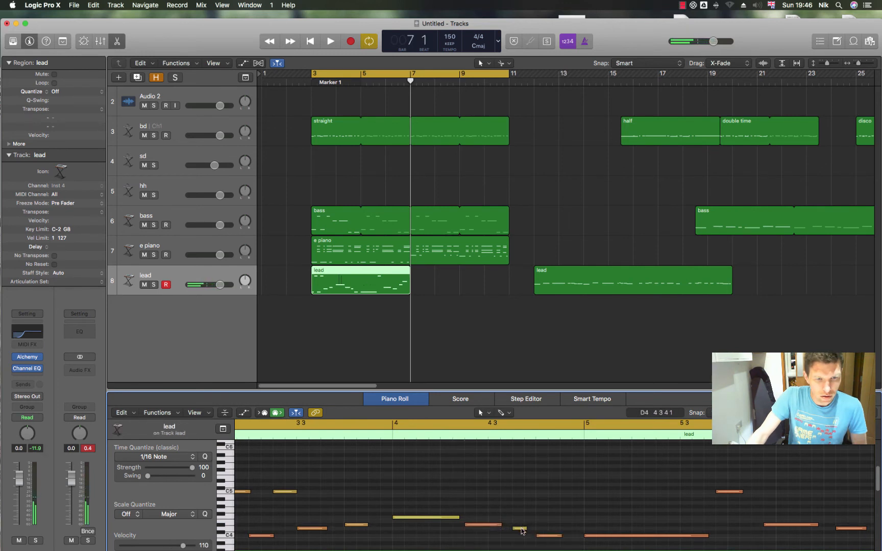
scroll(619, 514, right, 6)
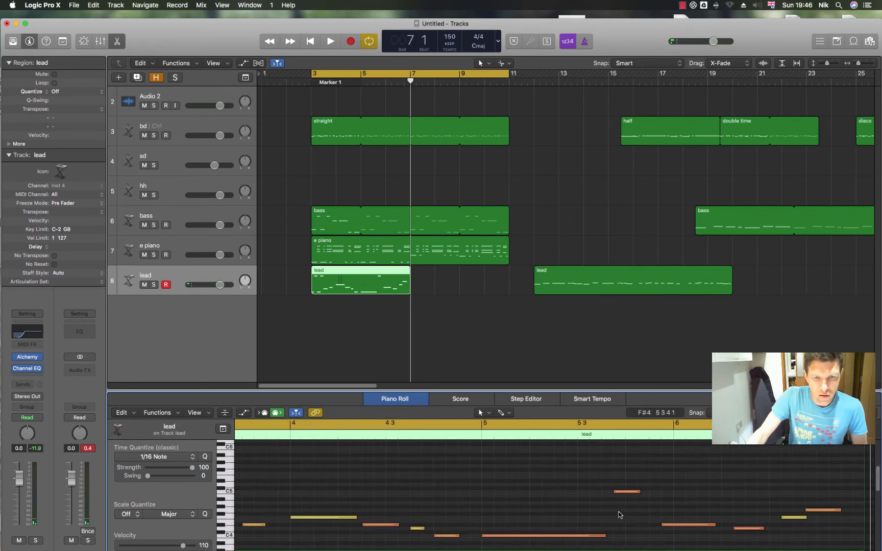
Step: Move the last four notes of the bar 3 lead region one sixteenth later and play them back
scroll(619, 514, right, 5)
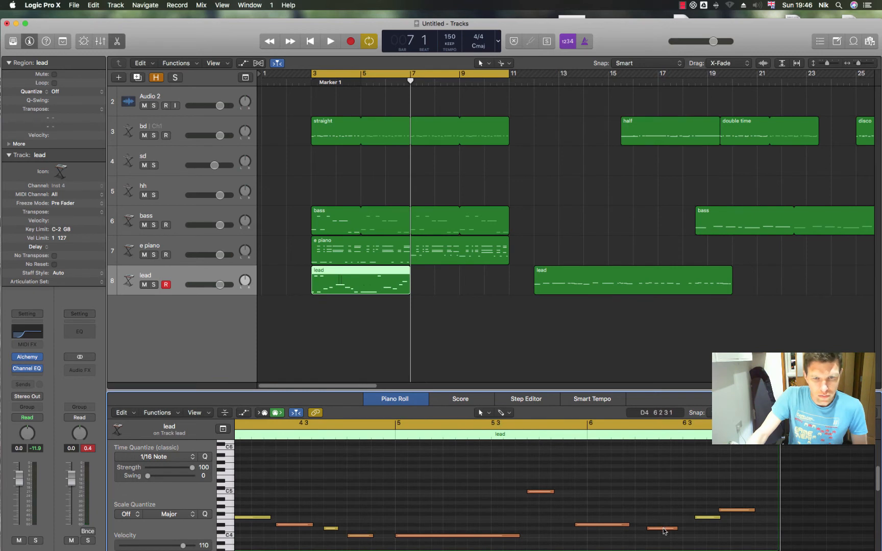
drag(600, 512, 659, 534)
drag(595, 469, 721, 531)
drag(734, 493, 746, 494)
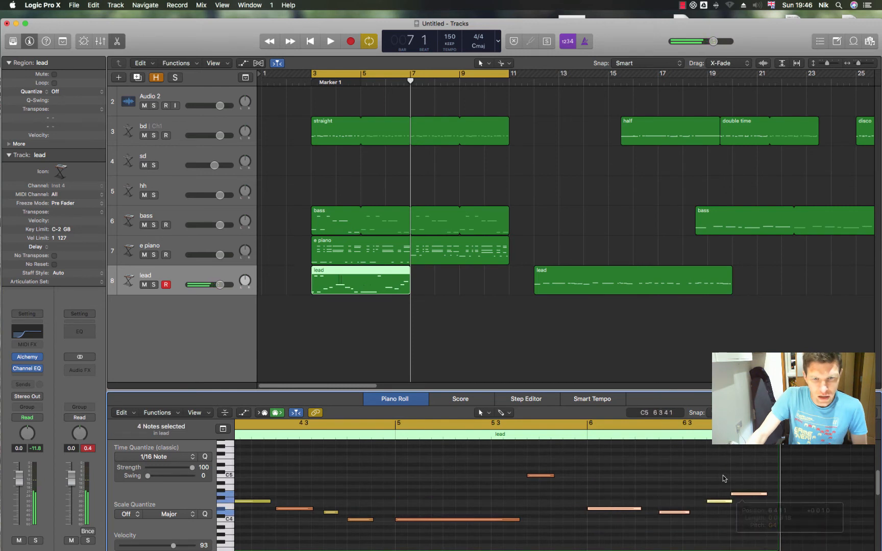
click(584, 440)
key(space)
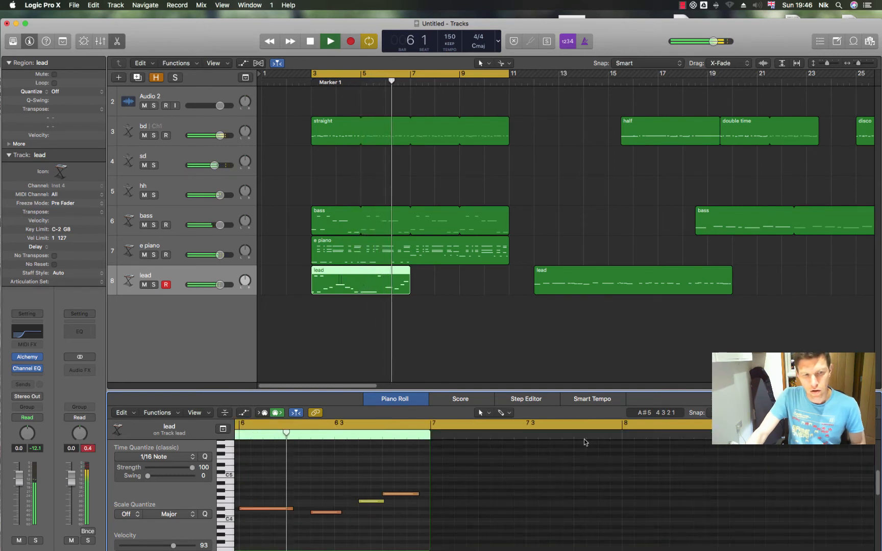
key(space)
Step: Move the C5 note in bar 5 to beat 4 and play back the melody
scroll(464, 453, left, 5)
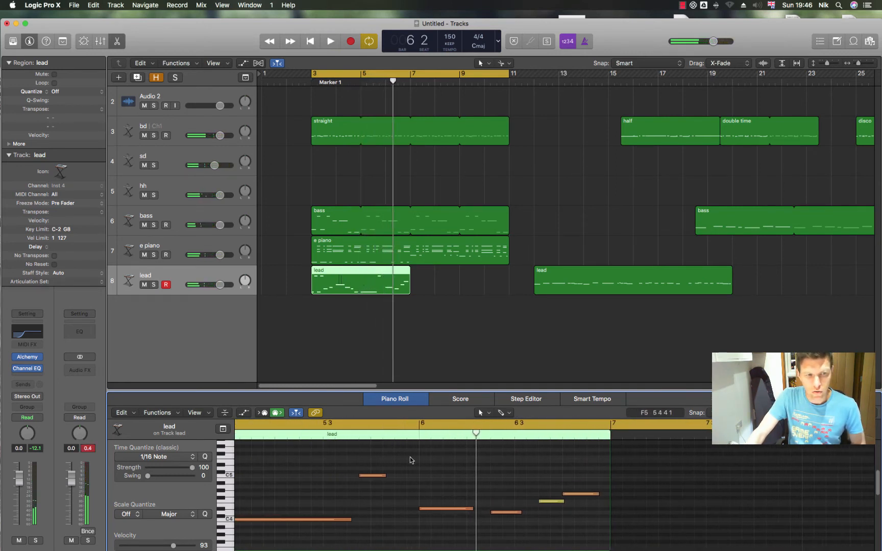
drag(375, 477, 388, 477)
key(space)
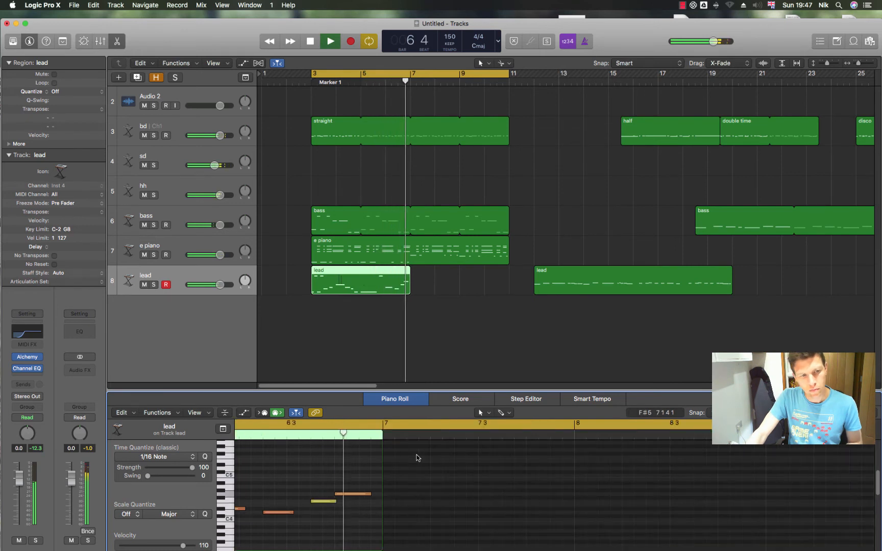
key(space)
key(space)
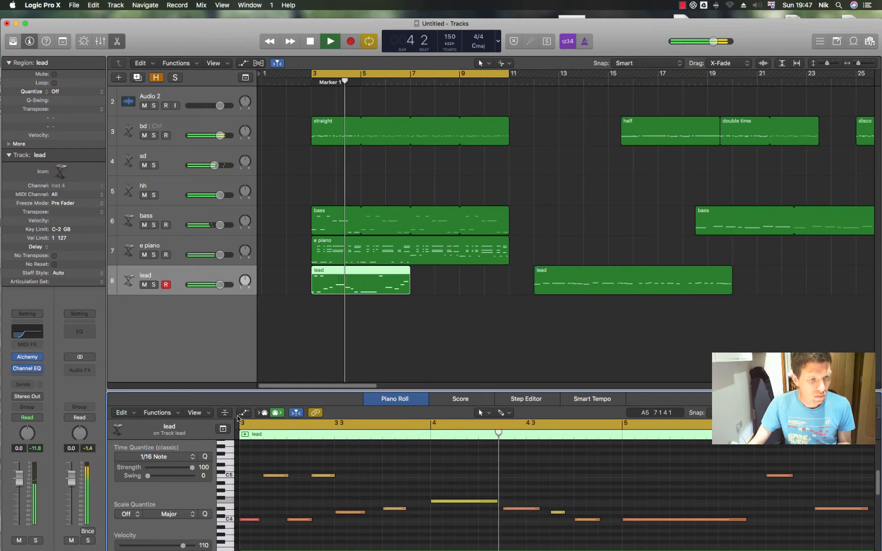
Step: Display the lead region's Ch. 1: Pitch Bend data below the notes and examine it during playback
key(a)
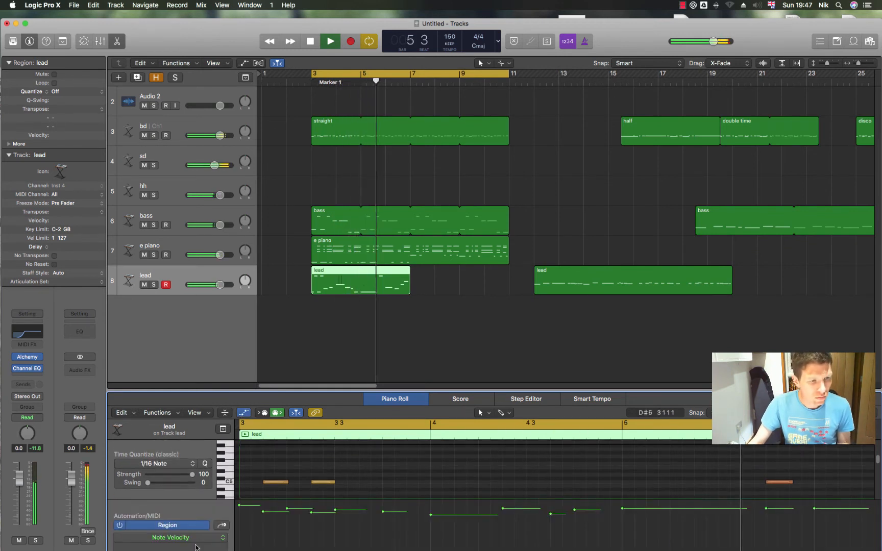
click(190, 537)
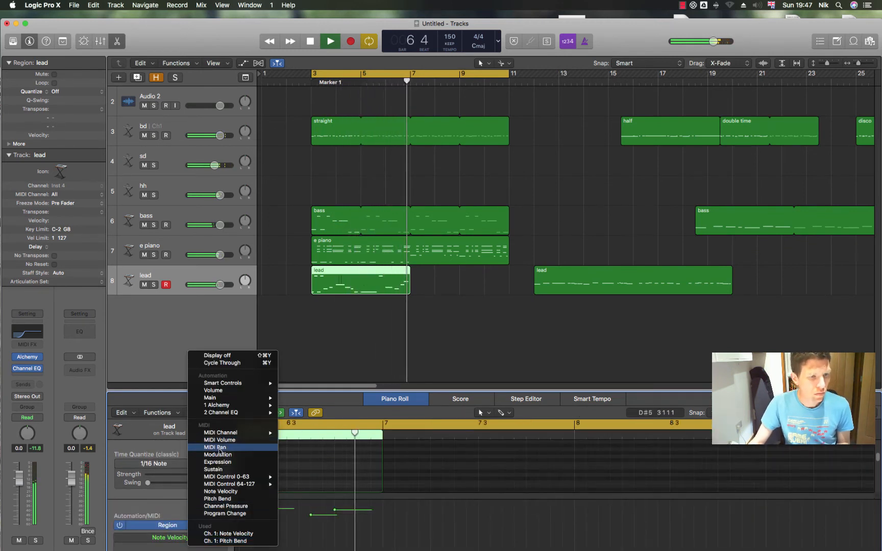
click(221, 499)
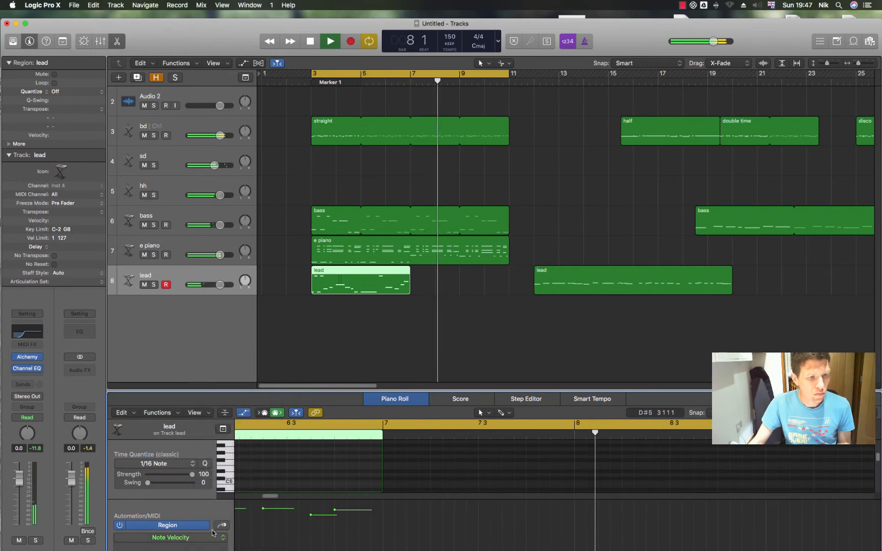
click(221, 499)
click(237, 499)
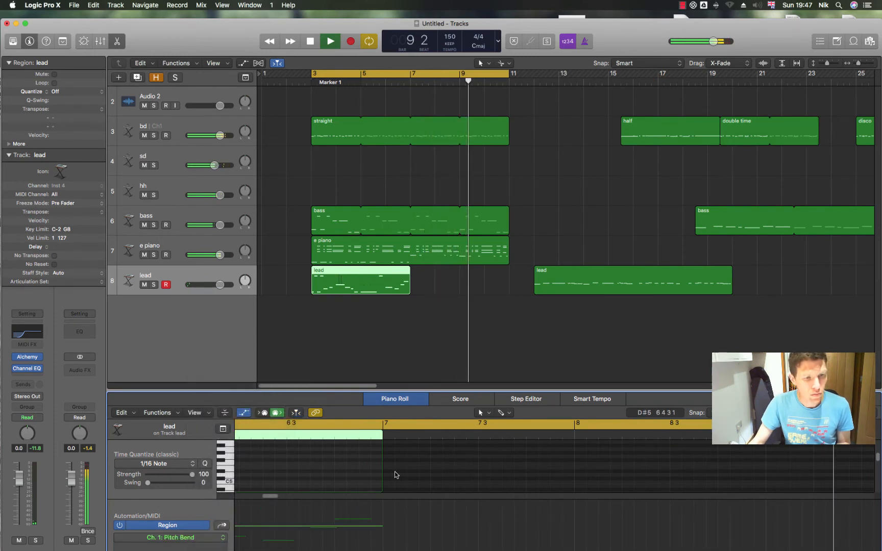
key(space)
scroll(417, 482, left, 10)
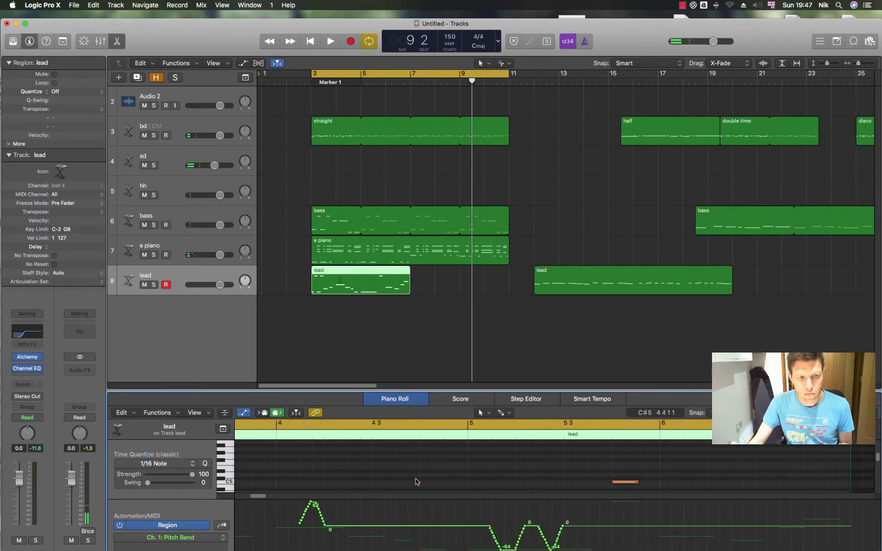
key(space)
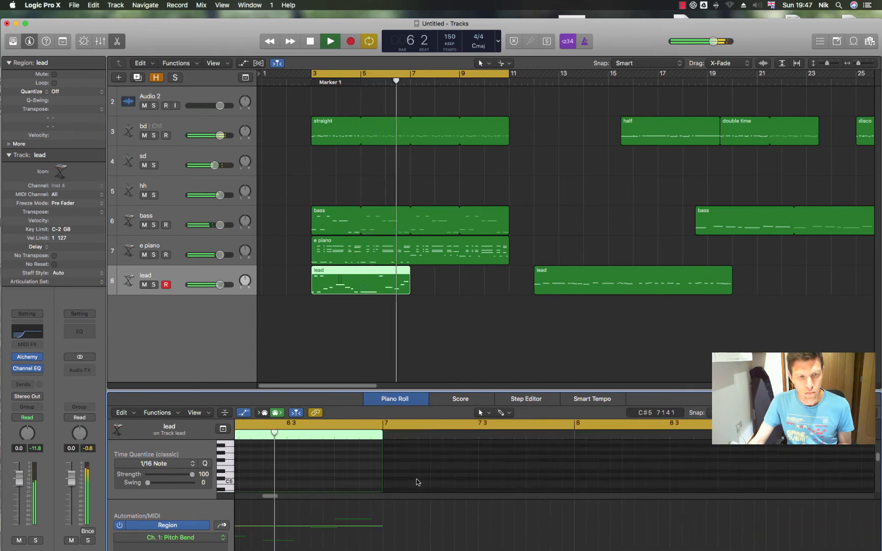
key(space)
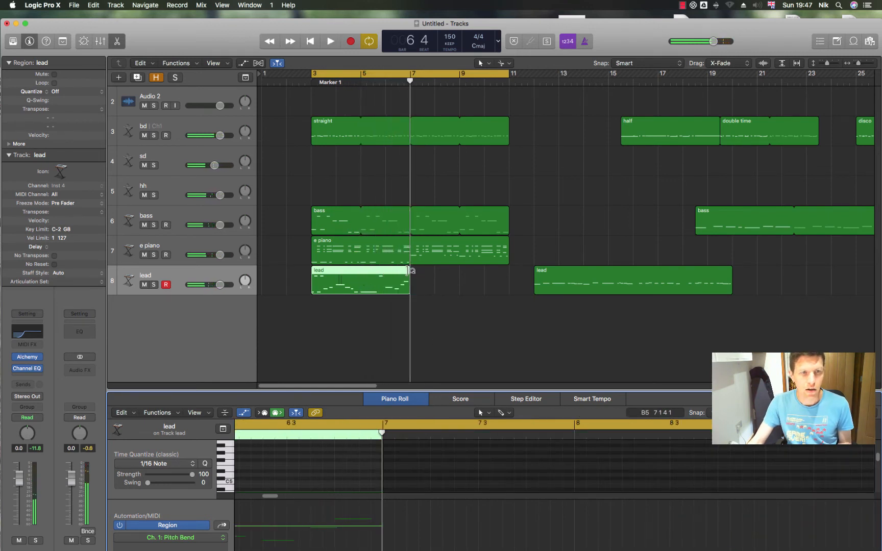
Step: Loop the lead region out to bar 11 and create a new track with duplicate settings below it
drag(407, 271, 510, 273)
right_click(194, 282)
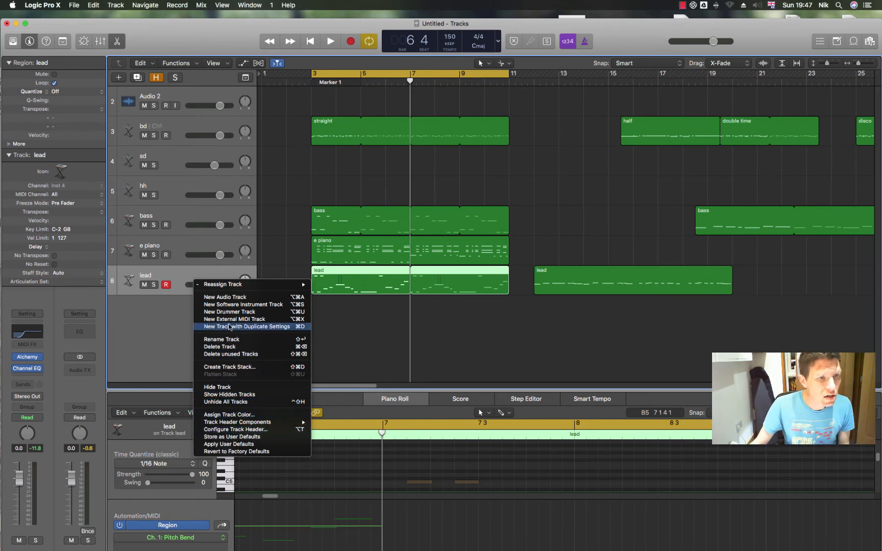
click(359, 303)
double_click(212, 334)
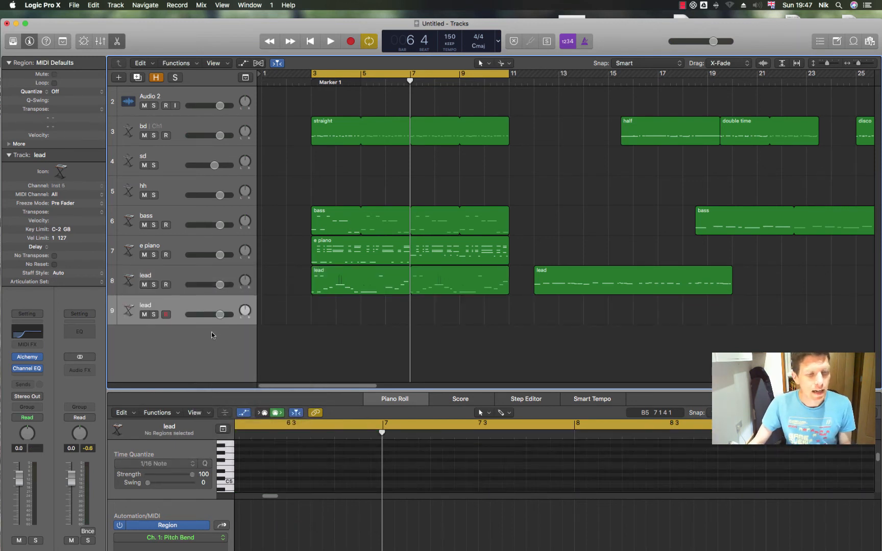
Step: Move the lead region at bar 12 onto the new lead track at bar 3 and play both leads together
drag(579, 291, 356, 309)
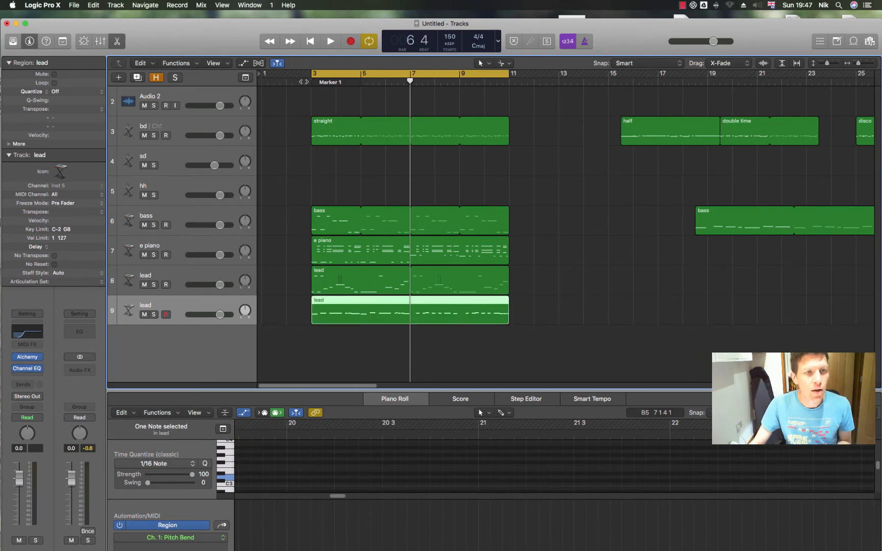
key(space)
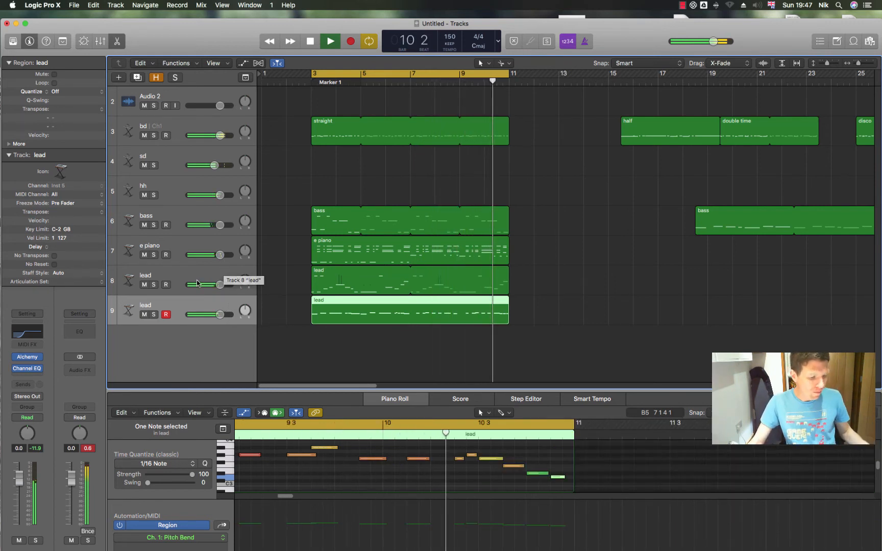
key(space)
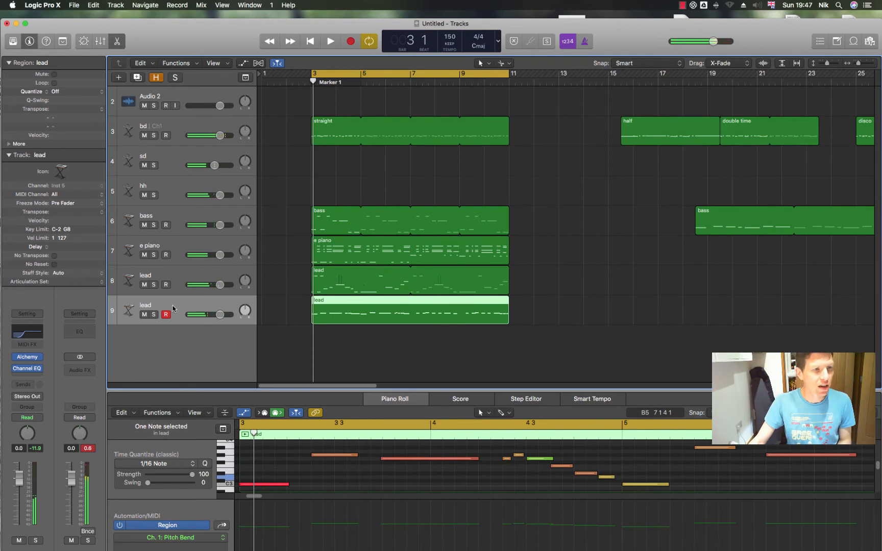
Step: Insert a stereo AutoFilter after the Channel EQ on the second lead track
click(40, 377)
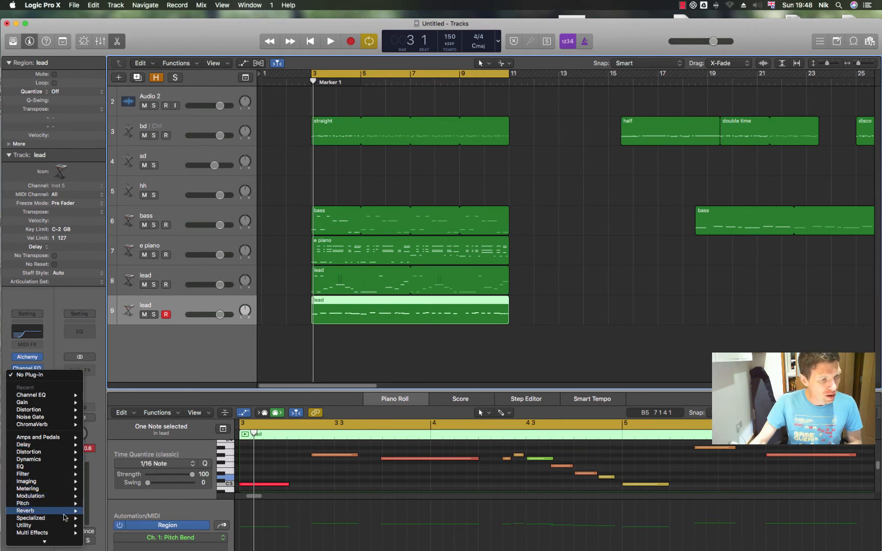
mouse_move(61, 474)
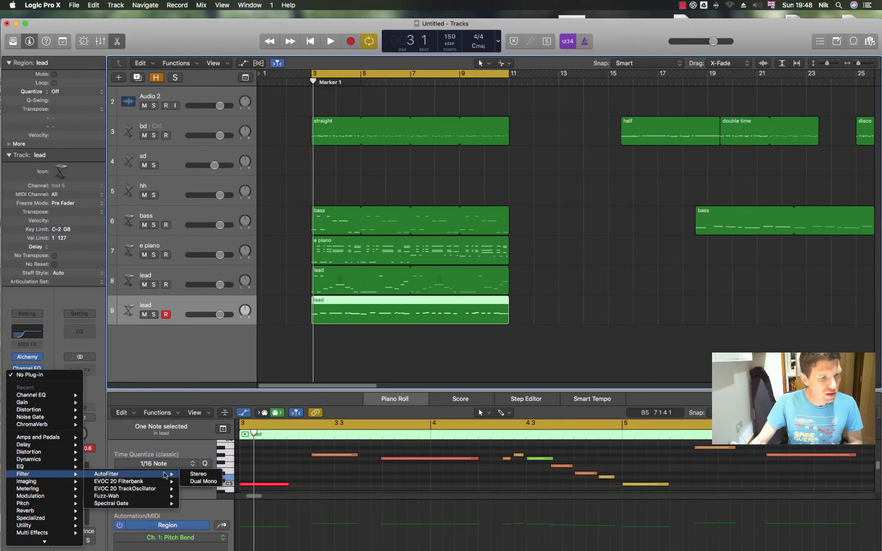
click(192, 475)
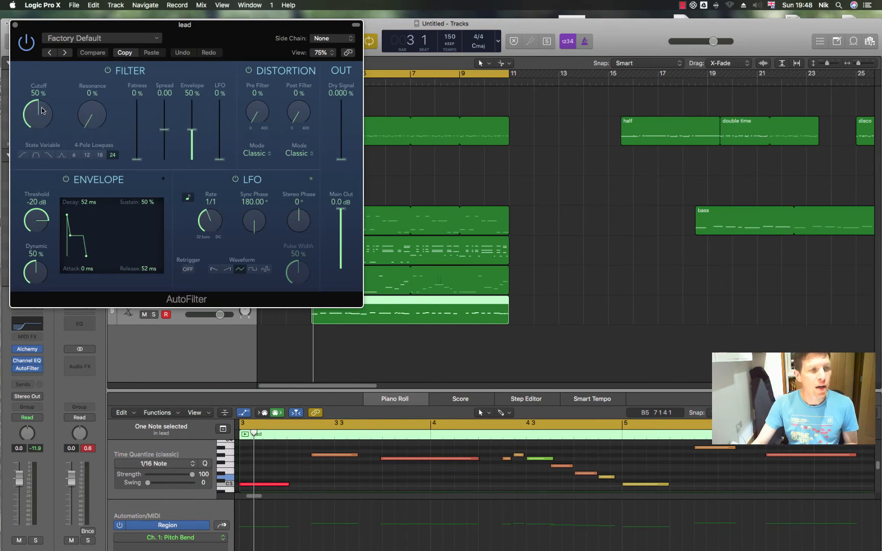
Step: Sweep the AutoFilter cutoff up to 100% during playback, close its window and bypass the plug-in
key(space)
drag(38, 111, 34, 125)
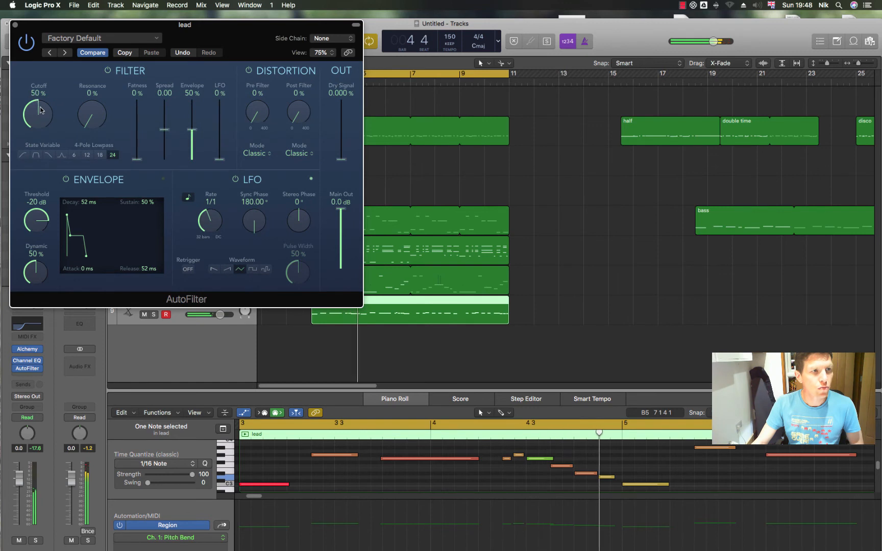
drag(41, 110, 18, 28)
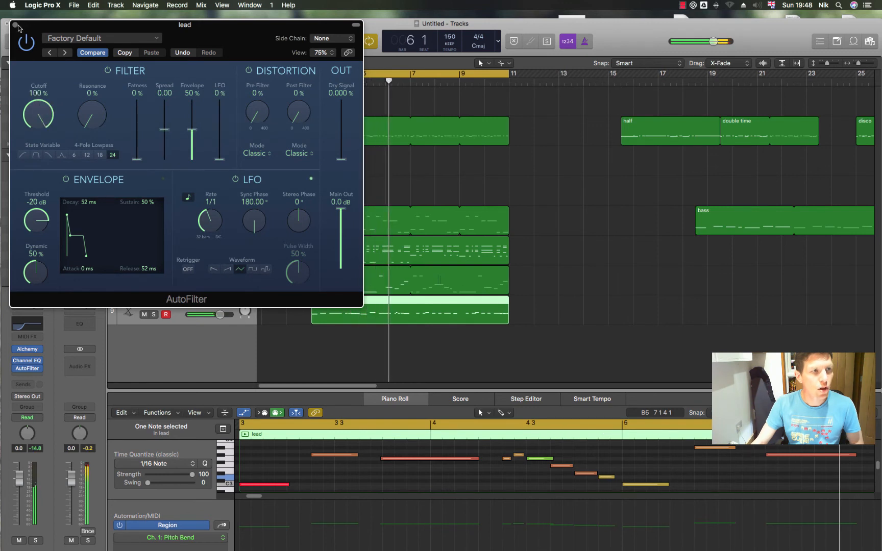
click(16, 25)
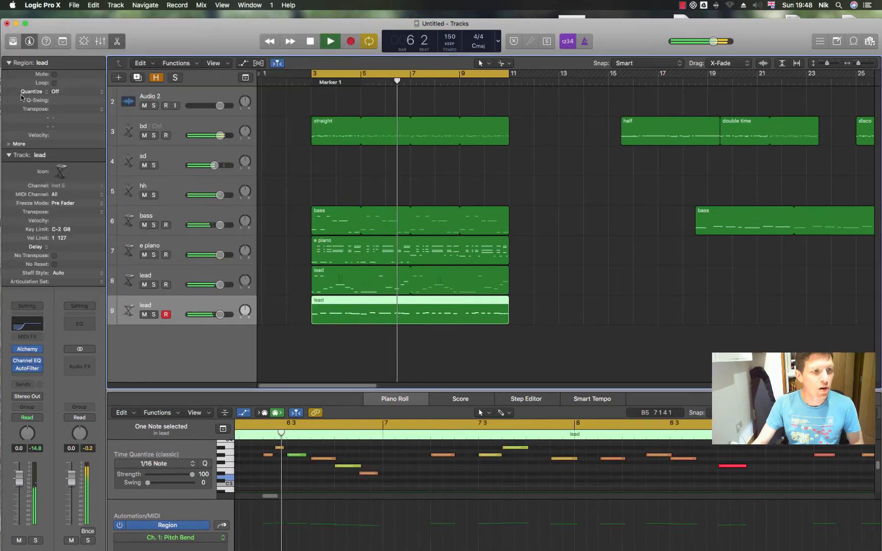
click(18, 374)
click(15, 373)
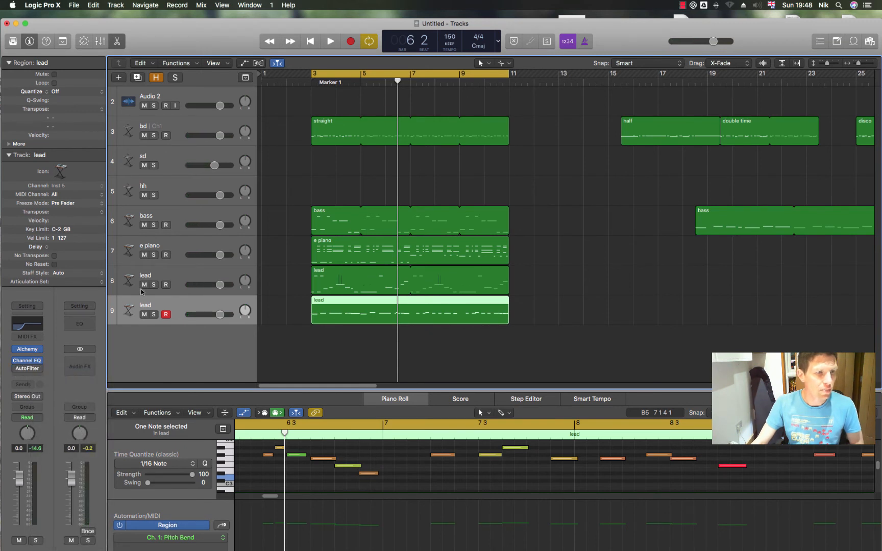
Step: Insert a stereo AutoFilter after the Channel EQ on the first lead track (track 8)
click(175, 278)
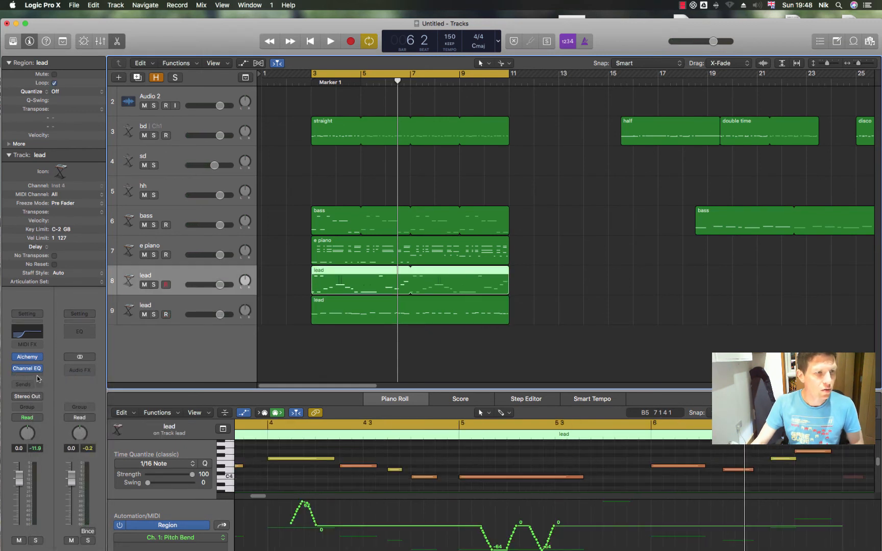
click(39, 376)
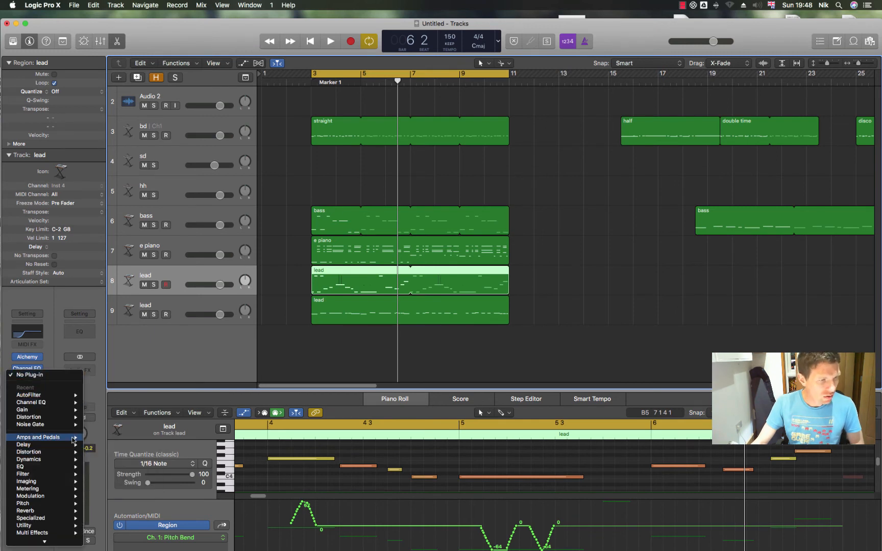
mouse_move(65, 472)
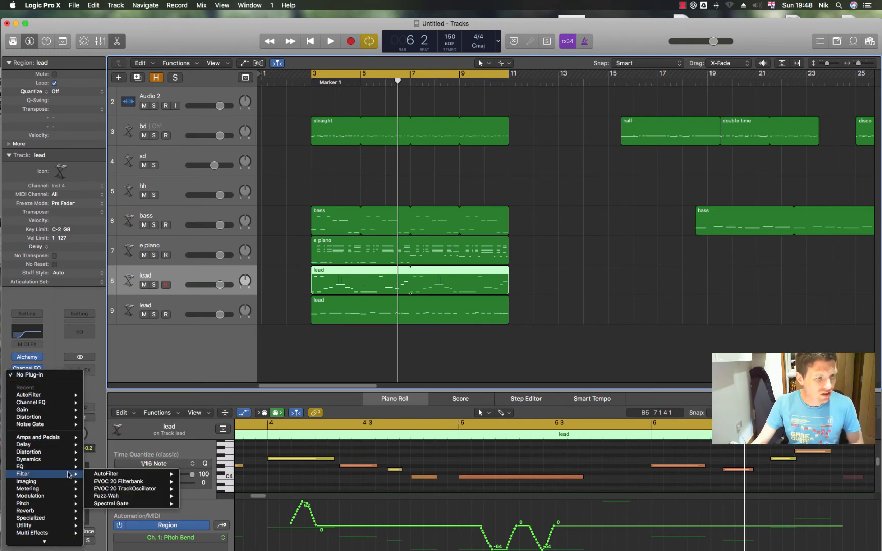
mouse_move(130, 475)
click(202, 479)
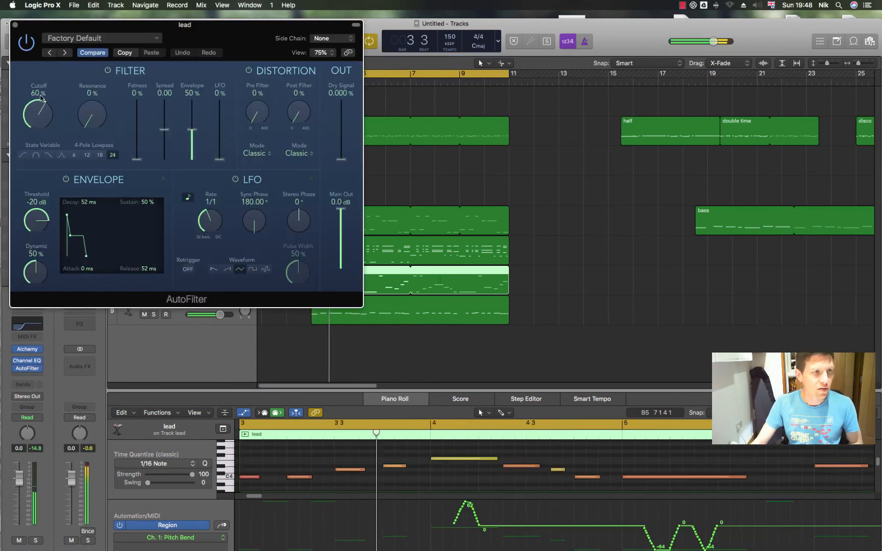
Step: Sweep the first lead's AutoFilter cutoff during playback, set its resonance to 61% and close the plug-in window
drag(41, 98, 84, 46)
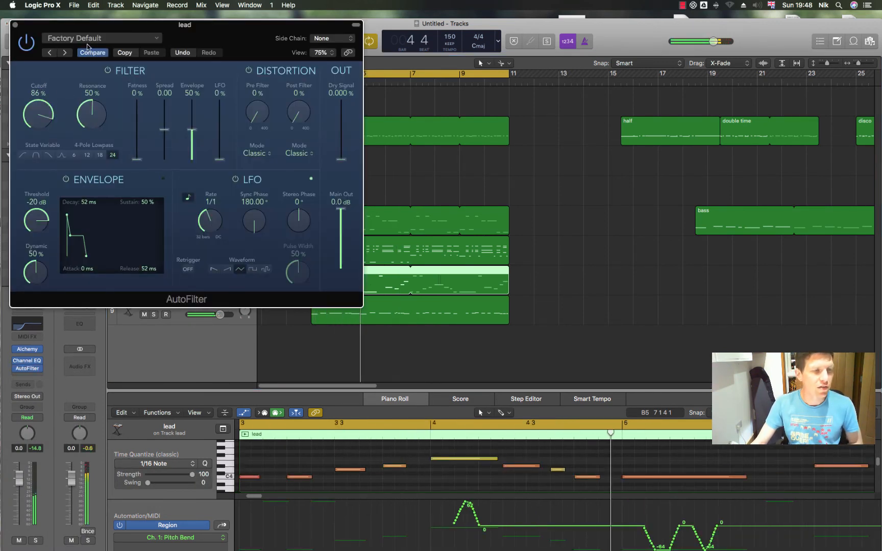
mouse_move(31, 116)
mouse_down()
mouse_move(27, 181)
mouse_move(40, 115)
mouse_up()
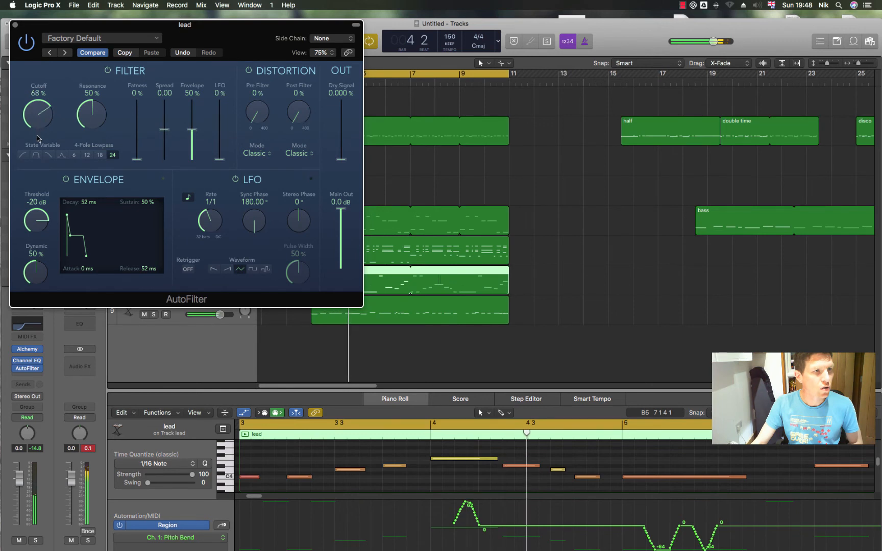
drag(37, 146, 37, 147)
drag(86, 114, 86, 92)
drag(31, 112, 28, 130)
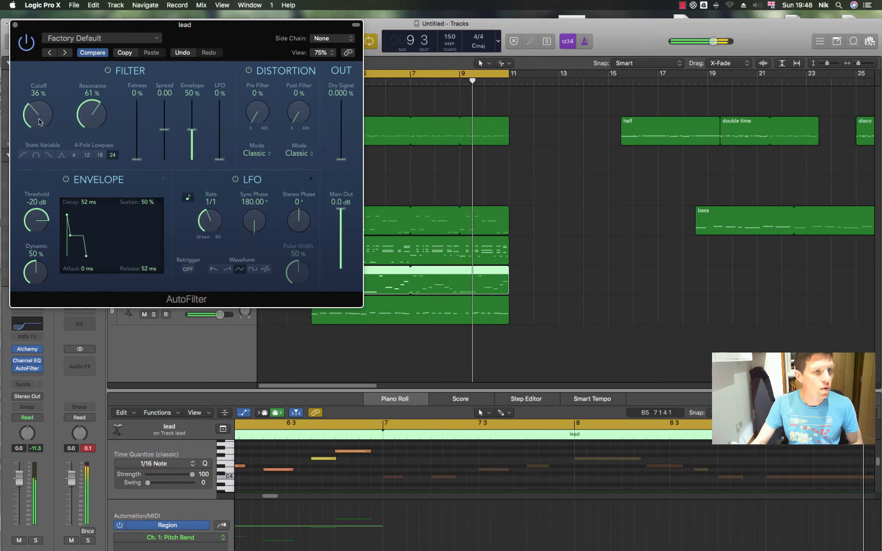
drag(40, 114, 47, 45)
click(17, 26)
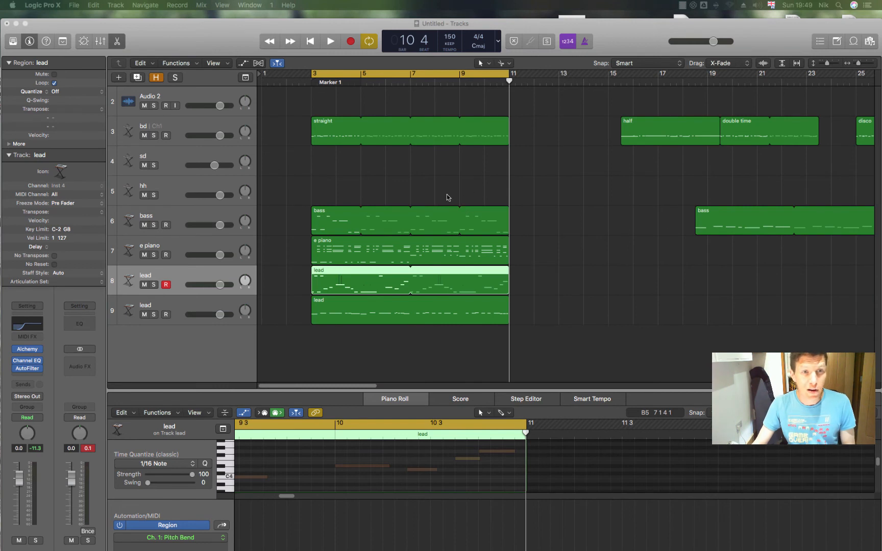
Step: Deselect the lead region and place the playhead at the start of bar 3
click(400, 185)
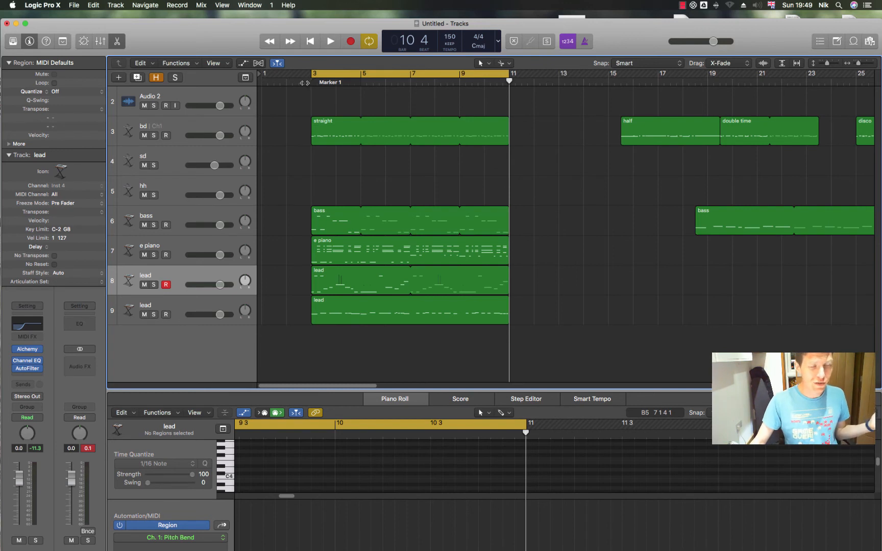
click(305, 85)
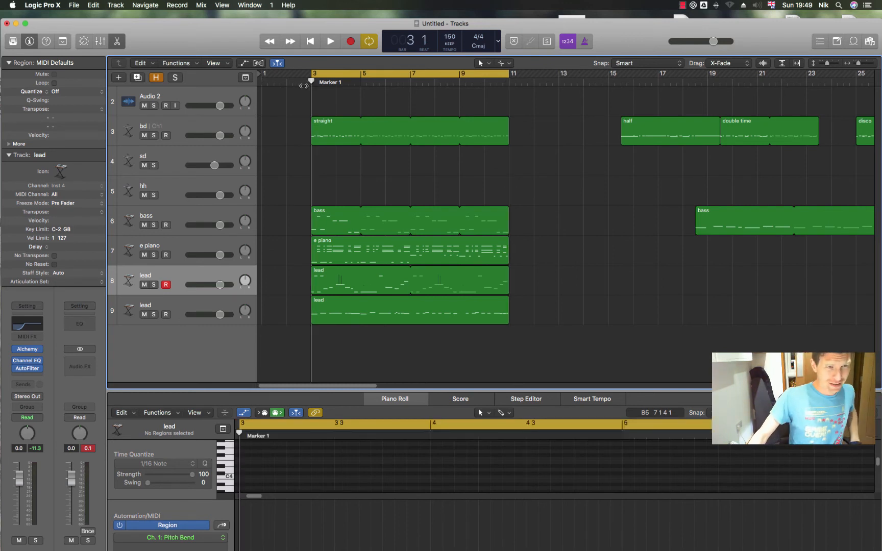
Step: Play the arrangement from just before bar 3, shift the first bass region slightly later, and select the second bass region
click(298, 82)
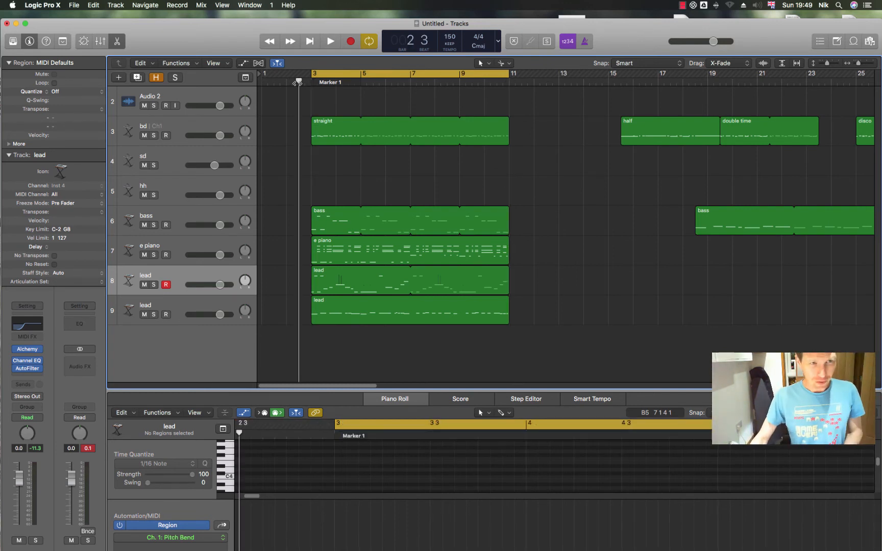
key(space)
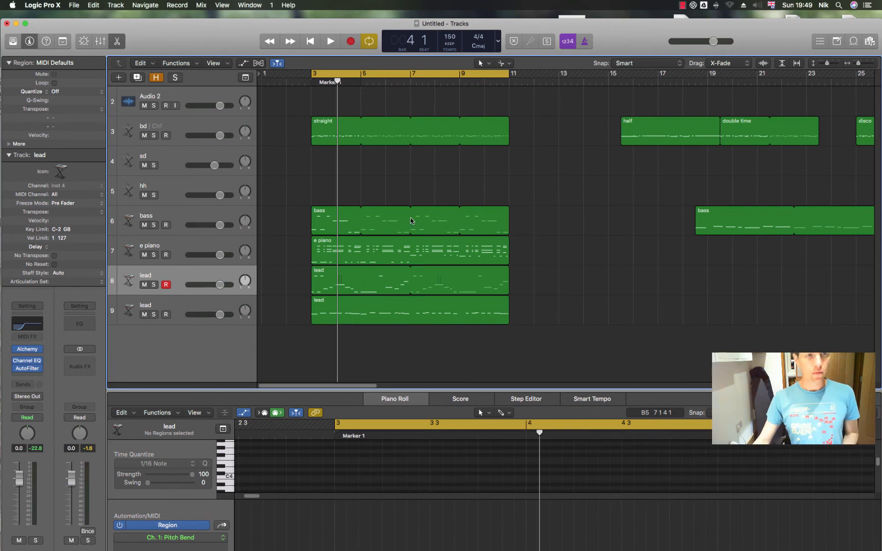
mouse_move(411, 217)
mouse_down()
mouse_move(430, 218)
mouse_move(419, 221)
mouse_up()
click(725, 219)
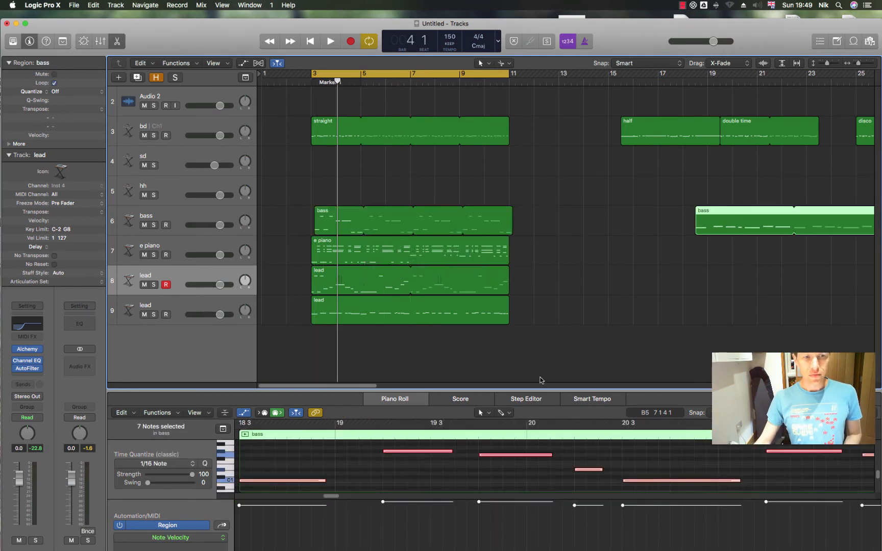
Step: Solo the bd track and briefly play the straight drum region
drag(857, 63, 812, 61)
click(613, 183)
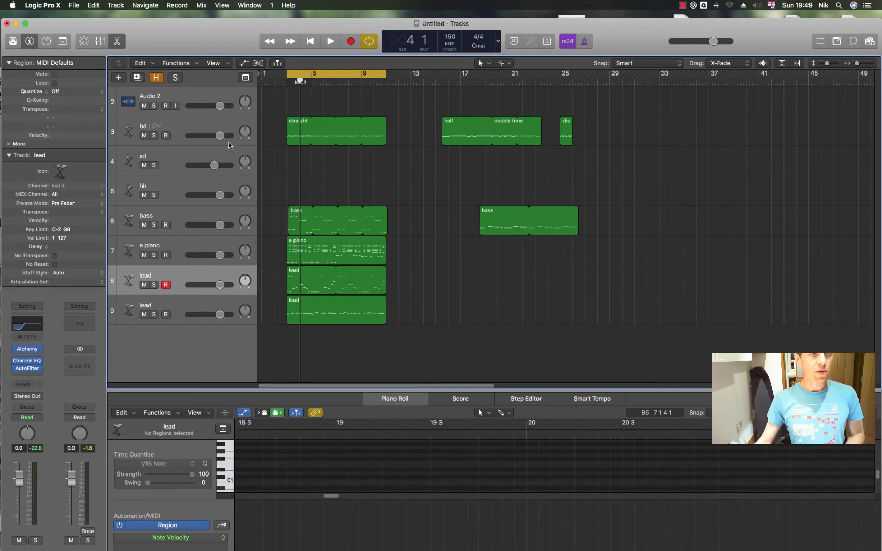
click(153, 135)
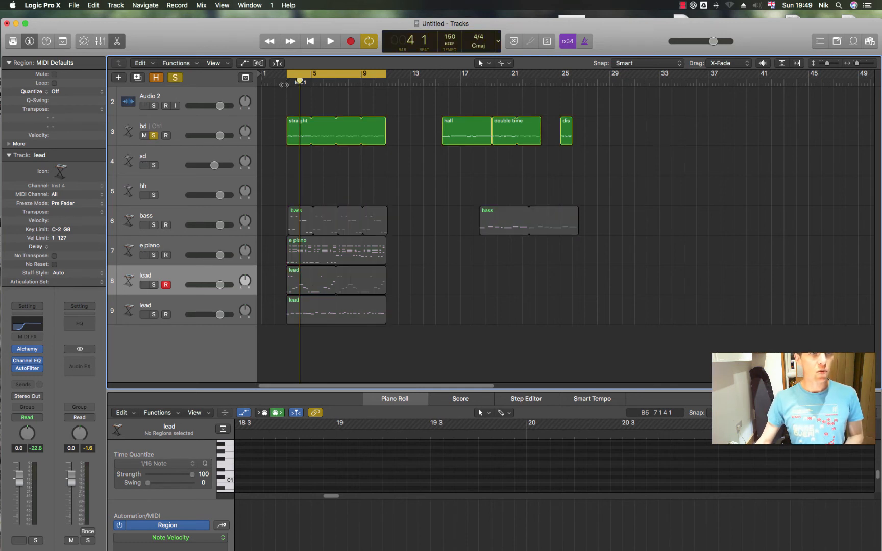
key(space)
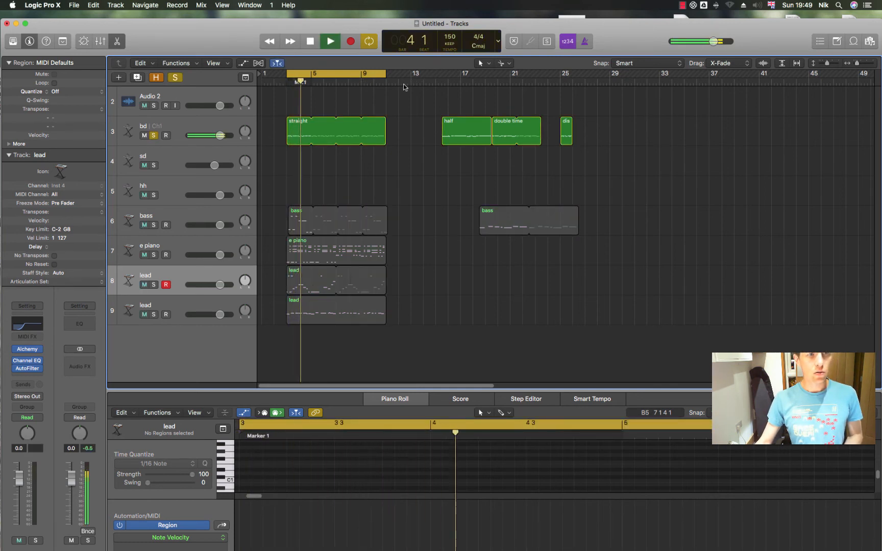
key(space)
Step: Also solo the sd and hh tracks, and turn off cycling to play the half drum region
click(447, 82)
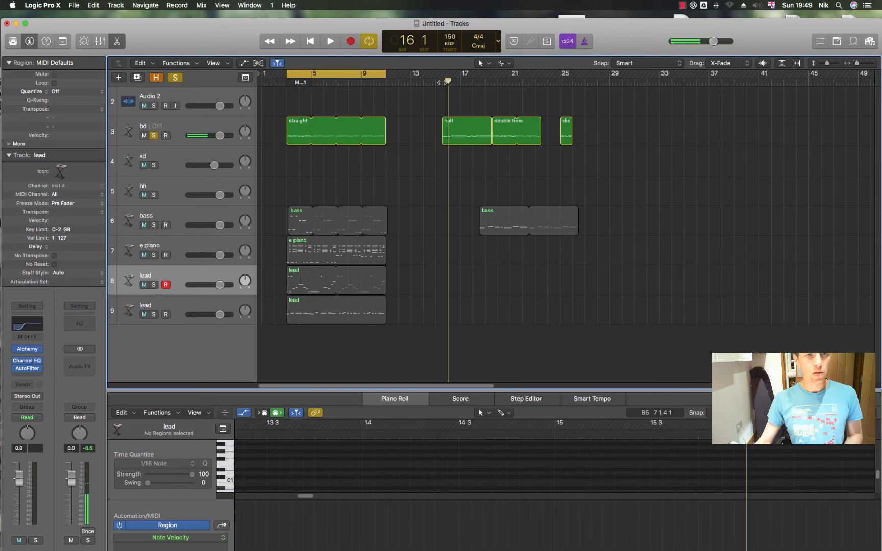
key(space)
click(154, 165)
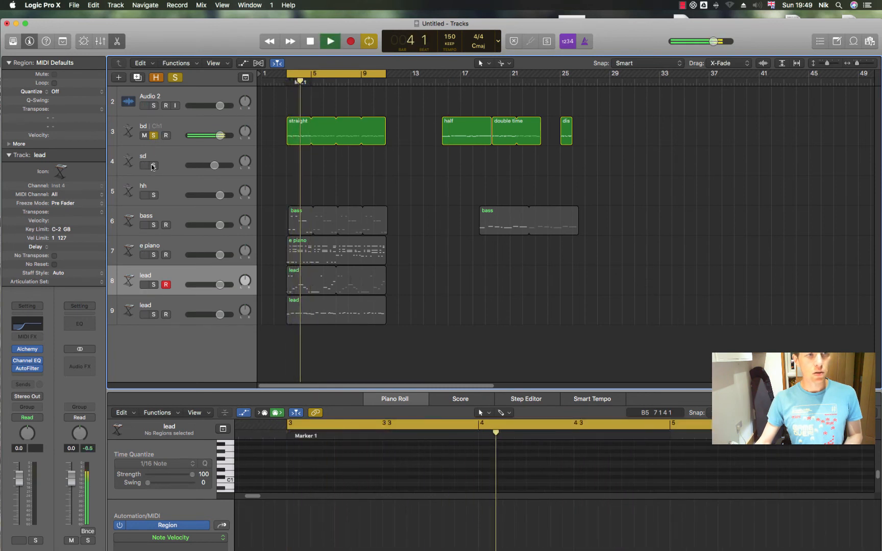
click(154, 195)
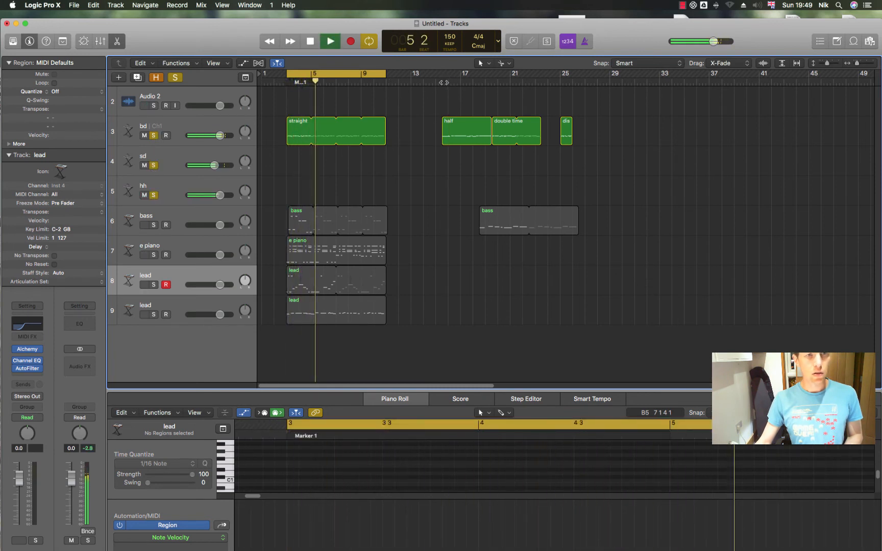
click(357, 76)
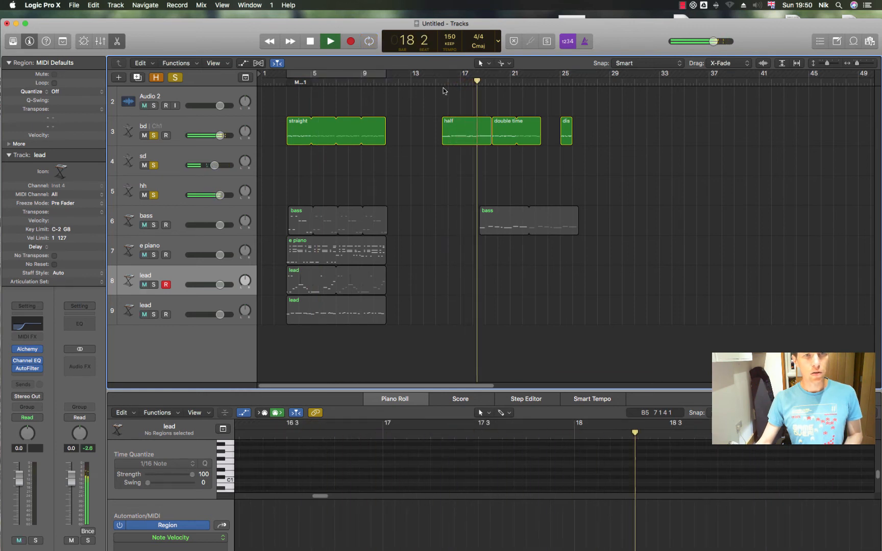
key(space)
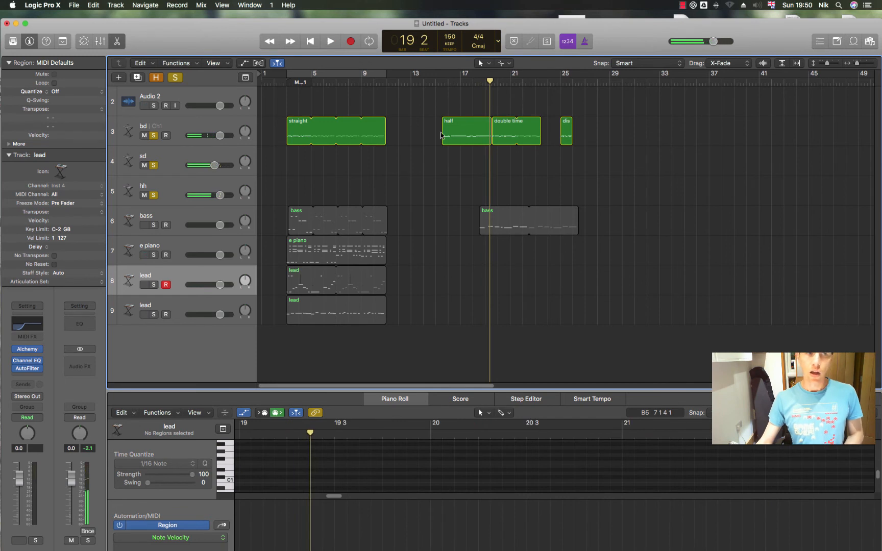
Step: Move the straight drum region to between bars 8 and 9 and the half region to bar 3, and audition the half region
drag(368, 138, 407, 124)
drag(478, 129, 390, 130)
click(456, 182)
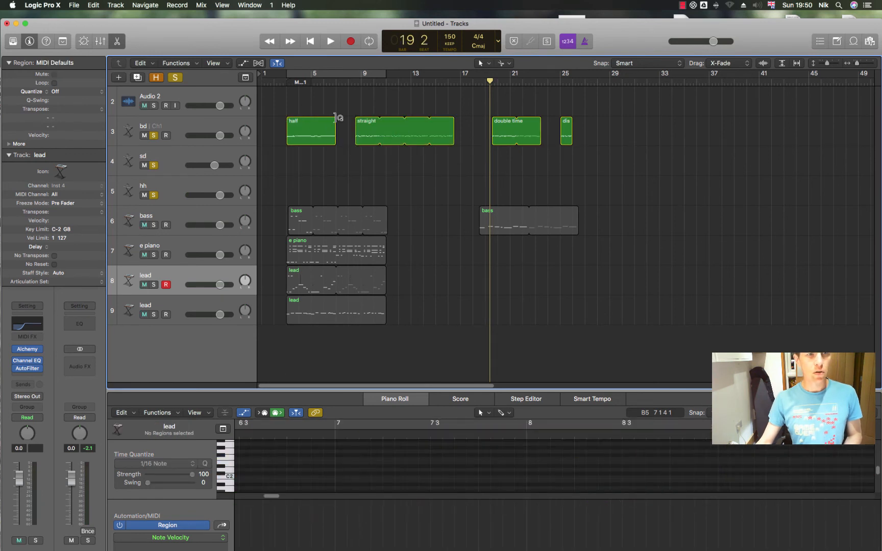
click(289, 82)
key(space)
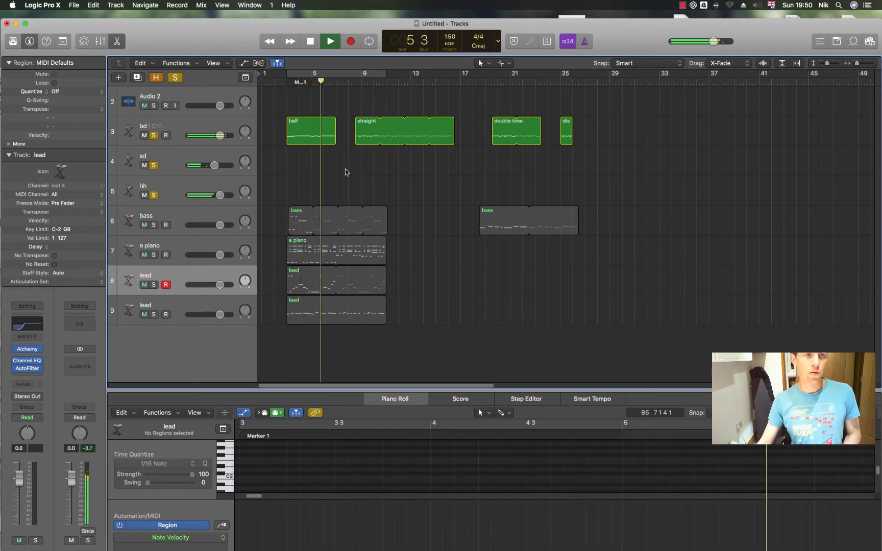
Step: Move the straight drum region to about bar 16 and the double time and disco regions to about bars 26 and 32
click(376, 135)
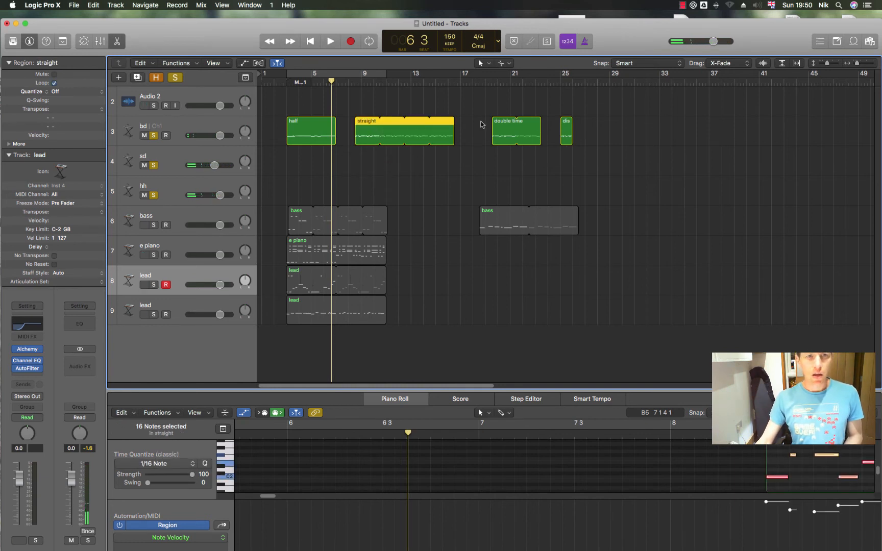
click(515, 130)
shift+click(568, 130)
drag(544, 134, 630, 136)
drag(400, 131, 501, 133)
click(394, 115)
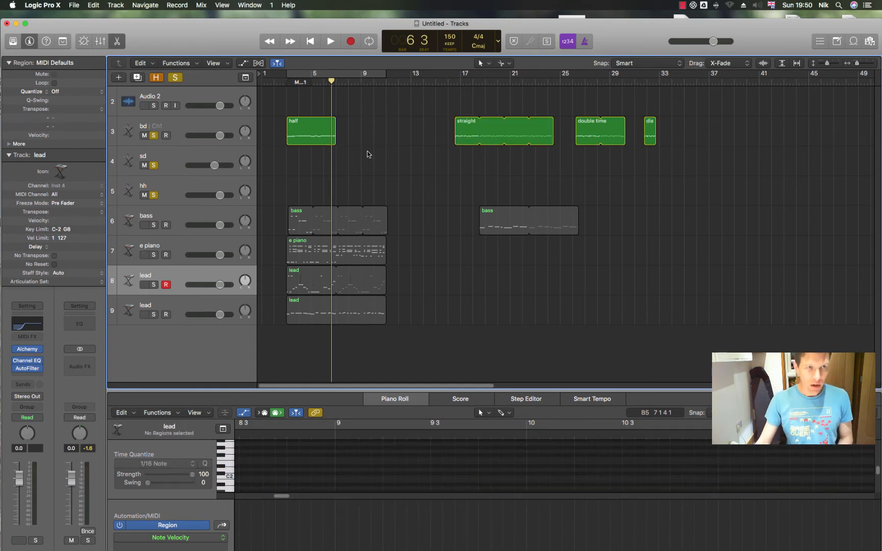
Step: Move the second bass region to about bar 34 and the first bass, e piano and both lead regions to about bar 23
drag(317, 192, 355, 328)
drag(502, 220, 688, 214)
drag(310, 190, 346, 335)
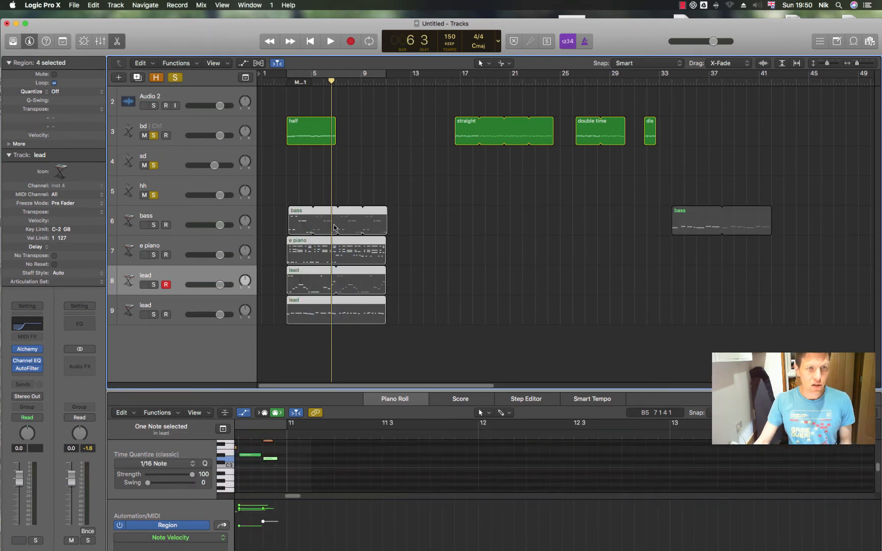
drag(334, 228, 582, 228)
click(569, 198)
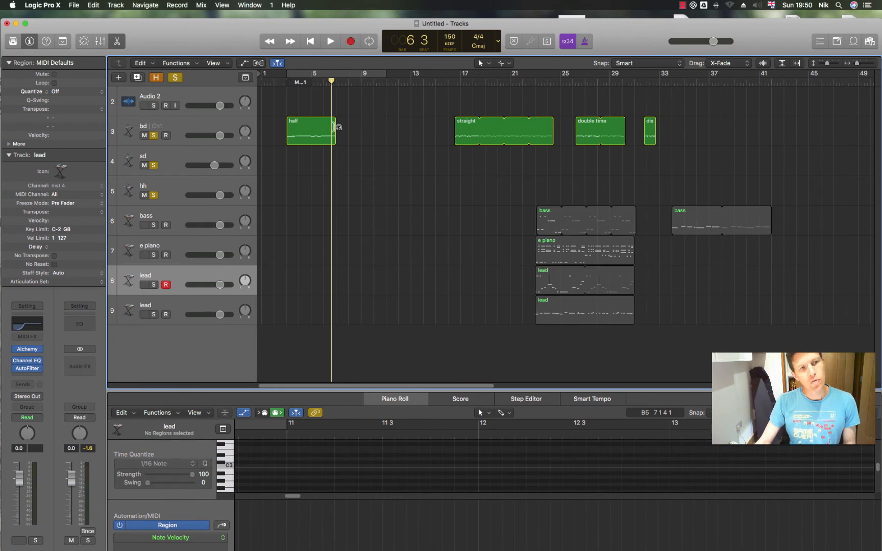
Step: Move the half drum region to bar 1 and extend its loop to bar 9
drag(336, 124, 303, 129)
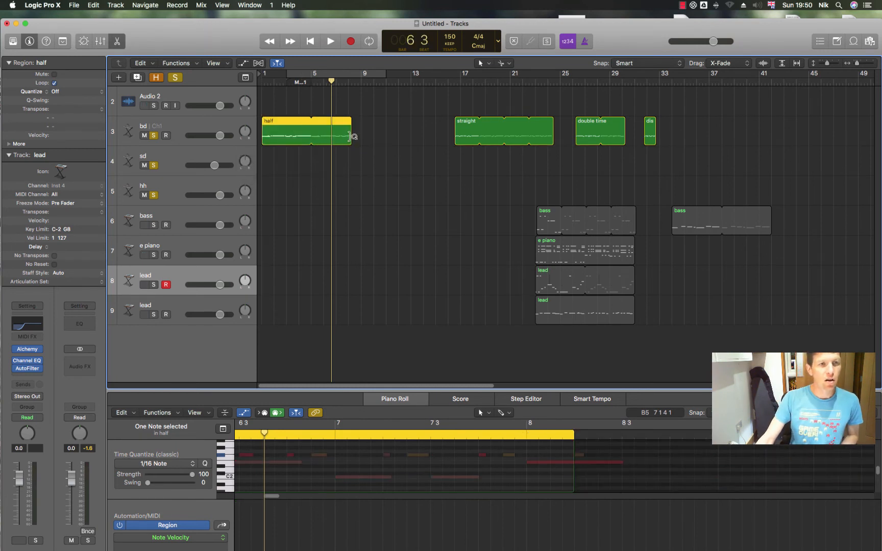
mouse_move(356, 125)
mouse_down()
mouse_move(378, 125)
mouse_move(361, 125)
mouse_up()
click(461, 192)
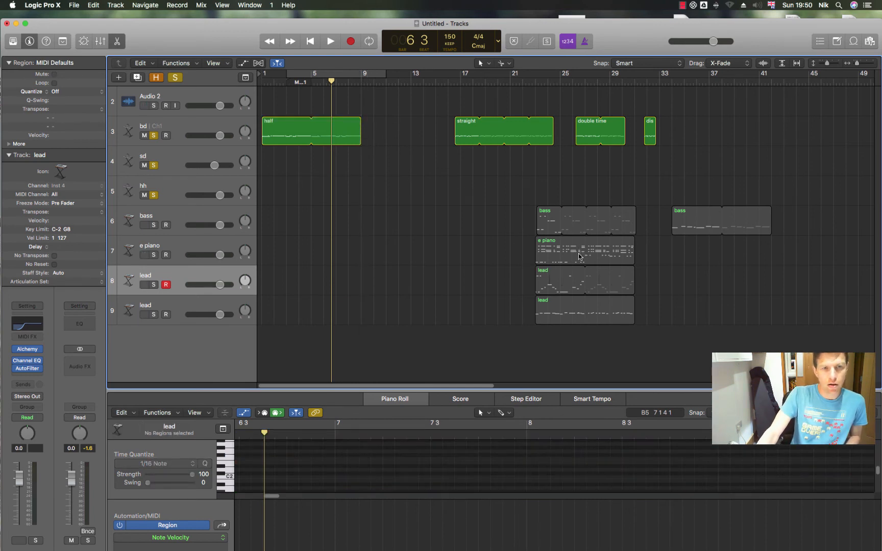
Step: Move the e piano region to bar 1 and clear all track solos
drag(579, 256, 298, 240)
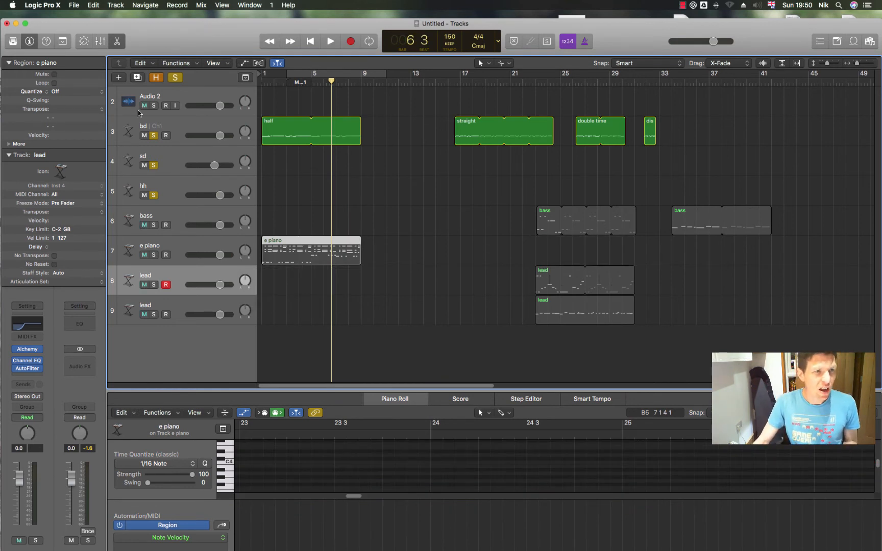
click(175, 78)
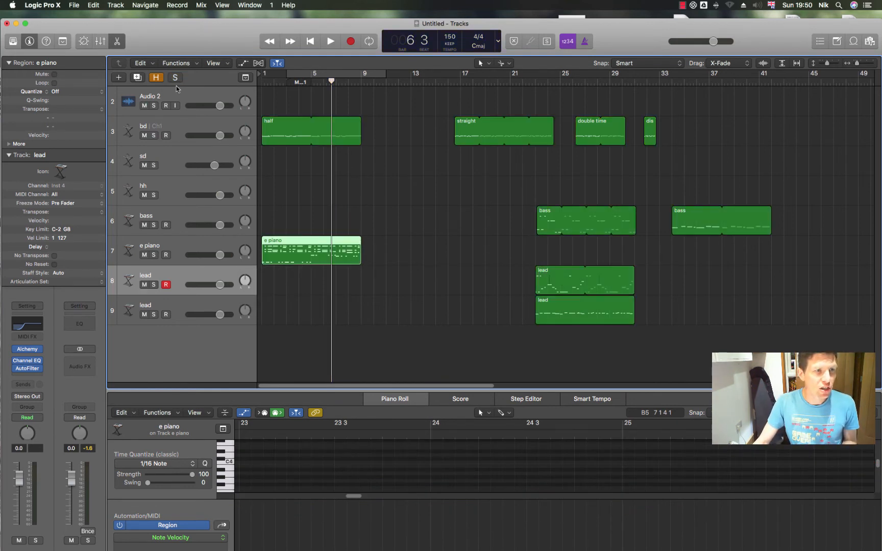
click(360, 290)
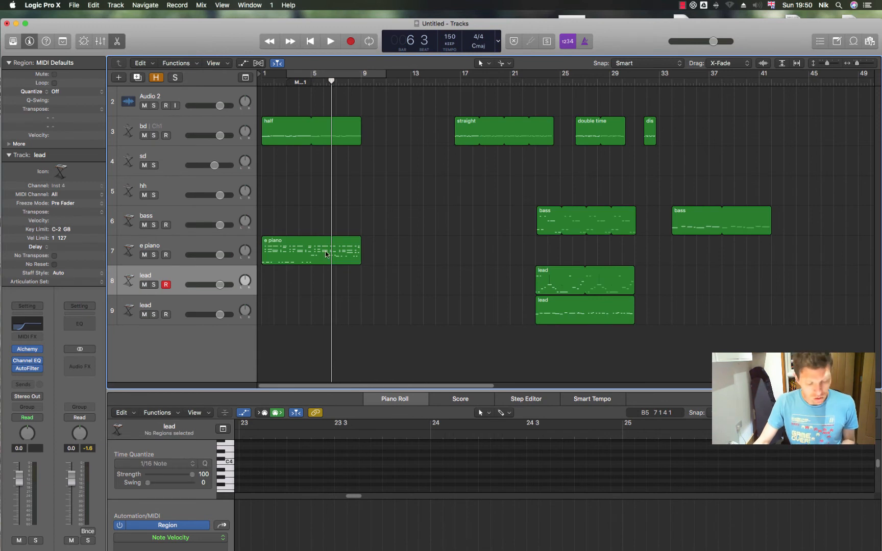
Step: Copy the e piano region to bar 9 and play the arrangement from the beginning
drag(317, 249, 415, 250)
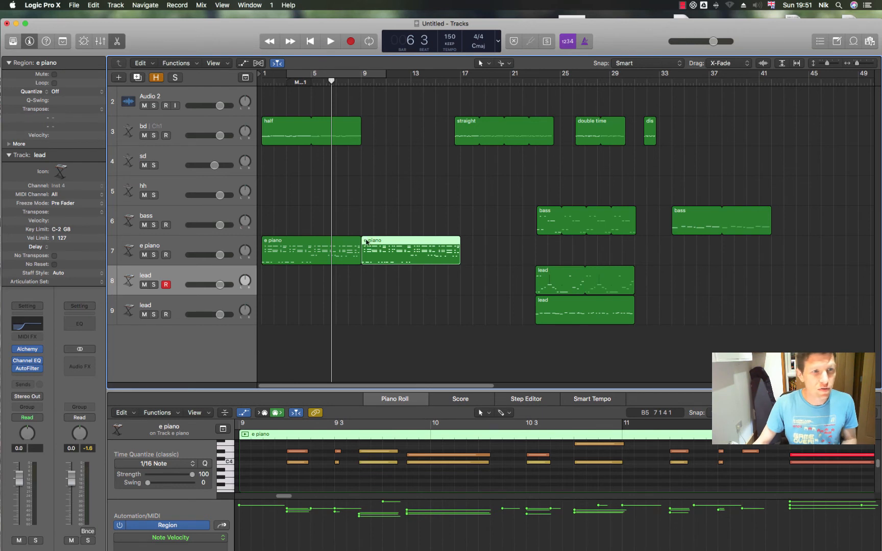
click(308, 224)
key(Return)
key(space)
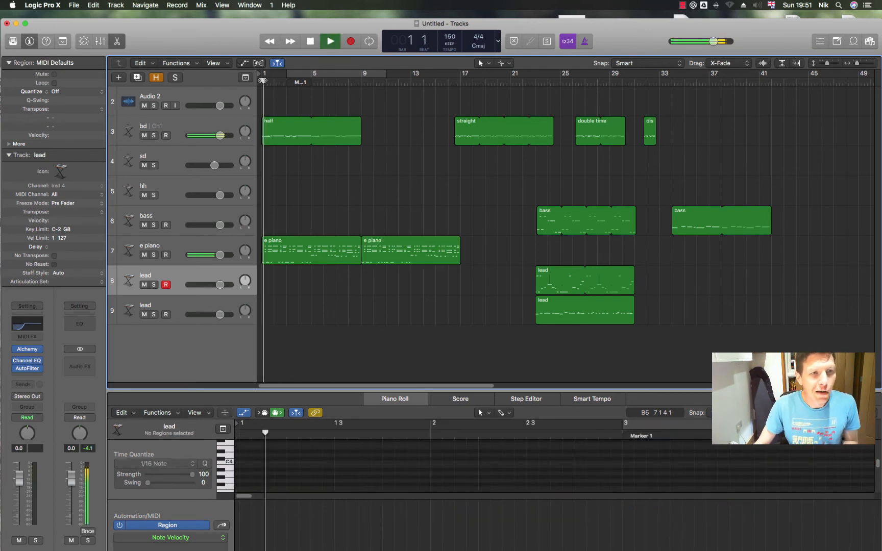
key(space)
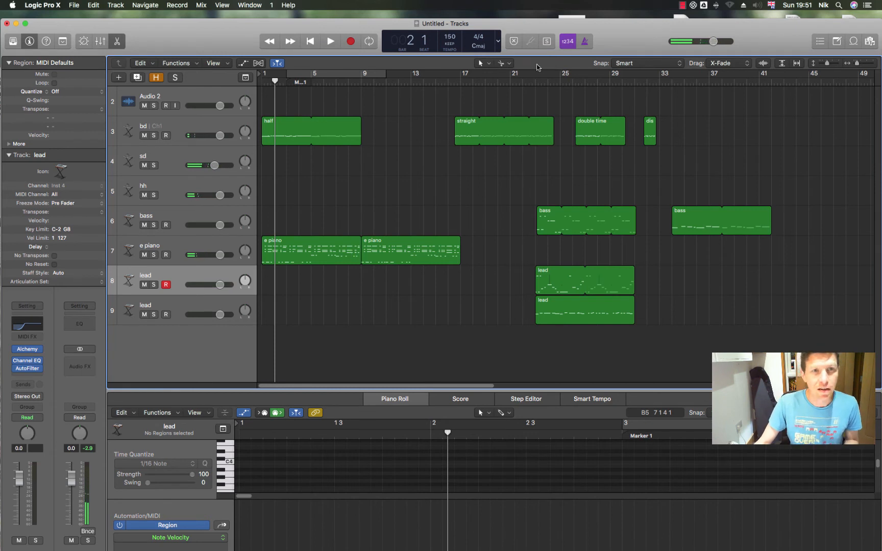
Step: Split the first e piano region at bar 2, shortening crossing notes, and trim the second part to start at bar 3
drag(859, 64, 862, 64)
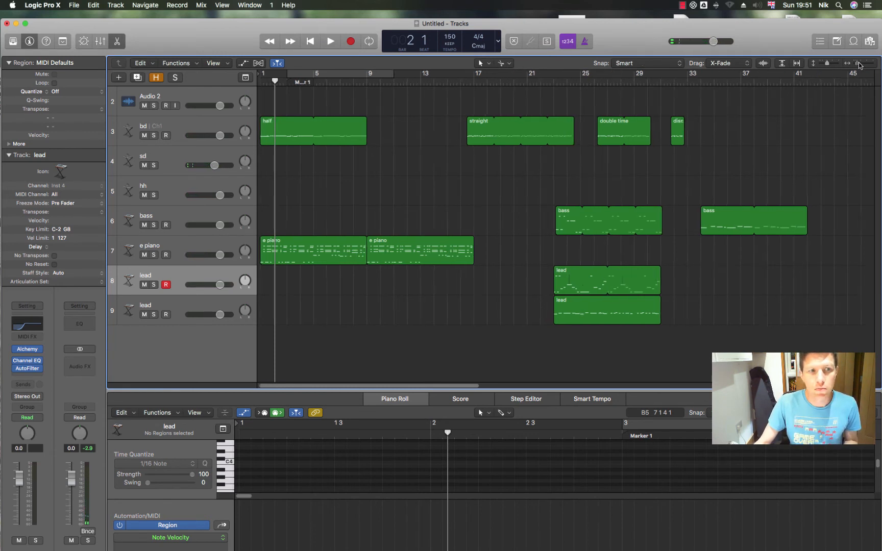
scroll(402, 185, left, 2)
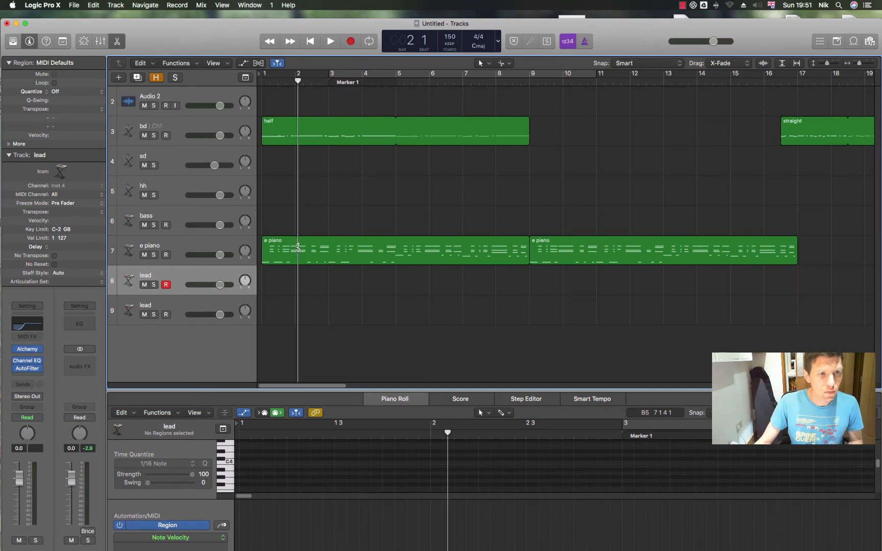
click(298, 248)
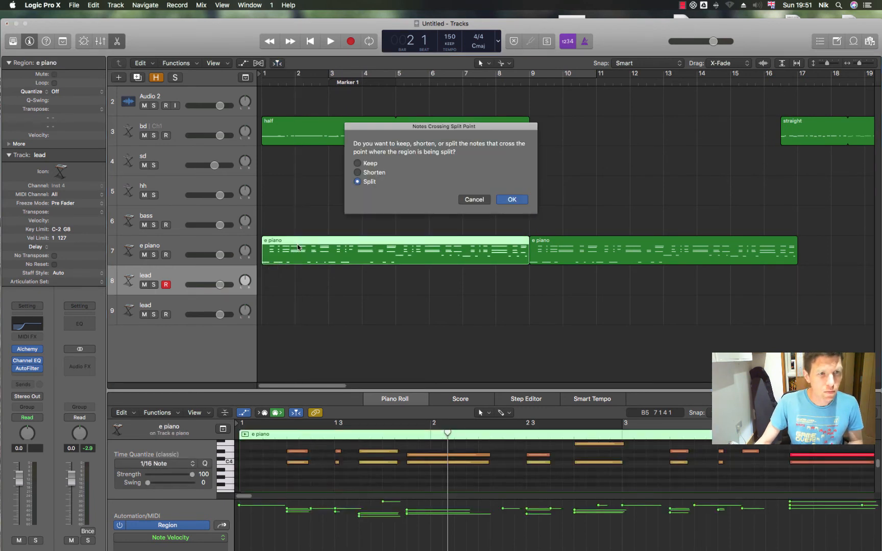
click(378, 173)
click(510, 199)
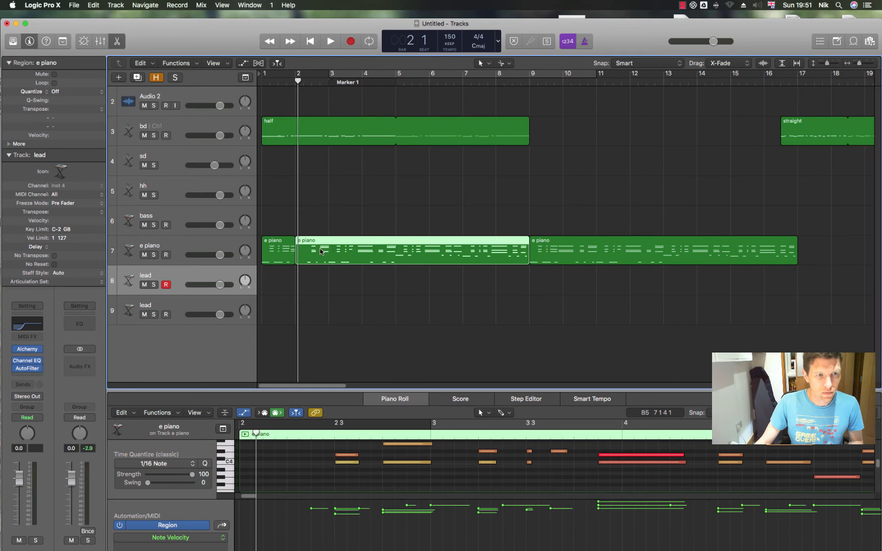
drag(302, 258, 330, 257)
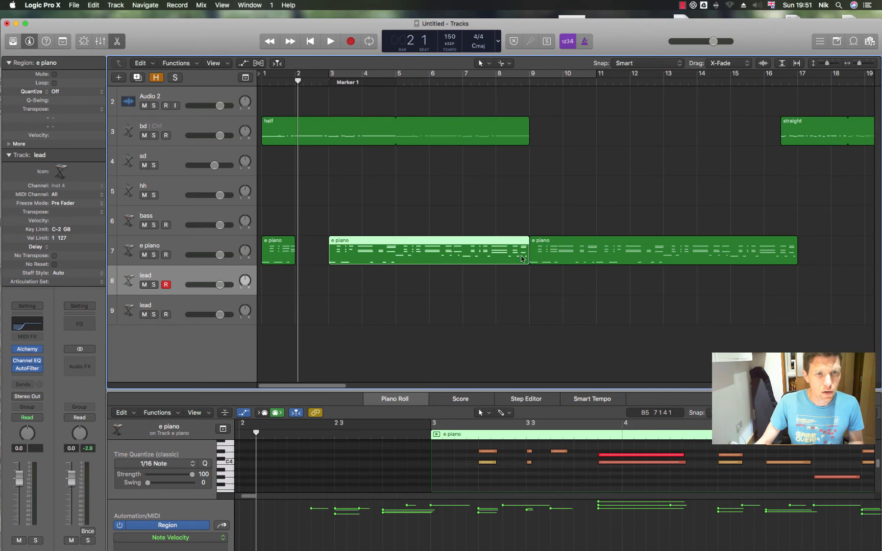
Step: Split the e piano region between bars 3 and 9 at bars 4, 5, 6, 7 and 8, shortening the notes that cross each split
super+click(362, 254)
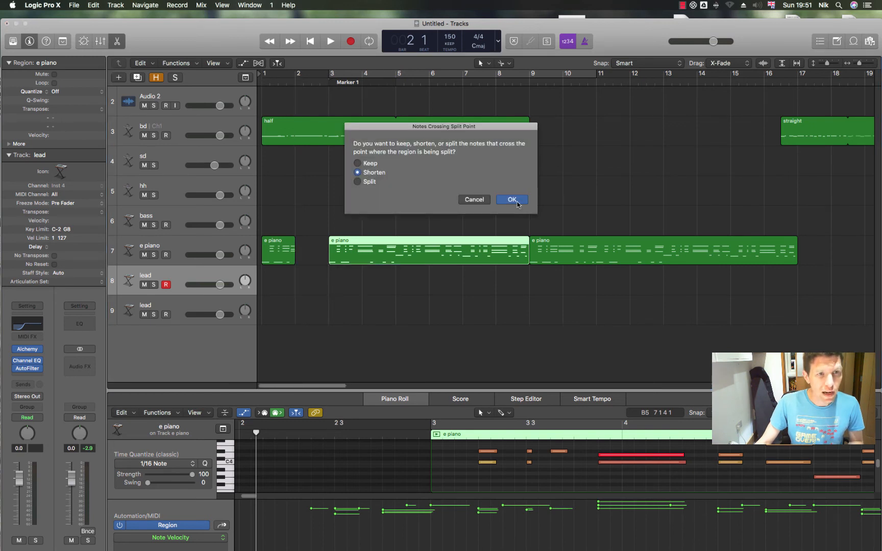
click(512, 200)
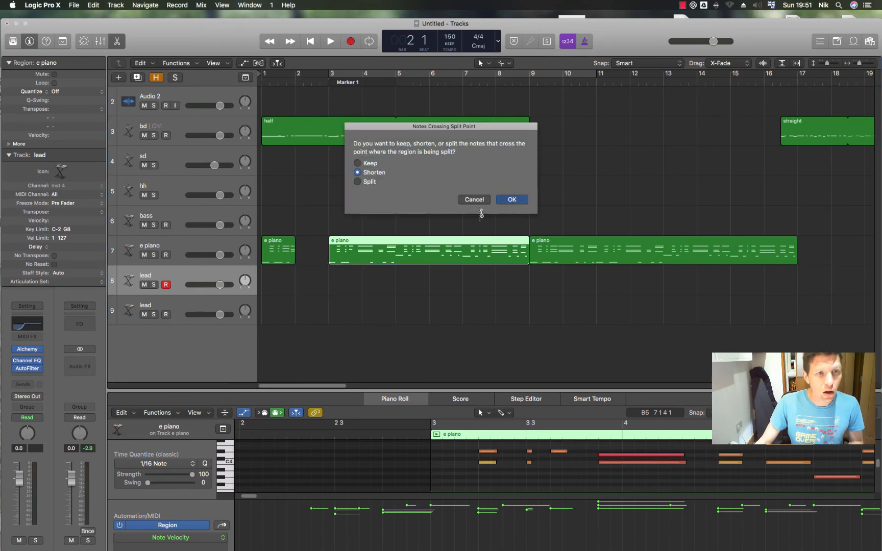
super+click(396, 258)
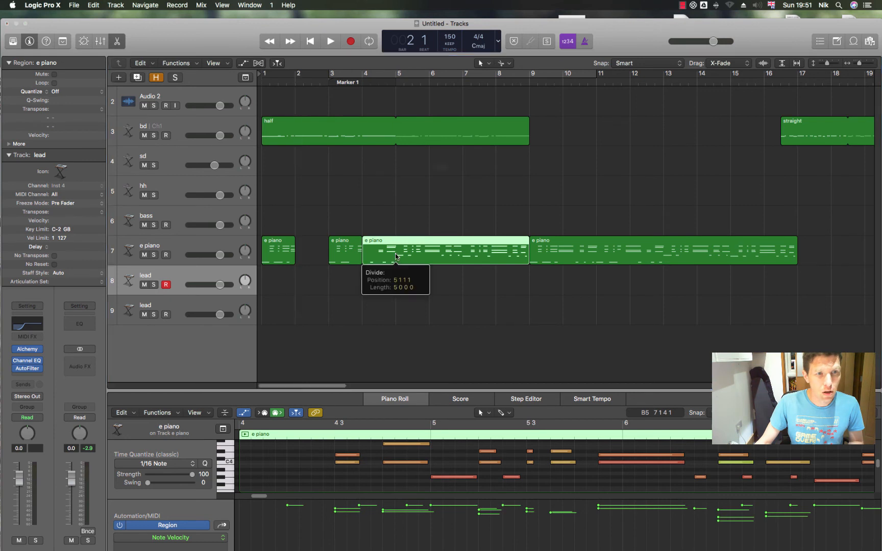
click(507, 199)
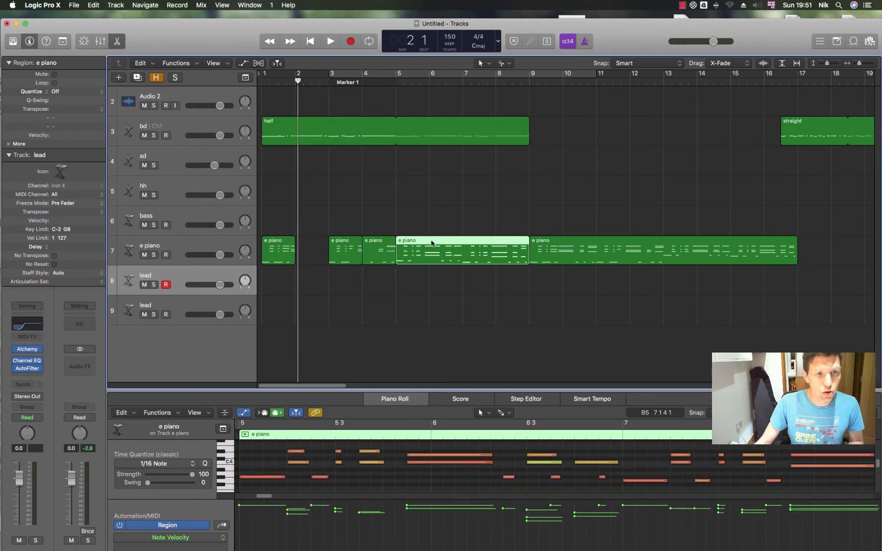
super+click(431, 252)
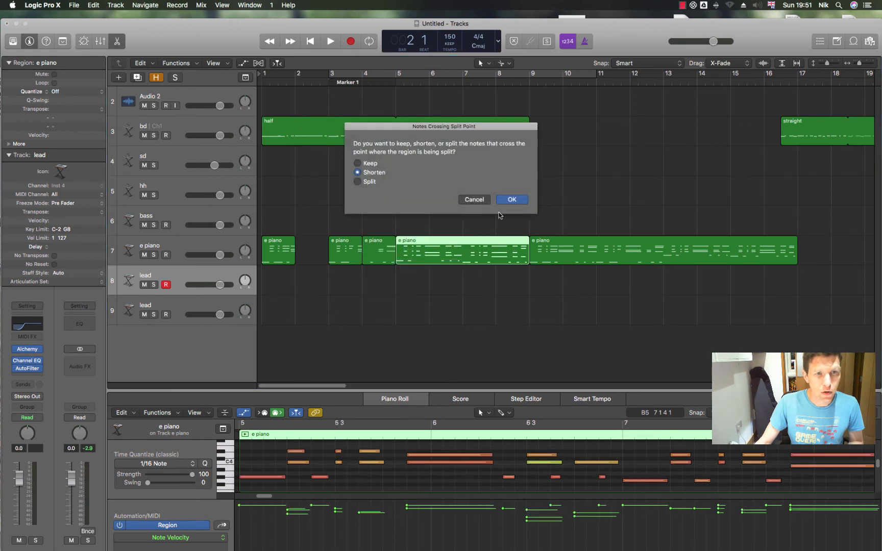
click(510, 200)
super+click(463, 257)
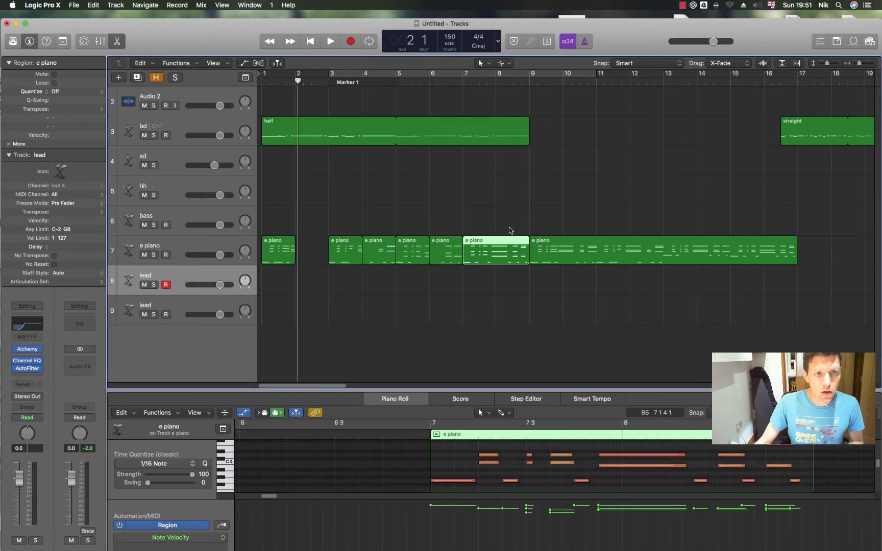
super+click(494, 252)
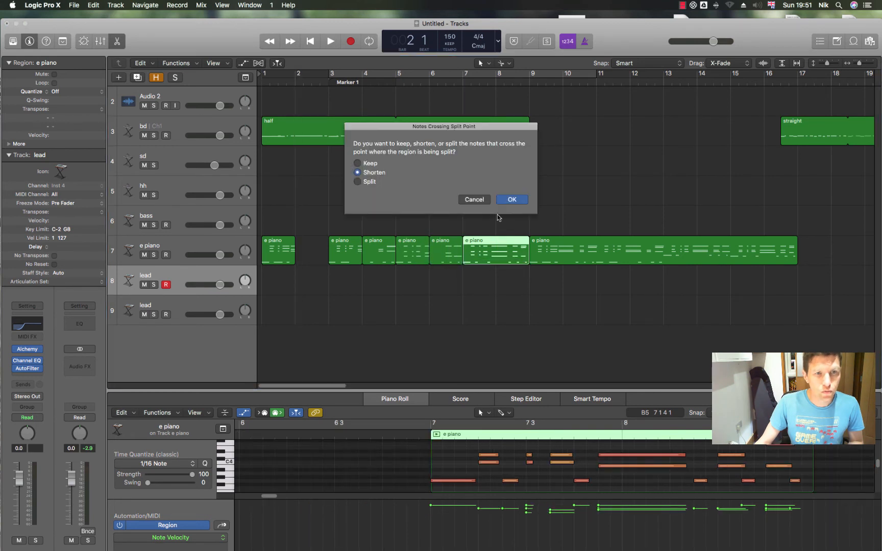
click(510, 200)
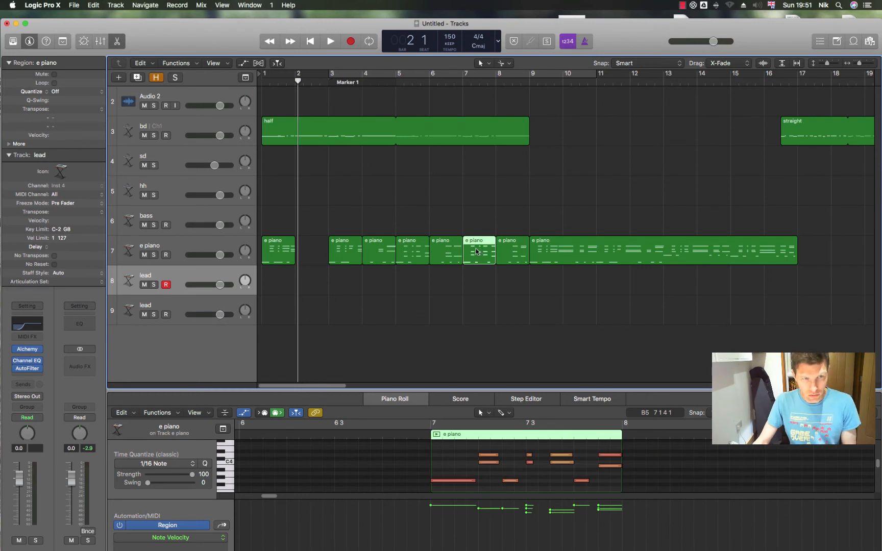
Step: Delete the e piano pieces at bars 4, 6 and 8, and play the arrangement from the beginning
click(375, 249)
key(BackSpace)
click(443, 253)
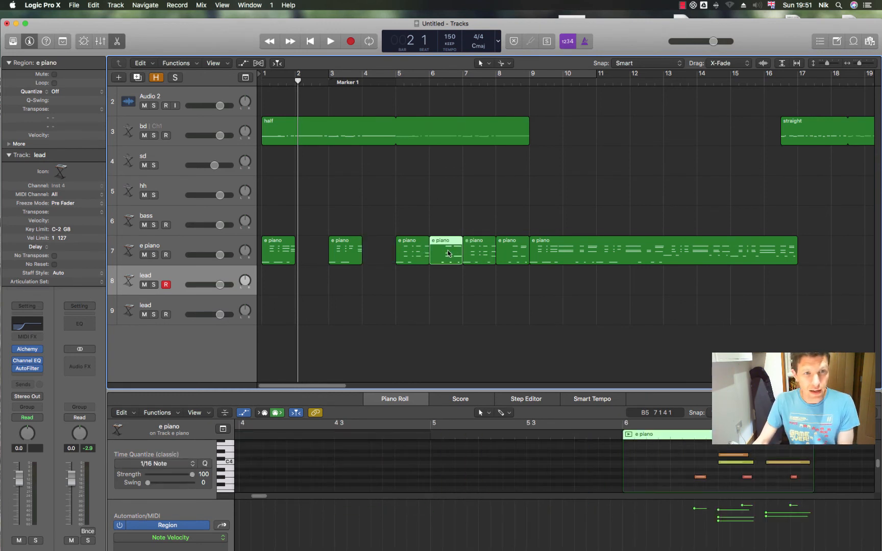
key(BackSpace)
click(508, 254)
key(BackSpace)
key(Return)
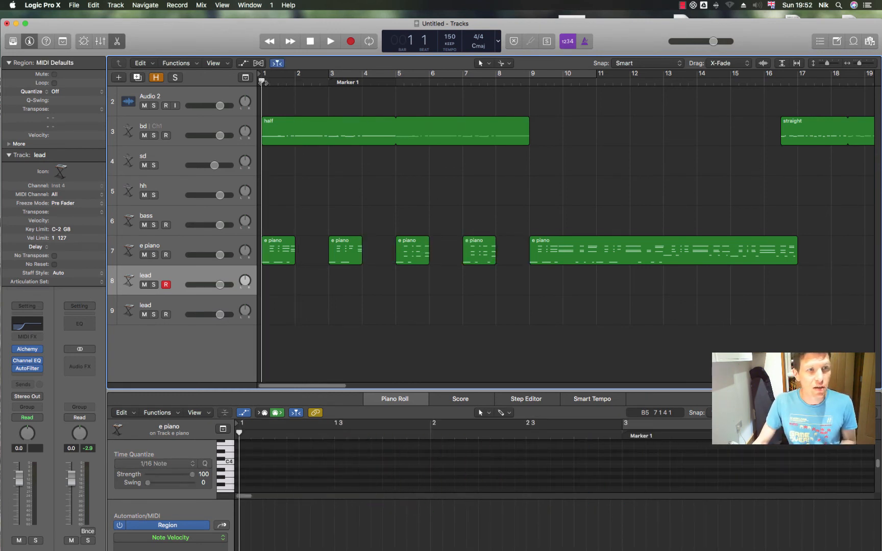
key(space)
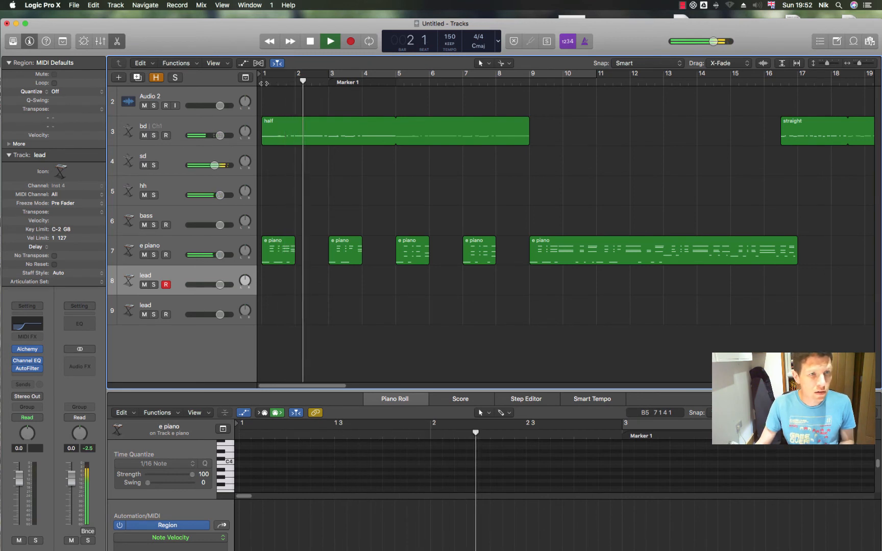
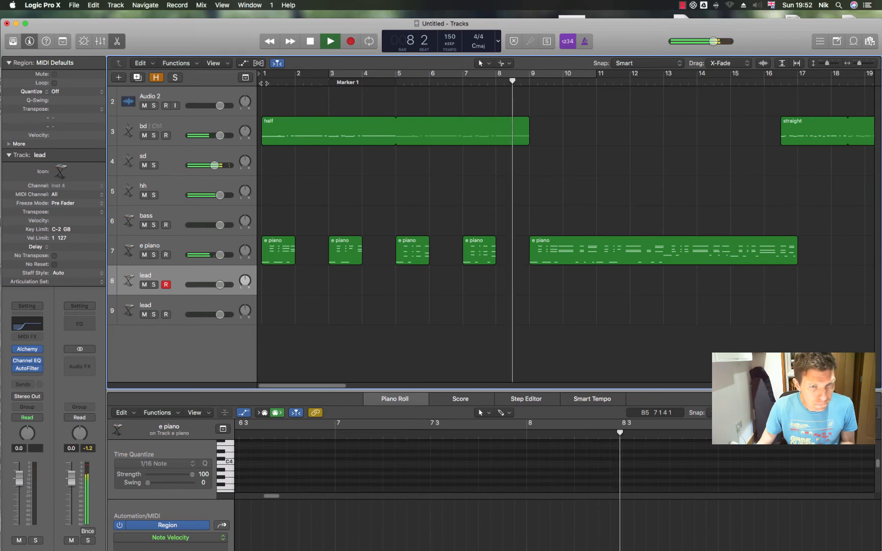
Step: Extend the looped half drum region to bar 17 and play the arrangement from bar 9
key(space)
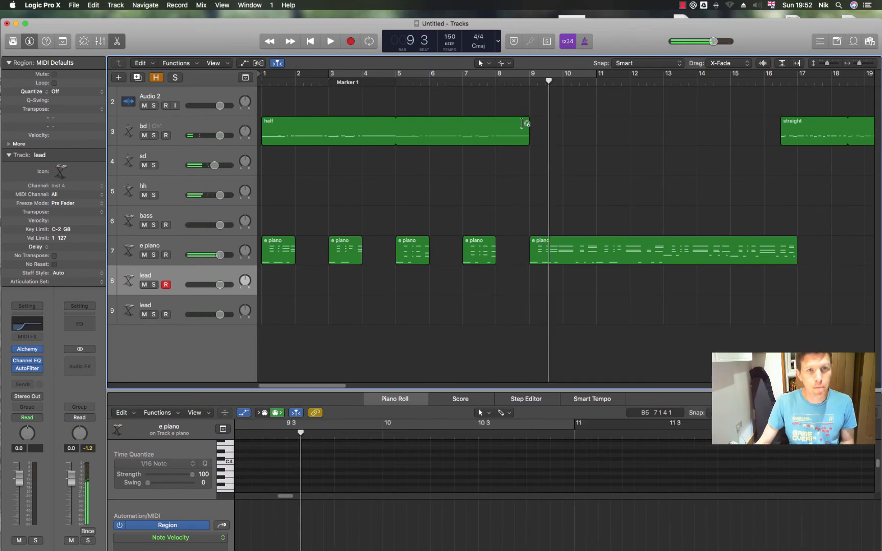
drag(528, 123, 796, 123)
double_click(530, 80)
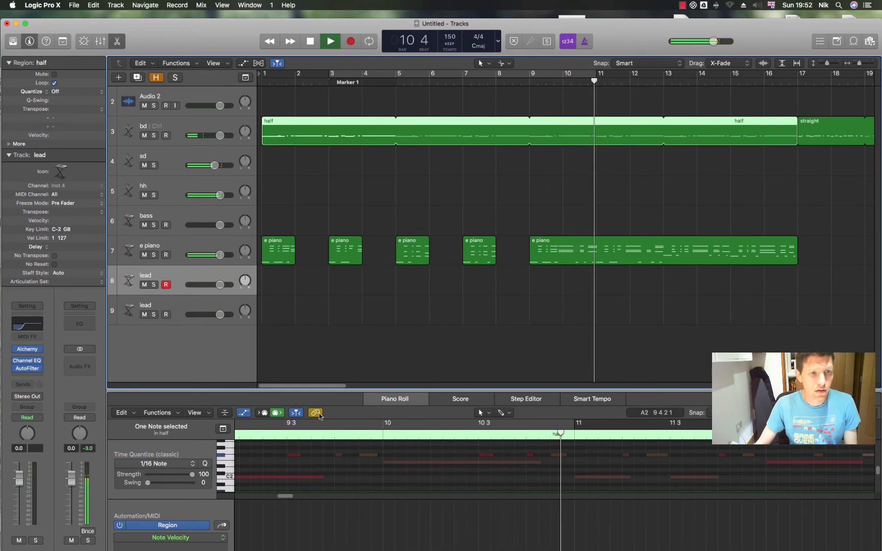
drag(859, 63, 857, 64)
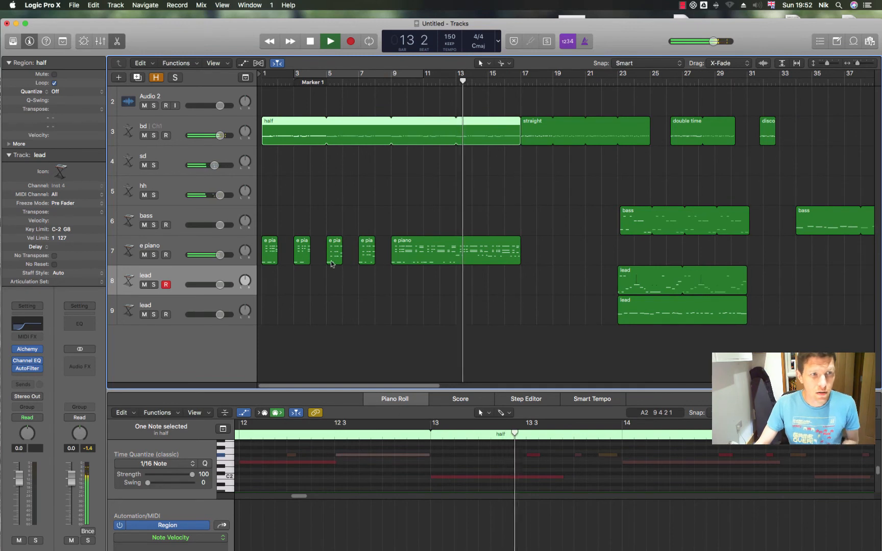
key(space)
Step: Group the bd, sd and hh tracks into a Summing Stack
drag(184, 127, 178, 175)
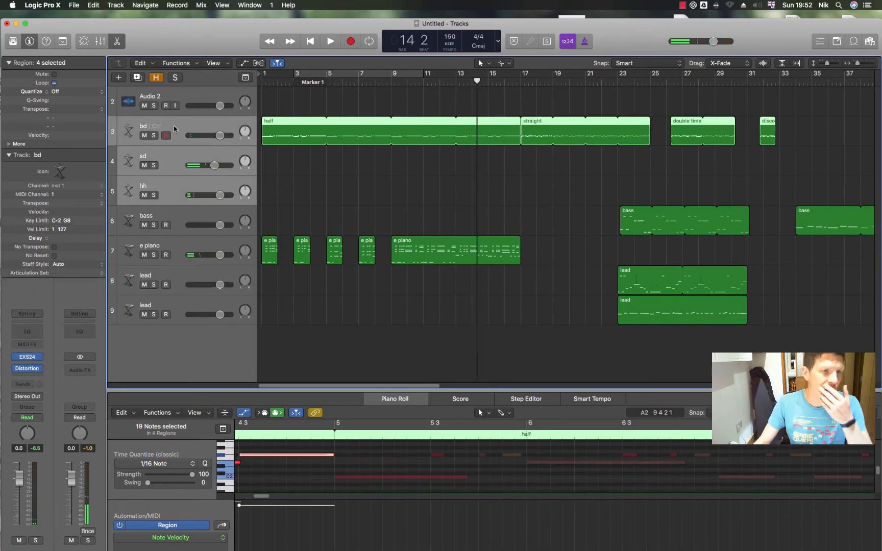
click(169, 3)
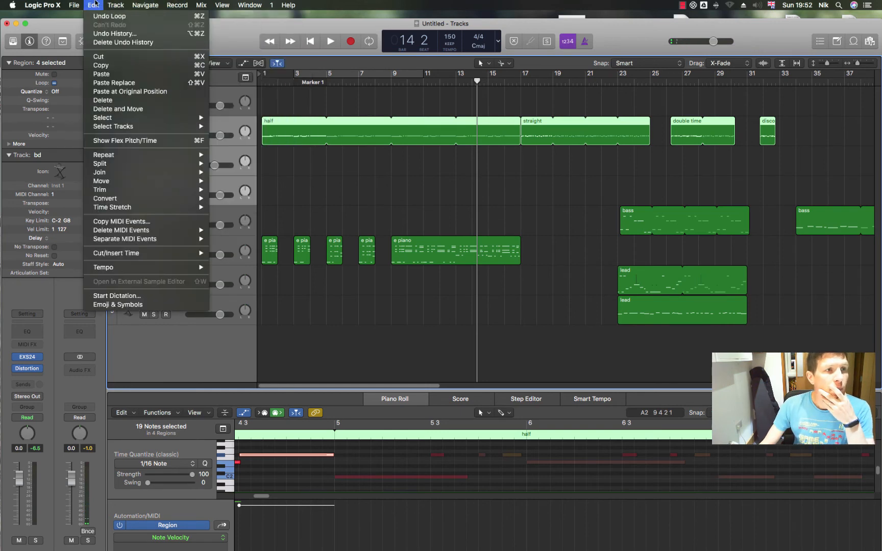
mouse_move(116, 4)
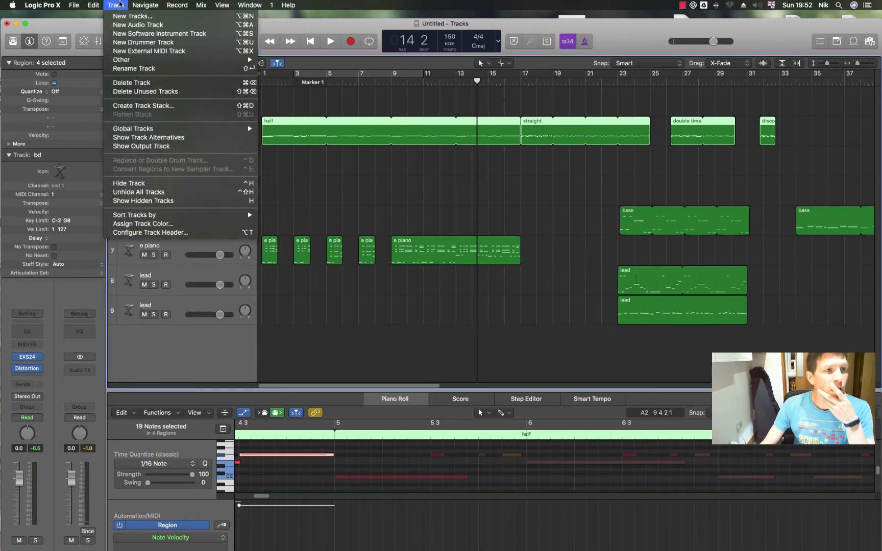
click(143, 106)
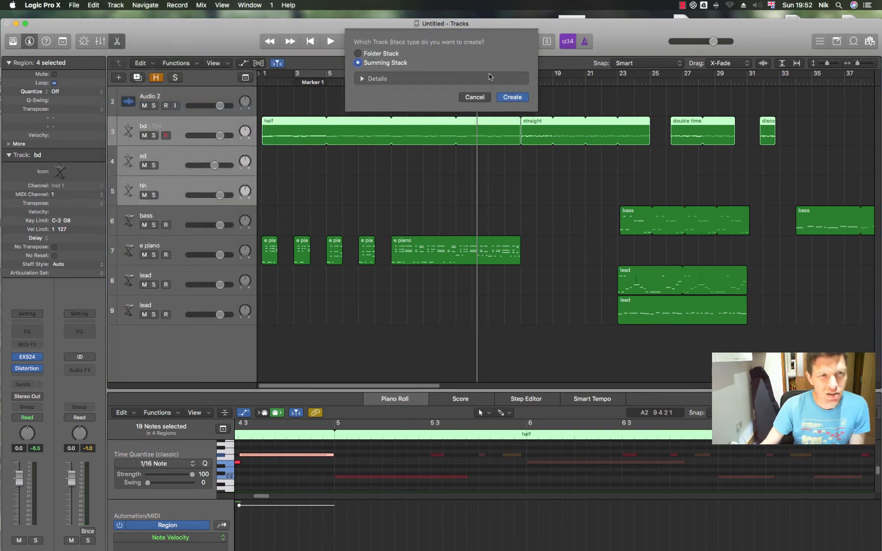
click(500, 97)
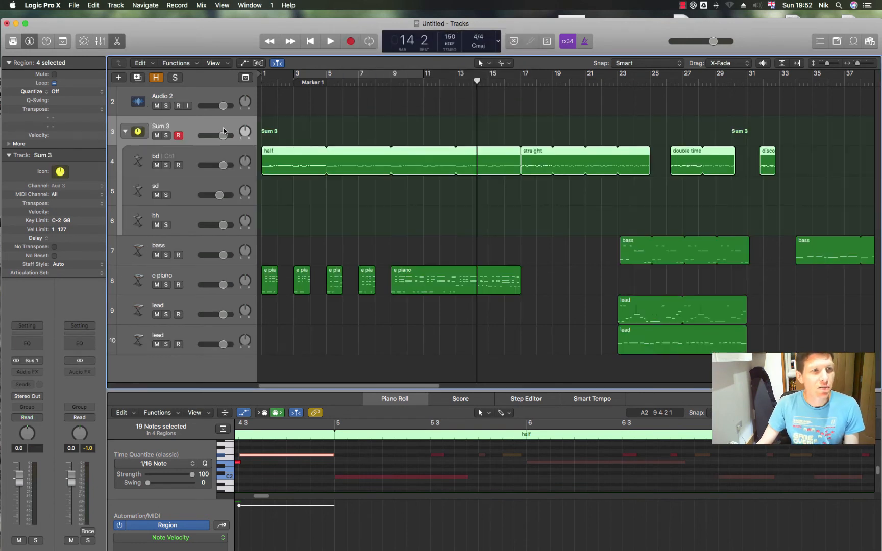
Step: Insert a Compressor on the drum summing stack, and shrink and reposition its window so the tracks stay accessible
click(38, 371)
mouse_move(59, 474)
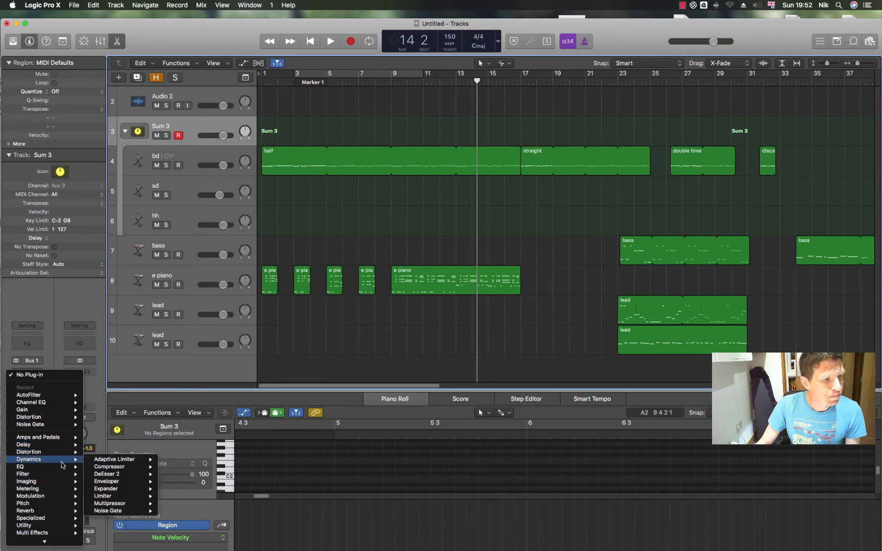
mouse_move(67, 452)
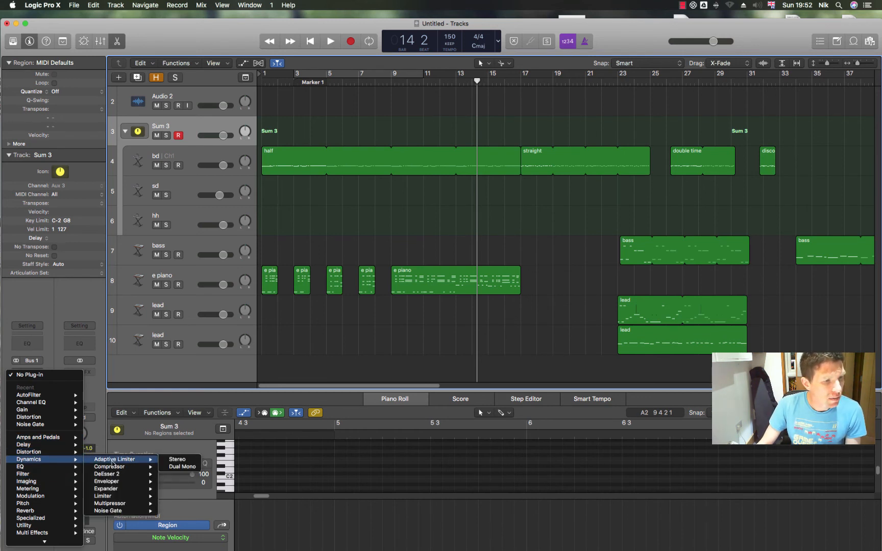
click(114, 467)
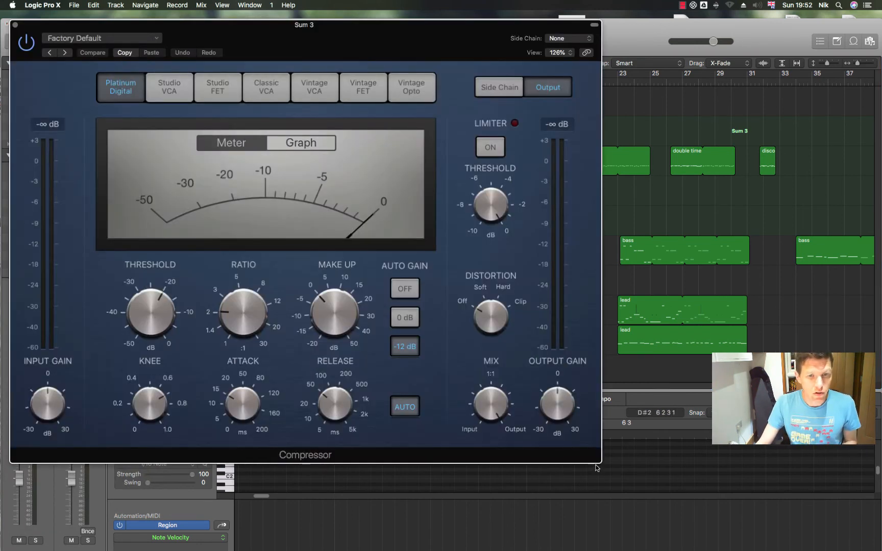
drag(597, 463, 419, 339)
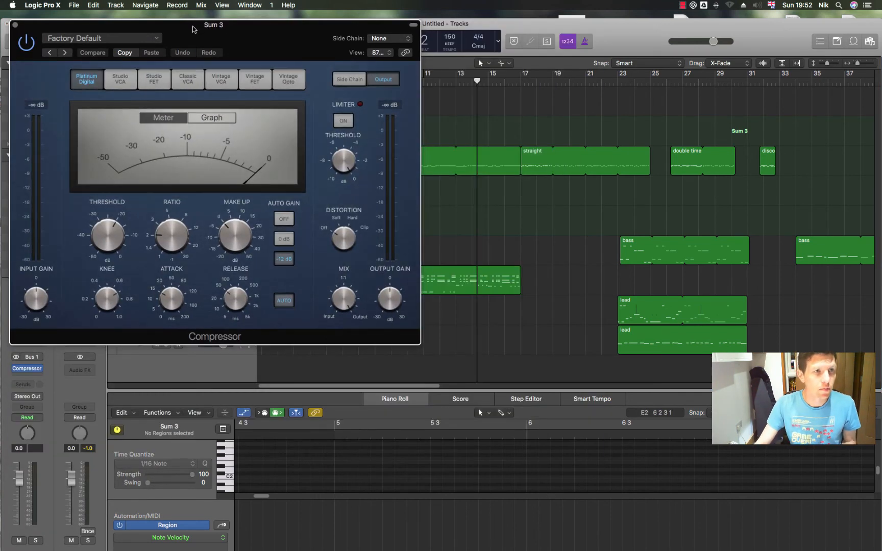
drag(193, 28, 611, 169)
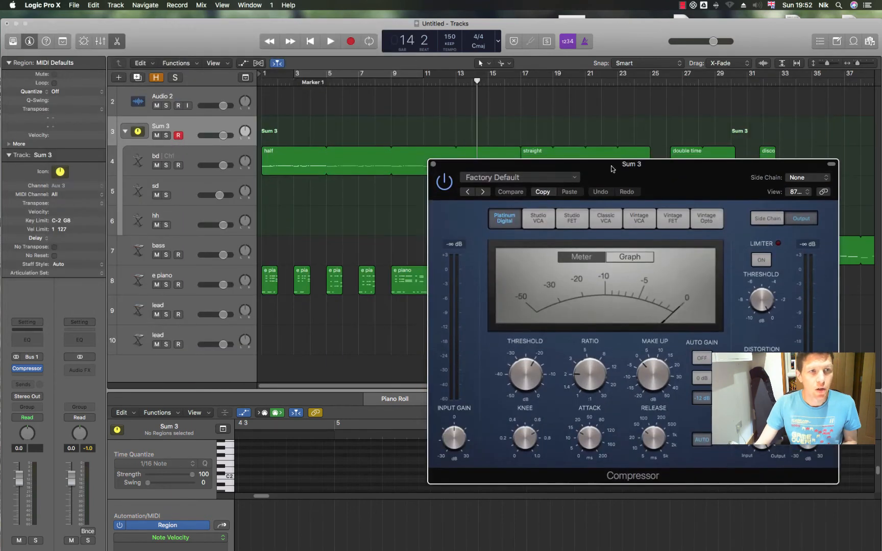
Step: Raise the drum stack Compressor's ratio to about 6.8:1 and lower its threshold while playing the arrangement from the beginning
click(306, 42)
key(space)
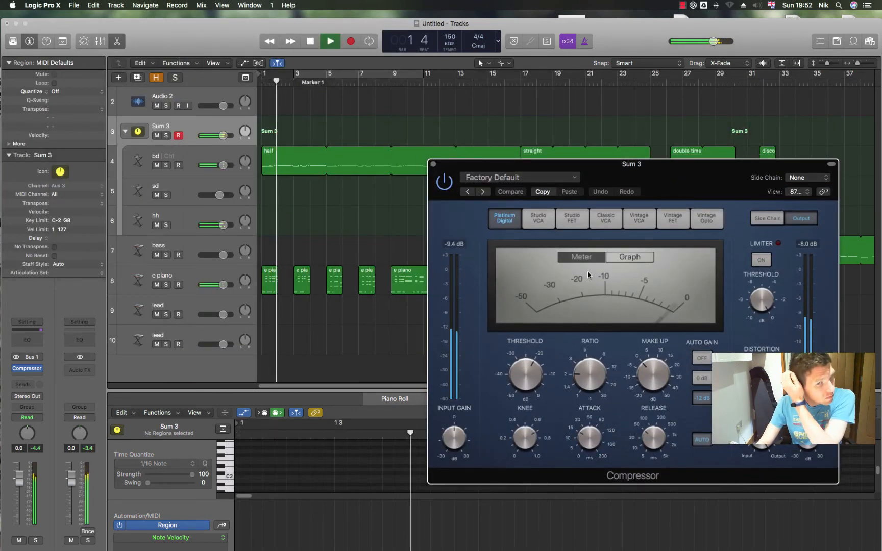
drag(588, 370, 587, 333)
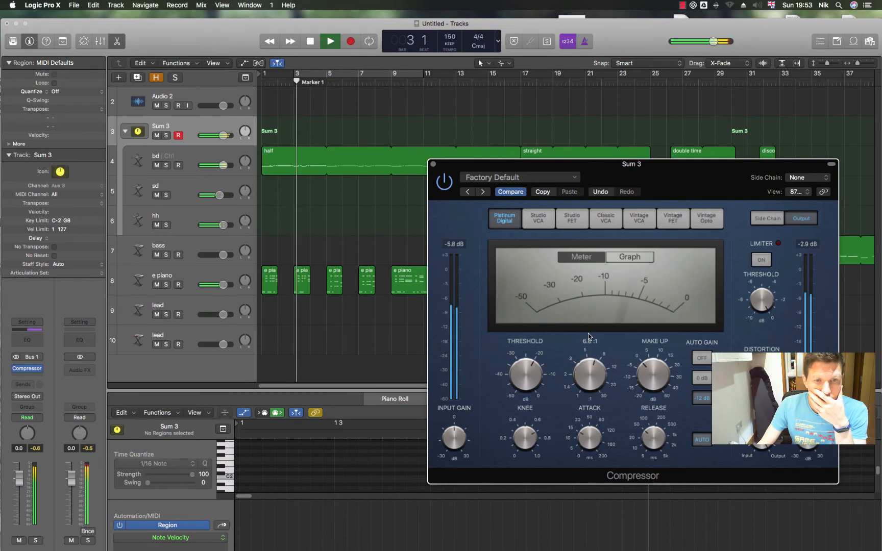
mouse_move(515, 376)
mouse_down()
mouse_move(513, 395)
mouse_move(520, 377)
mouse_up()
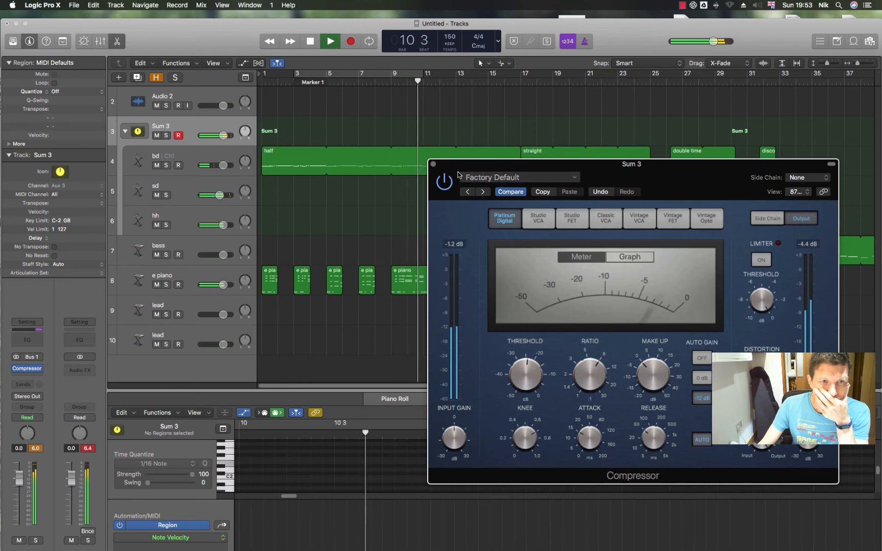
click(433, 164)
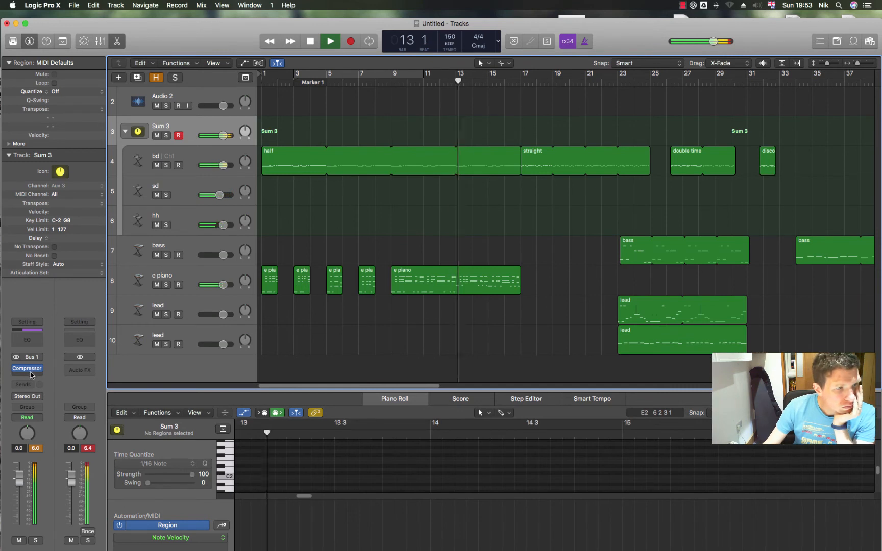
click(309, 43)
Step: Insert a ChromaVerb reverb after the Compressor on the drum stack and move its window clear of the timeline
click(35, 378)
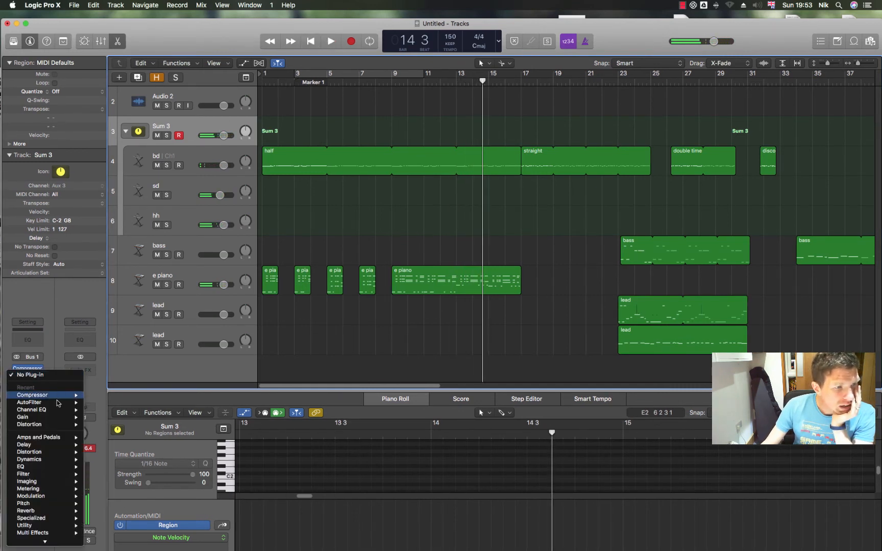
mouse_move(53, 512)
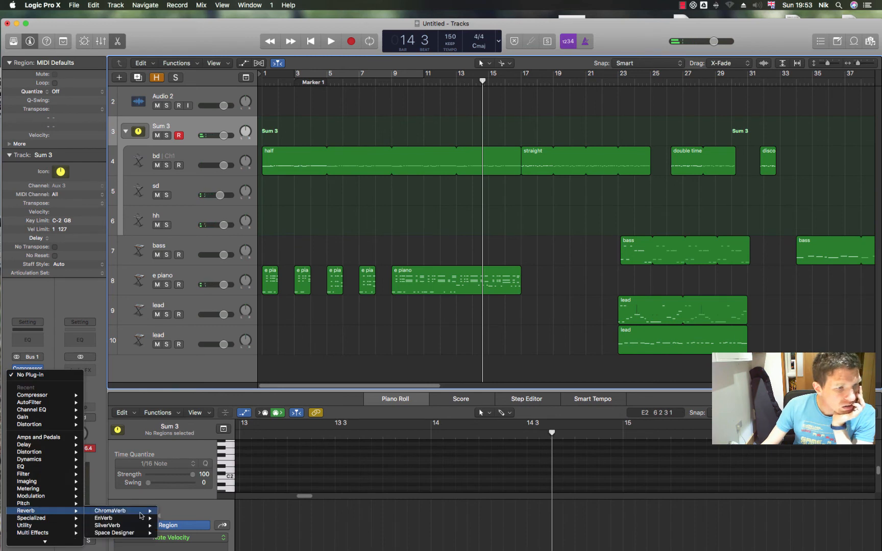
mouse_move(142, 512)
click(338, 239)
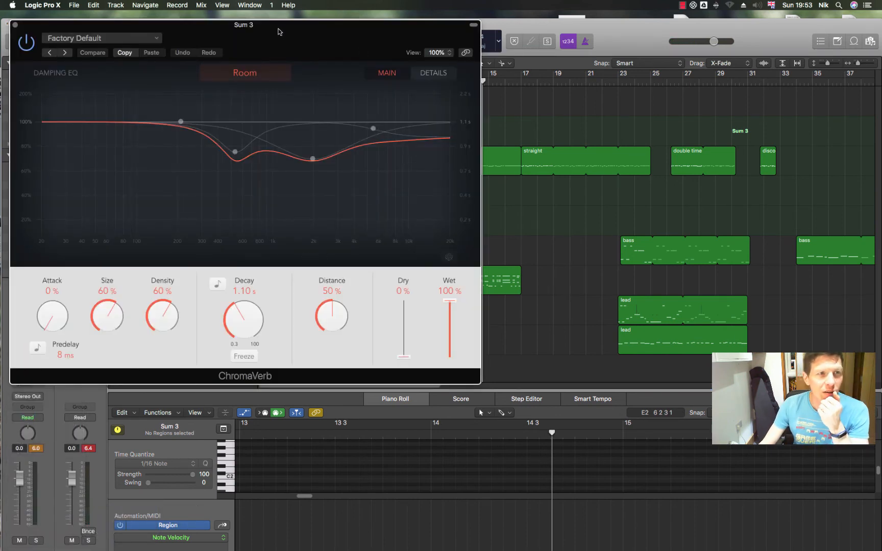
drag(278, 32, 412, 154)
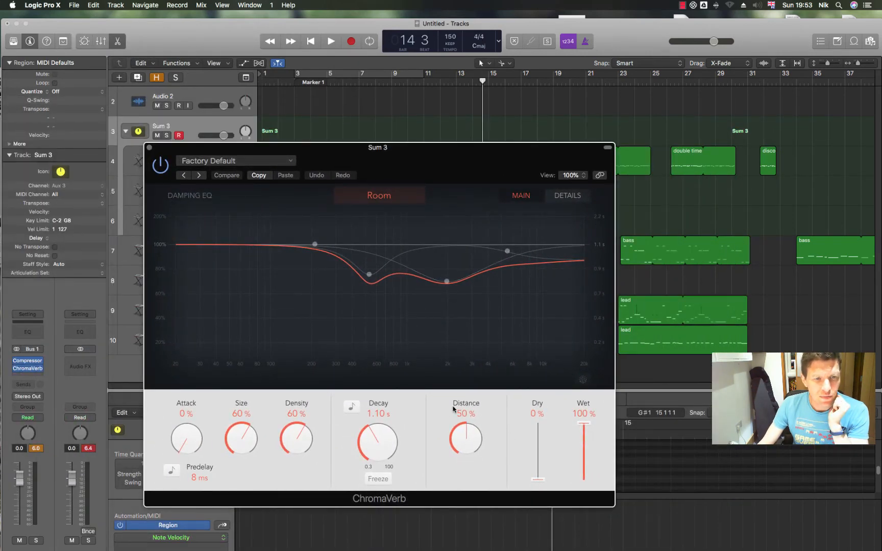
drag(314, 152, 283, 302)
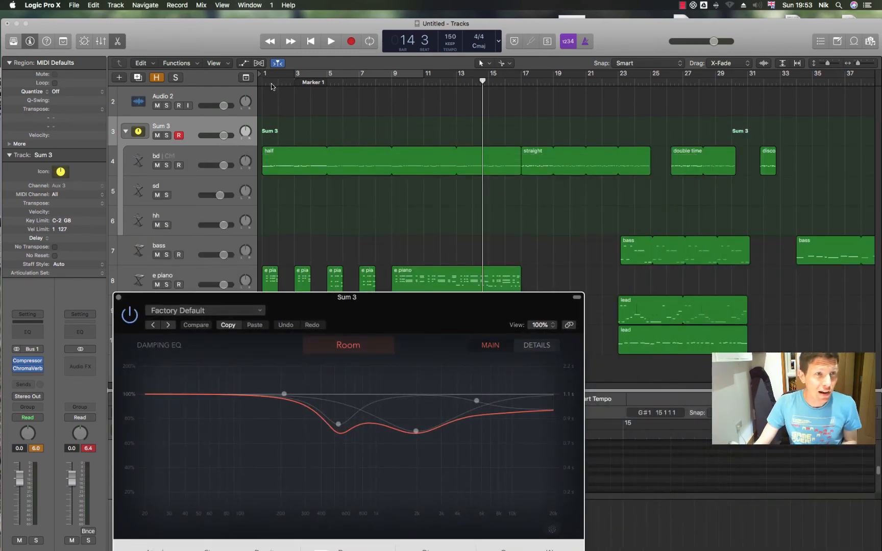
Step: Play from the beginning and set the drum stack's ChromaVerb to 100 % dry and 24 % wet
click(272, 86)
key(space)
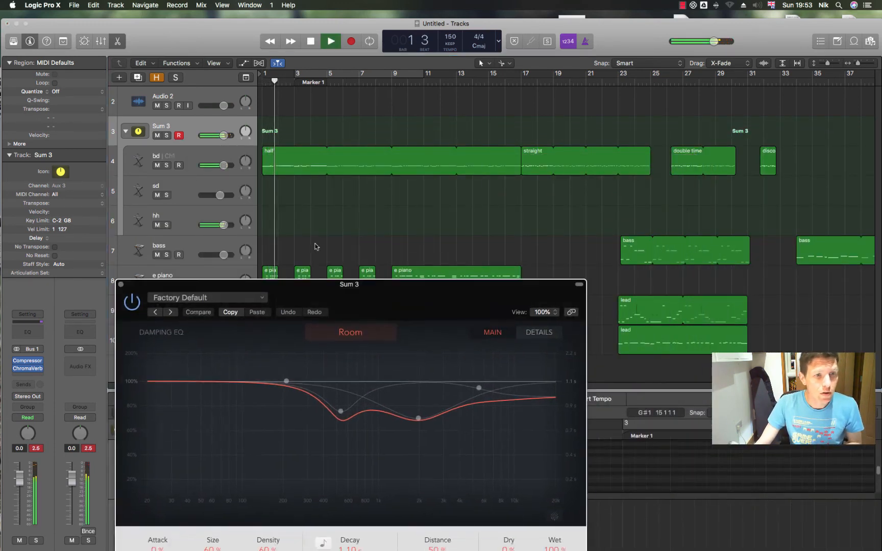
drag(315, 246, 302, 106)
drag(538, 385, 494, 422)
drag(498, 404, 503, 382)
drag(539, 438, 542, 427)
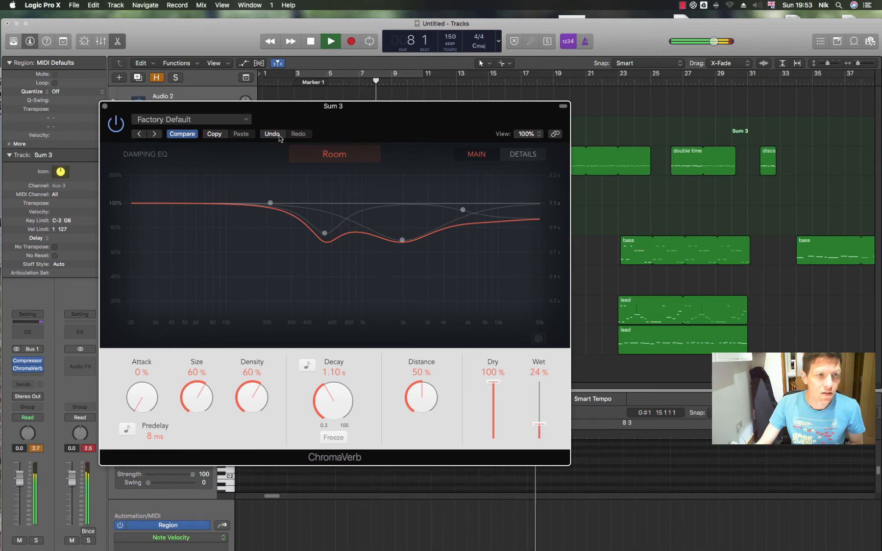
Step: Shape ChromaVerb's damping EQ low band to 340 Hz with a 0.10 ratio and replay the arrangement from the beginning
drag(270, 202, 295, 361)
drag(307, 107, 365, 287)
click(263, 86)
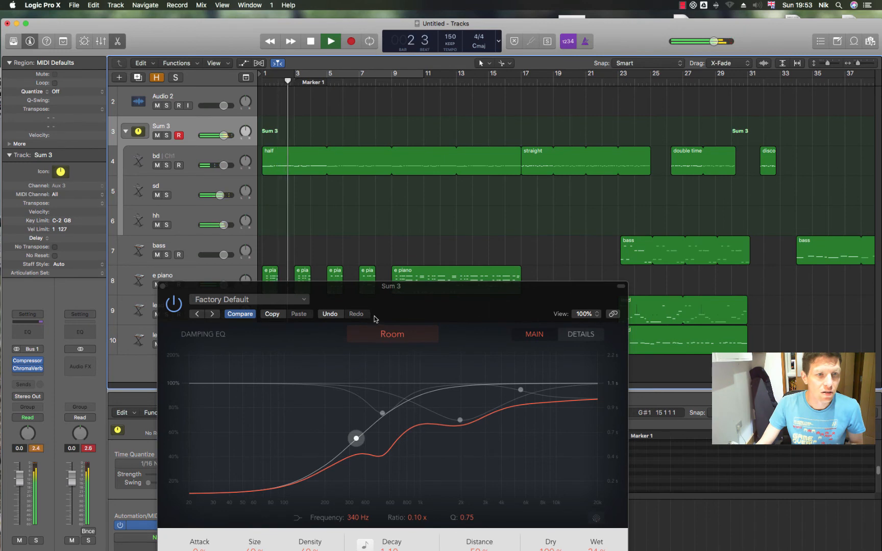
drag(406, 296, 378, 116)
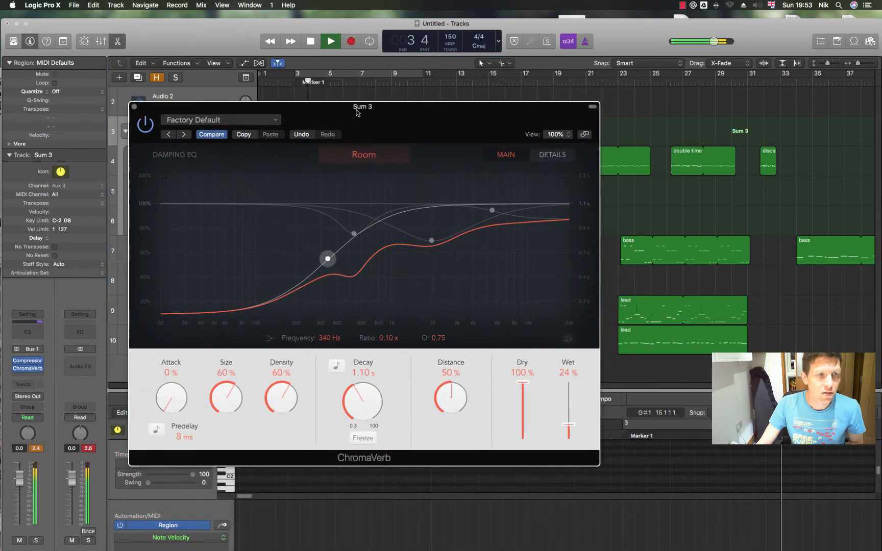
Step: Set the drum reverb's decay to 2.70 s and its wet level to 17 % during playback
drag(567, 418, 568, 398)
drag(347, 398, 356, 380)
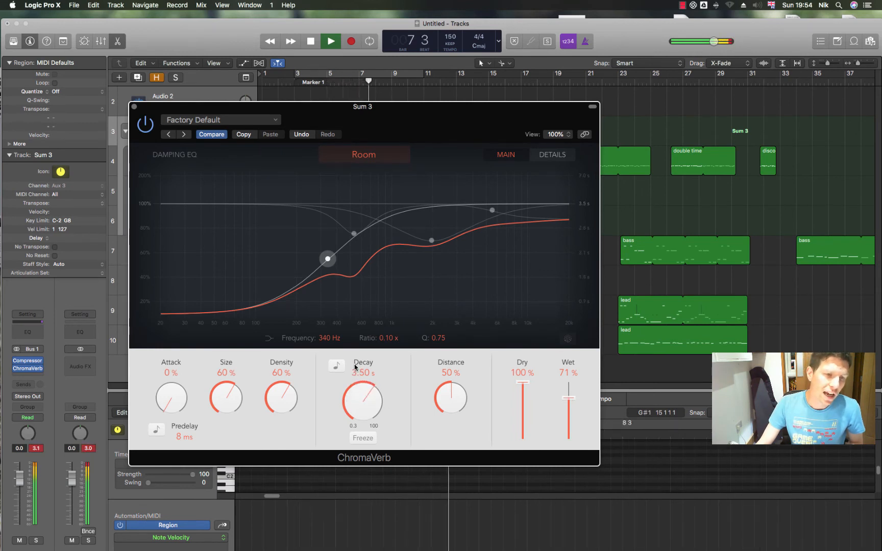
drag(570, 399, 571, 435)
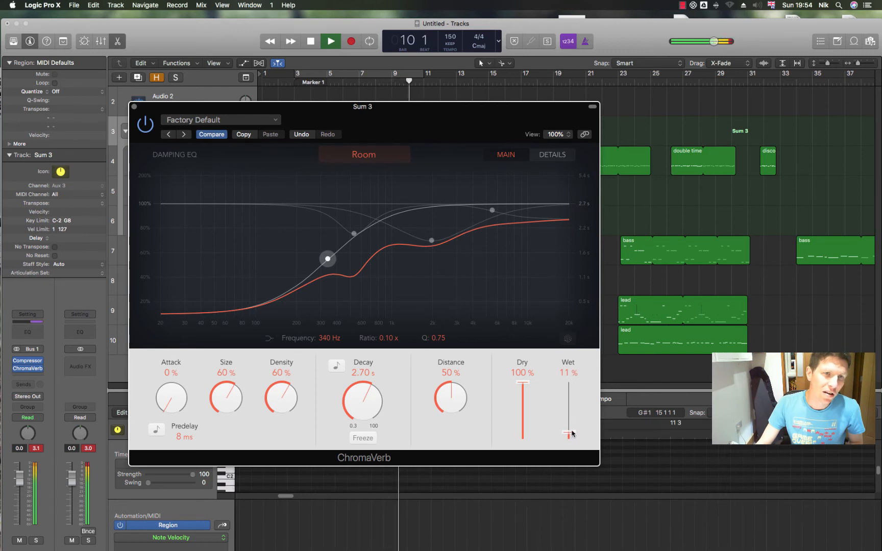
drag(571, 432, 576, 430)
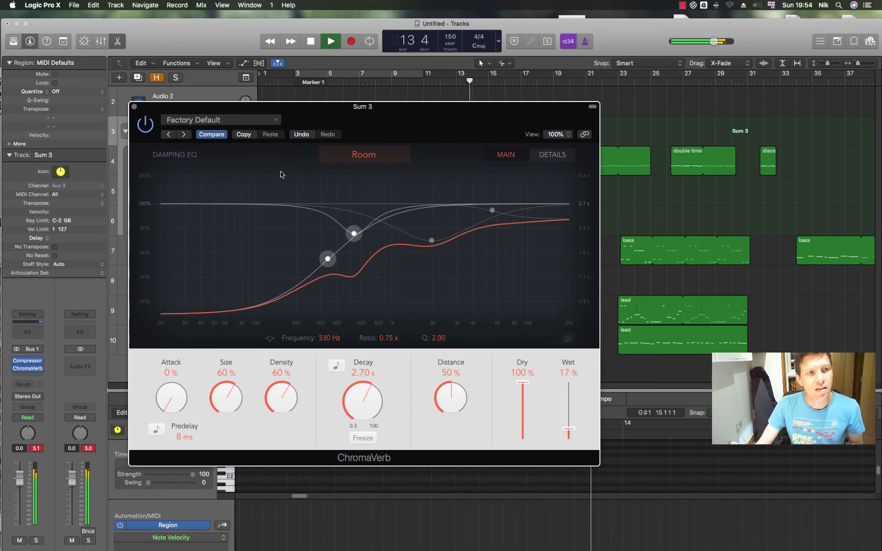
click(133, 107)
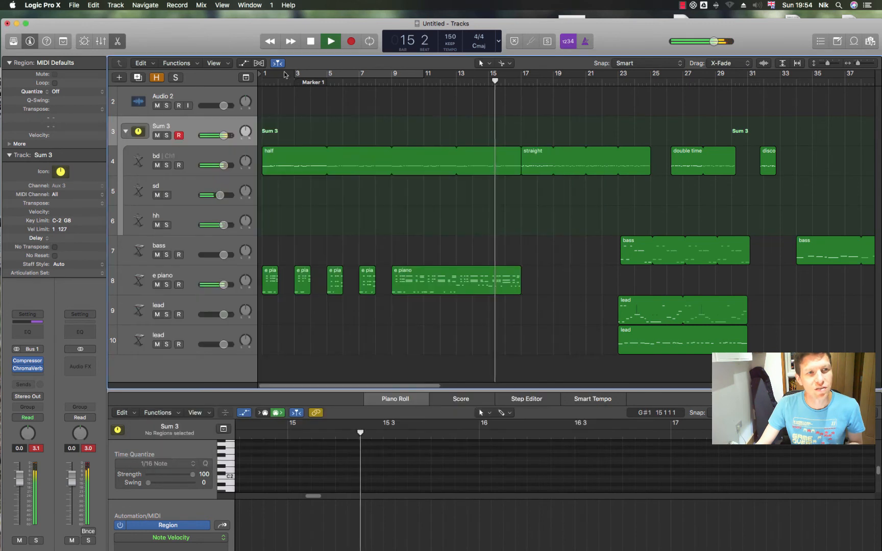
click(311, 47)
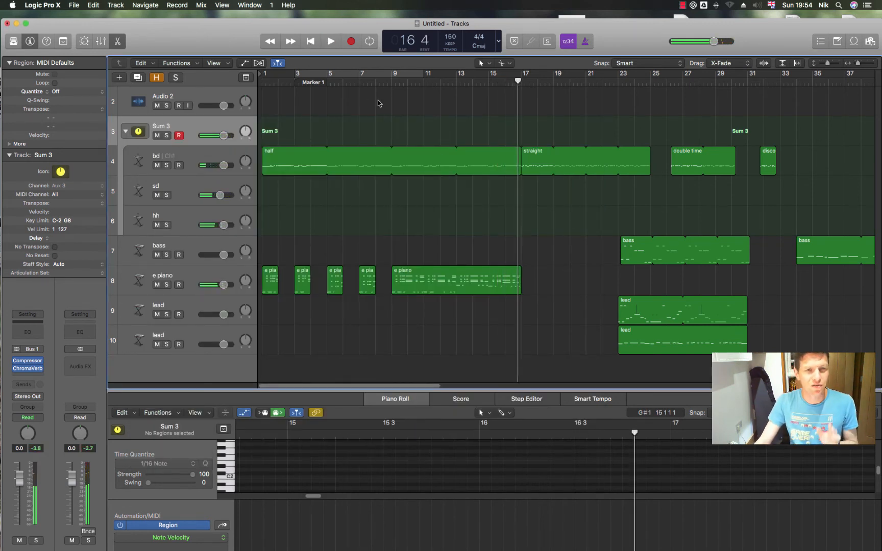
Step: Try a gap before the straight drum region, return it to bar 17, and play from there
drag(534, 169, 550, 164)
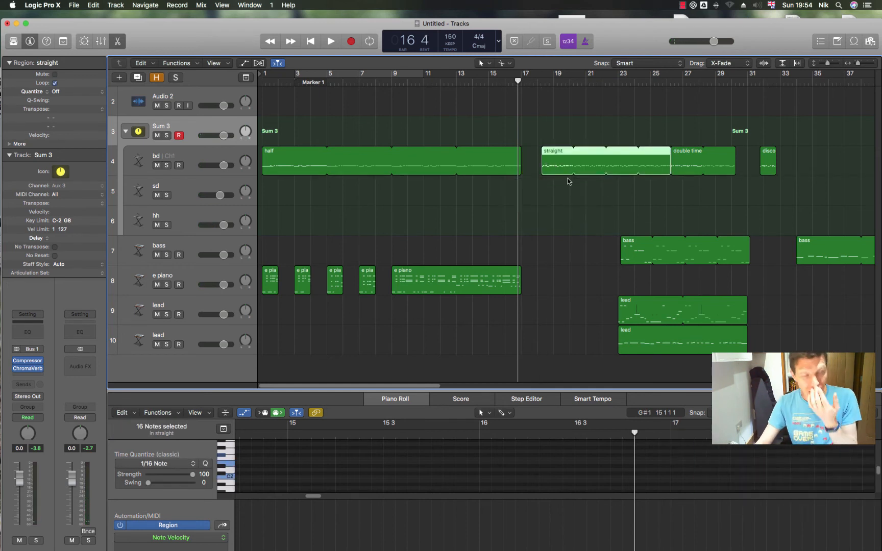
click(534, 249)
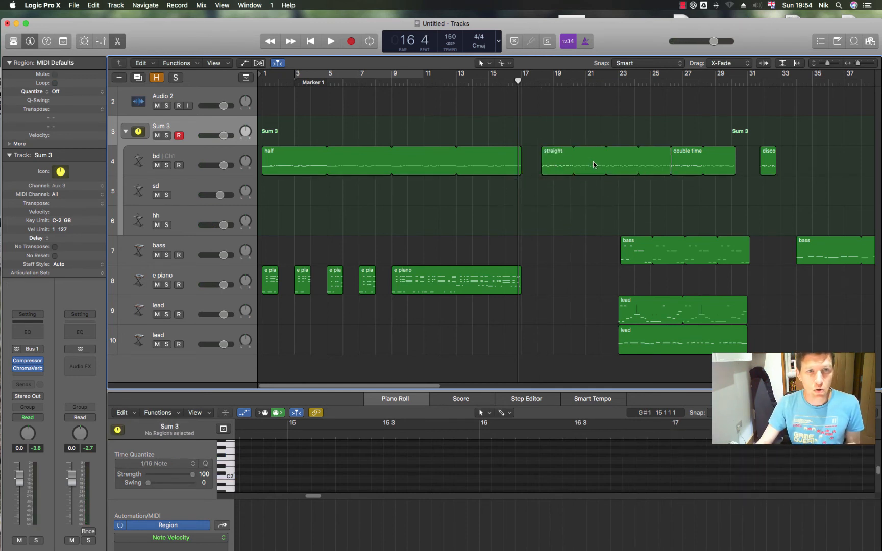
drag(592, 161, 574, 163)
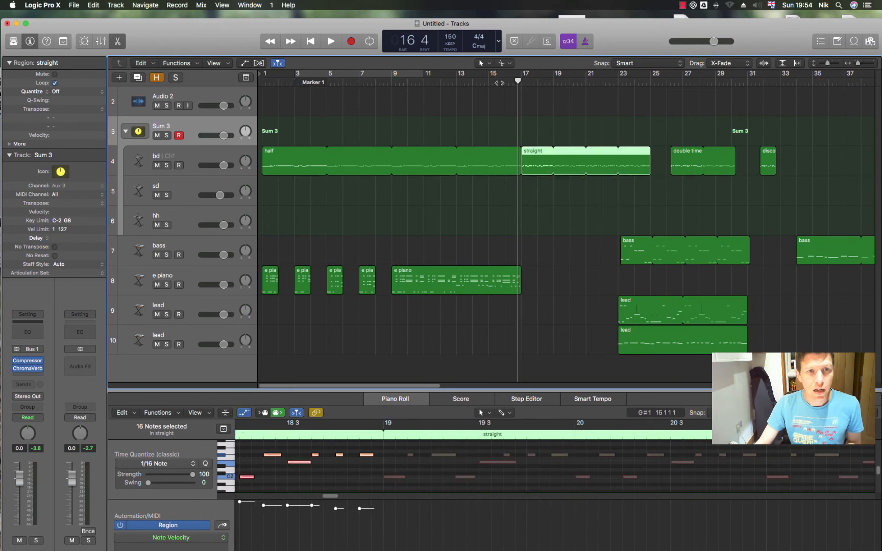
key(space)
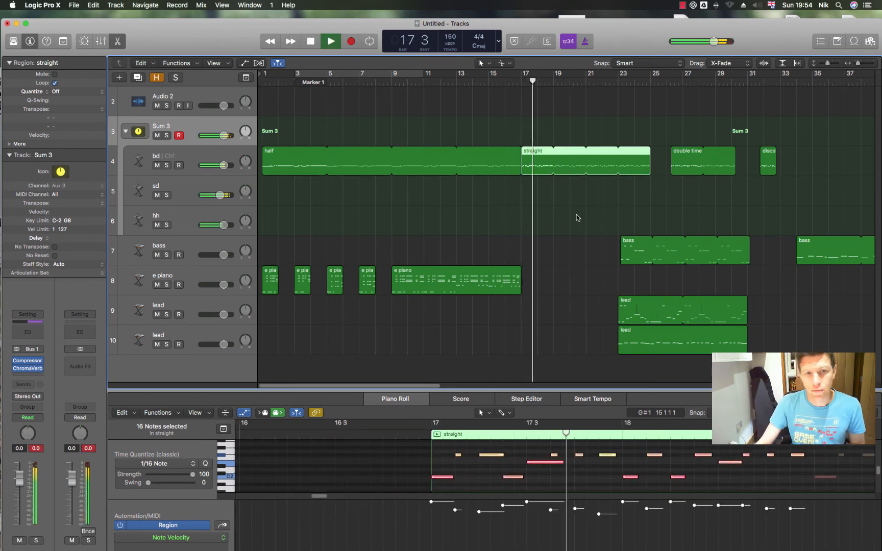
Step: Extend the e piano loop to bar 25 and align the first bass region to bar 17, snapping regions to absolute values
key(space)
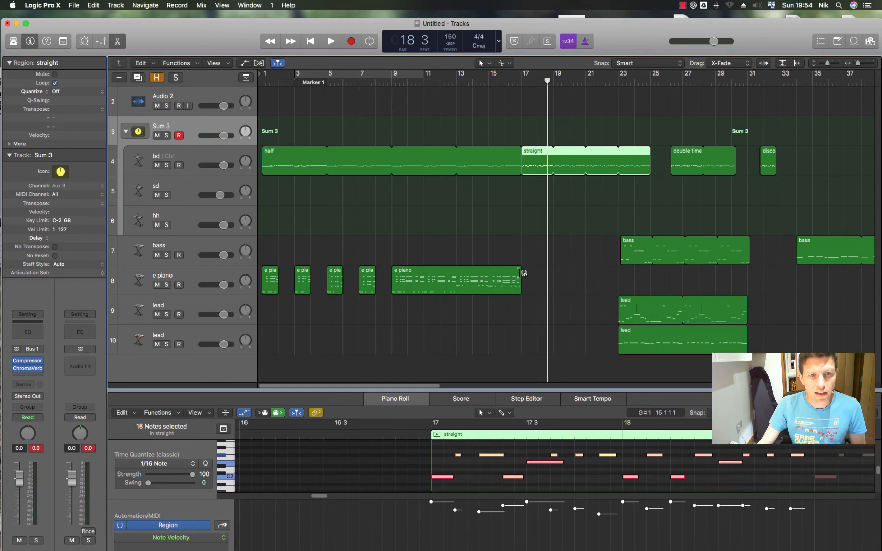
drag(520, 273, 531, 250)
click(655, 255)
click(668, 63)
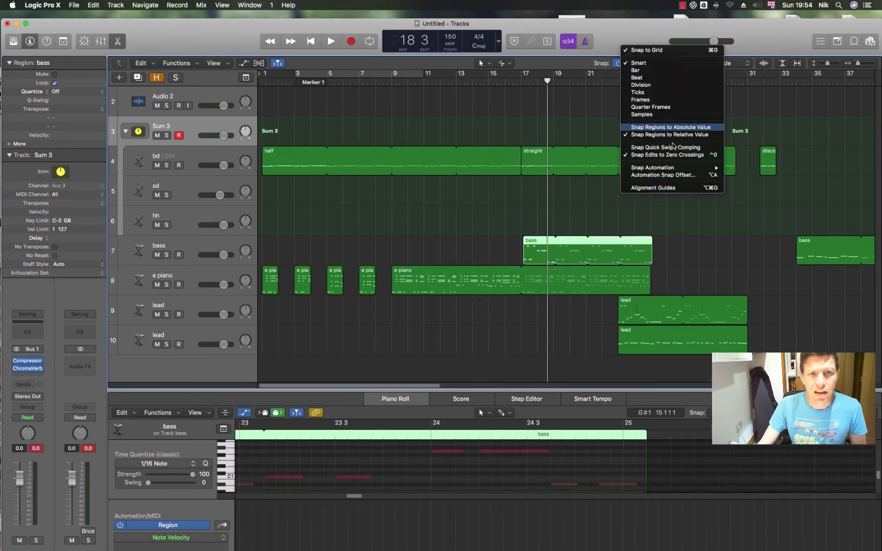
click(675, 131)
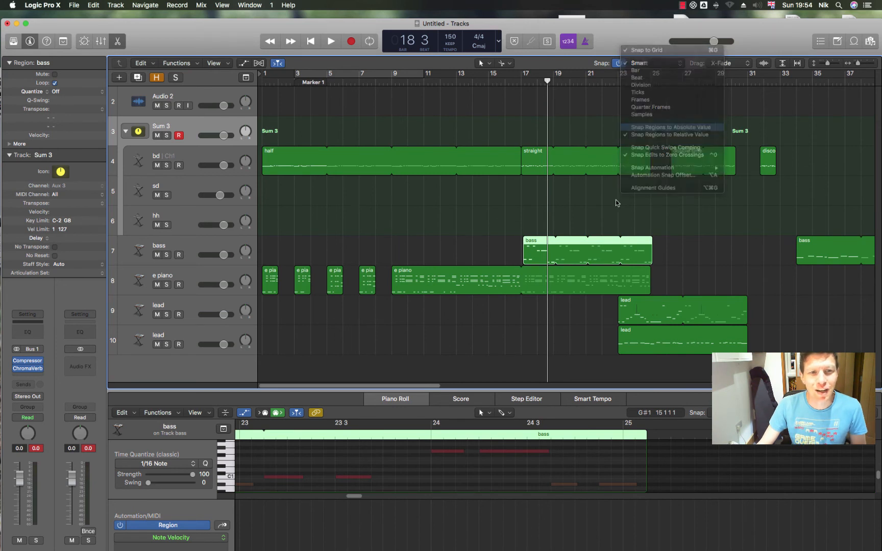
drag(583, 250, 577, 250)
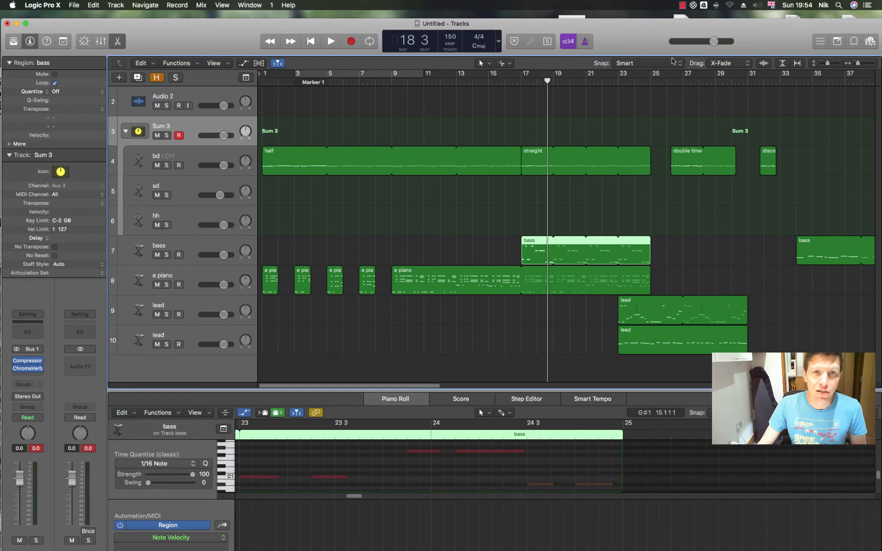
Step: Play the arrangement from about bar 15 to hear the bass under the straight drums
click(493, 76)
key(space)
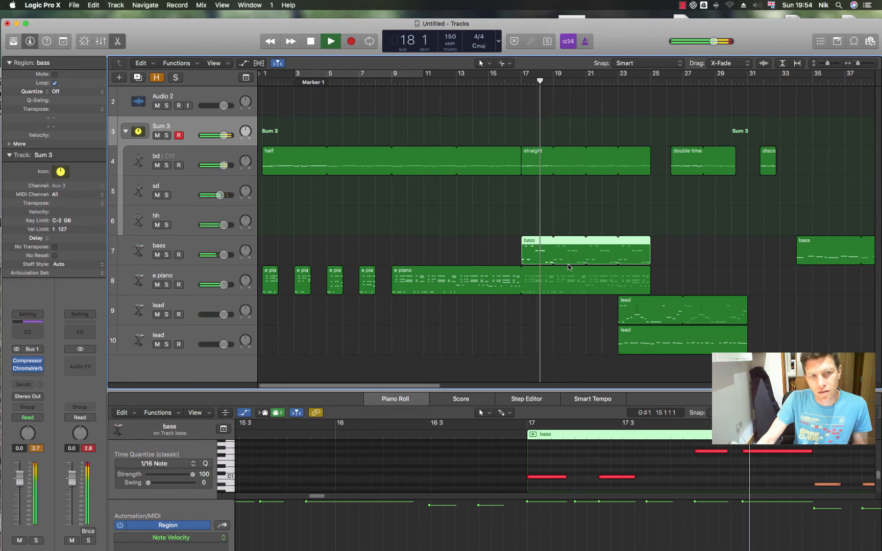
key(space)
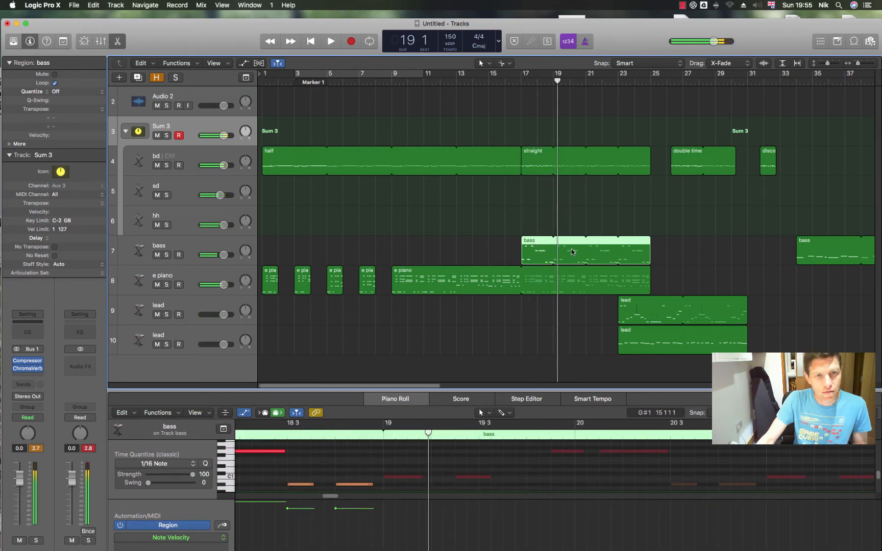
Step: Swap the bass regions, moving the current one to bar 25 and the other to bar 17, and play from bar 16
drag(593, 246, 725, 252)
drag(812, 252, 537, 261)
click(512, 80)
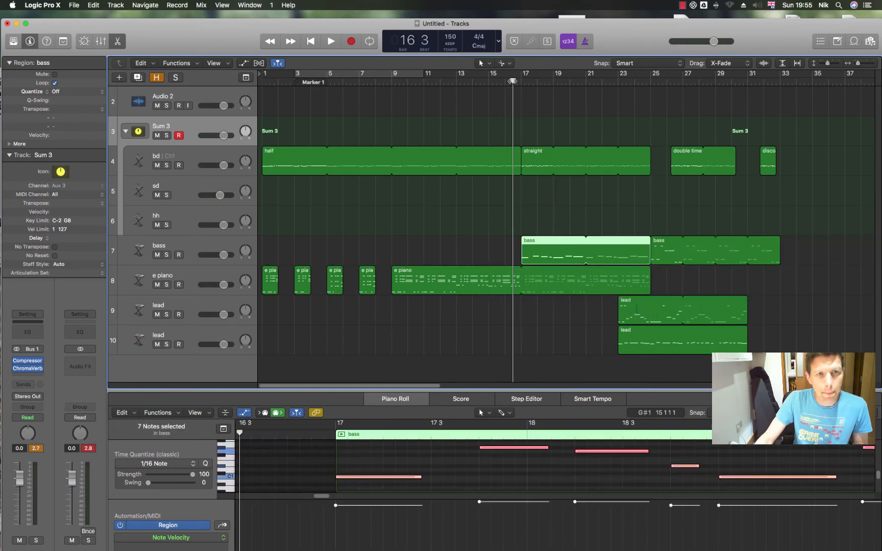
key(space)
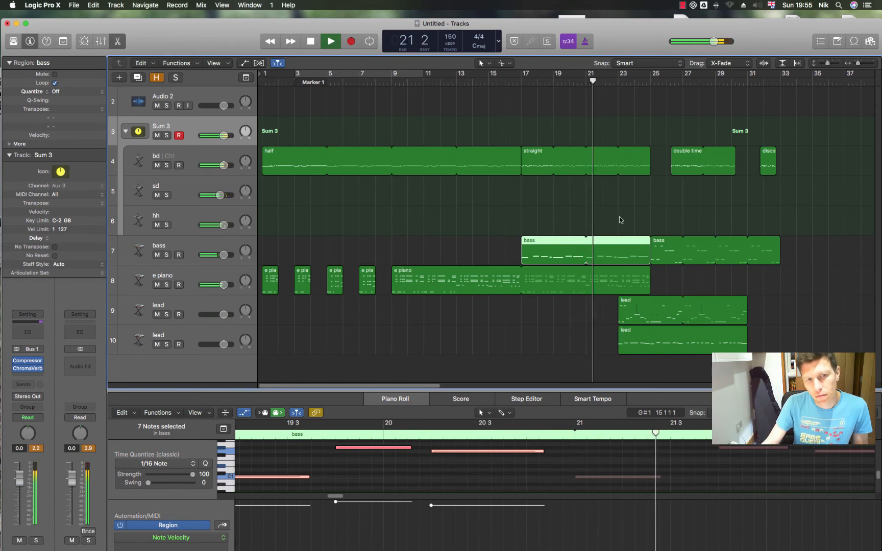
Step: Move the lead region on track 9 to bar 27 and the one on track 10 to about bar 26.5 during playback
click(663, 311)
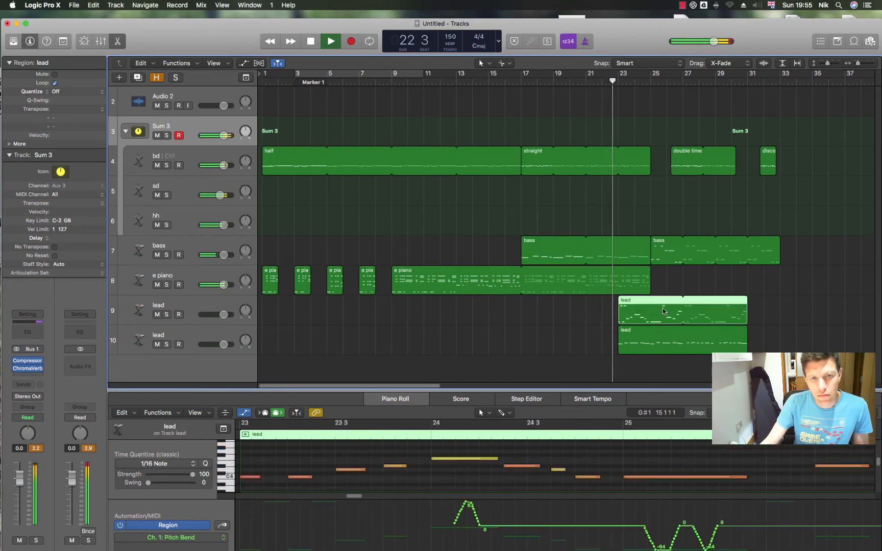
drag(662, 308, 727, 307)
drag(663, 339, 720, 339)
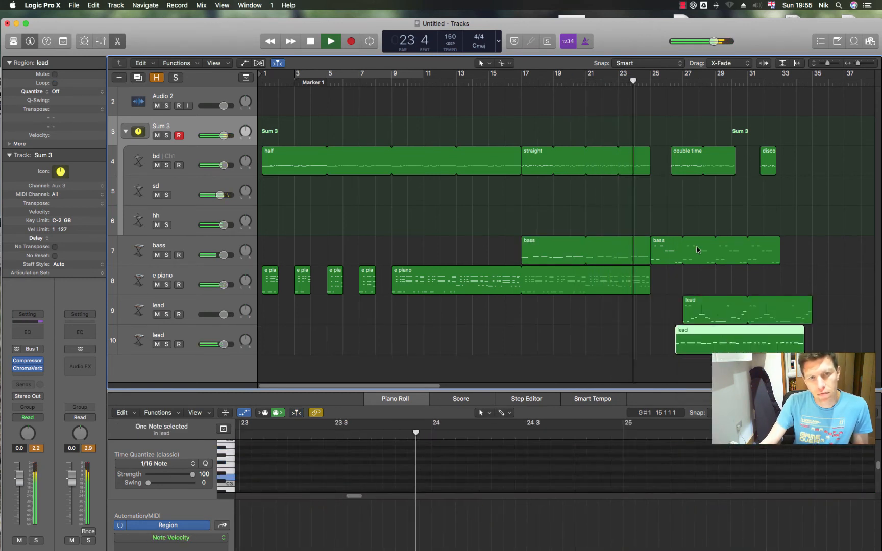
key(space)
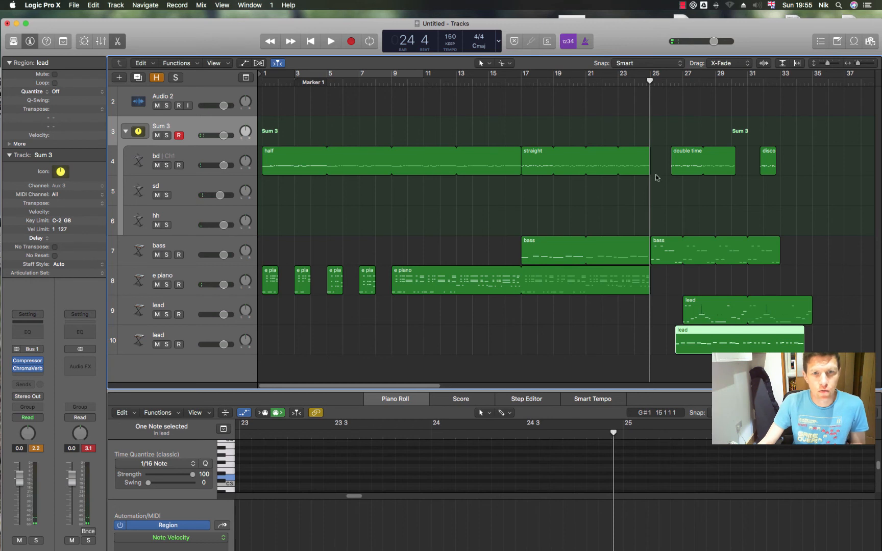
Step: Move the disco drum region to about bar 37 and the double time region to bar 32
click(699, 163)
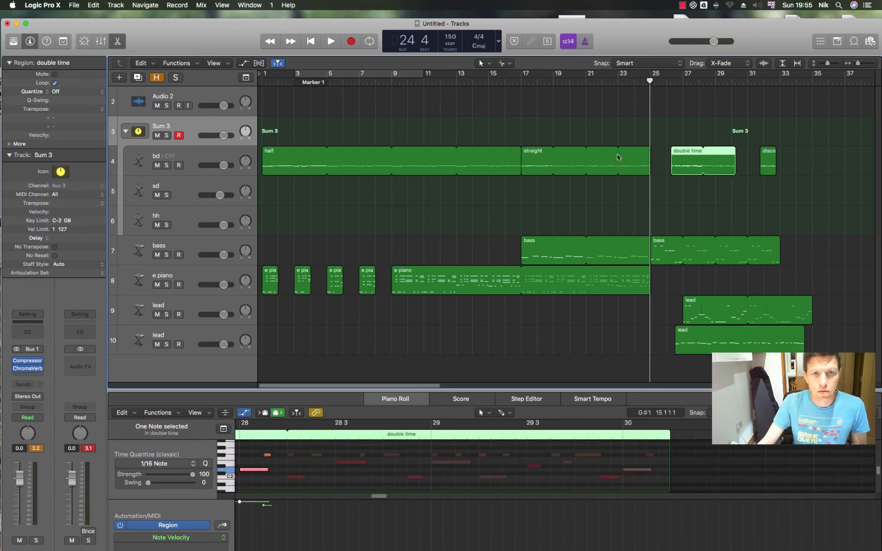
drag(762, 162, 815, 161)
drag(698, 162, 759, 162)
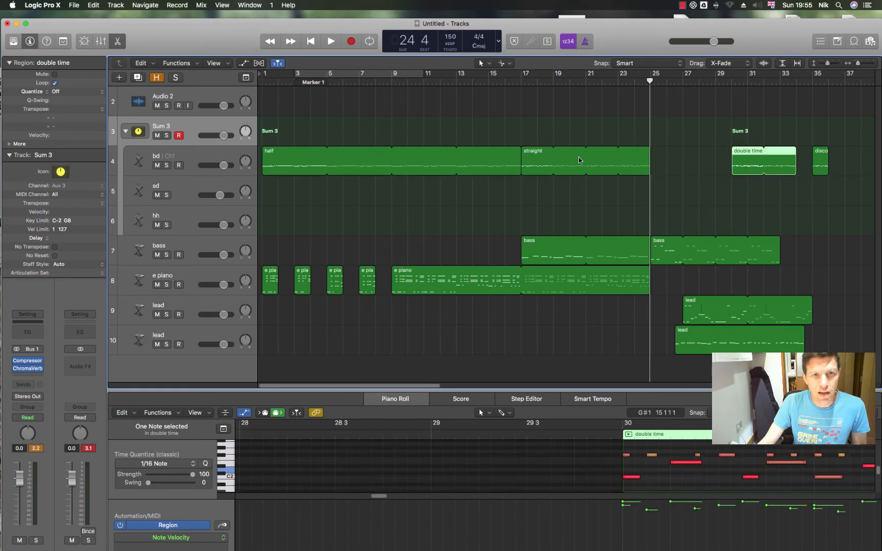
click(579, 161)
click(819, 163)
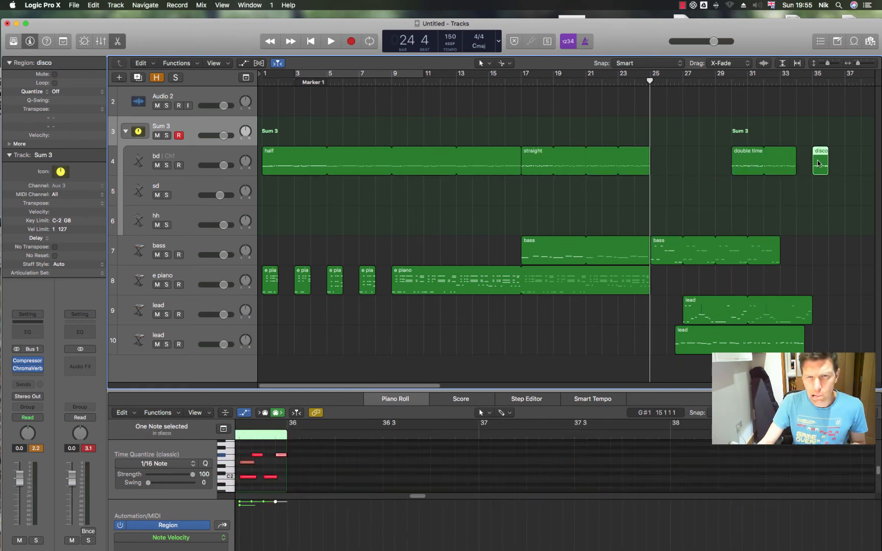
drag(820, 162, 849, 162)
drag(759, 164, 791, 163)
Step: Create an empty MIDI region on the bd track at bar 25, right after the straight region
click(661, 162)
right_click(658, 160)
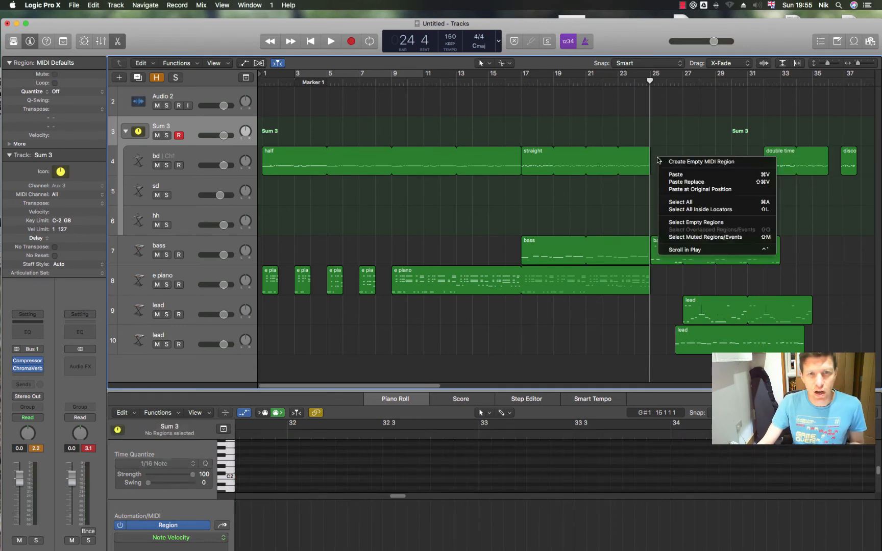
click(655, 152)
right_click(655, 152)
click(668, 161)
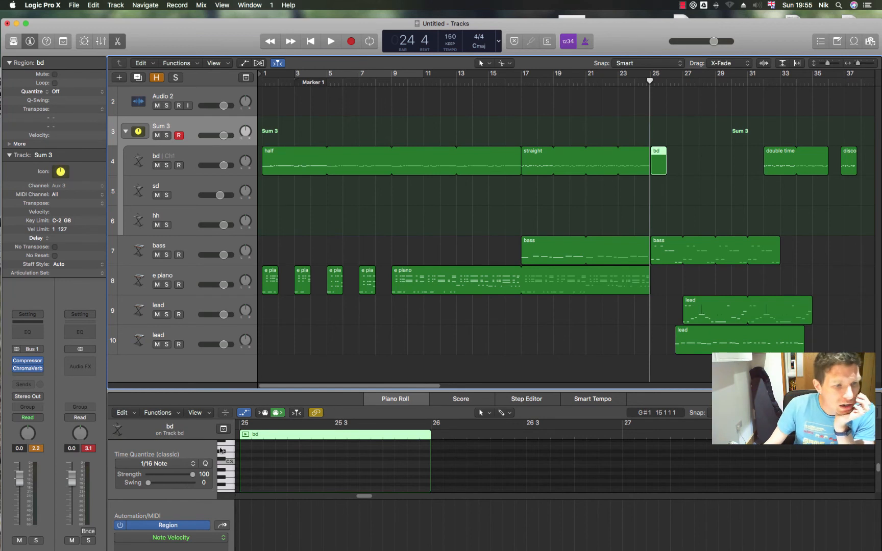
Step: Select the bd track and audition its snare and hi-hat keys, followed by a brief playback into bar 25
click(230, 454)
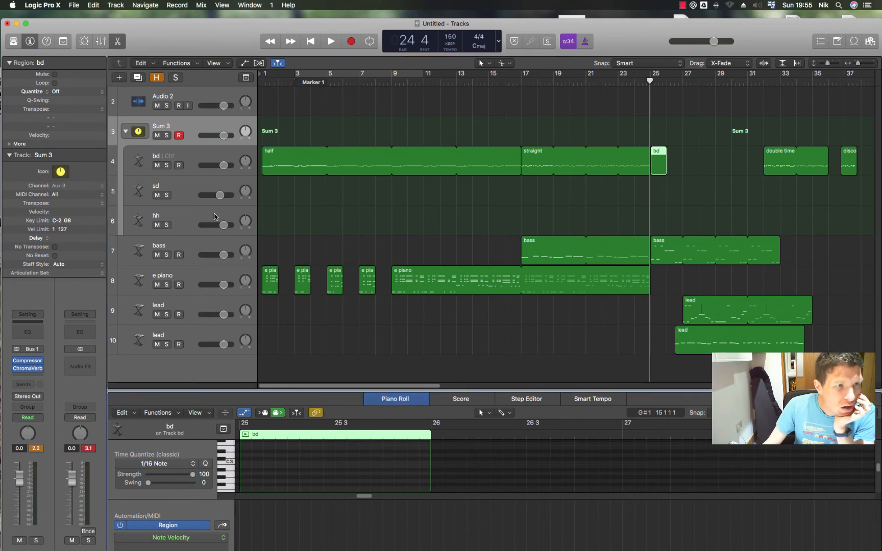
click(199, 174)
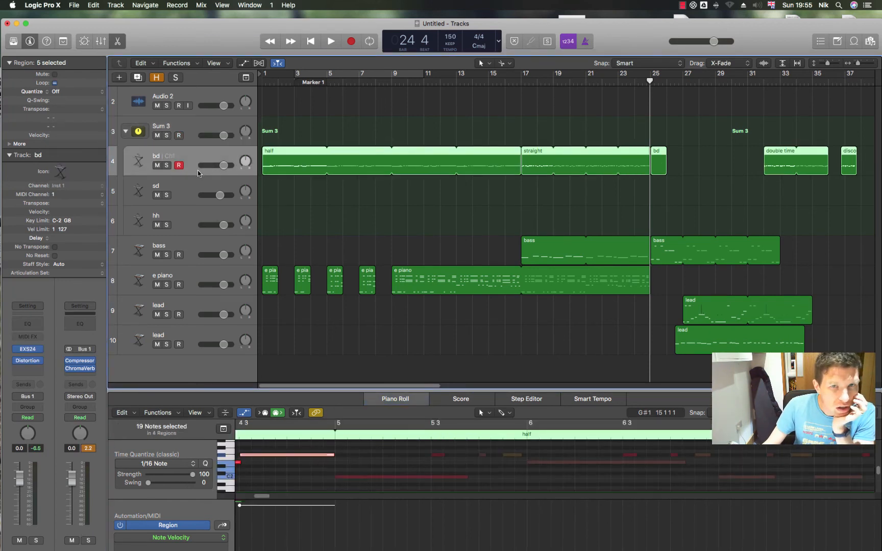
click(231, 466)
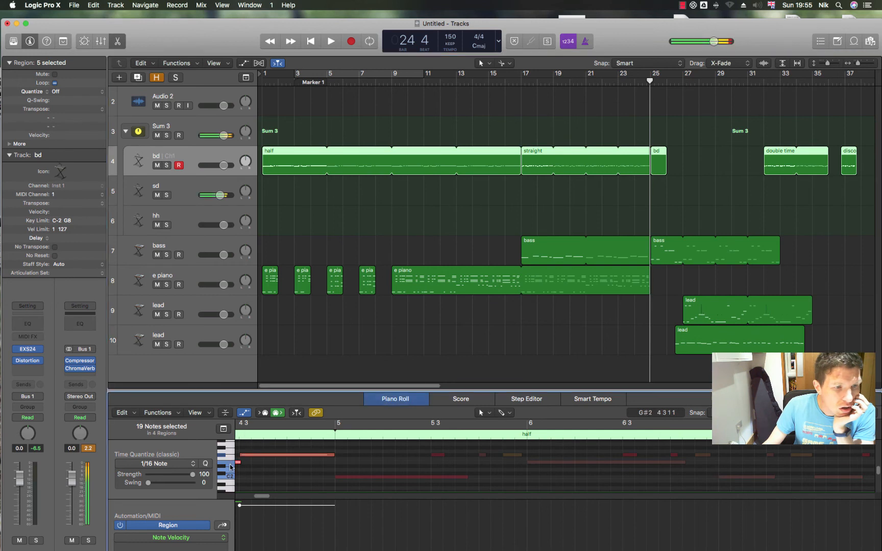
click(230, 461)
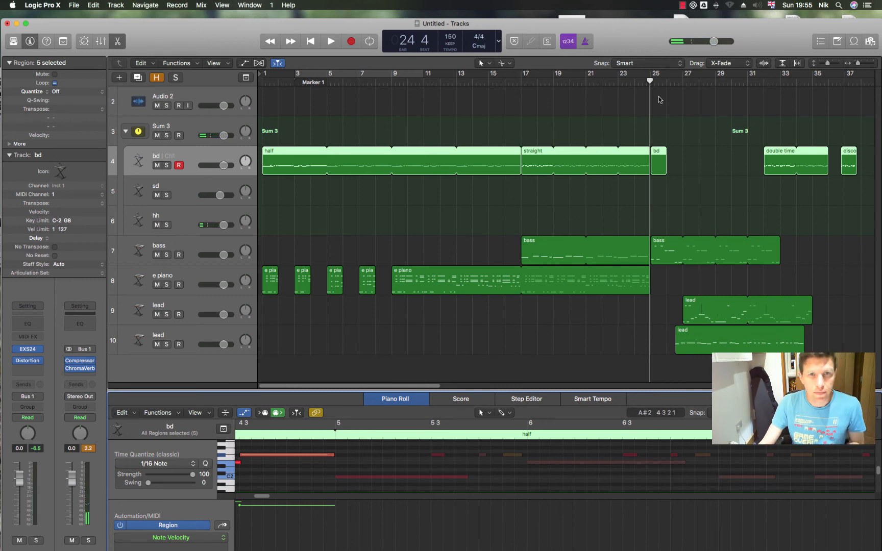
key(space)
key(space)
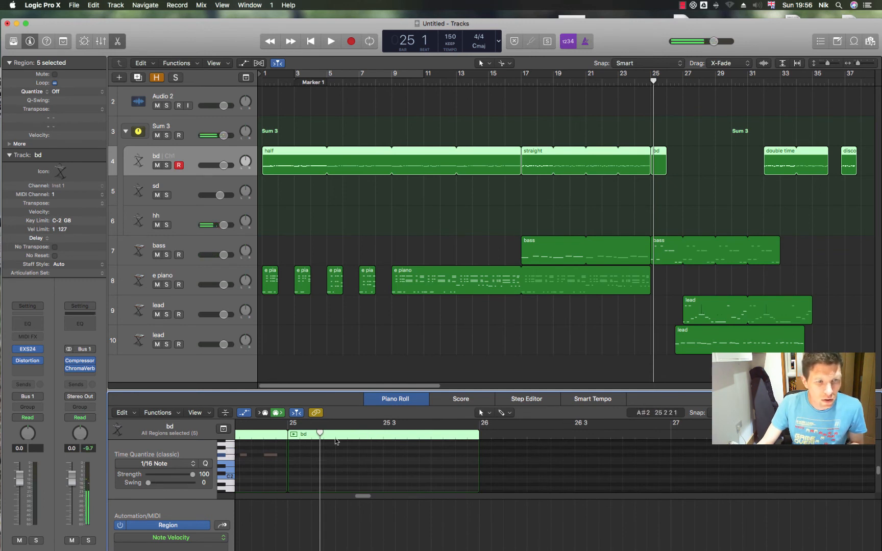
Step: Draw hi-hat notes on beats 1, 2 and 3 of bar 25 plus three short ones on beat 4, and play them
click(294, 452)
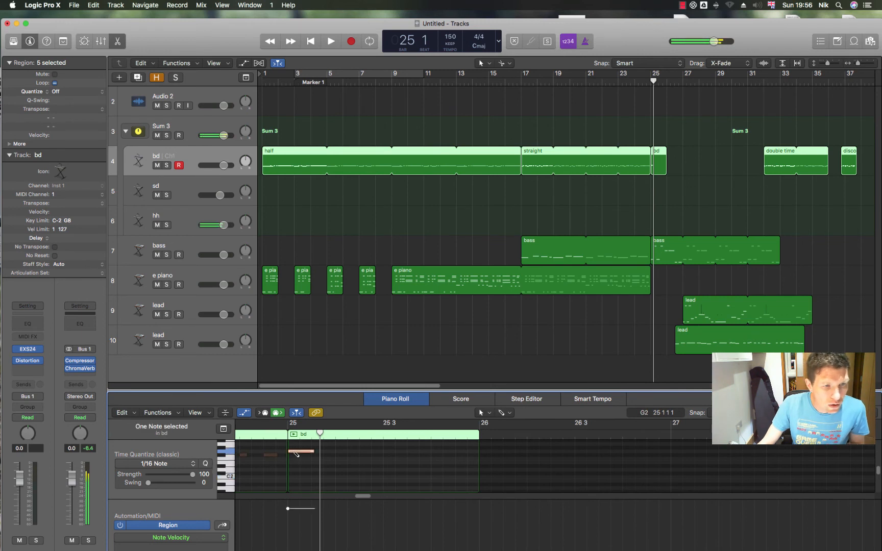
click(338, 451)
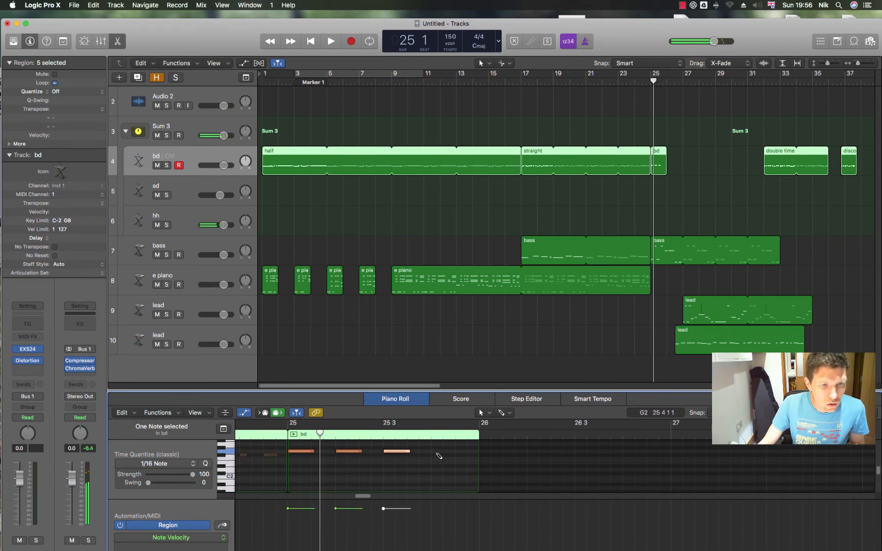
mouse_move(434, 452)
mouse_down()
mouse_move(451, 452)
mouse_move(432, 453)
mouse_up()
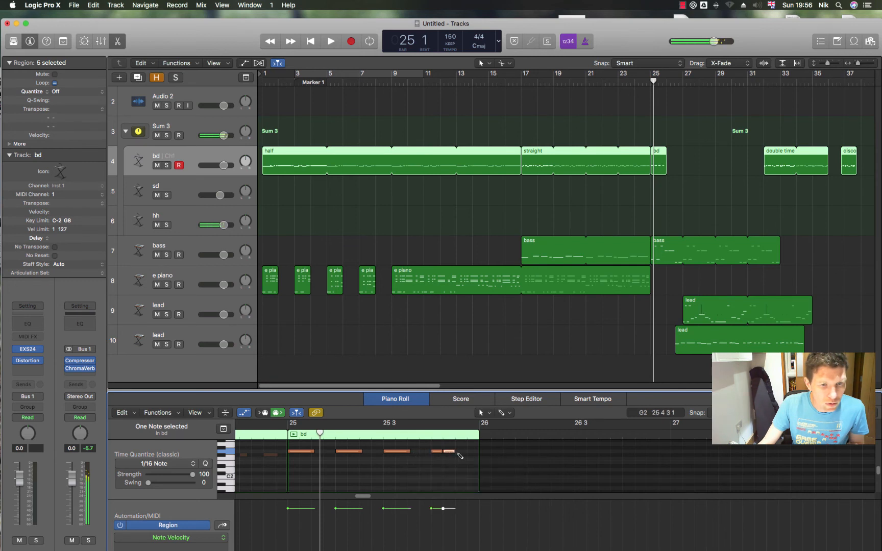
key(space)
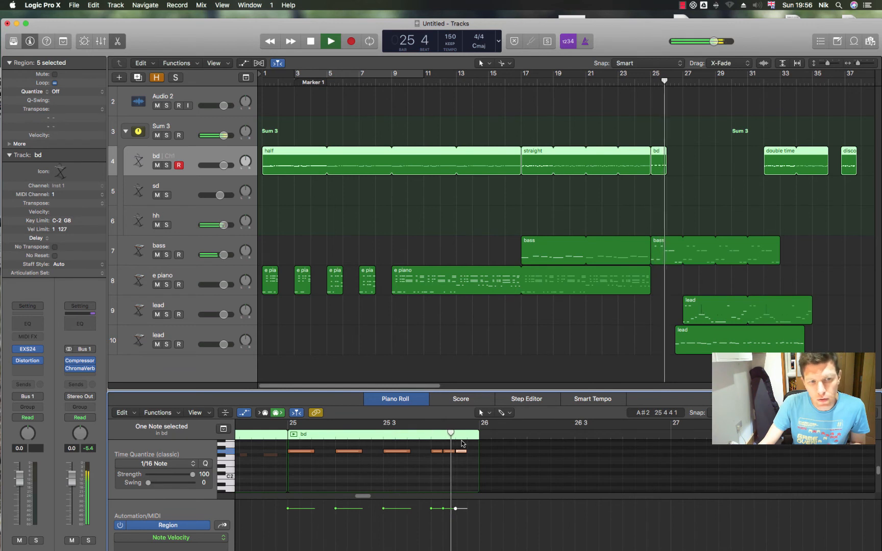
Step: Lengthen the bd region to bar 27, add four short hi-hat notes across bar 26, and play them
drag(480, 452, 670, 453)
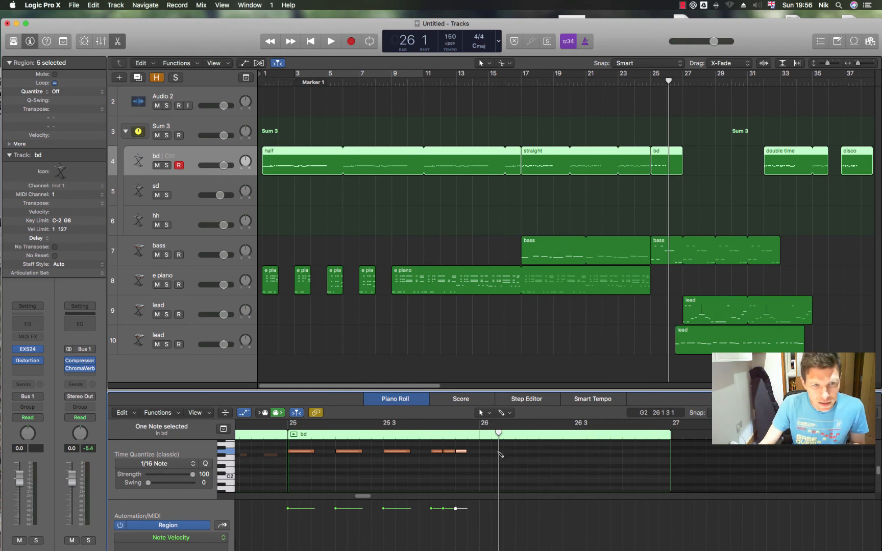
click(507, 454)
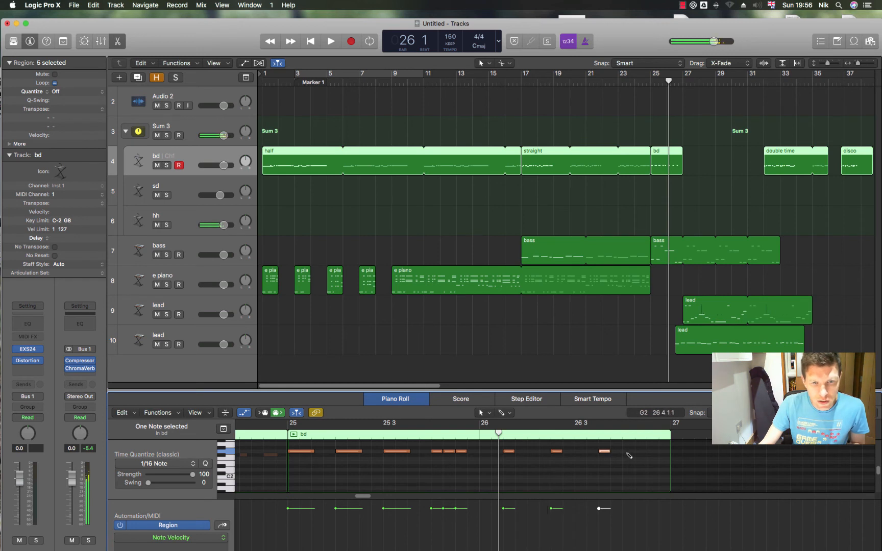
key(space)
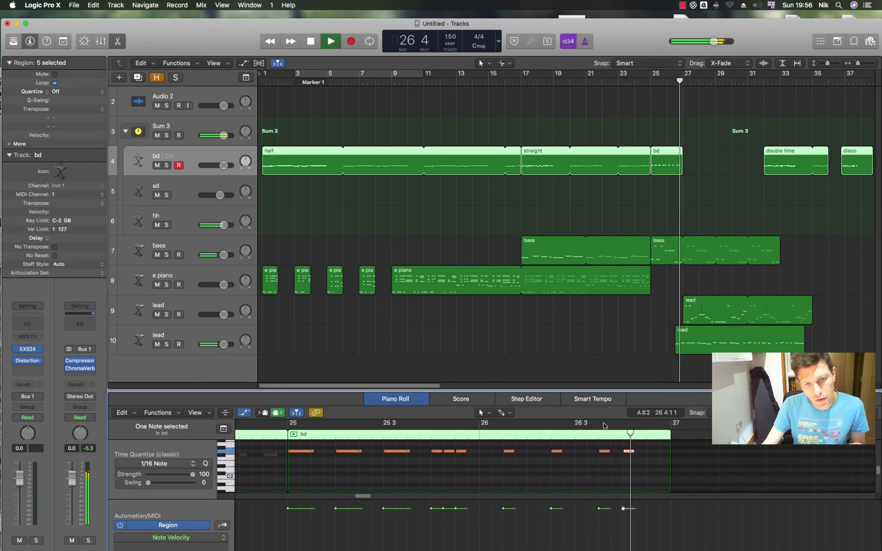
key(space)
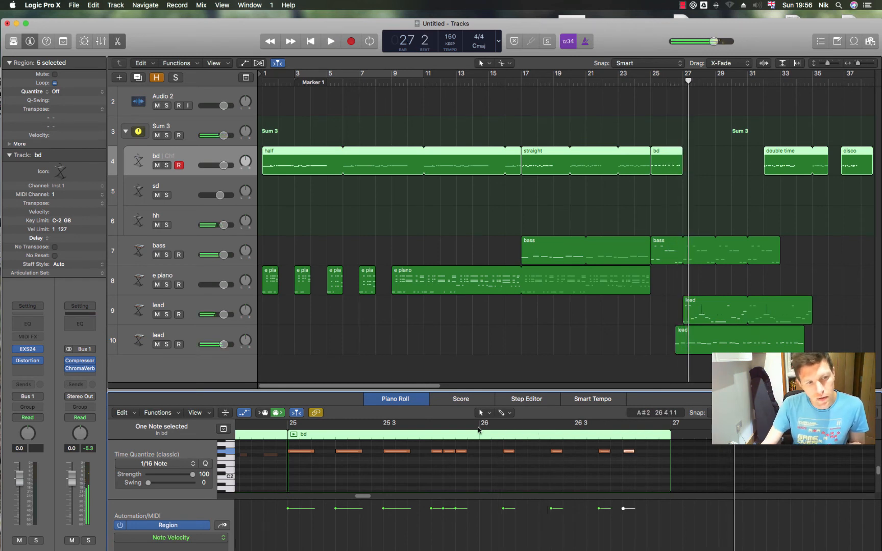
Step: Replay the two-bar hi-hat pattern from bar 25 and loop its region to bar 31
click(289, 433)
key(space)
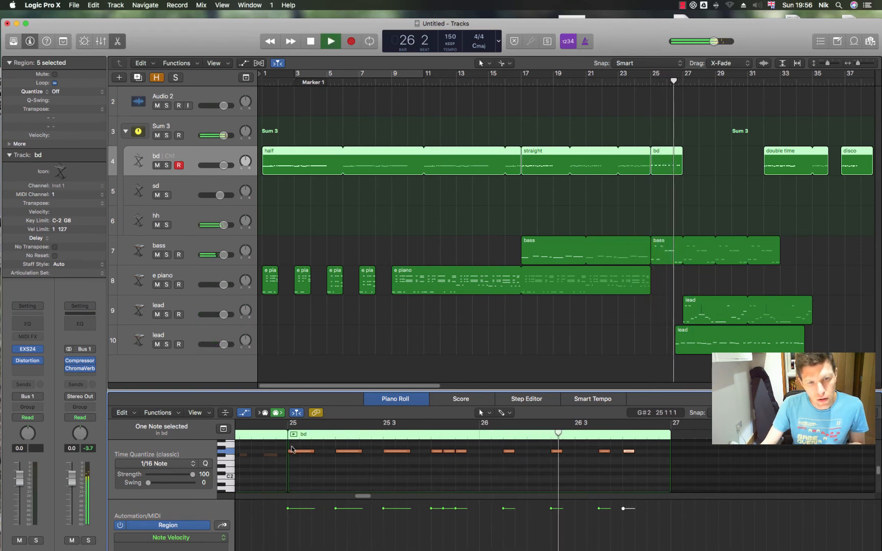
key(space)
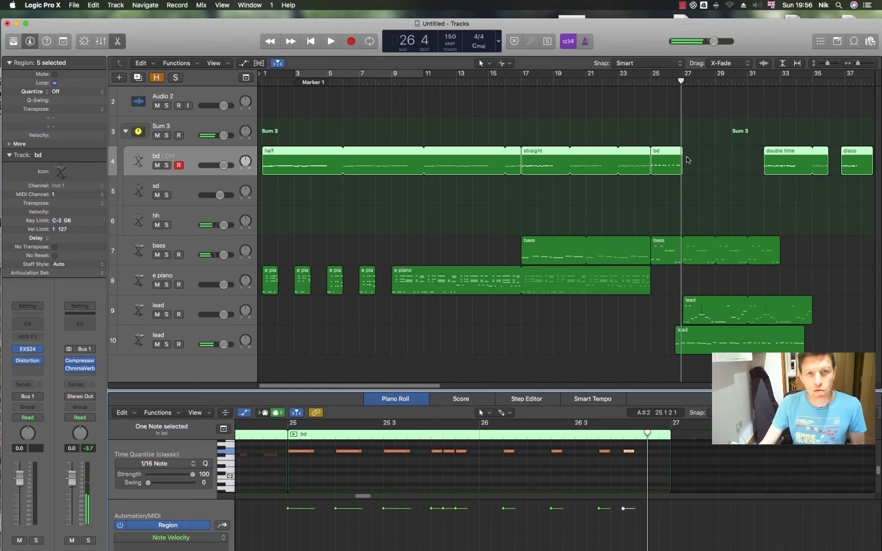
drag(684, 154, 747, 157)
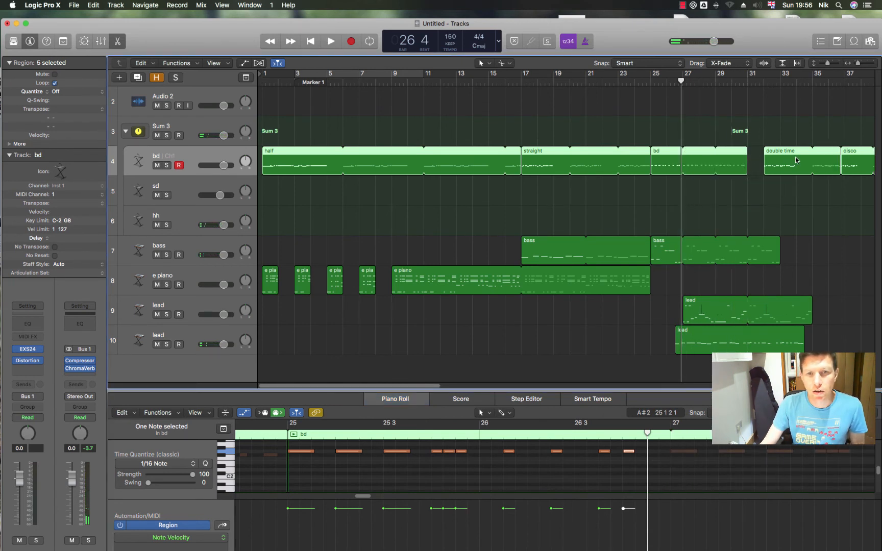
Step: Select both lead regions and move them together to about bar 42, around the end of the disco region
drag(652, 317, 747, 348)
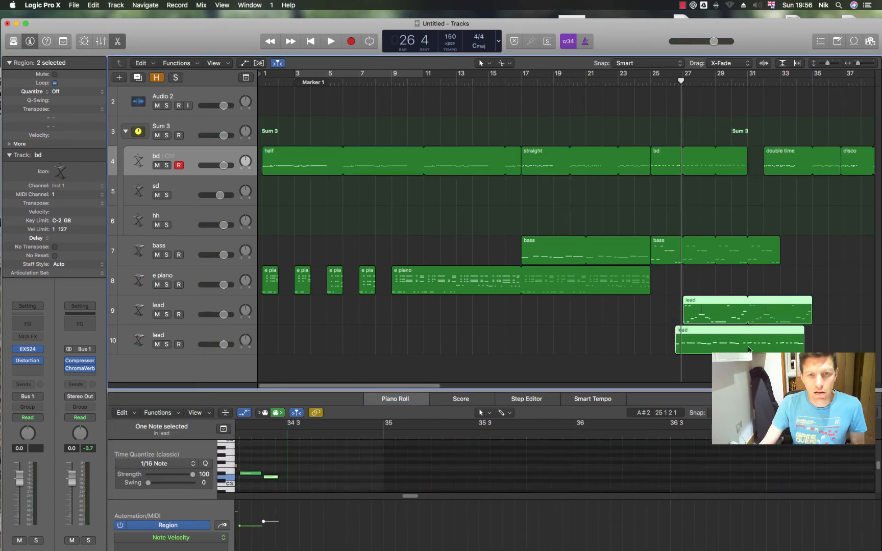
scroll(747, 347, right, 3)
scroll(748, 347, right, 10)
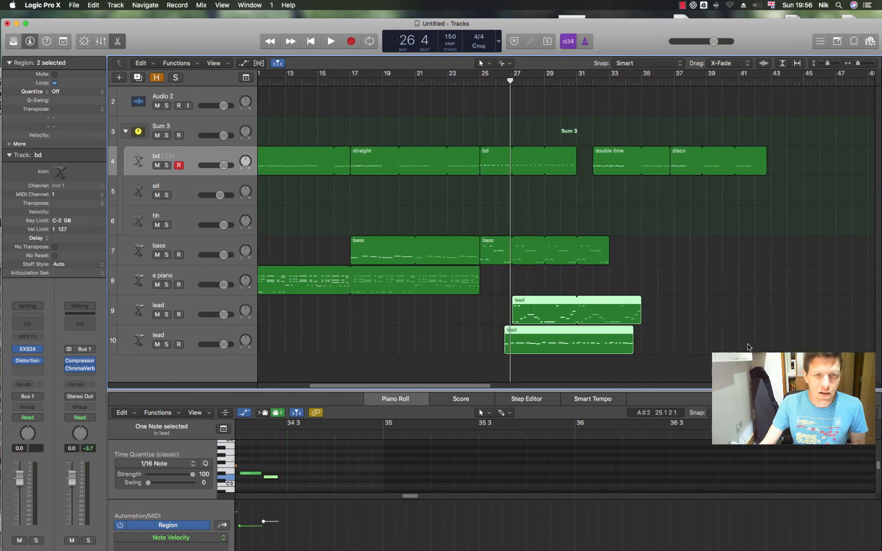
drag(503, 316, 760, 315)
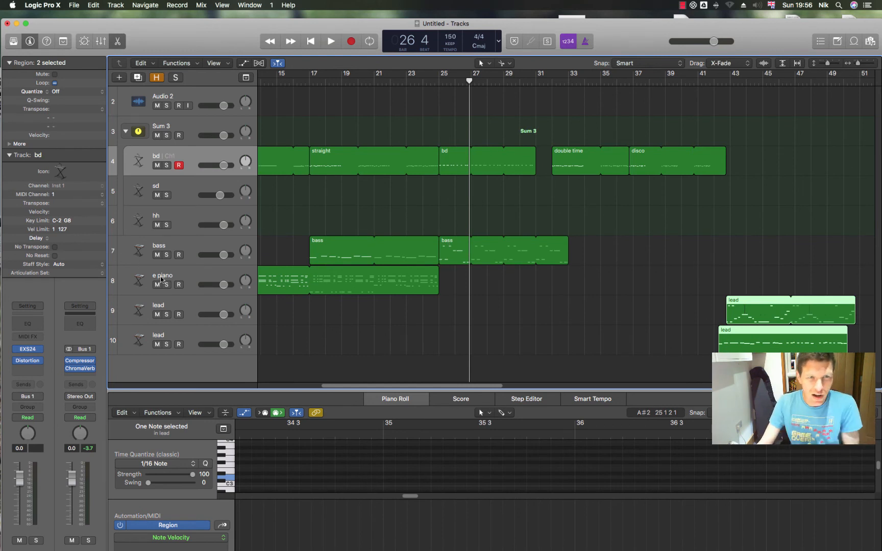
Step: Select the double time and disco regions and move them together to about bar 43
drag(564, 127, 697, 161)
drag(628, 153, 662, 161)
drag(574, 159, 752, 159)
click(641, 134)
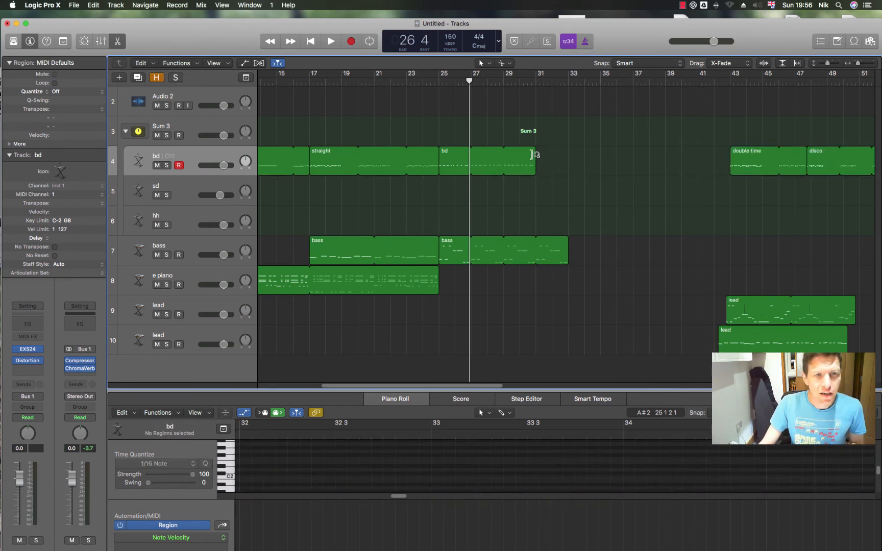
Step: Extend the bd region's loop to bar 33 and play the section from about bar 27
drag(534, 153, 571, 154)
key(shift+space)
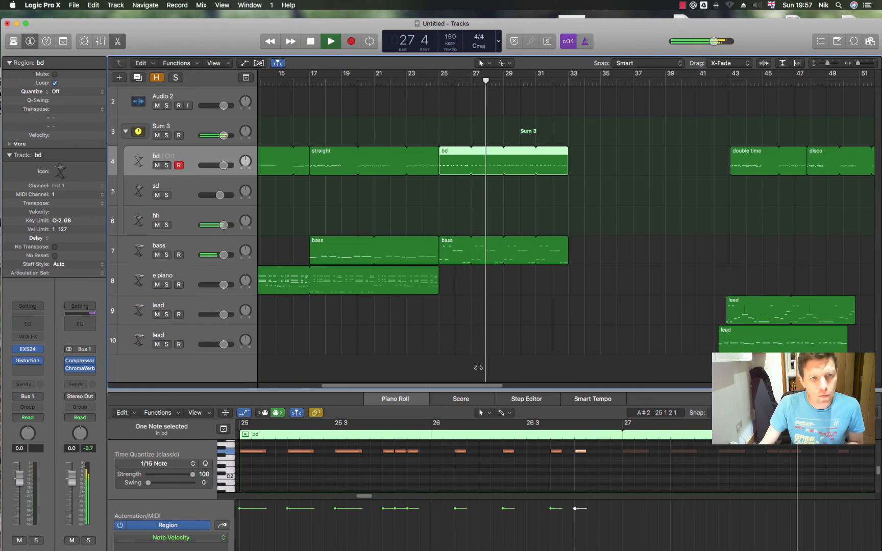
key(space)
Step: Copy the first e piano region to bar 25, shorten it to about half a bar, and play it
scroll(304, 309, left, 5)
click(292, 295)
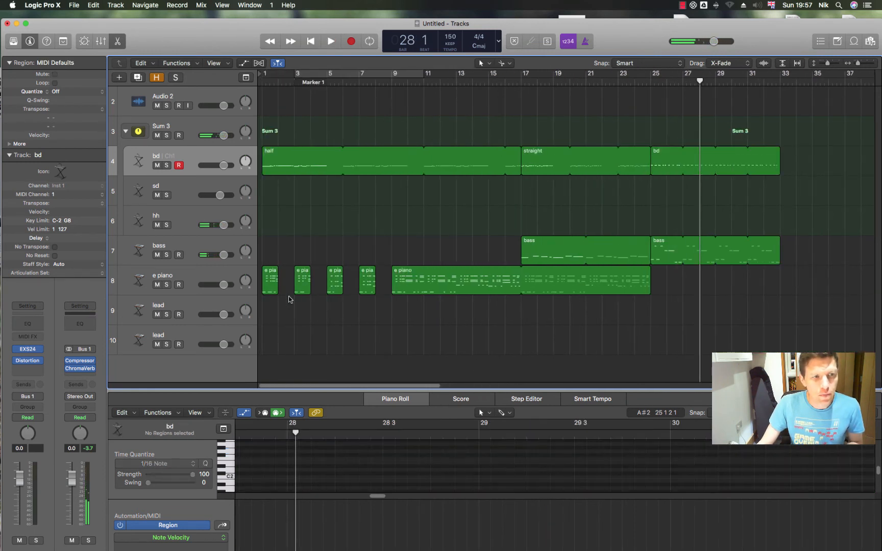
click(272, 289)
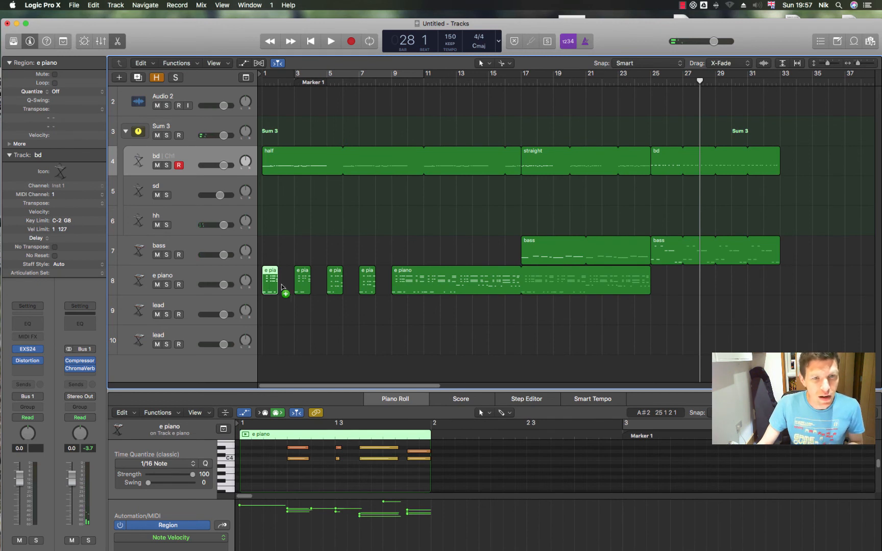
alt+drag(281, 284, 656, 284)
click(636, 82)
key(space)
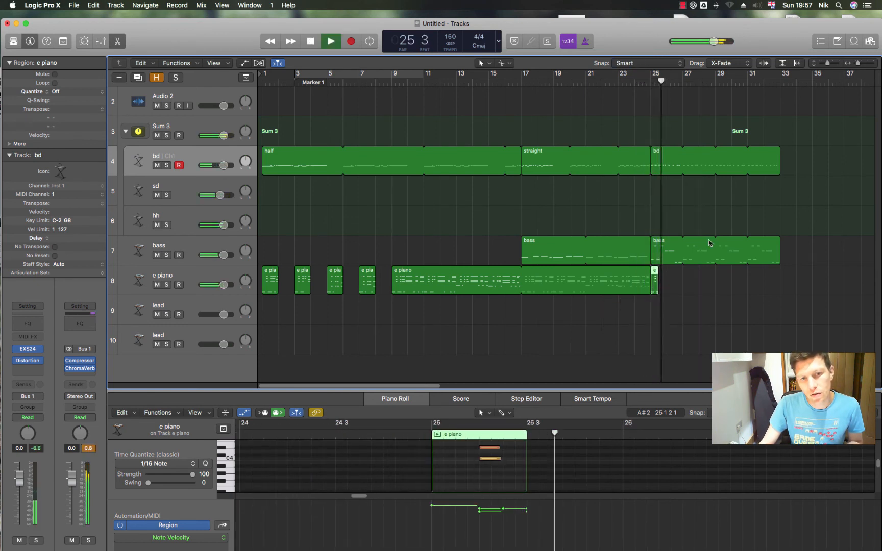
key(space)
Step: Trim the e piano region at bar 25 to one short chord, copy it twice within the bar, and play it
click(857, 63)
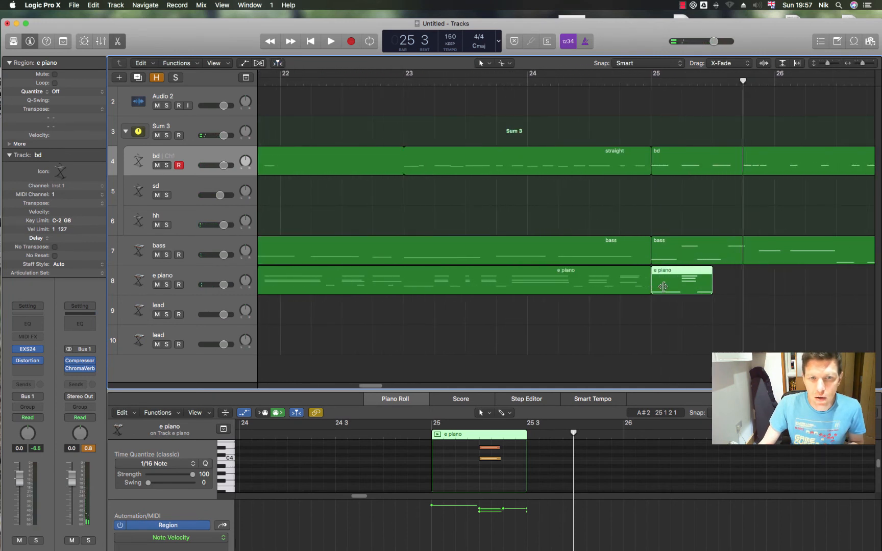
drag(663, 286, 751, 286)
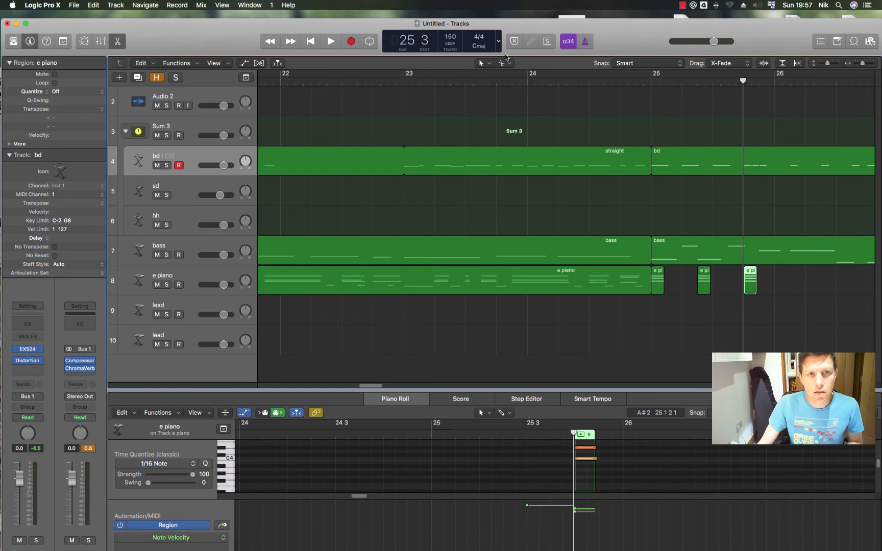
click(493, 83)
key(space)
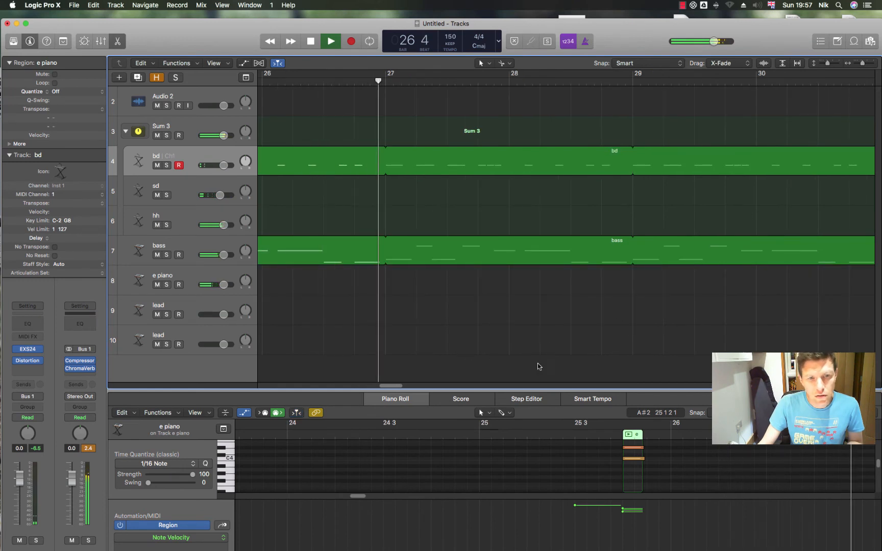
Step: Copy the three short e piano chord regions to bars 27, 29 and 31, and play the section from bar 25
drag(861, 67, 858, 69)
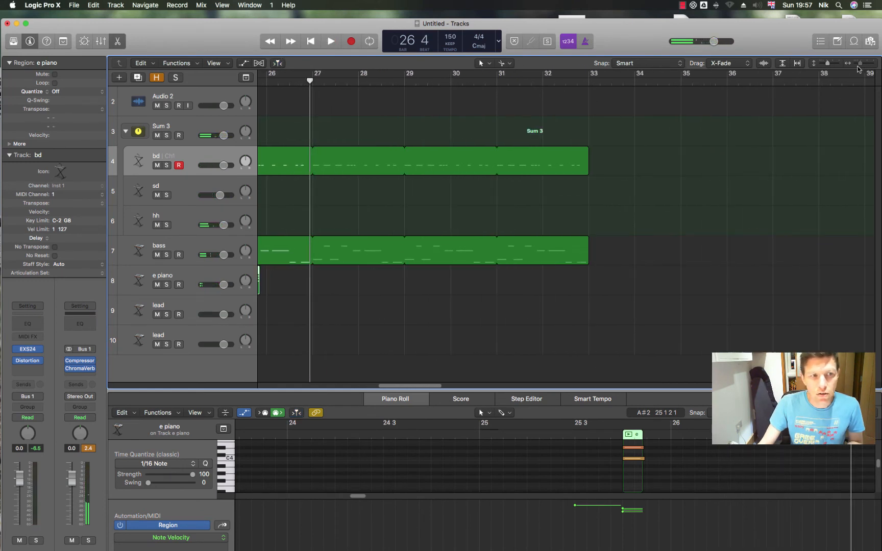
scroll(414, 383, left, 5)
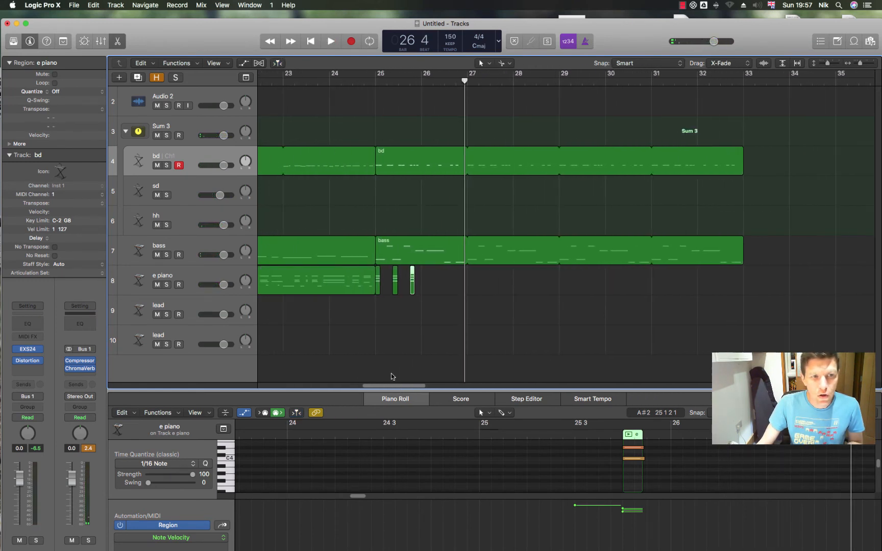
drag(432, 284, 654, 292)
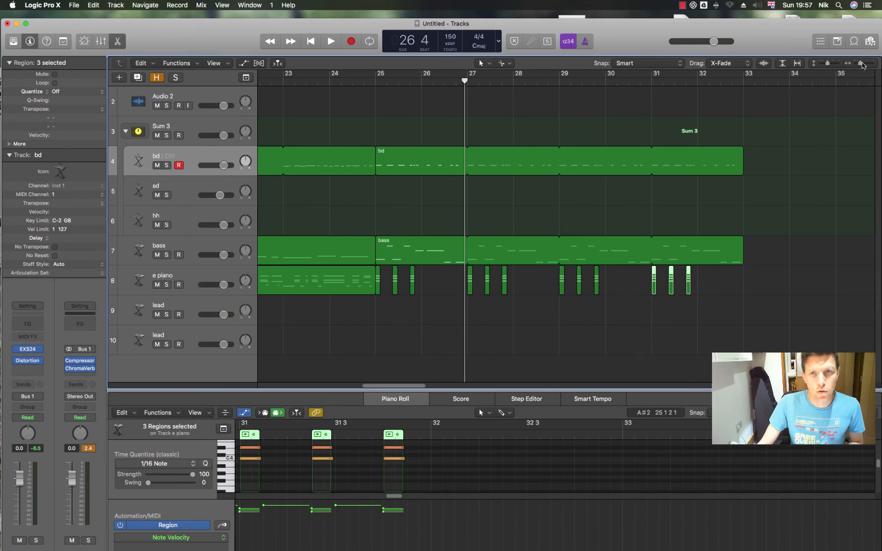
drag(861, 63, 854, 67)
click(556, 214)
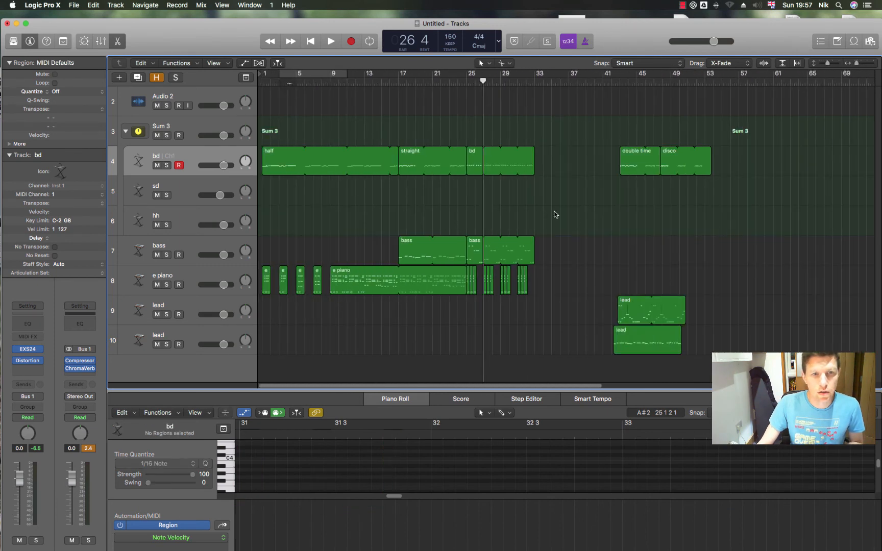
click(466, 82)
key(space)
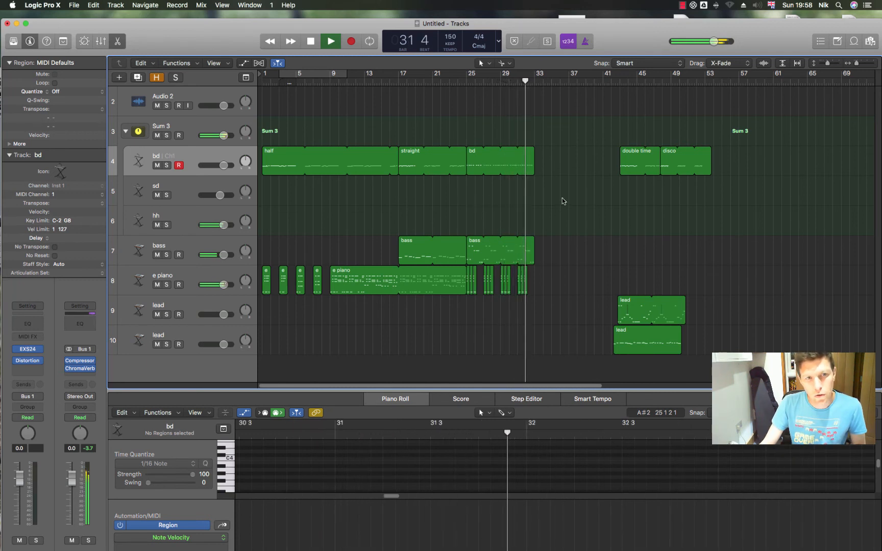
key(space)
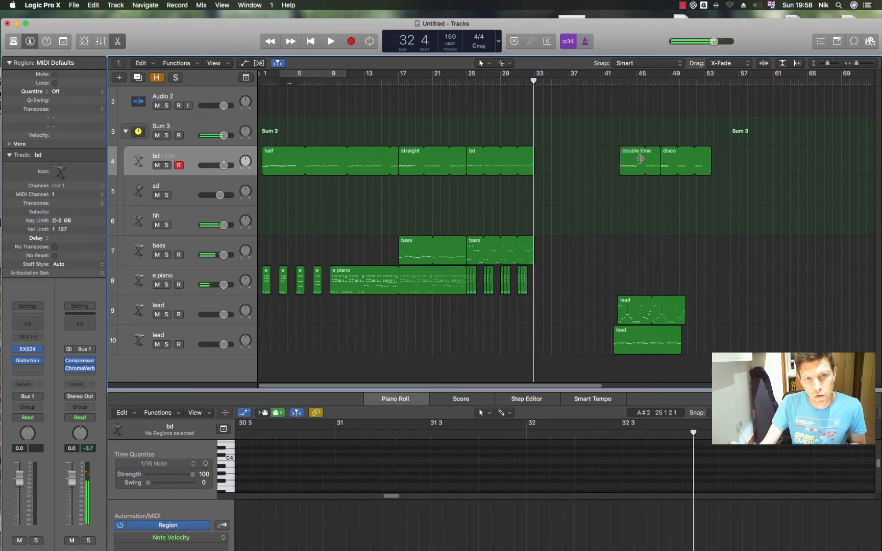
Step: Move the double time region and the upper lead region to bar 33, and extend the double time loop to about bar 43
drag(638, 163, 551, 161)
drag(629, 318, 546, 318)
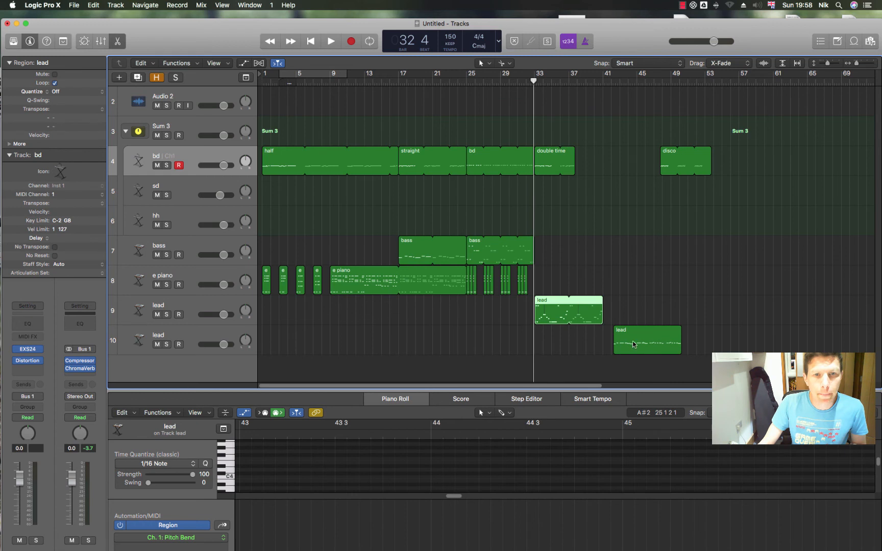
click(568, 158)
drag(574, 152, 619, 152)
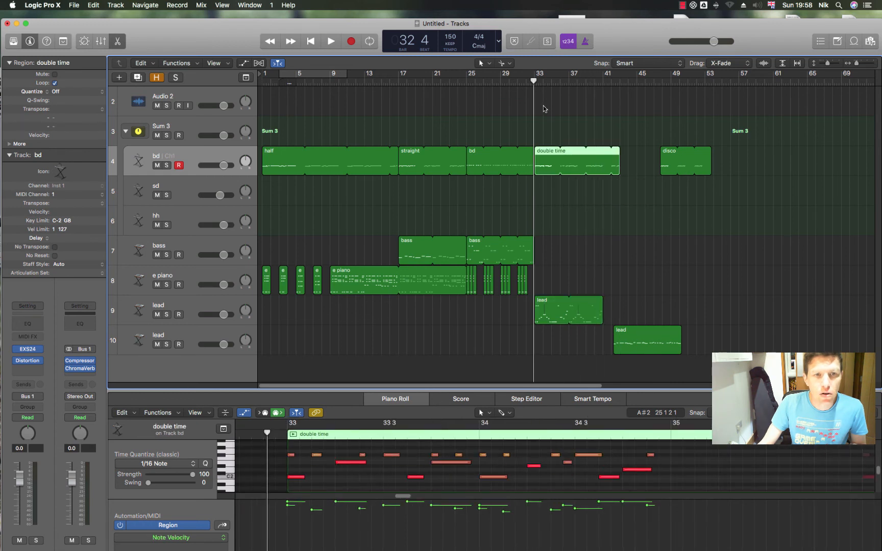
key(space)
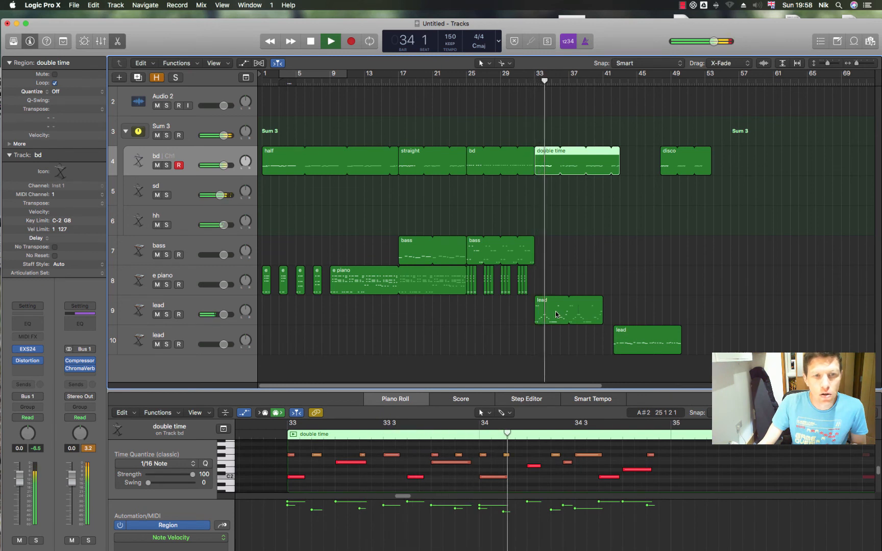
Step: Move the upper lead region to bar 25 and the lower one to bar 33, and loop the upper lead to about bar 42
drag(640, 339, 455, 317)
click(463, 82)
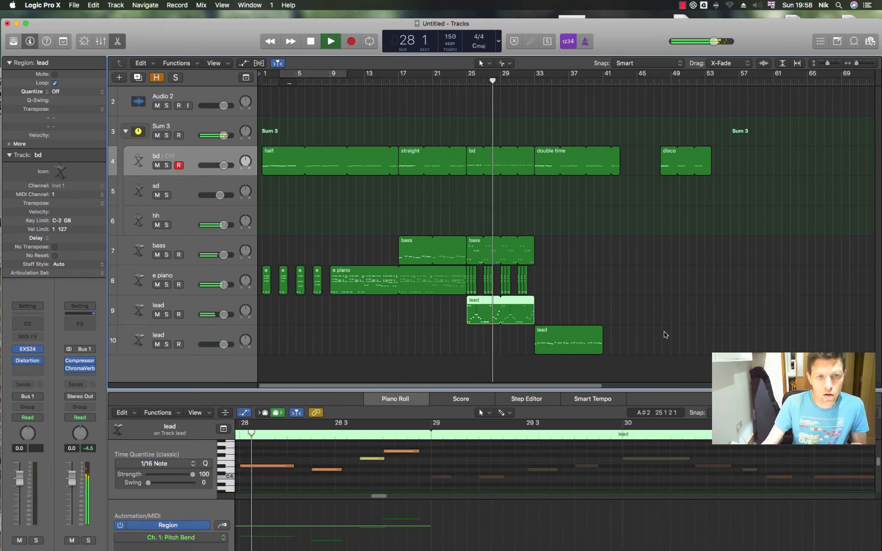
drag(535, 300, 611, 297)
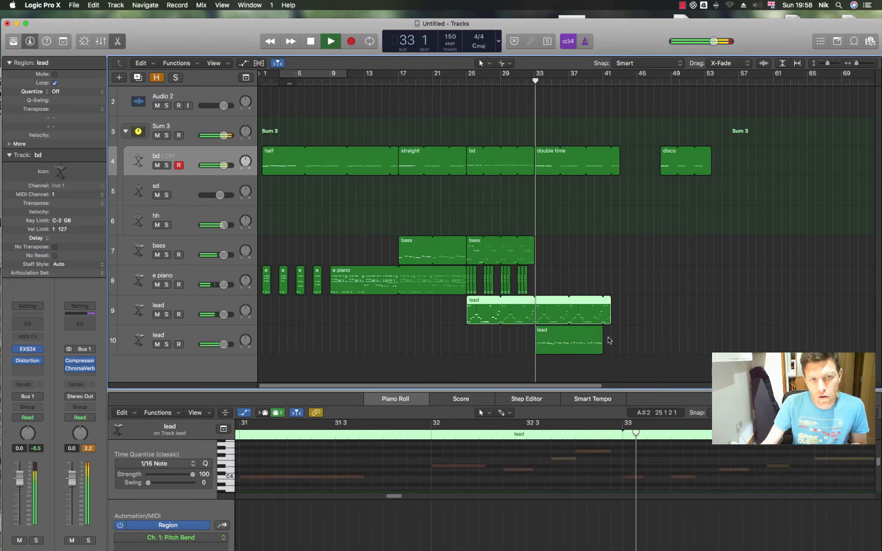
Step: Copy the looped bass region from bar 17 to bar 33 and delete the other bass region at bar 25
click(417, 250)
drag(412, 254, 550, 256)
click(497, 246)
key(Delete)
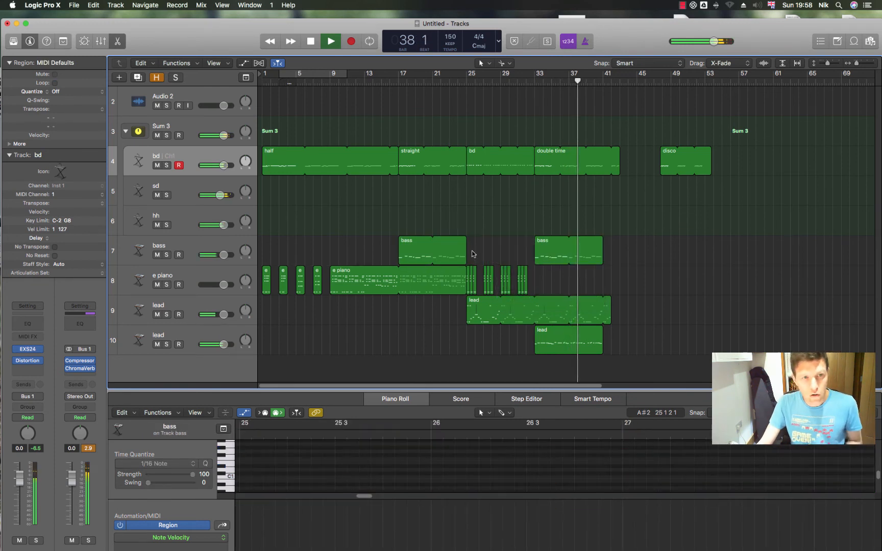
Step: Extend the first bass region's loop from bar 25 to bar 33 and play from about bar 30
drag(465, 242, 534, 244)
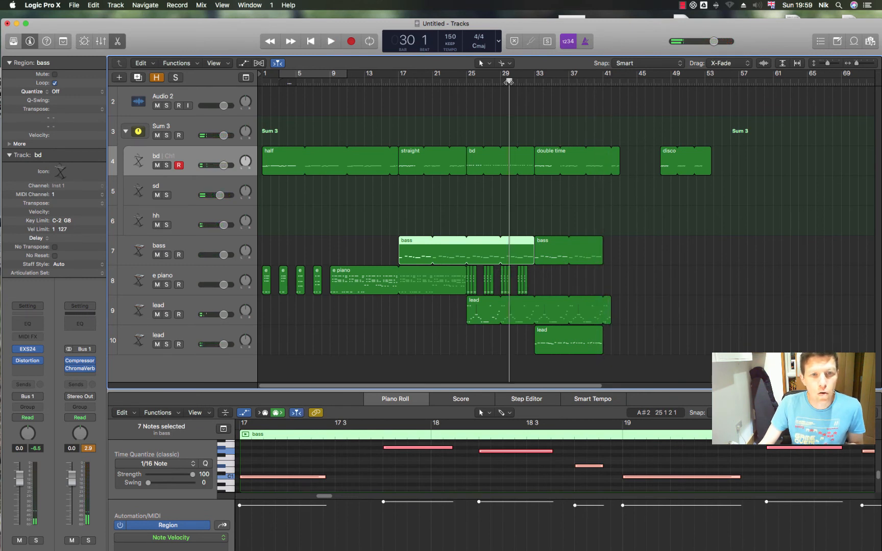
key(space)
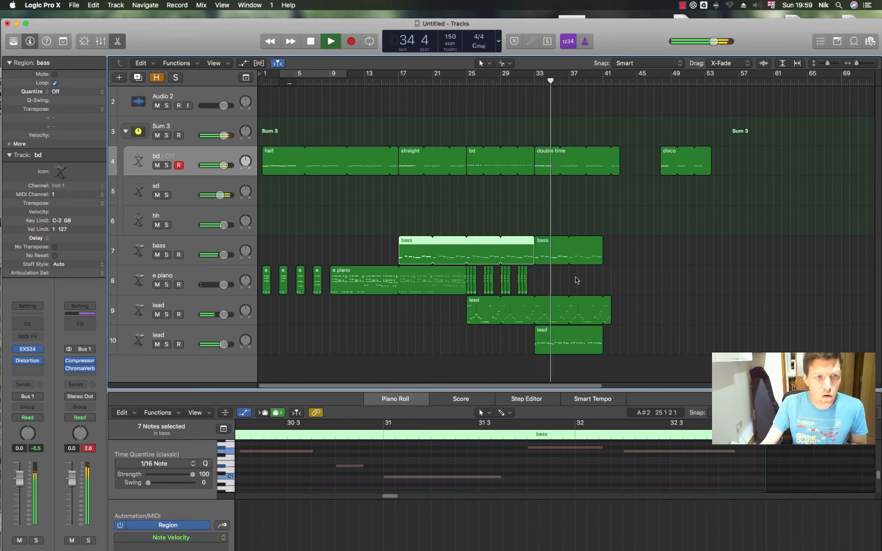
key(space)
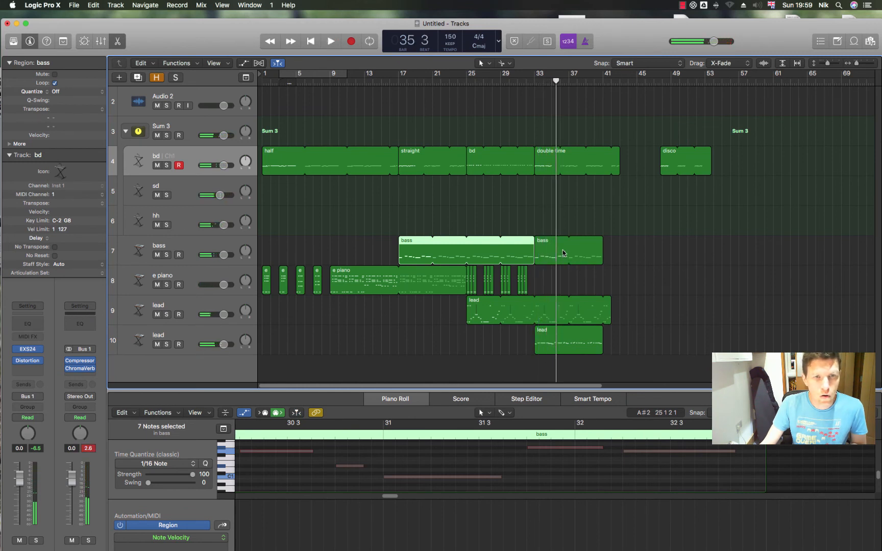
Step: Cut the loops of both bass regions back to a single four-bar pass and play from bar 17
click(583, 258)
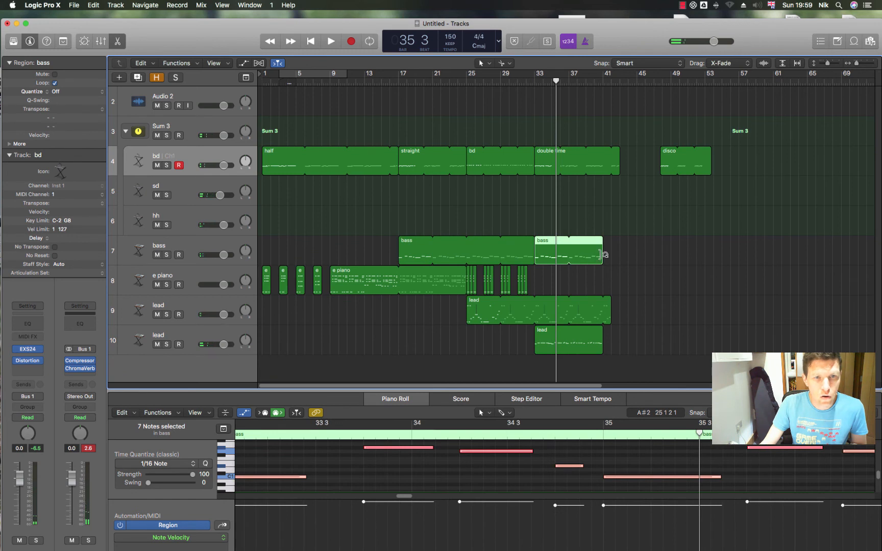
drag(602, 254, 568, 255)
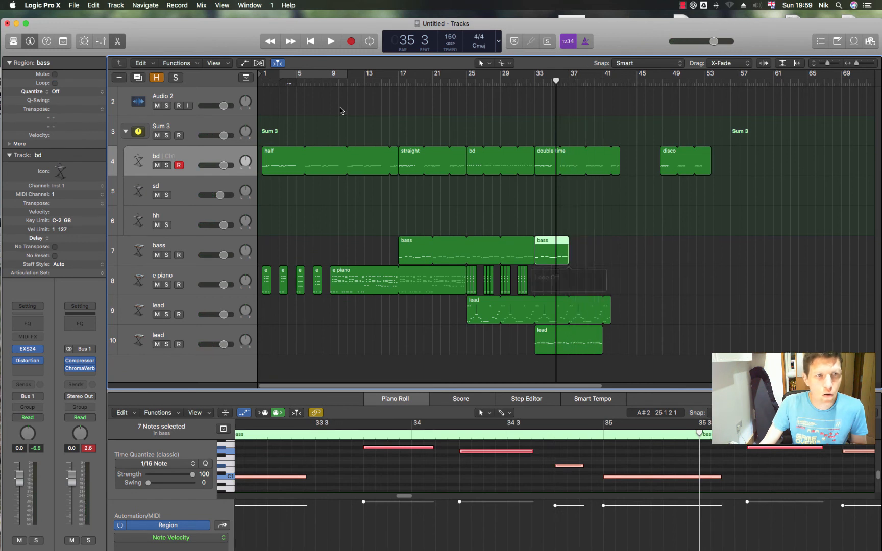
click(513, 255)
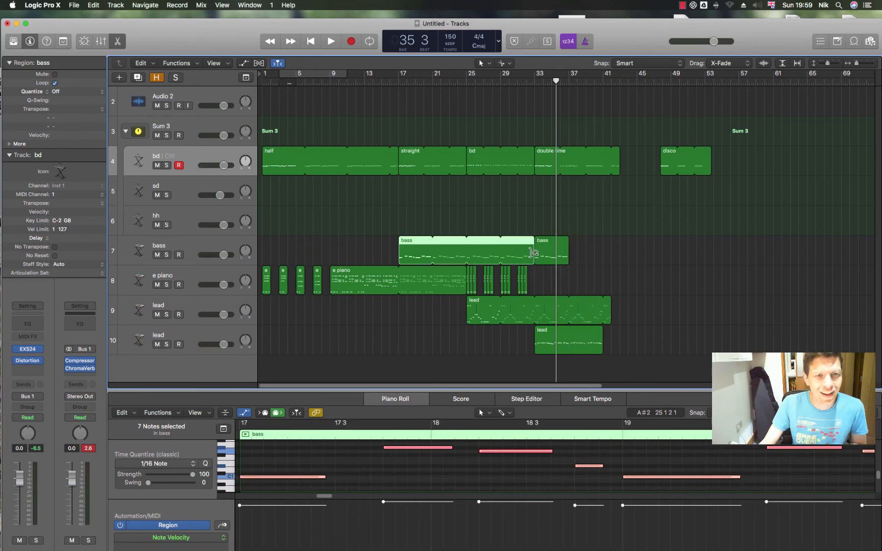
drag(534, 254, 420, 251)
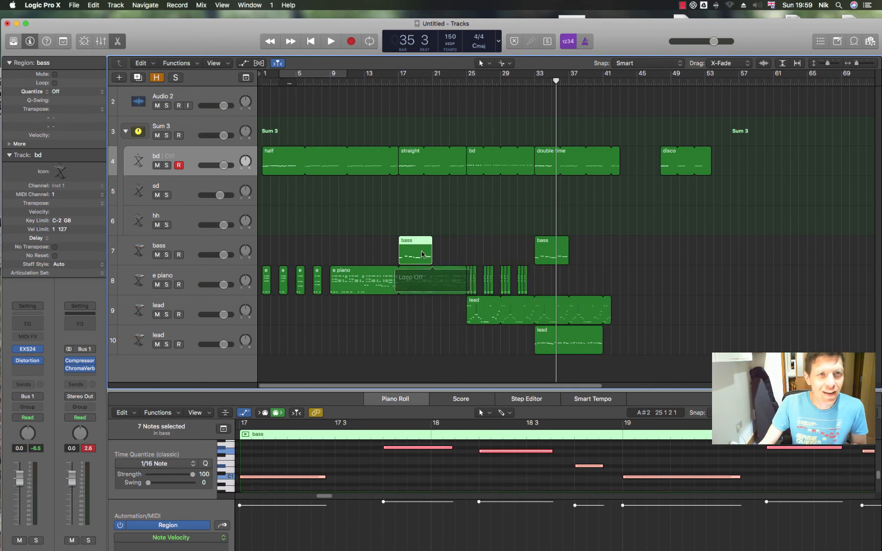
click(398, 80)
key(space)
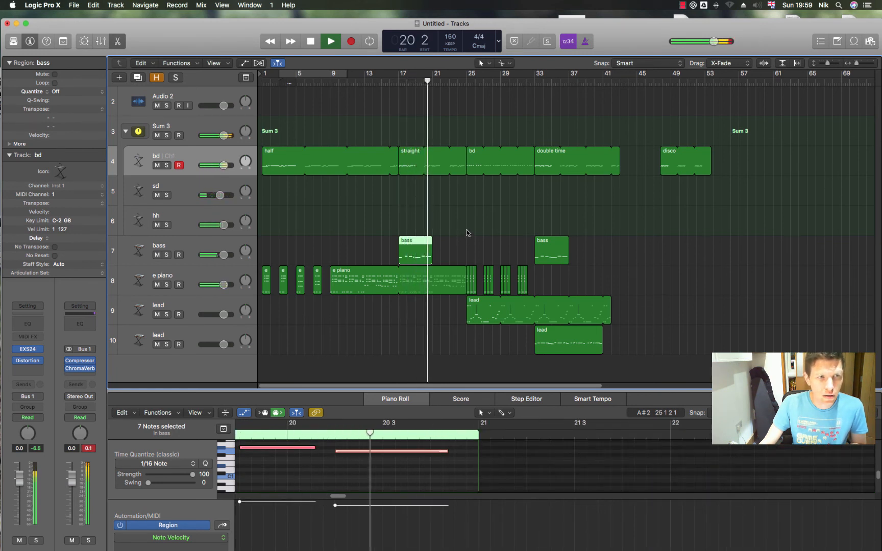
key(space)
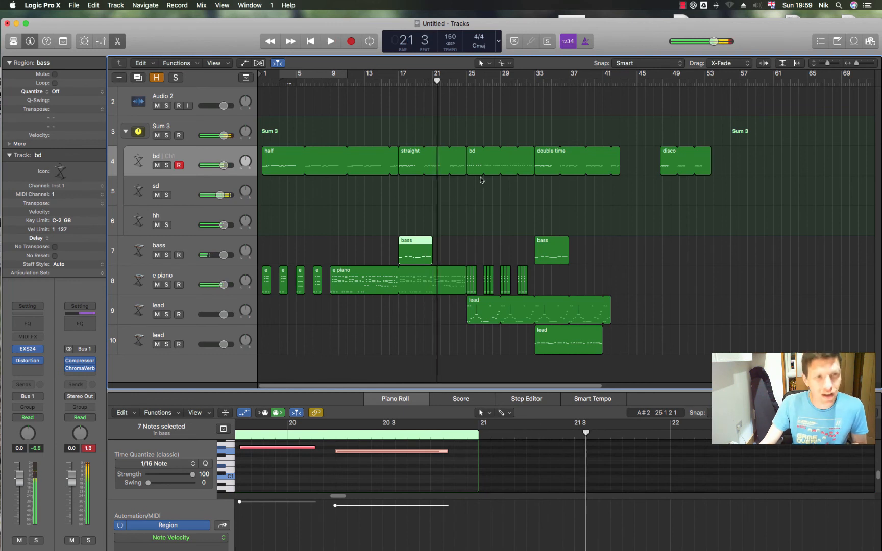
Step: Shorten the repeating half region to four bars and the straight region to two bars, keeping their loops to bars 17 and 25
click(389, 165)
mouse_move(397, 163)
mouse_down()
mouse_move(293, 169)
mouse_move(325, 153)
mouse_move(404, 155)
mouse_up()
click(435, 154)
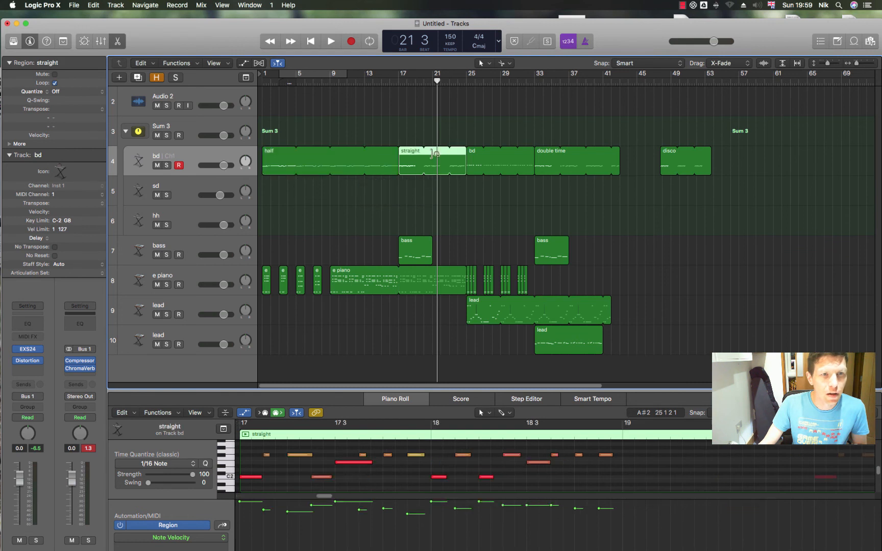
mouse_move(465, 162)
mouse_down()
mouse_move(412, 166)
mouse_move(465, 151)
mouse_up()
Step: Shorten the repeating double time region to two bars, end its loop at bar 41, and play from bar 33
click(524, 159)
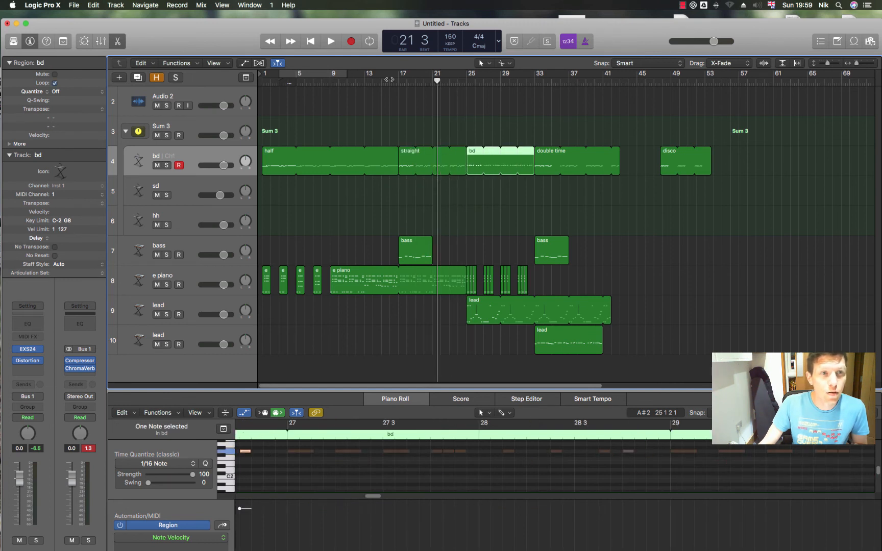
click(561, 160)
drag(619, 168, 602, 153)
double_click(539, 78)
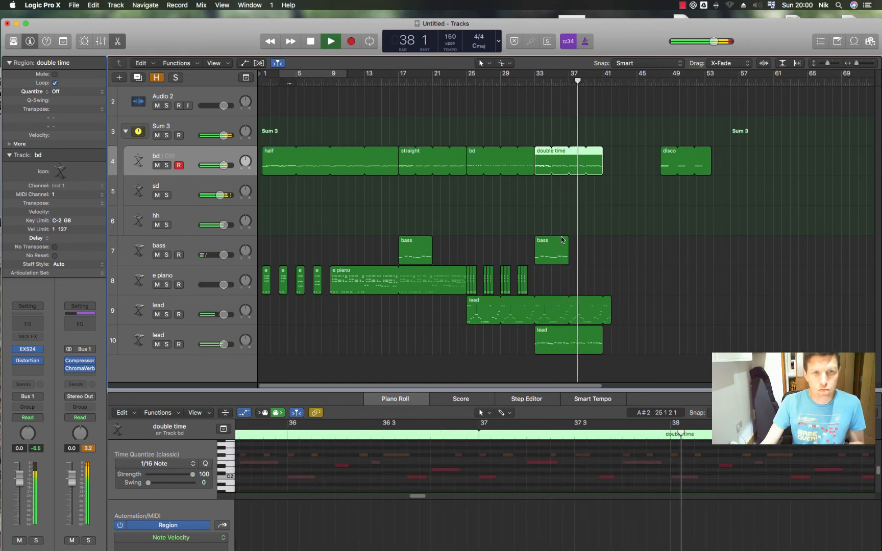
Step: Loop the first bass region to bar 33 for four repetitions and delete the bass region at bar 33
click(422, 256)
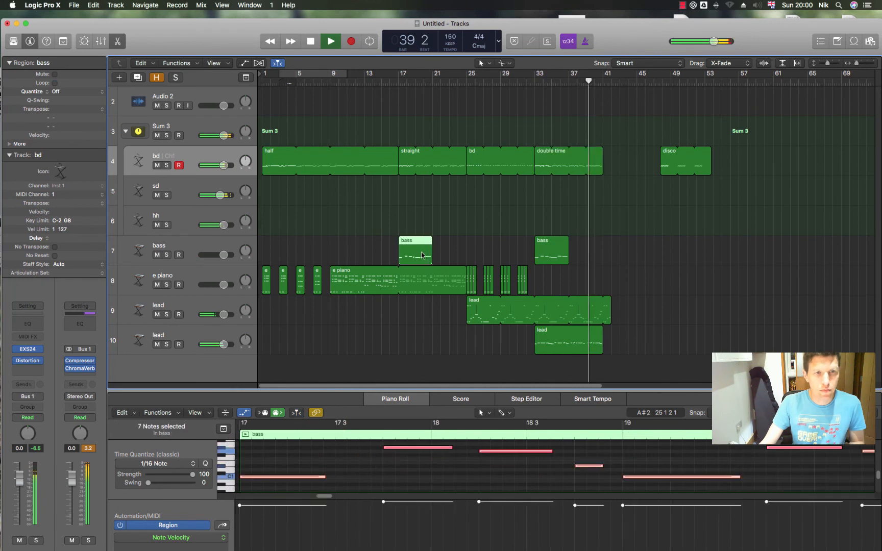
drag(432, 243, 534, 242)
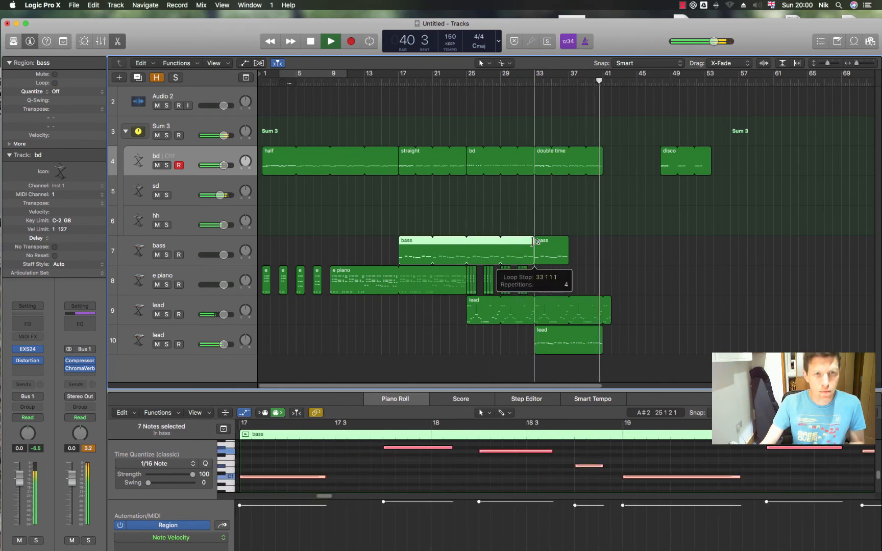
click(540, 246)
key(Delete)
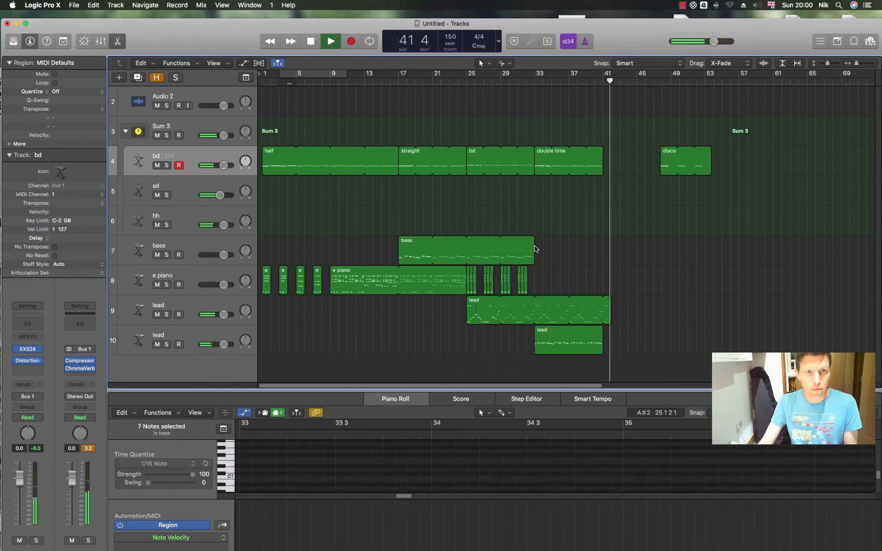
Step: Undo the last bass and double time loop changes, and loop the double time region to bar 41
key(super+z)
key(super+z)
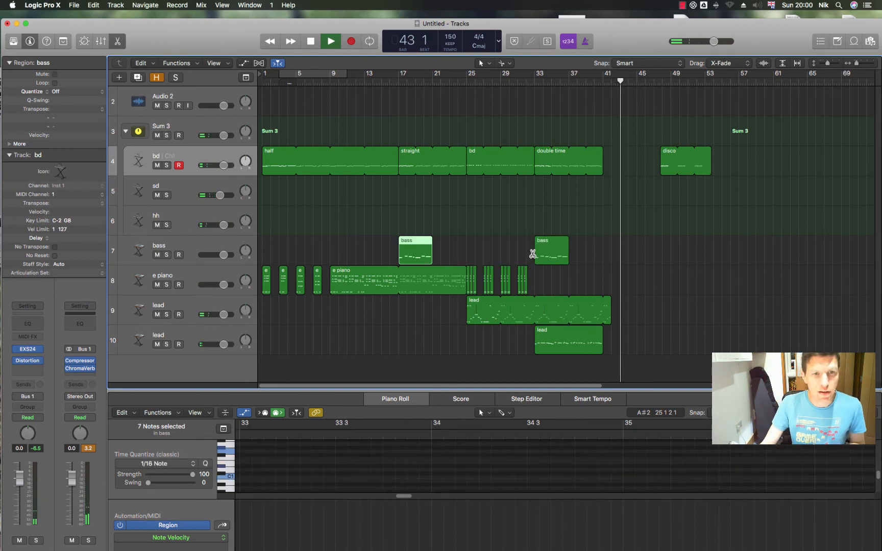
key(super+z)
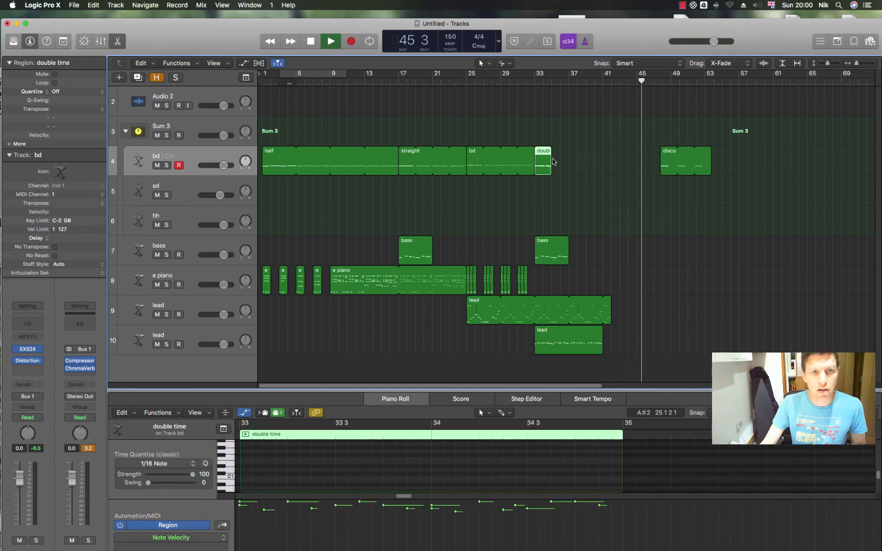
drag(552, 153, 603, 156)
Step: Delete the bass region at bar 33 and loop the first bass region to bar 41, playing back from bar 17
click(551, 250)
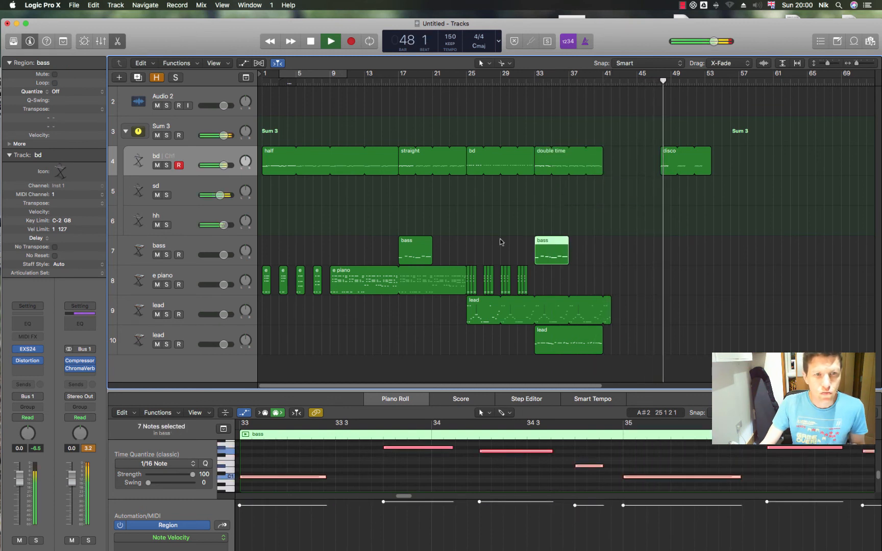
key(Delete)
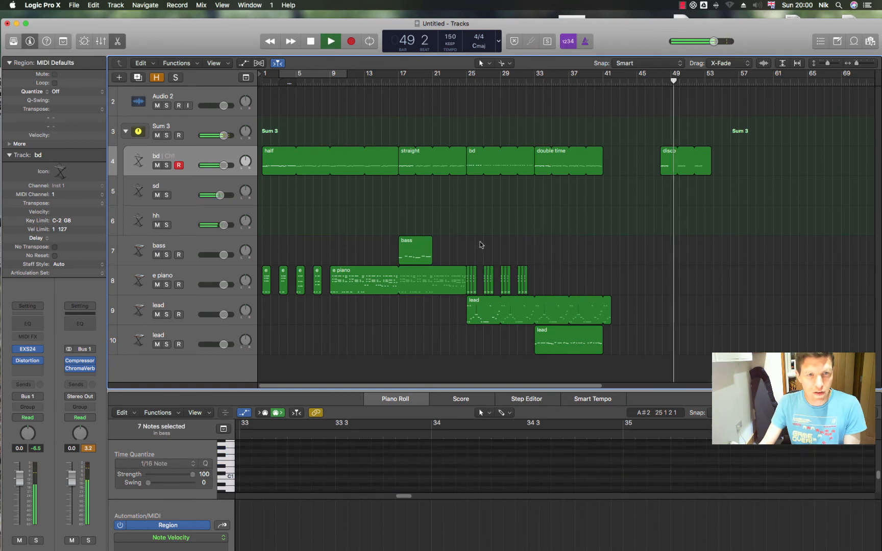
click(422, 249)
drag(435, 242, 602, 241)
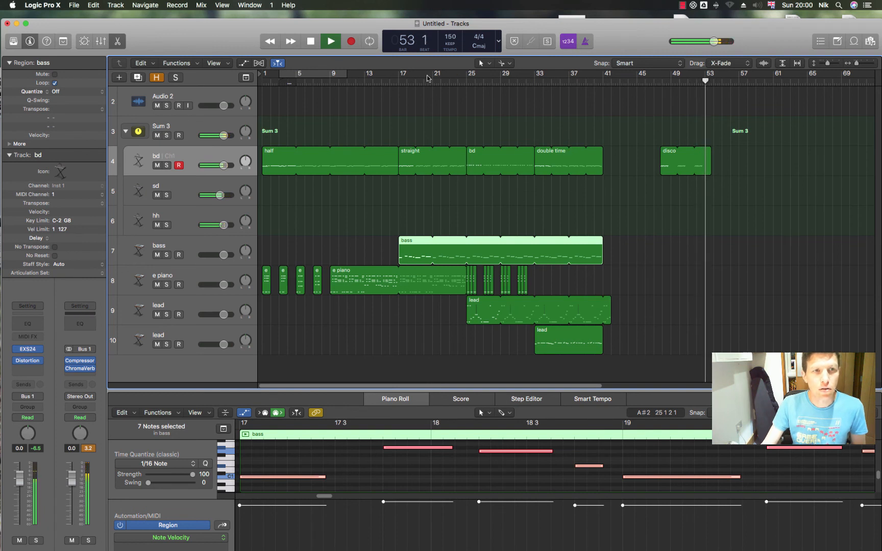
double_click(399, 82)
key(space)
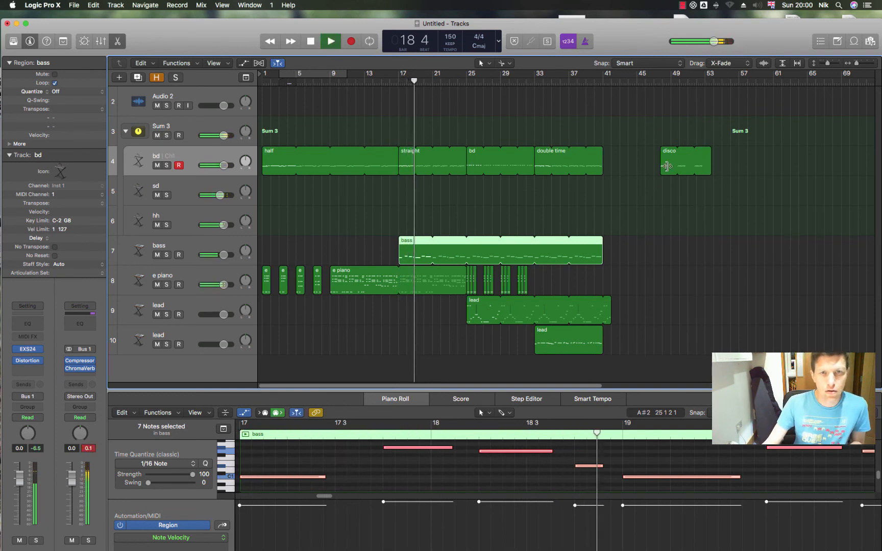
Step: Move the disco region to bar 41 shortened to one bar, and copy the looped e piano region from bar 9 to bar 41
drag(669, 166, 647, 161)
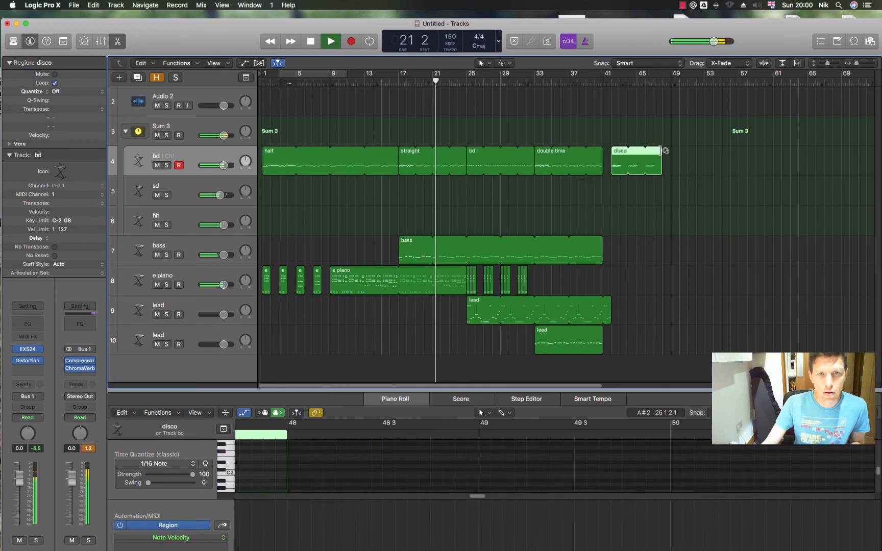
drag(665, 168, 616, 165)
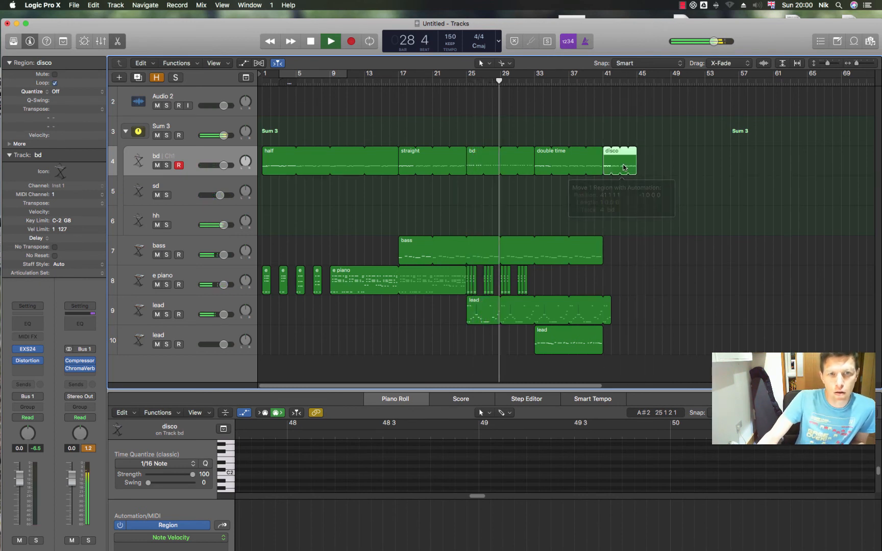
click(588, 279)
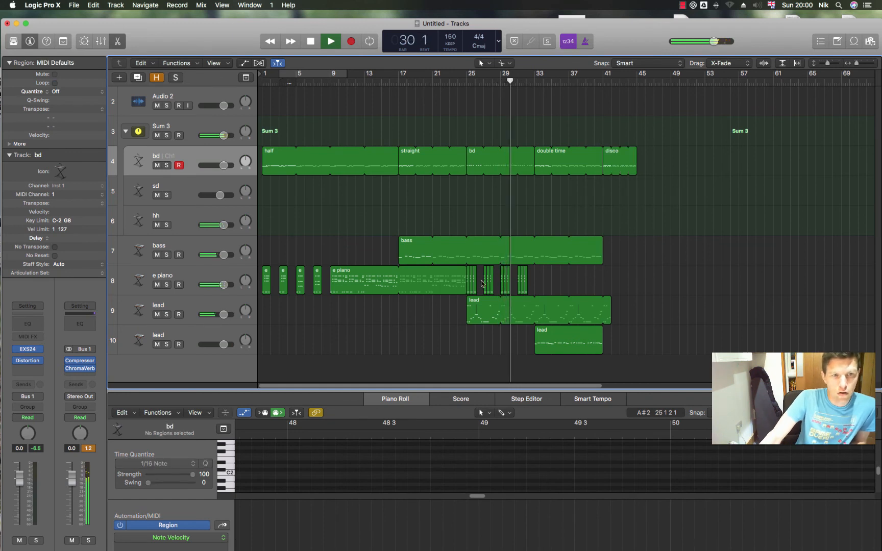
click(352, 285)
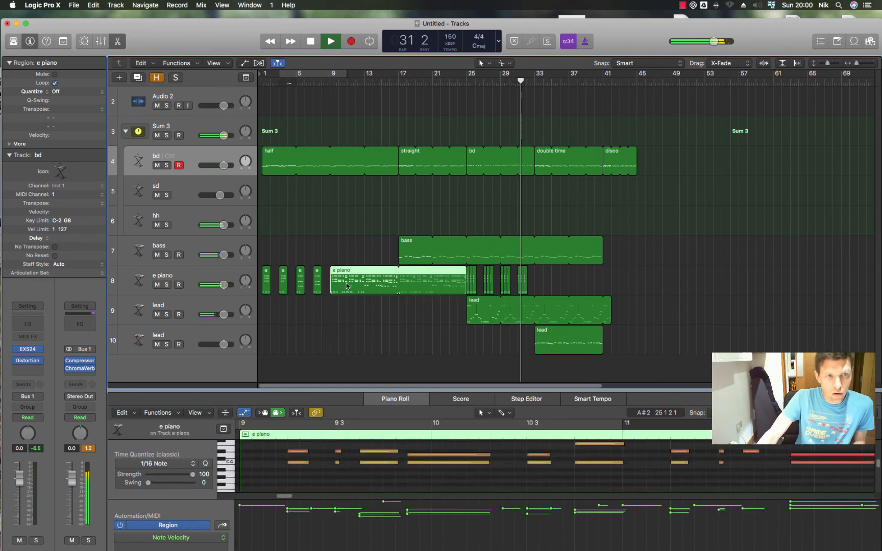
drag(453, 286, 617, 279)
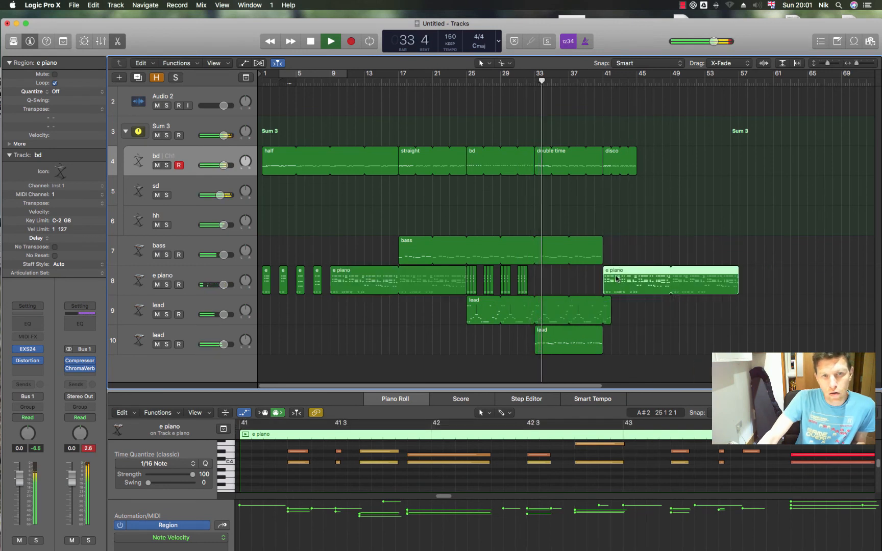
Step: Extend the loops of the bass, disco and both lead regions to bar 57, and stop playback
drag(602, 245, 741, 247)
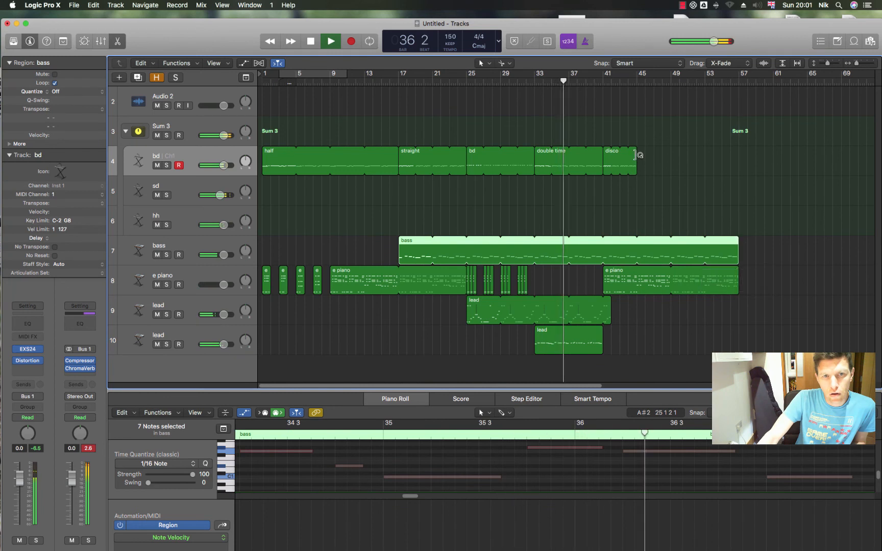
drag(635, 155, 736, 159)
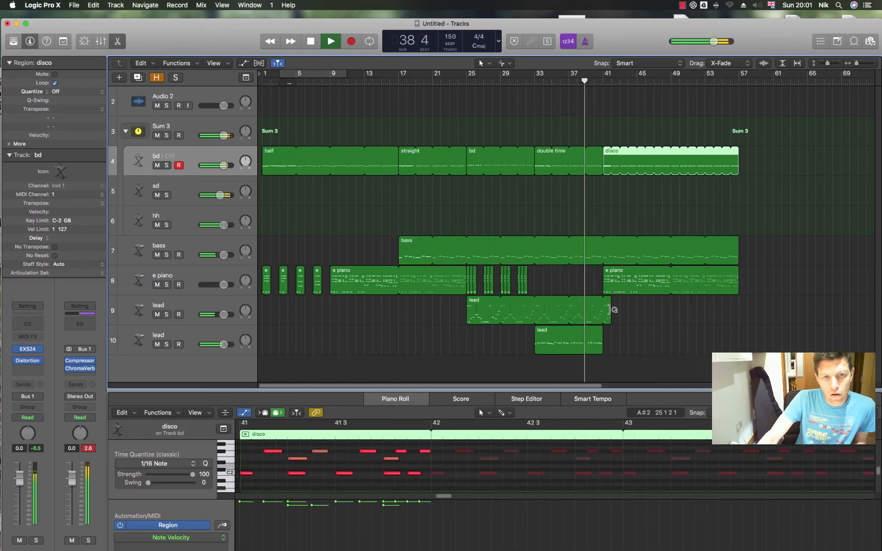
drag(607, 316, 734, 312)
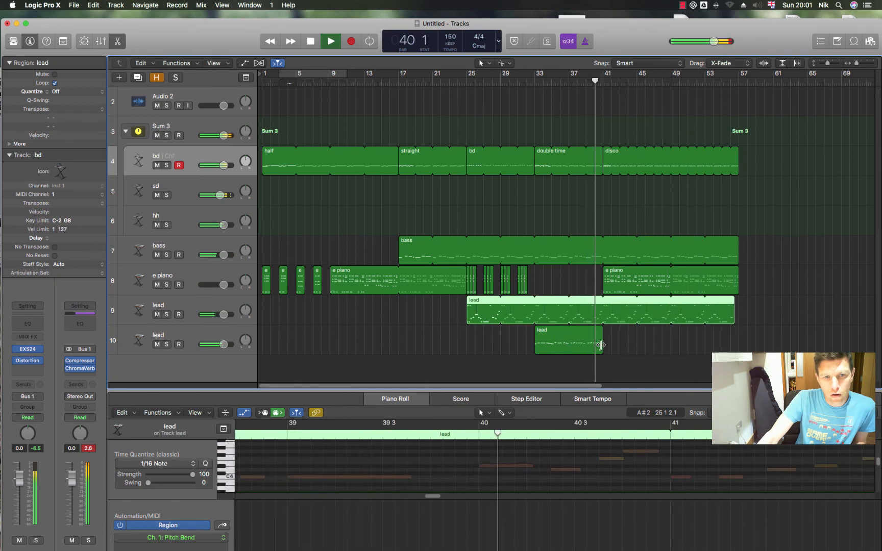
drag(601, 352, 730, 352)
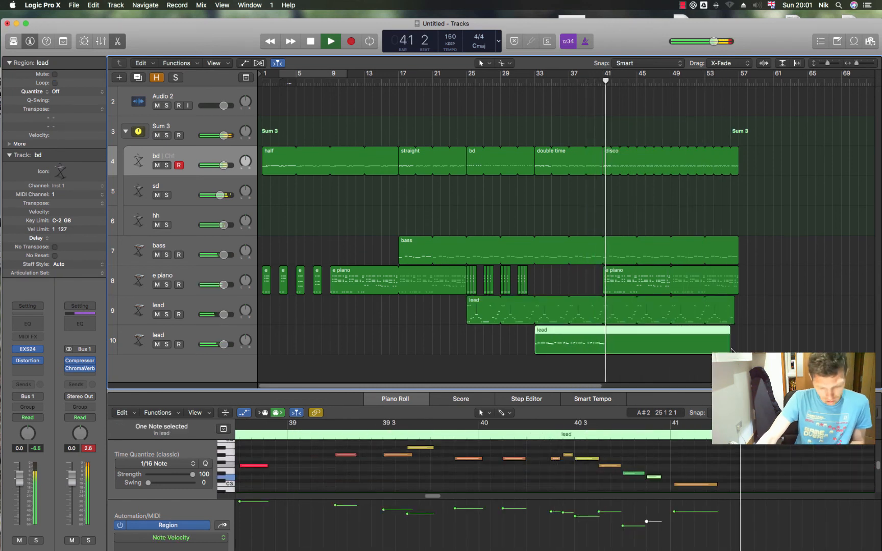
key(super+z)
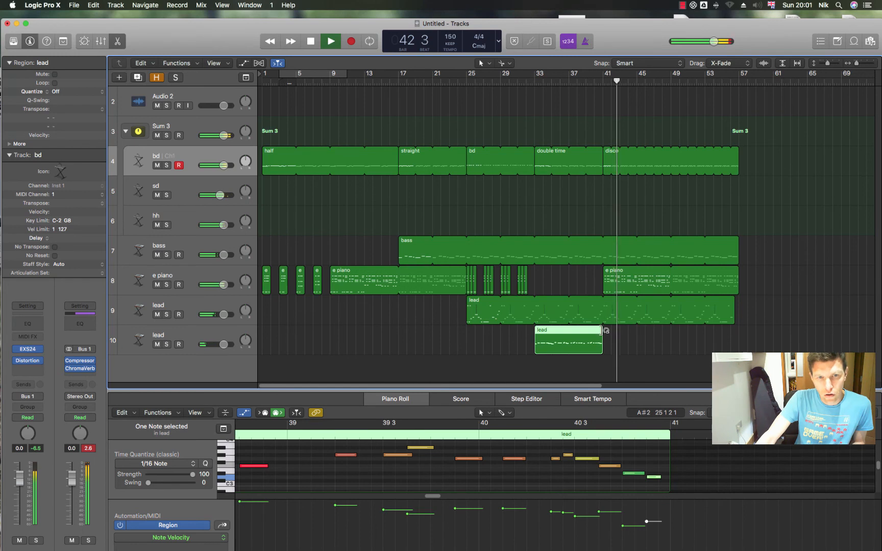
drag(606, 331, 741, 304)
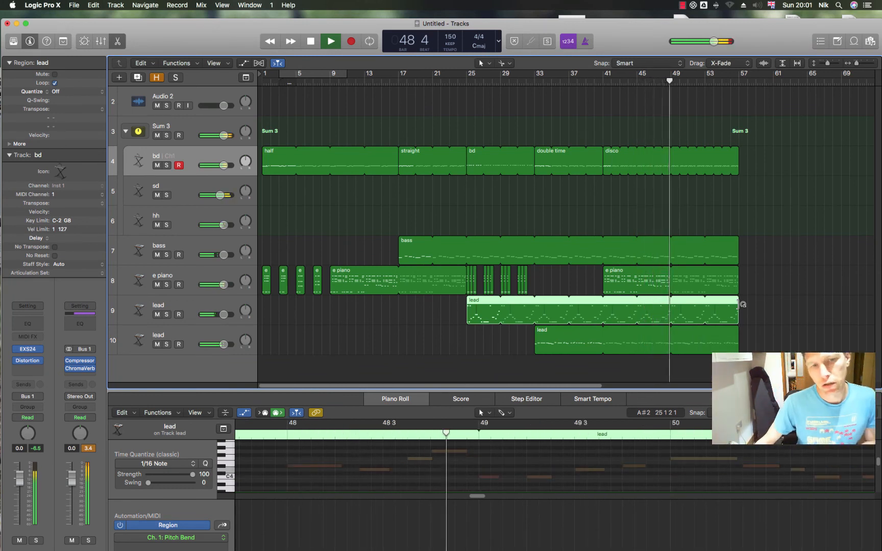
key(space)
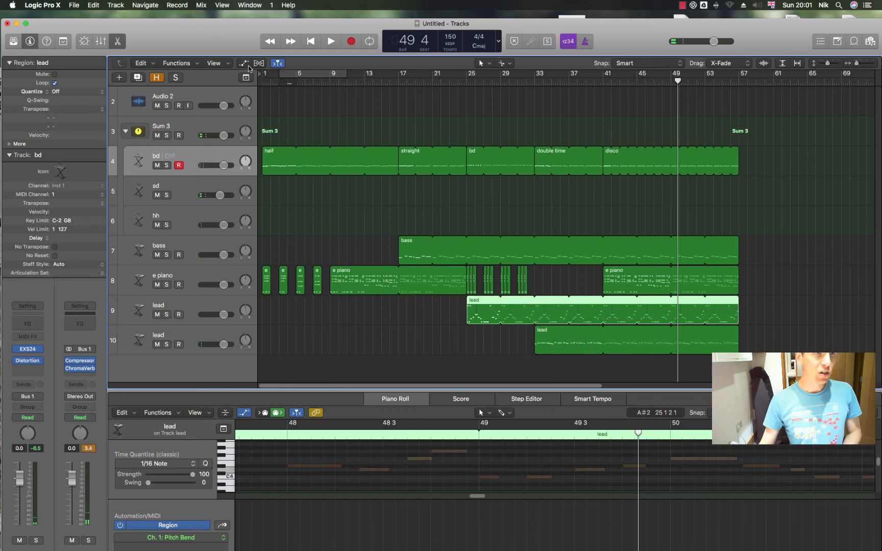
Step: Show the track automation and play the arrangement from the beginning into the section at bar 25
click(246, 64)
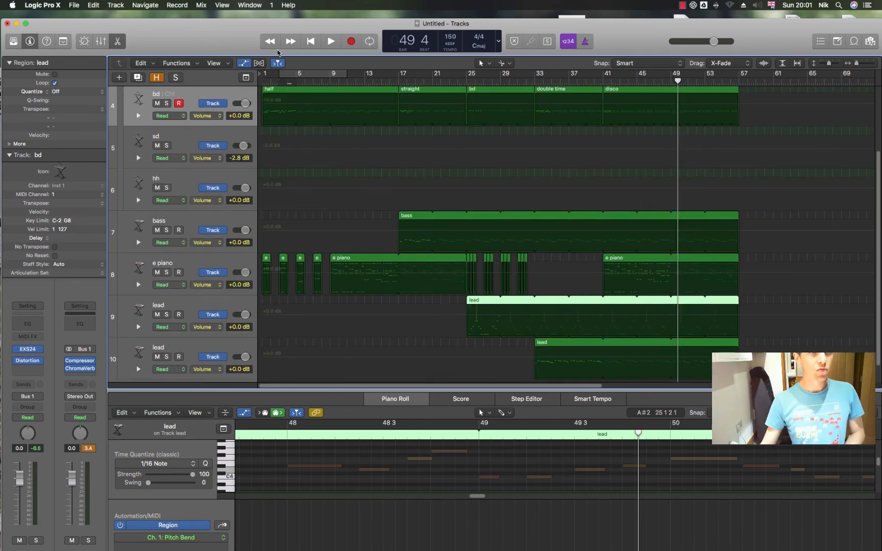
click(311, 42)
key(space)
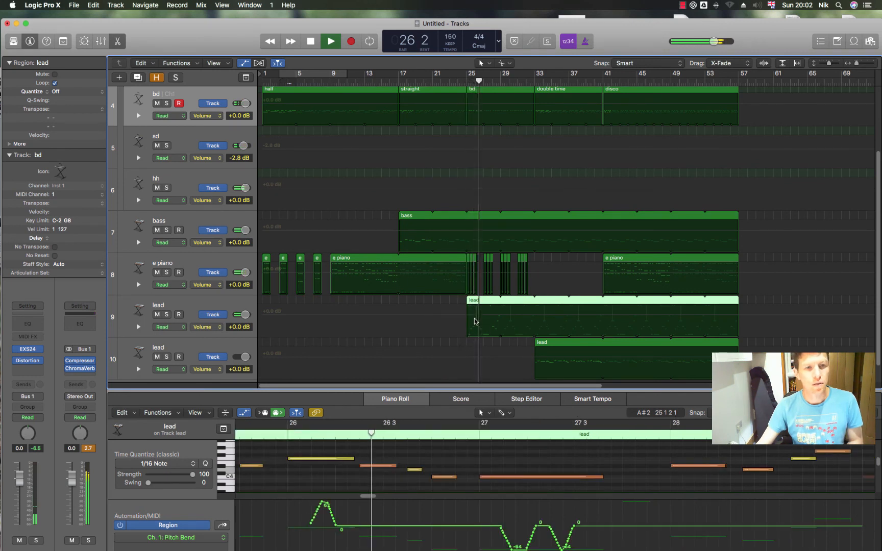
click(302, 325)
key(space)
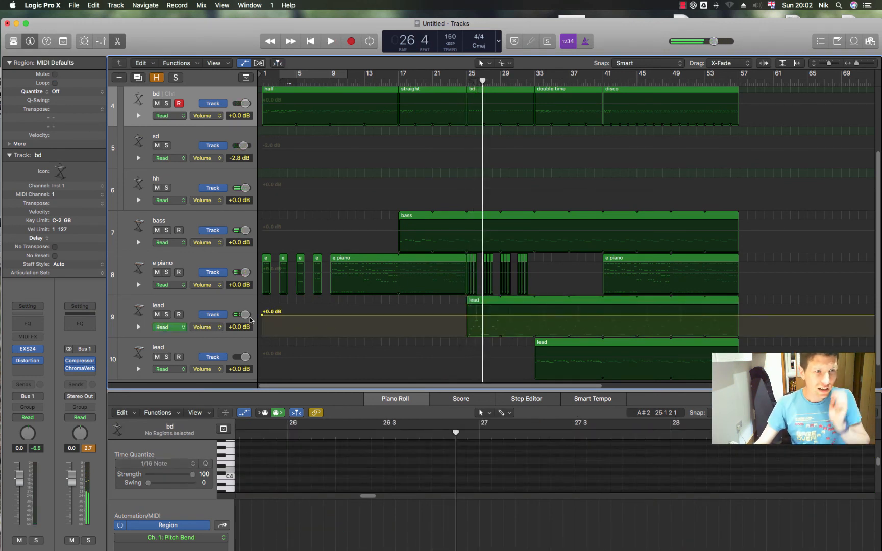
Step: Automate the AutoFilter Cutoff on the first lead track, rising from 0% at bar 25 to 100% at bar 33
click(204, 327)
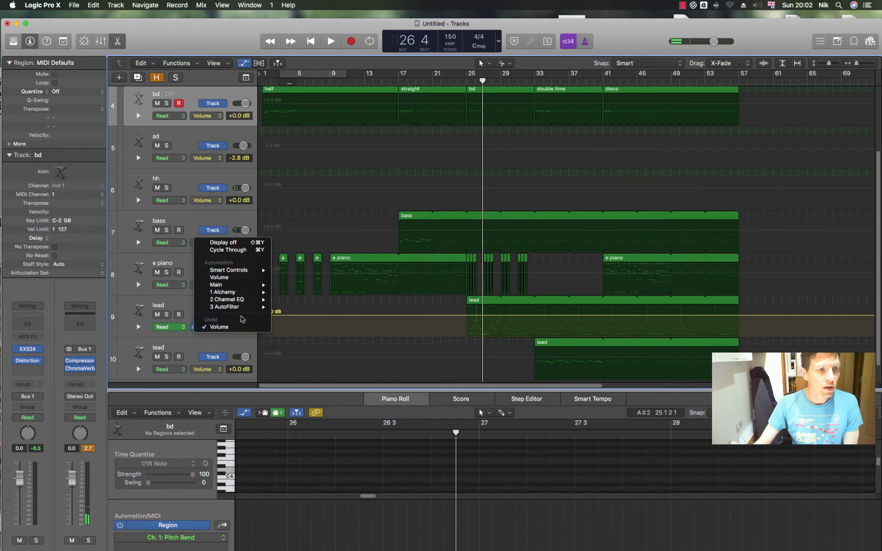
mouse_move(243, 311)
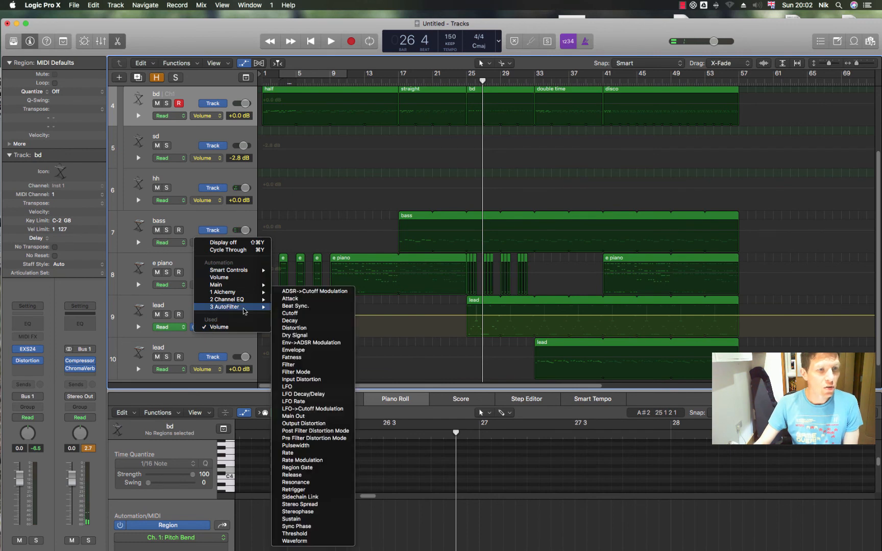
click(327, 313)
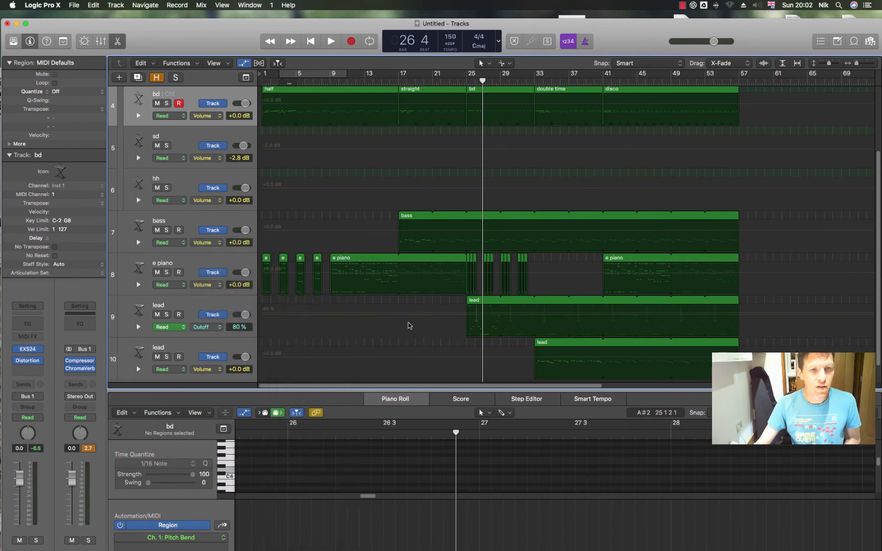
click(465, 320)
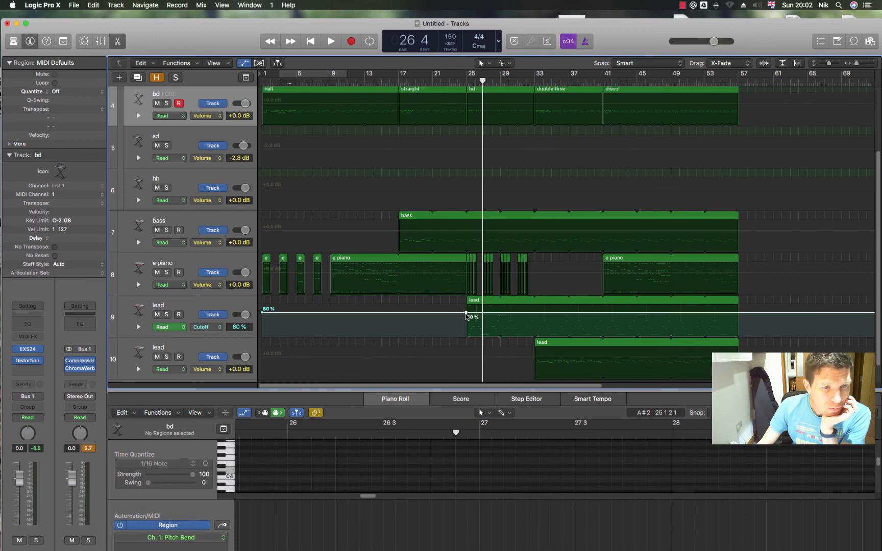
drag(465, 316, 536, 306)
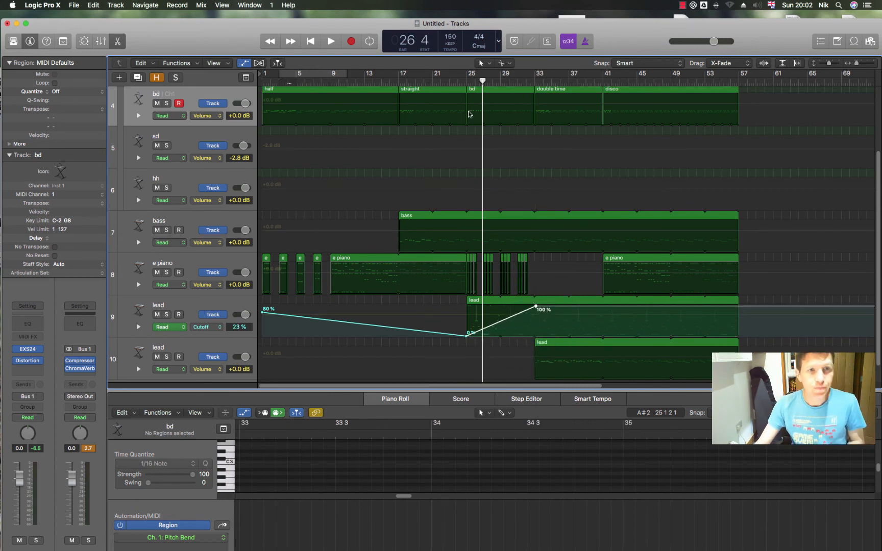
Step: Play from bar 25 and adjust the lead's cutoff points to about 28% at bar 25 and 80% at bar 33
click(468, 87)
key(space)
click(466, 83)
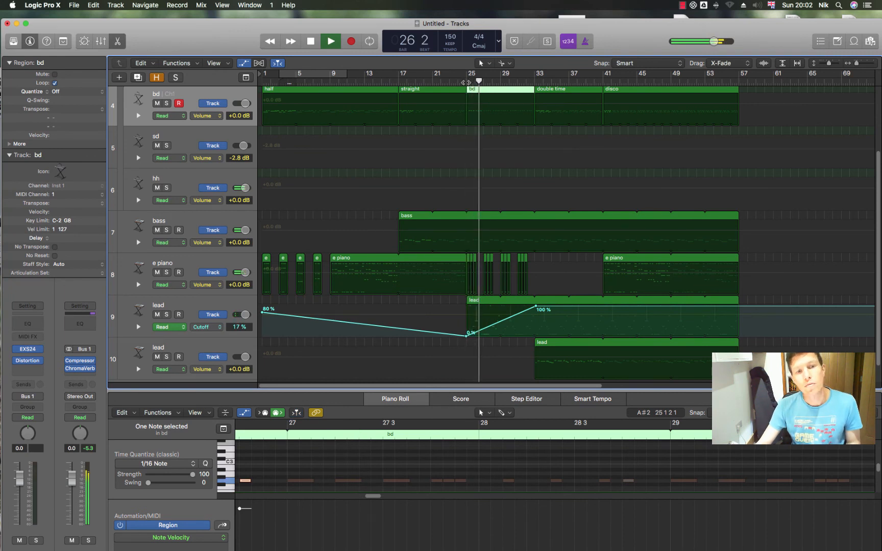
click(465, 336)
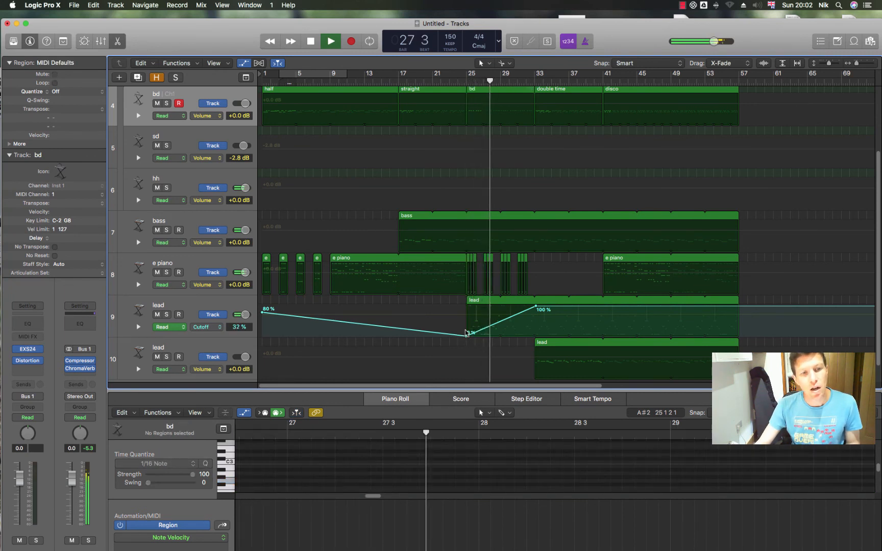
drag(466, 337, 467, 330)
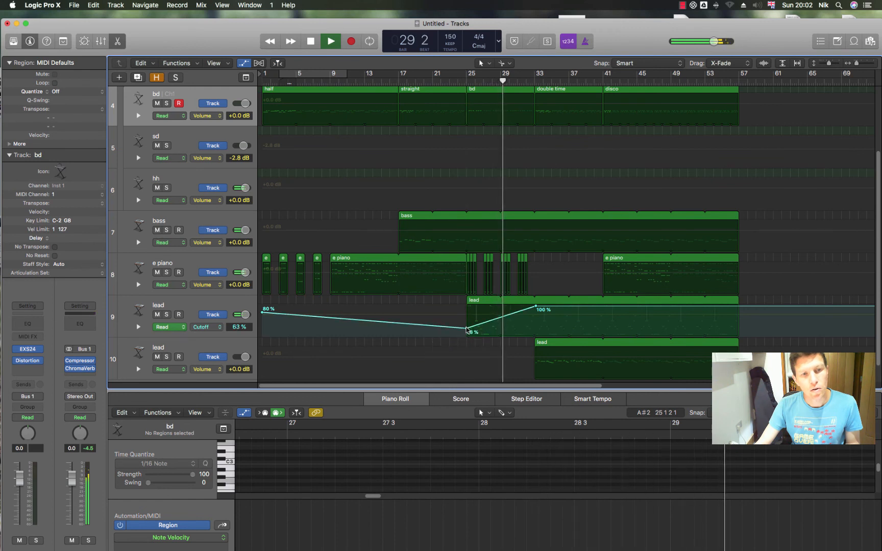
click(466, 83)
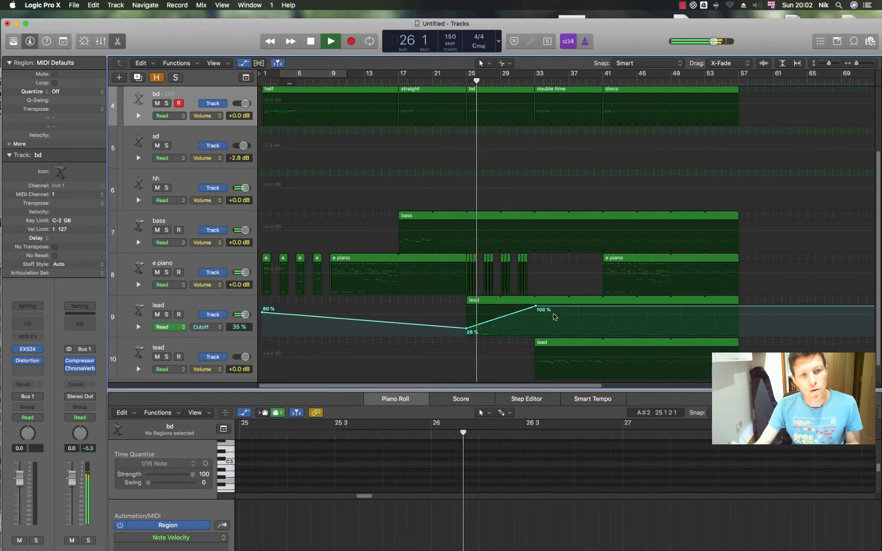
drag(536, 306, 536, 312)
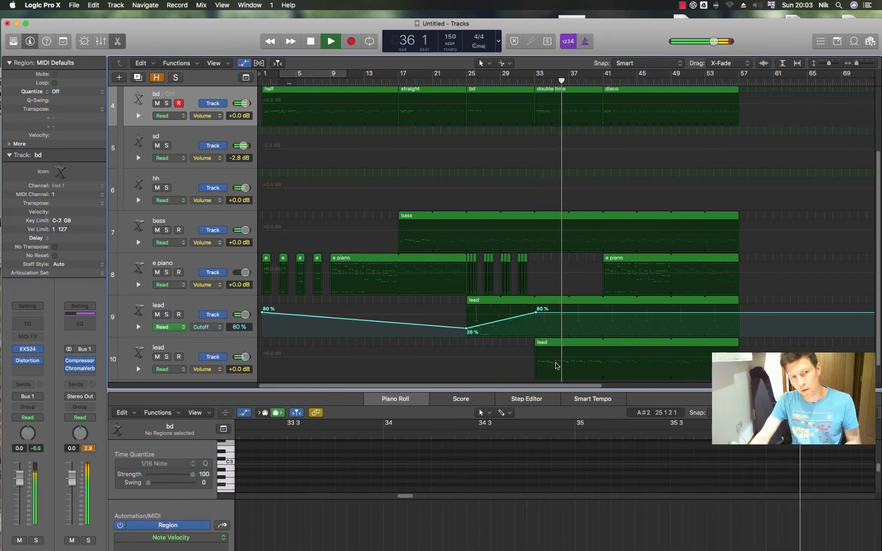
key(space)
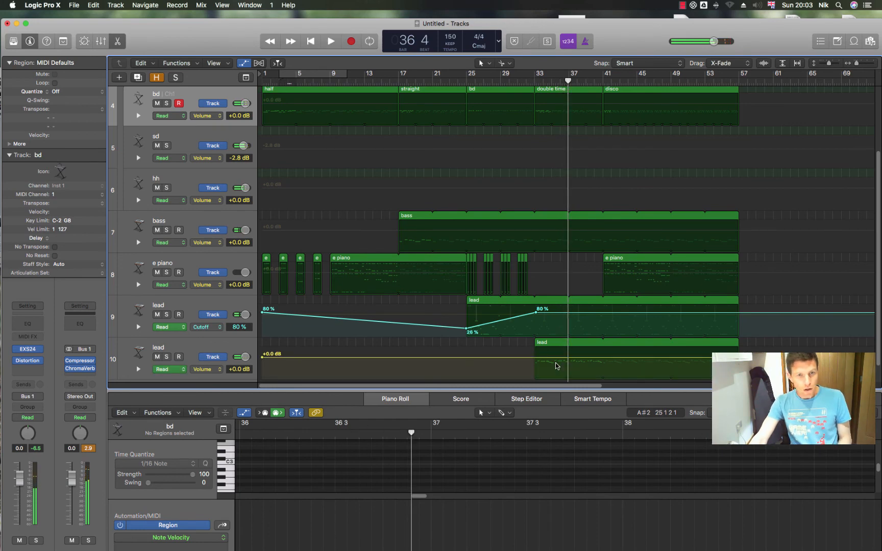
Step: Hide the track automation and select the lead region on track 10
key(a)
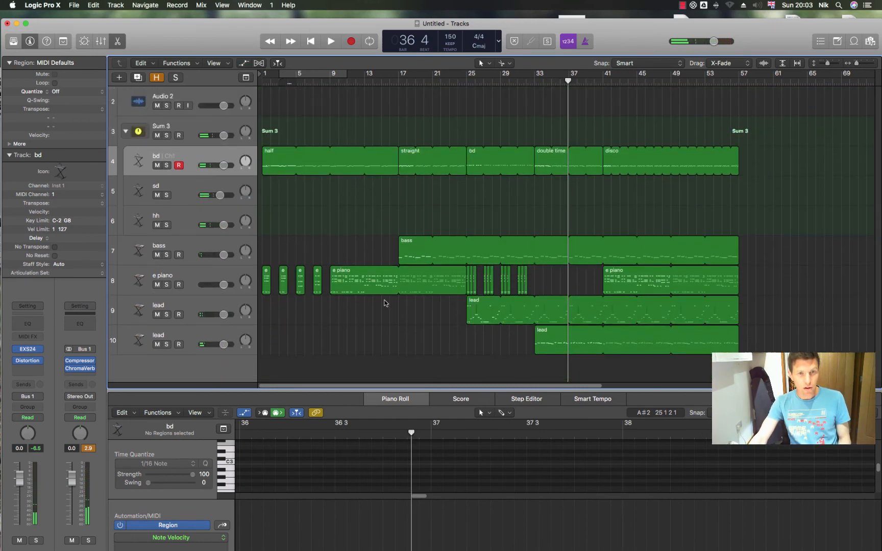
click(573, 346)
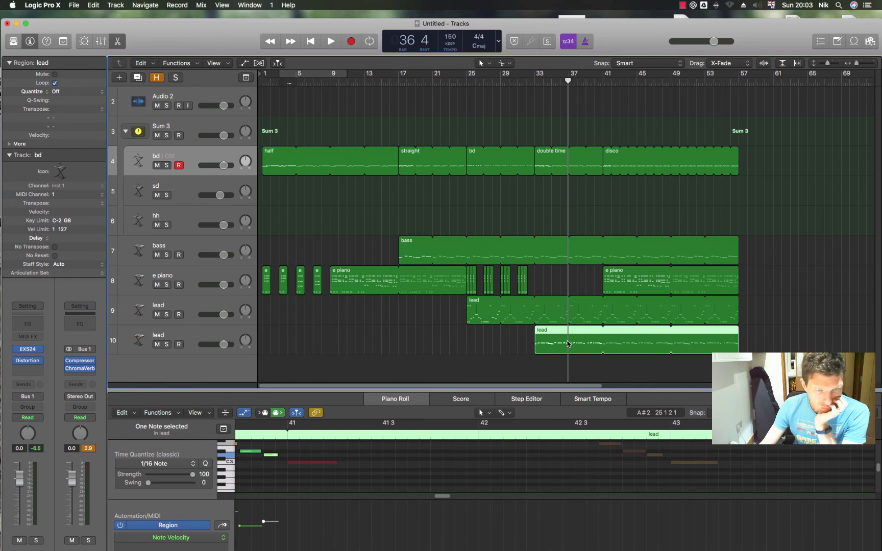
right_click(568, 343)
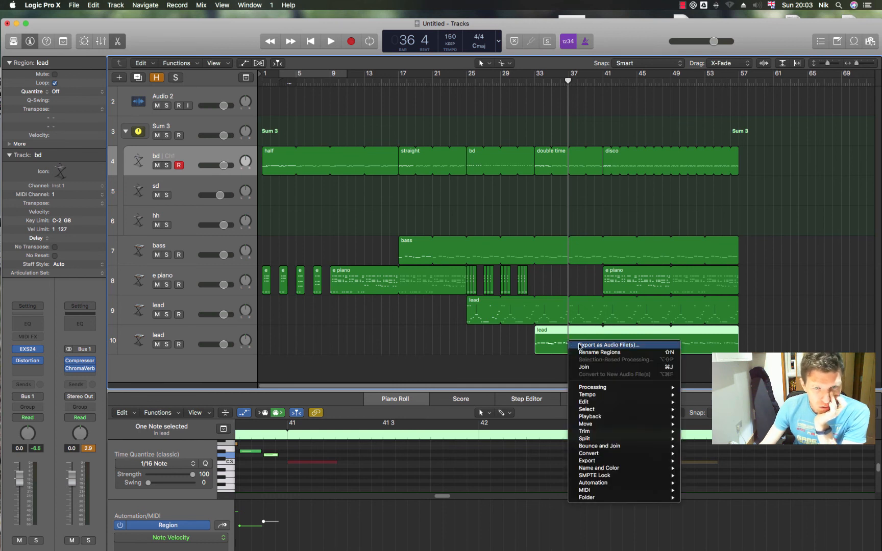
key(Escape)
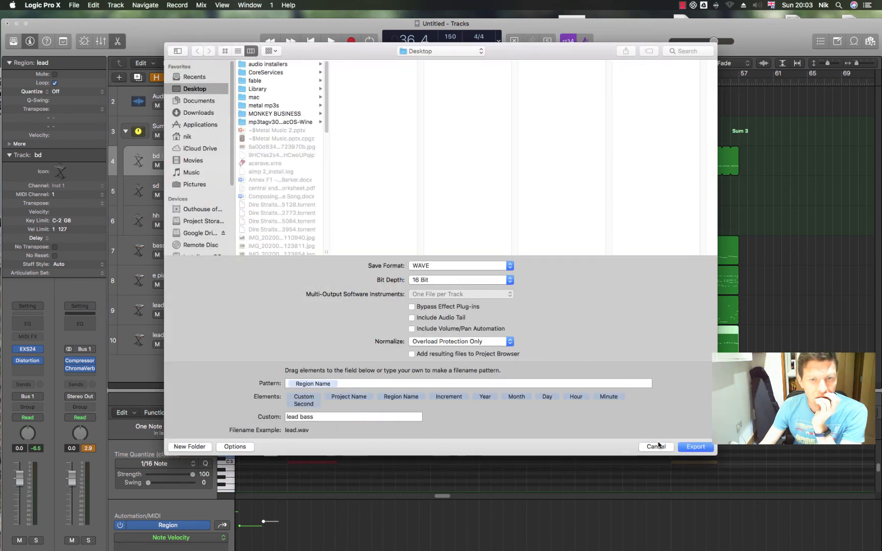
click(656, 446)
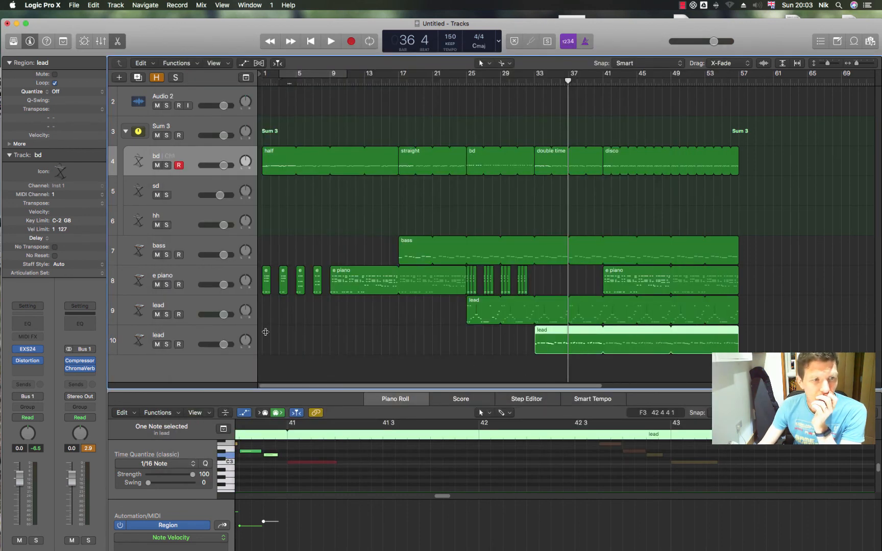
right_click(228, 336)
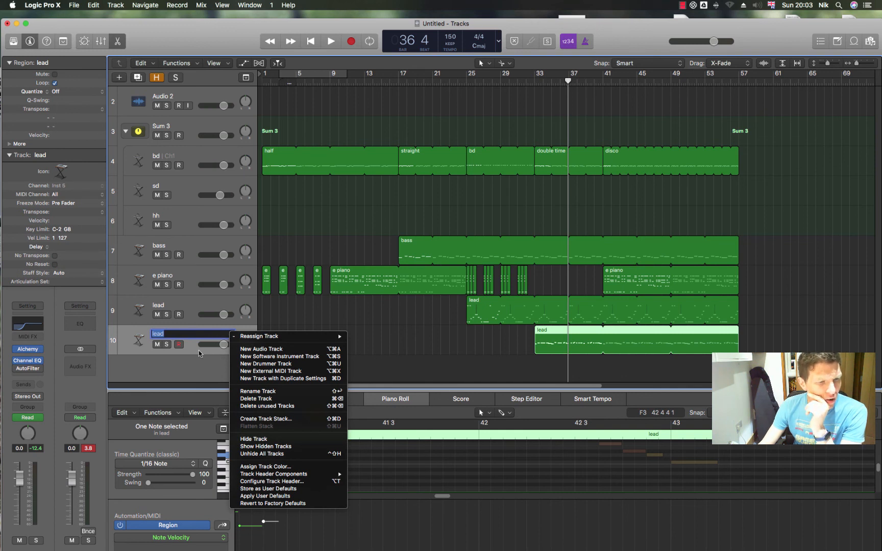
click(427, 369)
Step: Export the lead region on track 10 to the Desktop as a 16-bit WAVE file and add it to the Project Browser
right_click(616, 342)
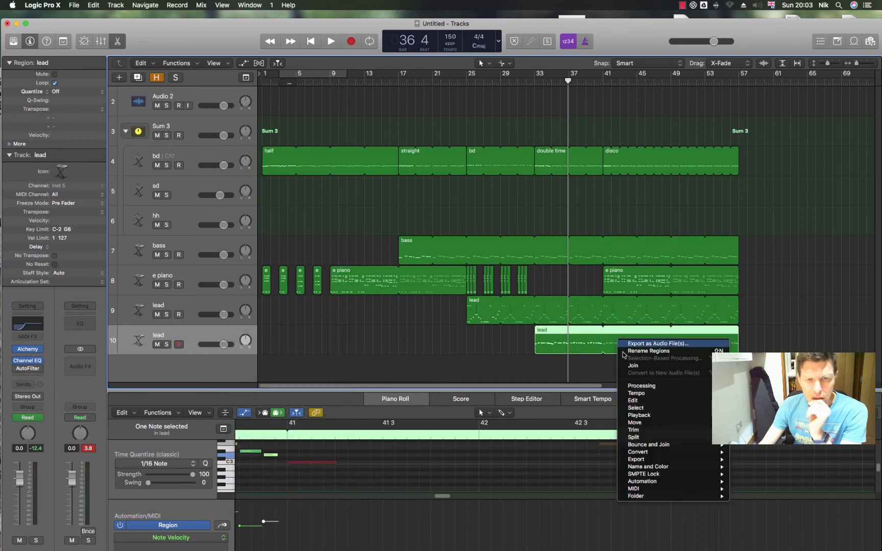
mouse_move(684, 462)
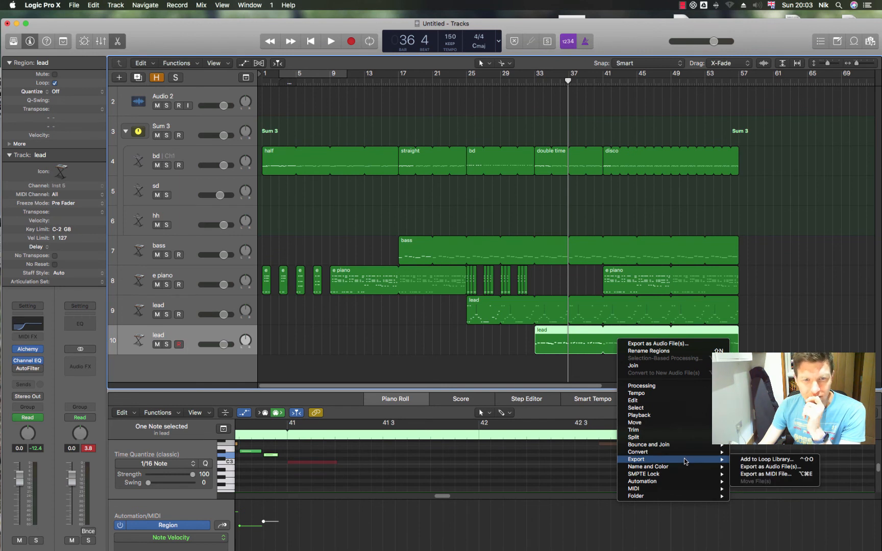
click(682, 343)
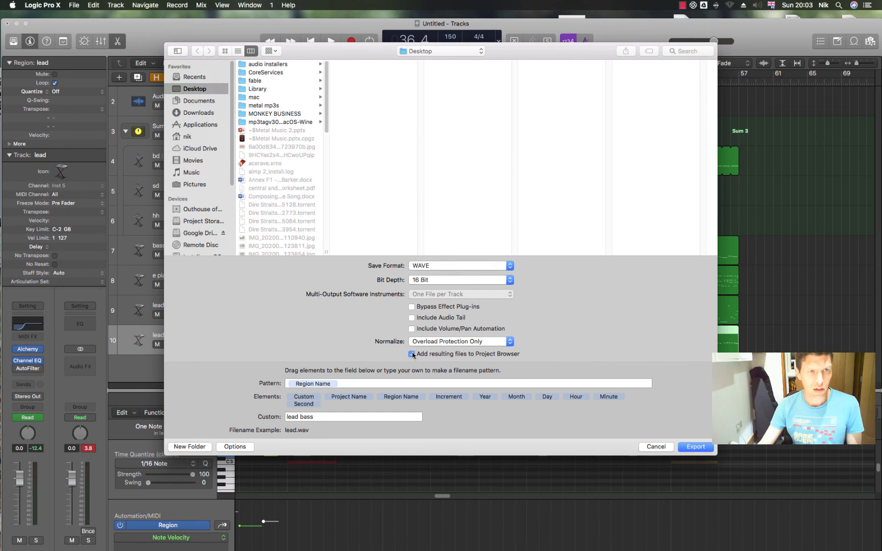
click(689, 447)
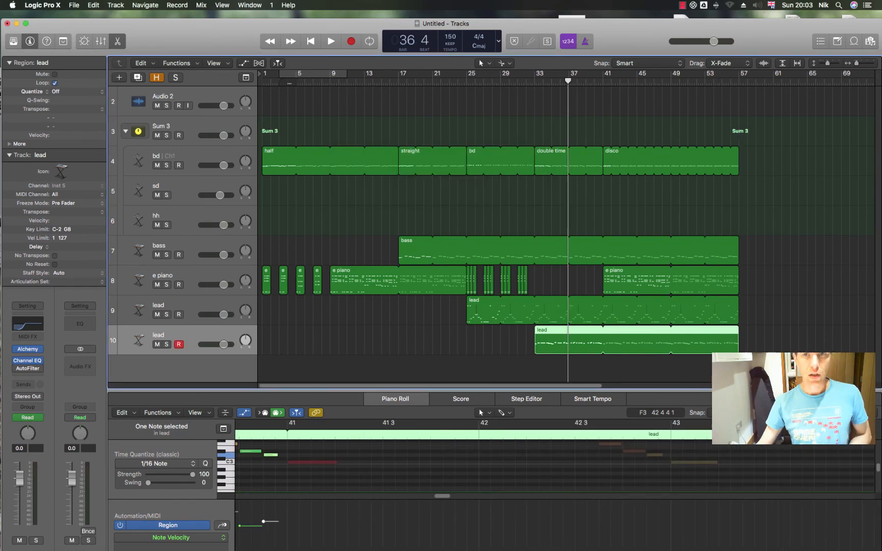
Step: Find lead.wav among the project's audio files and place it at bar 19 on a new audio track below the existing tracks
click(867, 40)
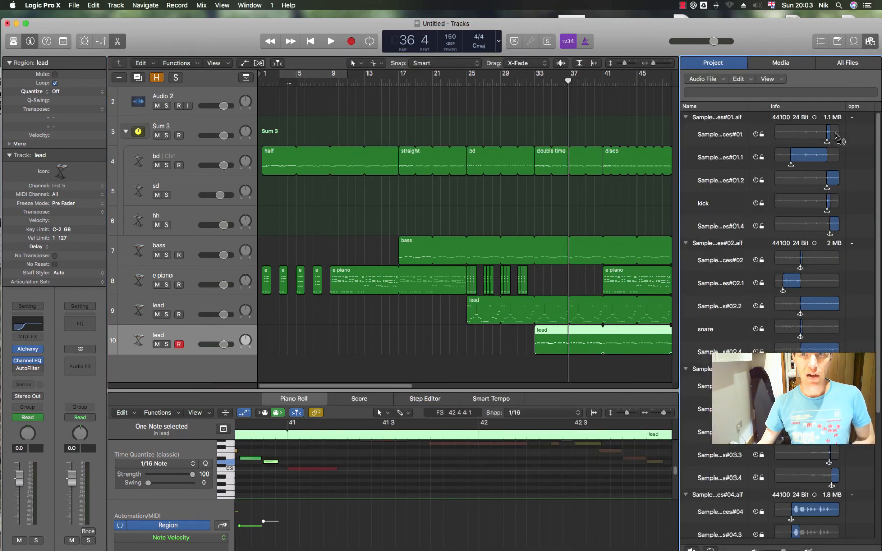
scroll(780, 324, down, 6)
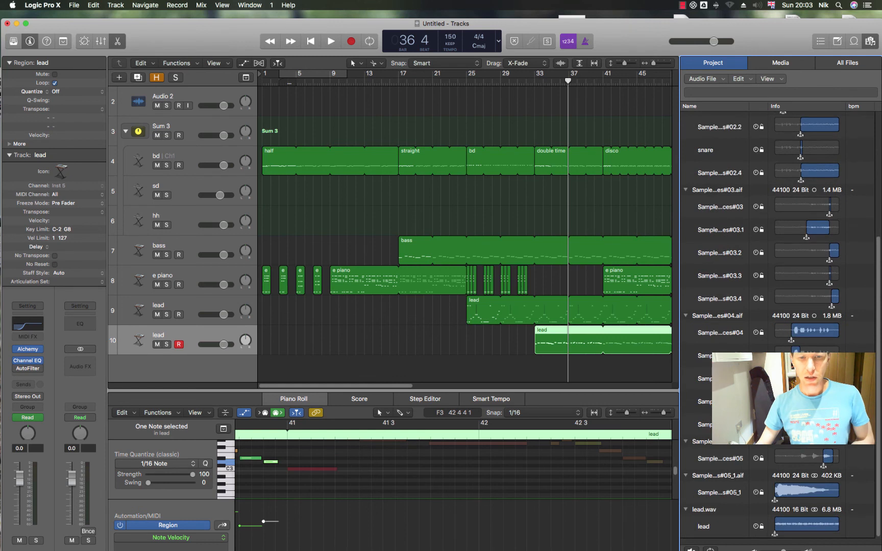
click(790, 529)
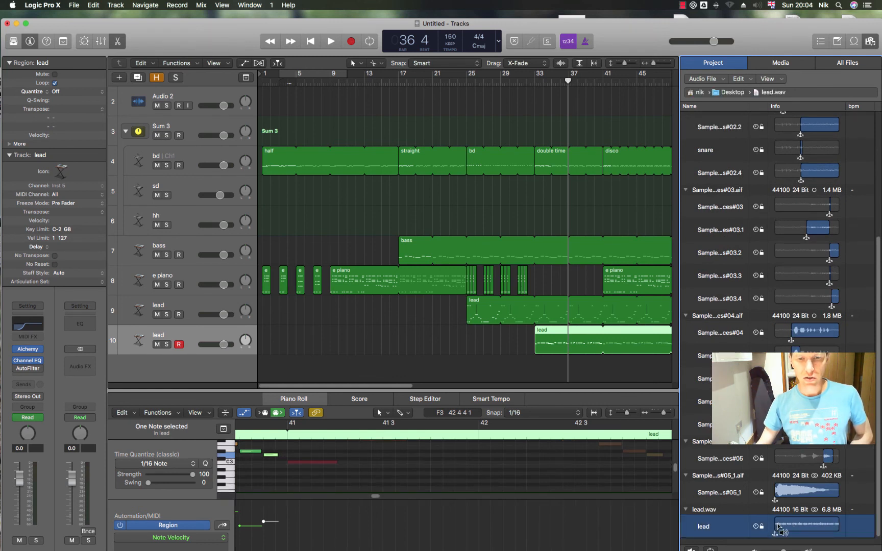
click(779, 528)
double_click(783, 527)
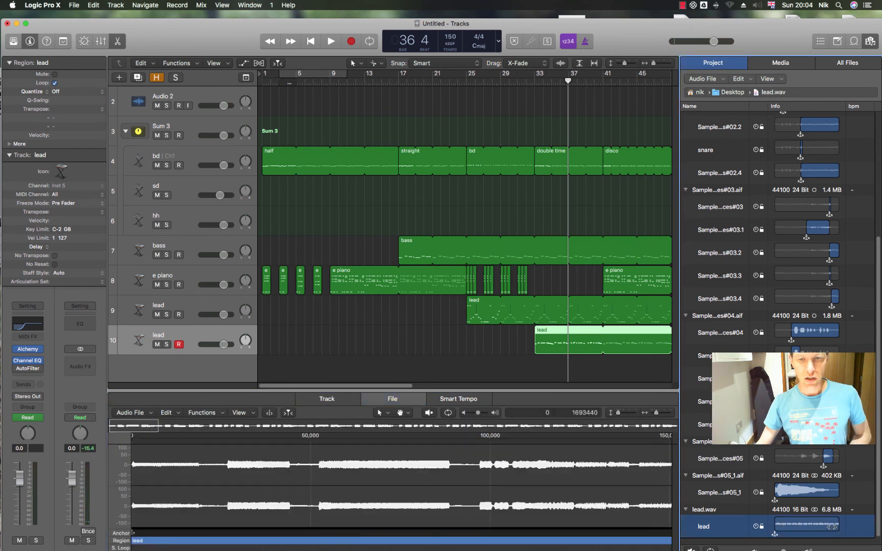
drag(783, 524, 432, 365)
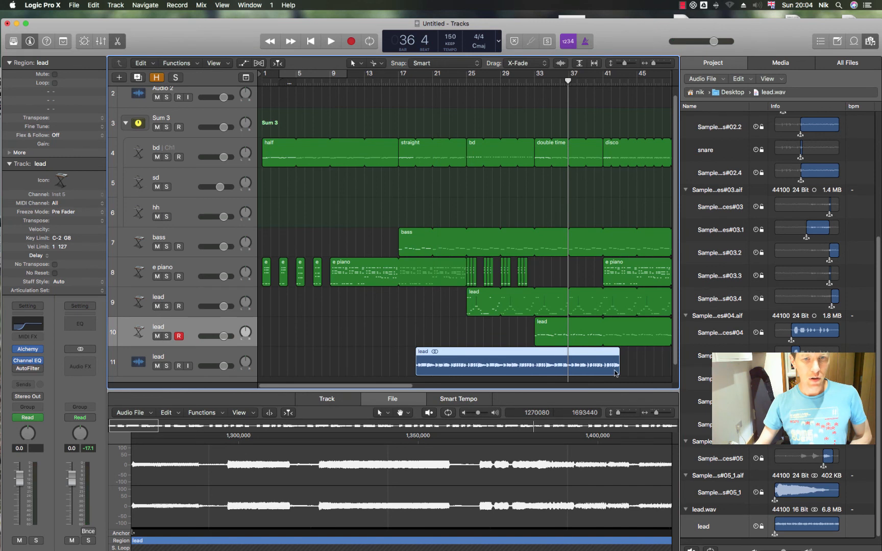
Step: Close the project browser and, checking by playback, trim the lead audio region to about one and a half beats from bar 19
drag(617, 371, 441, 339)
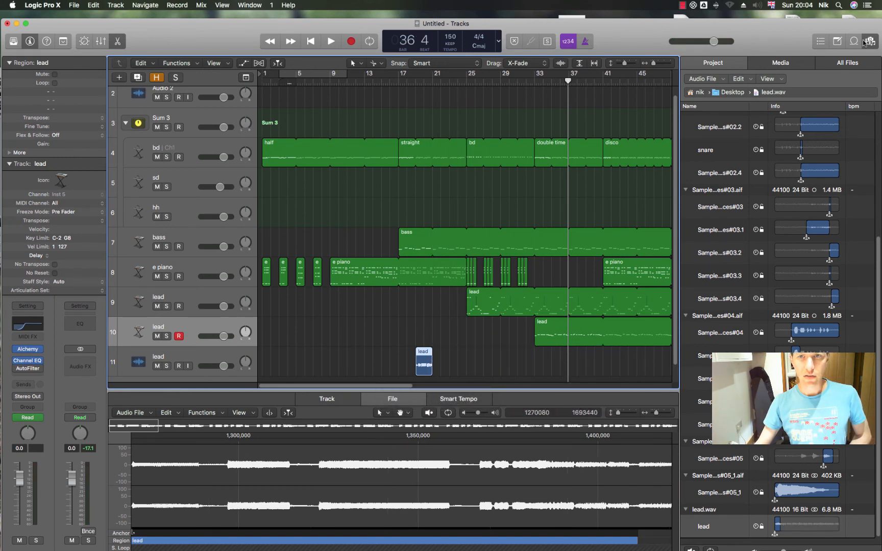
click(818, 43)
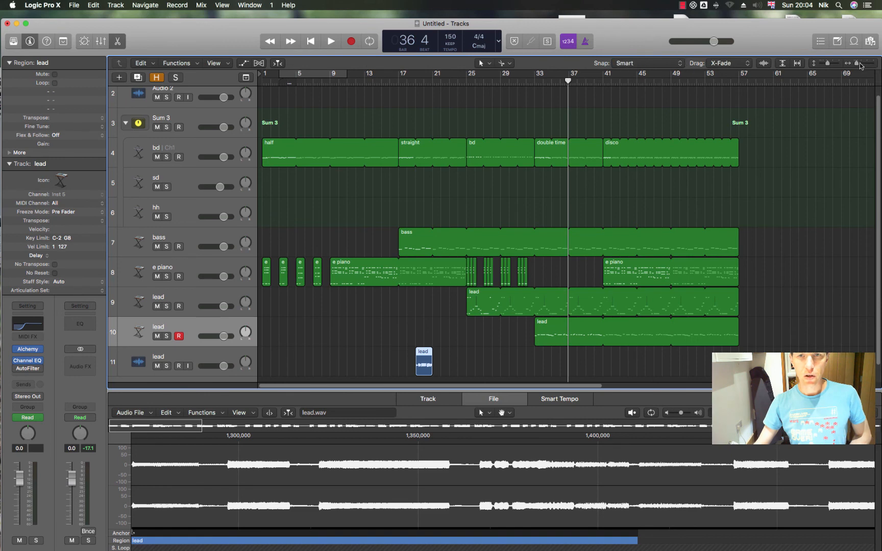
drag(857, 63, 863, 63)
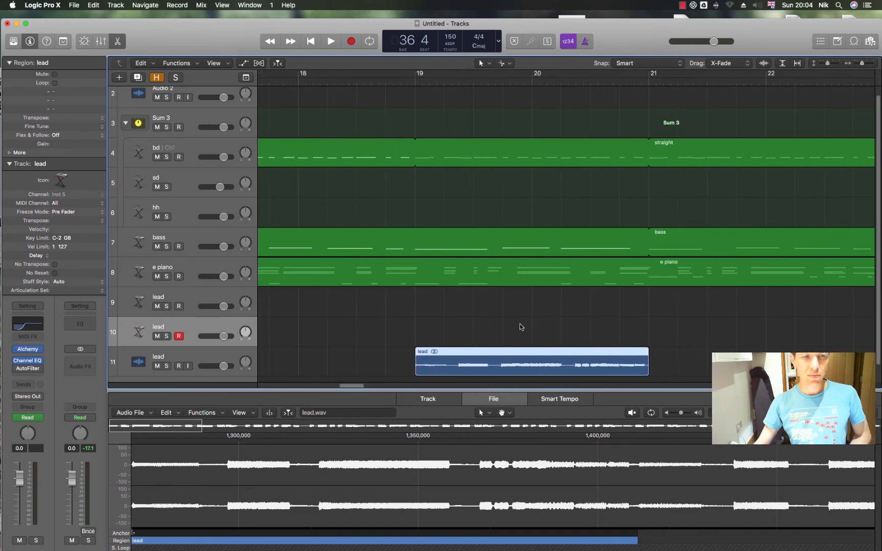
click(414, 77)
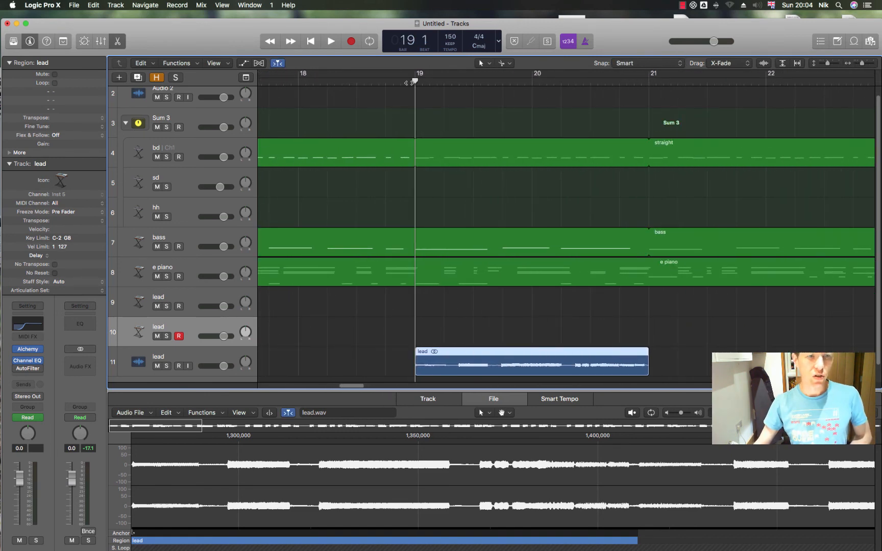
key(space)
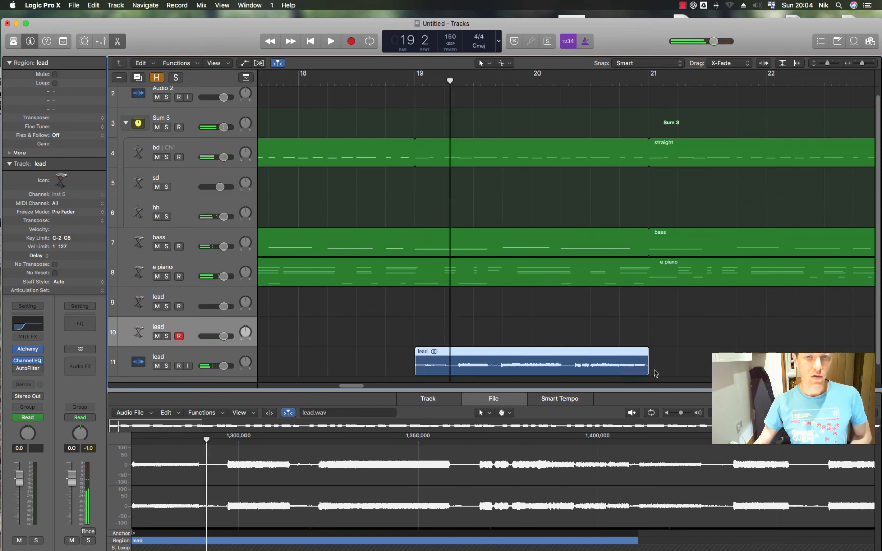
drag(646, 370, 458, 360)
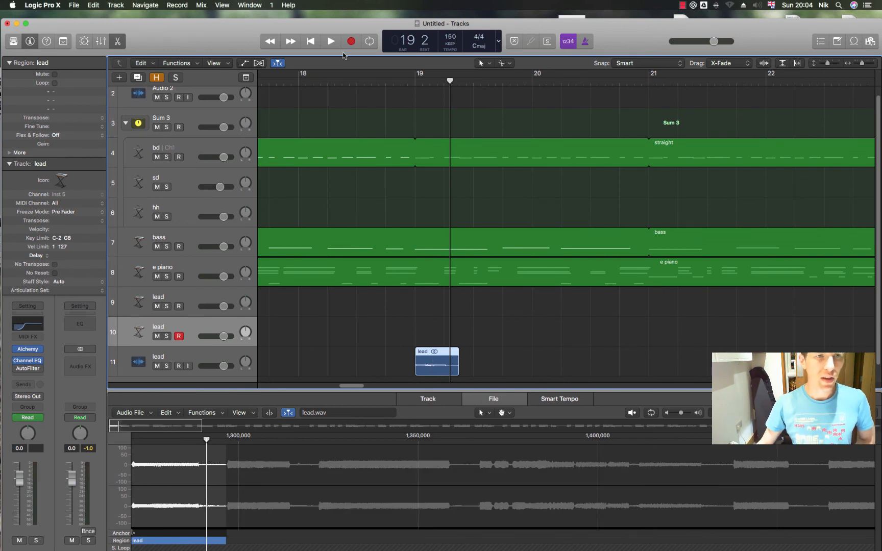
key(space)
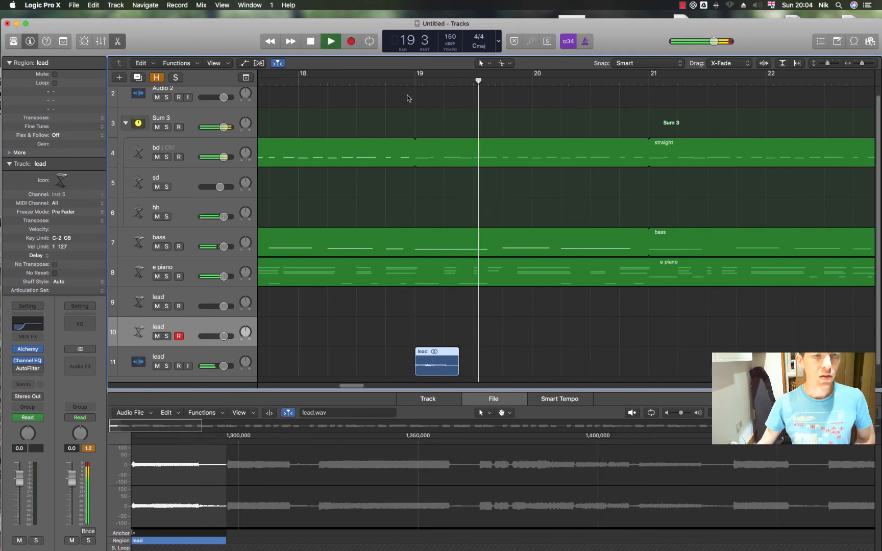
key(space)
Step: Normalize the trimmed lead audio region with Selection-Based Processing and audition it from bar 19
right_click(441, 368)
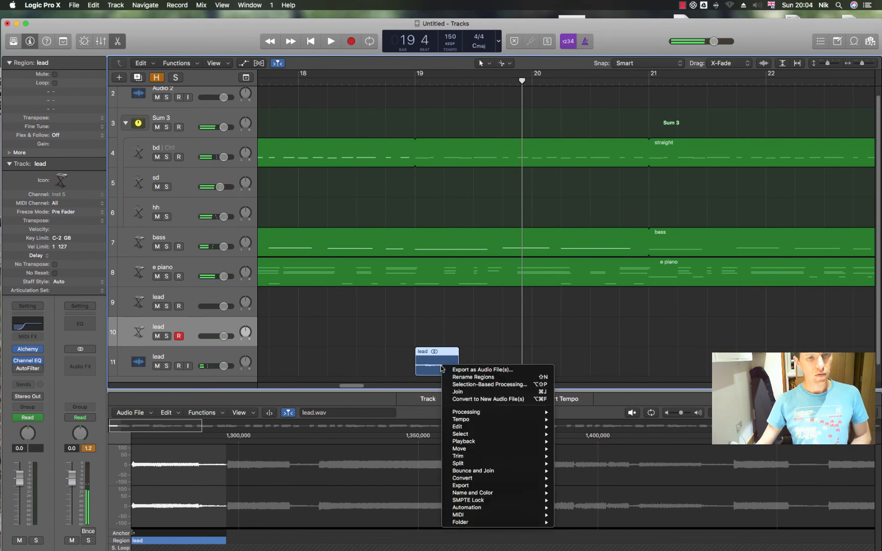
mouse_move(462, 414)
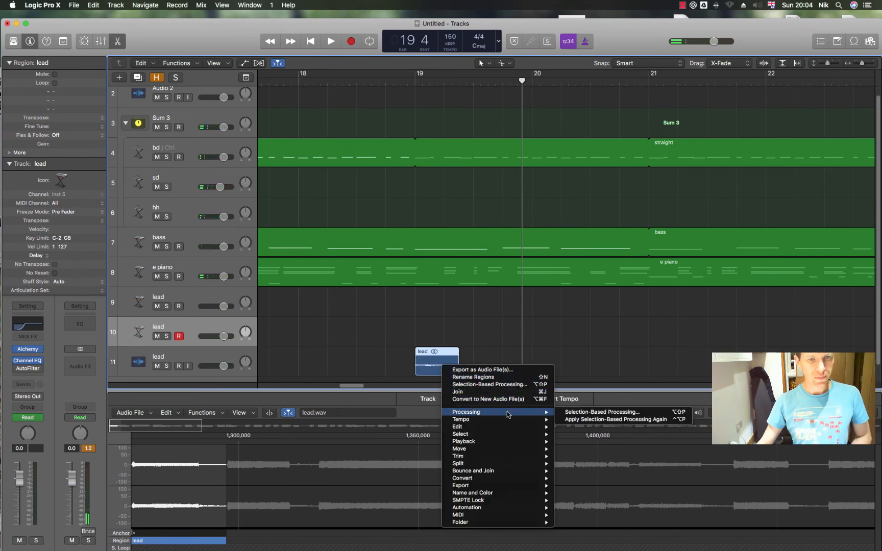
click(587, 413)
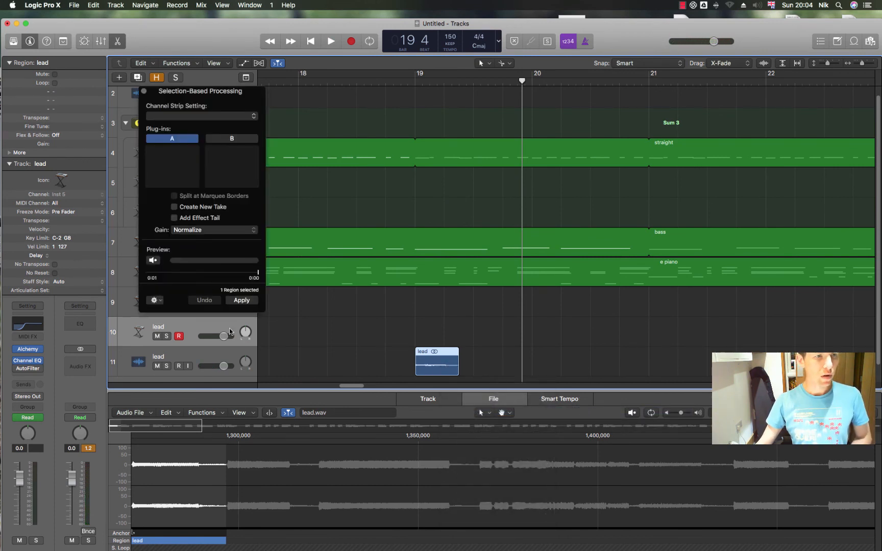
click(242, 301)
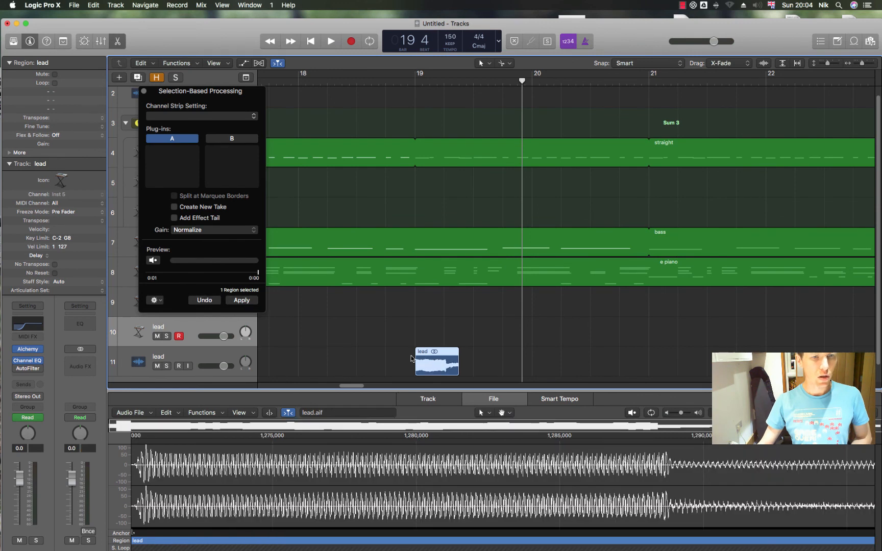
click(417, 82)
key(space)
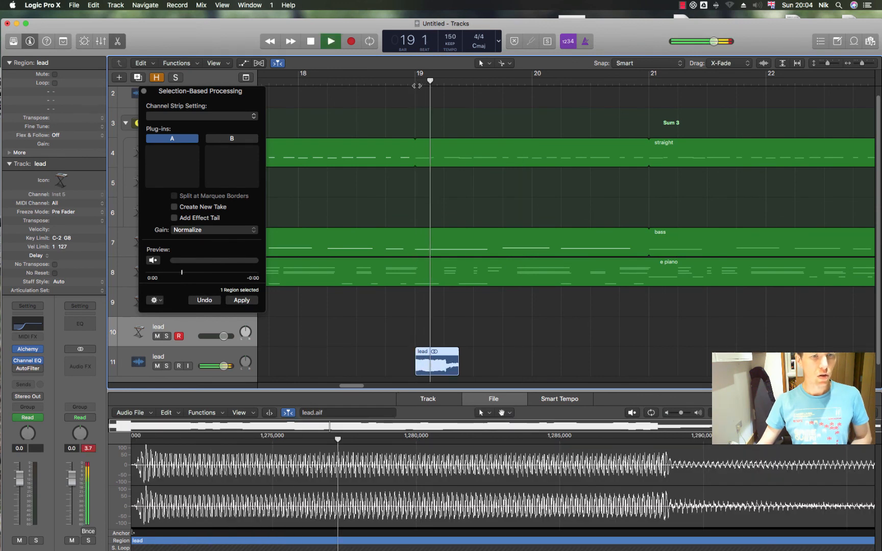
key(space)
click(144, 92)
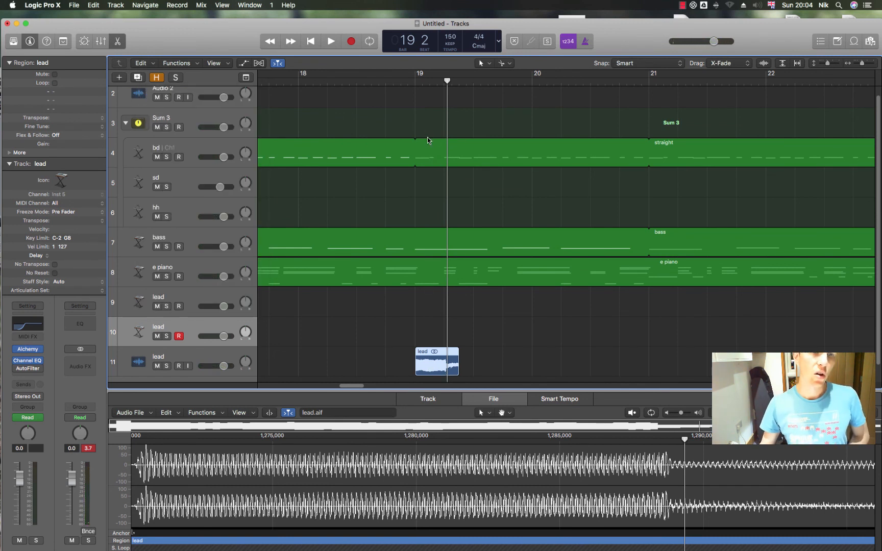
right_click(440, 362)
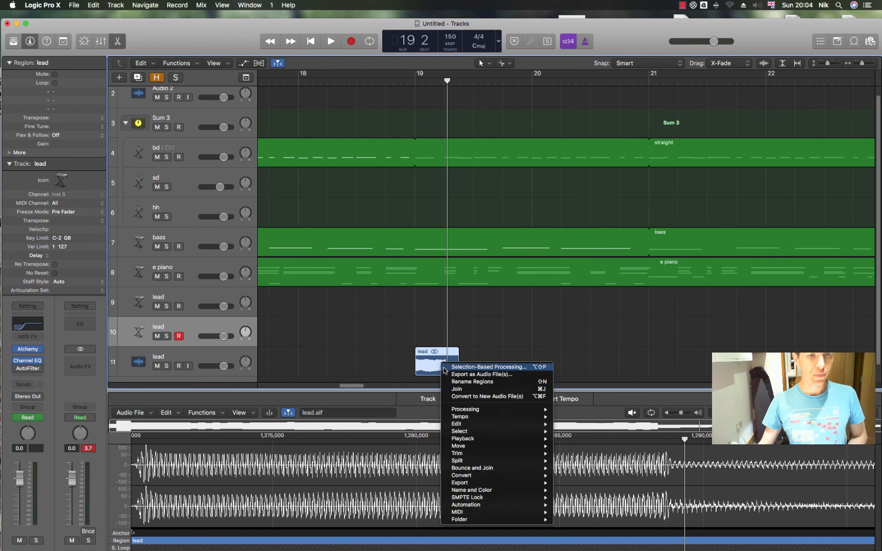
click(445, 367)
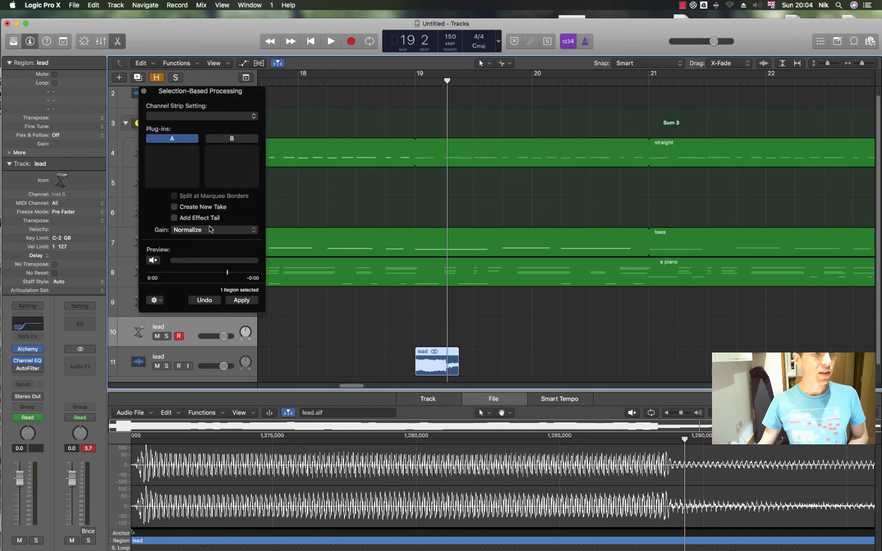
click(210, 230)
click(152, 211)
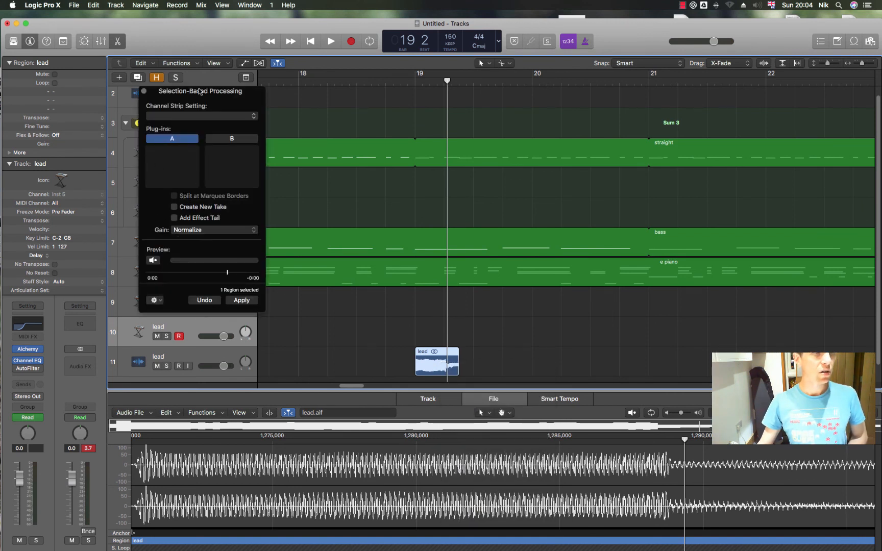
click(145, 92)
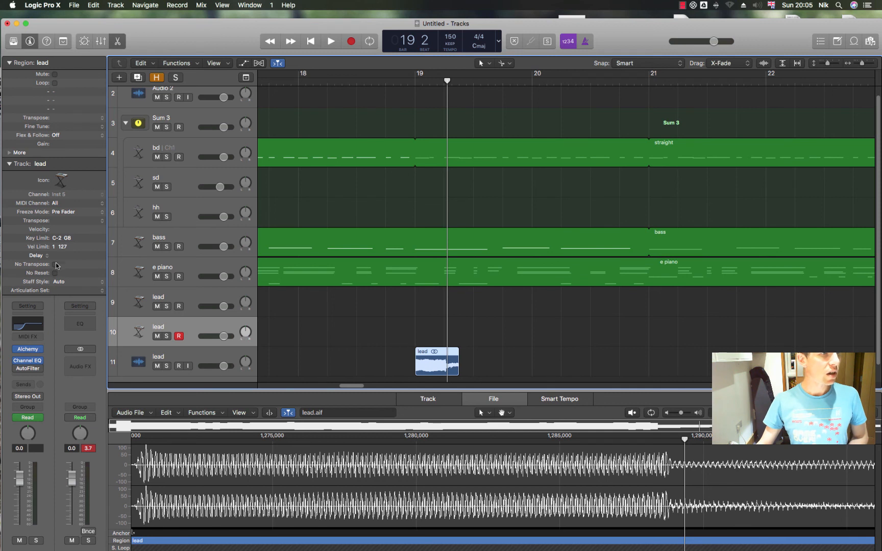
Step: Reverse the short lead audio region at bar 19 and play it back
click(9, 152)
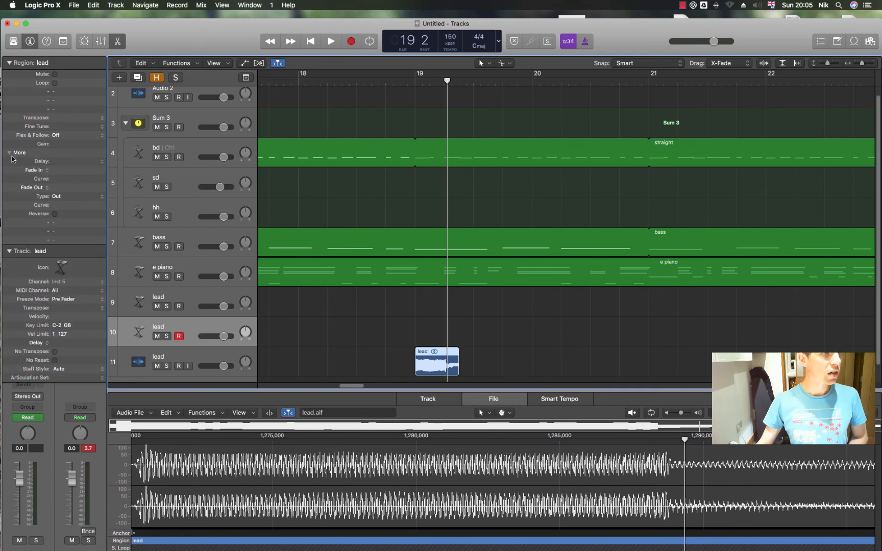
click(55, 215)
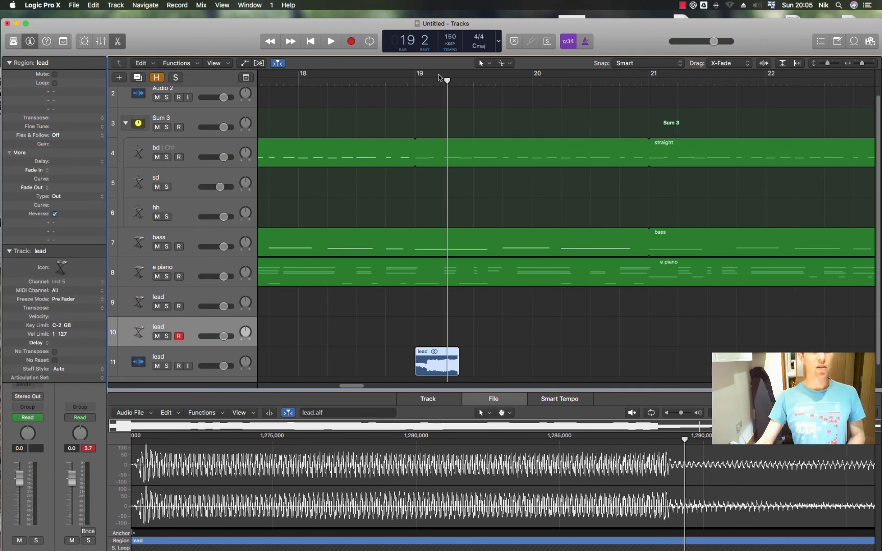
key(space)
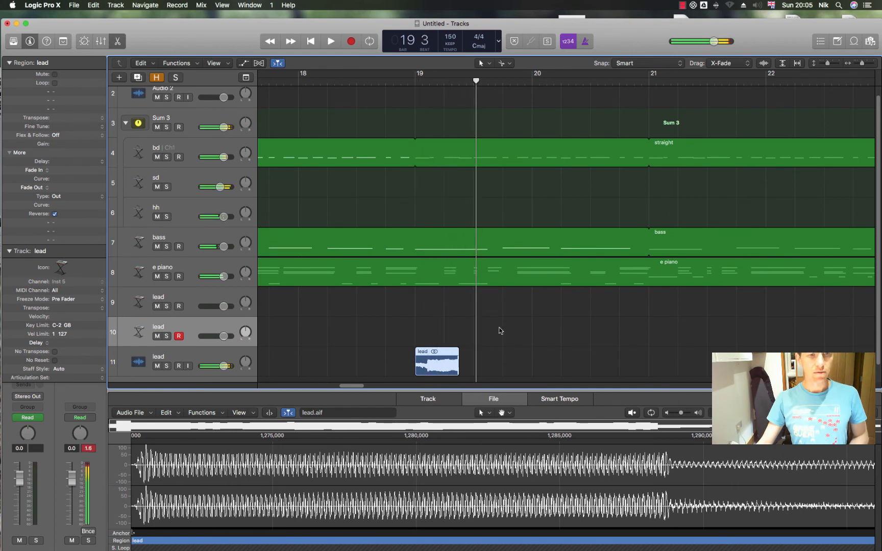
Step: Open Selection-Based Processing for the reversed lead region at bar 19 and add a ChromaVerb with a 4.10 s decay
mouse_move(416, 372)
mouse_down()
mouse_move(423, 371)
mouse_move(416, 372)
mouse_up()
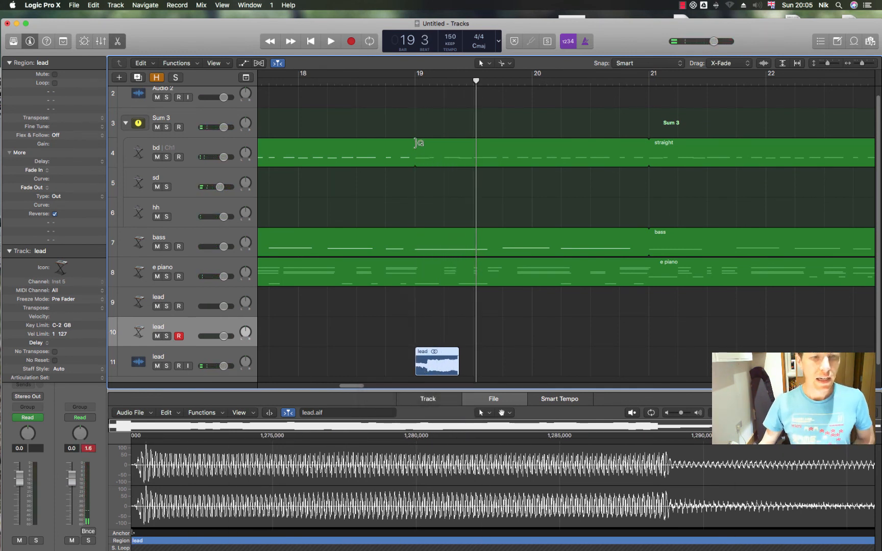
click(193, 356)
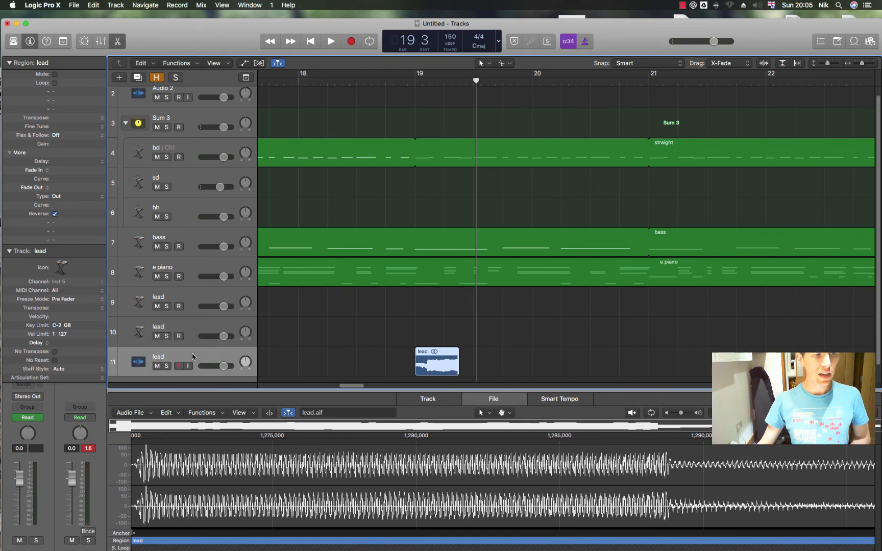
click(457, 363)
right_click(454, 364)
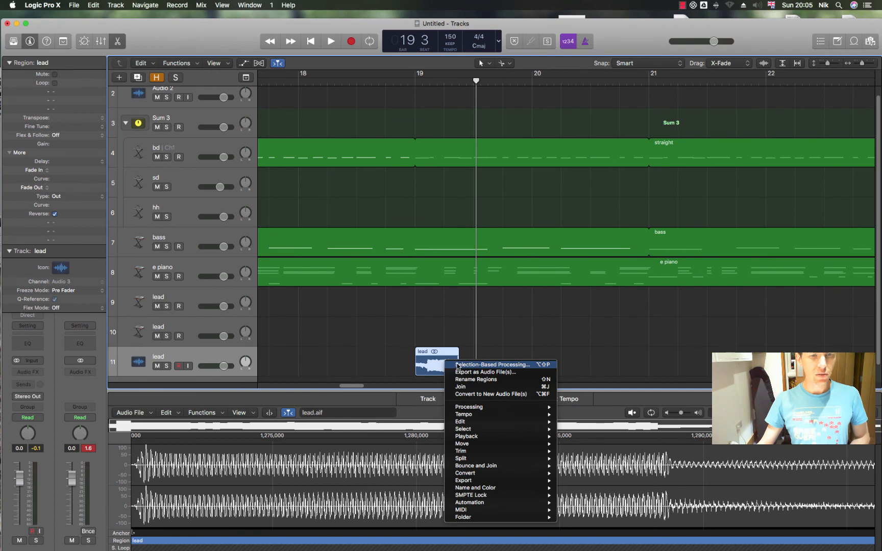
click(480, 365)
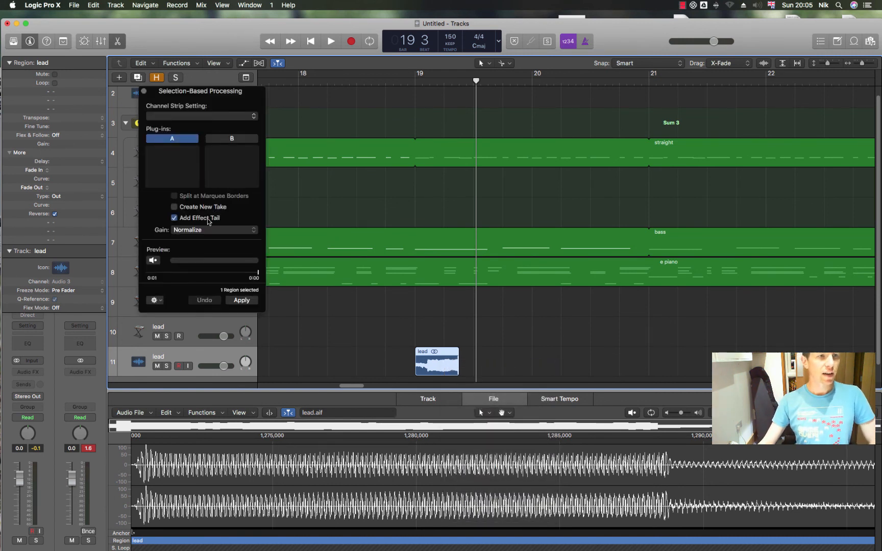
click(177, 154)
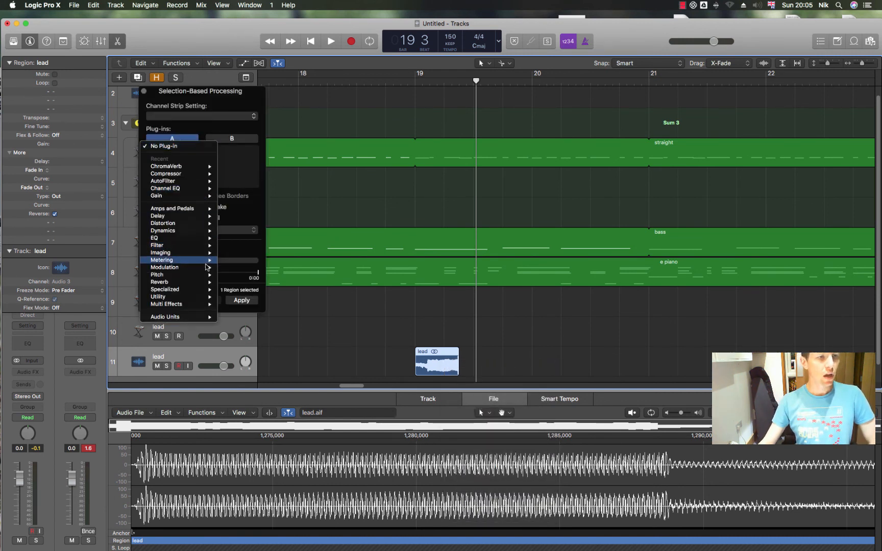
mouse_move(196, 281)
mouse_move(230, 283)
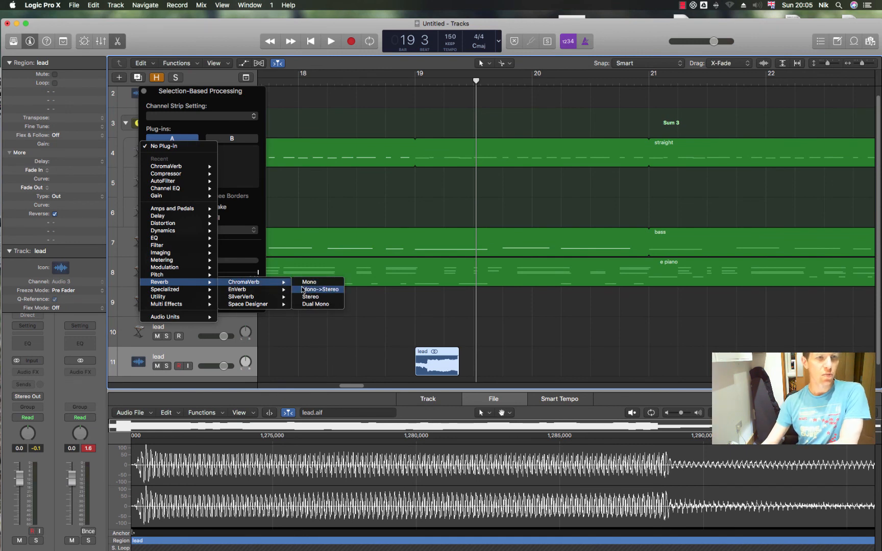
click(302, 290)
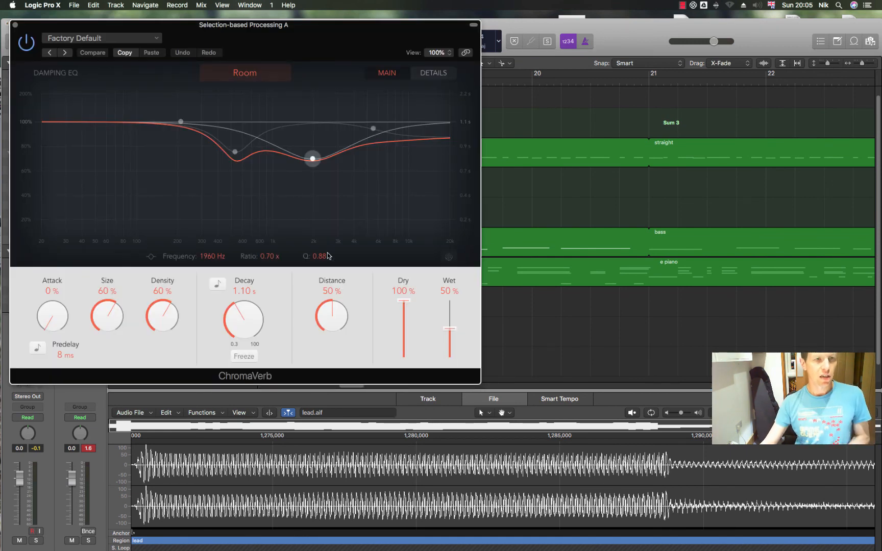
drag(255, 323, 255, 281)
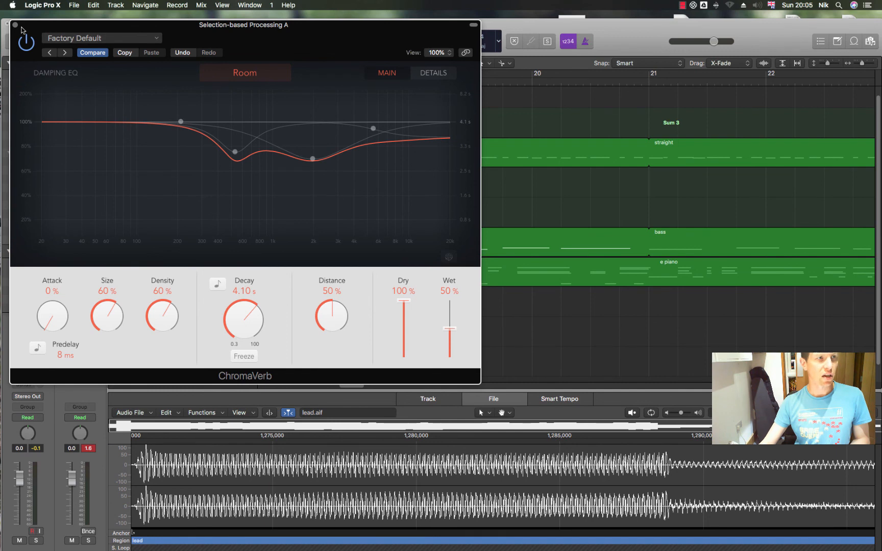
Step: Move the ChromaVerb window clear of the processing settings and preview the reverb on the short lead region
drag(11, 33, 326, 249)
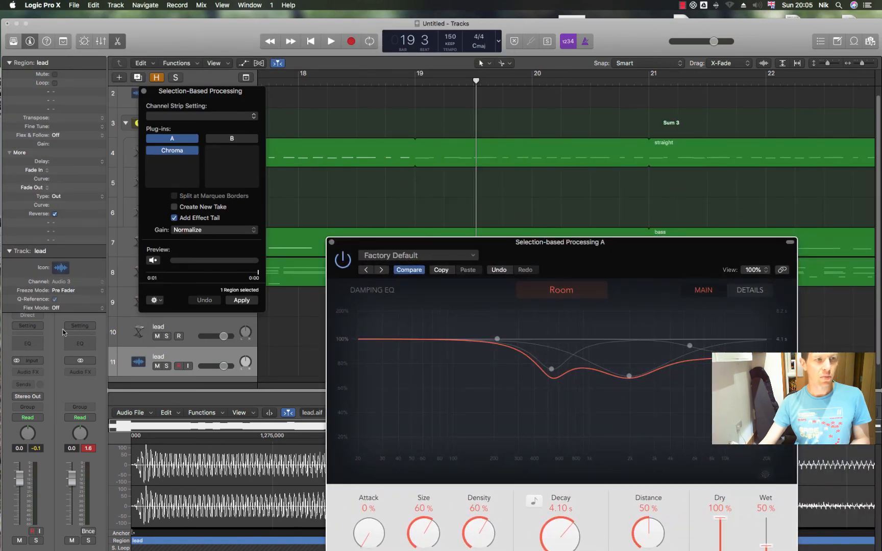
click(152, 261)
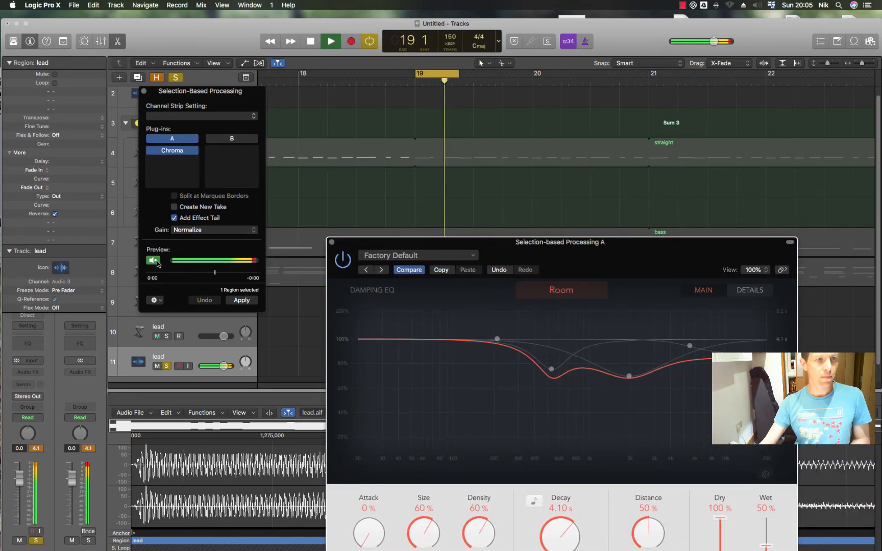
click(153, 261)
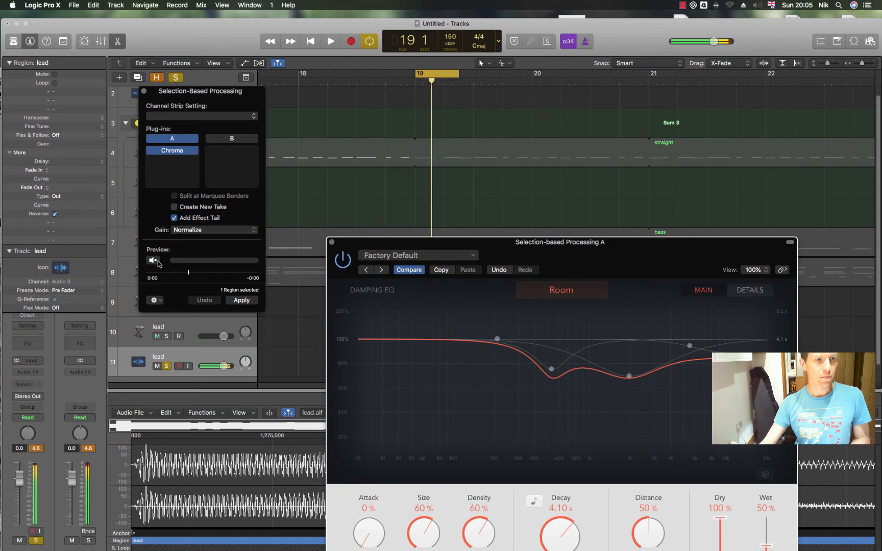
click(153, 261)
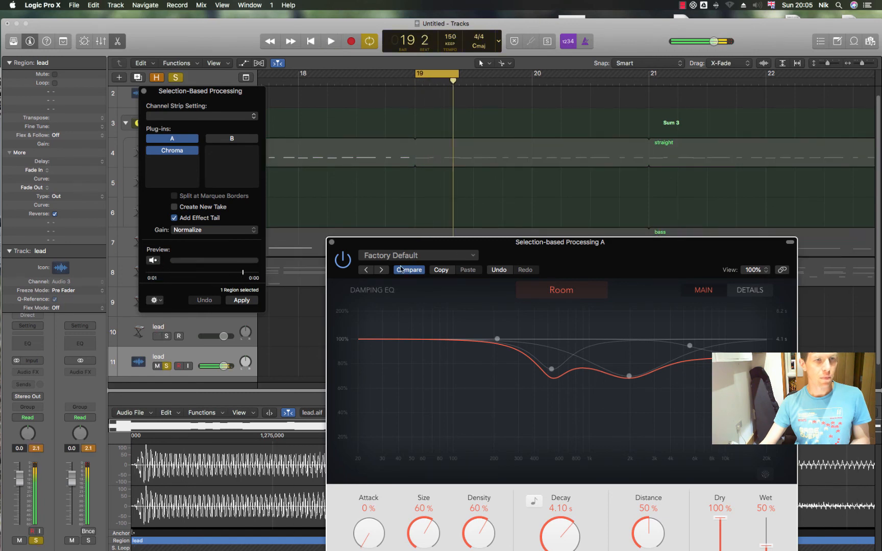
drag(407, 247, 424, 199)
click(371, 40)
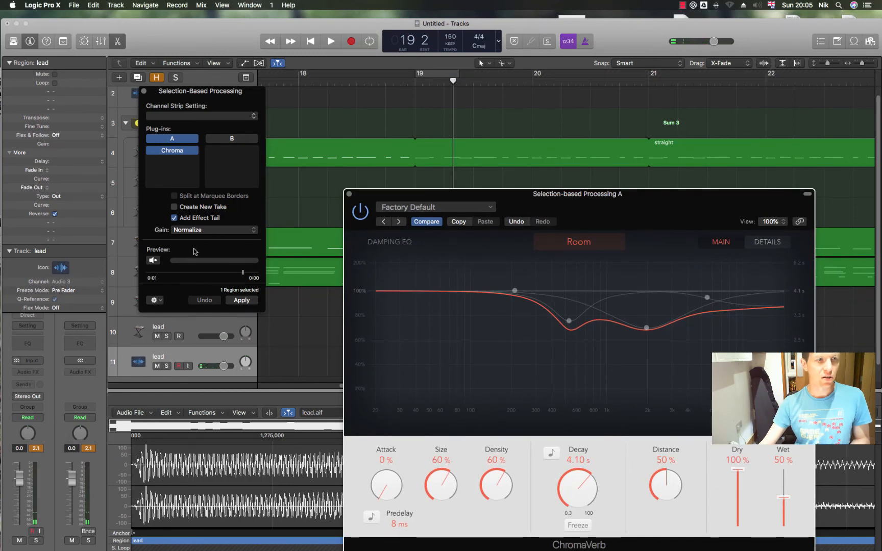
click(153, 261)
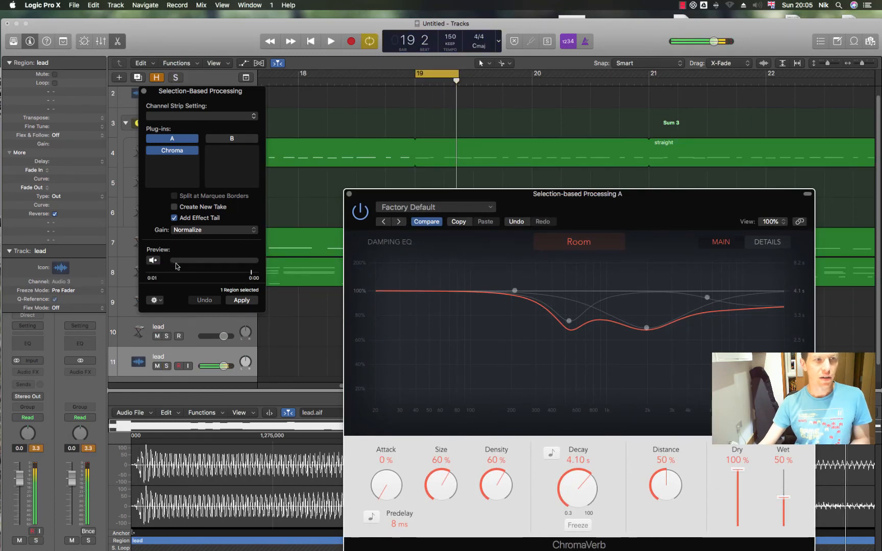
click(428, 75)
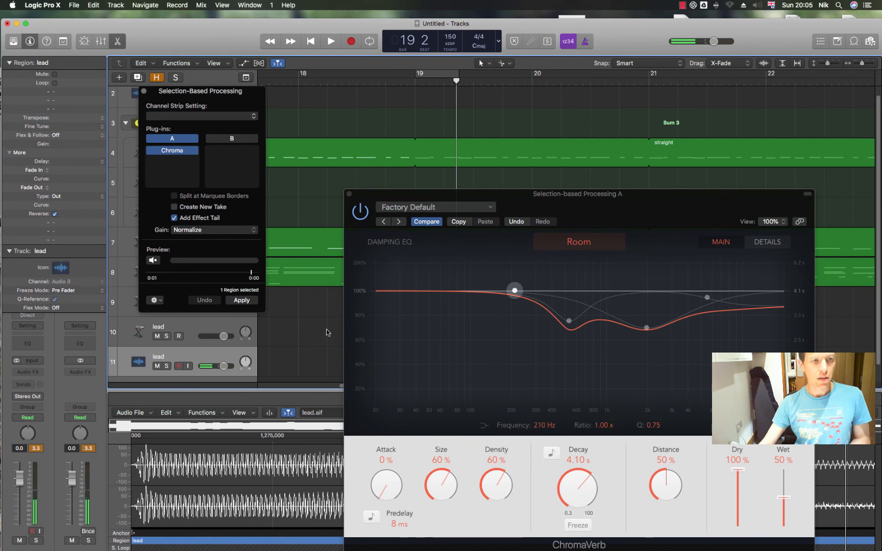
Step: Apply the ChromaVerb processing to the lead region, close both processing windows and play the result from bar 19
click(240, 301)
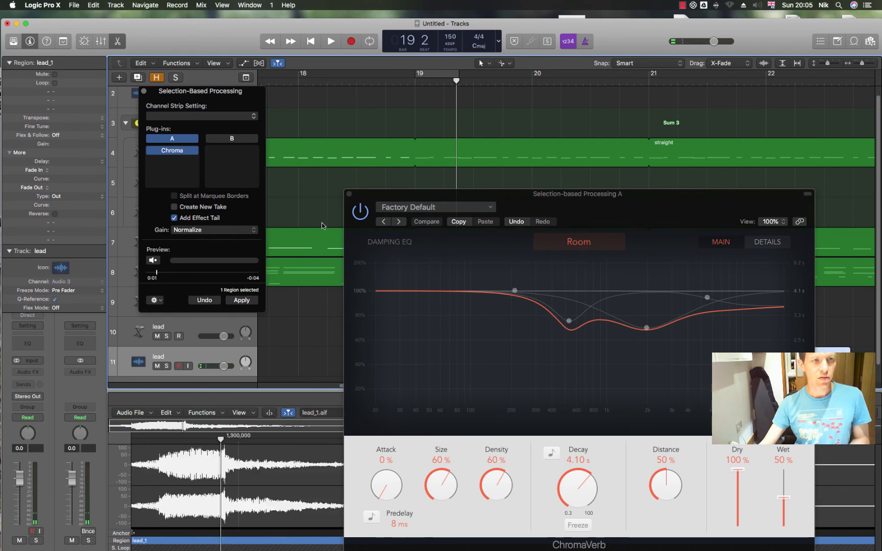
click(349, 195)
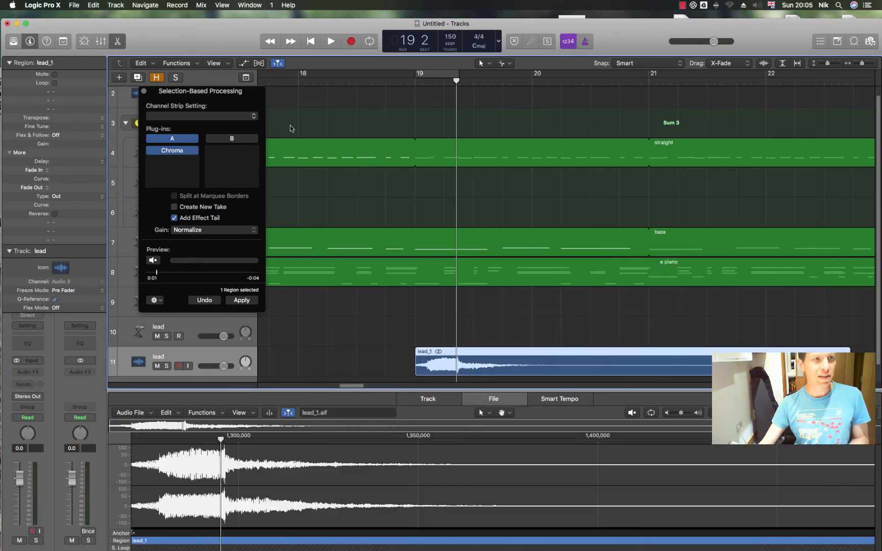
click(144, 91)
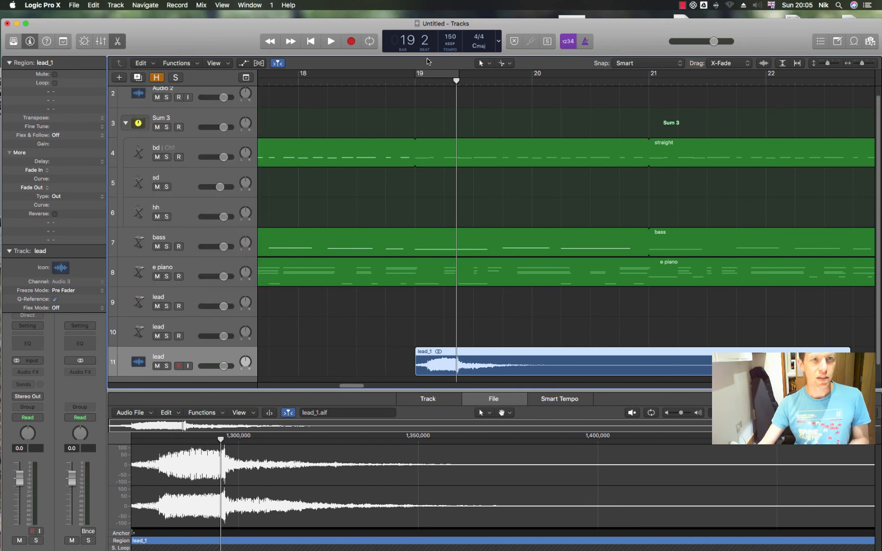
click(416, 82)
key(space)
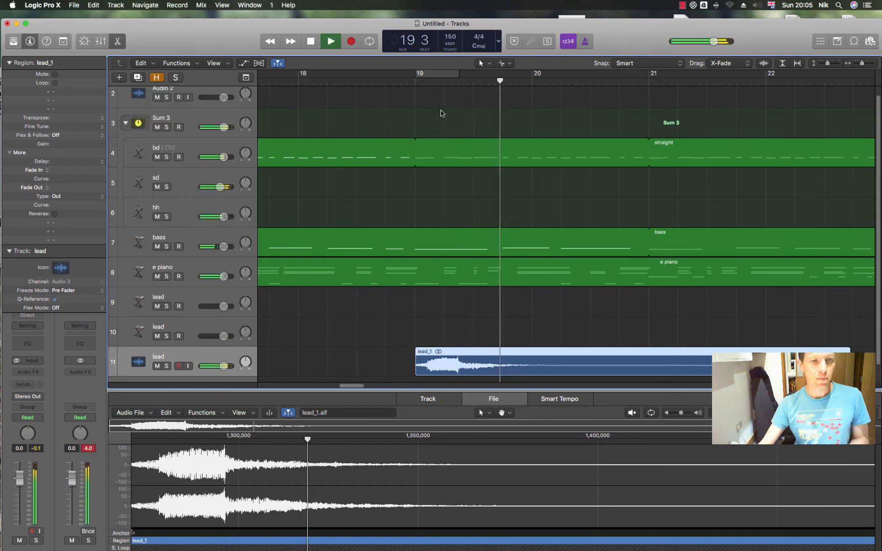
key(space)
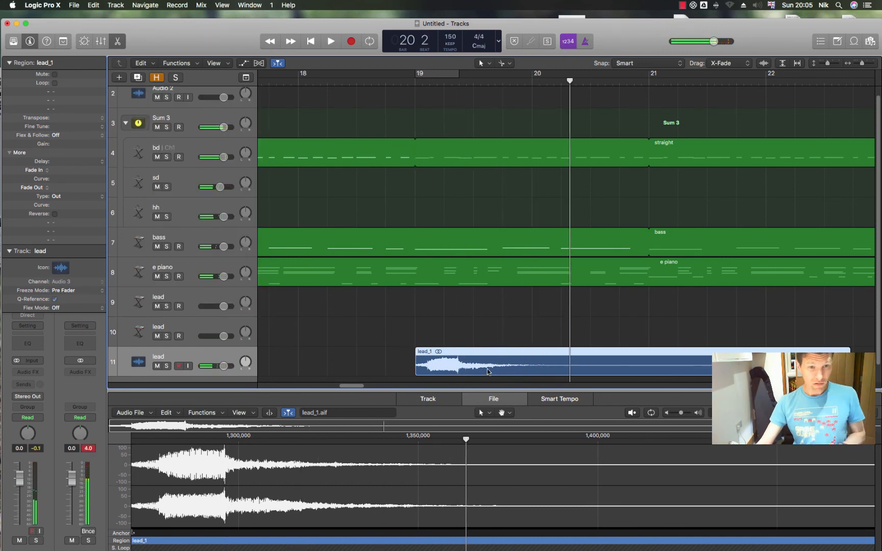
Step: Reverse the reverb-processed lead region and move it so its swell ends at bar 25, where the lead melody starts
click(55, 214)
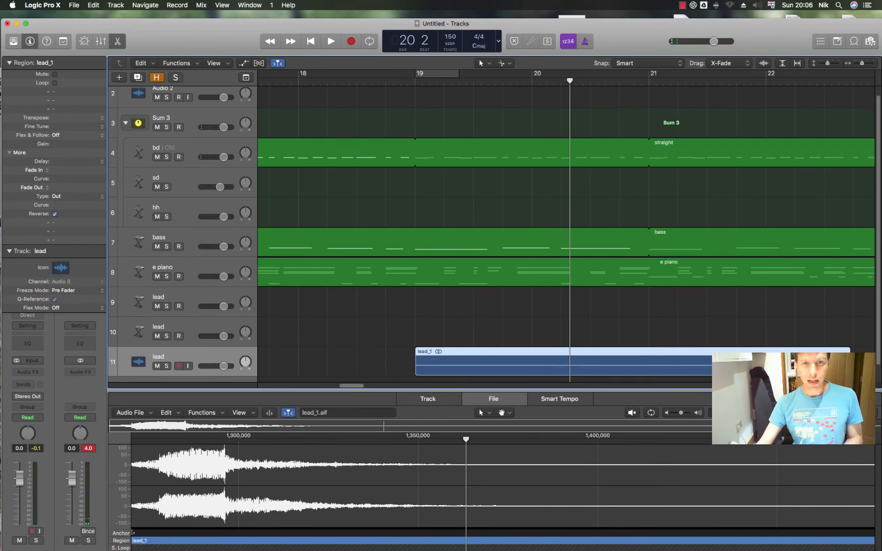
scroll(747, 250, down, 2)
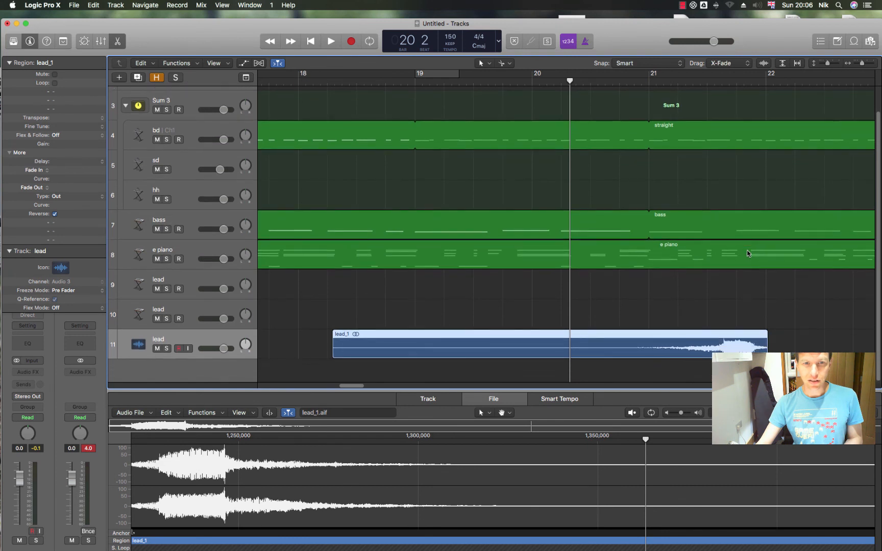
drag(644, 344, 537, 335)
drag(616, 335, 614, 350)
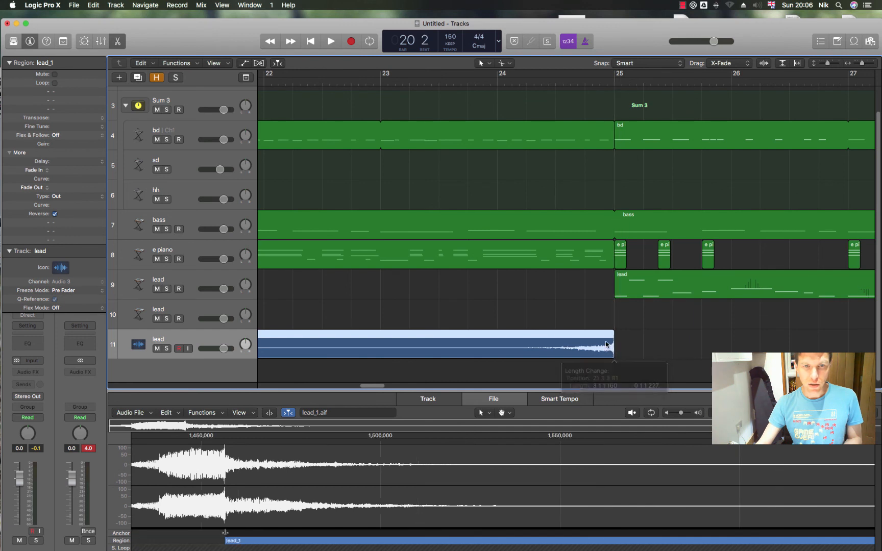
Step: Play the arrangement from bar 22 through bar 25 to hear the reversed swell lead into the lead melody
click(310, 80)
key(space)
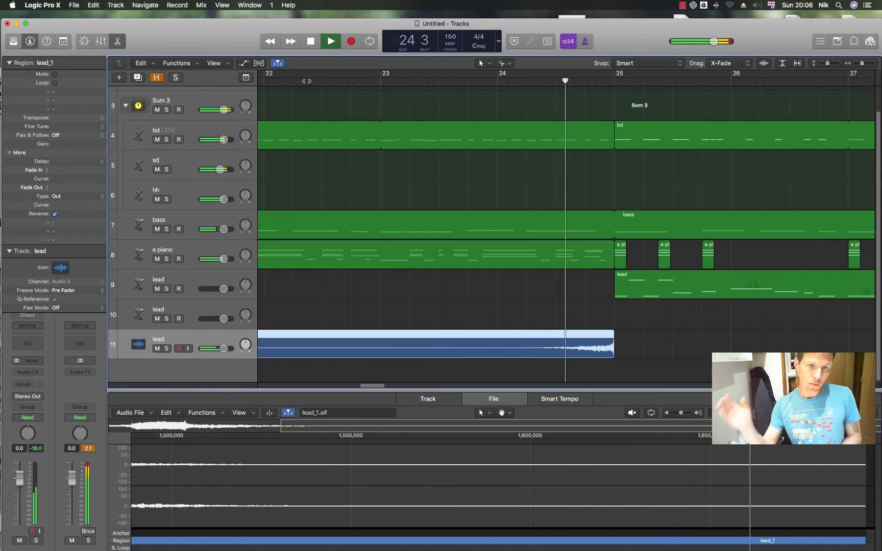
key(space)
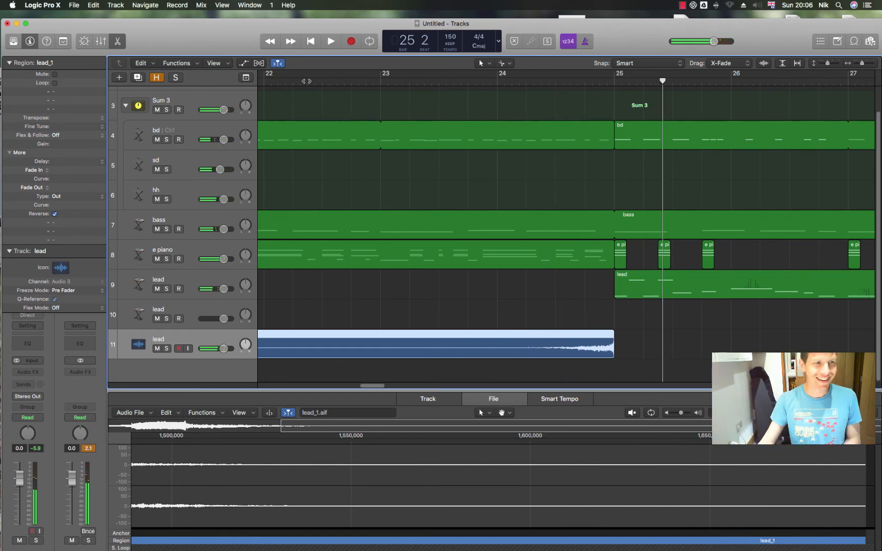
click(183, 279)
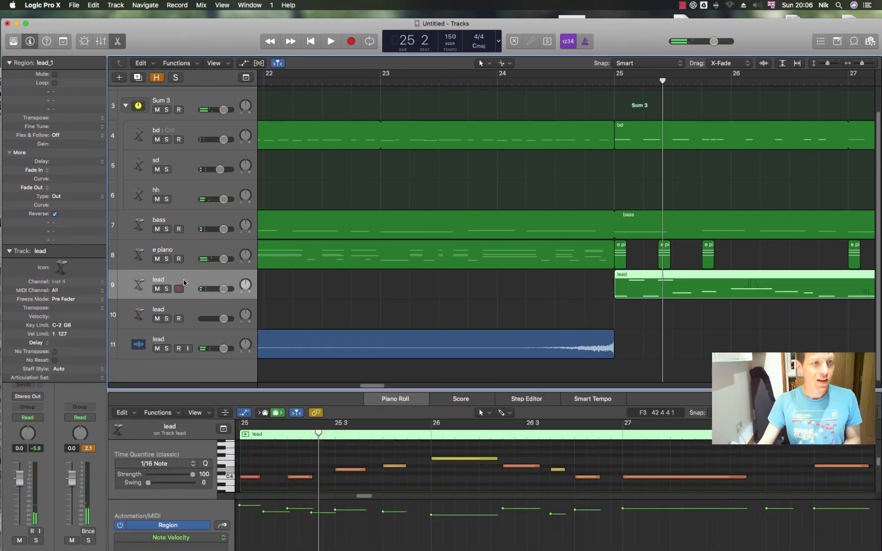
key(space)
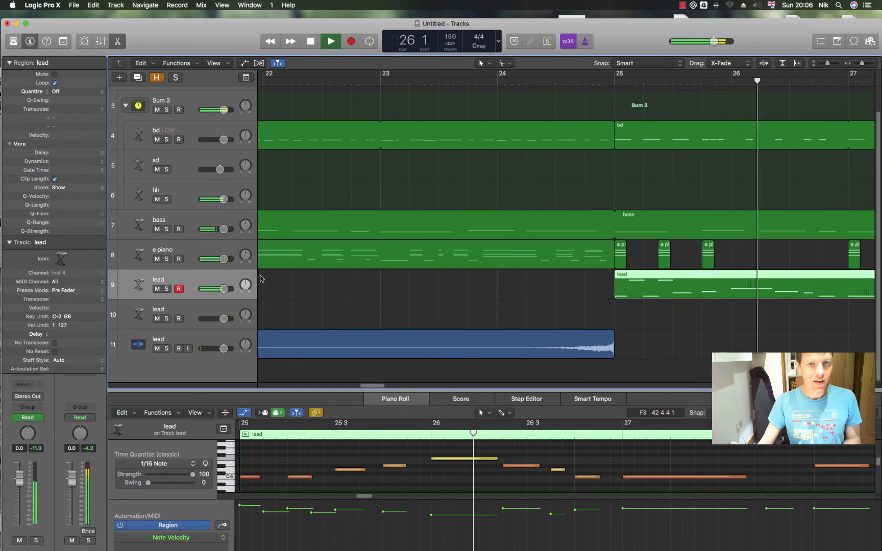
key(space)
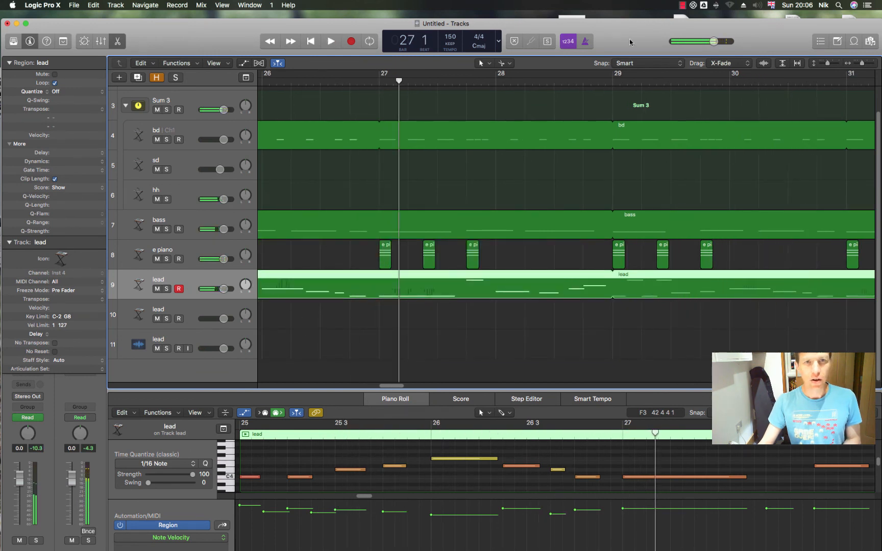
Step: Move the reversed lead audio region so it ends exactly at bar 33, where the second lead track enters
drag(862, 64, 859, 63)
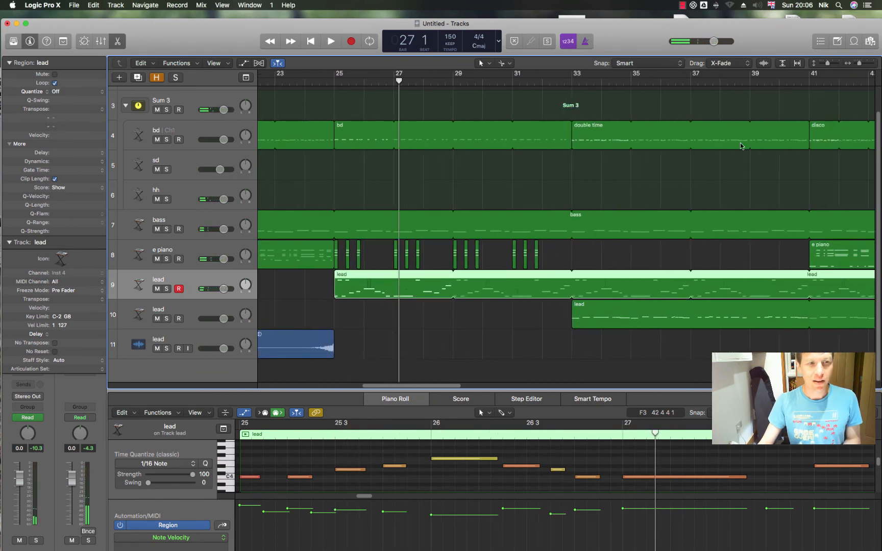
click(300, 353)
drag(406, 355, 511, 354)
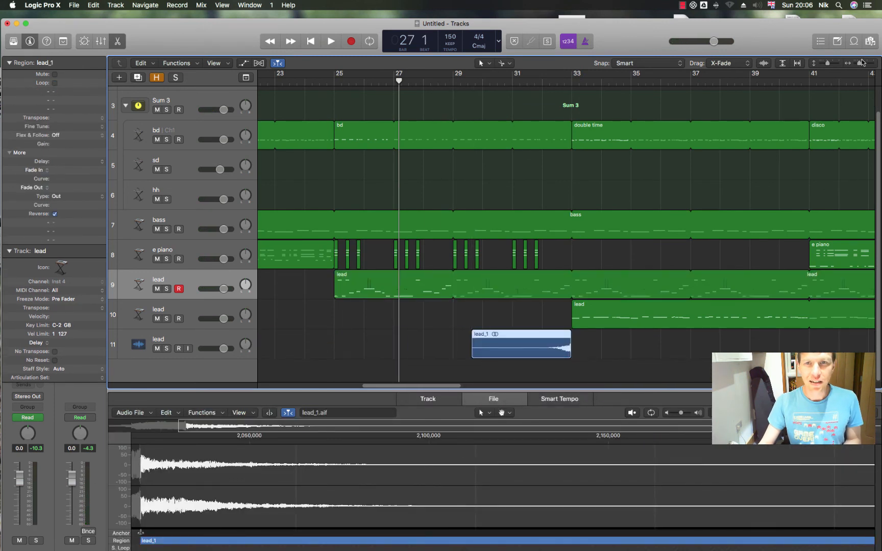
drag(860, 63, 862, 64)
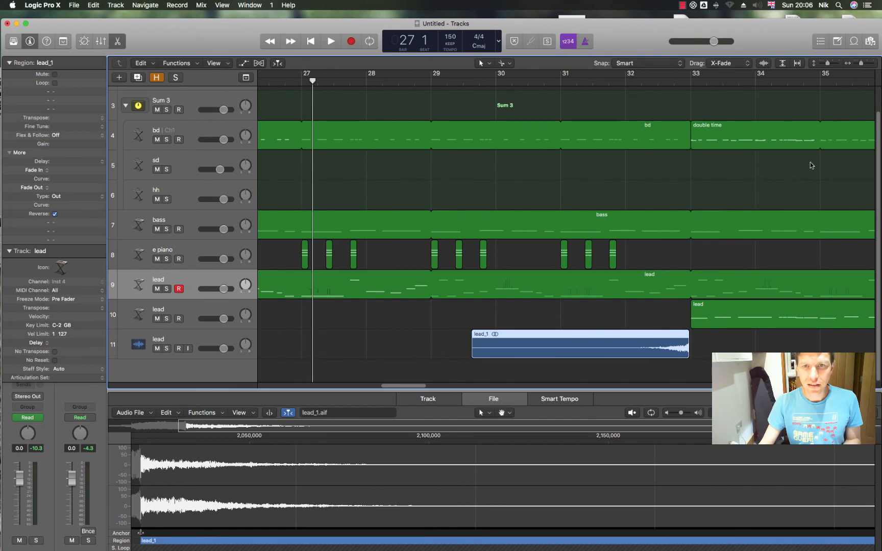
key(super+Right)
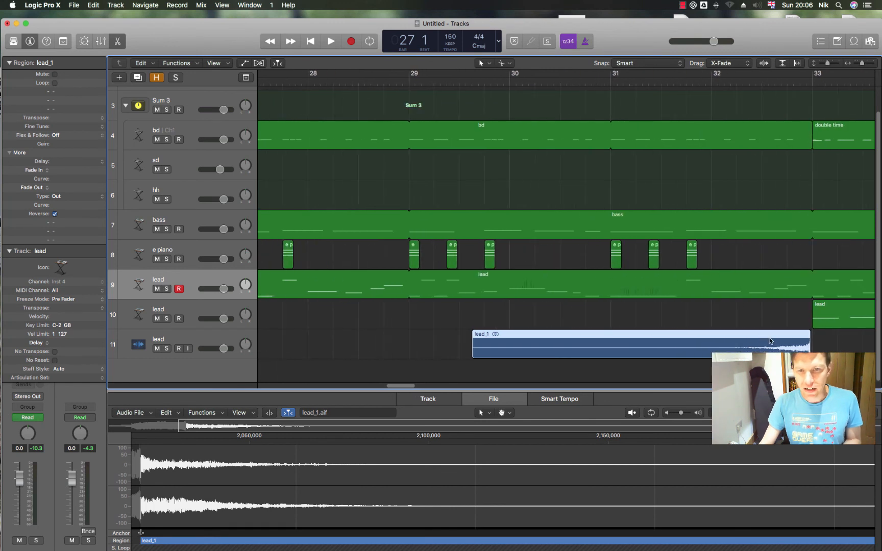
drag(769, 338, 773, 337)
Step: Play the reversed swell into bar 33 and slightly lower the volume of the audio lead track
double_click(549, 78)
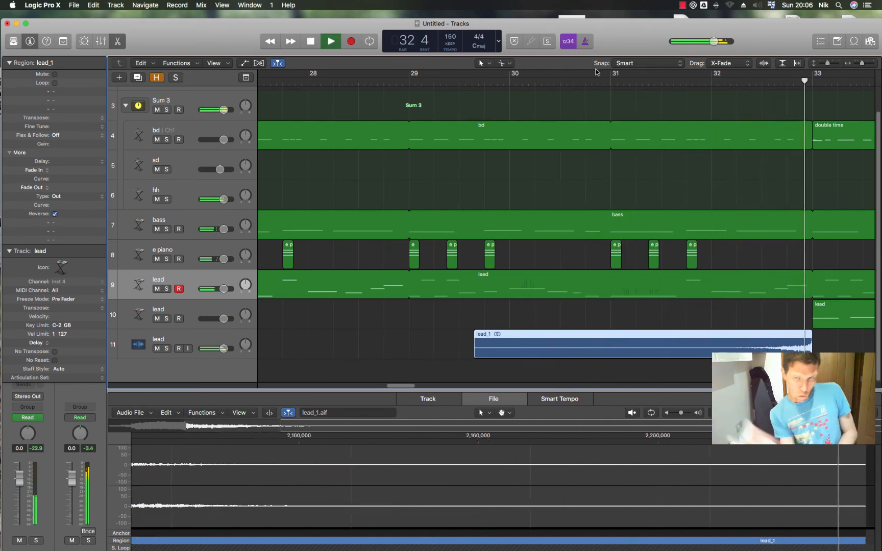
key(space)
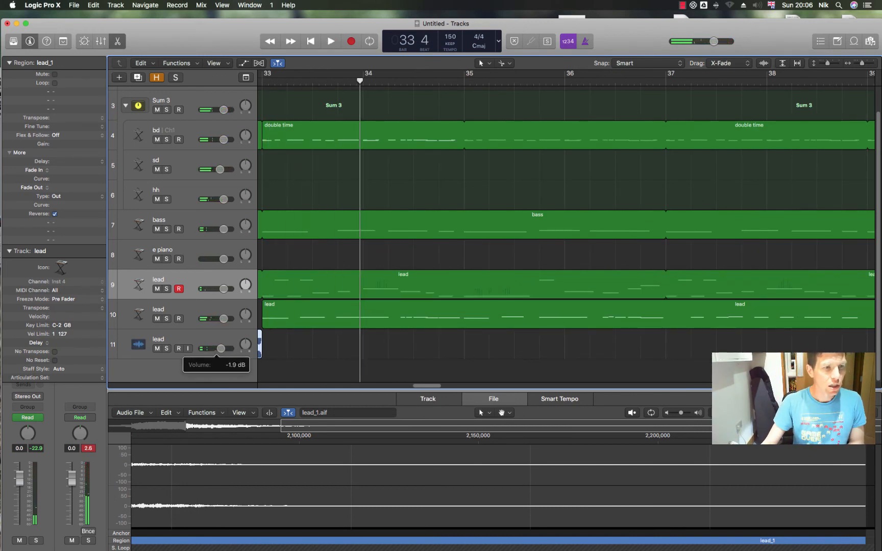
scroll(281, 278, left, 5)
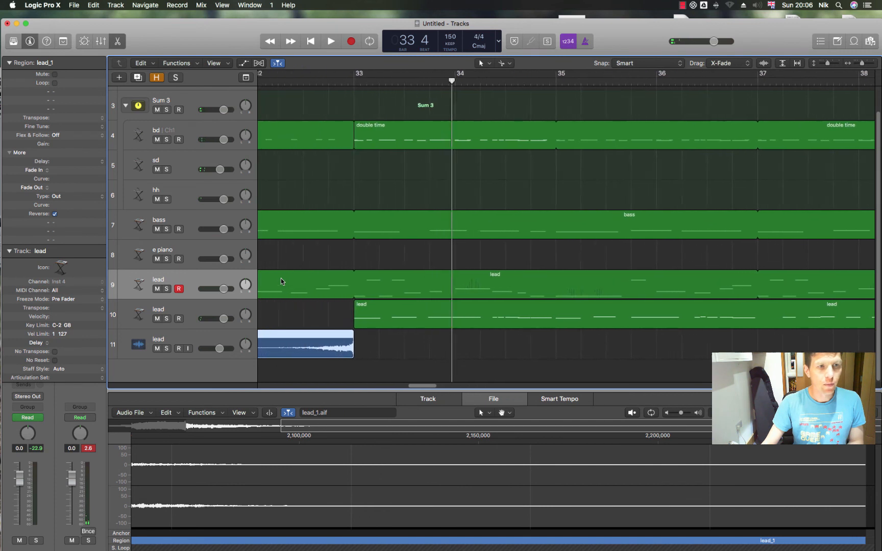
Step: Play the arrangement from shortly before the reversed lead region to hear its swell lead into bar 33
scroll(280, 278, left, 14)
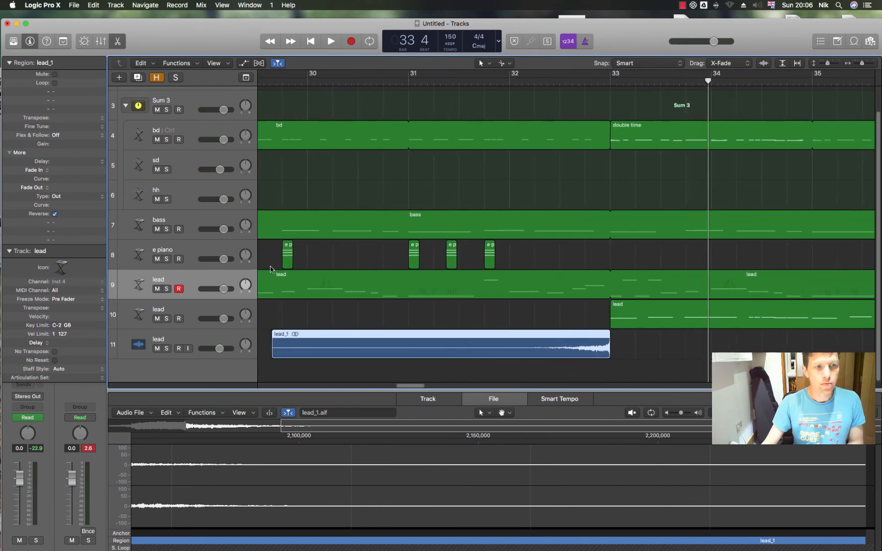
scroll(270, 269, left, 2)
click(275, 80)
key(space)
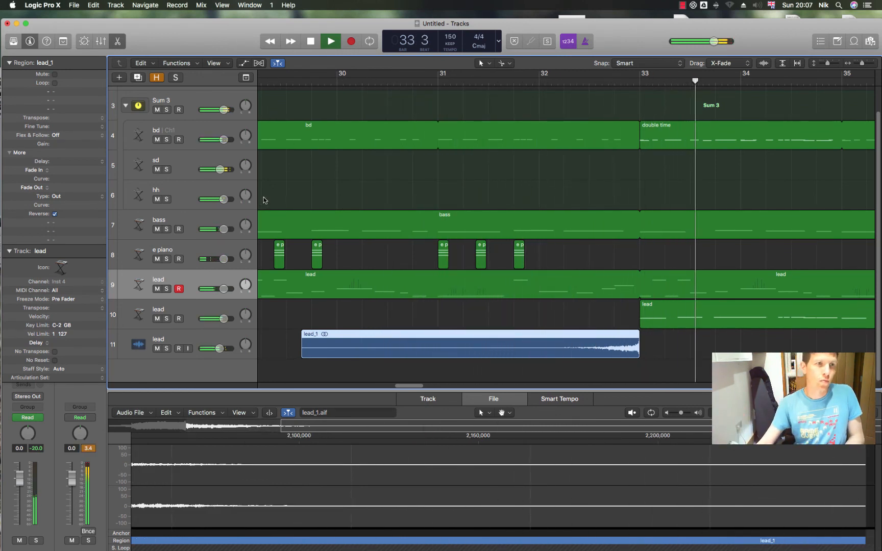
key(space)
Step: Show automation and draw a Sum 3 volume fade from 0 dB at bar 30 to −∞ dB just before bar 33, returning to 0 dB
click(211, 101)
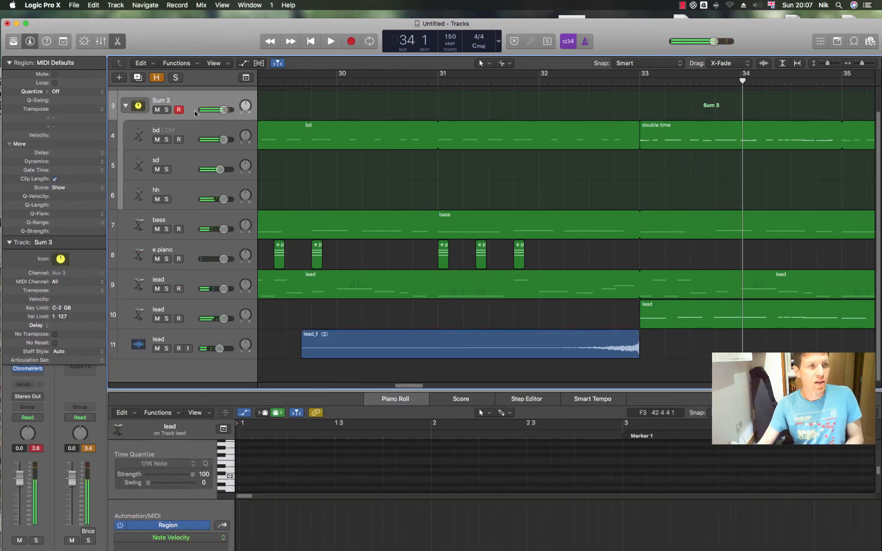
key(a)
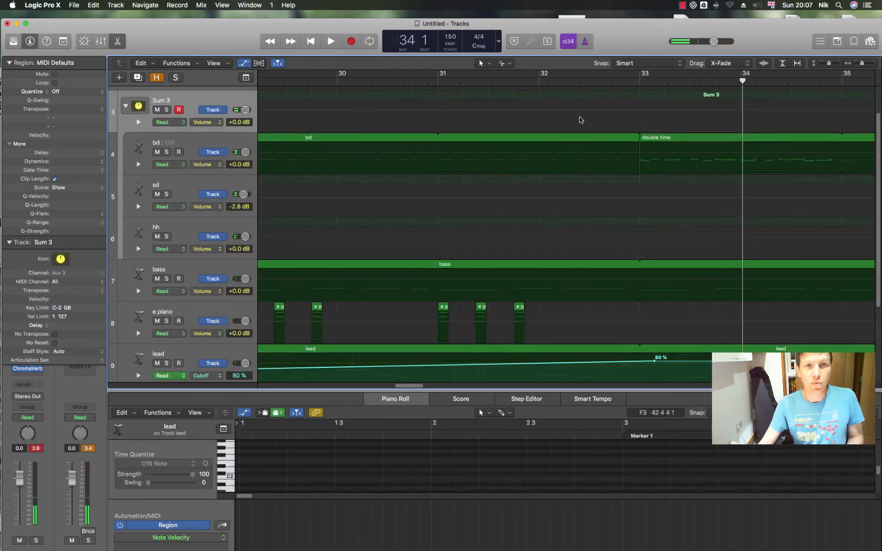
click(554, 114)
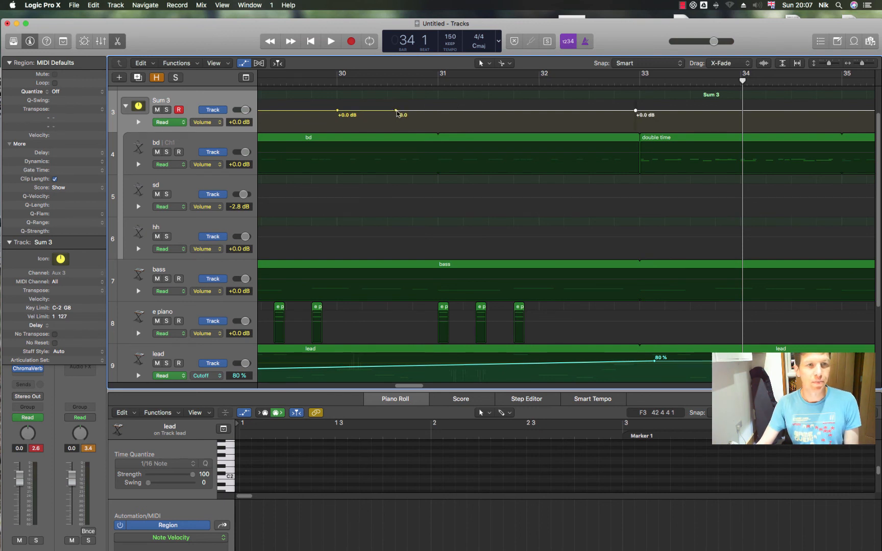
drag(397, 111, 627, 131)
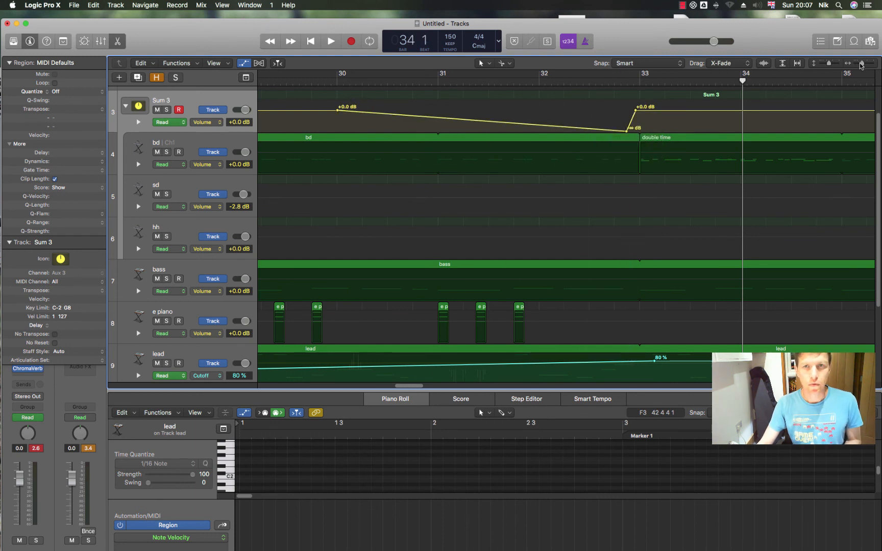
Step: Move the start of the Sum 3 volume fade back to about the middle of bar 26 while playing from just before bar 25
drag(861, 65, 859, 66)
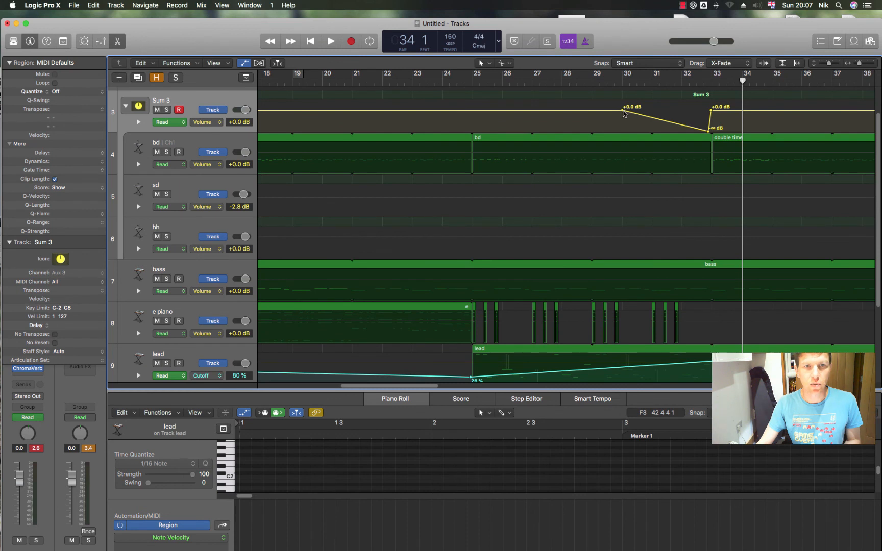
drag(623, 111, 566, 110)
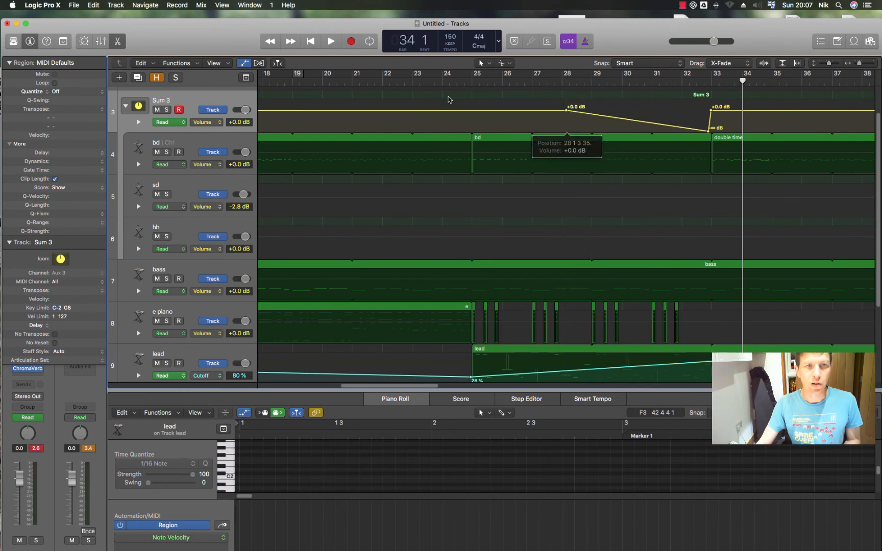
click(464, 76)
key(space)
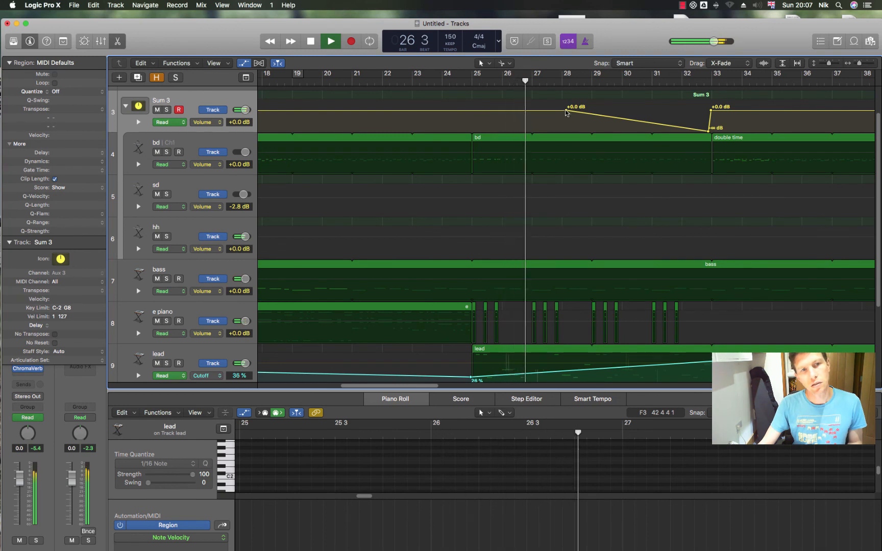
drag(565, 111, 522, 110)
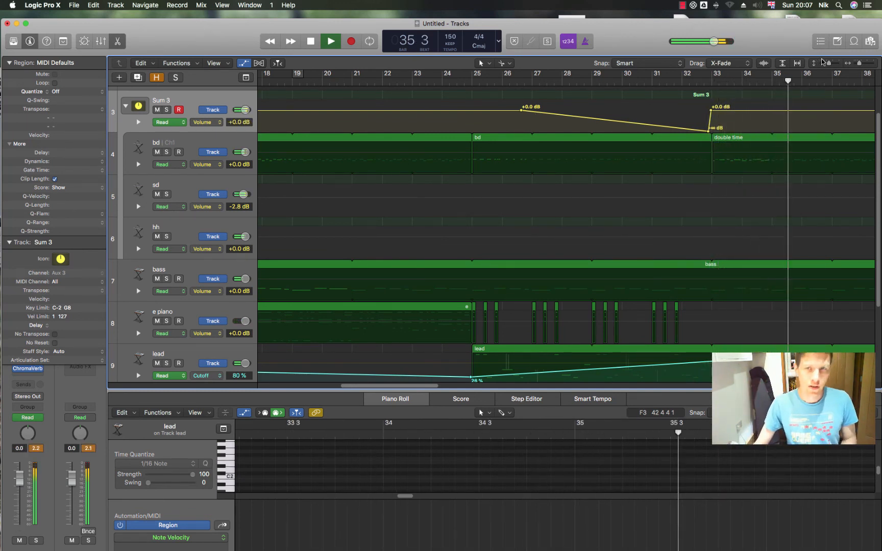
Step: Follow the playback through the double time and disco sections and stop it at the arrangement's end at bar 57
drag(859, 65, 857, 65)
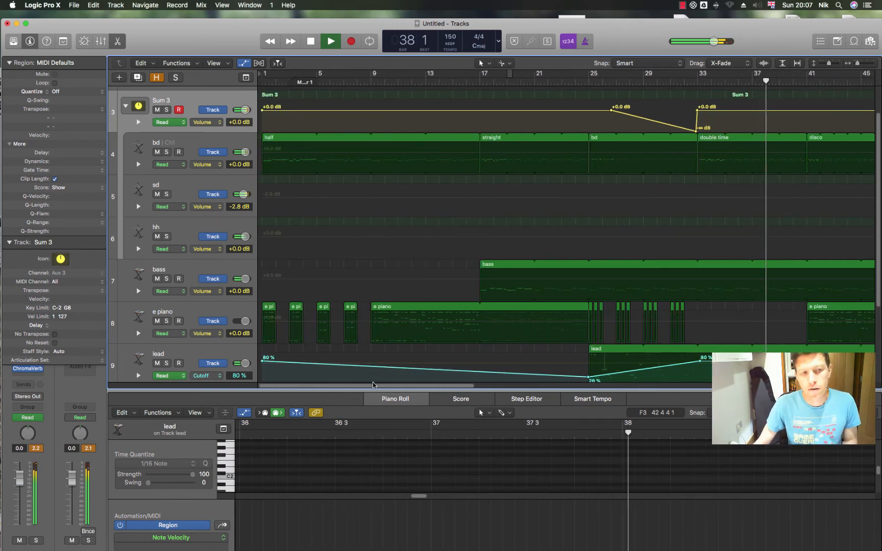
drag(373, 384, 486, 382)
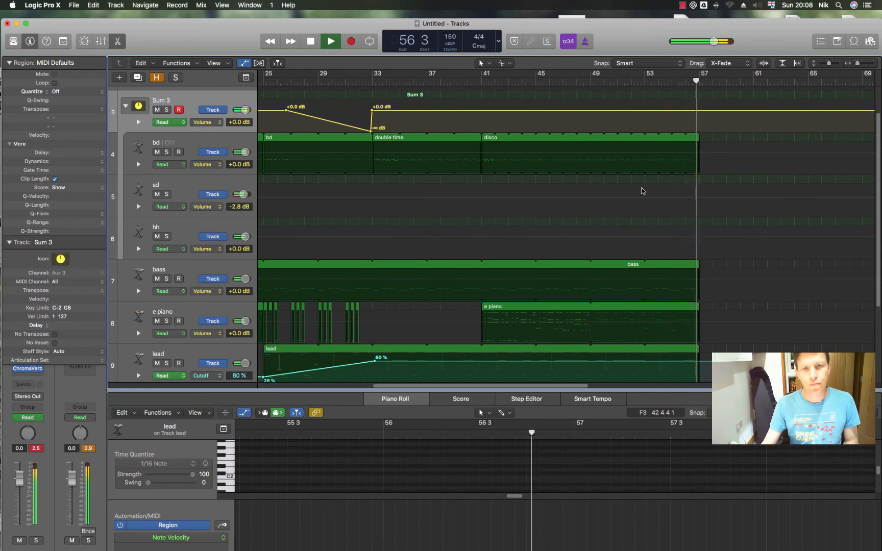
key(space)
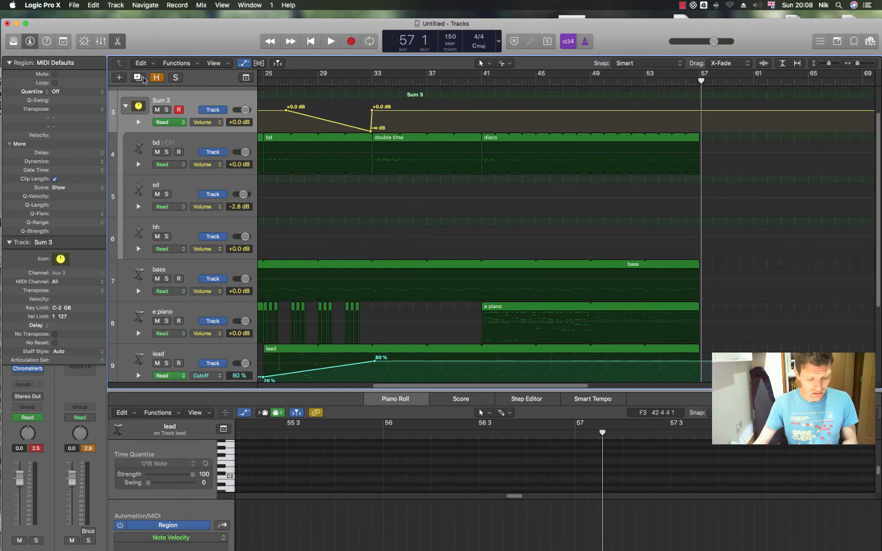
Step: Hide the automation and look over the arranged regions from bar 1 to the empty bars after bar 57
key(a)
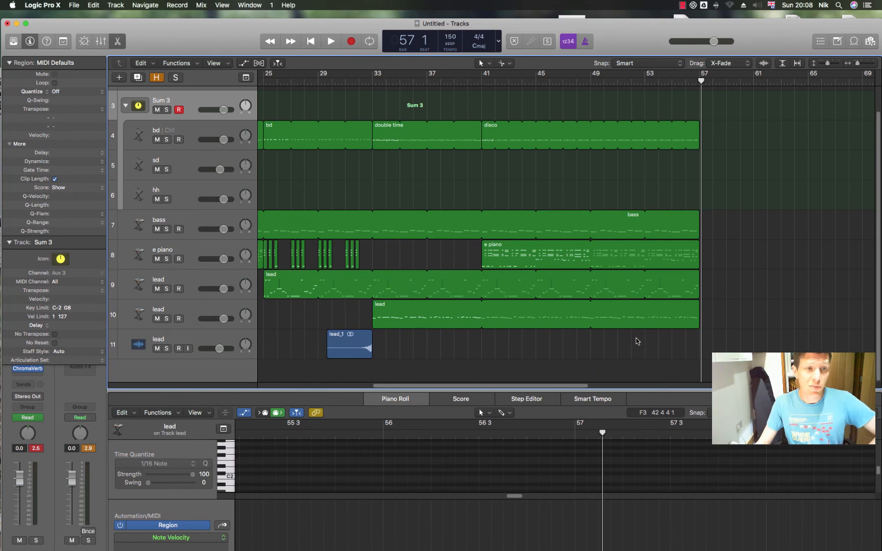
scroll(636, 341, left, 10)
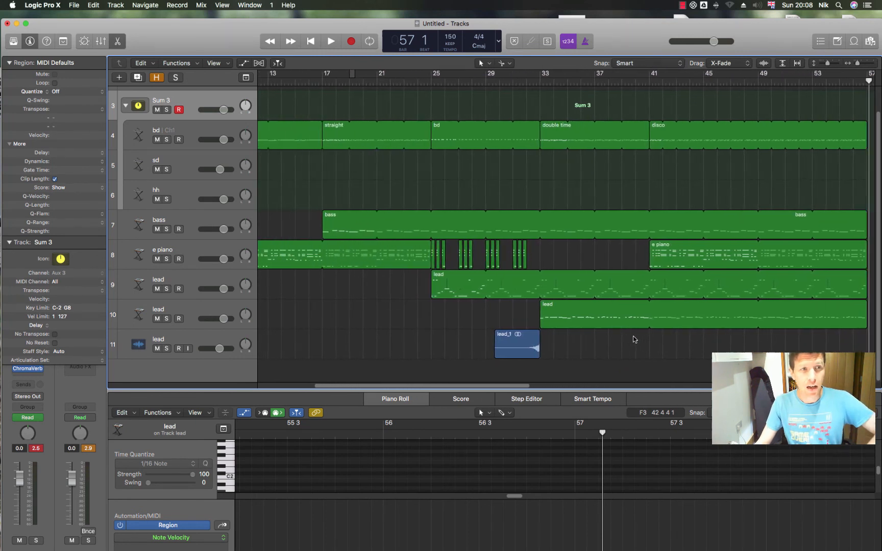
scroll(632, 336, left, 10)
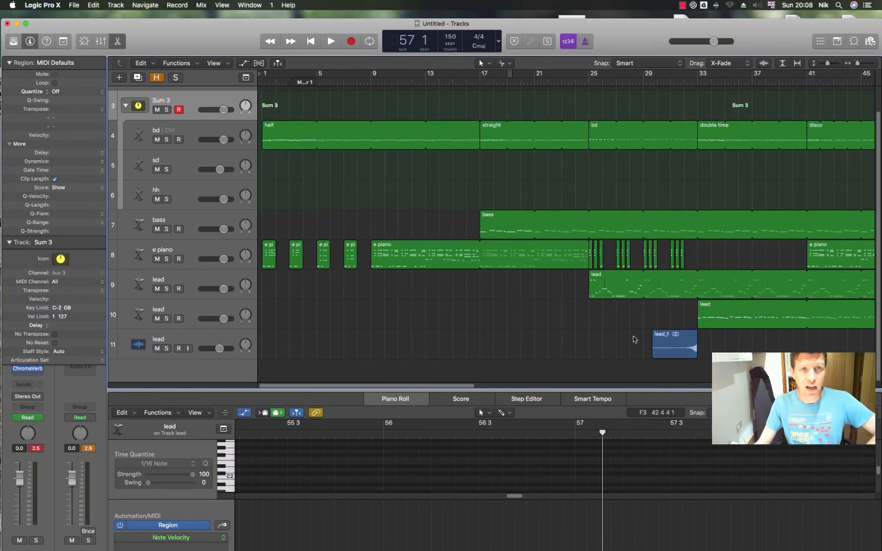
click(392, 147)
click(394, 175)
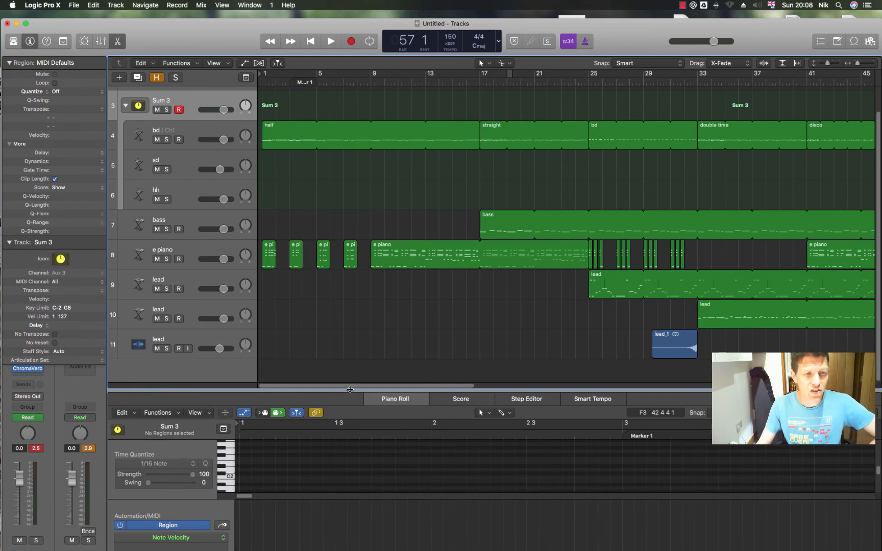
drag(355, 387, 573, 392)
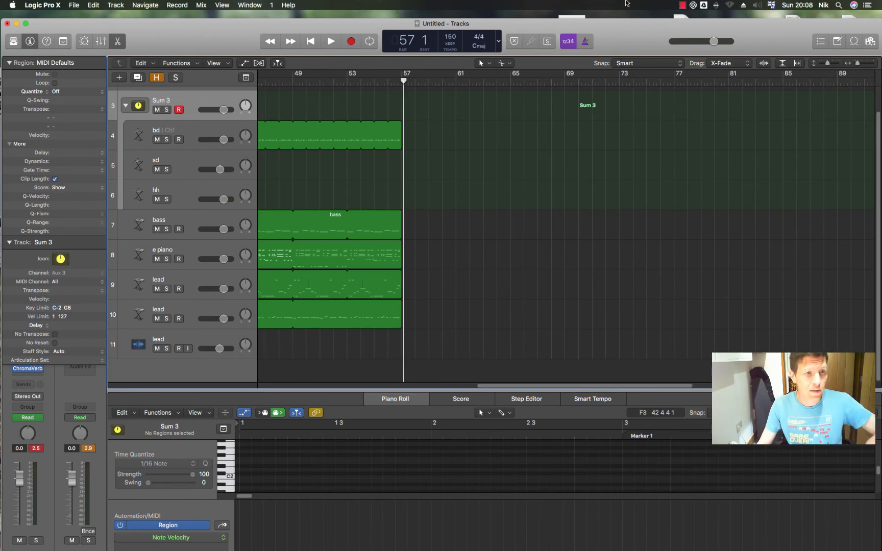
click(682, 6)
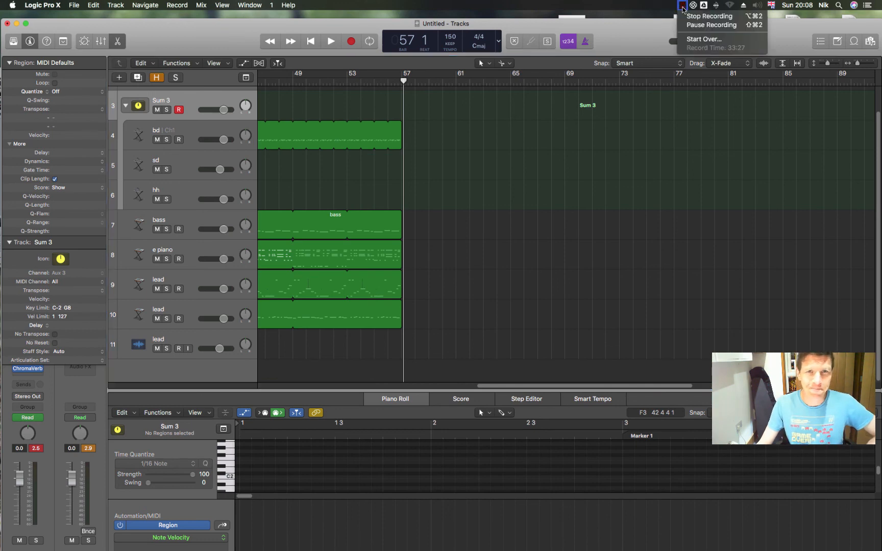